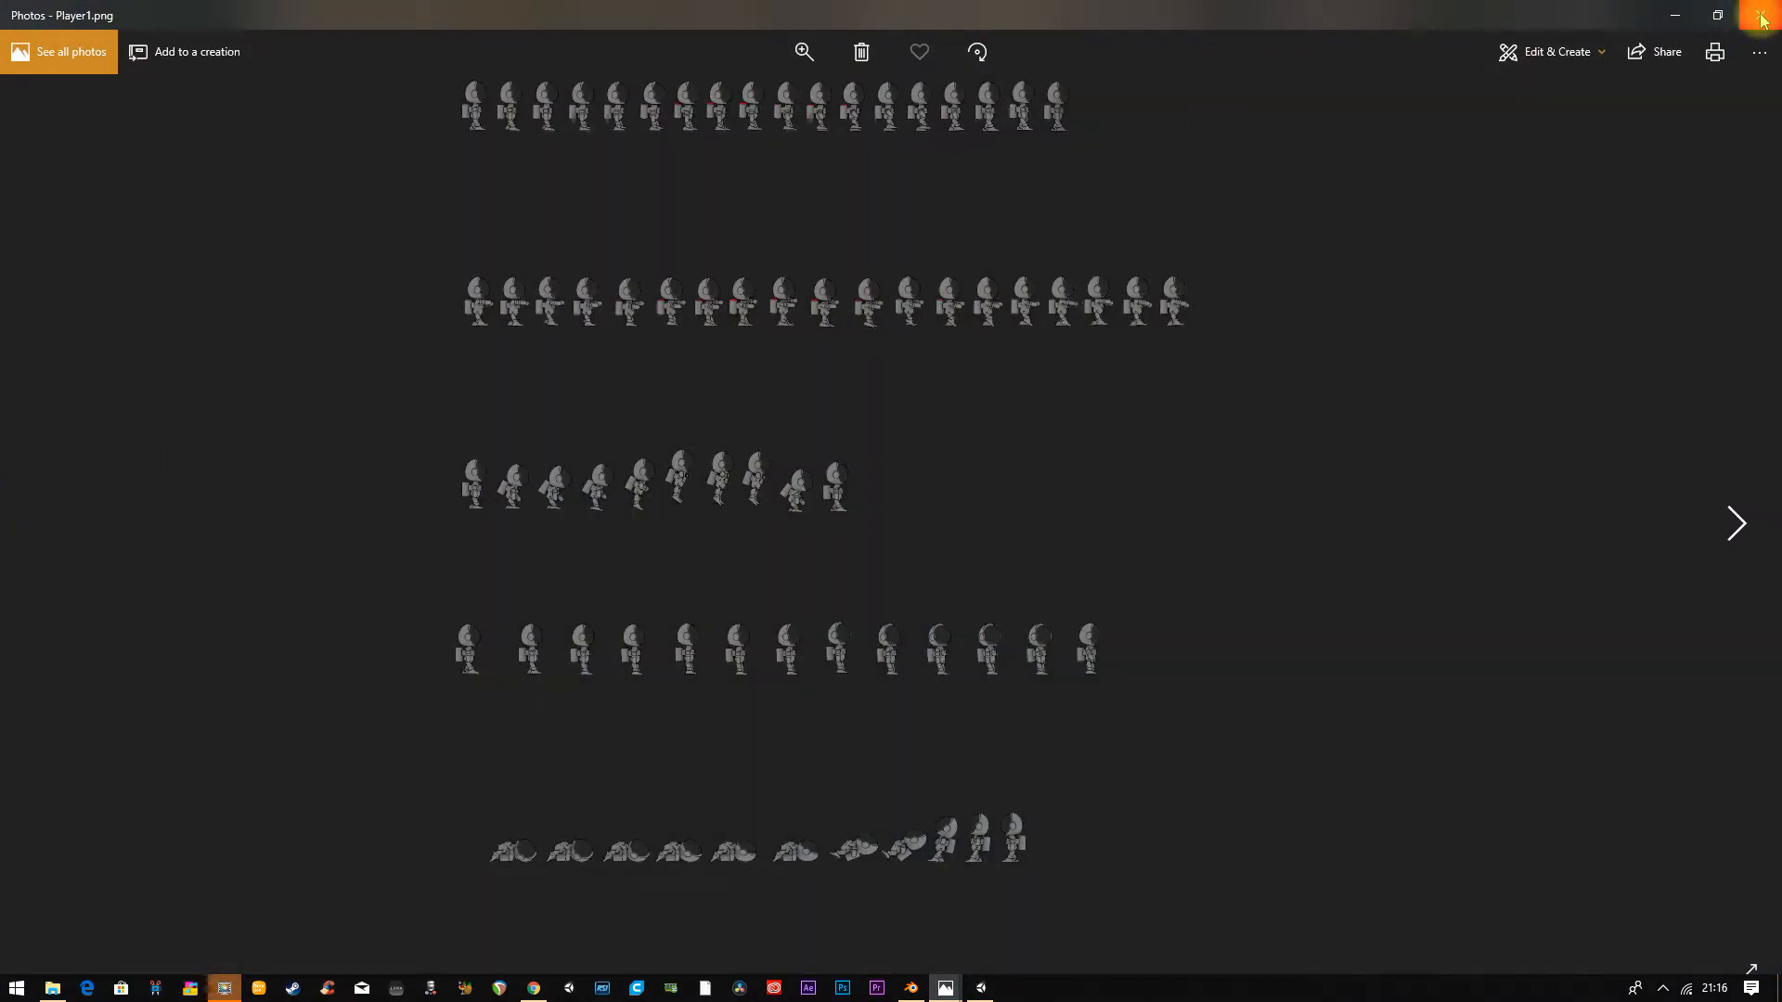
Step: Close the Player1.png image preview and switch to the 2D Sprite Animation project in Unity
{"action": "left_click", "coordinate": [1761, 14]}
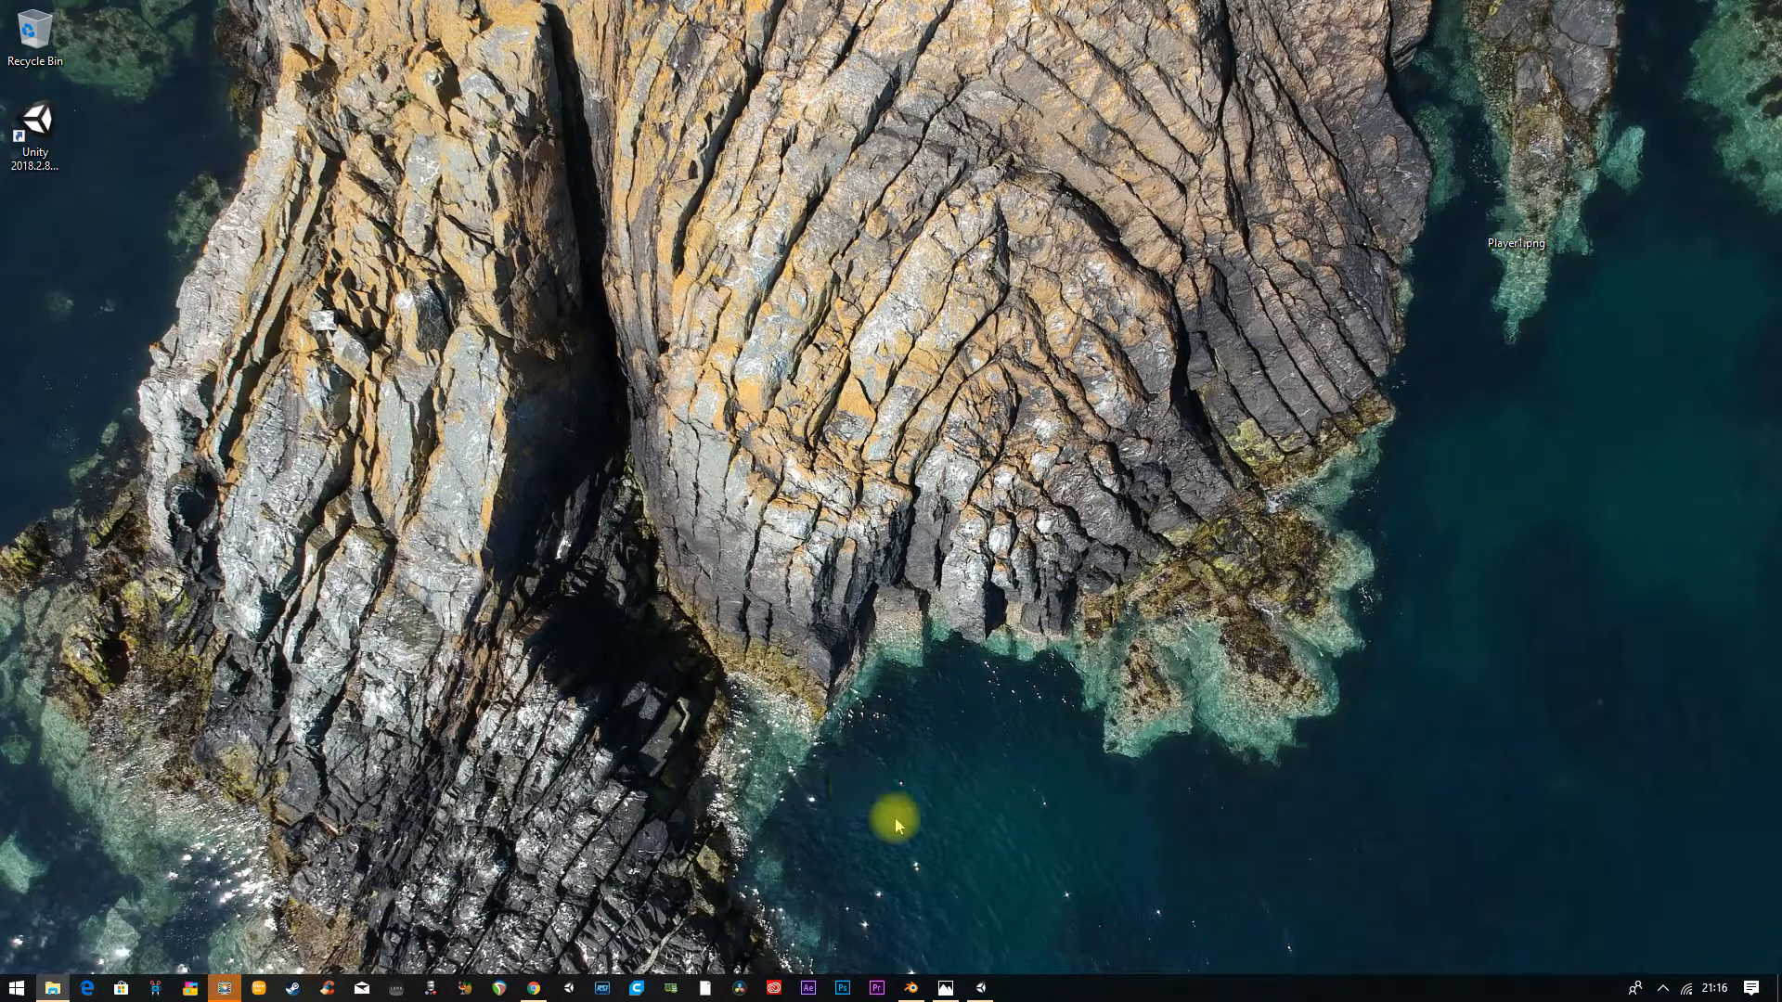
{"action": "mouse_move", "coordinate": [980, 990]}
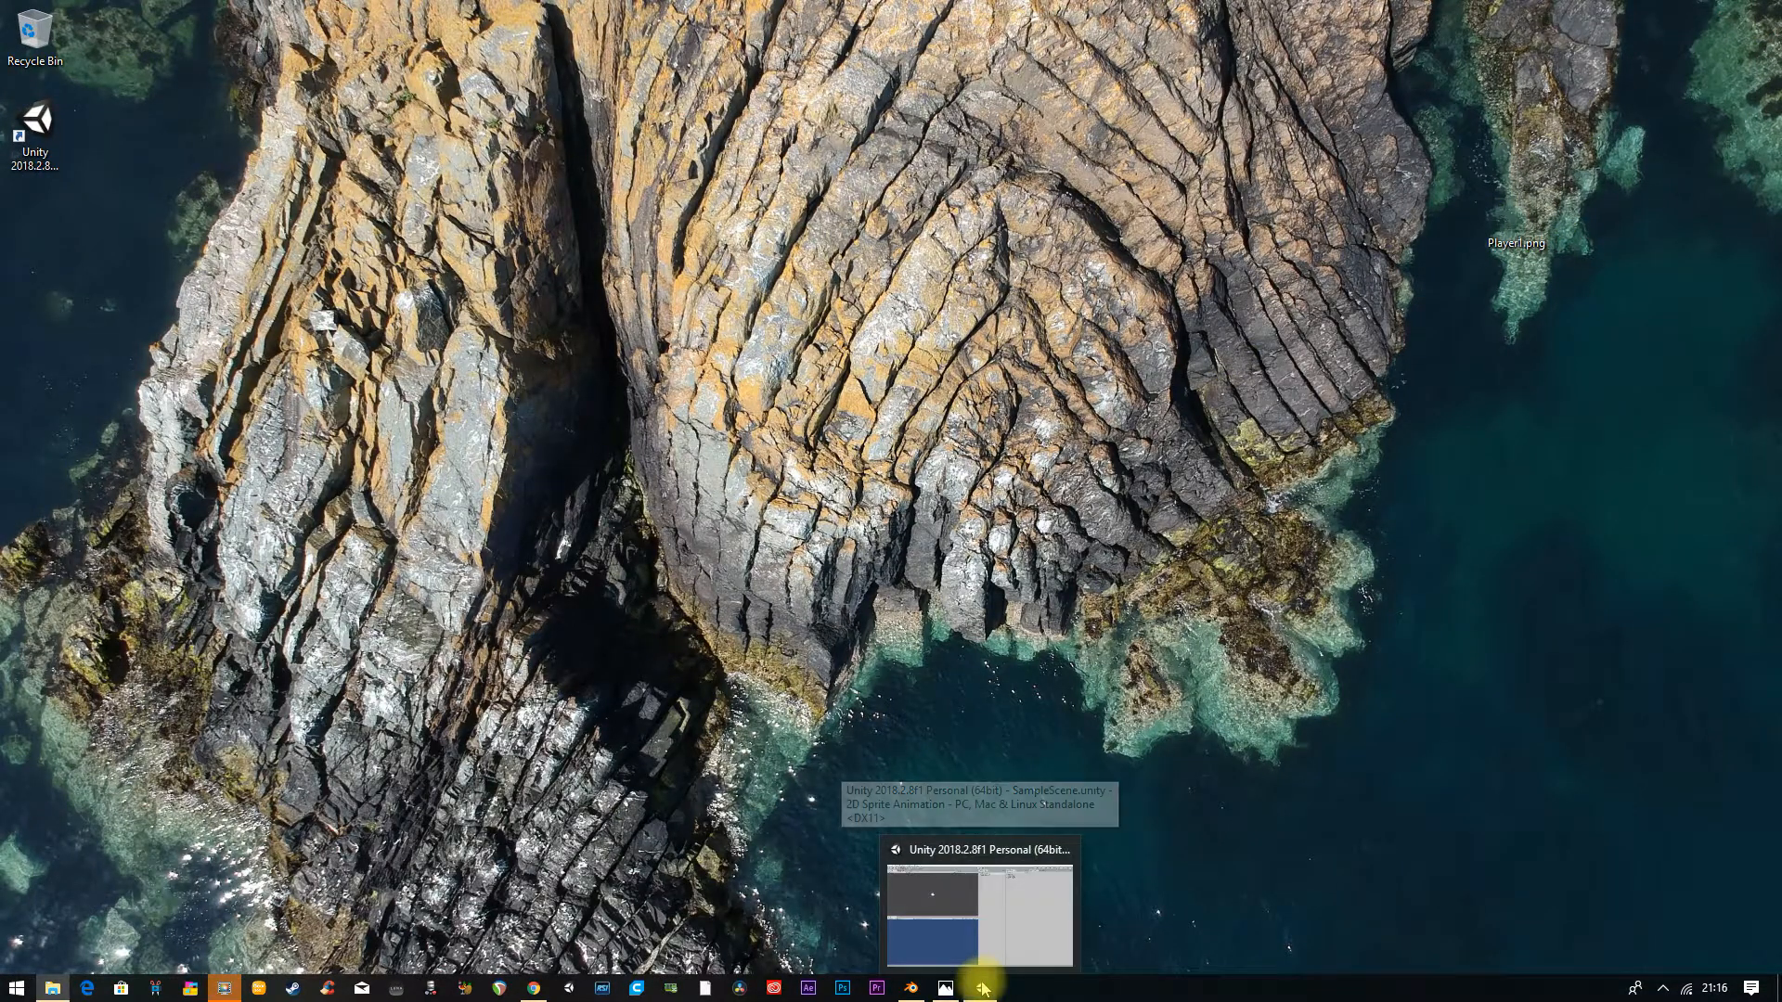
{"action": "left_click", "coordinate": [978, 919]}
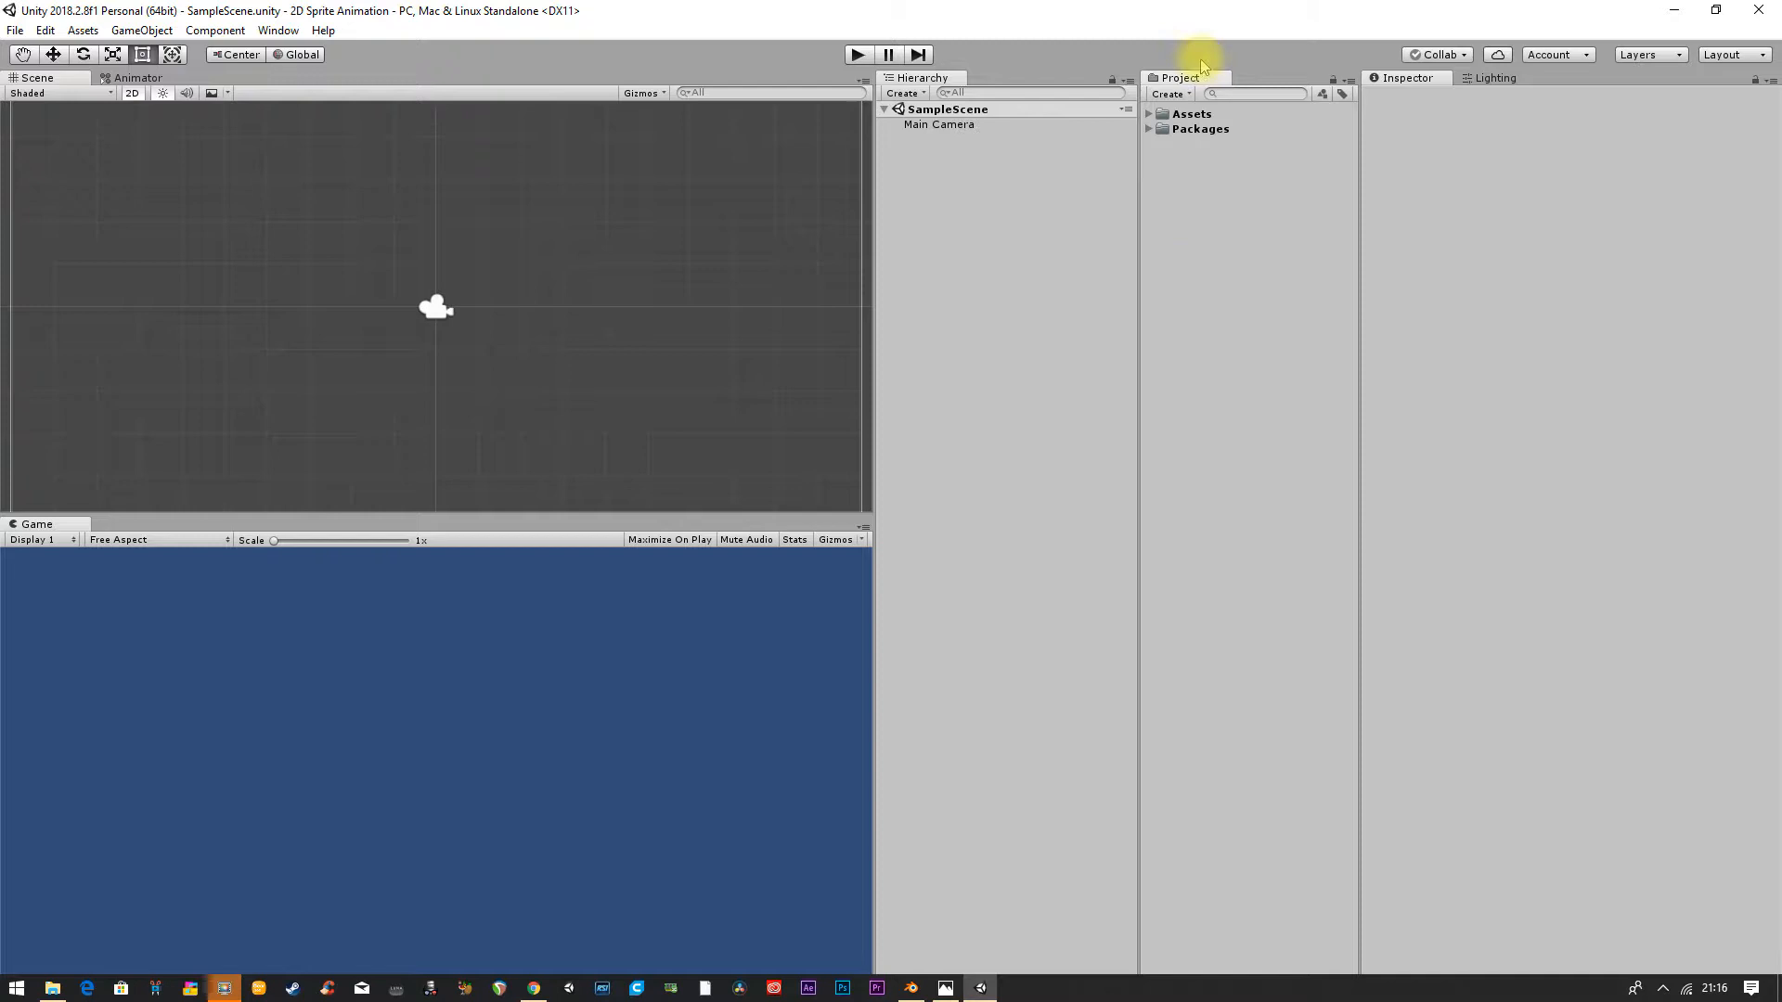
Step: Import Player1.png from the Desktop into the project as a new asset
{"action": "right_click", "coordinate": [1171, 206]}
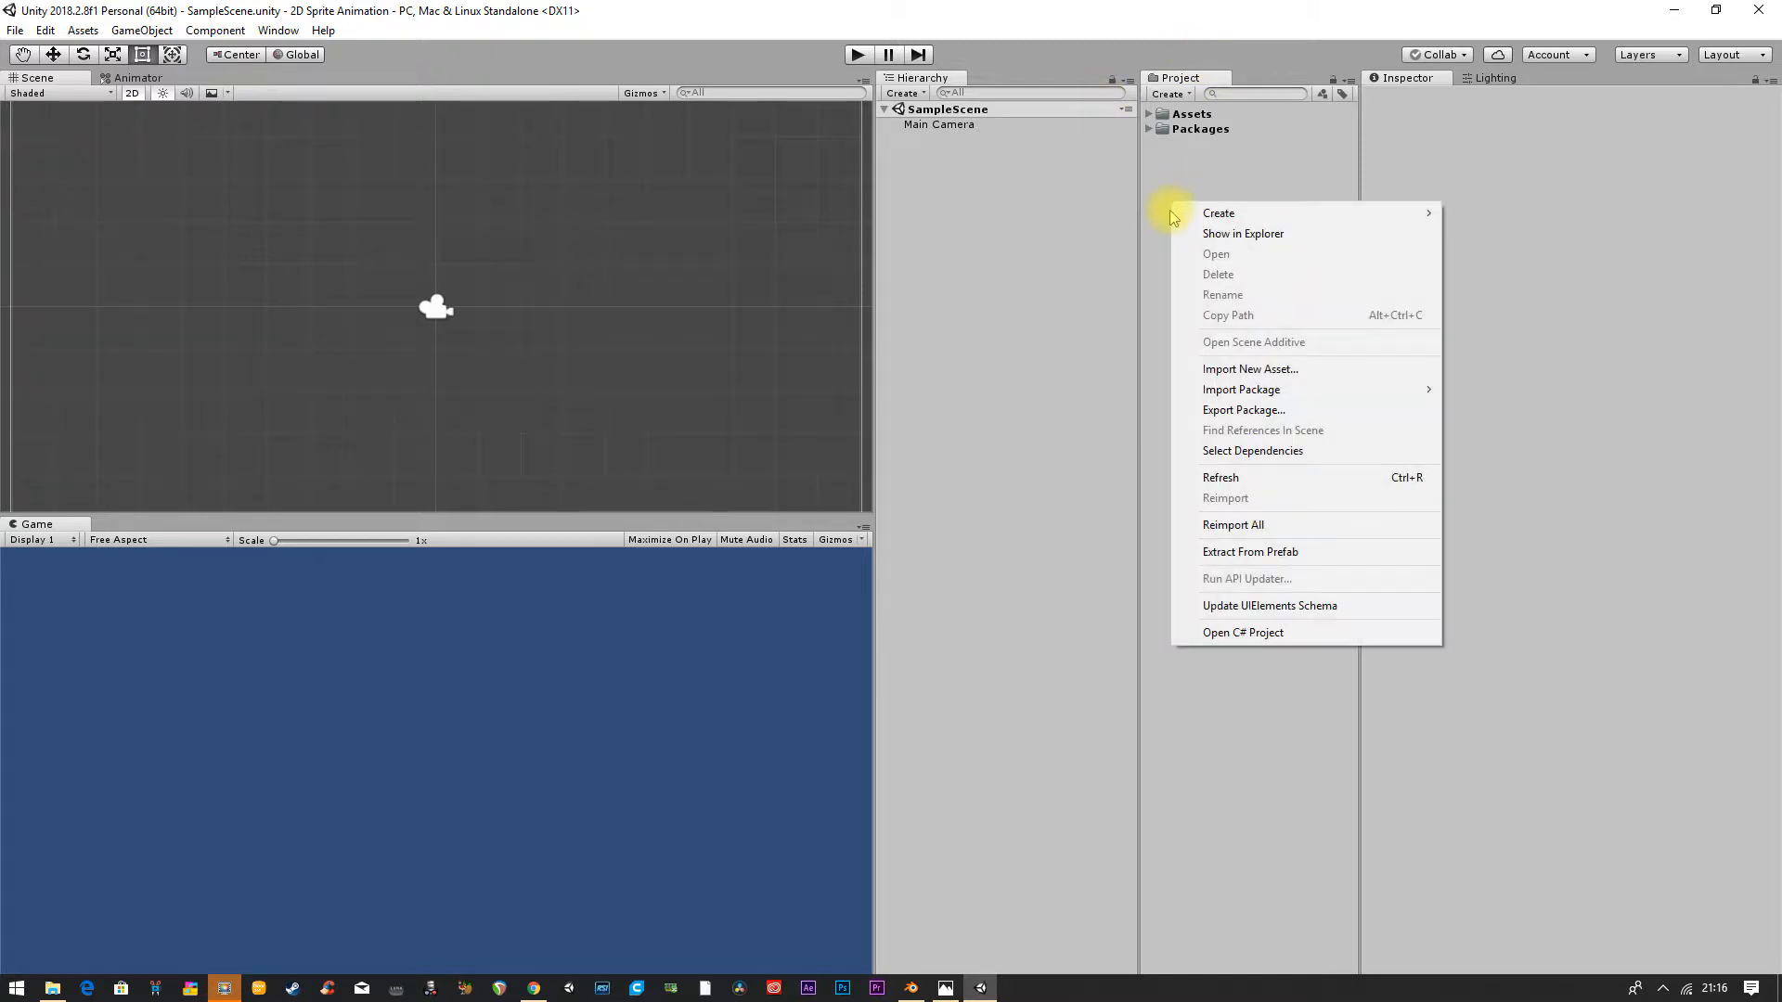
{"action": "left_click", "coordinate": [1262, 369]}
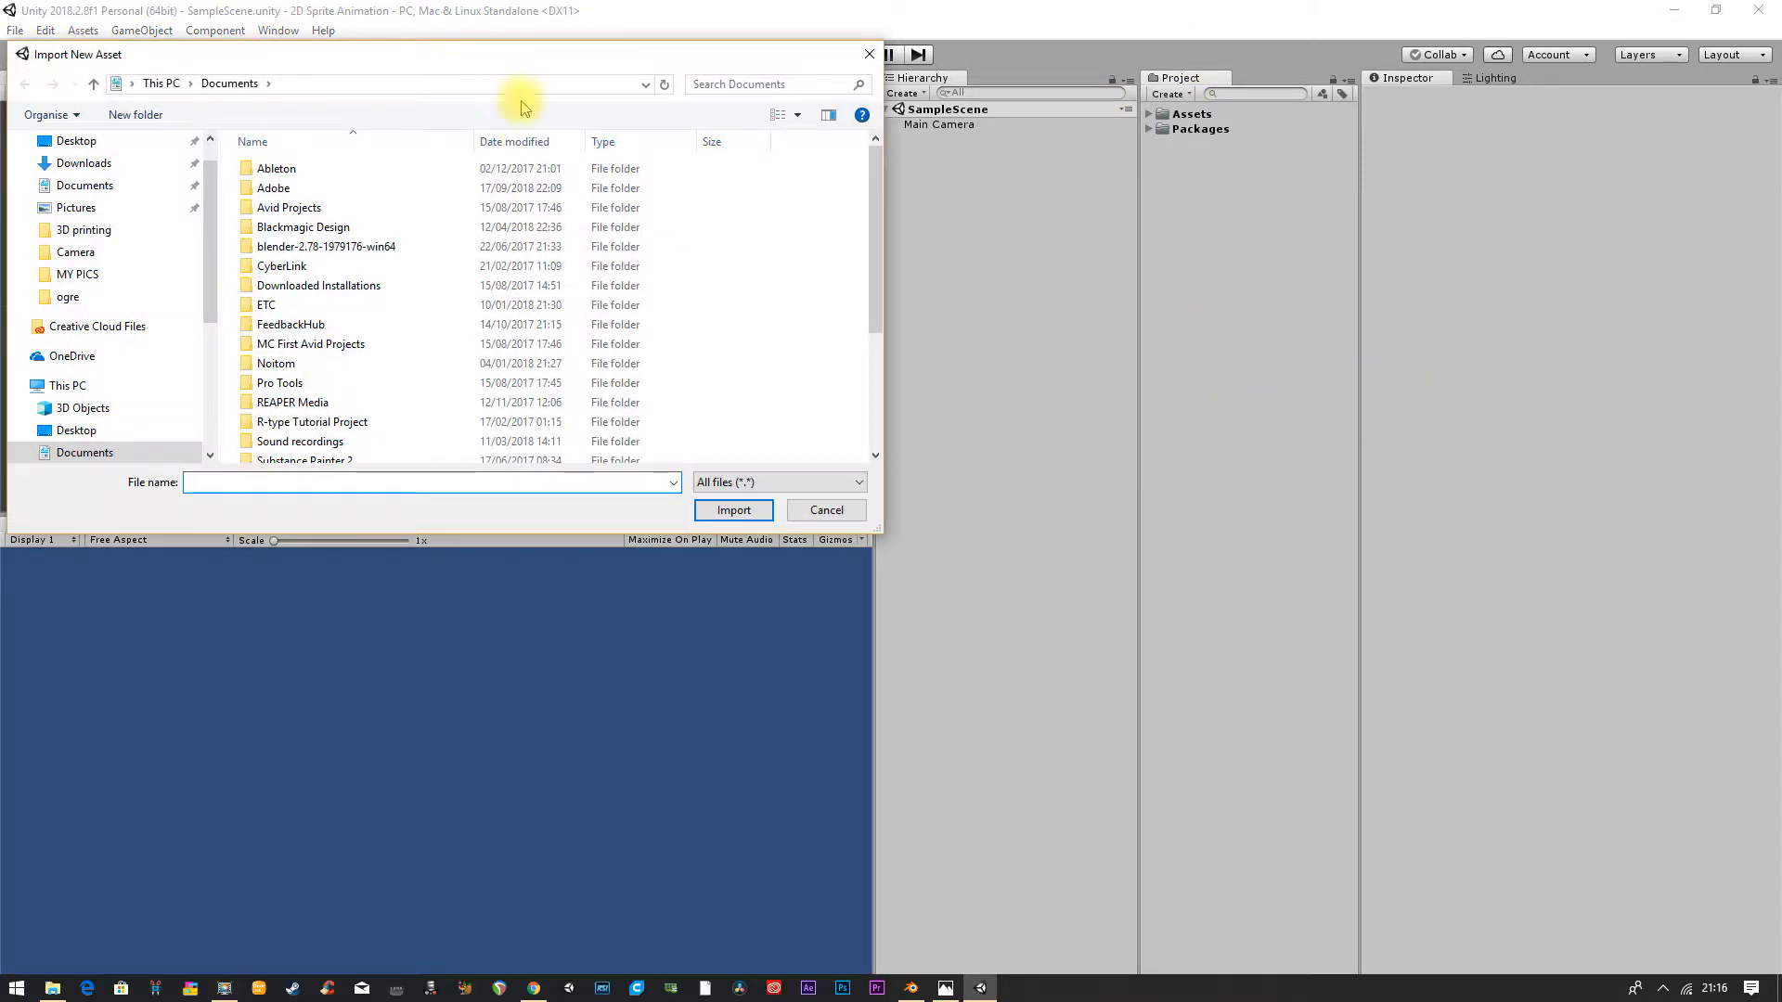
{"action": "left_click", "coordinate": [185, 141]}
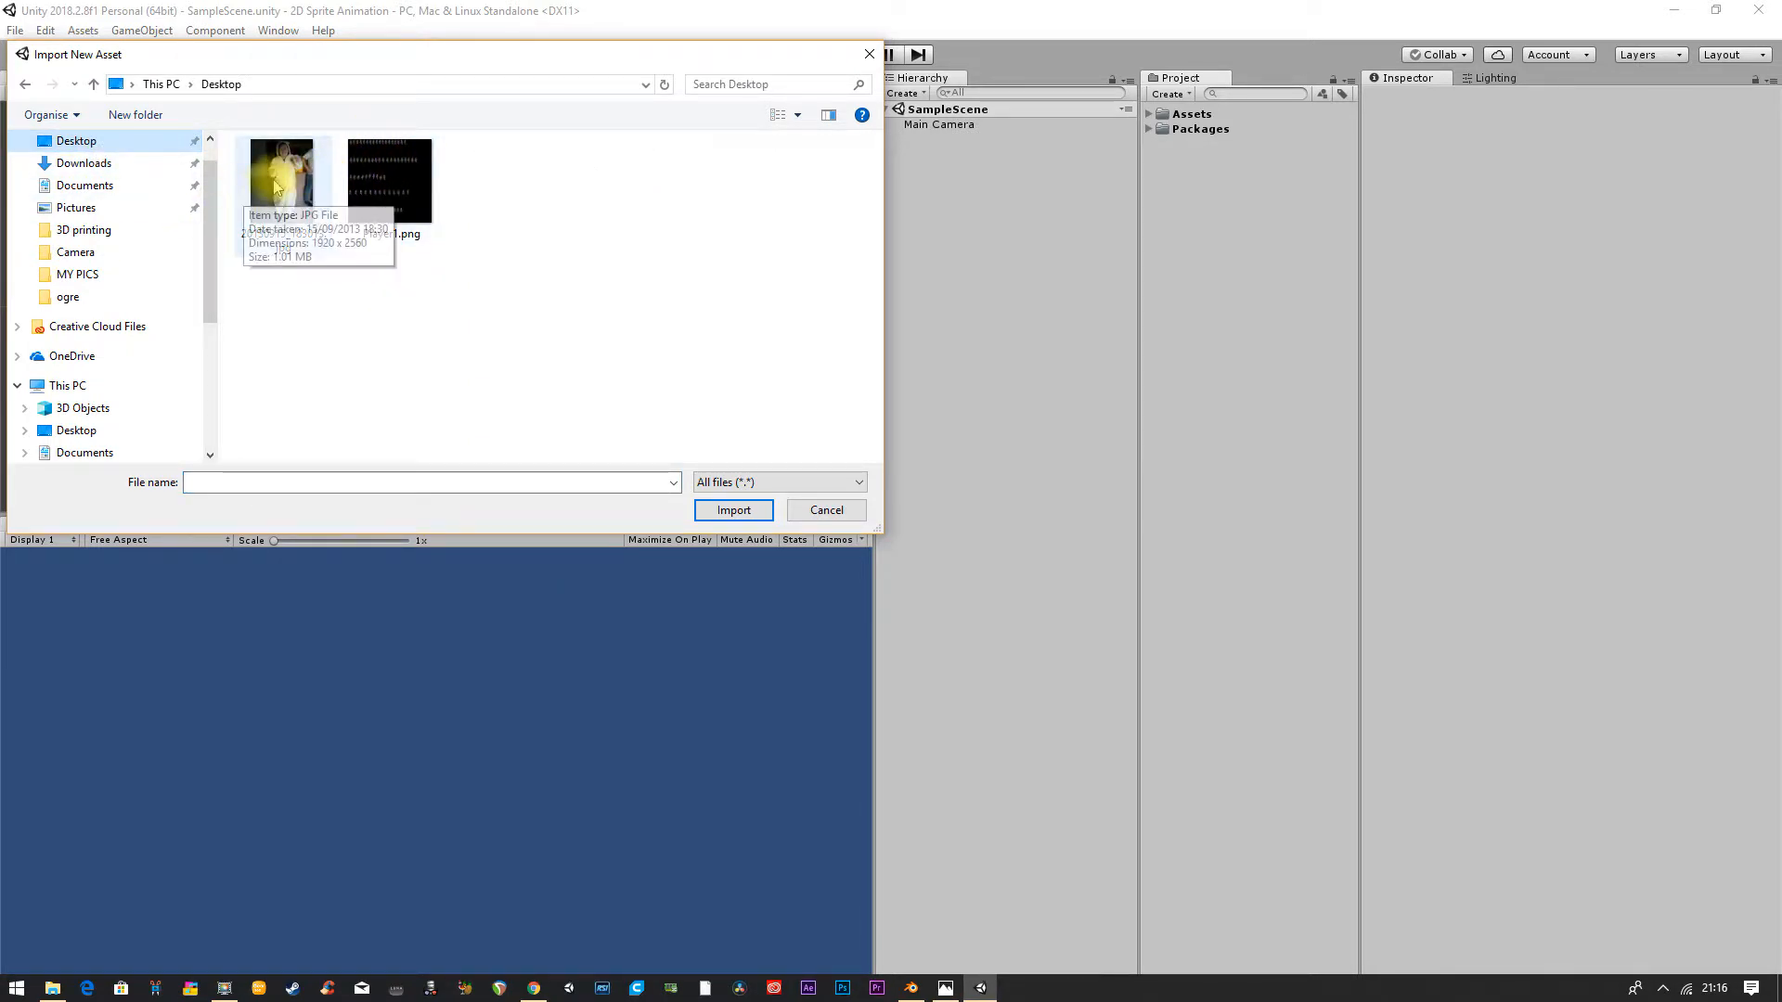
{"action": "left_click", "coordinate": [381, 182]}
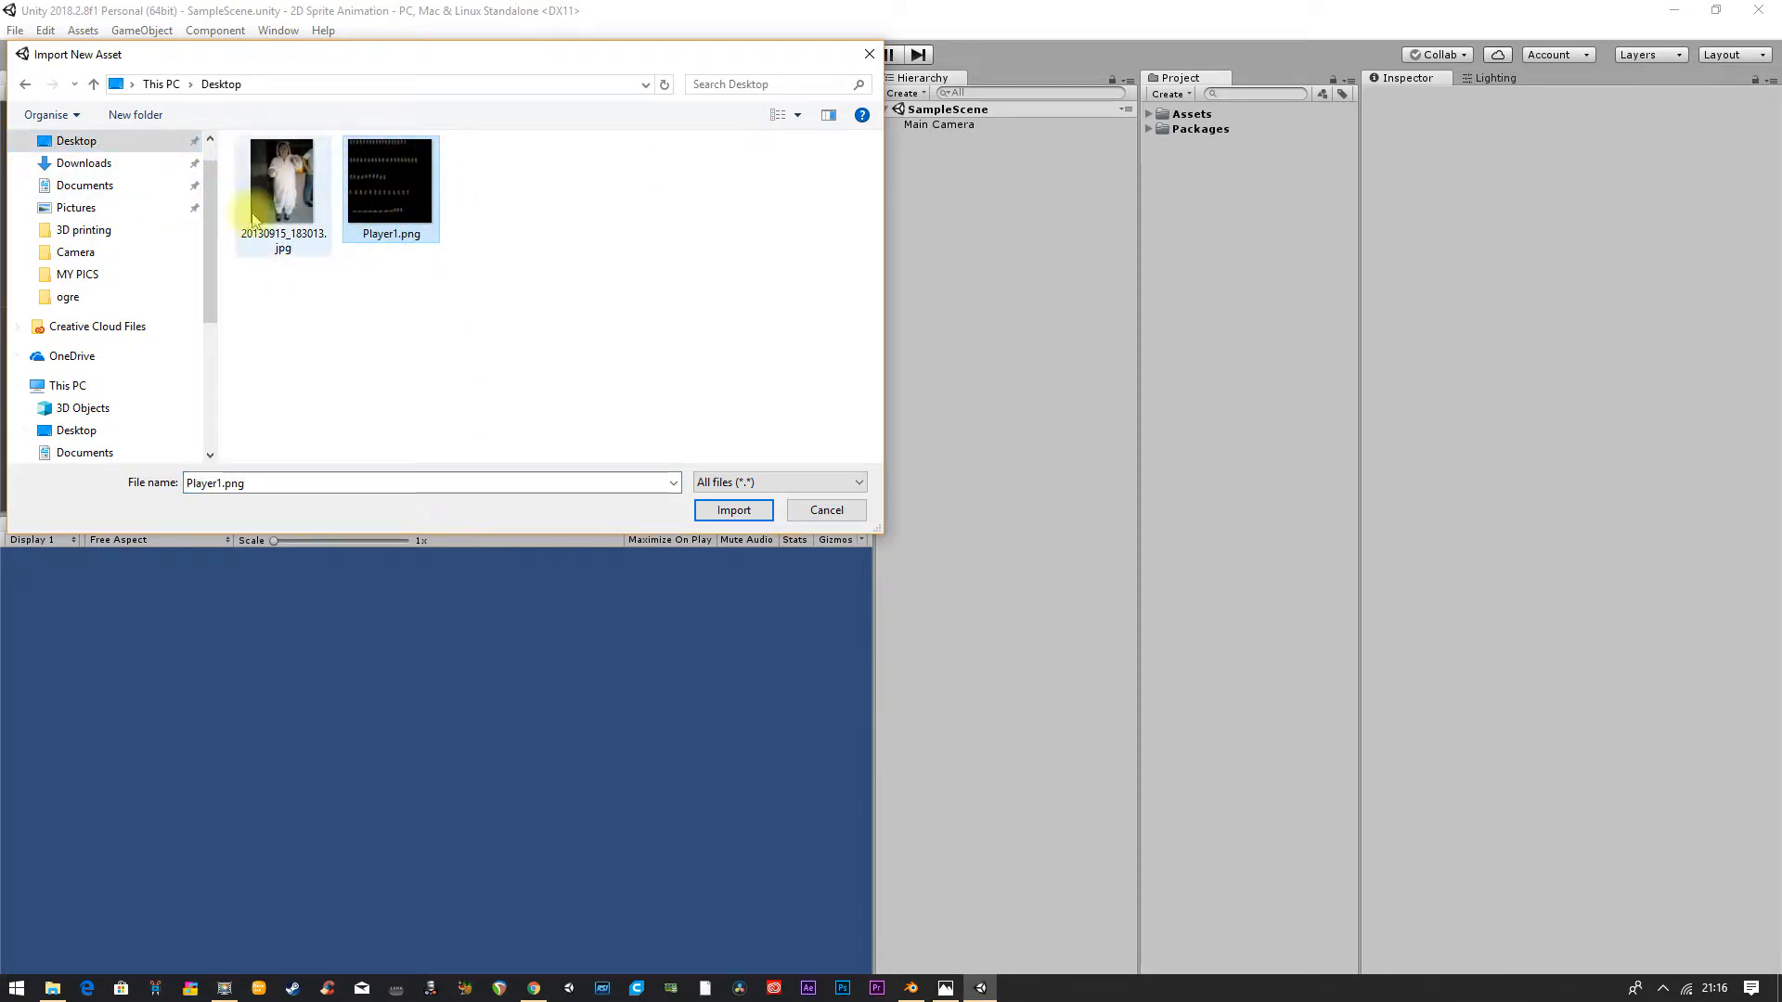
{"action": "left_click", "coordinate": [733, 511]}
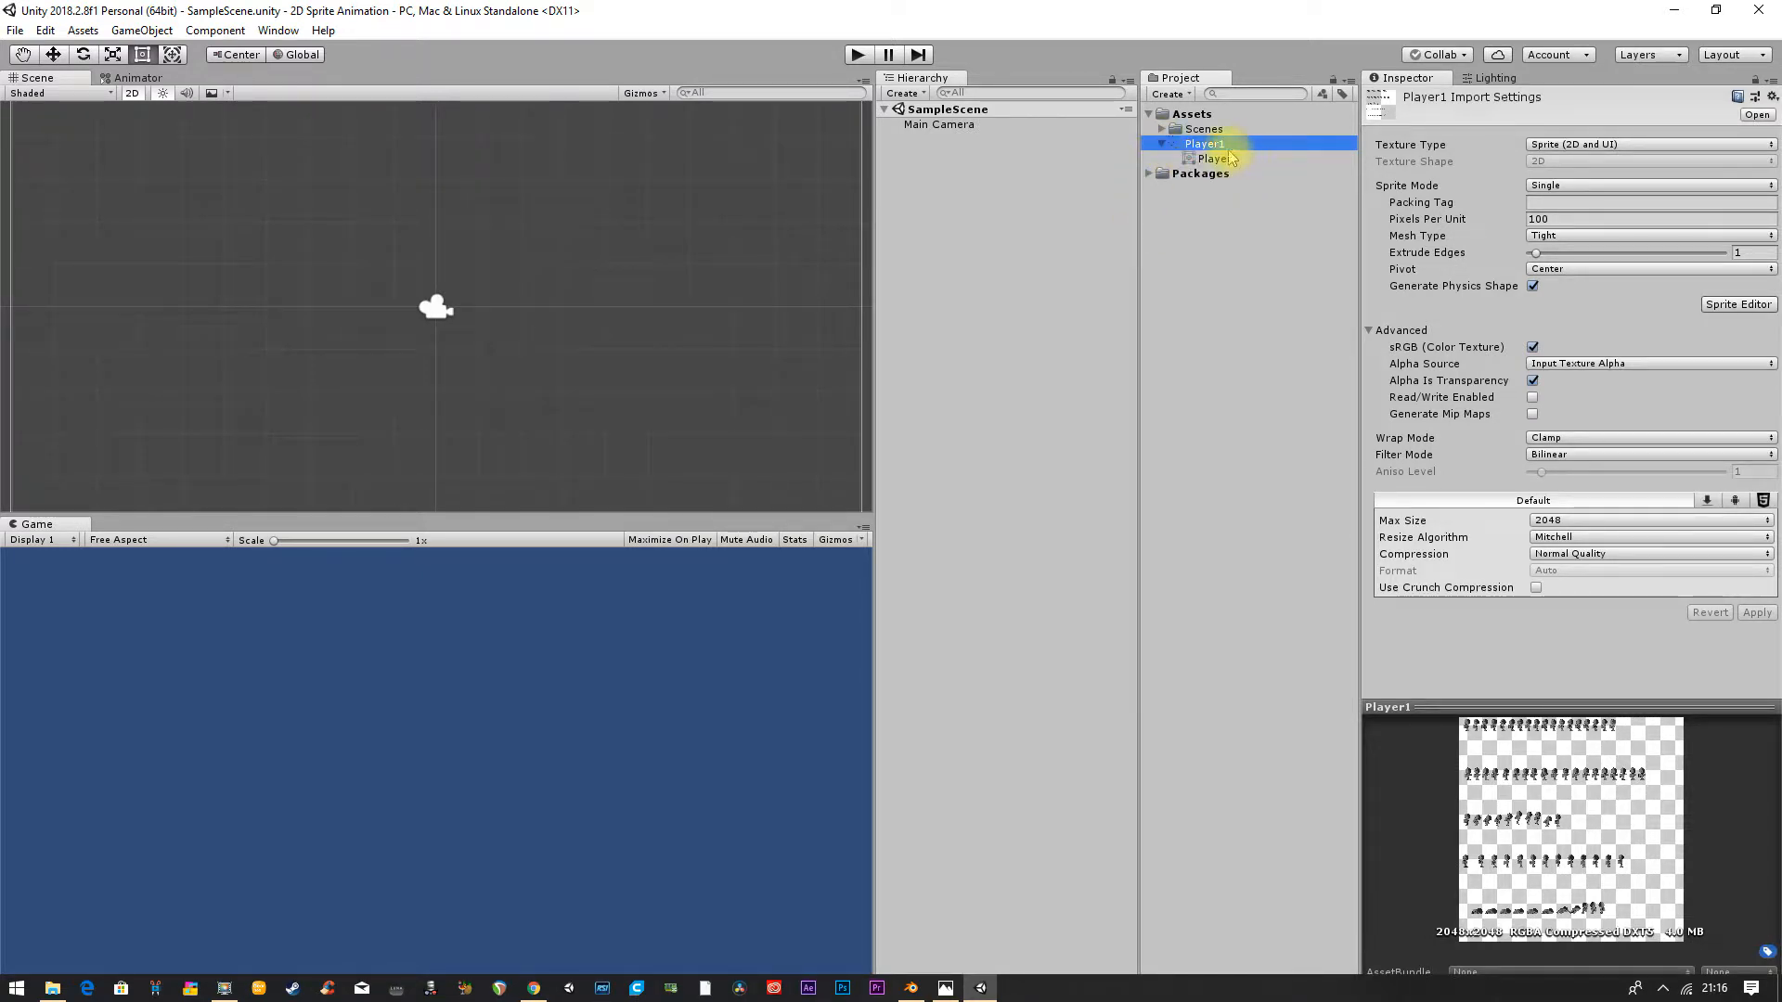
Step: Set Player1's Sprite Mode to Multiple and open it in the Sprite Editor, applying the pending import settings
{"action": "left_click_drag", "start_coordinate": [1201, 146], "coordinate": [1196, 265]}
{"action": "left_click", "coordinate": [1569, 147]}
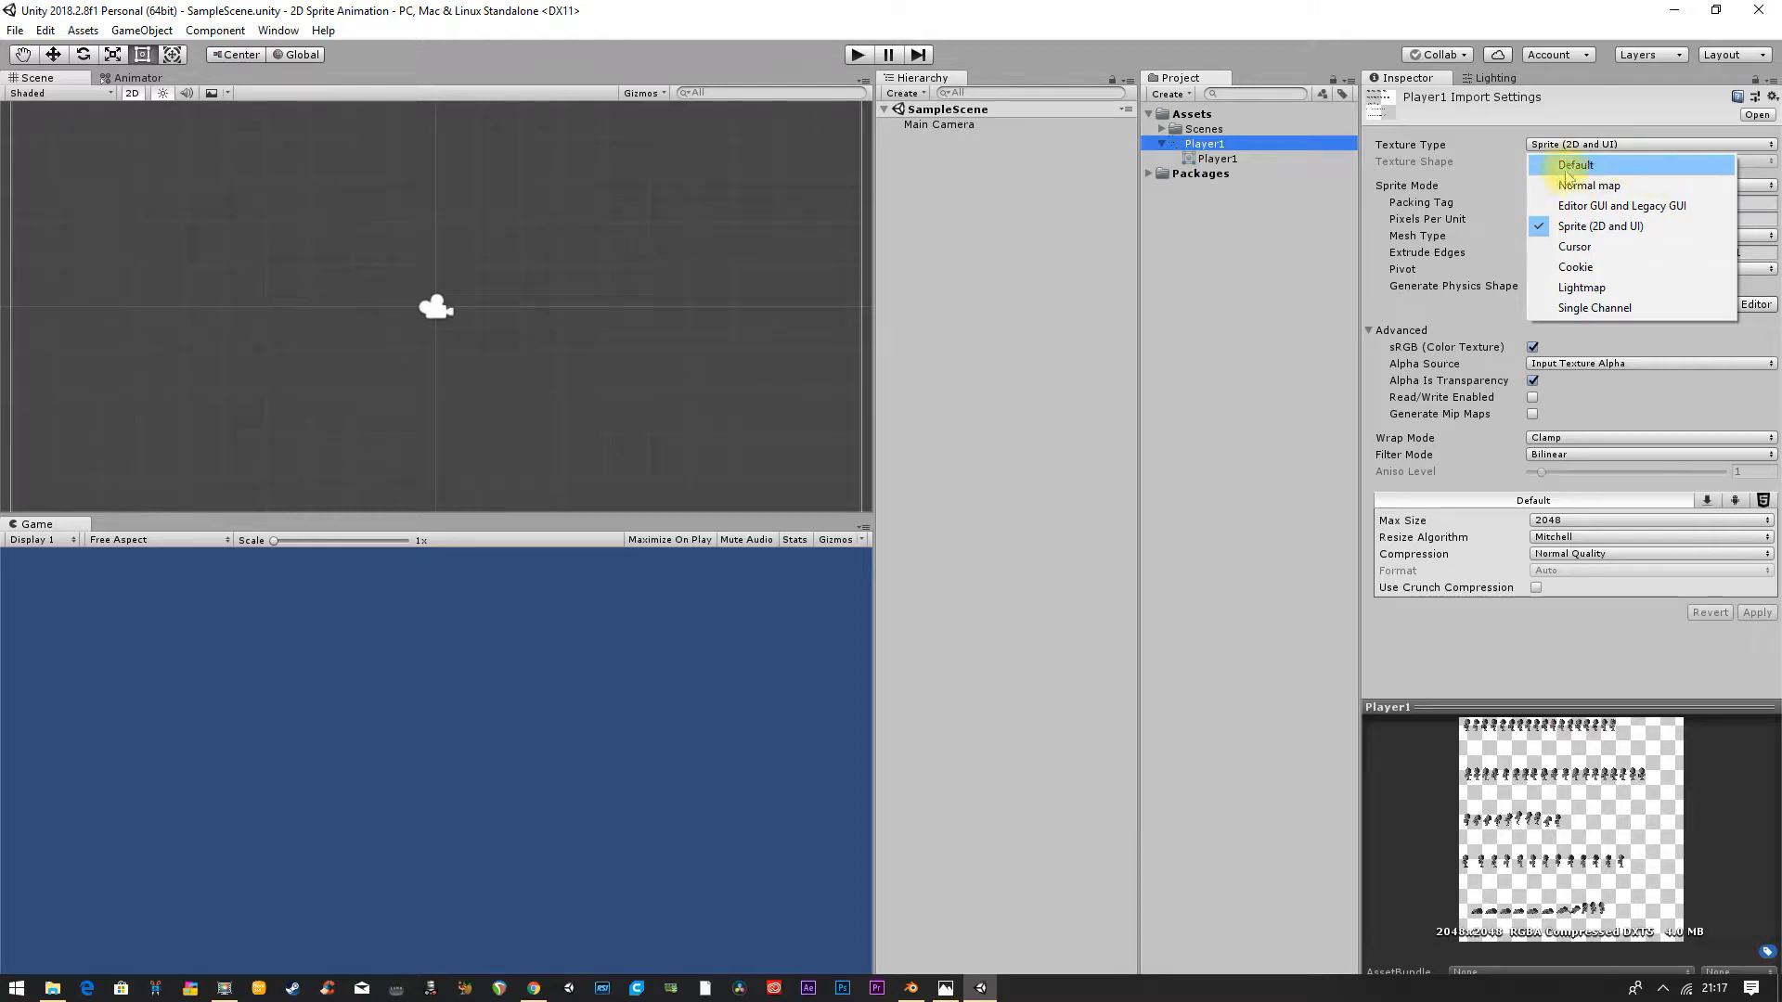
{"action": "left_click", "coordinate": [1476, 676]}
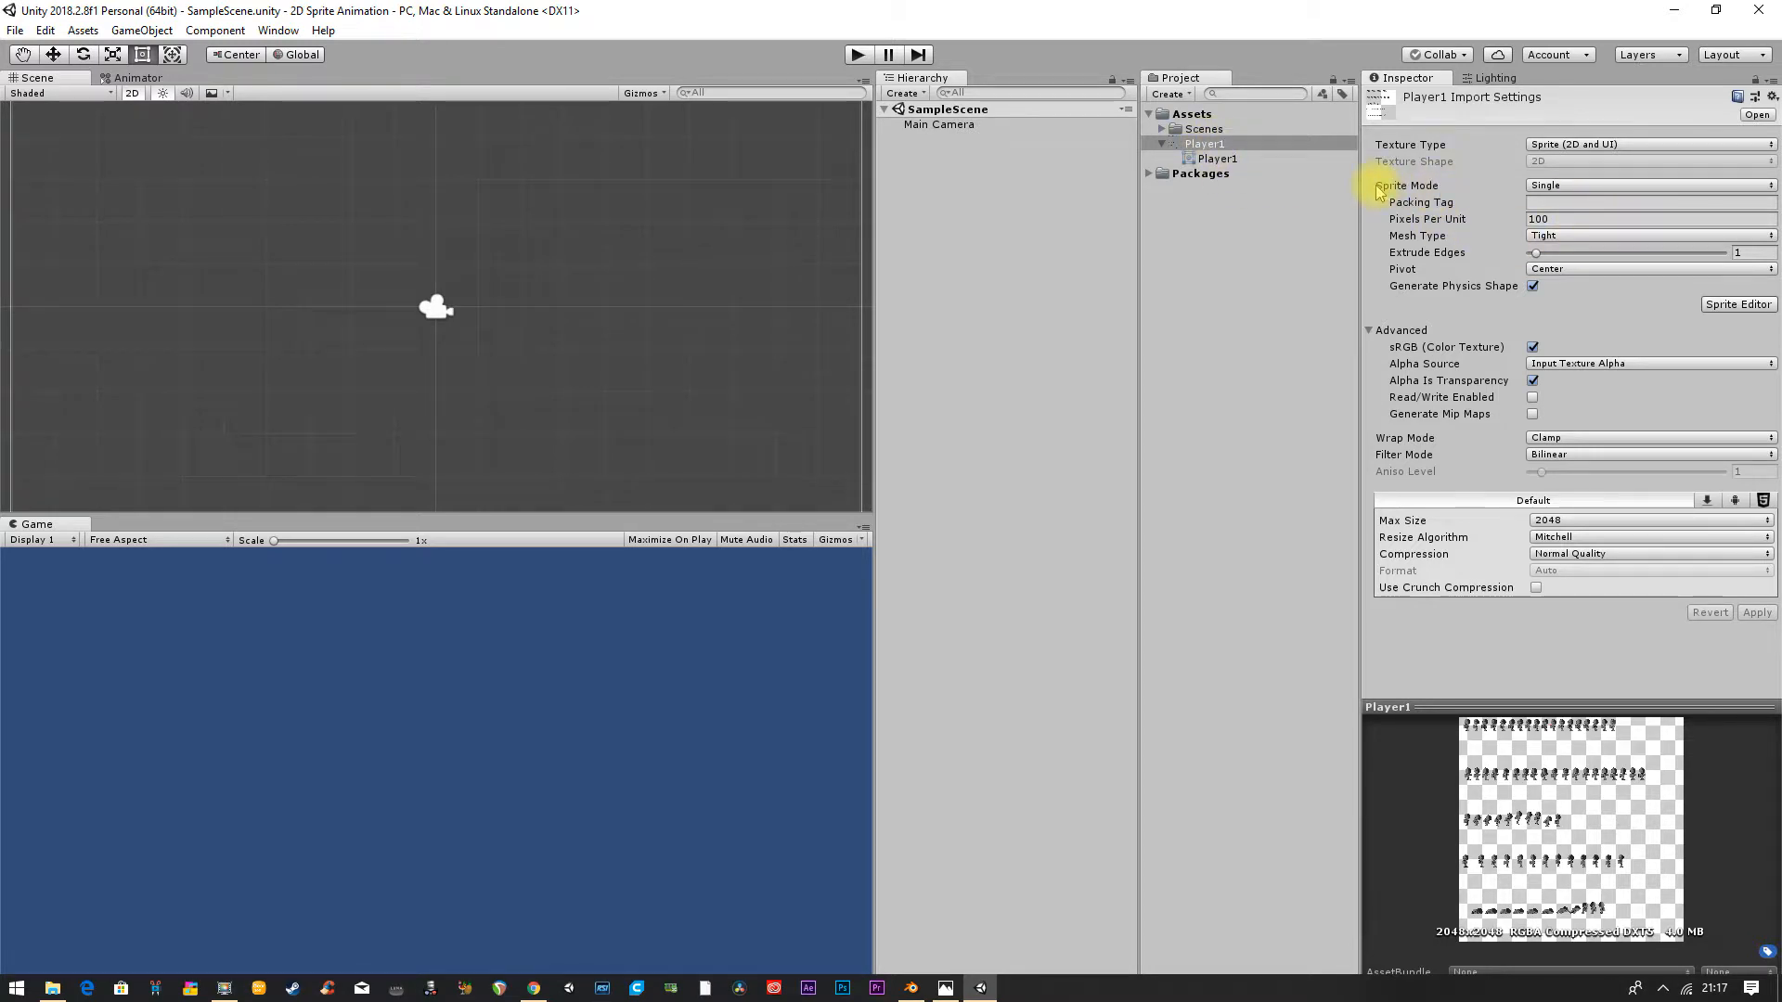
{"action": "left_click", "coordinate": [1558, 191]}
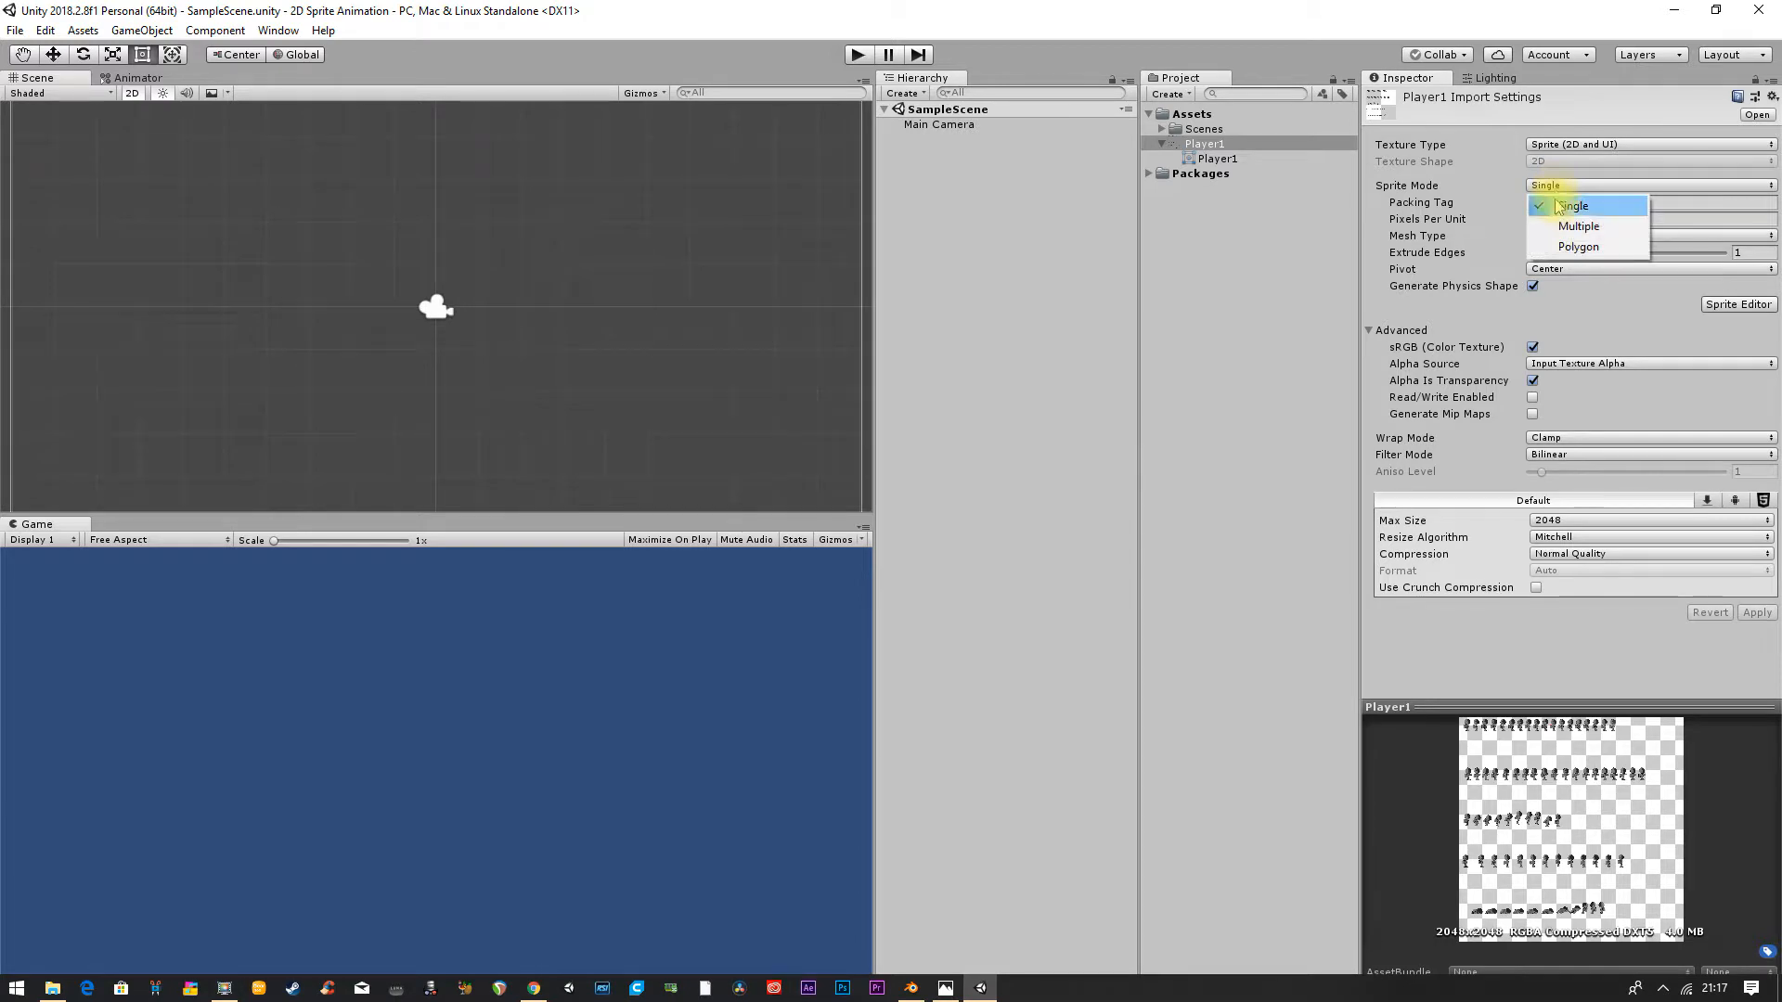
{"action": "left_click", "coordinate": [1595, 228]}
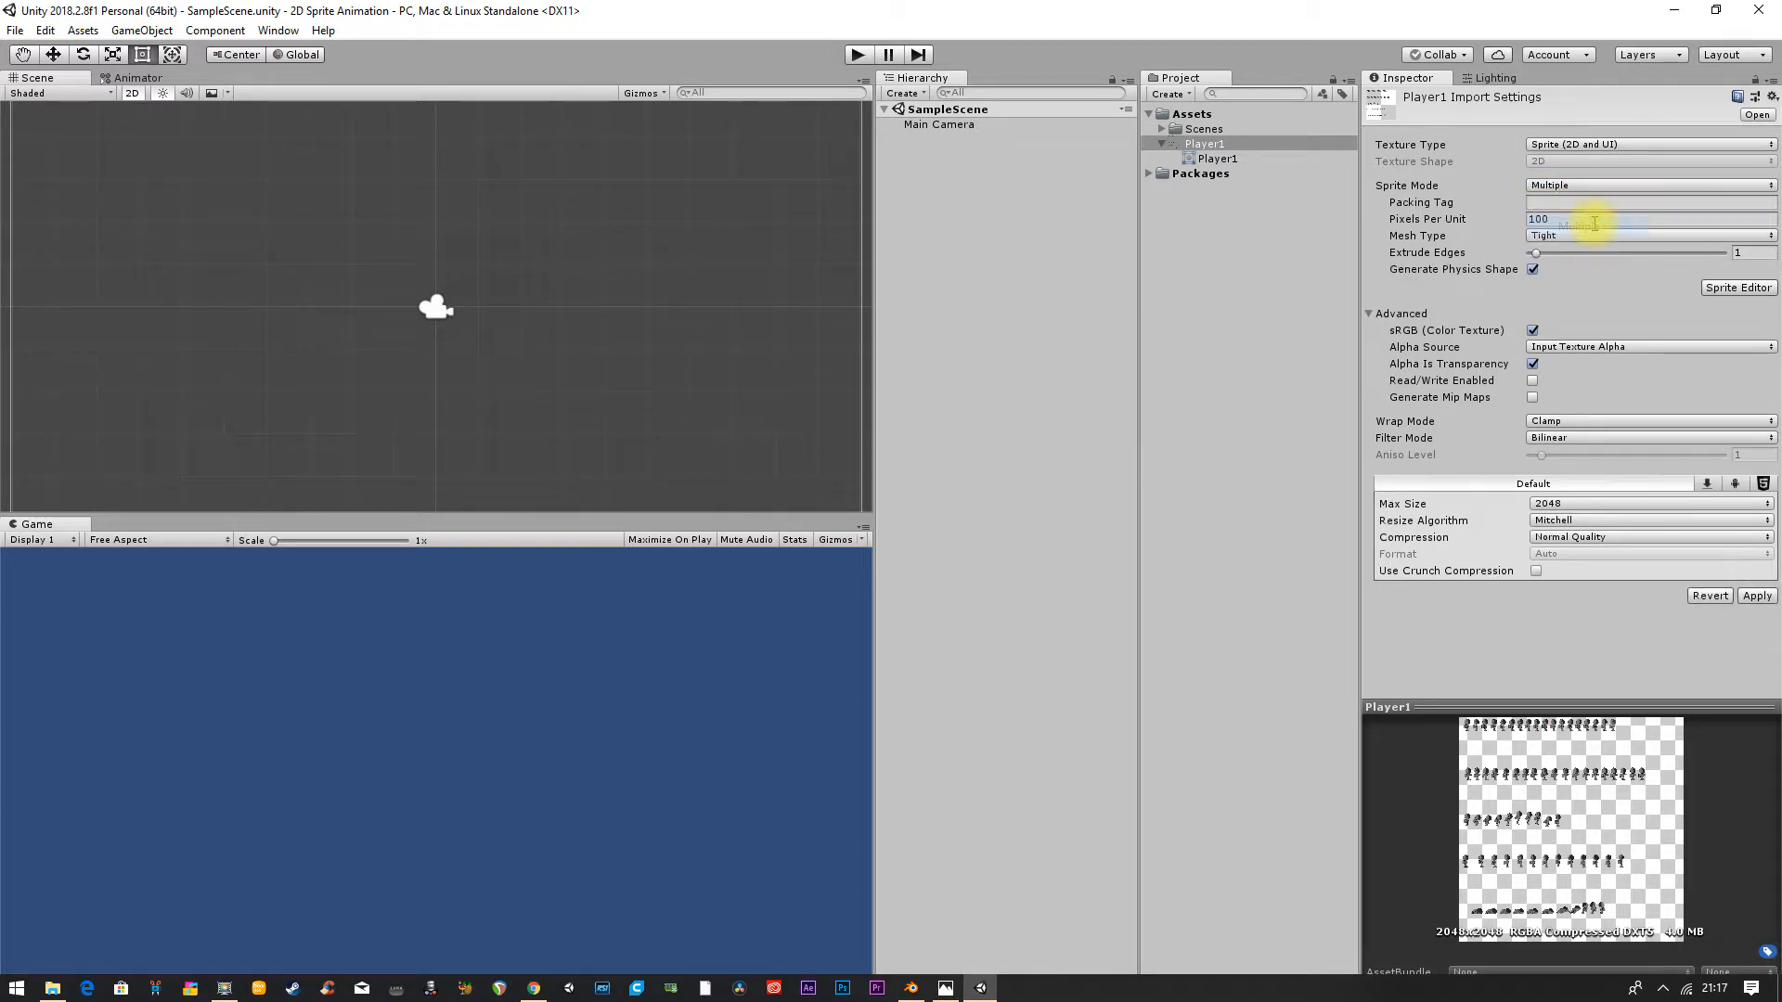
{"action": "left_click", "coordinate": [1733, 290]}
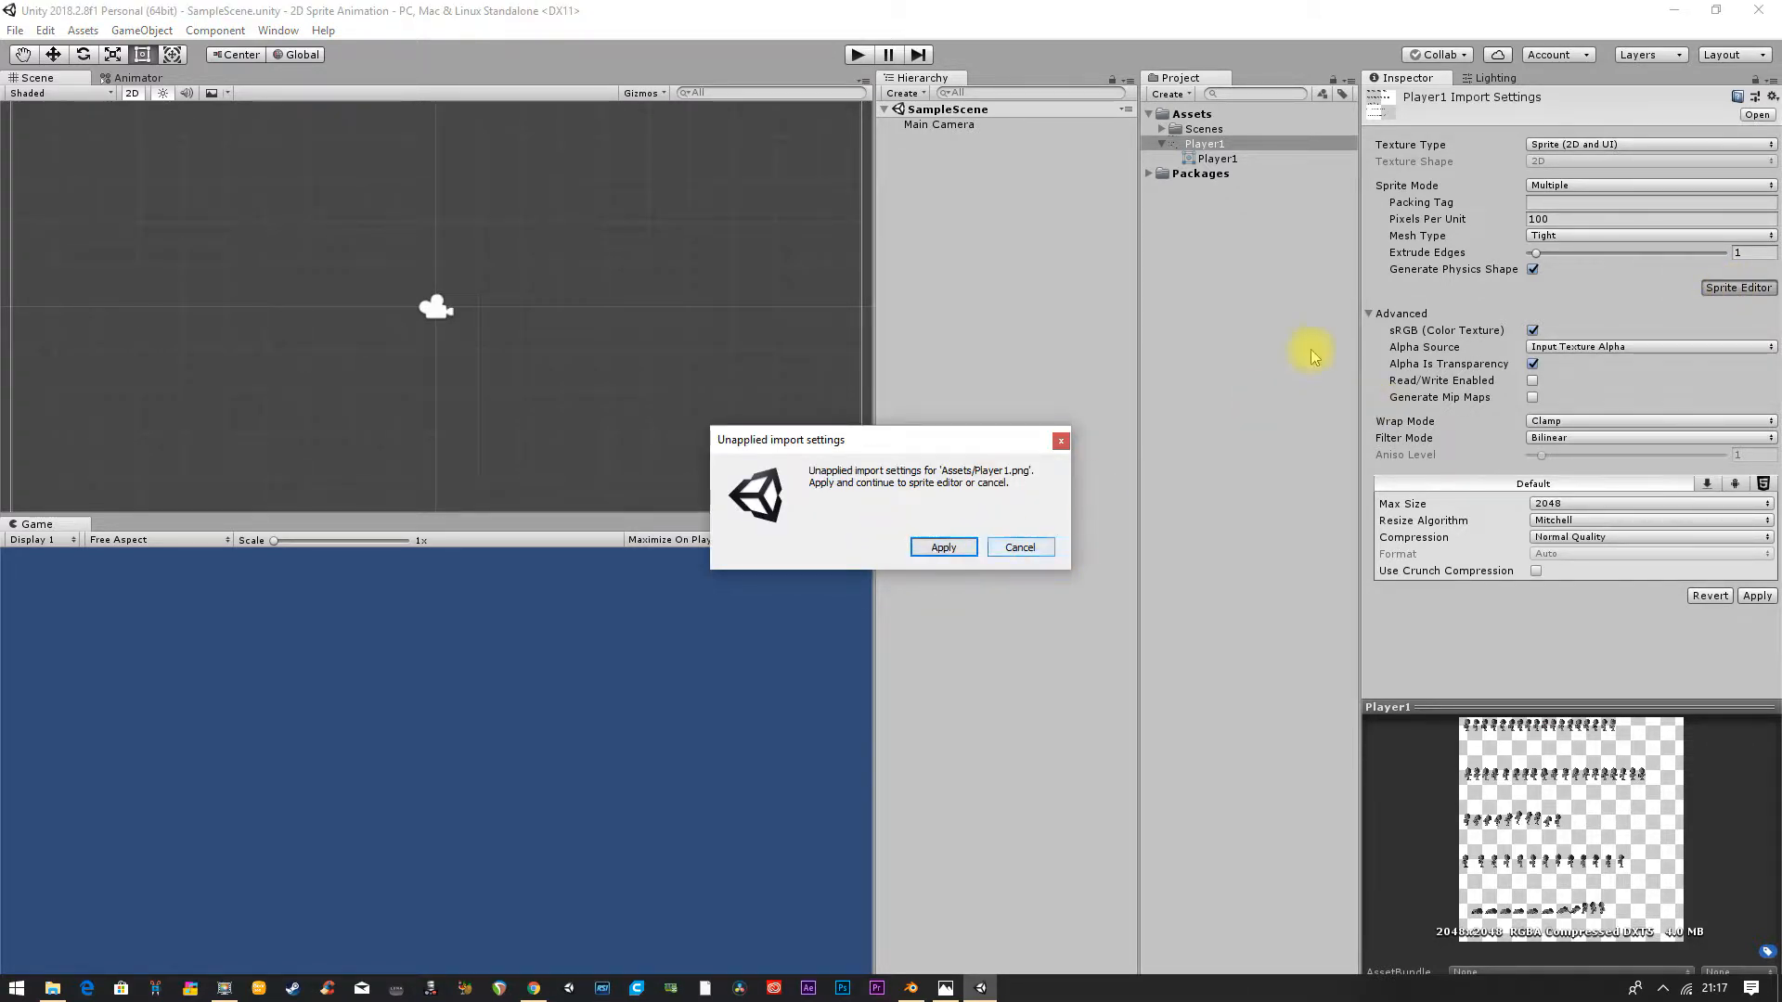
{"action": "left_click", "coordinate": [943, 548]}
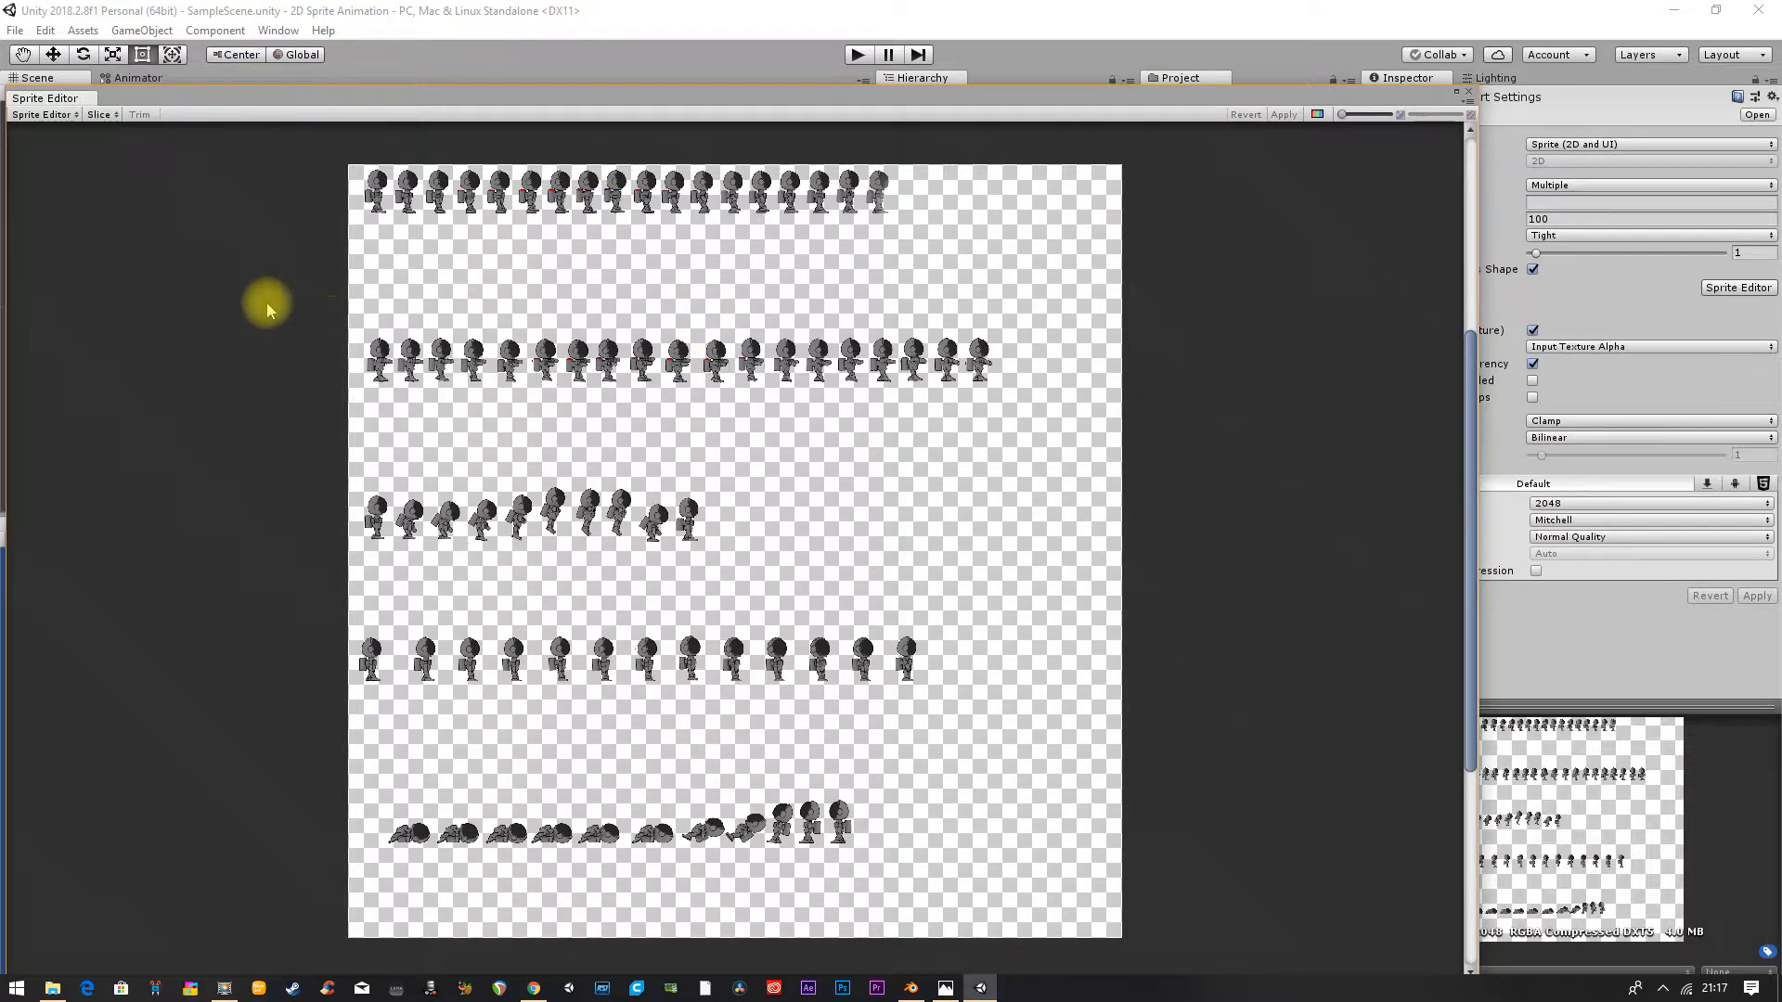
Step: Slice the sprite sheet with type Automatic, pivot Bottom and method Delete Existing
{"action": "left_click", "coordinate": [46, 115]}
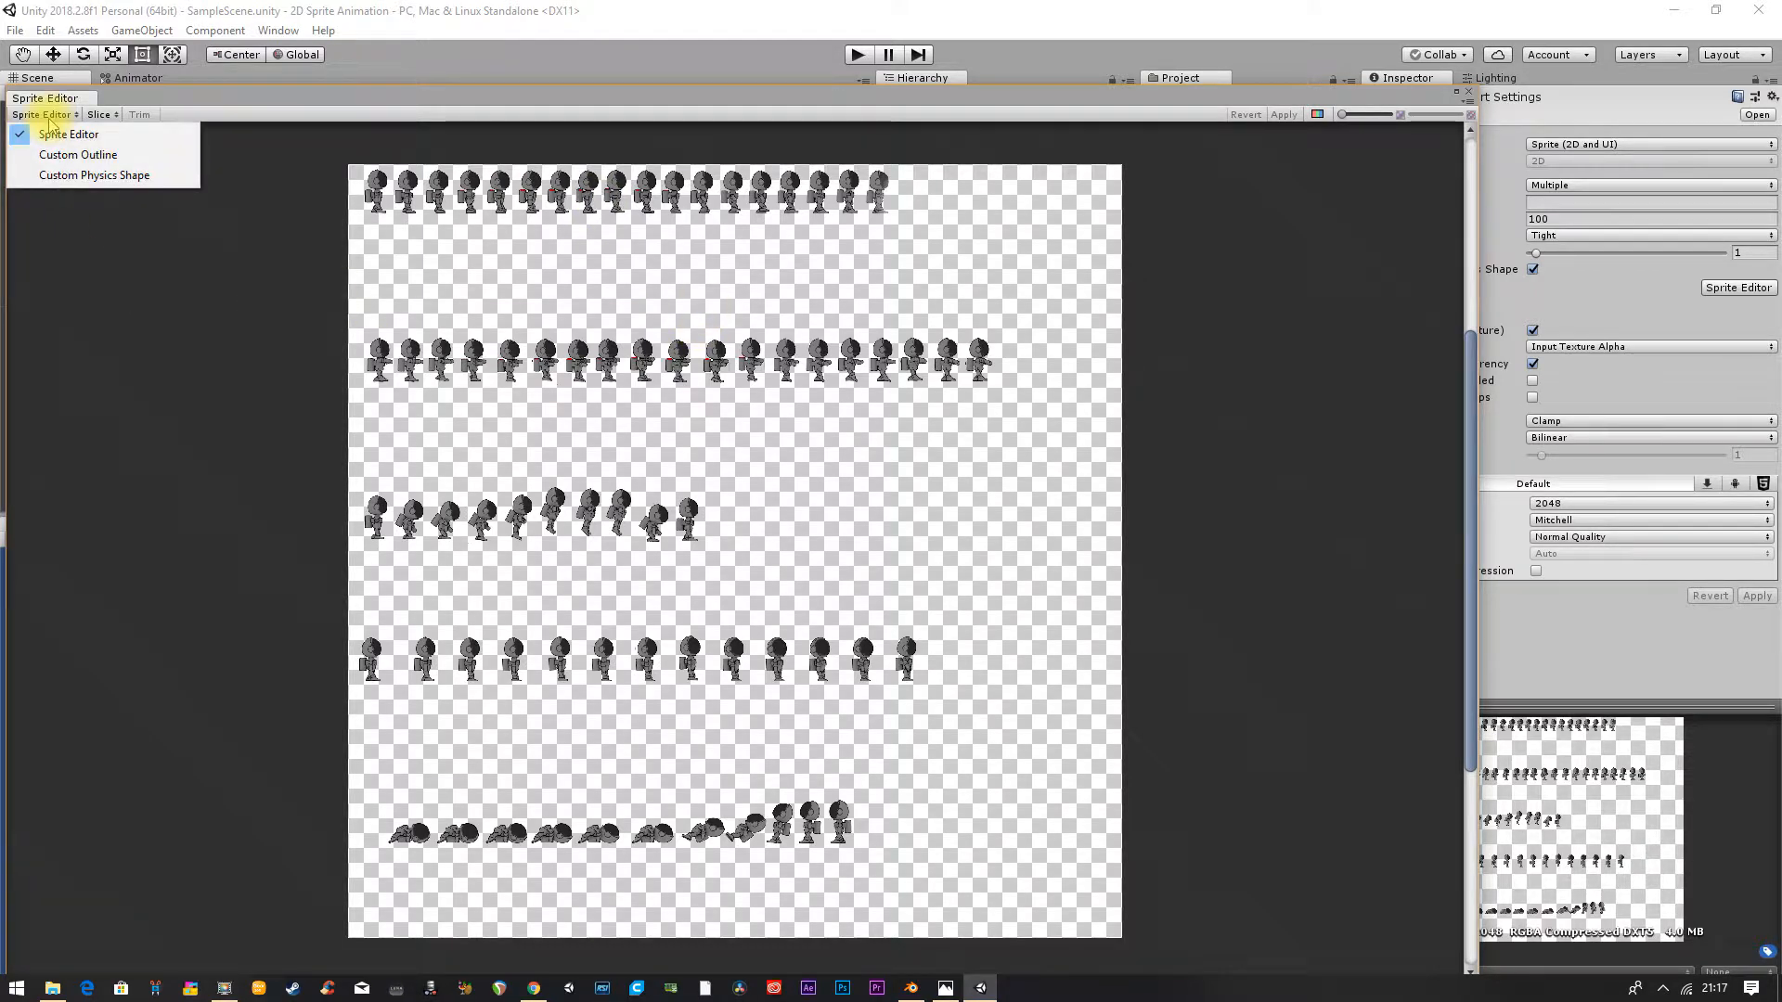
{"action": "left_click", "coordinate": [97, 115]}
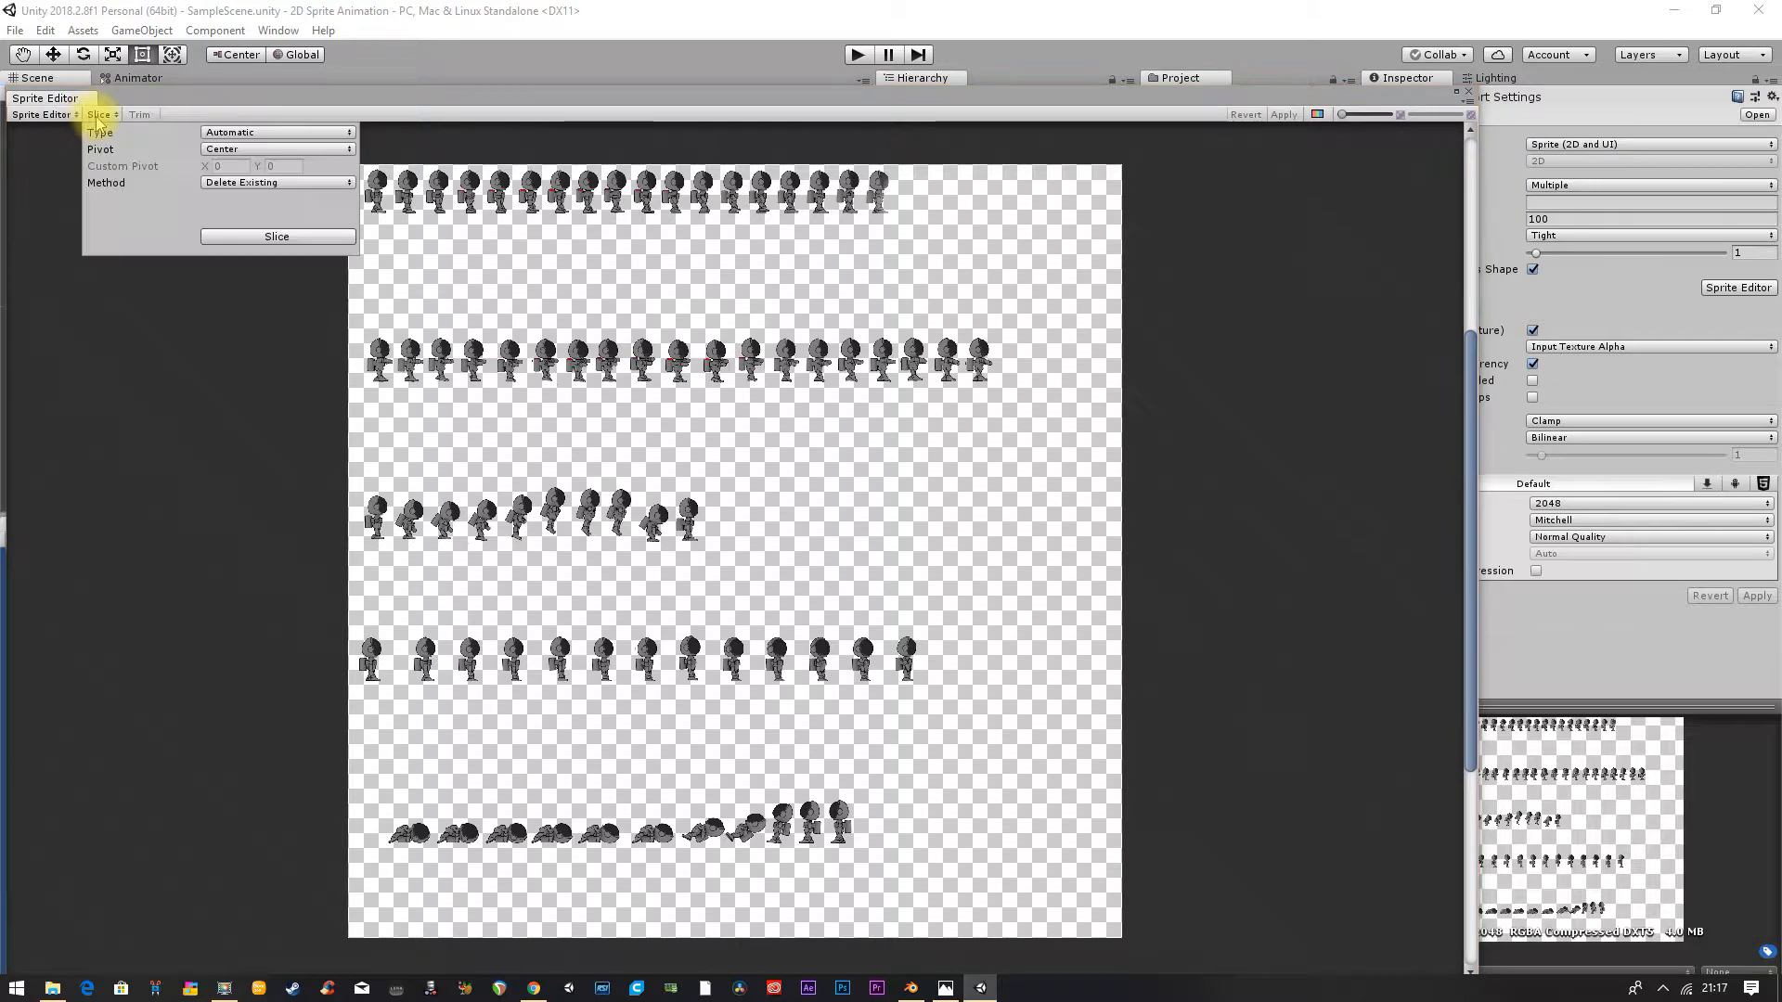
{"action": "left_click", "coordinate": [224, 150]}
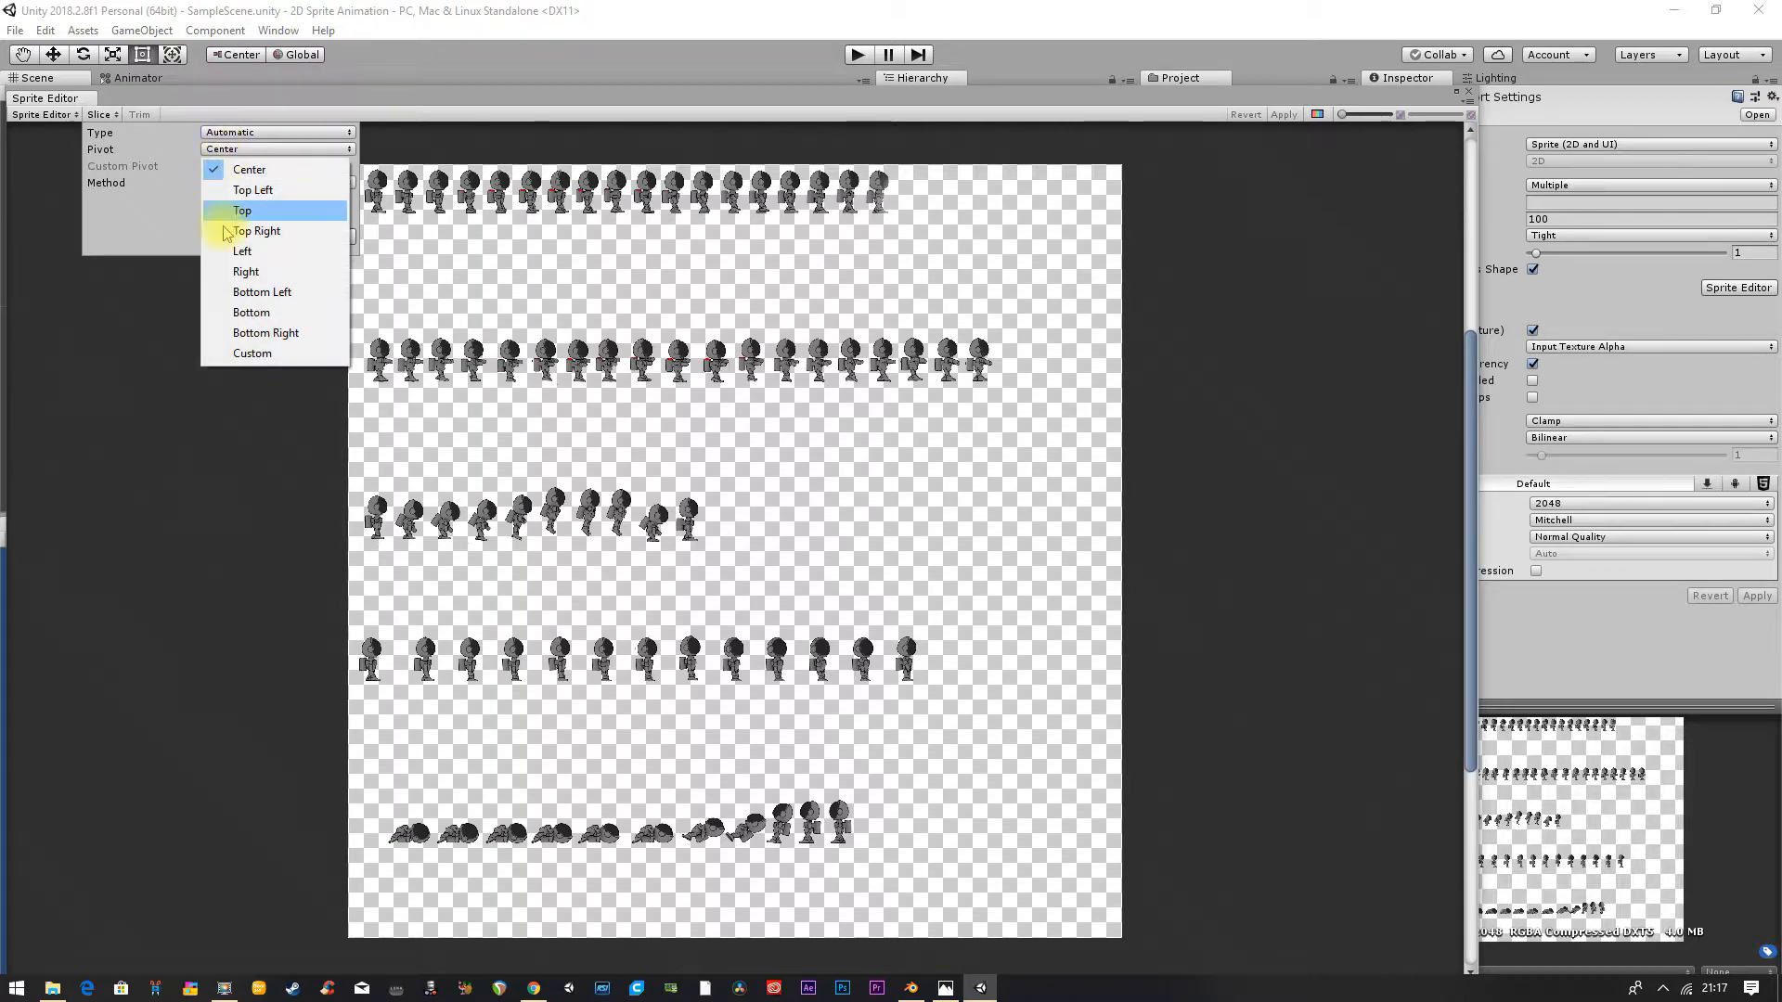
{"action": "left_click", "coordinate": [264, 320]}
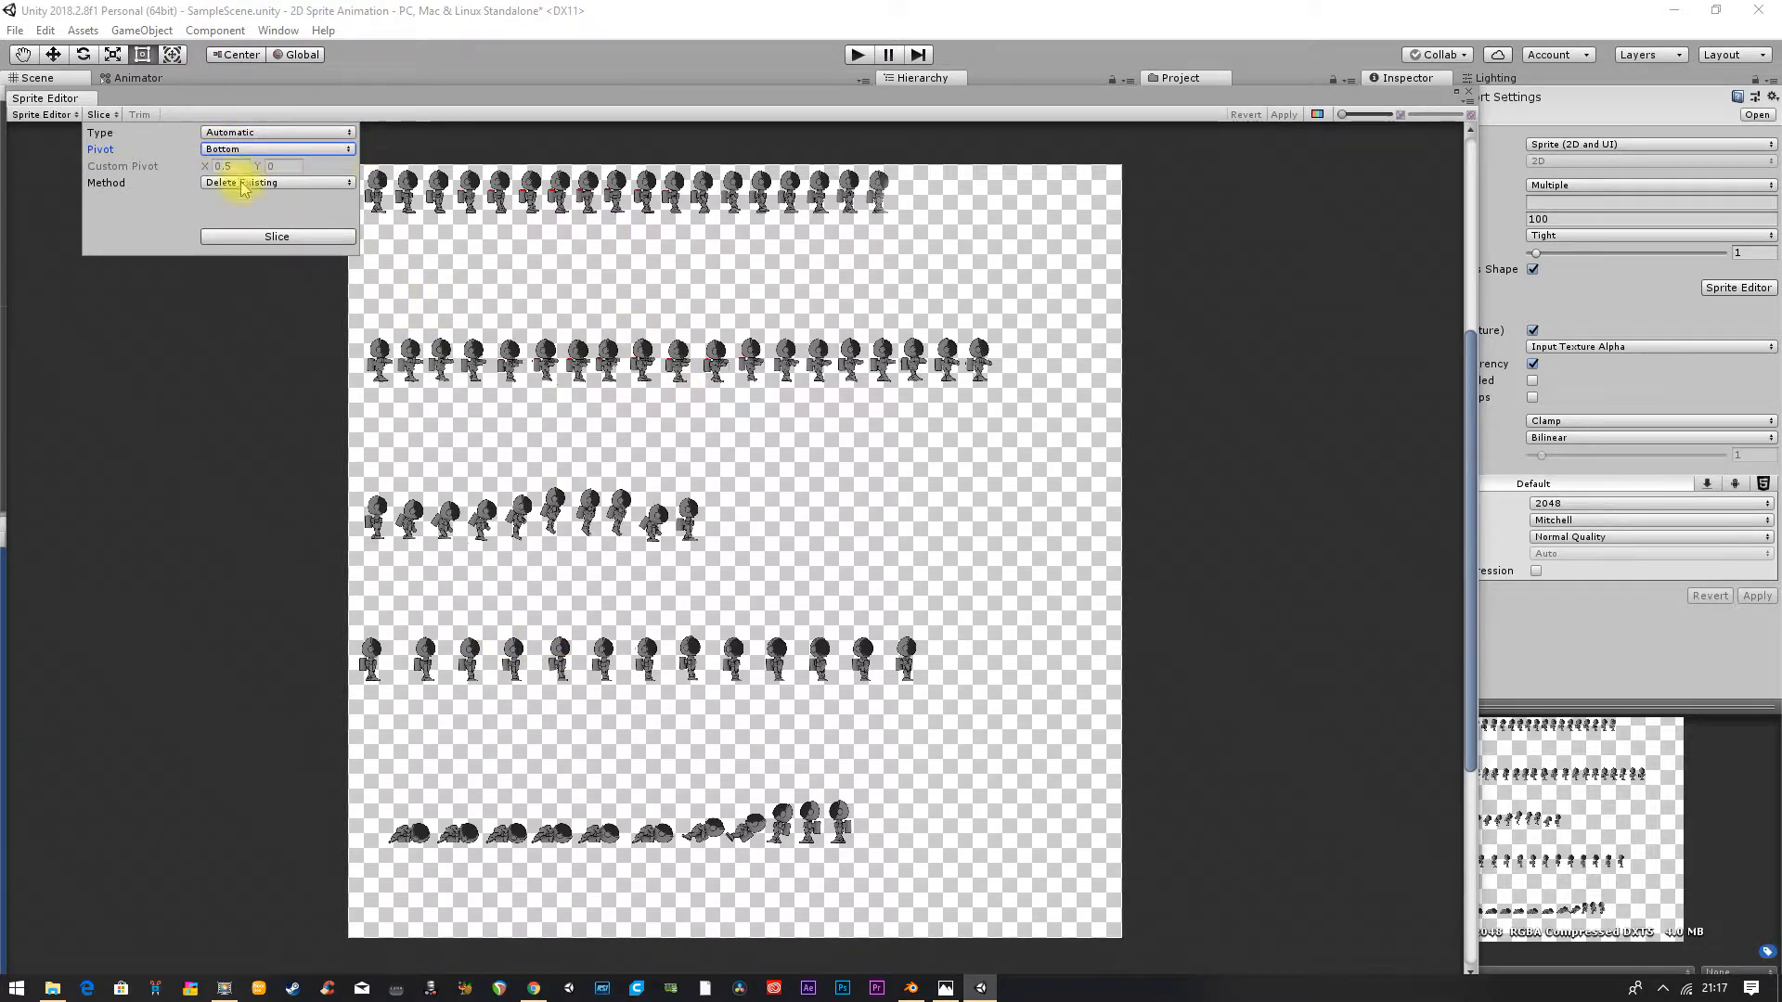
{"action": "left_click", "coordinate": [272, 238]}
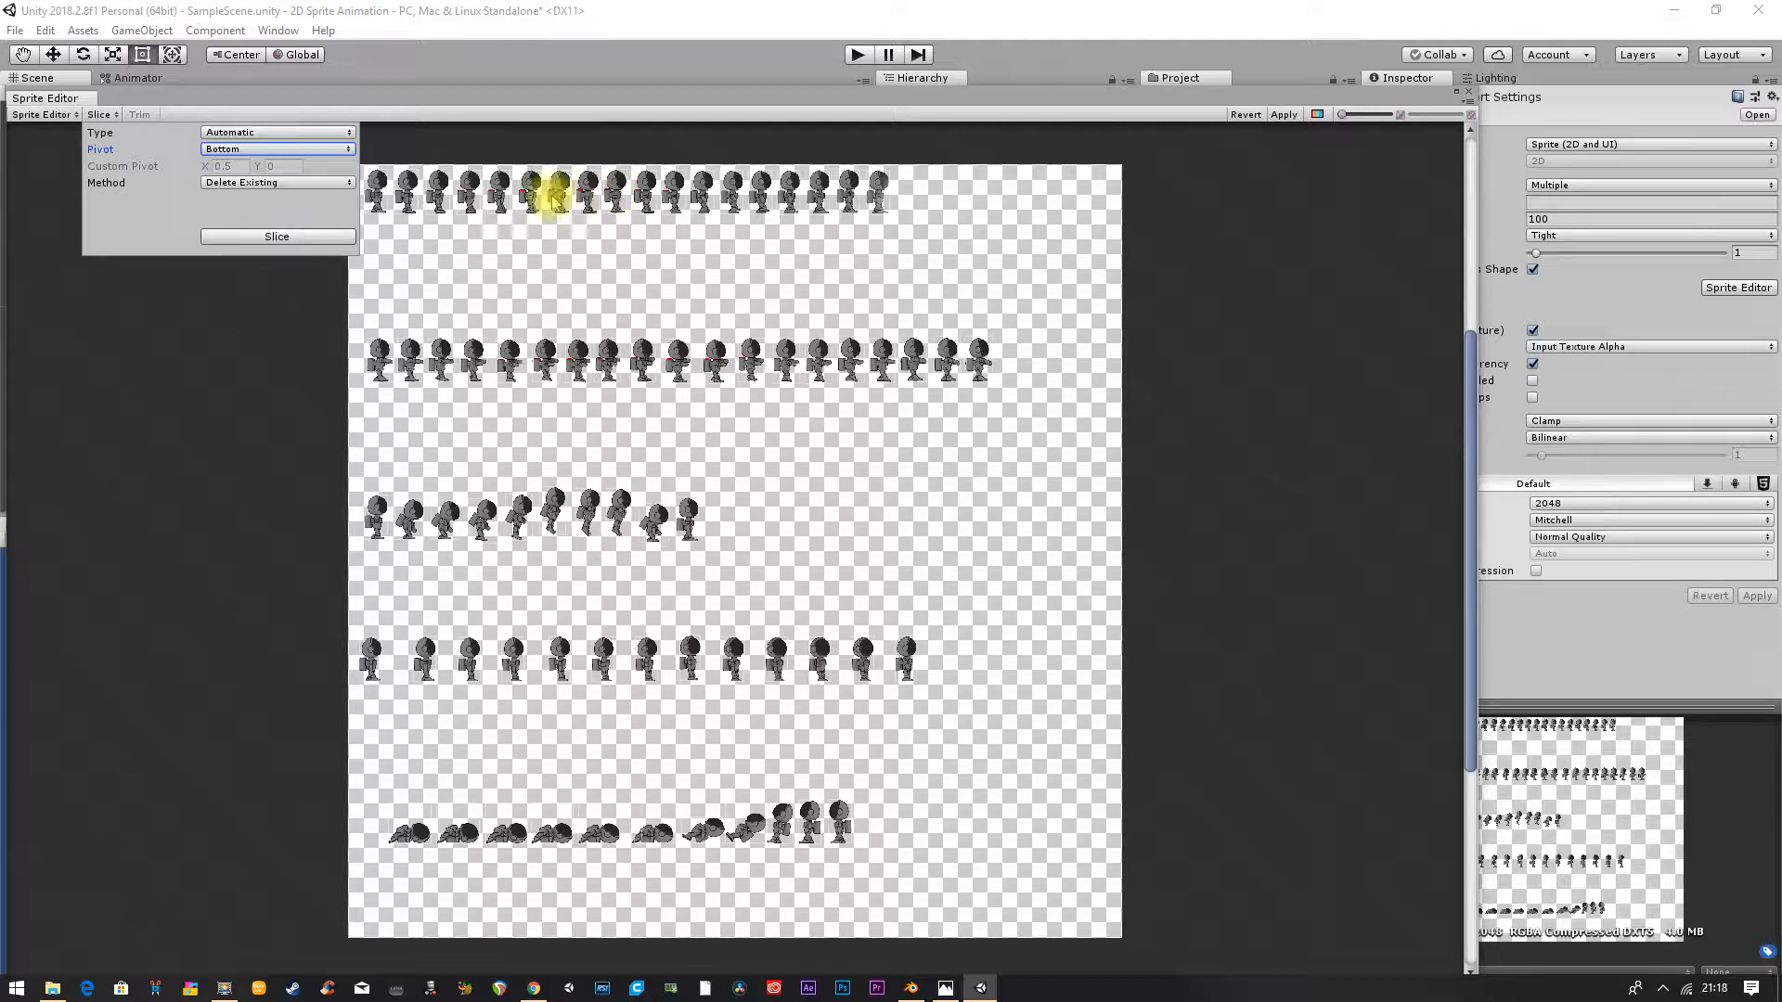
{"action": "left_click", "coordinate": [529, 267]}
Step: Examine the slice bounds and bottom pivots of the first several sprites in the top row
{"action": "scroll", "coordinate": [636, 409], "scroll_direction": "up", "scroll_amount": 3}
{"action": "scroll", "coordinate": [575, 414], "scroll_direction": "up", "scroll_amount": 5}
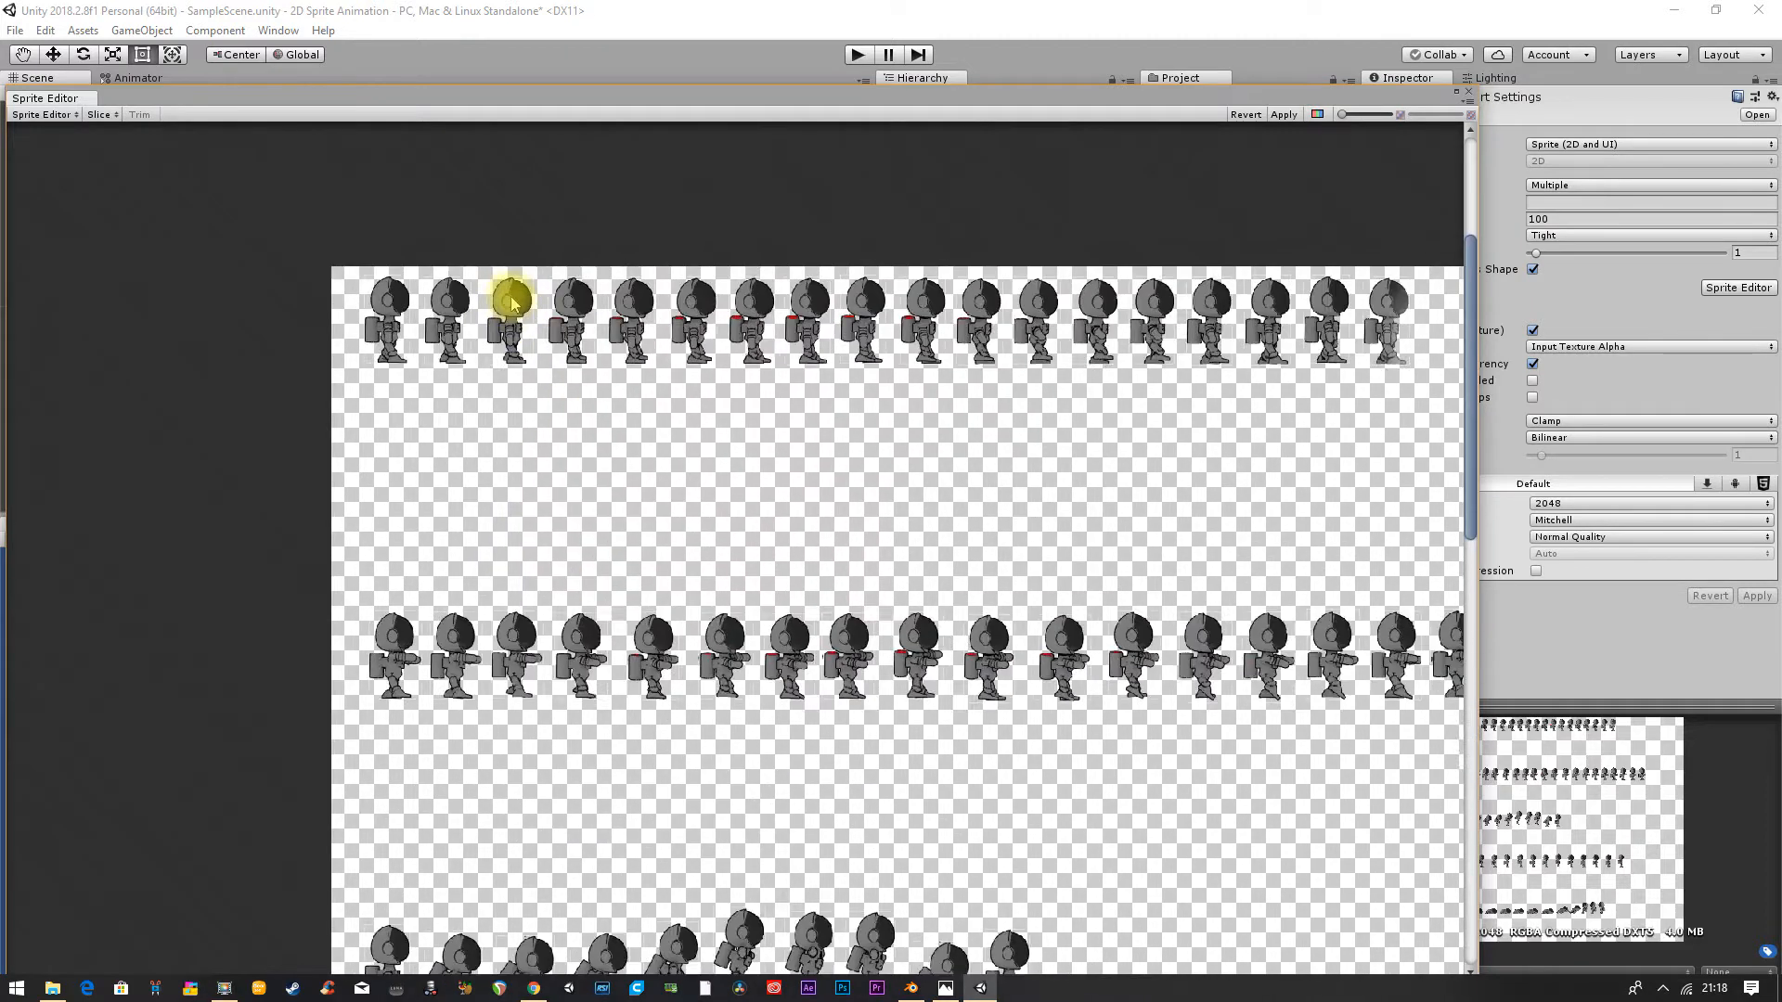
{"action": "left_click", "coordinate": [305, 473]}
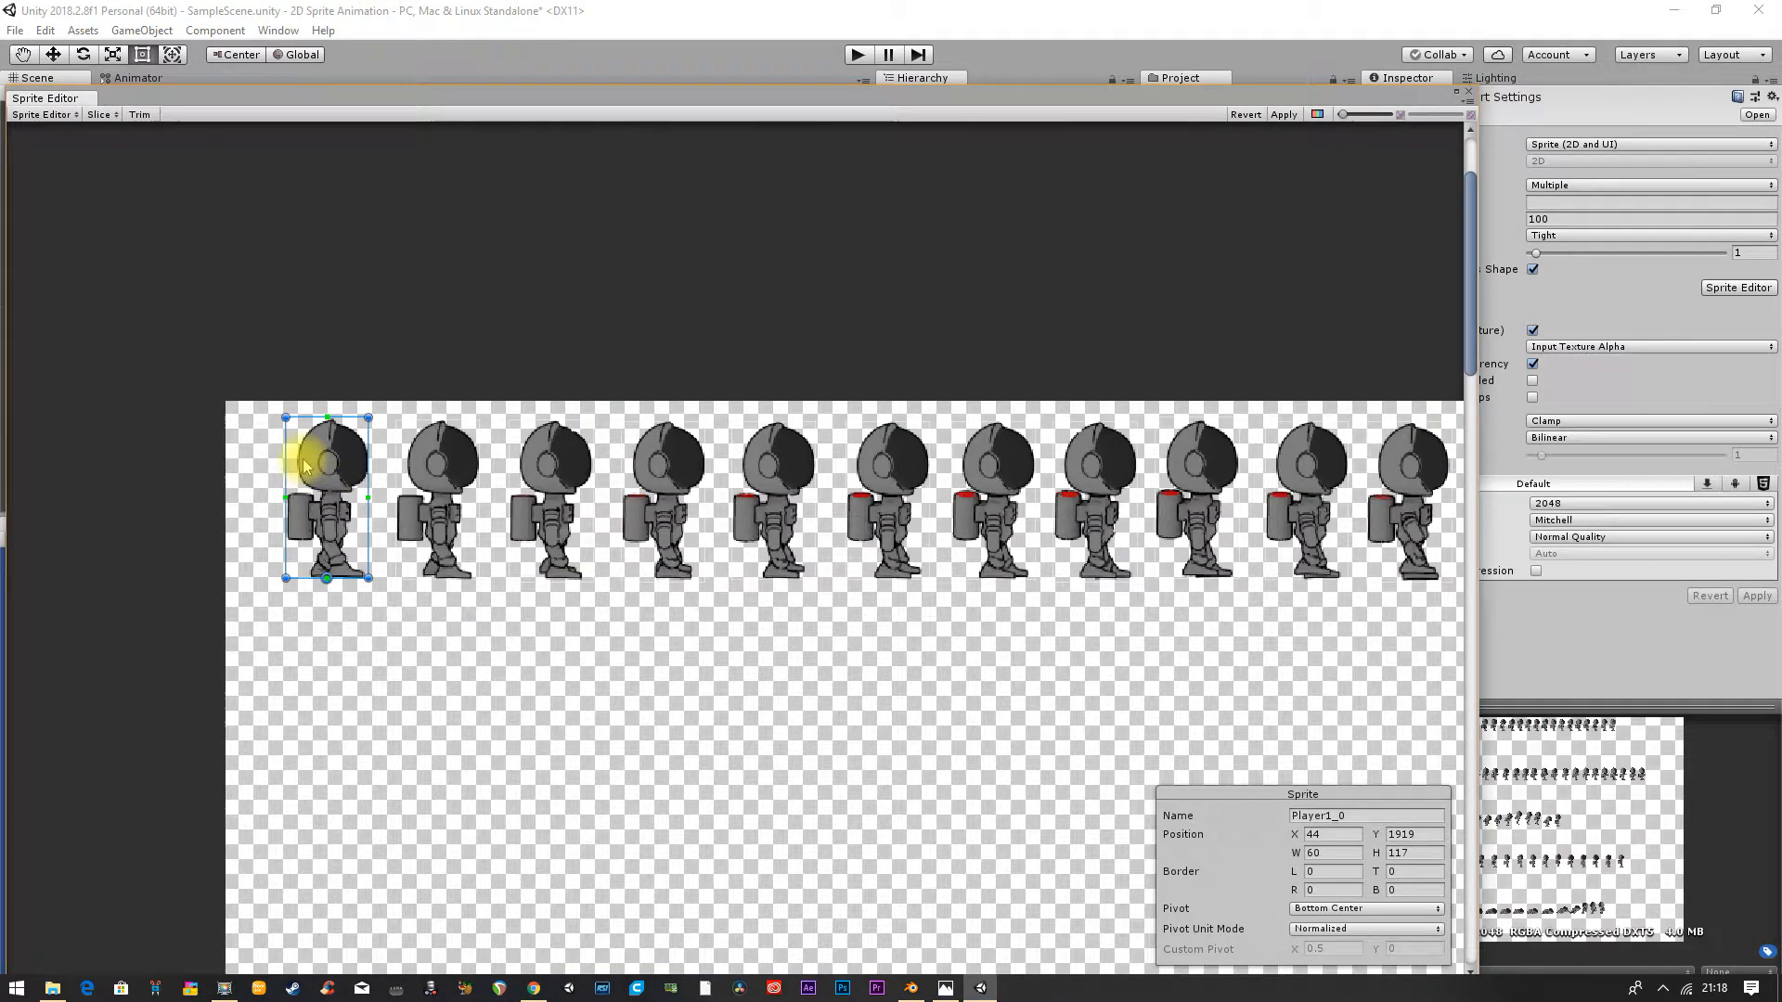
{"action": "left_click", "coordinate": [427, 482]}
{"action": "left_click", "coordinate": [535, 523]}
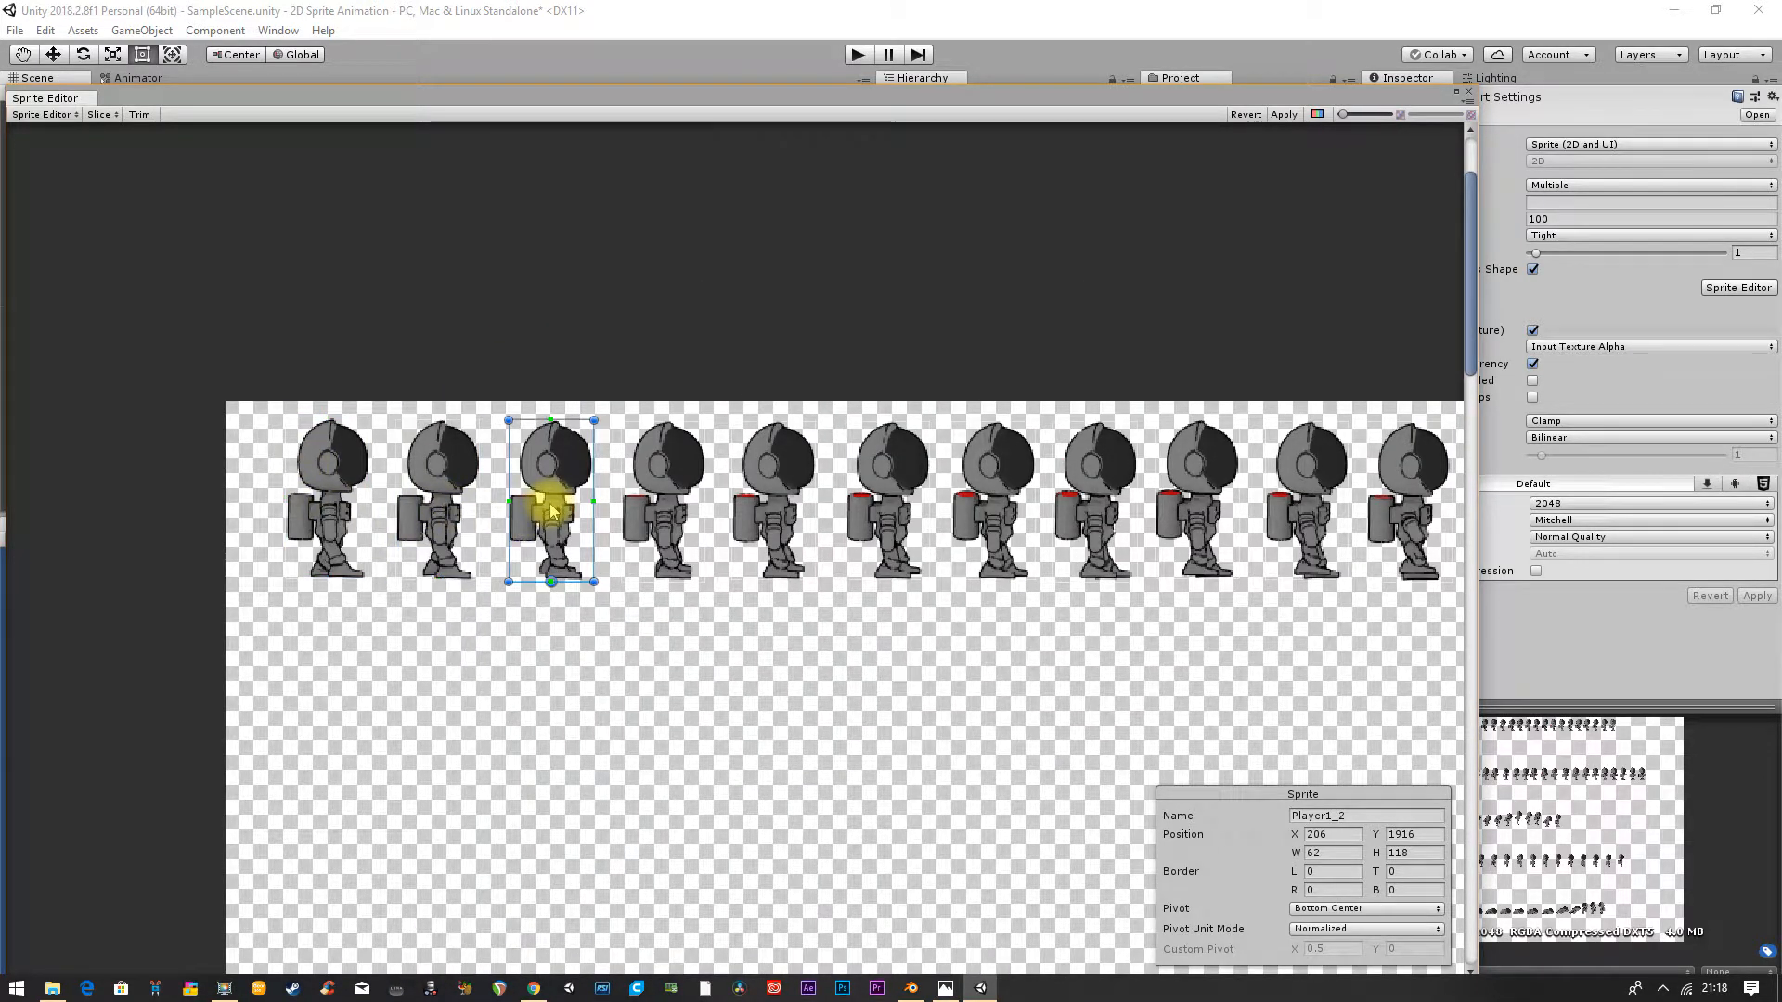
{"action": "left_click", "coordinate": [664, 504]}
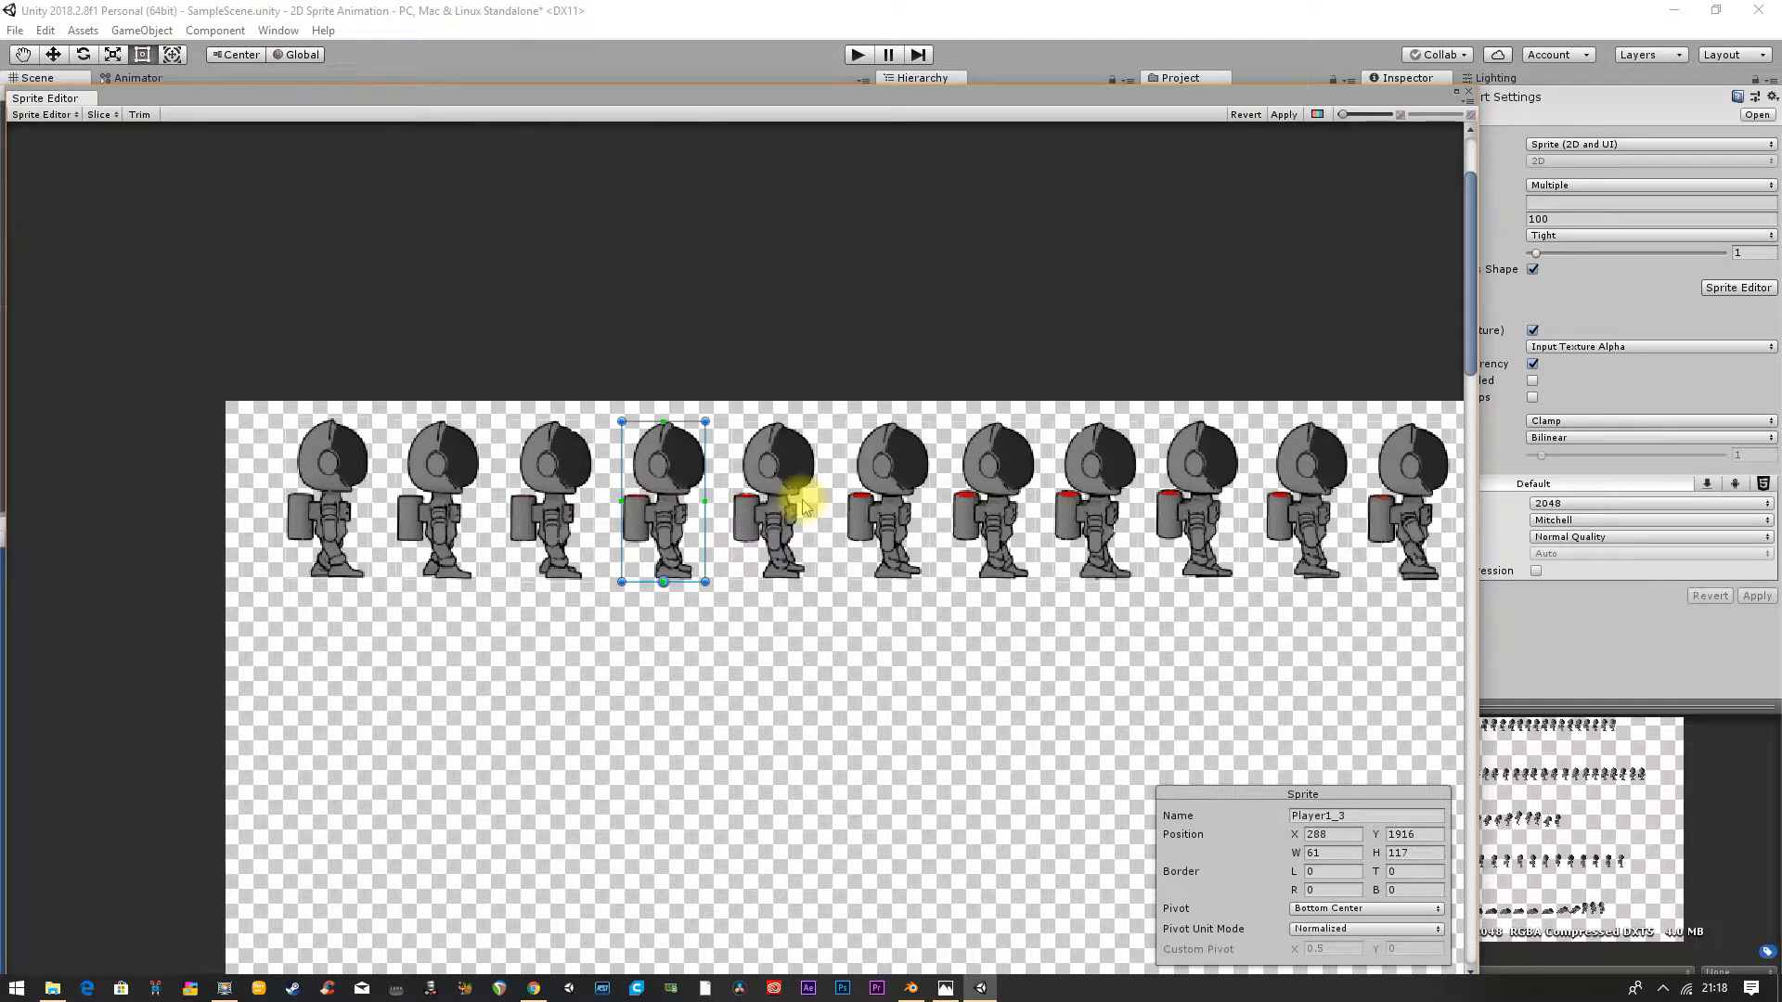
{"action": "left_click", "coordinate": [747, 513]}
{"action": "scroll", "coordinate": [770, 659], "scroll_direction": "down", "scroll_amount": 3}
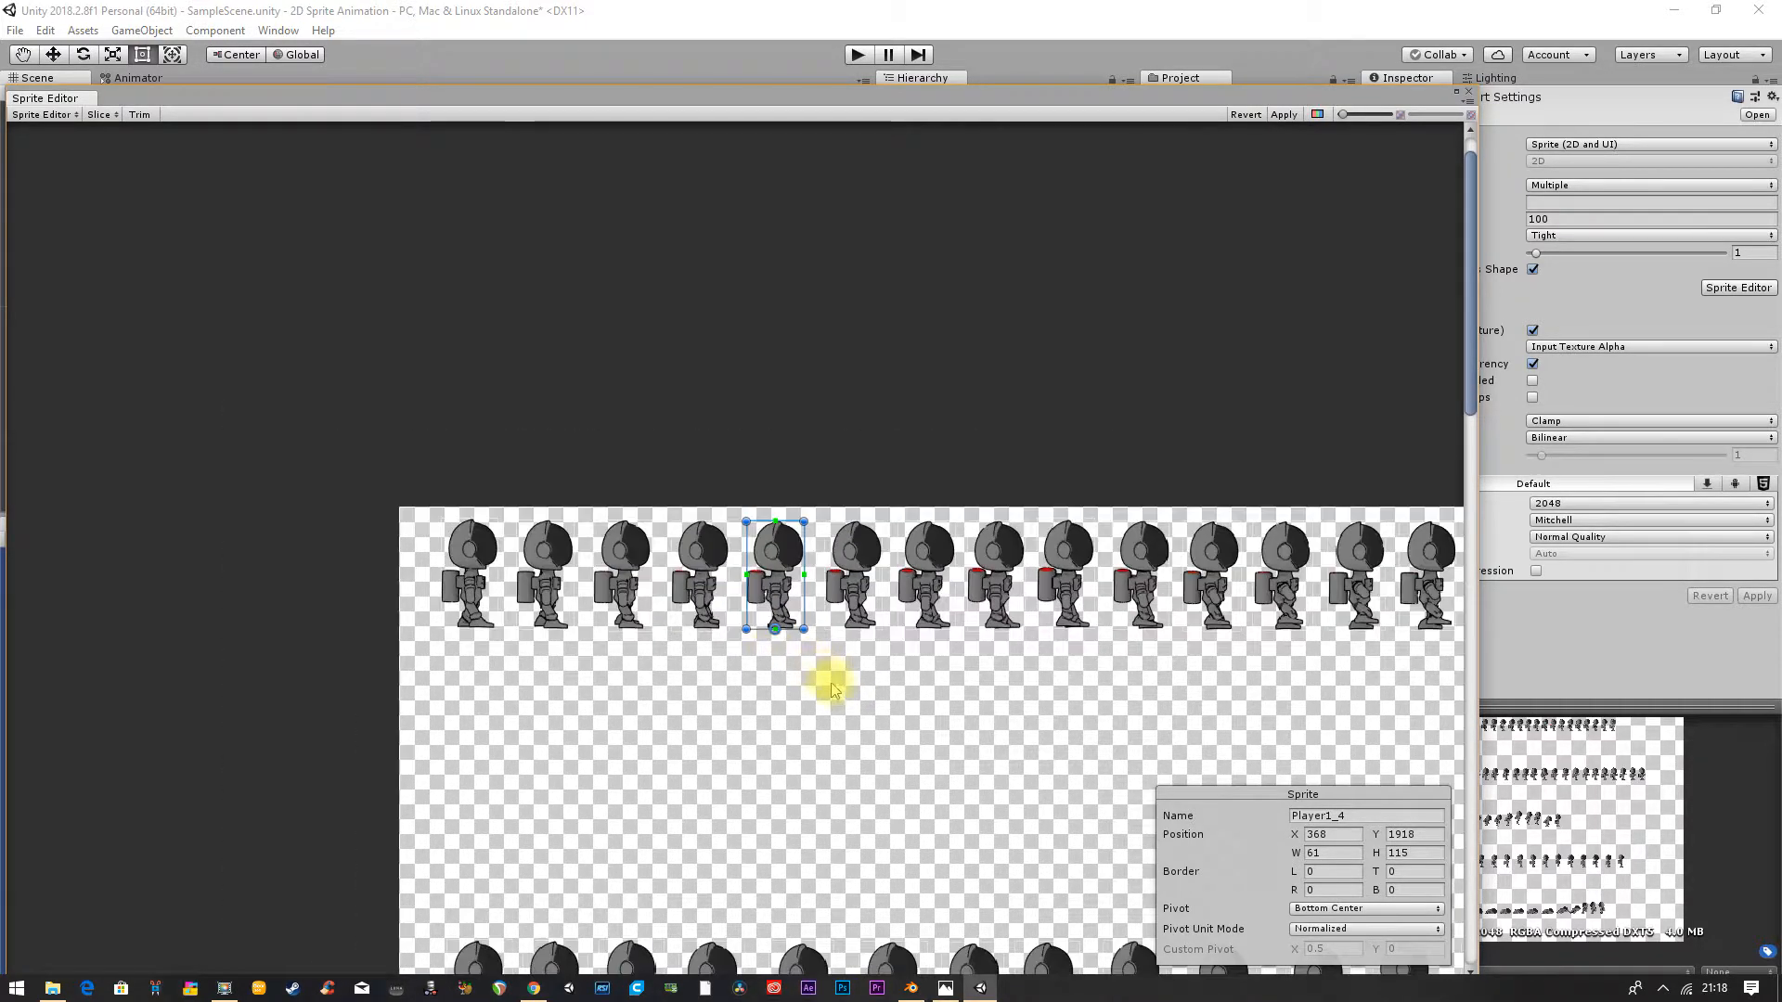
{"action": "left_click", "coordinate": [684, 502]}
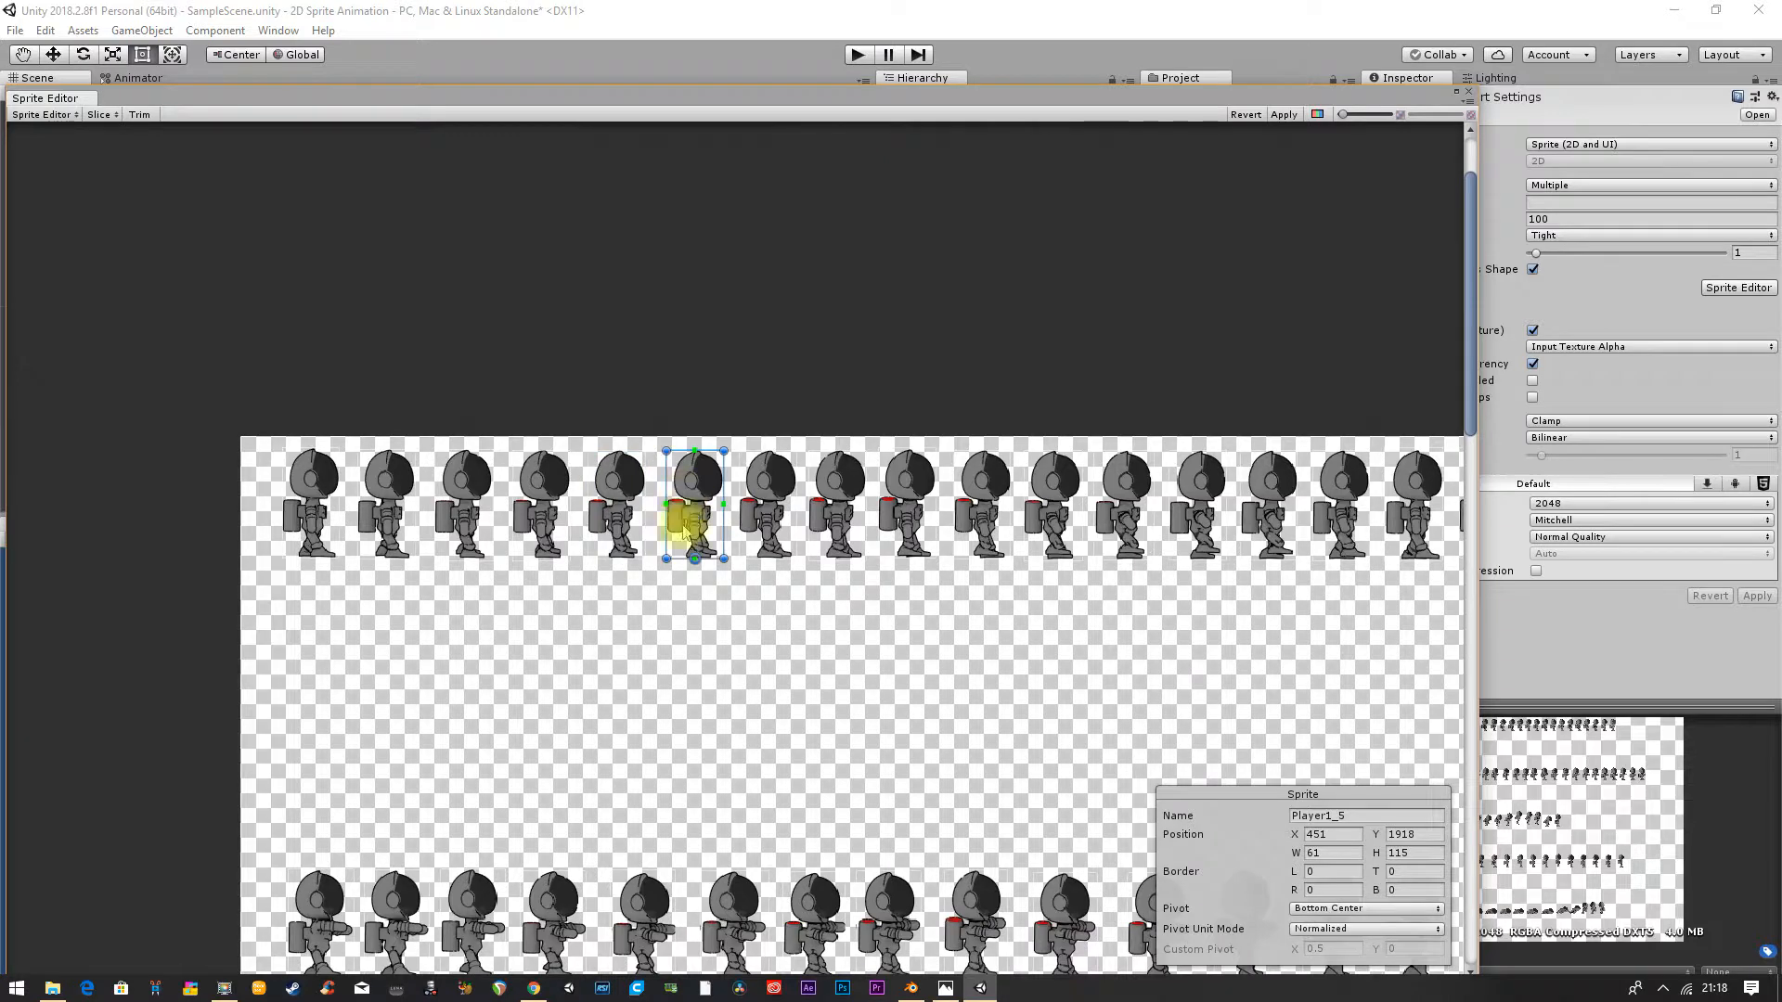
{"action": "scroll", "coordinate": [656, 565], "scroll_direction": "up", "scroll_amount": 4}
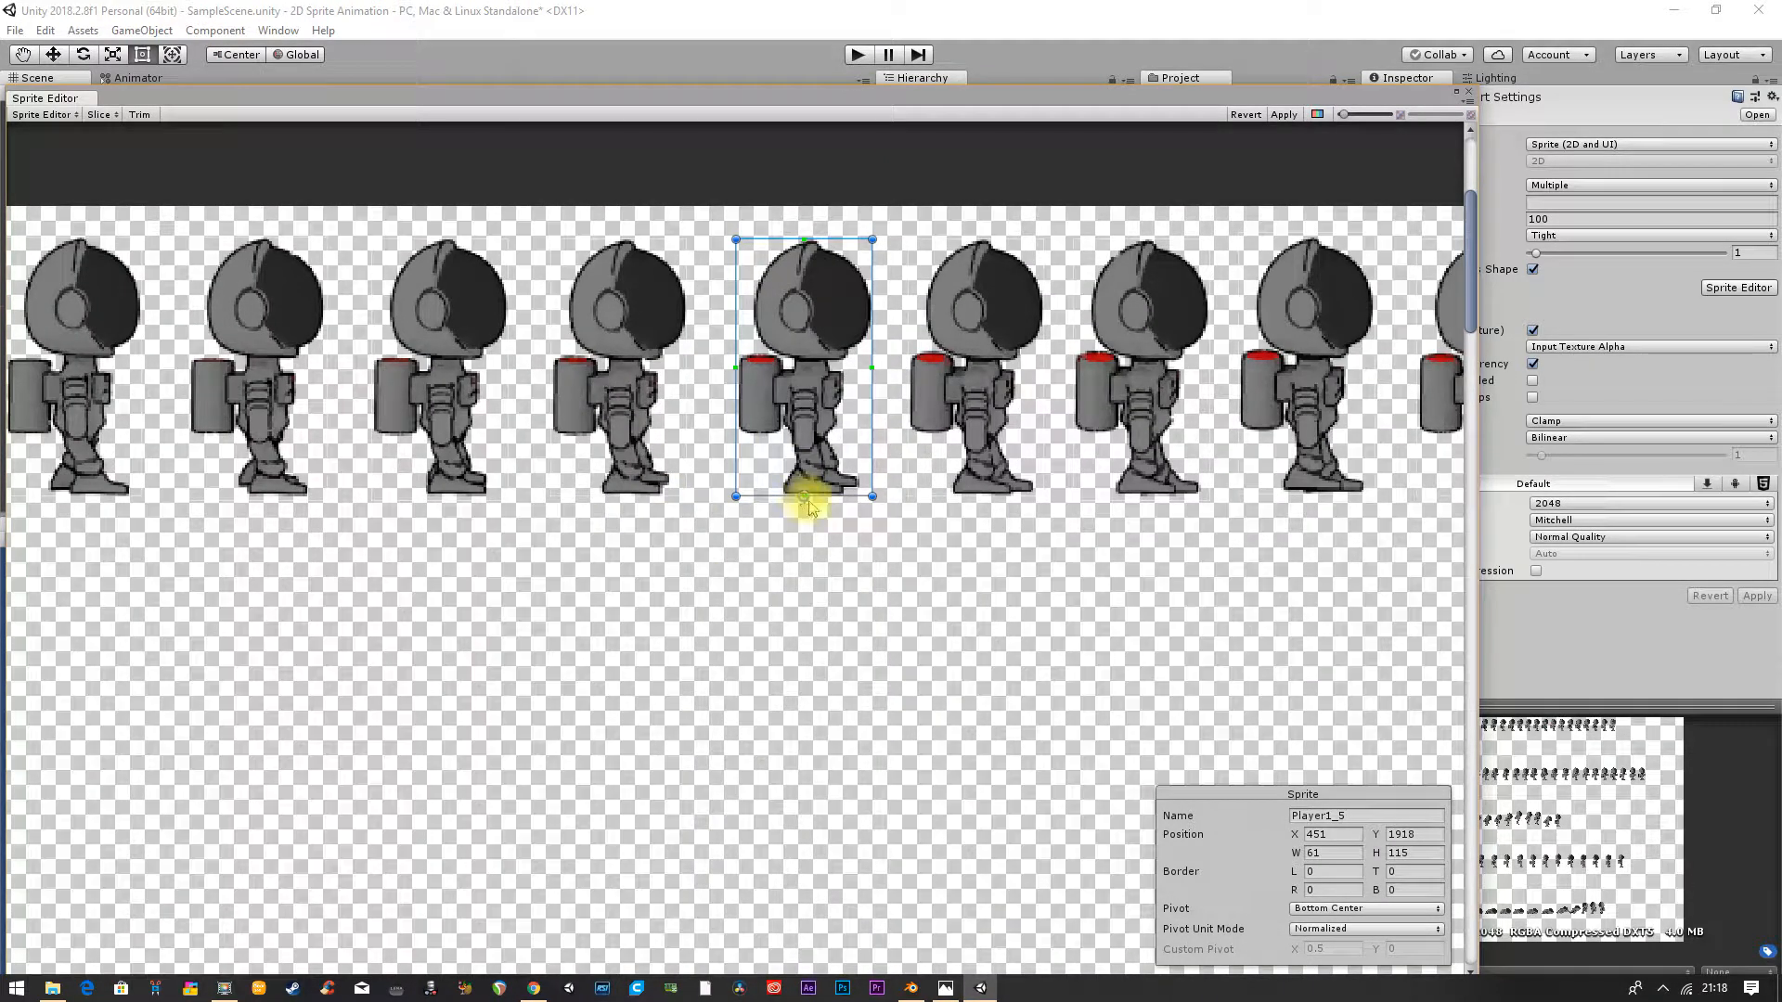
{"action": "left_click", "coordinate": [618, 489]}
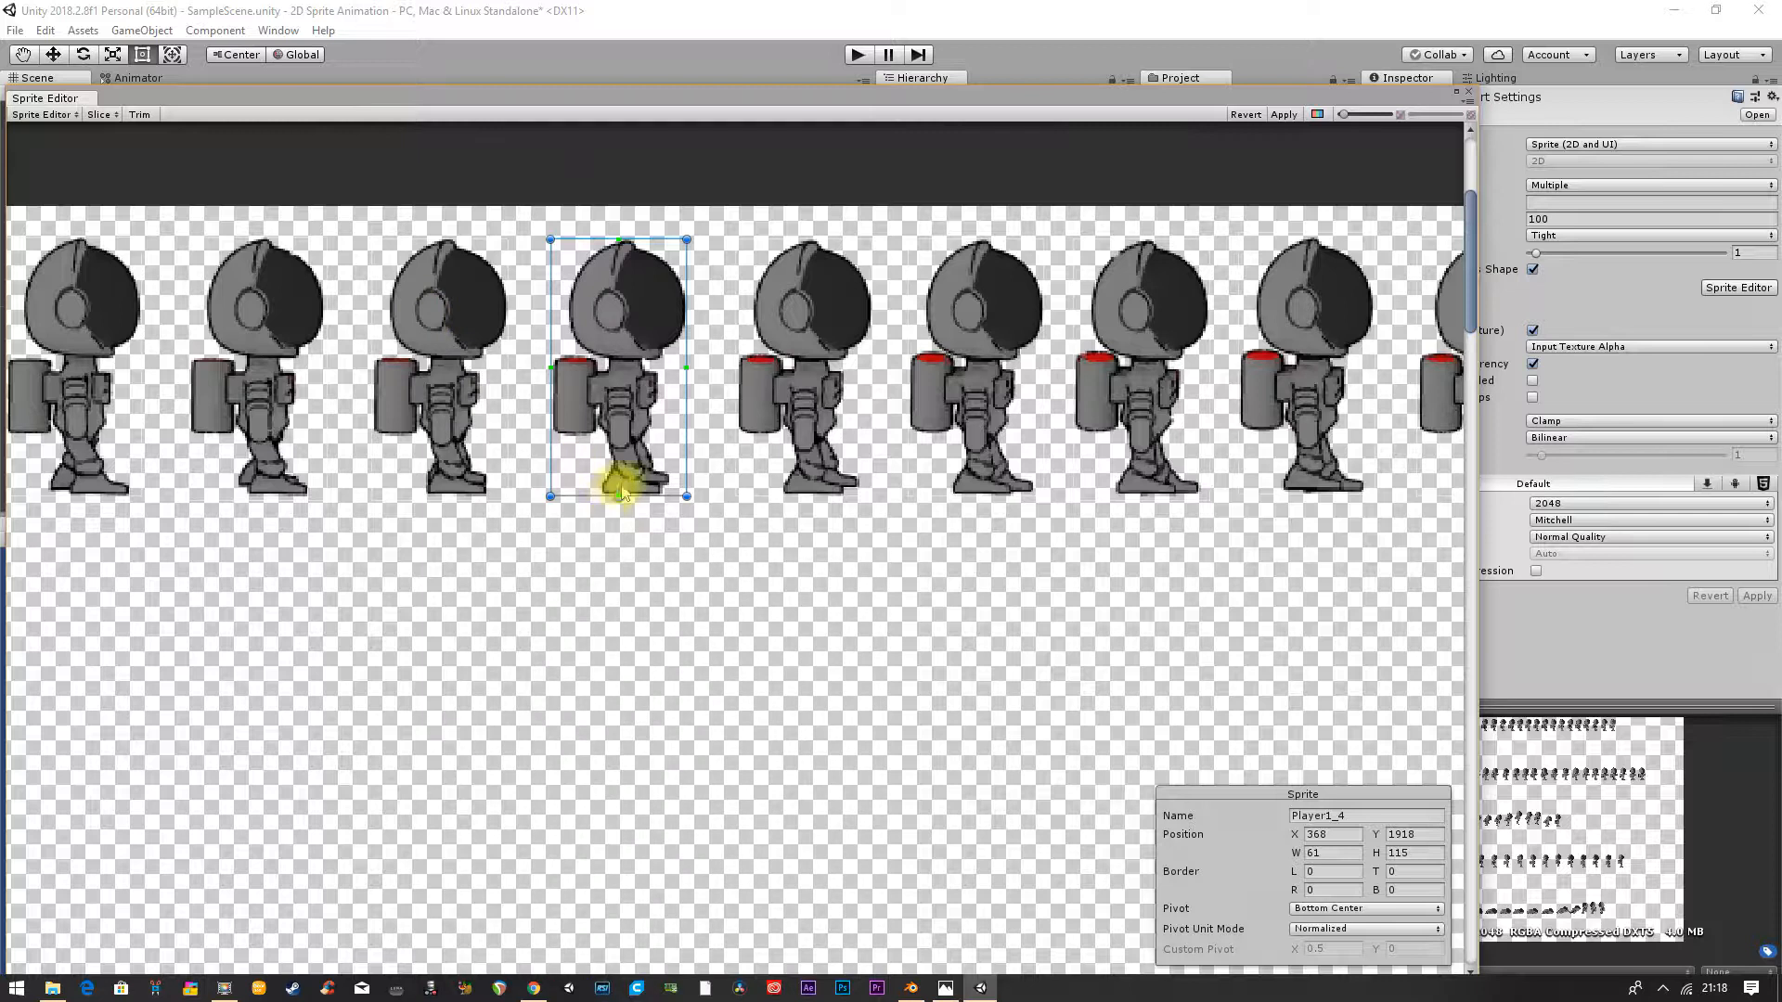
{"action": "left_click", "coordinate": [417, 360]}
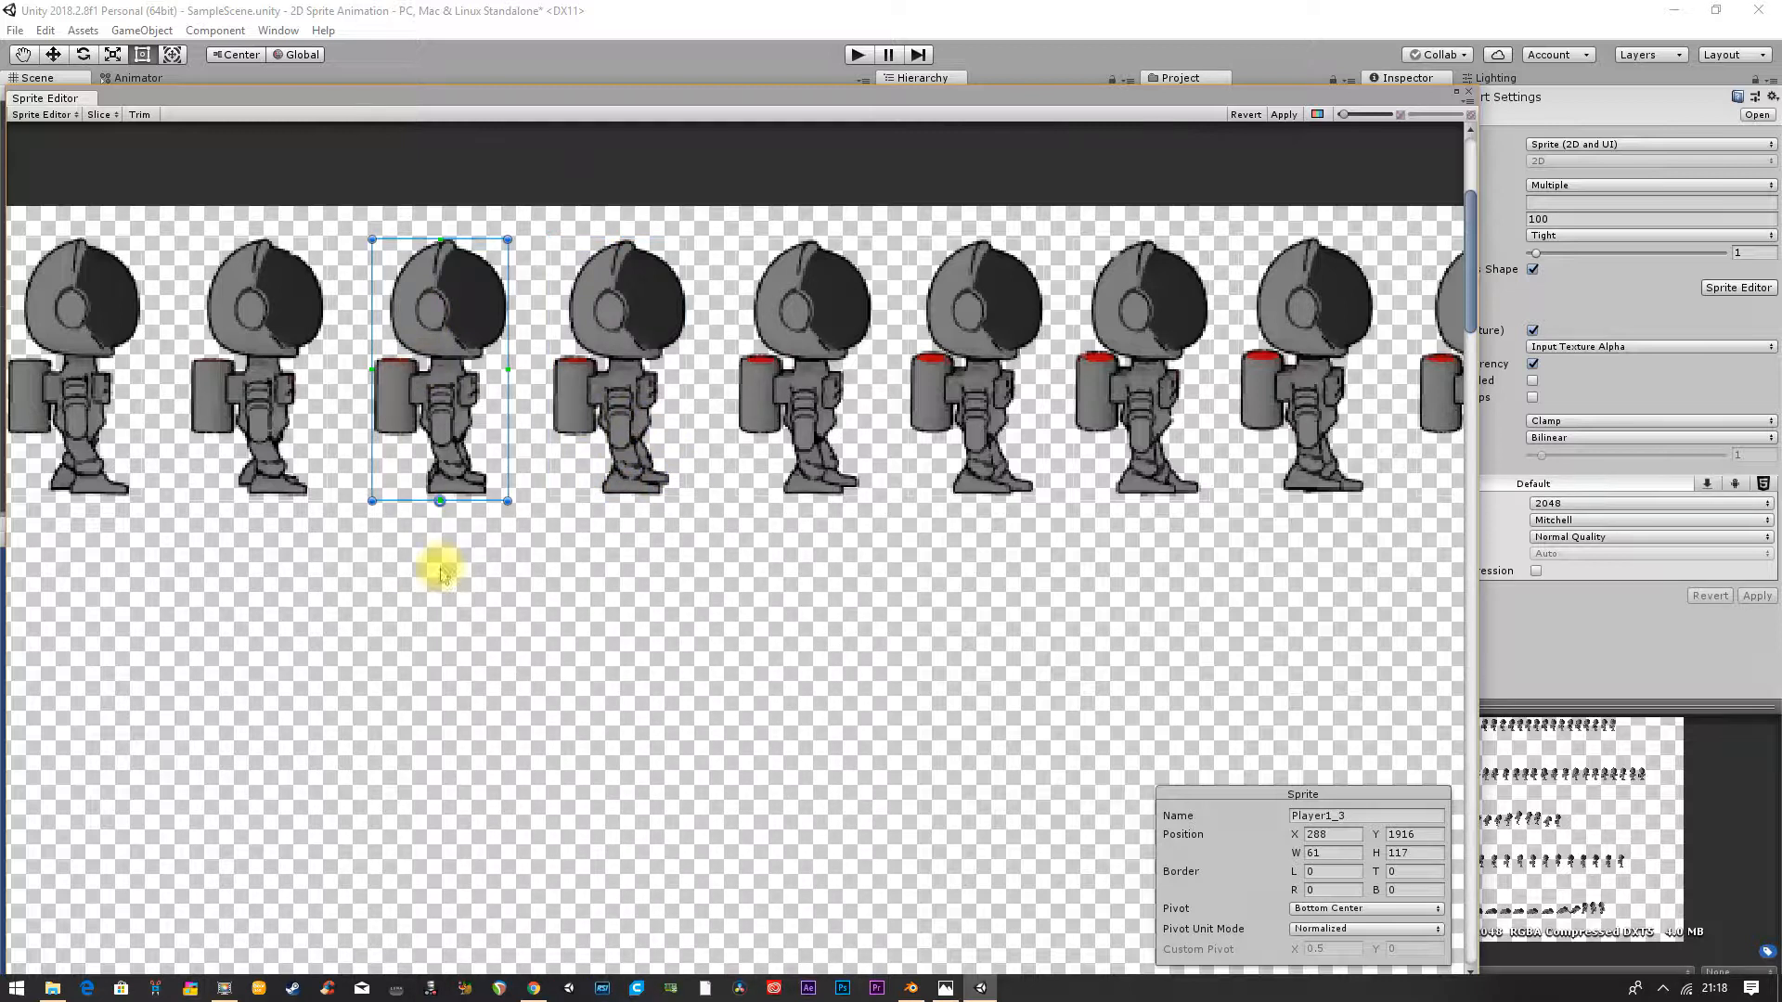
{"action": "left_click", "coordinate": [621, 399]}
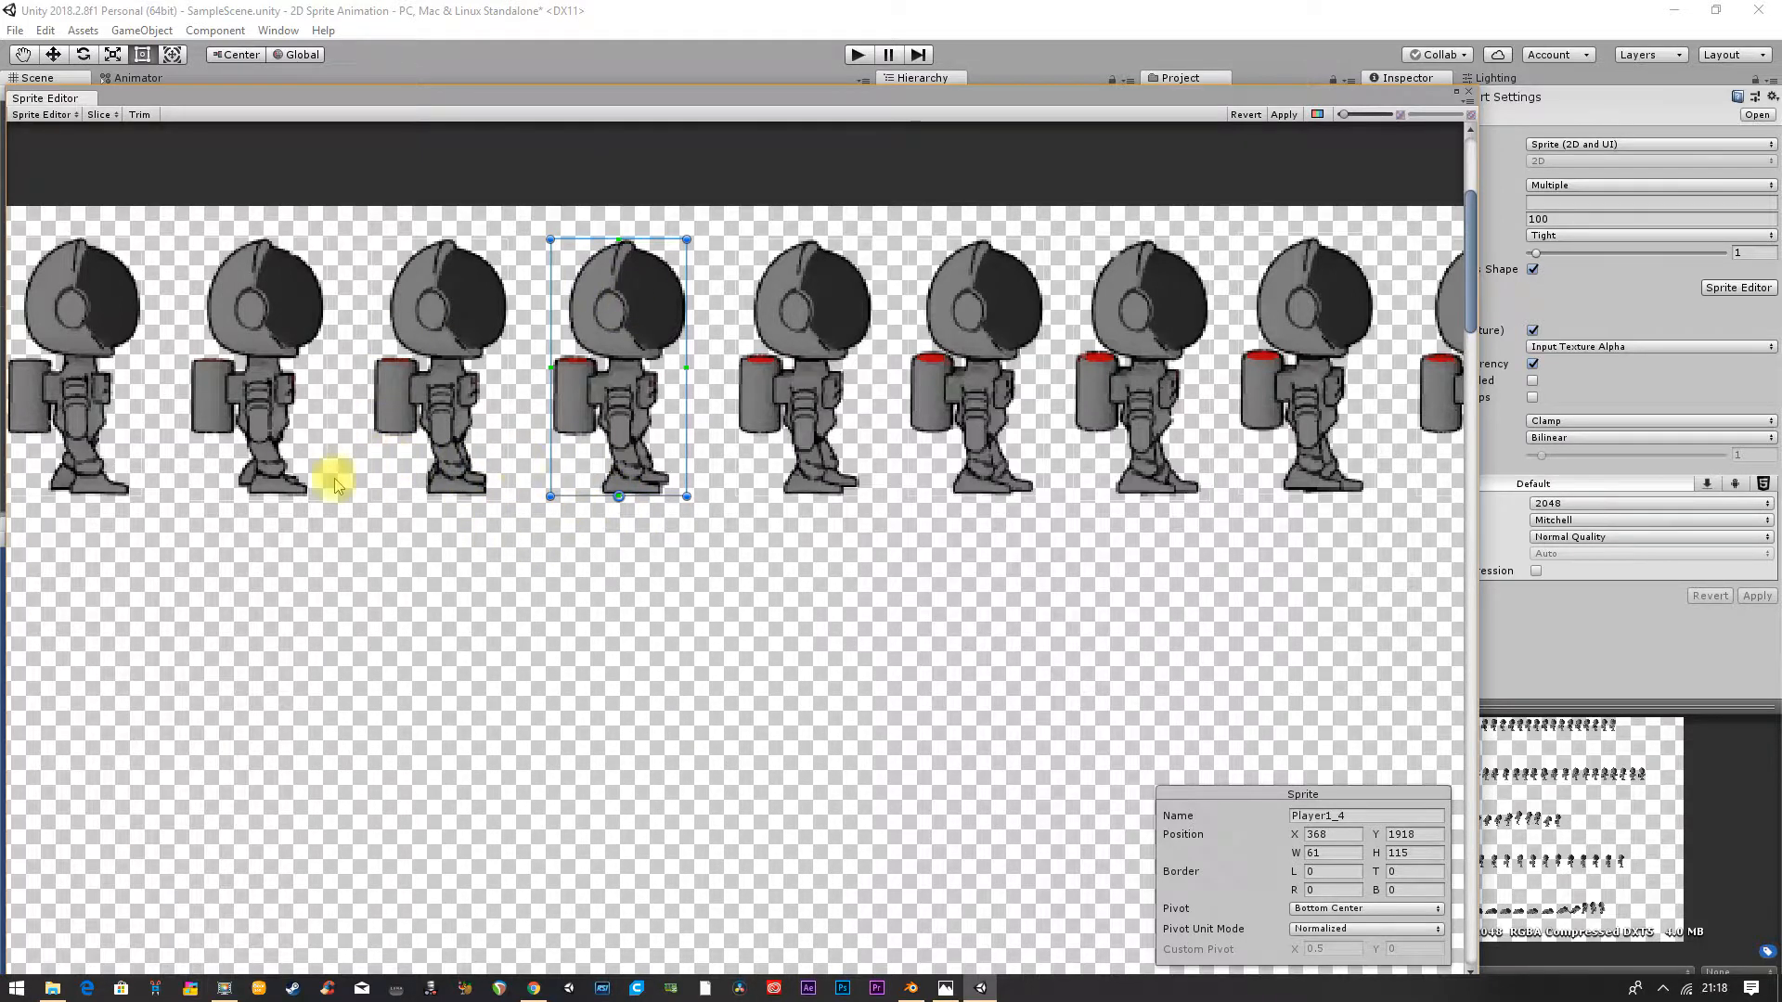
{"action": "scroll", "coordinate": [362, 492], "scroll_direction": "down", "scroll_amount": 3}
{"action": "scroll", "coordinate": [800, 537], "scroll_direction": "down", "scroll_amount": 2}
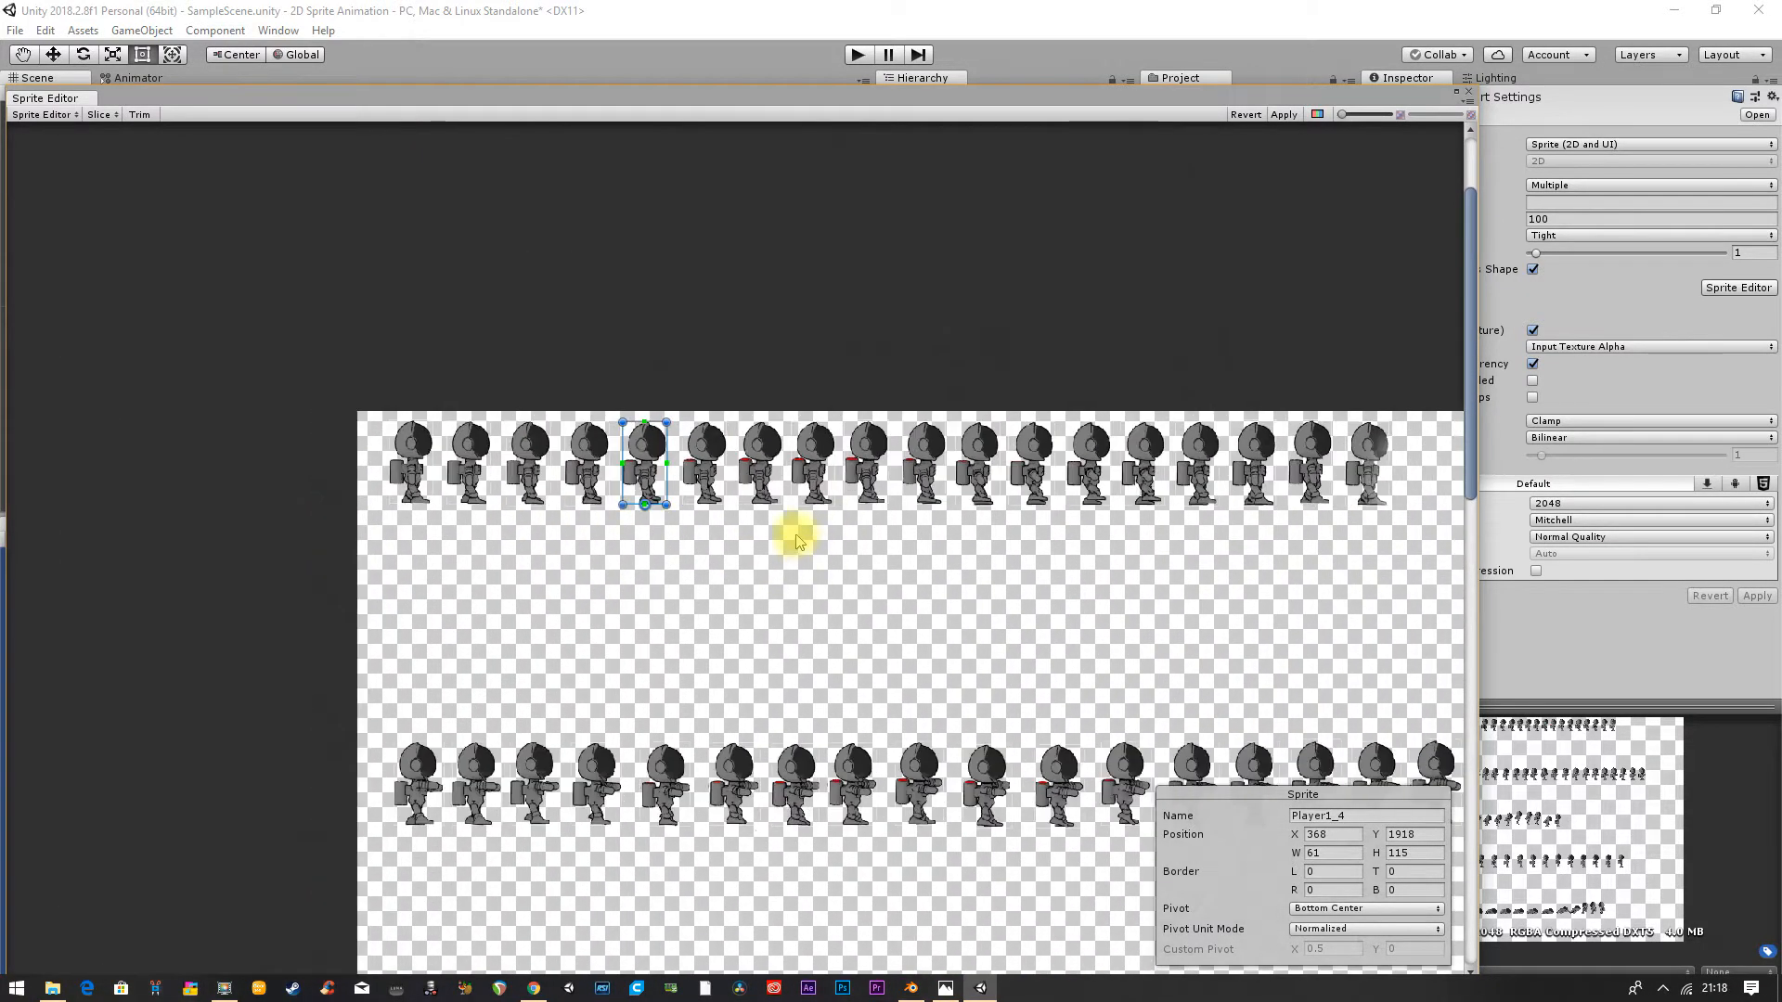
Step: Check the lower slice edges of the first three top-row sprites and raise the fourth sprite's lower edge to its feet
{"action": "scroll", "coordinate": [774, 502], "scroll_direction": "up", "scroll_amount": 5}
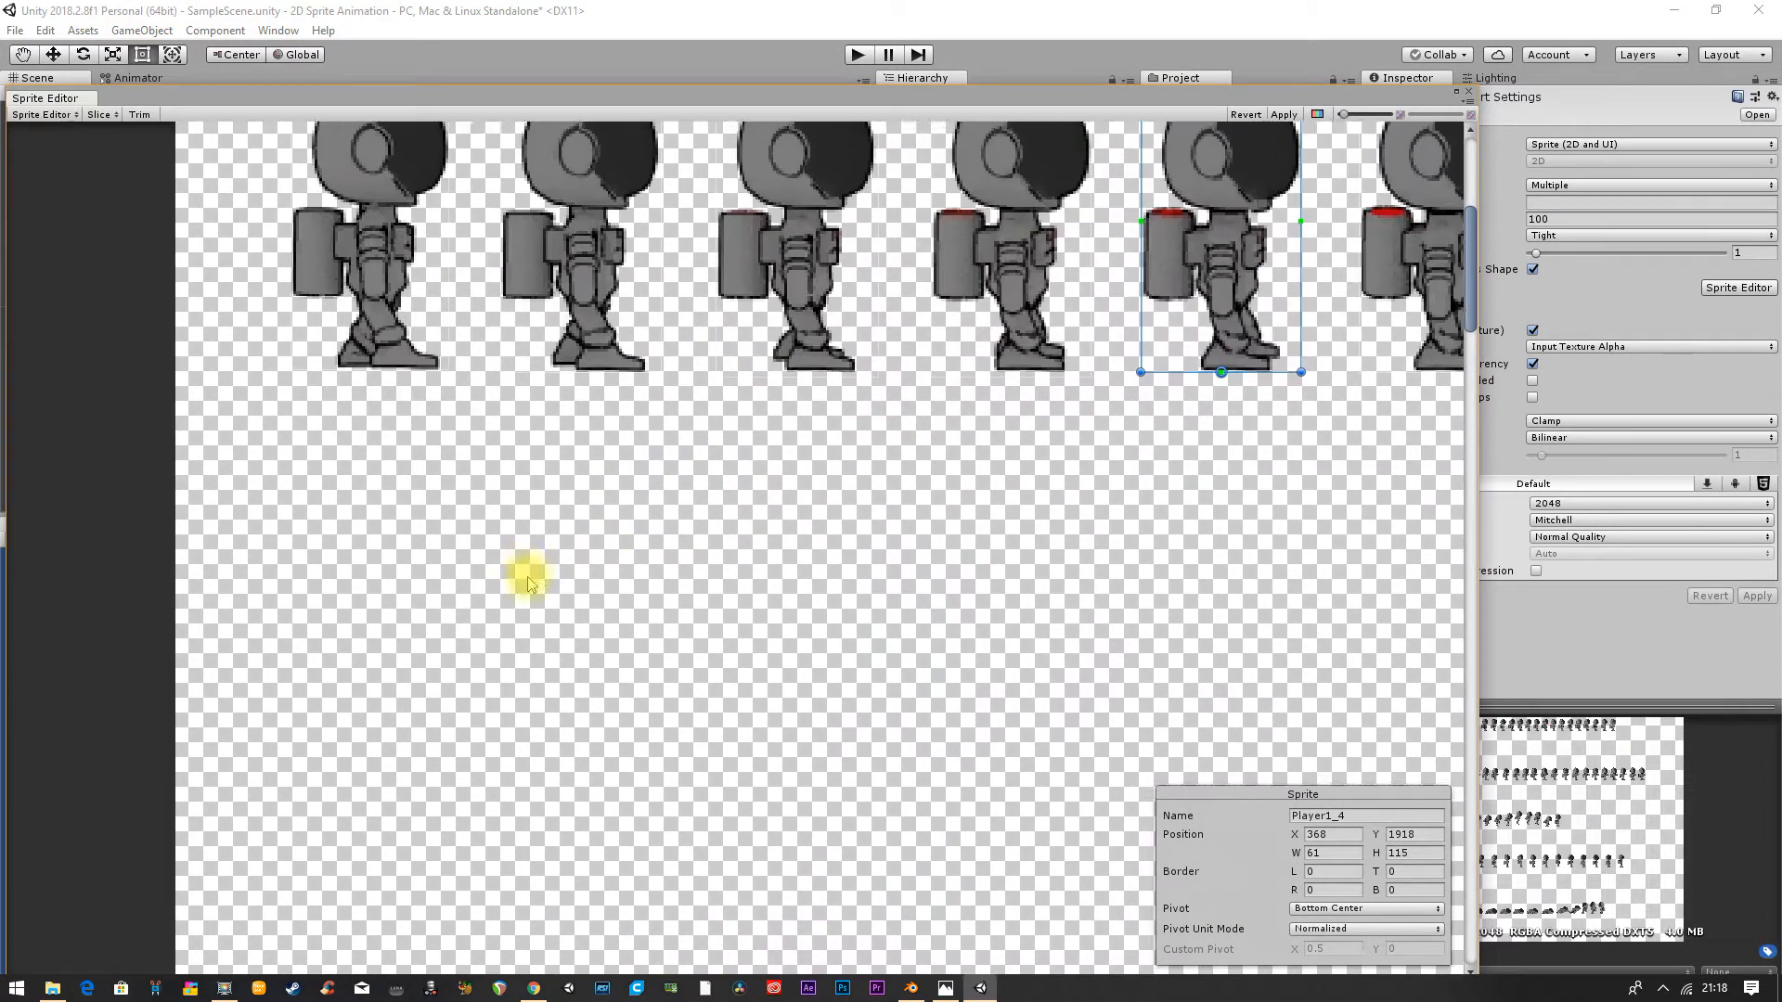
{"action": "middle_click_drag", "start_coordinate": [528, 583], "coordinate": [585, 776]}
{"action": "left_click", "coordinate": [469, 477]}
{"action": "middle_click_drag", "start_coordinate": [478, 594], "coordinate": [476, 639]}
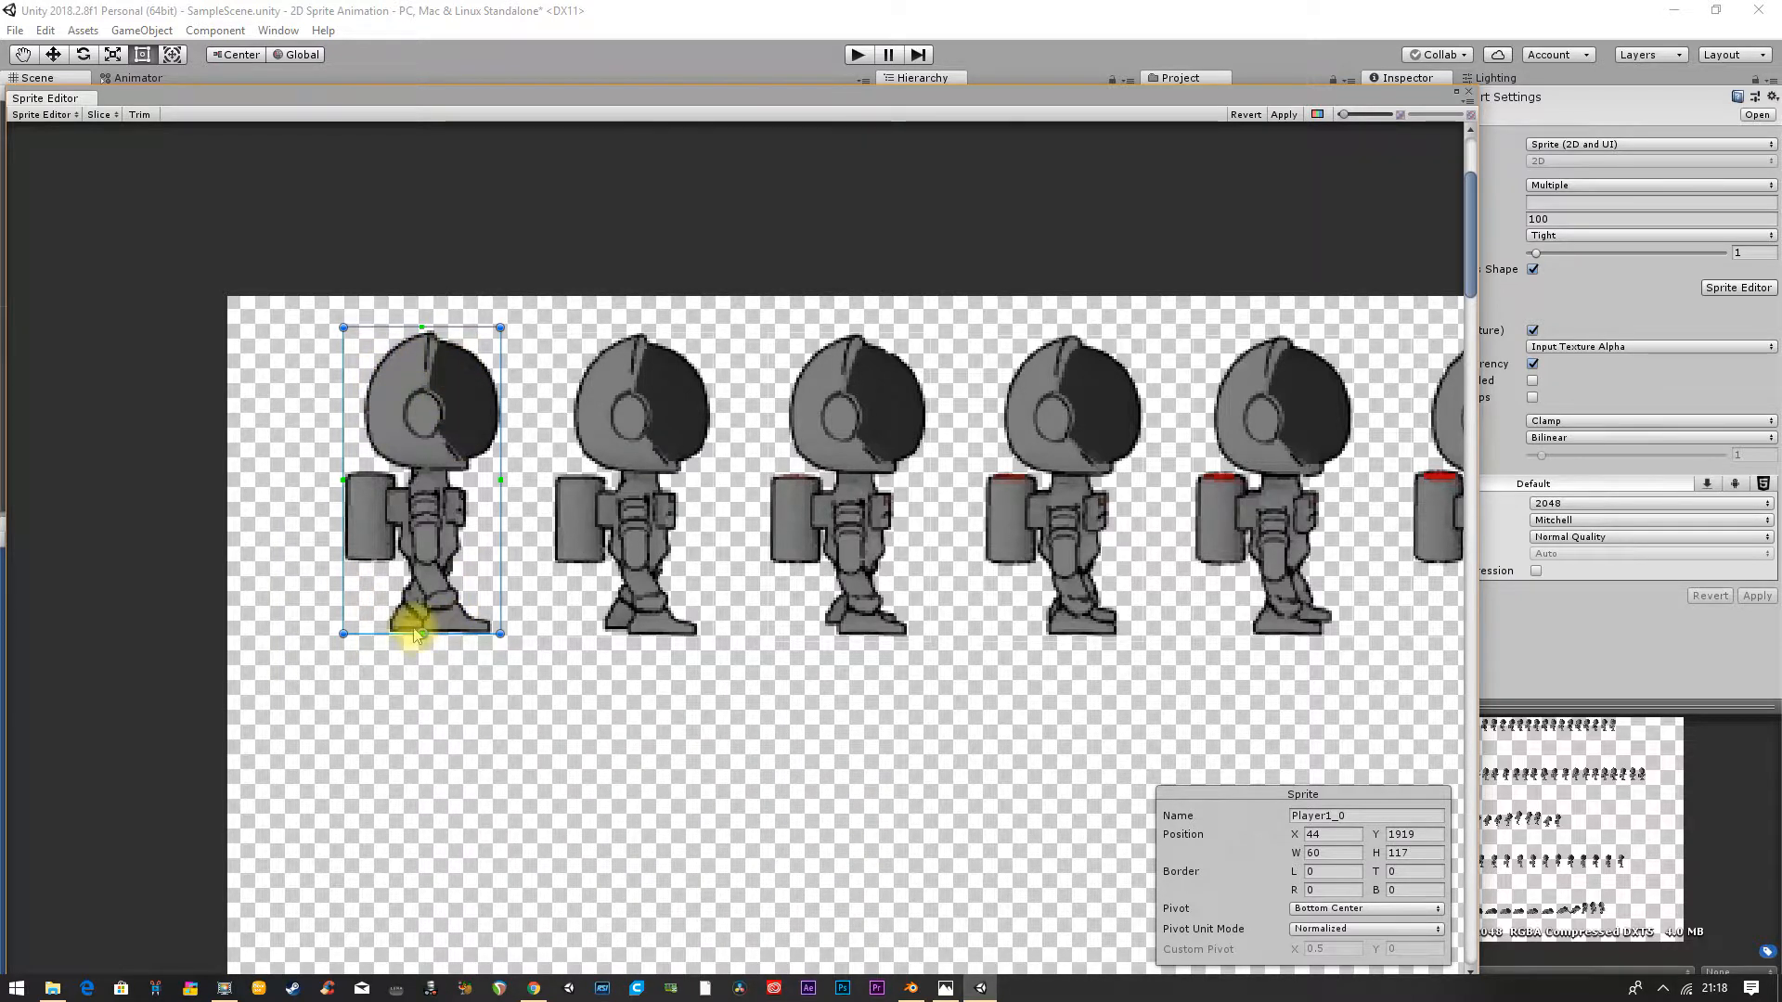
{"action": "left_click", "coordinate": [668, 573]}
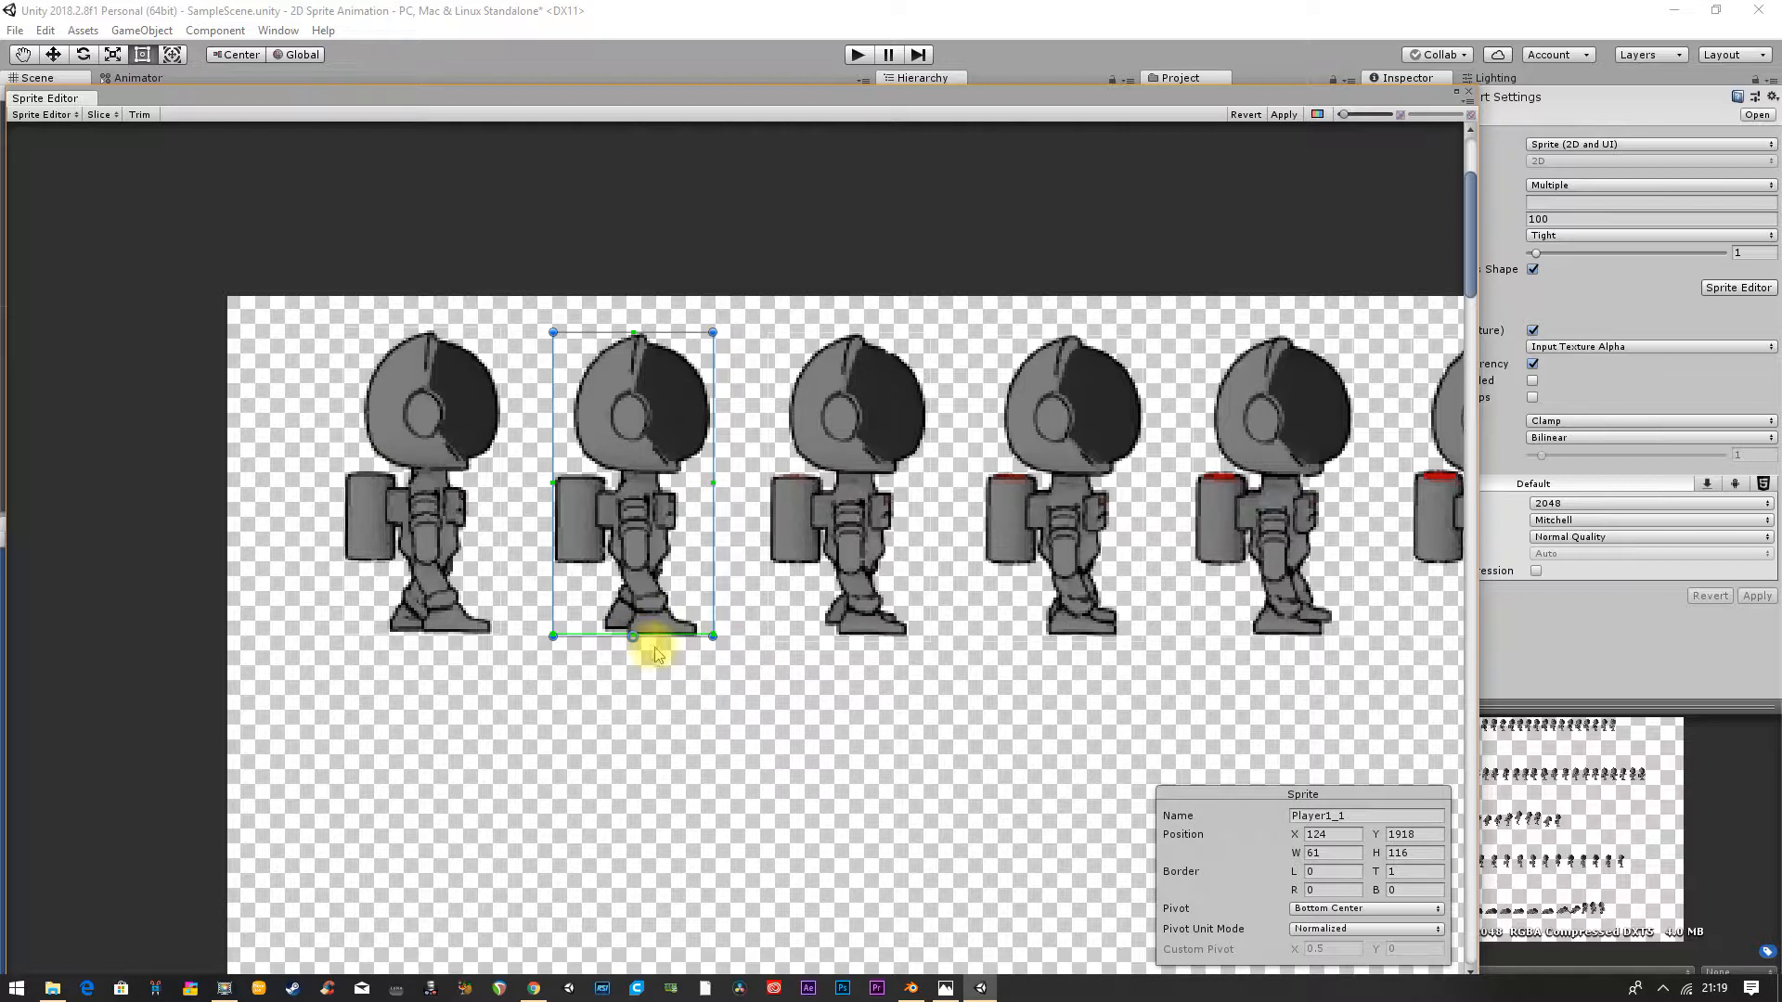
{"action": "left_click", "coordinate": [898, 571]}
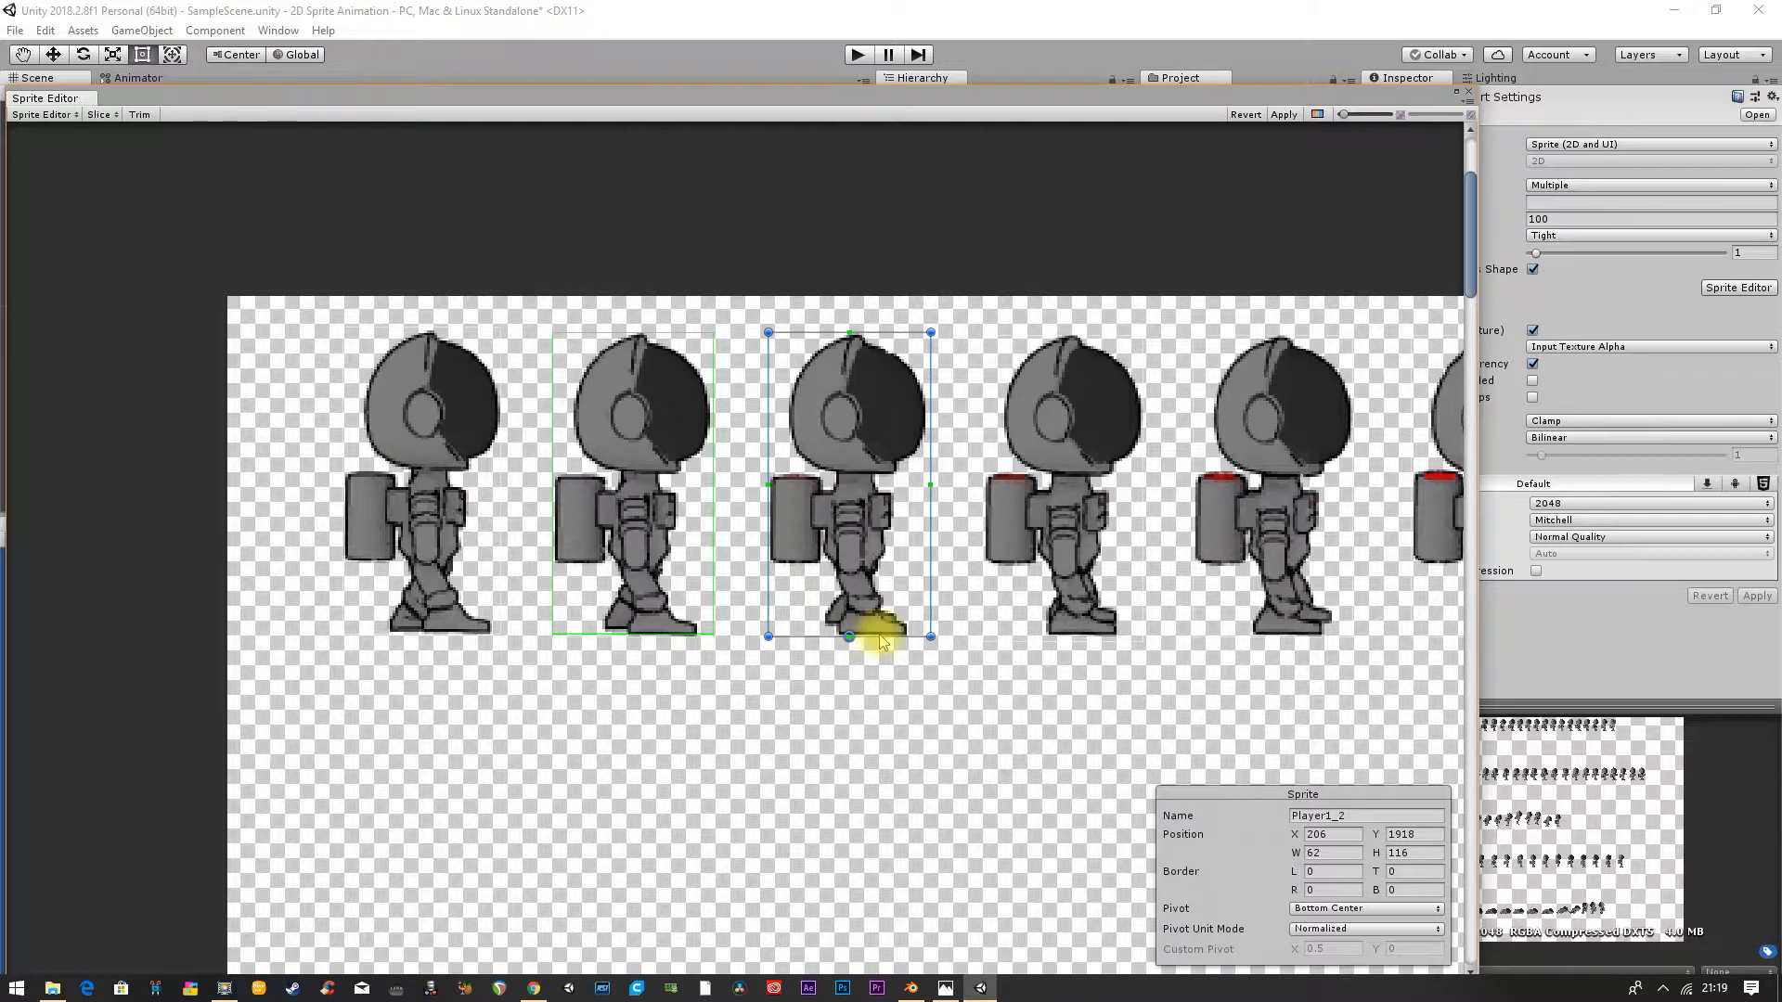
{"action": "middle_click_drag", "start_coordinate": [915, 688], "coordinate": [660, 697]}
{"action": "left_click", "coordinate": [828, 509]}
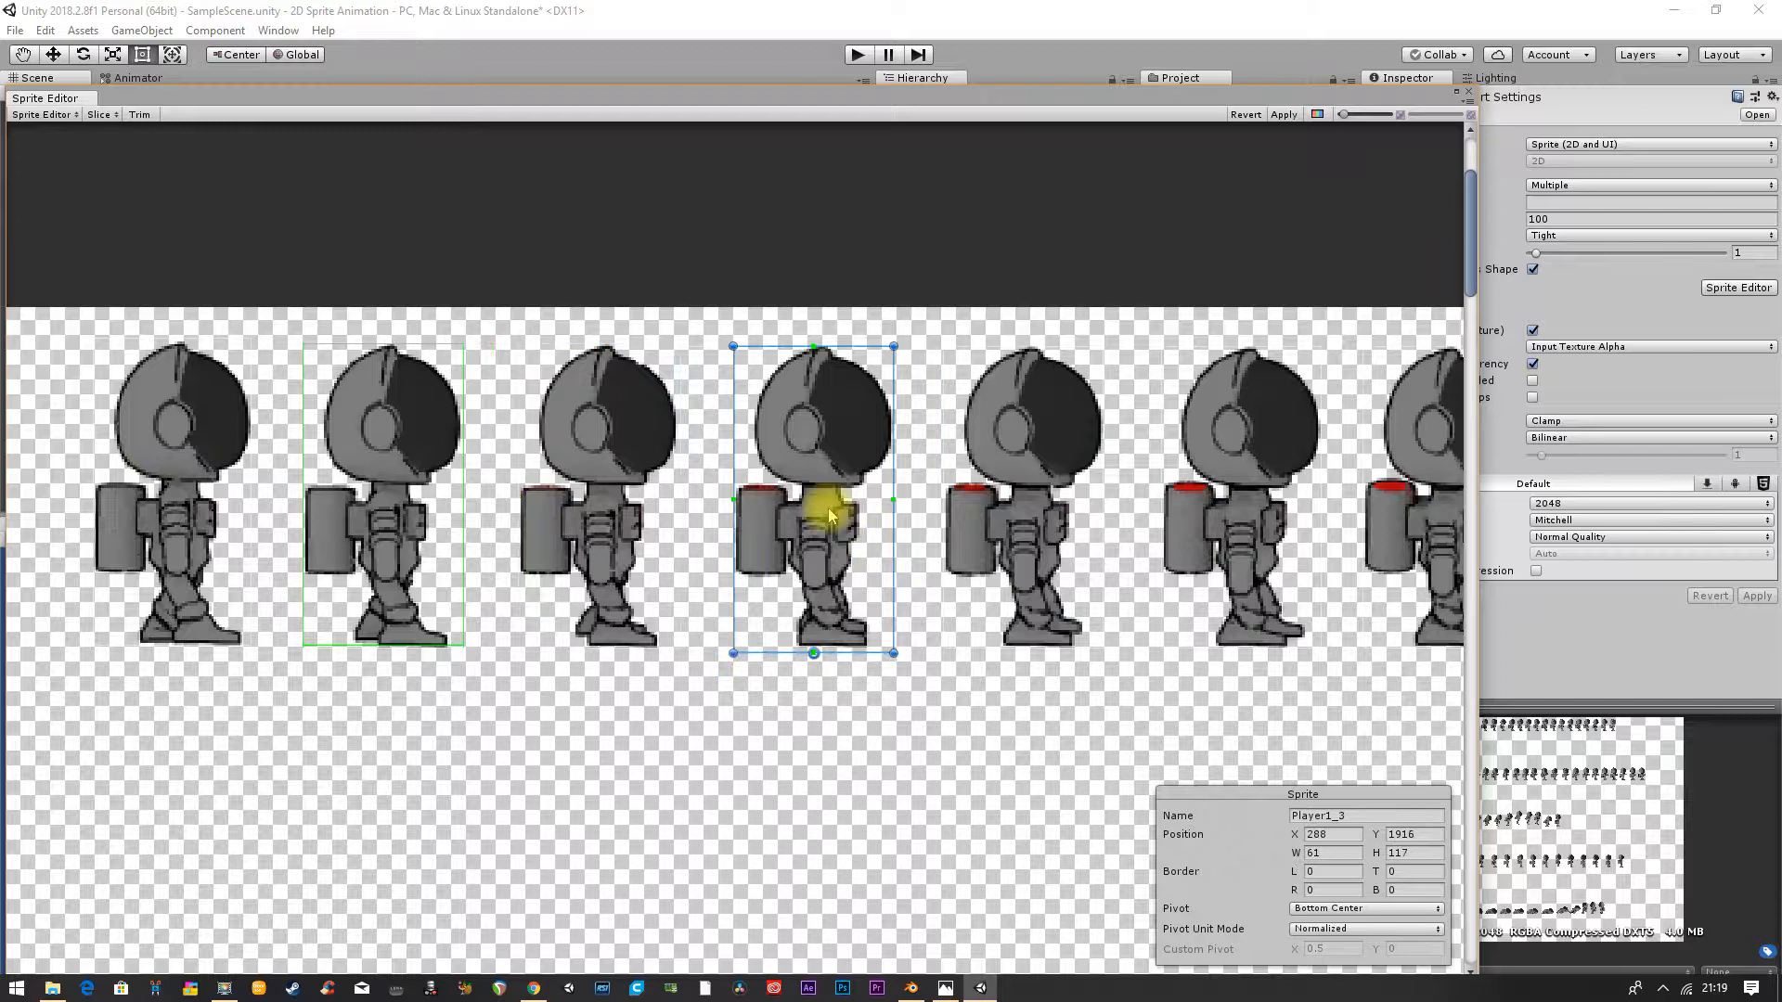
{"action": "left_click_drag", "start_coordinate": [834, 655], "coordinate": [834, 649]}
Step: Check sprites Player1_4 to Player1_6, and raise Player1_7's lower slice edge to Y 1919, height 114
{"action": "middle_click_drag", "start_coordinate": [919, 684], "coordinate": [665, 720]}
{"action": "left_click", "coordinate": [780, 565]}
{"action": "middle_click_drag", "start_coordinate": [907, 715], "coordinate": [665, 716]}
{"action": "left_click", "coordinate": [766, 566]}
{"action": "middle_click_drag", "start_coordinate": [840, 716], "coordinate": [661, 738]}
{"action": "left_click", "coordinate": [766, 568]}
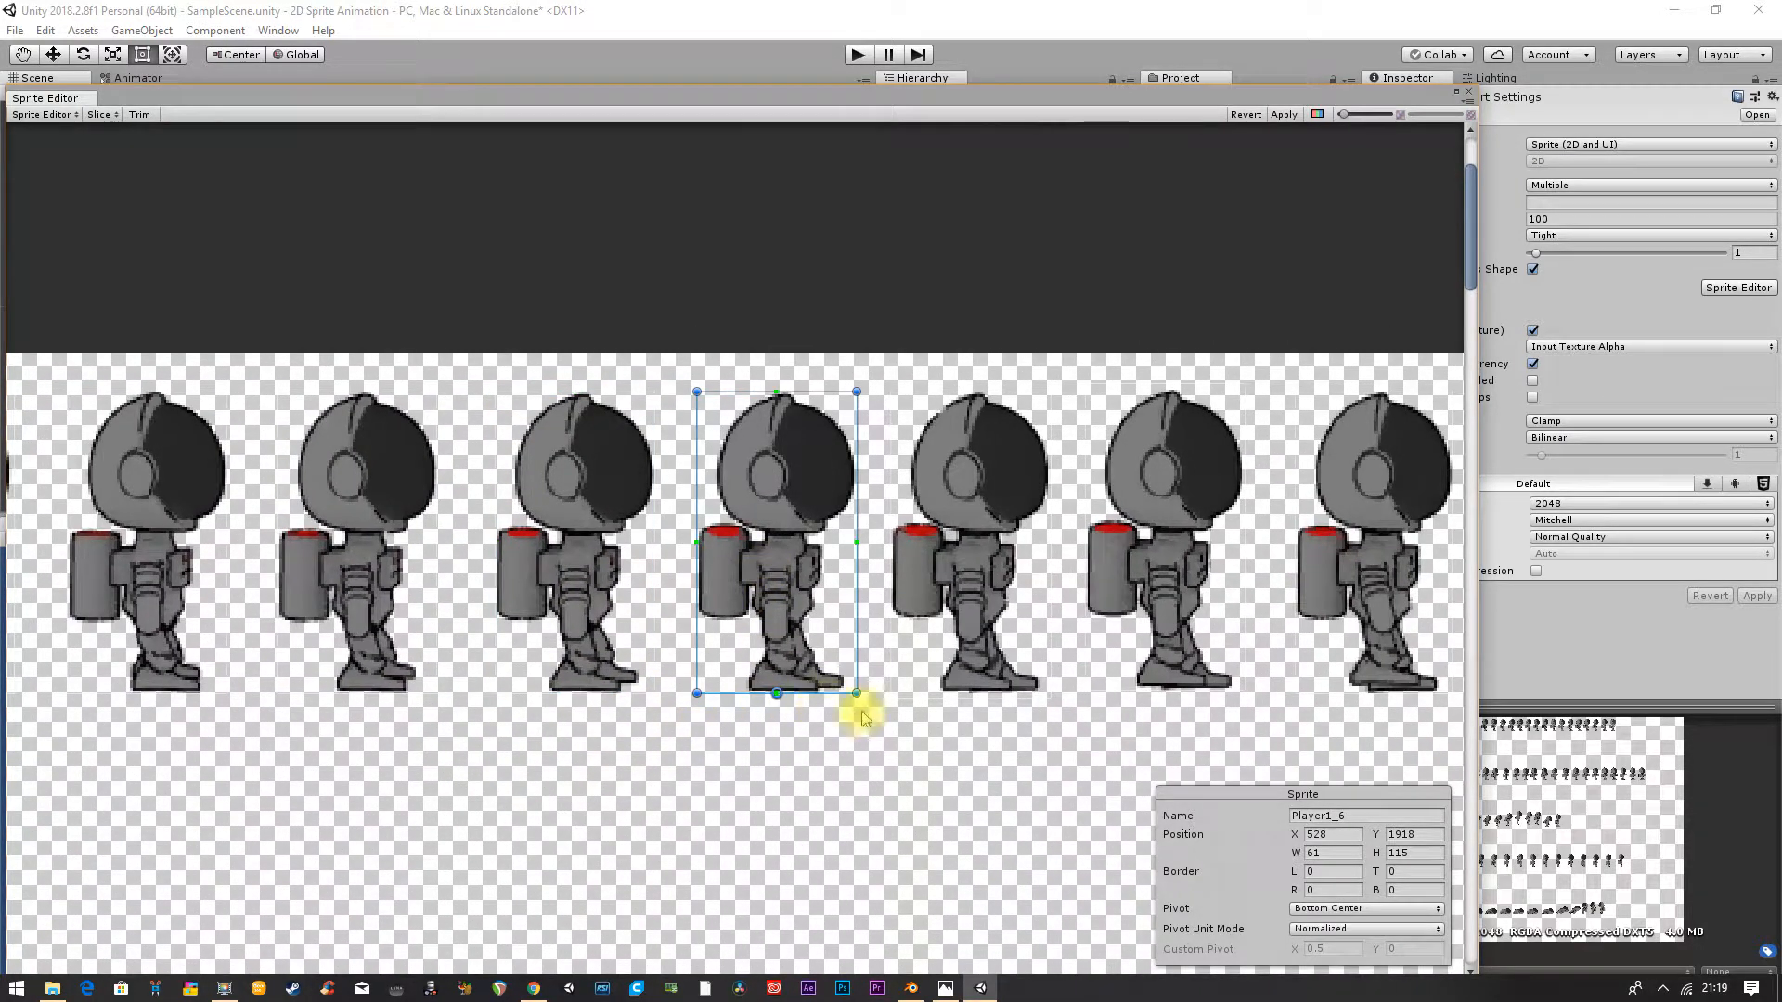
{"action": "middle_click_drag", "start_coordinate": [823, 708], "coordinate": [708, 740]}
{"action": "left_click", "coordinate": [829, 588]}
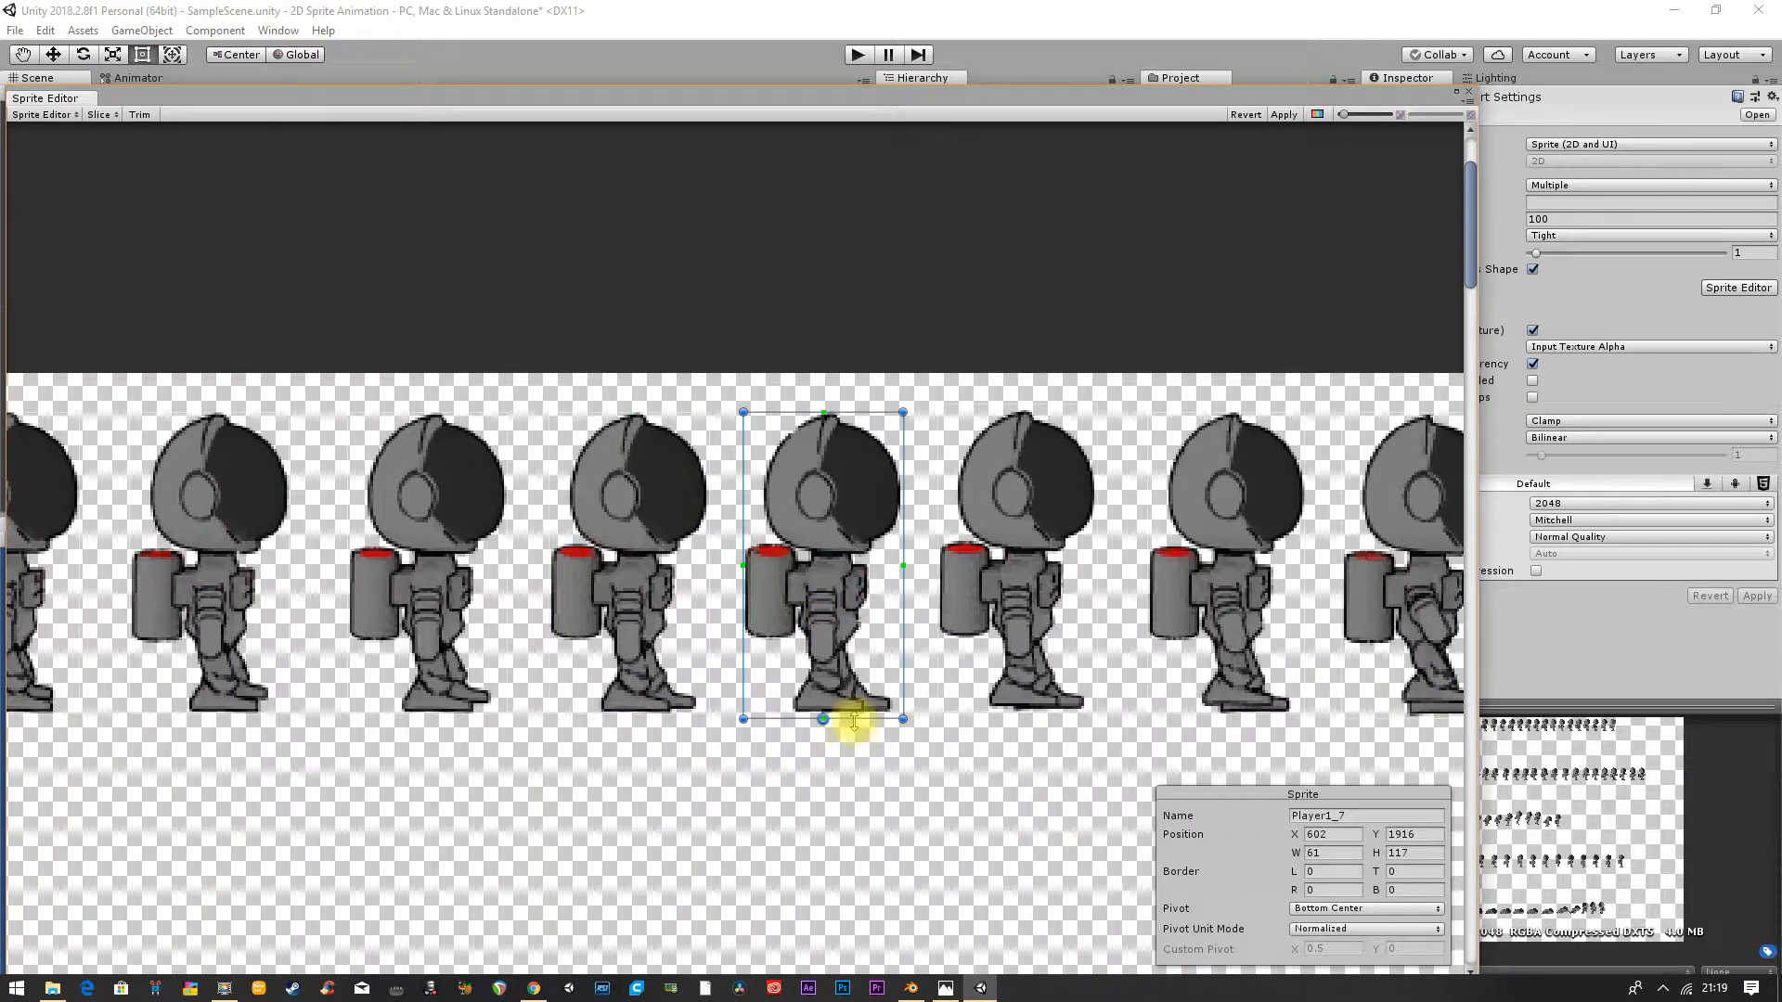
{"action": "left_click_drag", "start_coordinate": [854, 720], "coordinate": [854, 711]}
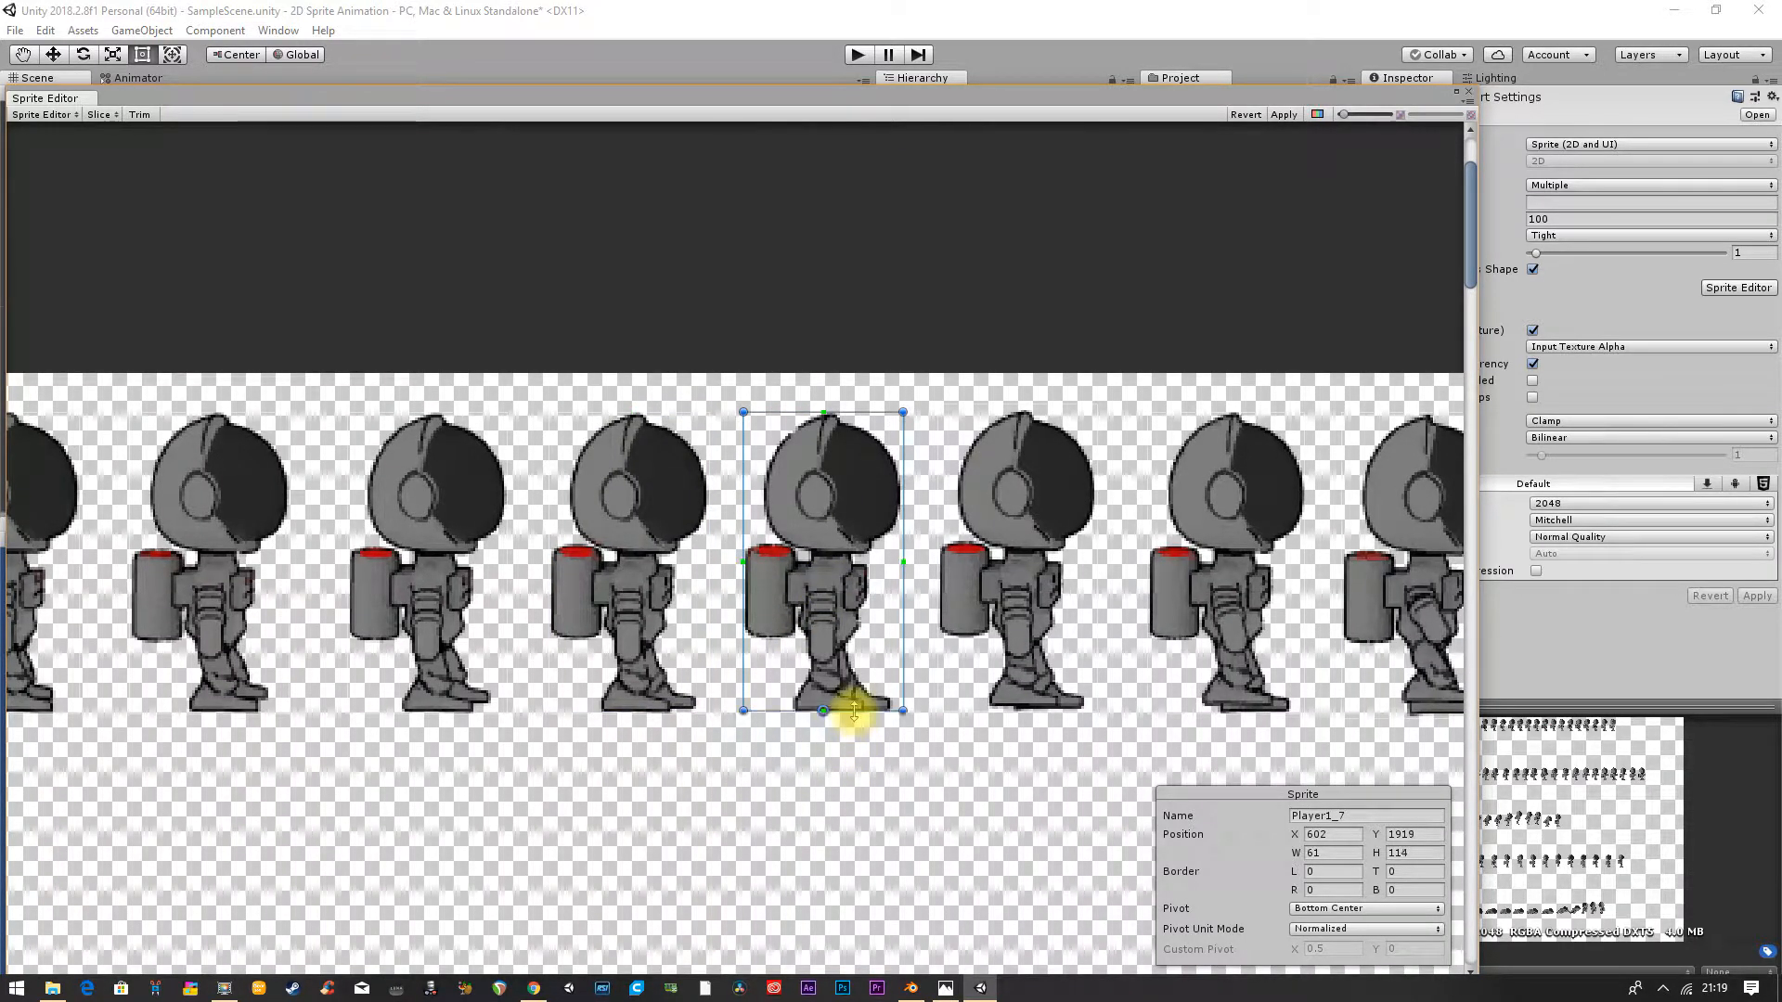
Step: Check the slice bounds of Player1_8 and Player1_9, and raise Player1_10's lower edge to its feet
{"action": "left_click", "coordinate": [758, 680]}
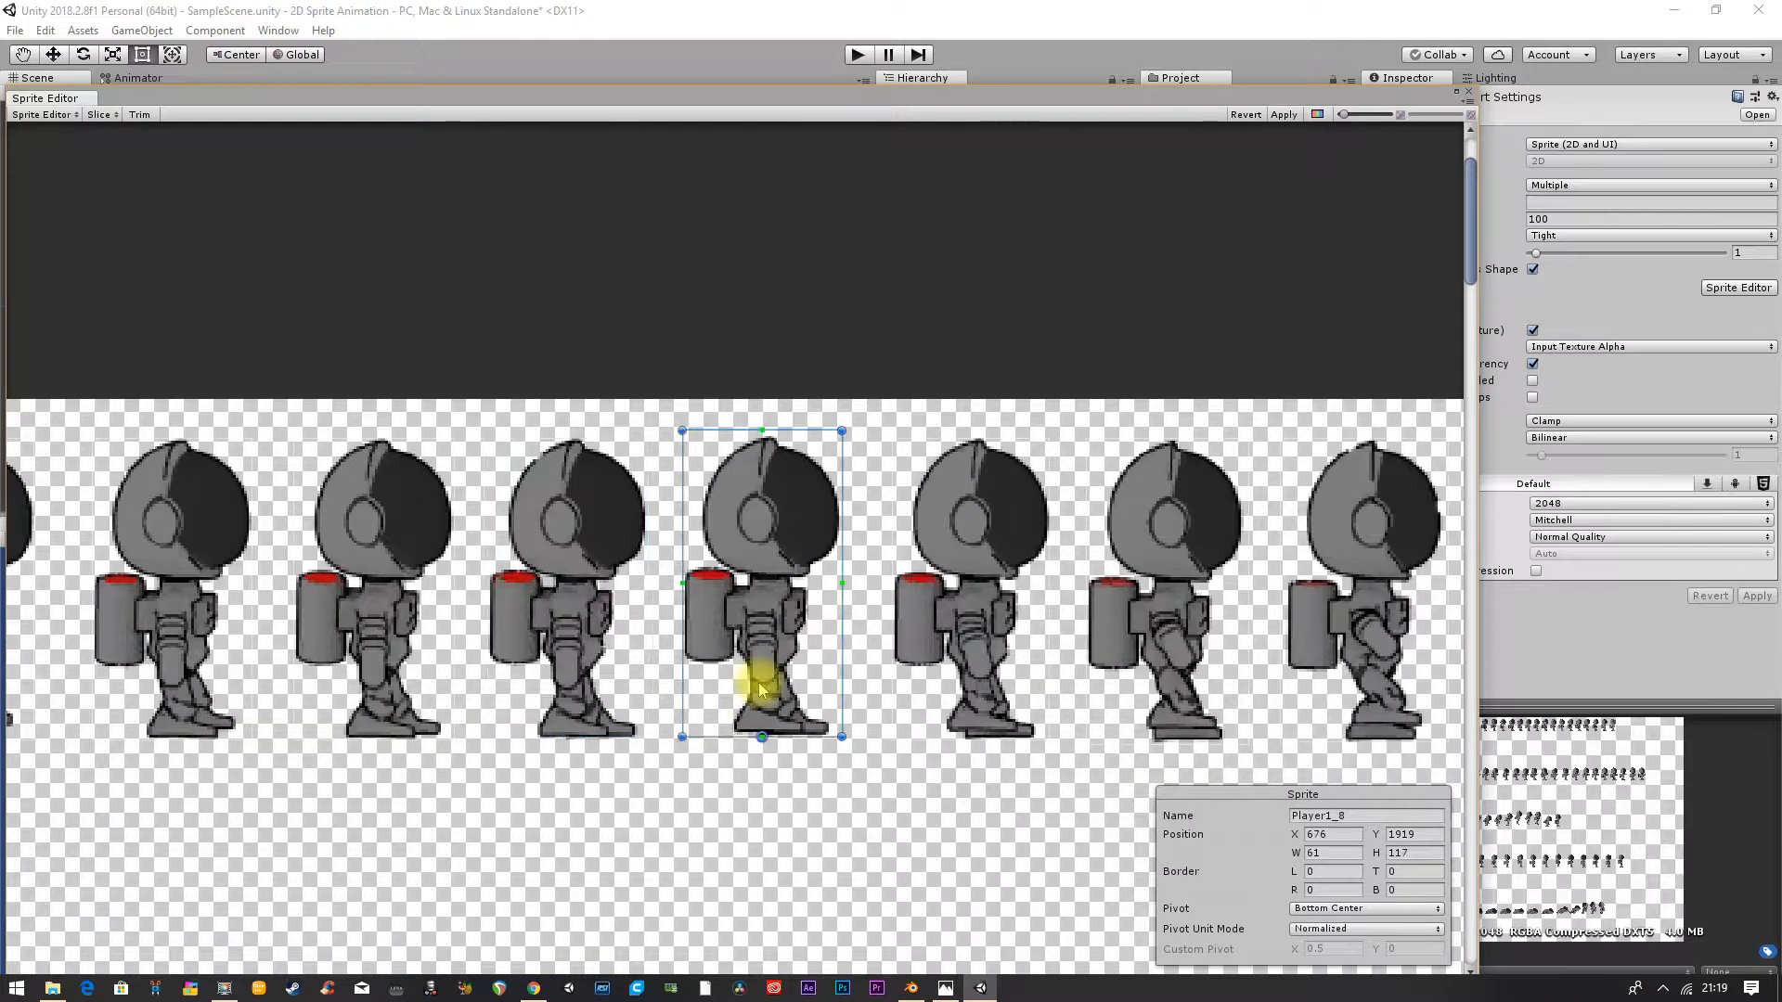
{"action": "left_click", "coordinate": [968, 631]}
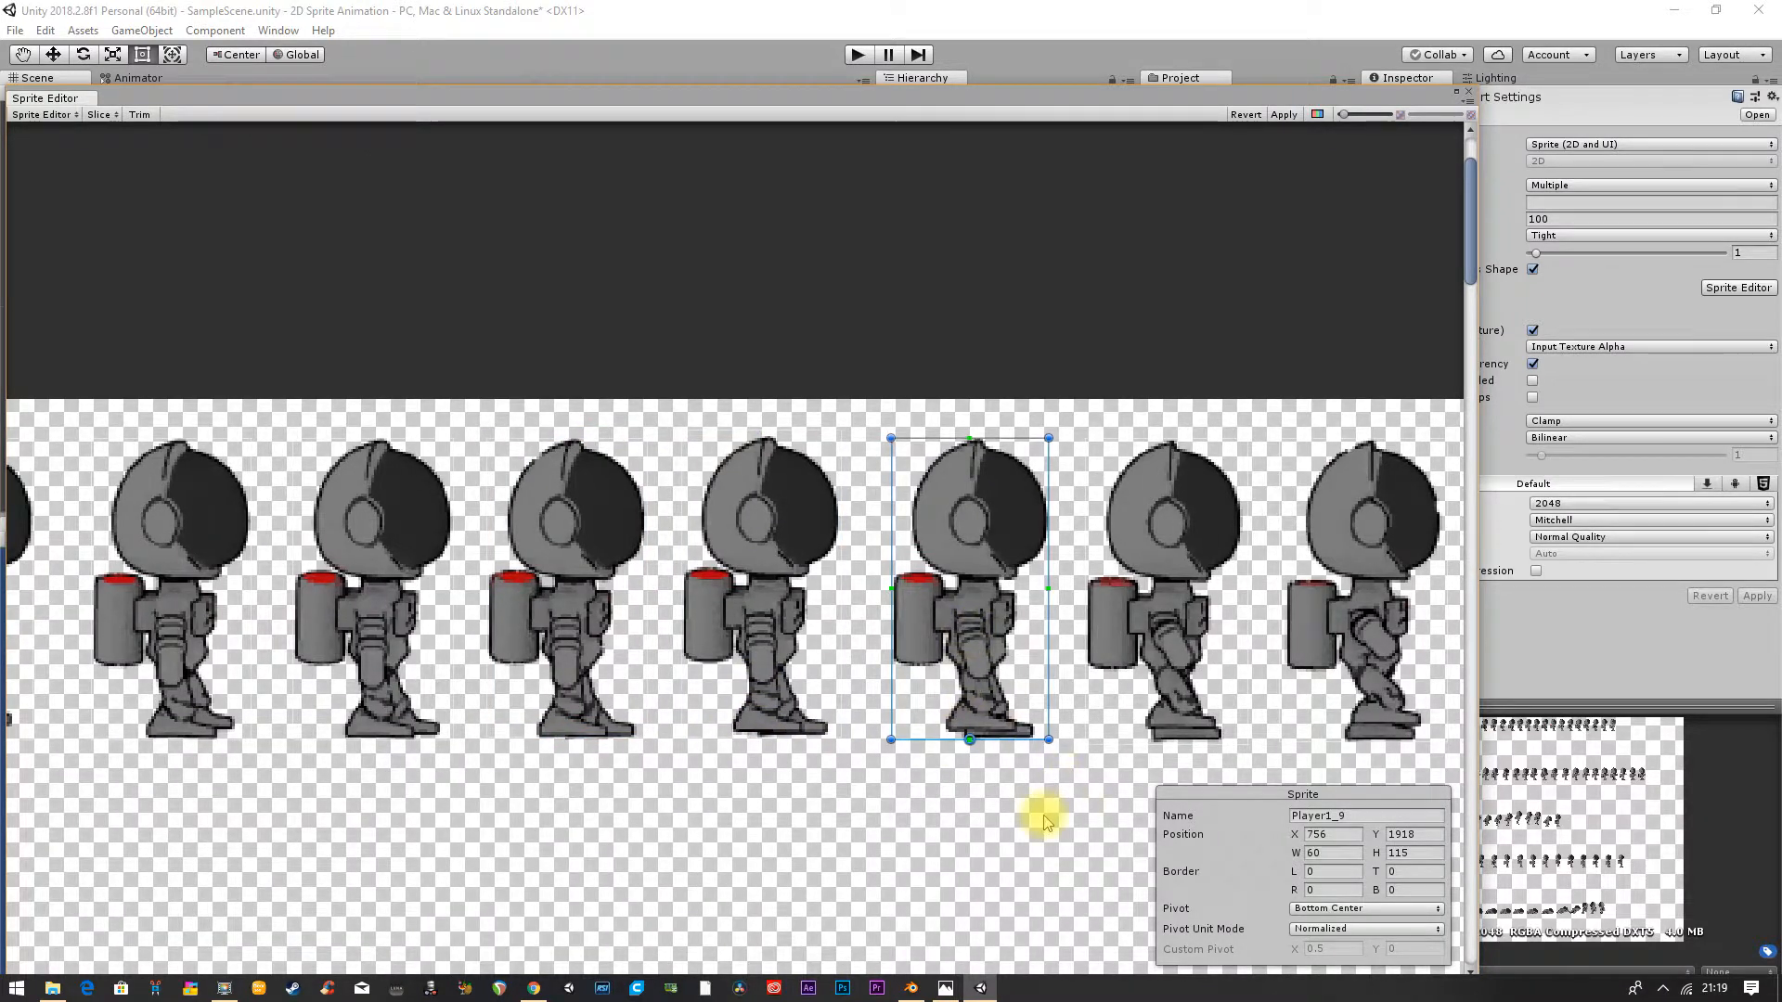
{"action": "middle_click_drag", "start_coordinate": [1048, 814], "coordinate": [743, 812]}
{"action": "left_click", "coordinate": [848, 649]}
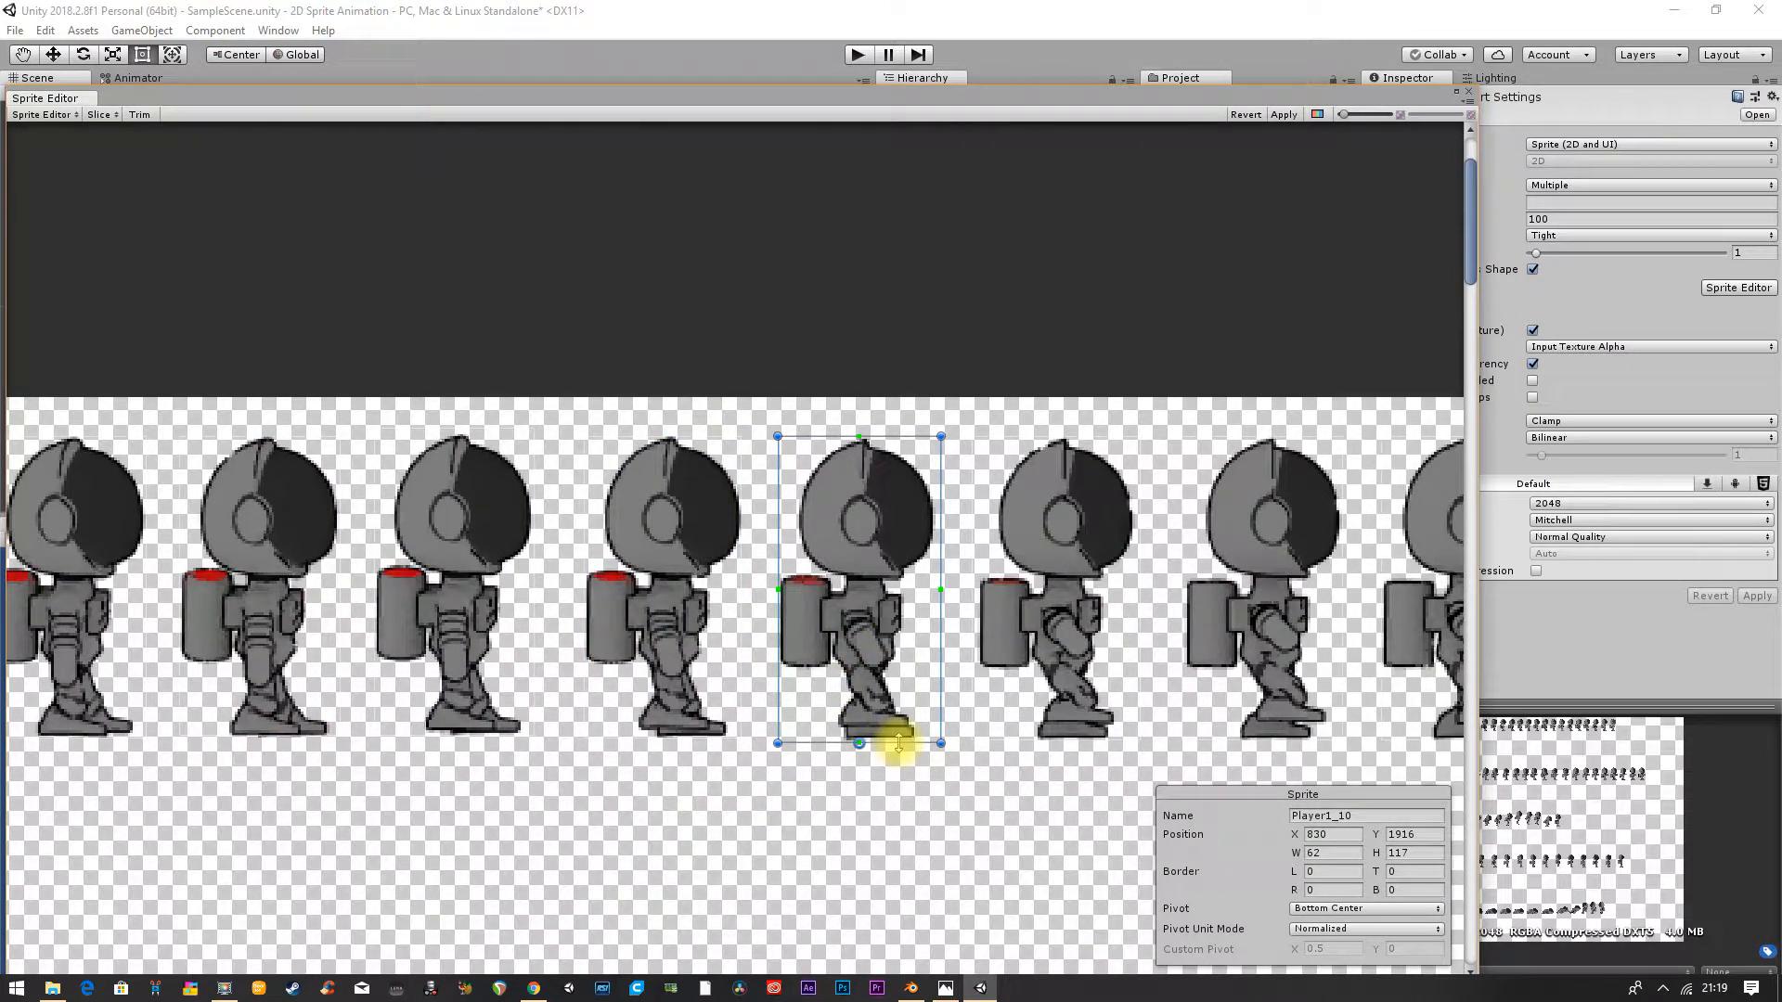
{"action": "left_click_drag", "start_coordinate": [899, 743], "coordinate": [900, 738]}
Step: Raise the lower slice edges of Player1_11 and Player1_12 to the feet, bringing Player1_12 to Y 1919, height 114
{"action": "middle_click_drag", "start_coordinate": [1006, 814], "coordinate": [802, 812]}
{"action": "left_click", "coordinate": [891, 609]}
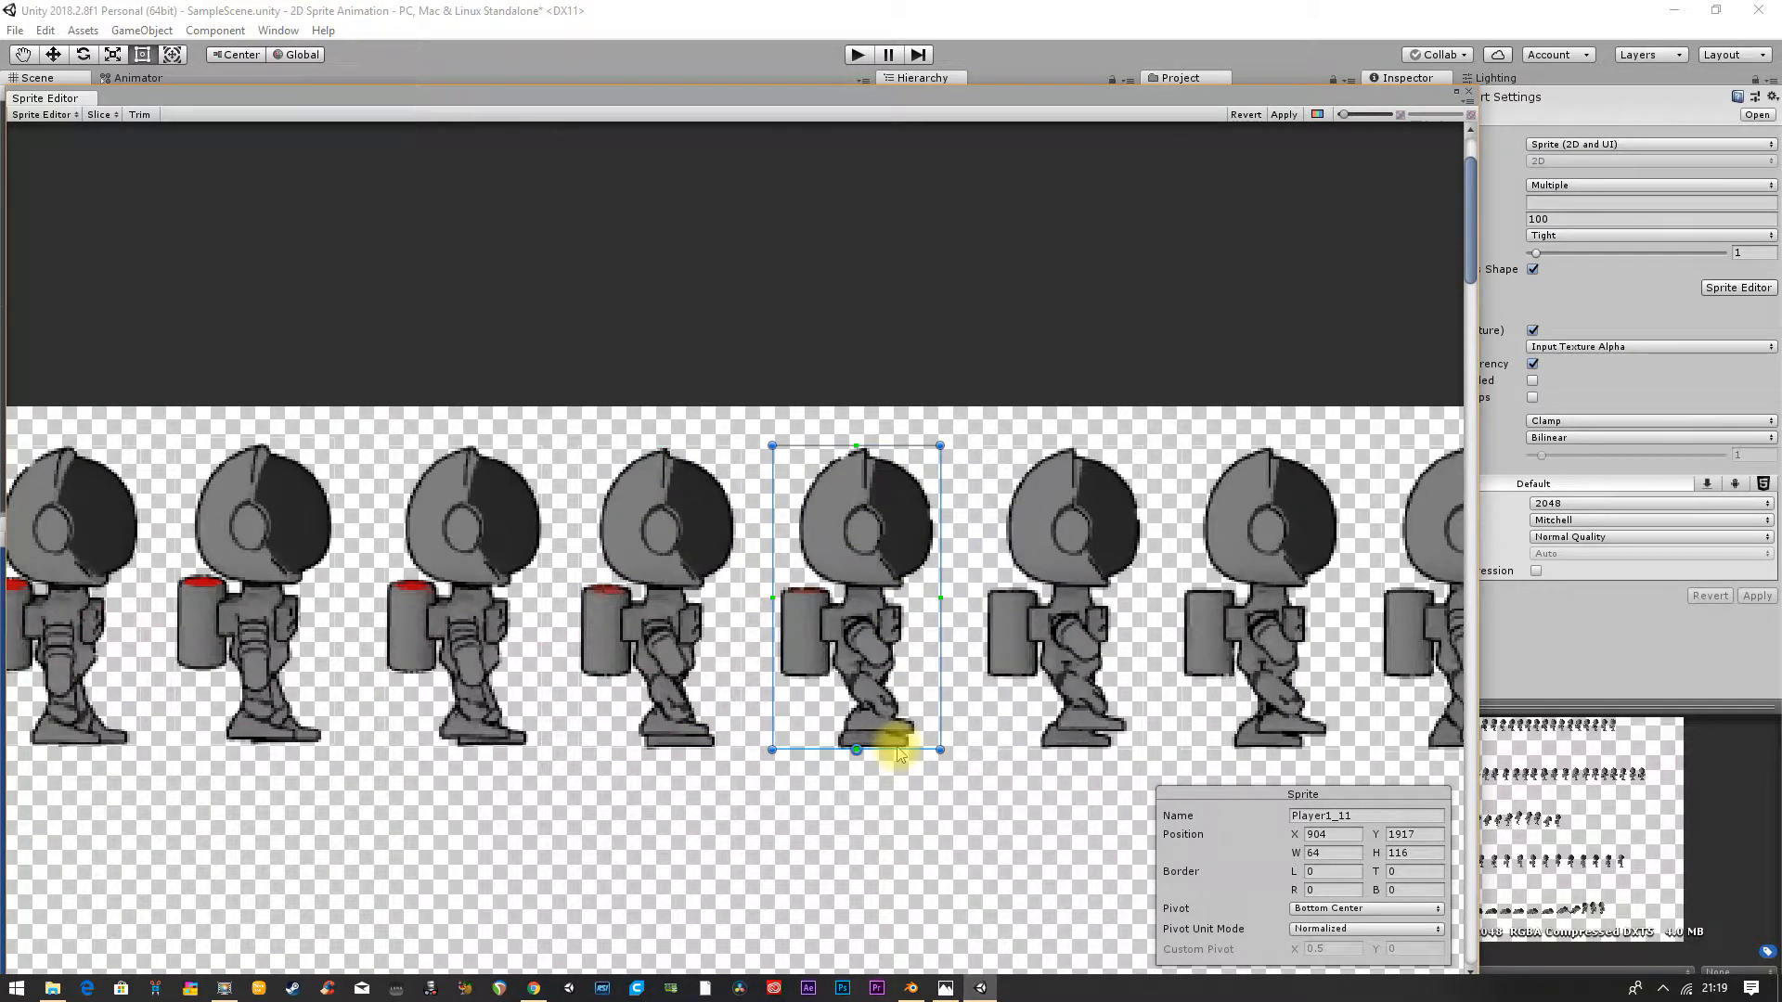
{"action": "left_click_drag", "start_coordinate": [898, 749], "coordinate": [896, 744]}
{"action": "scroll", "coordinate": [975, 793], "scroll_direction": "down", "scroll_amount": 1}
{"action": "middle_click_drag", "start_coordinate": [975, 793], "coordinate": [716, 816]}
{"action": "left_click", "coordinate": [798, 670]}
{"action": "left_click_drag", "start_coordinate": [812, 831], "coordinate": [805, 827]}
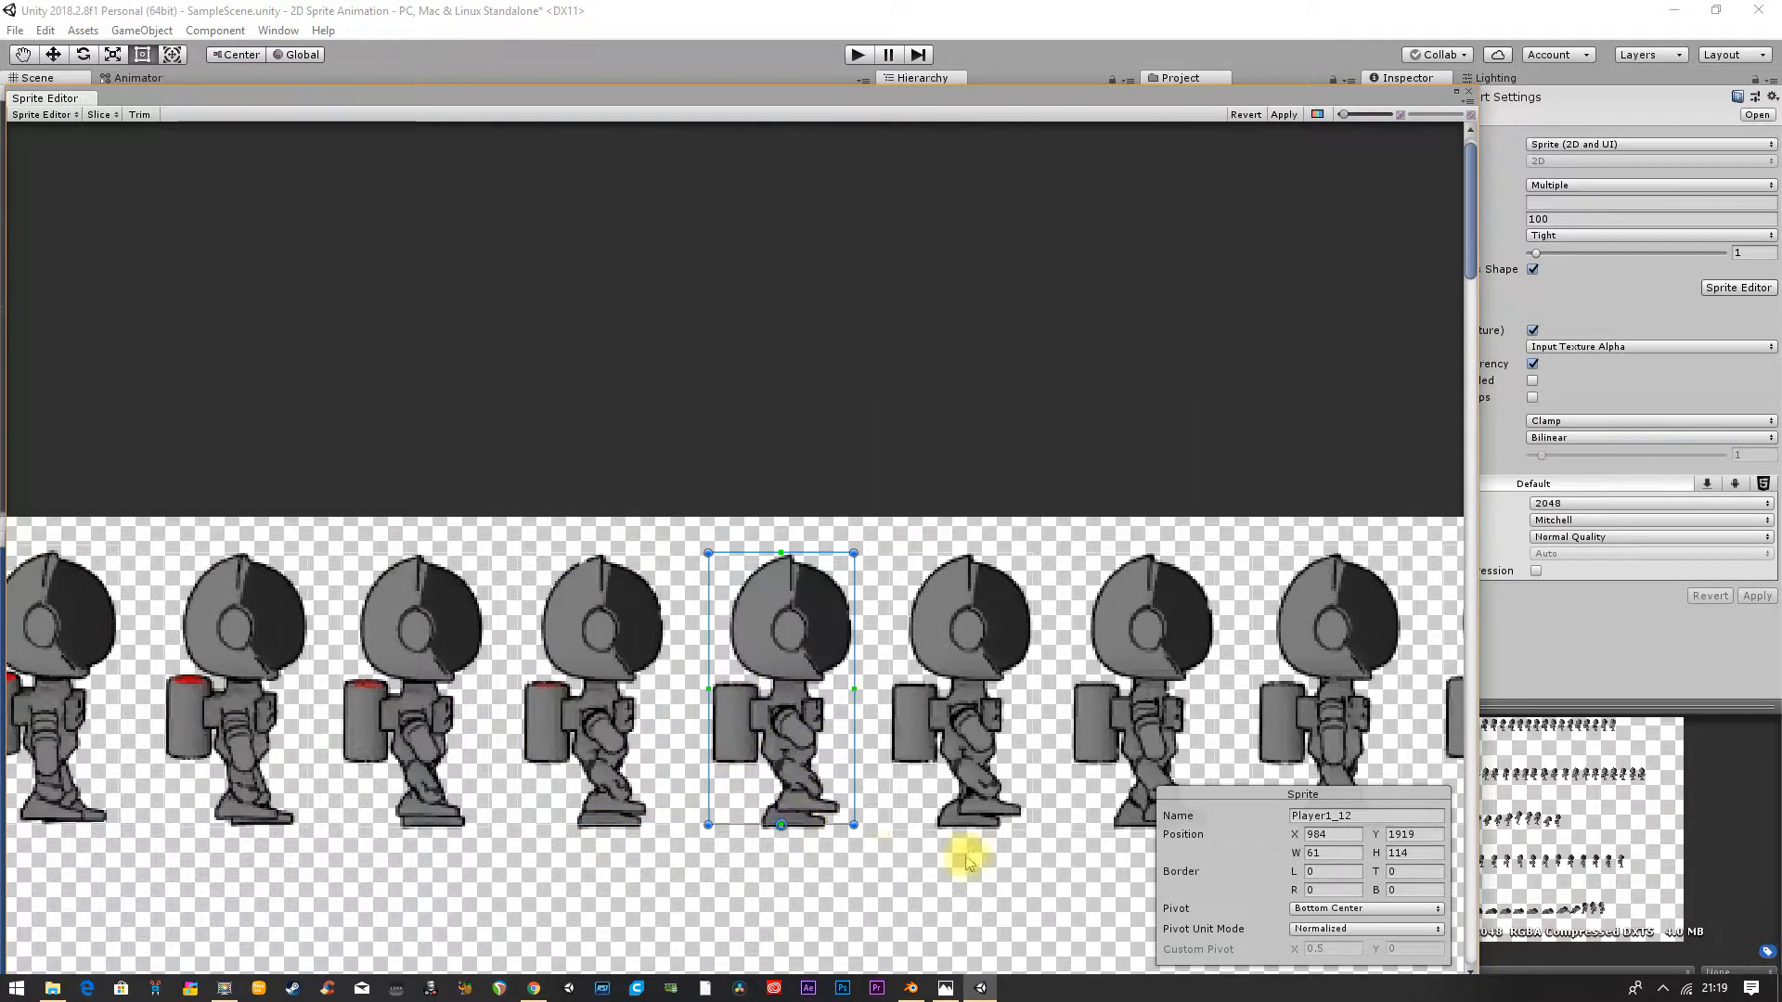
Step: Check Player1_13's slice bounds and raise Player1_14's lower edge to Y 1918, height 115
{"action": "middle_click_drag", "start_coordinate": [966, 848], "coordinate": [727, 816]}
{"action": "left_click", "coordinate": [735, 716]}
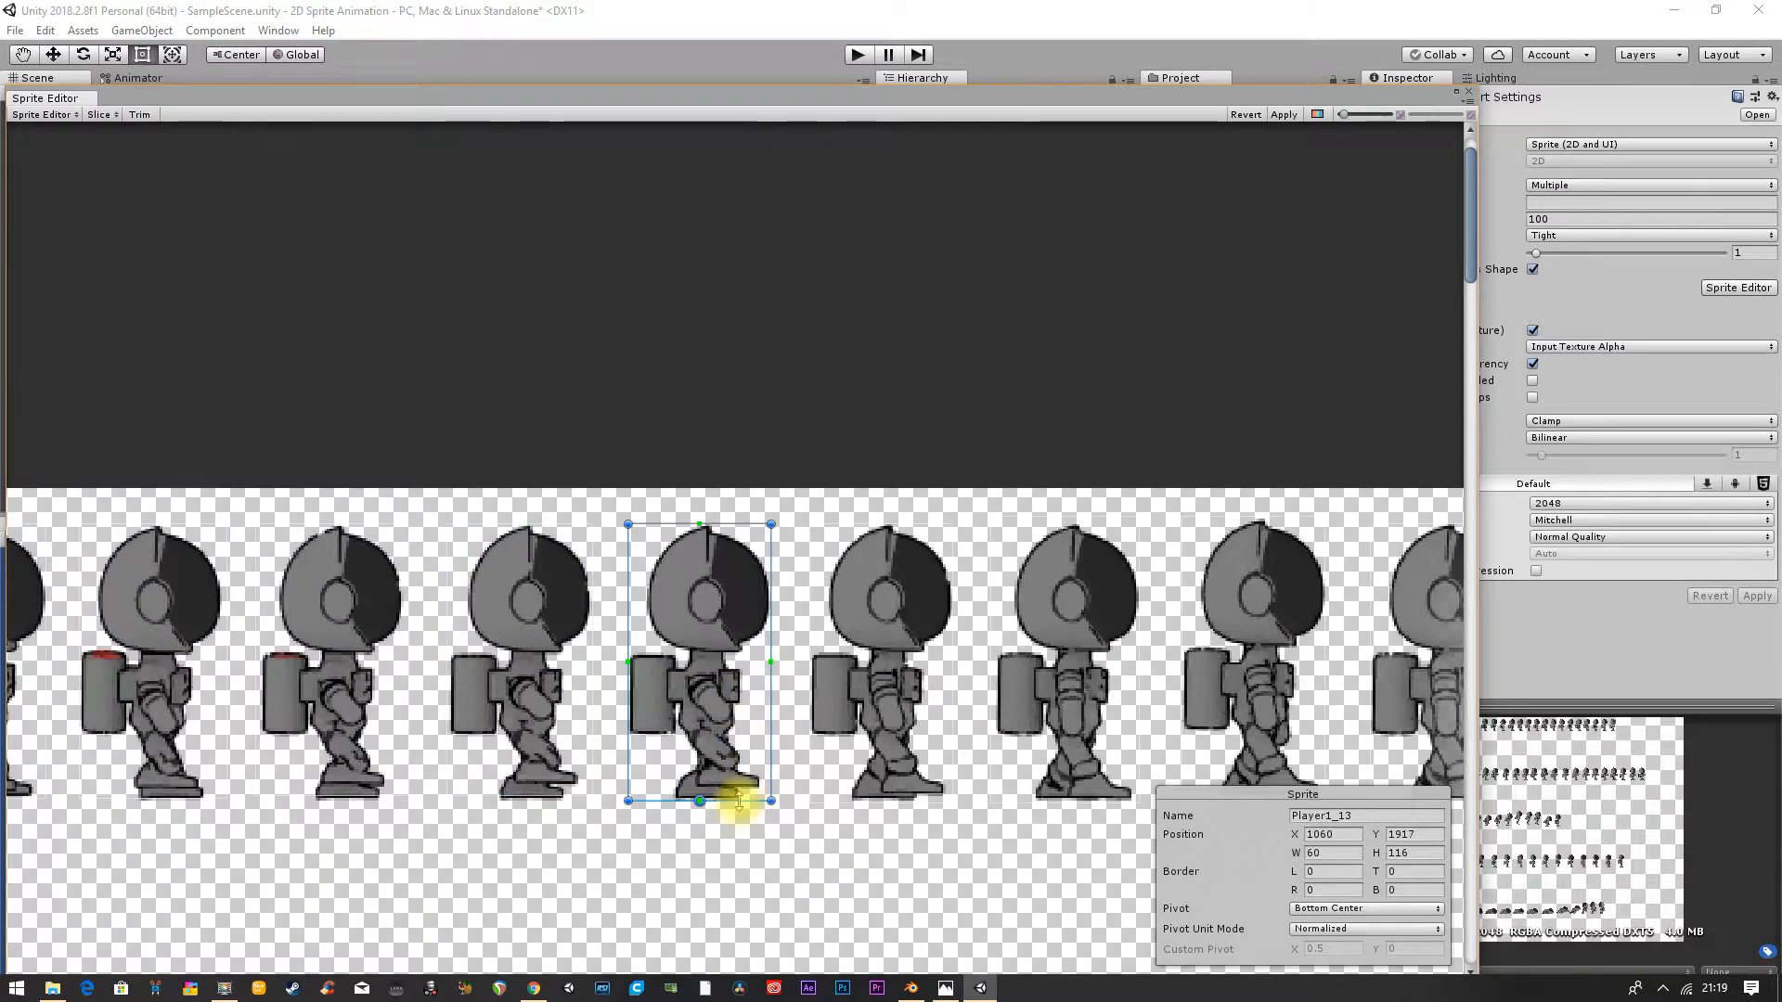
{"action": "left_click", "coordinate": [895, 728]}
{"action": "left_click_drag", "start_coordinate": [921, 803], "coordinate": [917, 798]}
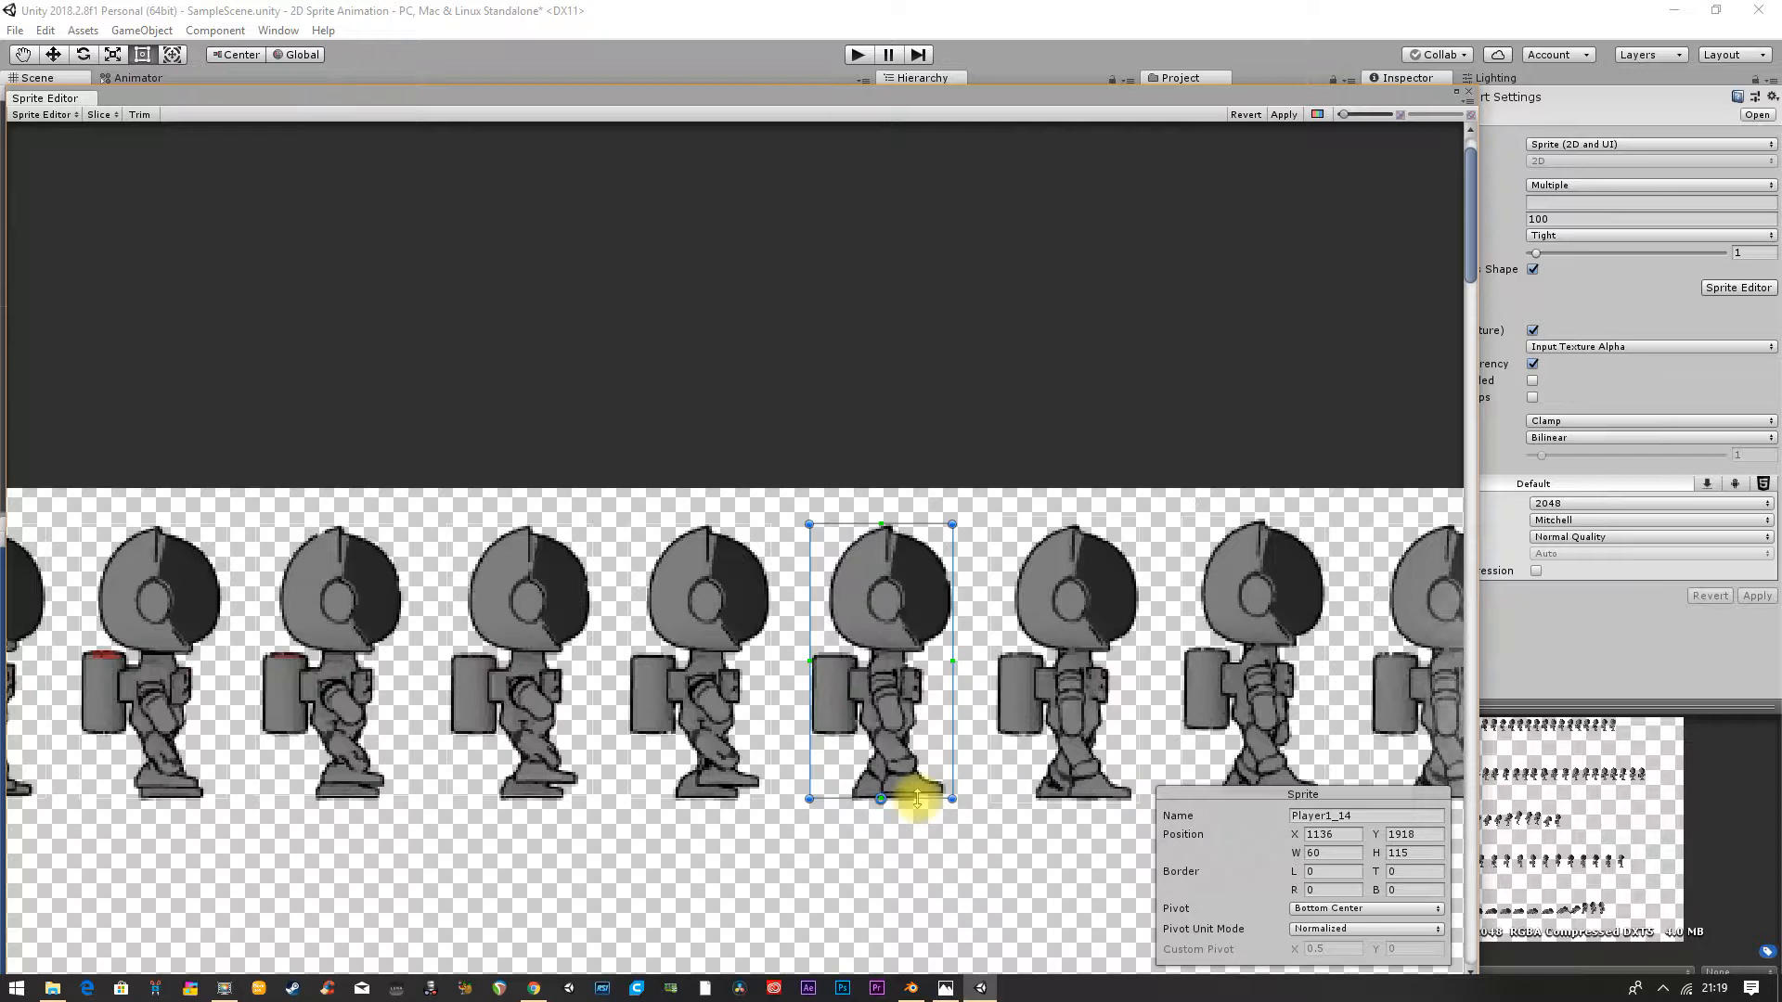
Step: Check Player1_15 and Player1_16, and raise the lower slice edge of the row's last sprite to Y 1919, height 114
{"action": "middle_click_drag", "start_coordinate": [914, 817], "coordinate": [776, 728]}
{"action": "left_click", "coordinate": [776, 732]}
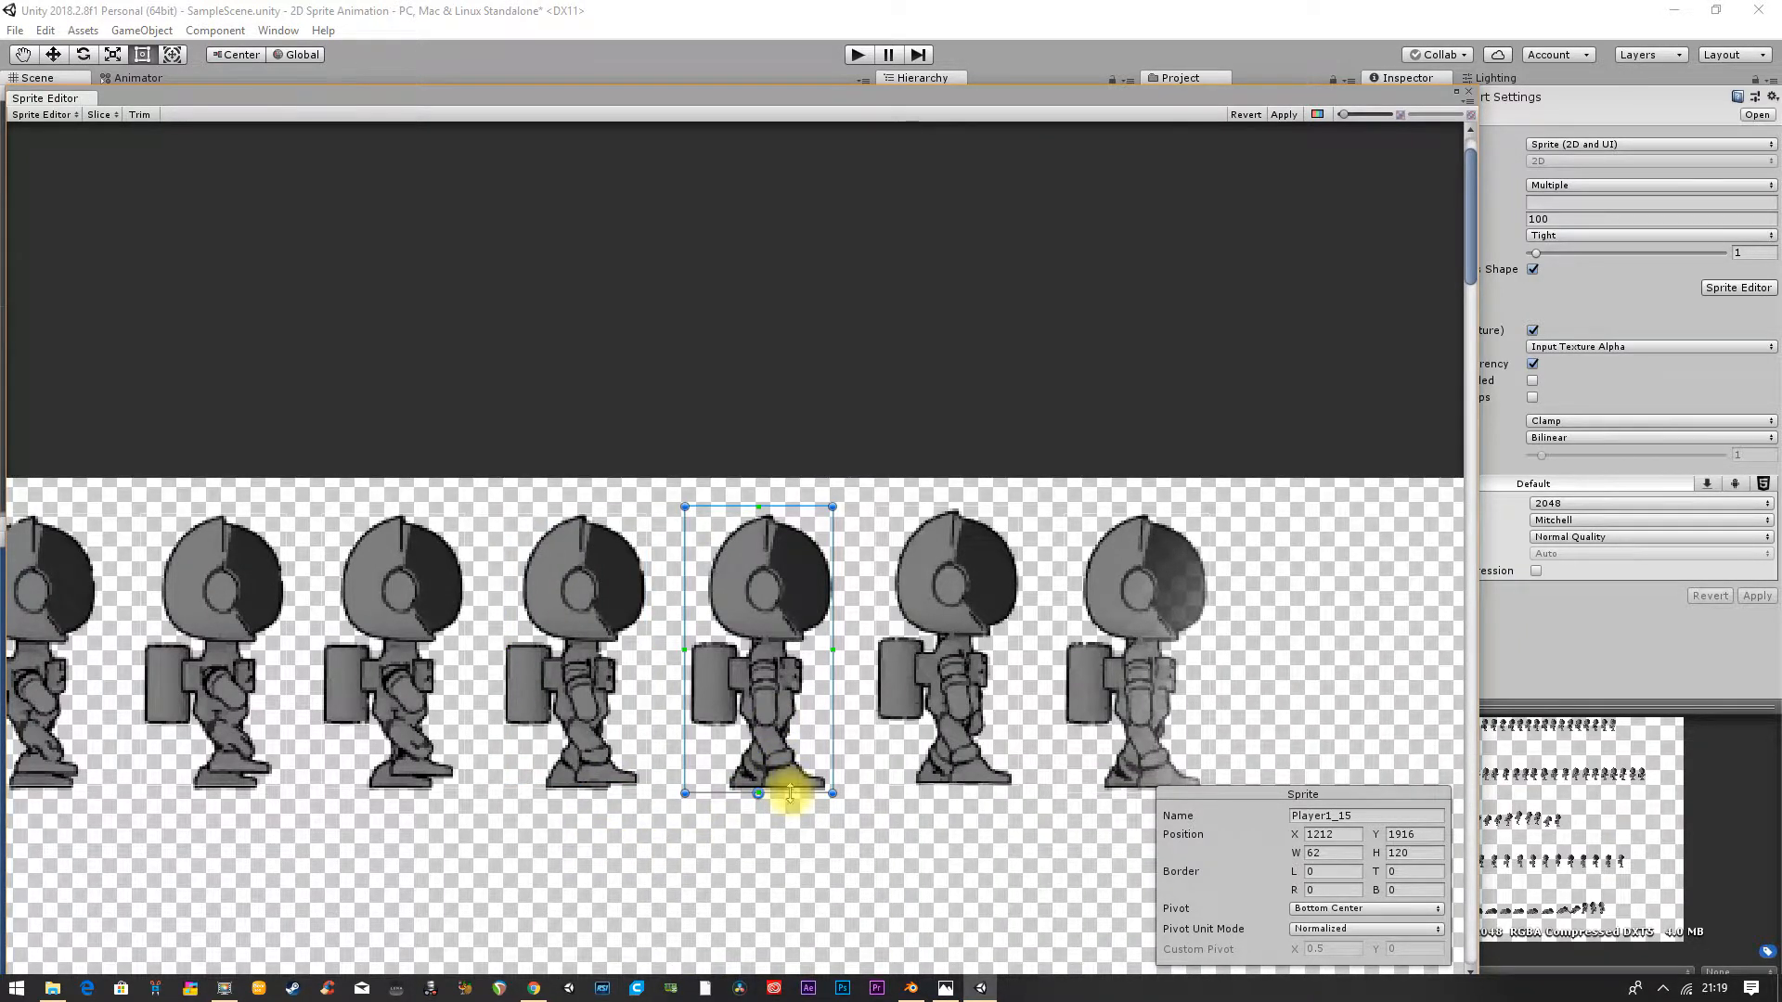
{"action": "left_click", "coordinate": [970, 701]}
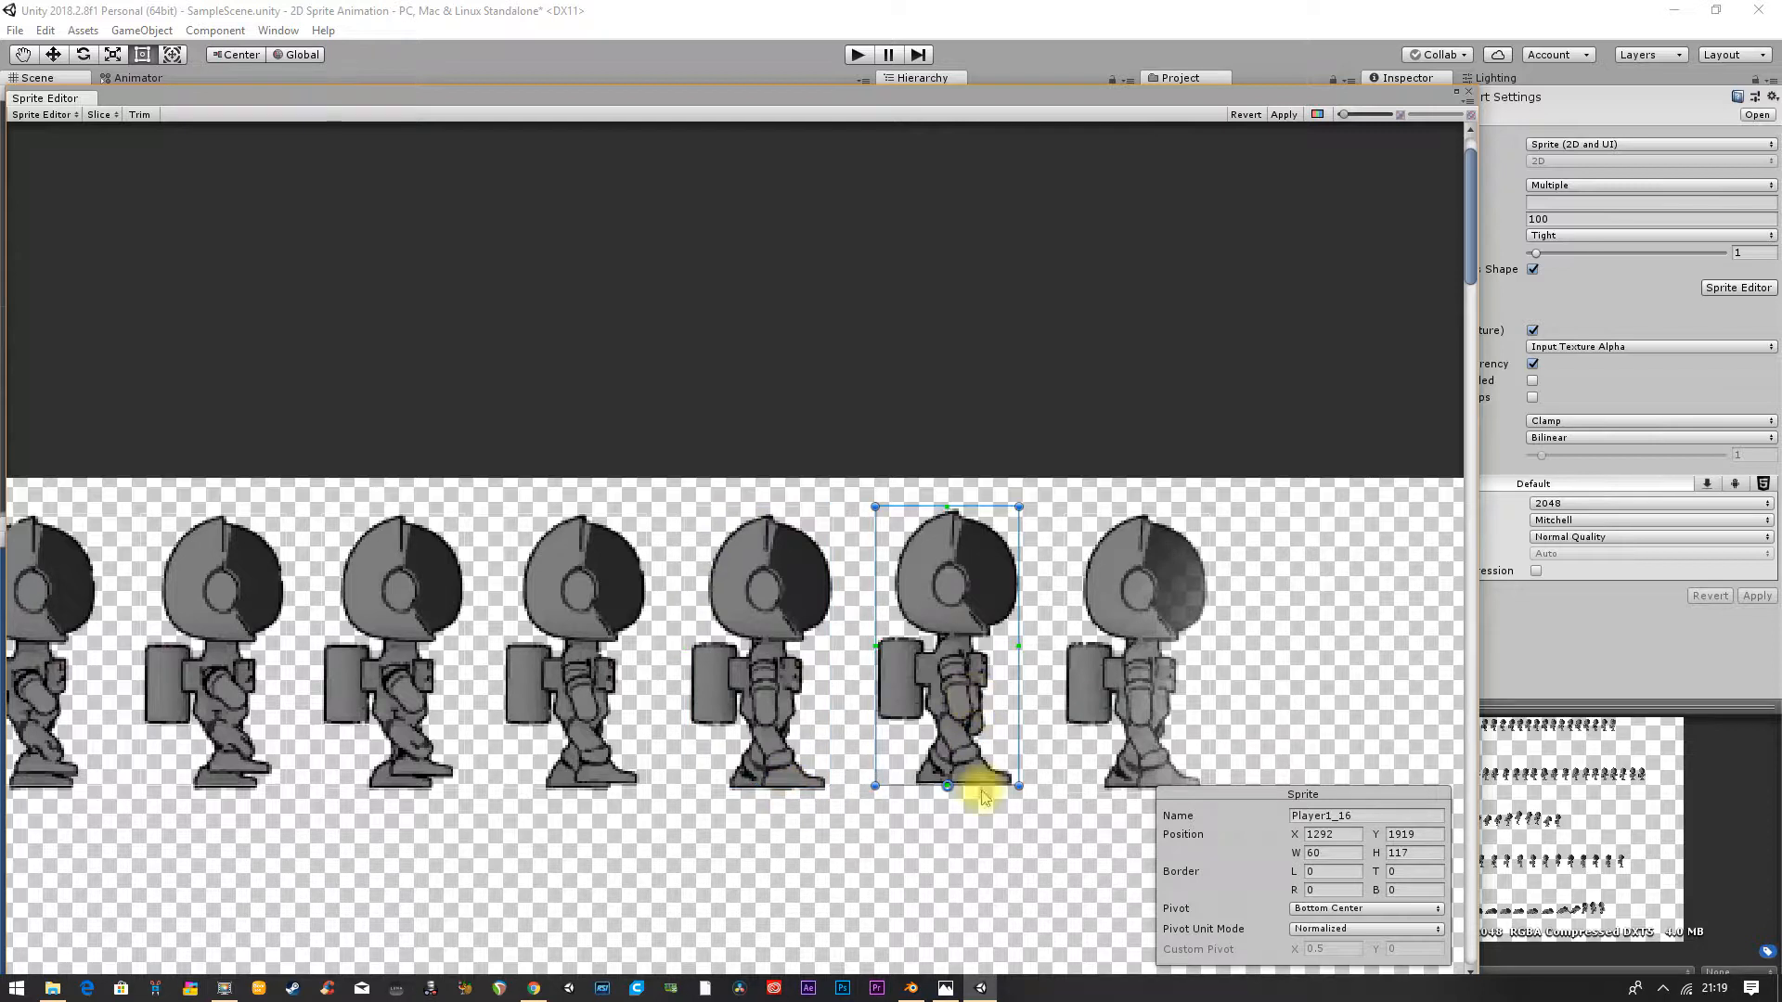
{"action": "middle_click_drag", "start_coordinate": [1021, 824], "coordinate": [774, 835]}
{"action": "left_click", "coordinate": [872, 687]}
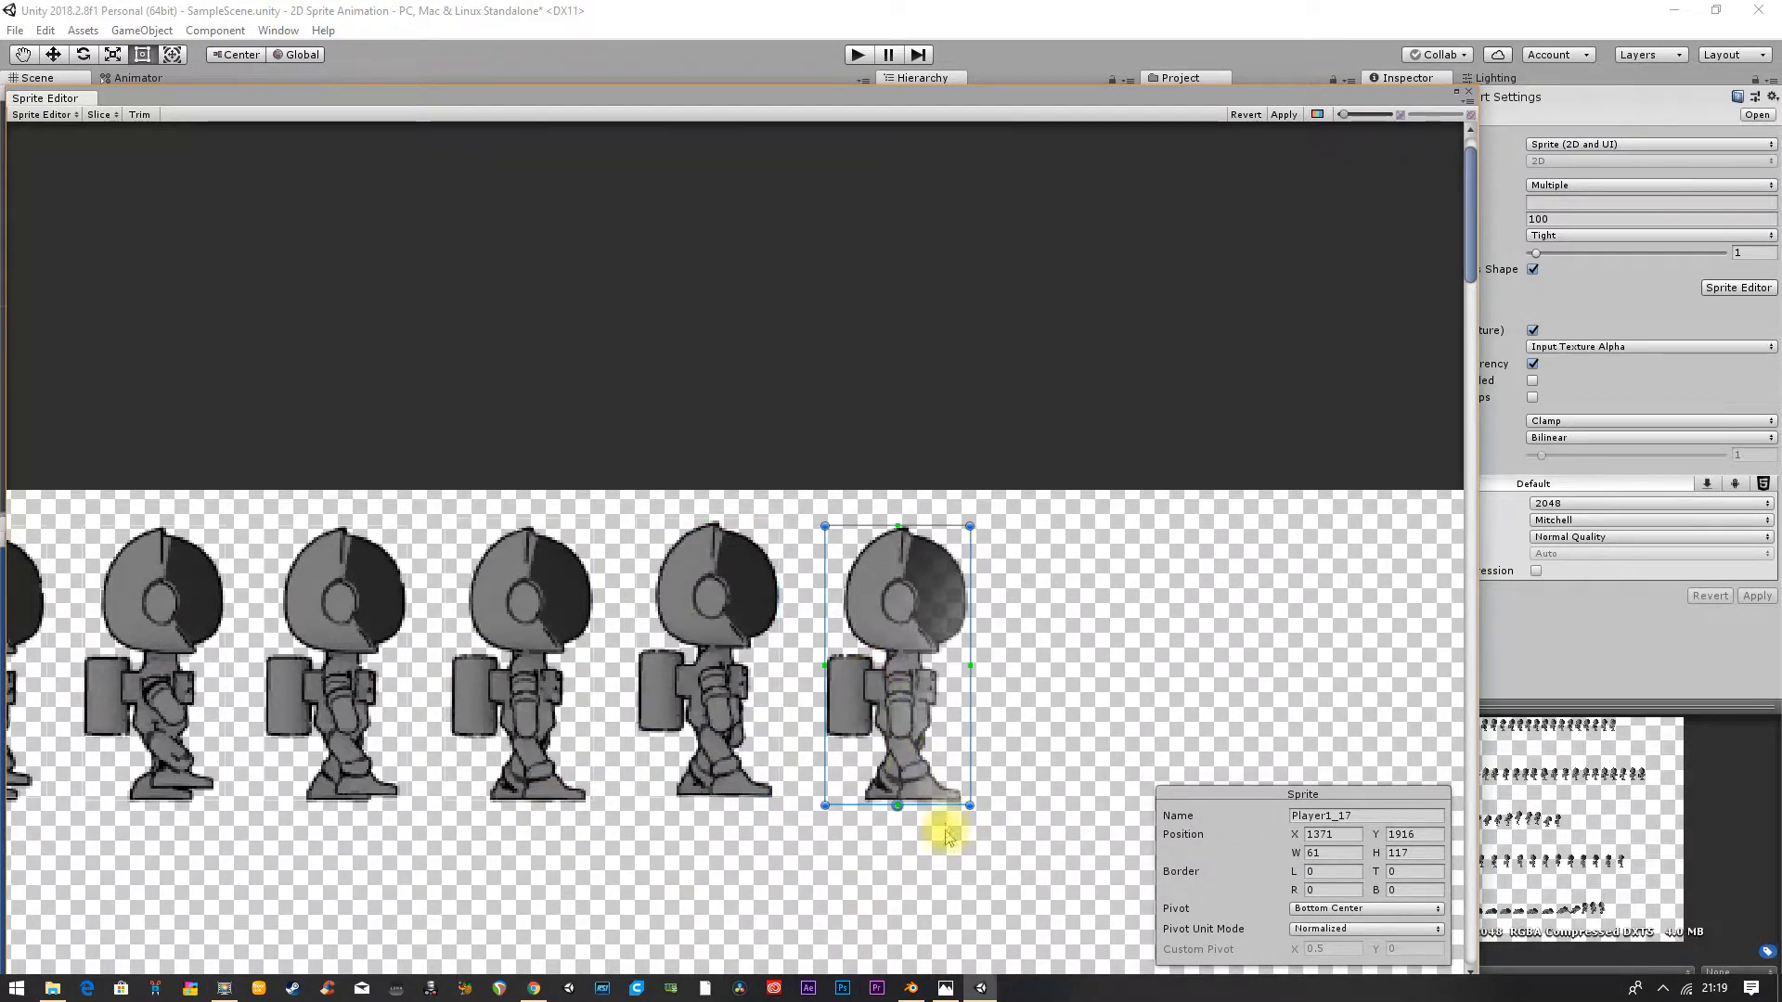
{"action": "left_click_drag", "start_coordinate": [935, 806], "coordinate": [936, 799]}
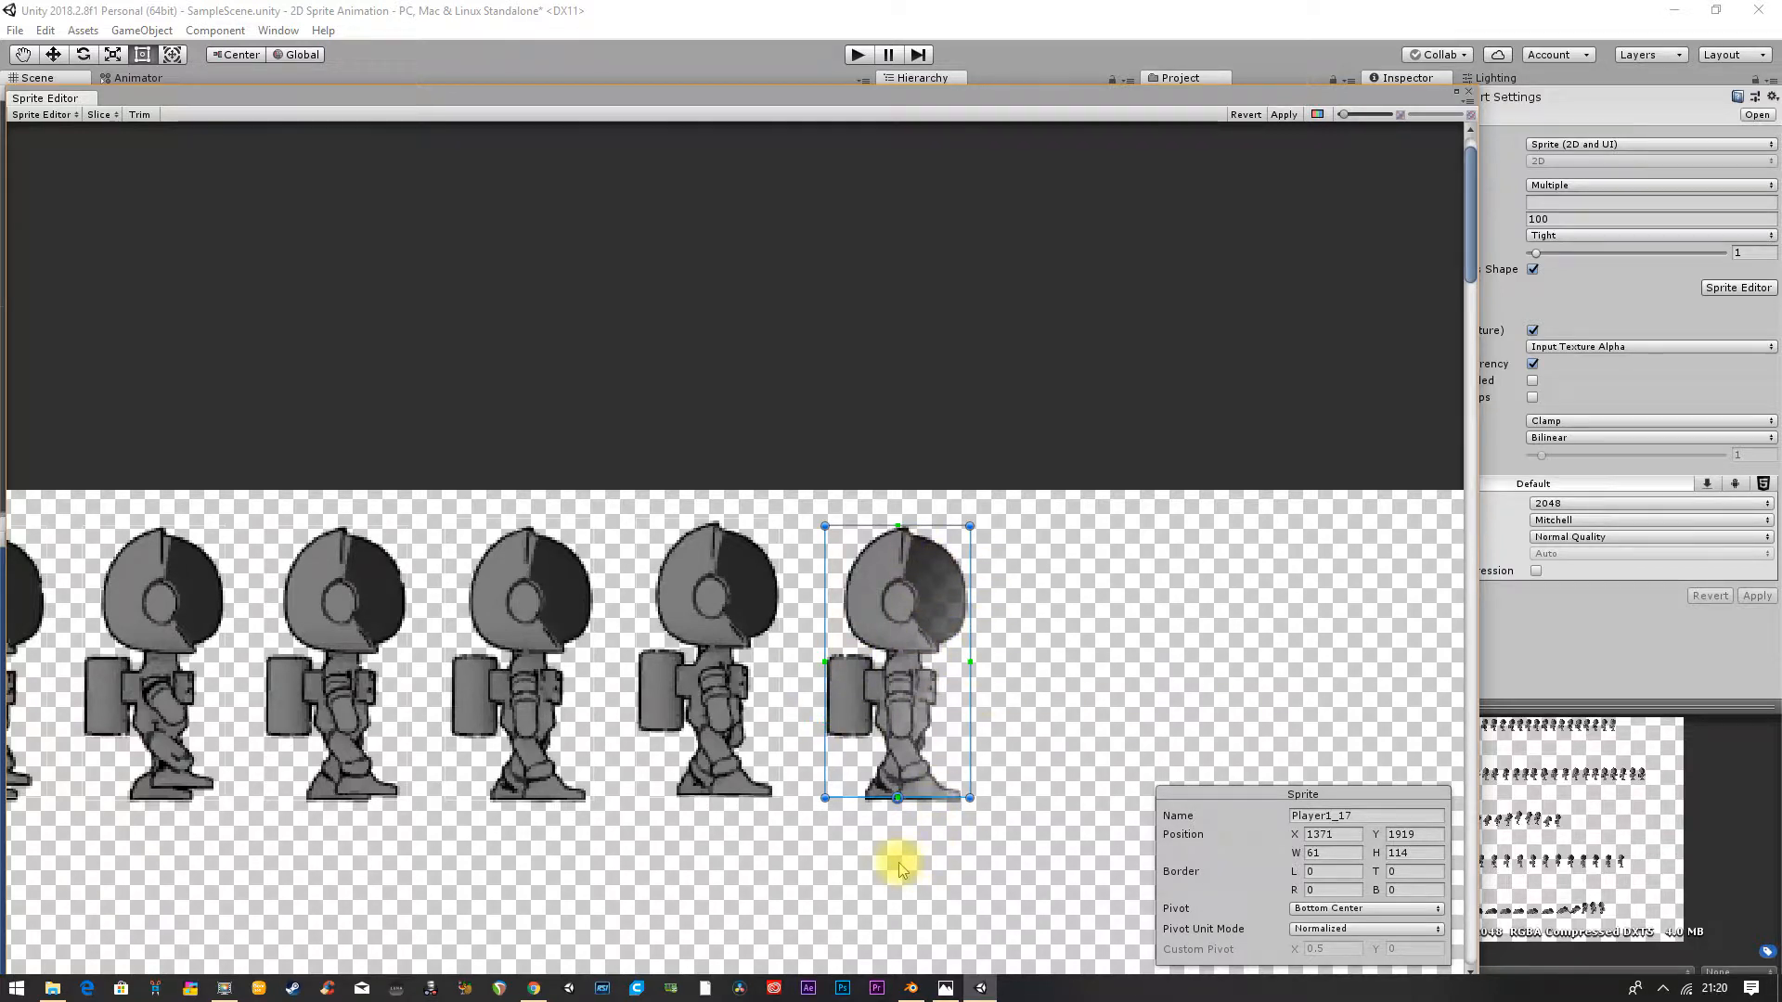
Step: Rename the first sprite in the top row as walk1
{"action": "scroll", "coordinate": [767, 810], "scroll_direction": "down", "scroll_amount": 8}
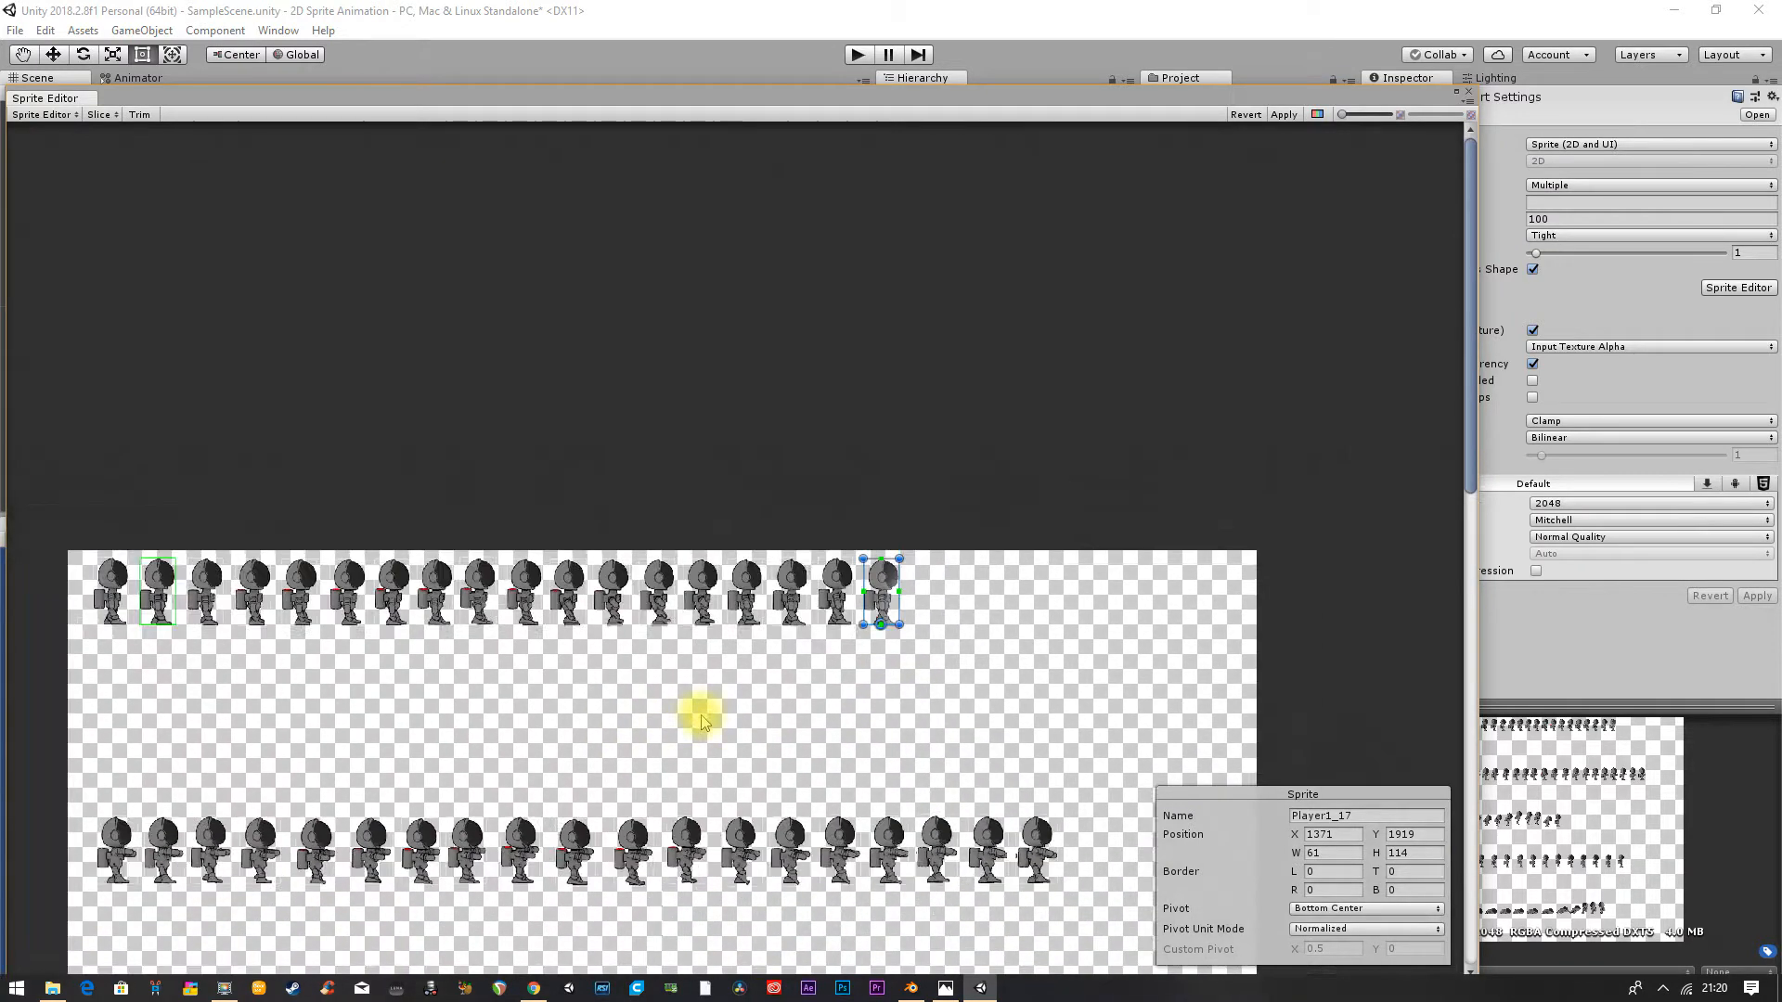
{"action": "middle_click_drag", "start_coordinate": [703, 722], "coordinate": [767, 588]}
{"action": "scroll", "coordinate": [569, 636], "scroll_direction": "up", "scroll_amount": 3}
{"action": "middle_click_drag", "start_coordinate": [569, 636], "coordinate": [925, 744]}
{"action": "left_click", "coordinate": [365, 449]}
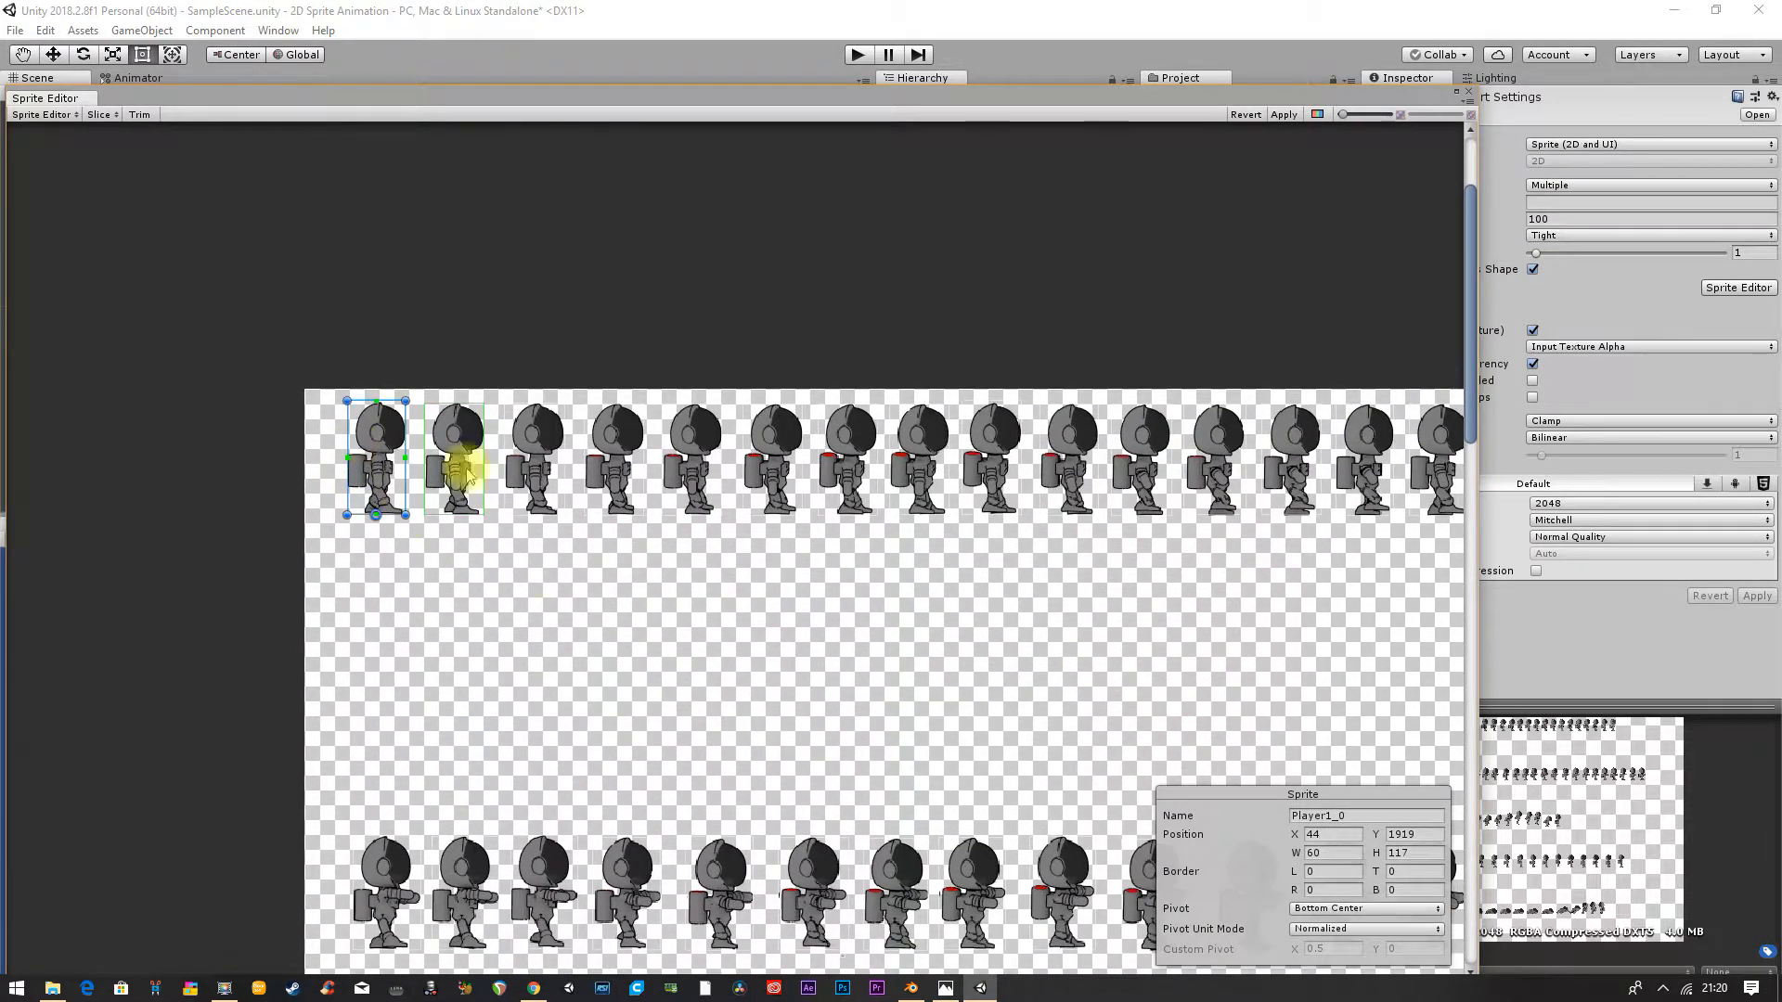
{"action": "left_click", "coordinate": [1355, 816]}
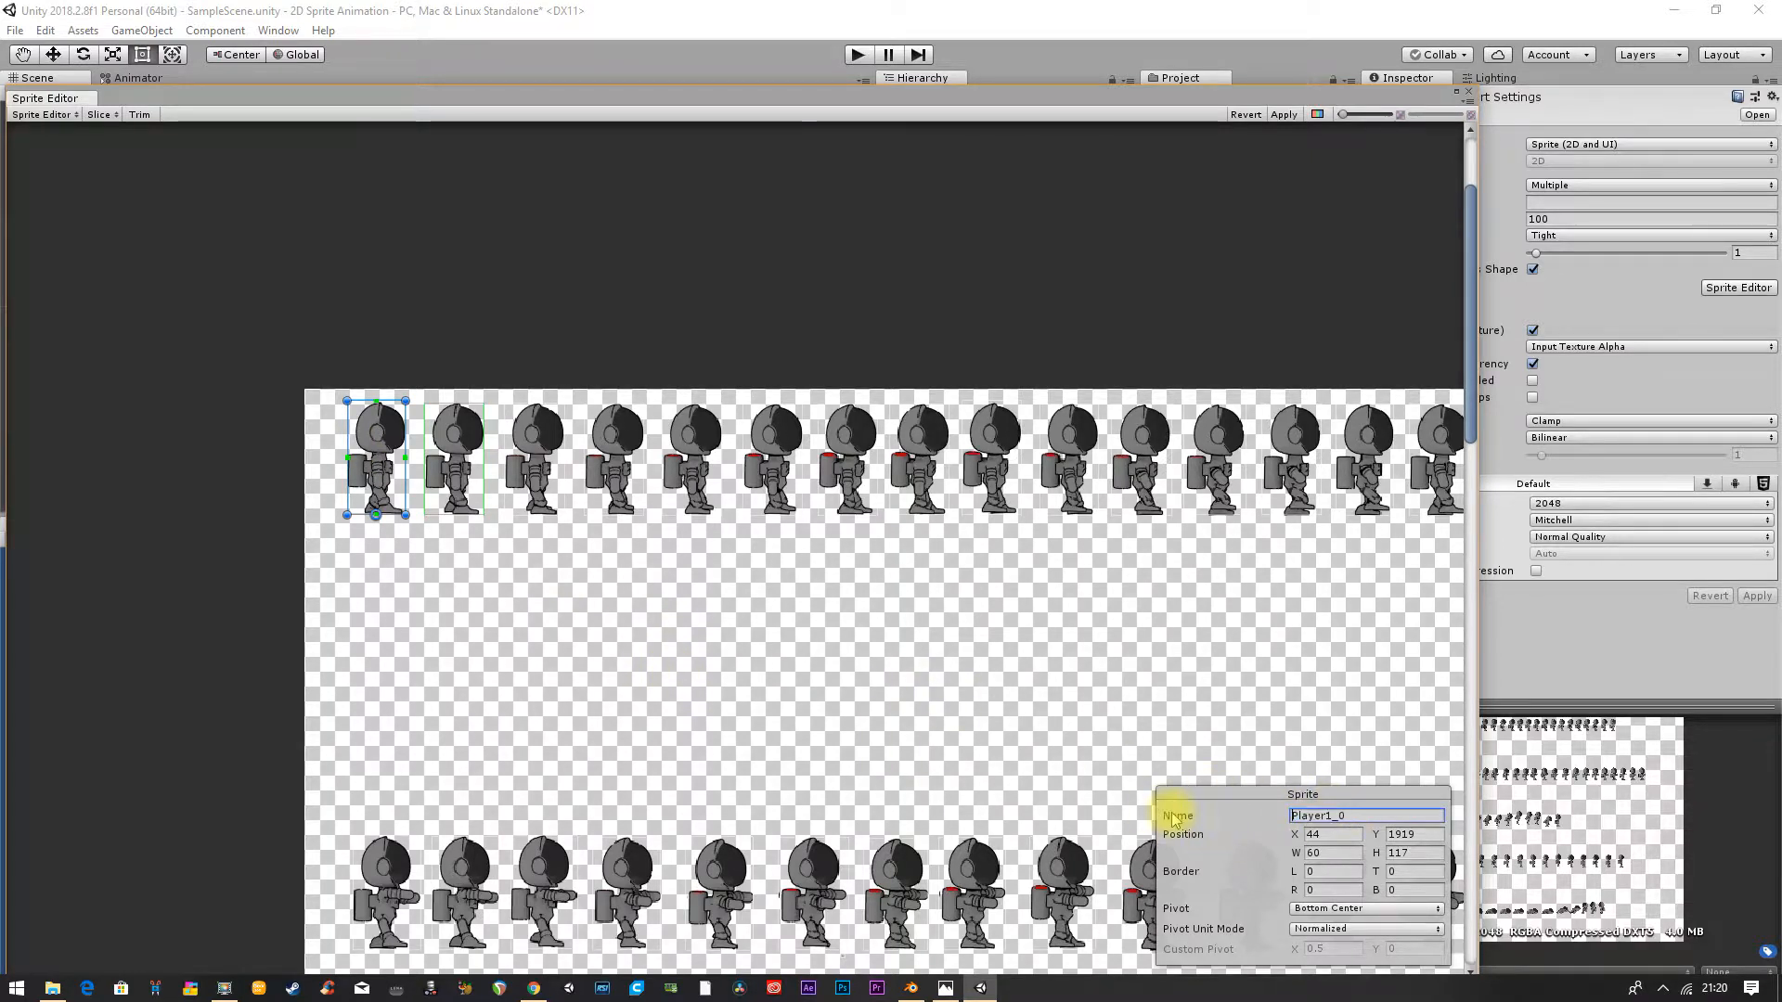
{"action": "left_click_drag", "start_coordinate": [1355, 815], "coordinate": [1191, 814]}
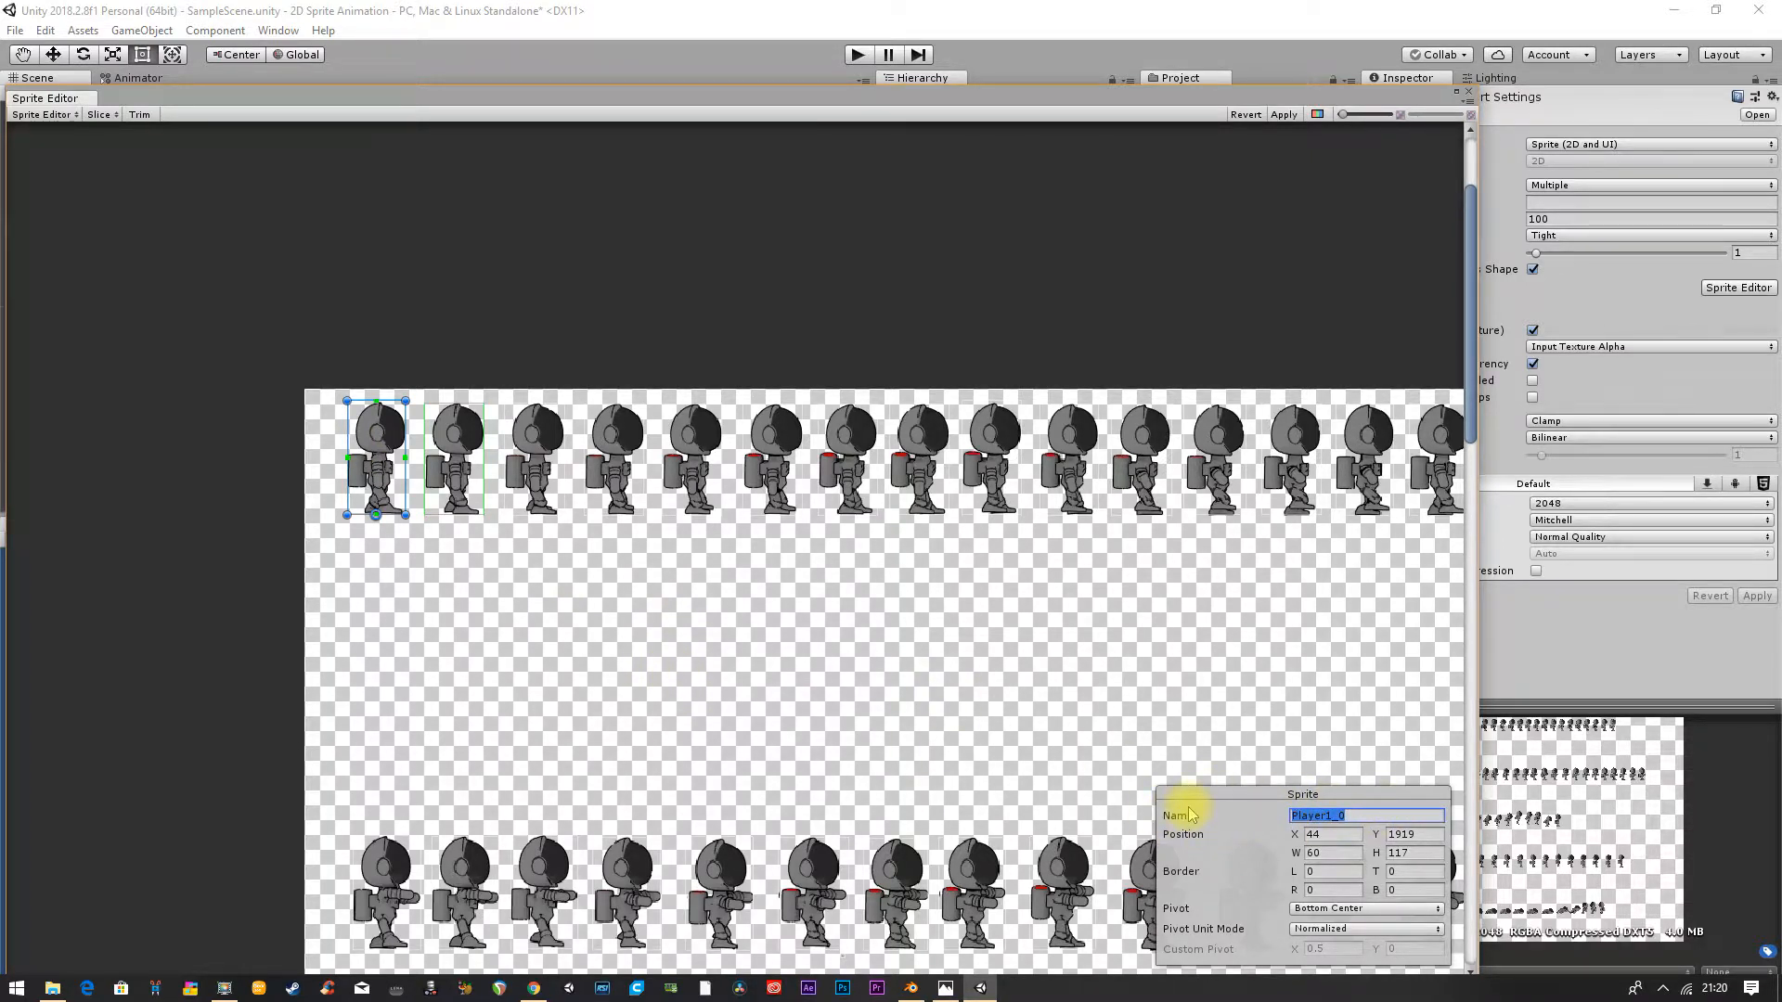
{"action": "type", "text": "walk1"}
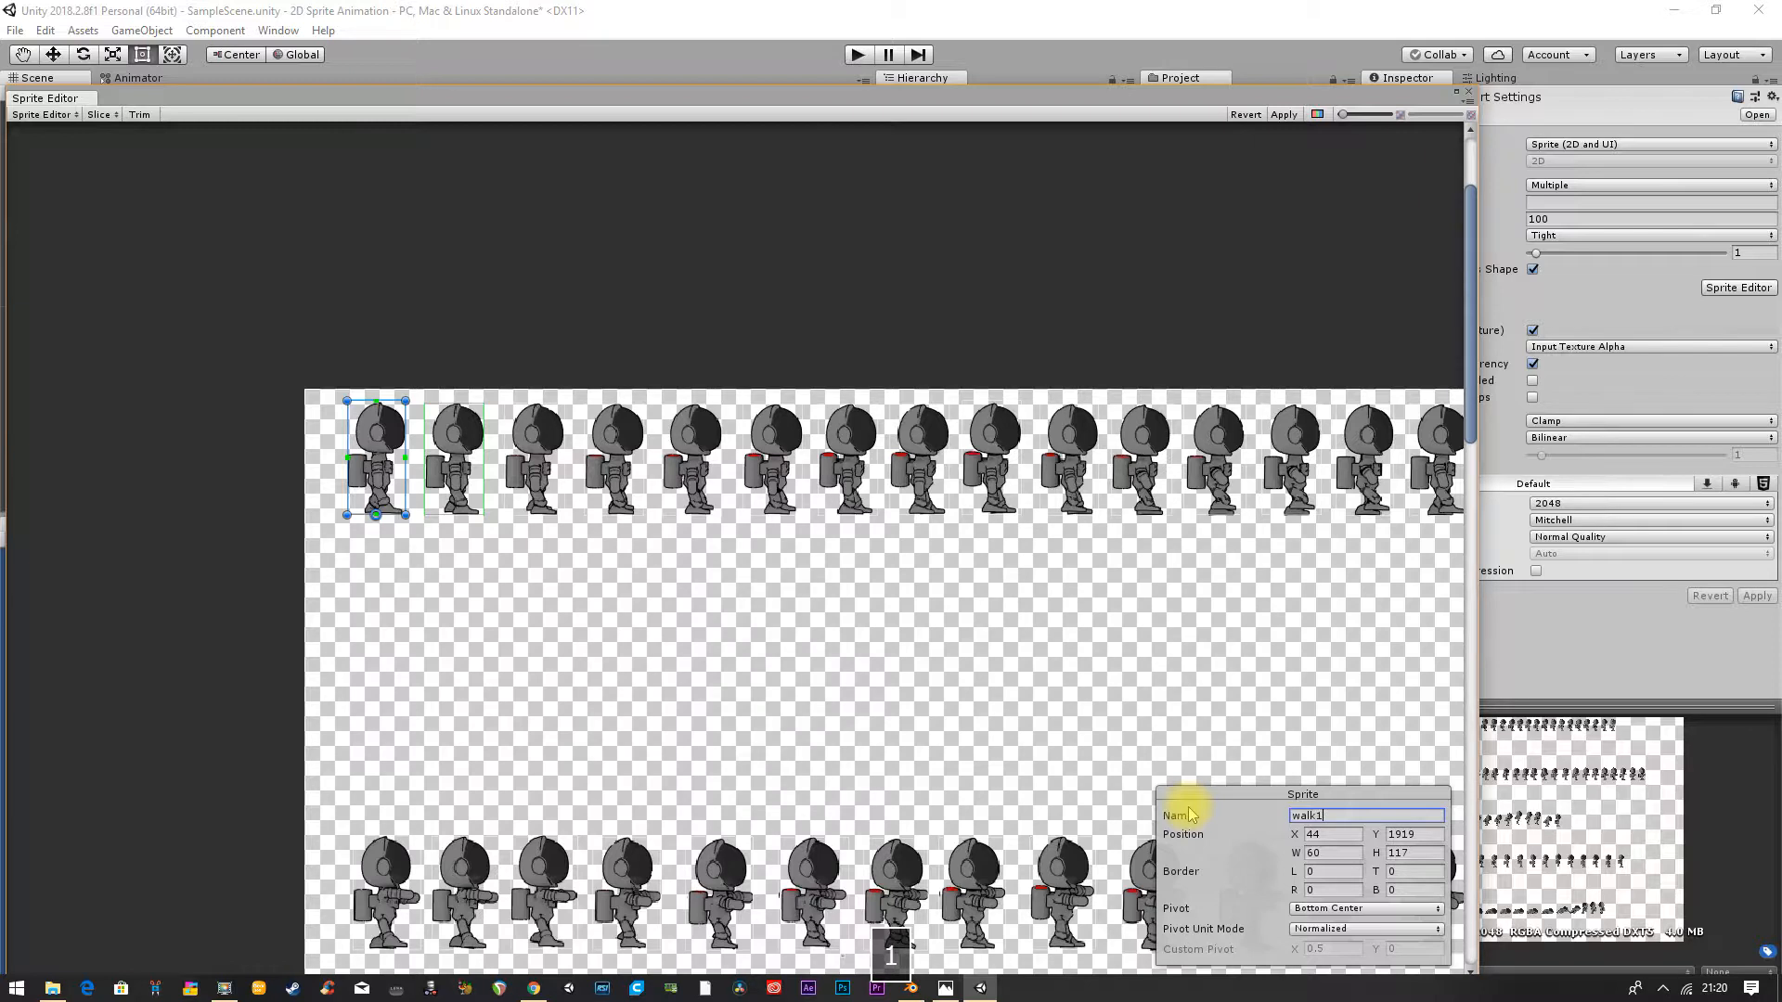
Step: Copy the name walk1 and reuse it to rename the second top-row sprite as walk2
{"action": "left_click_drag", "start_coordinate": [1341, 815], "coordinate": [1178, 821]}
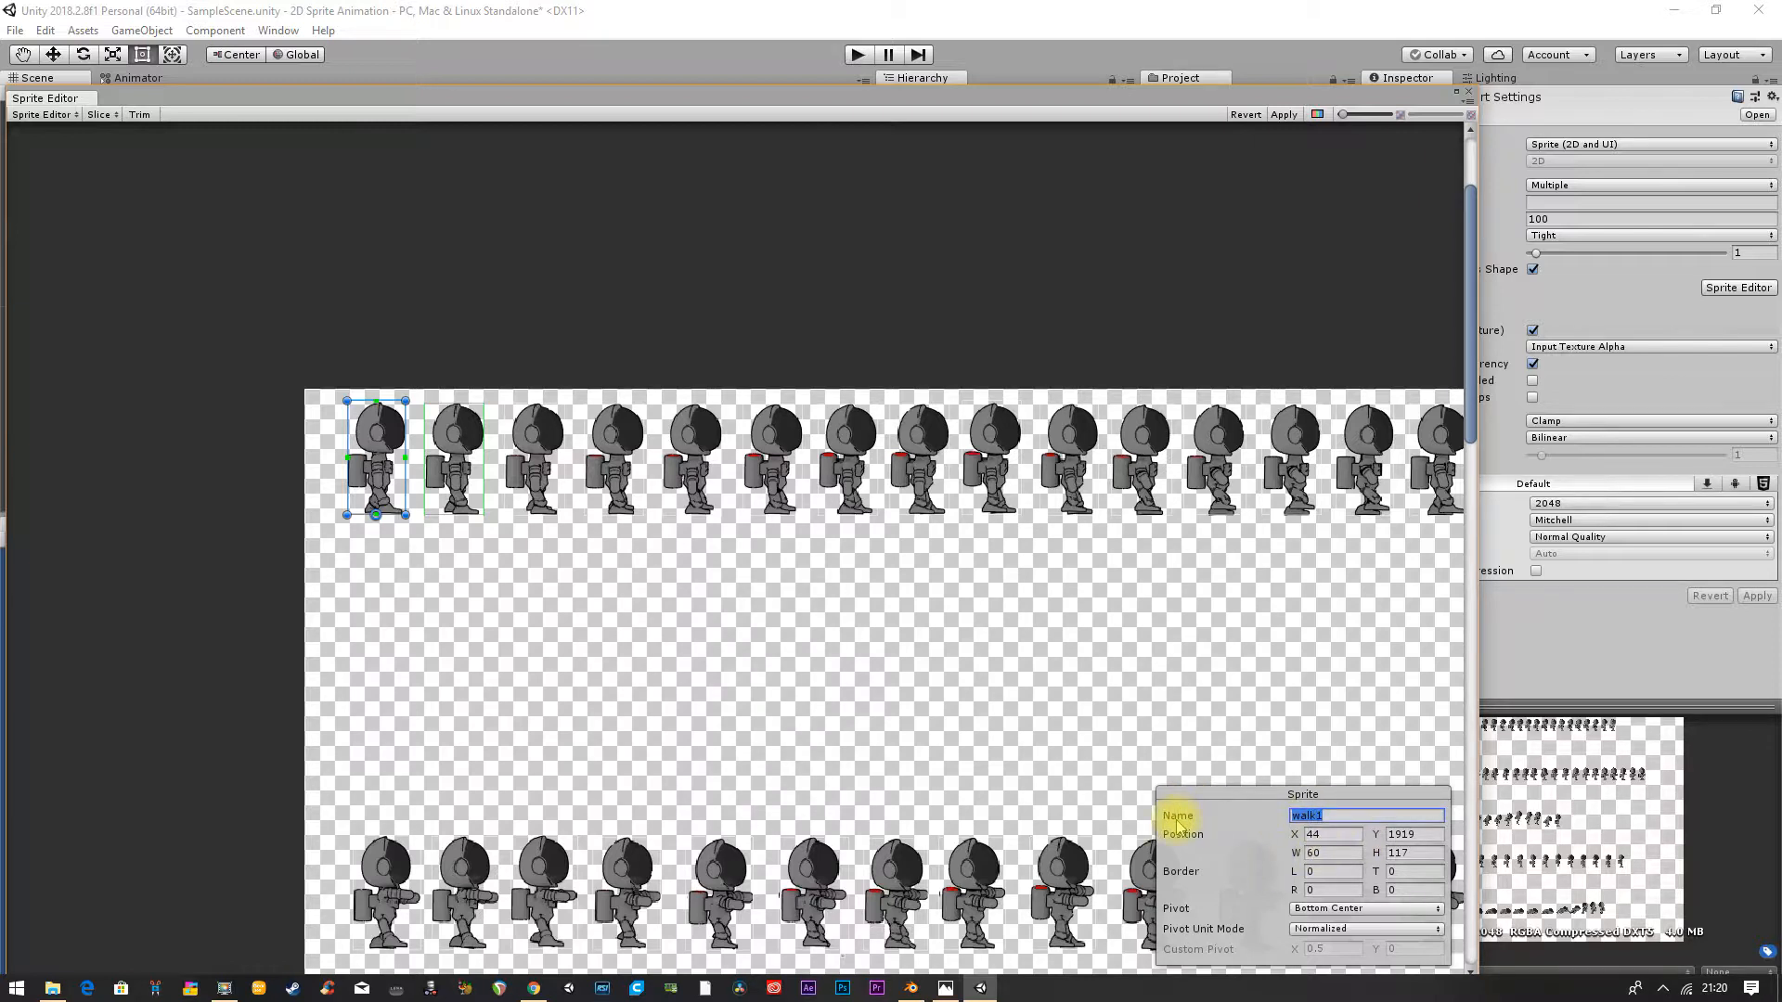
{"action": "key", "text": "ctrl+c"}
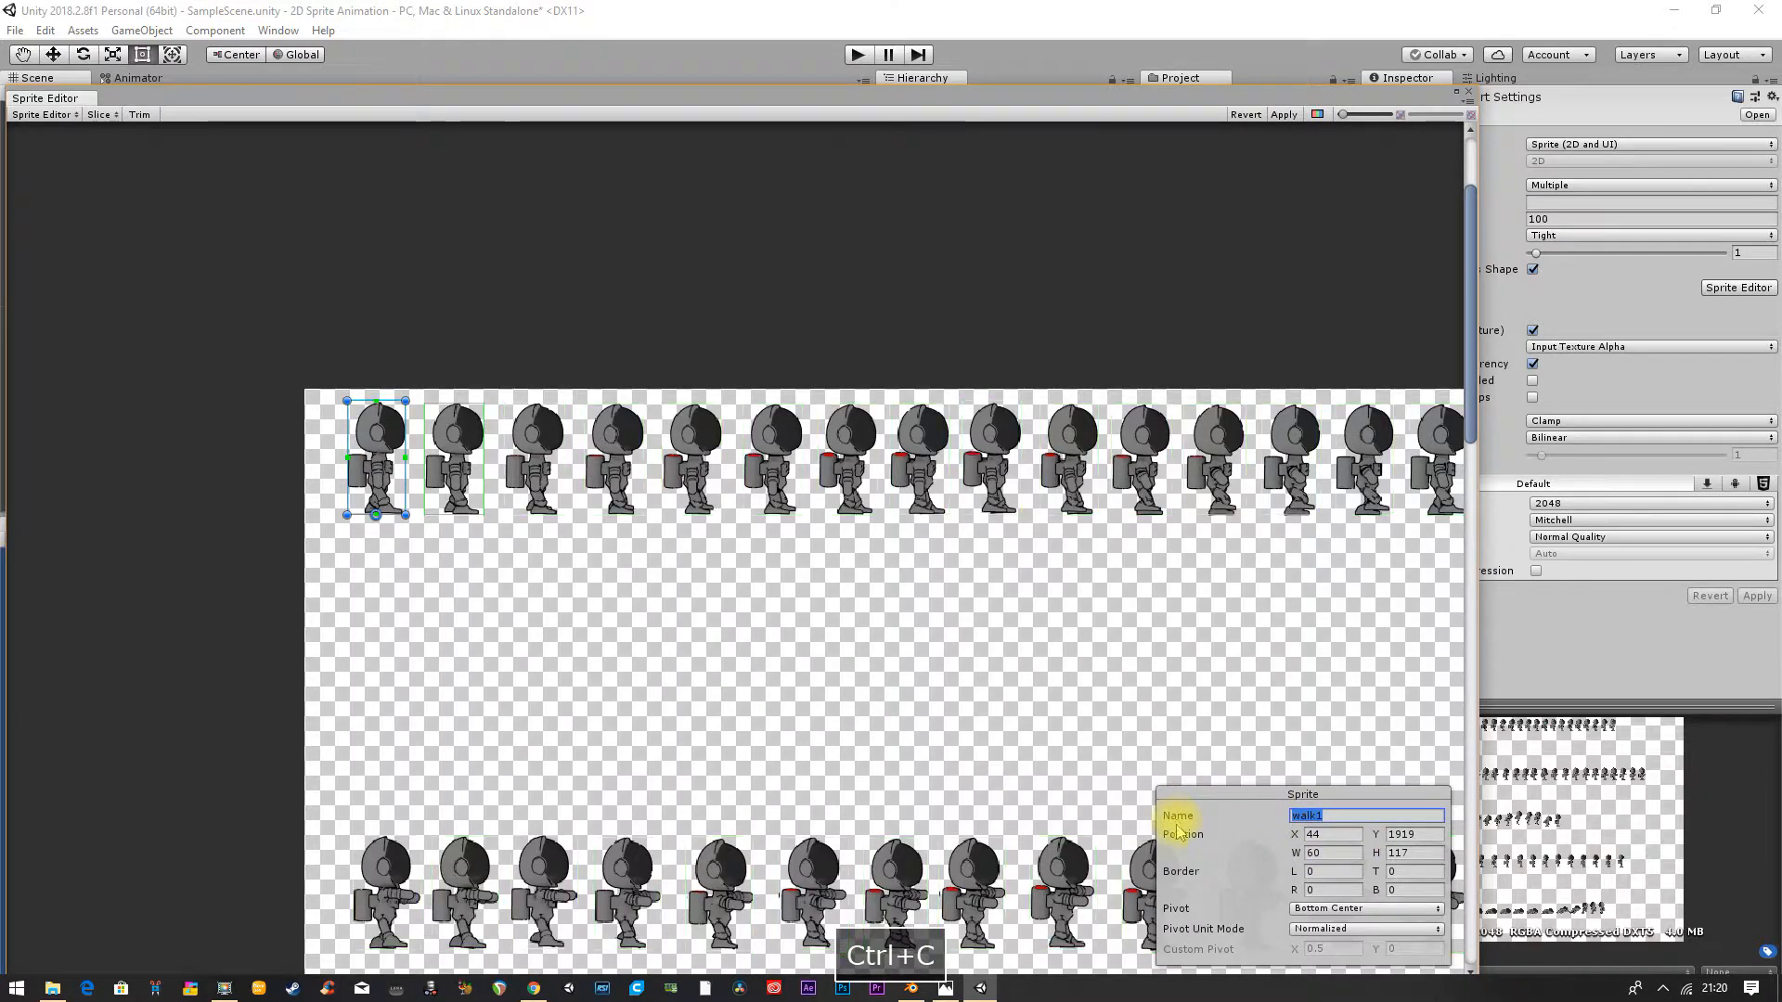
{"action": "left_click", "coordinate": [460, 461]}
{"action": "left_click_drag", "start_coordinate": [1374, 816], "coordinate": [1234, 820]}
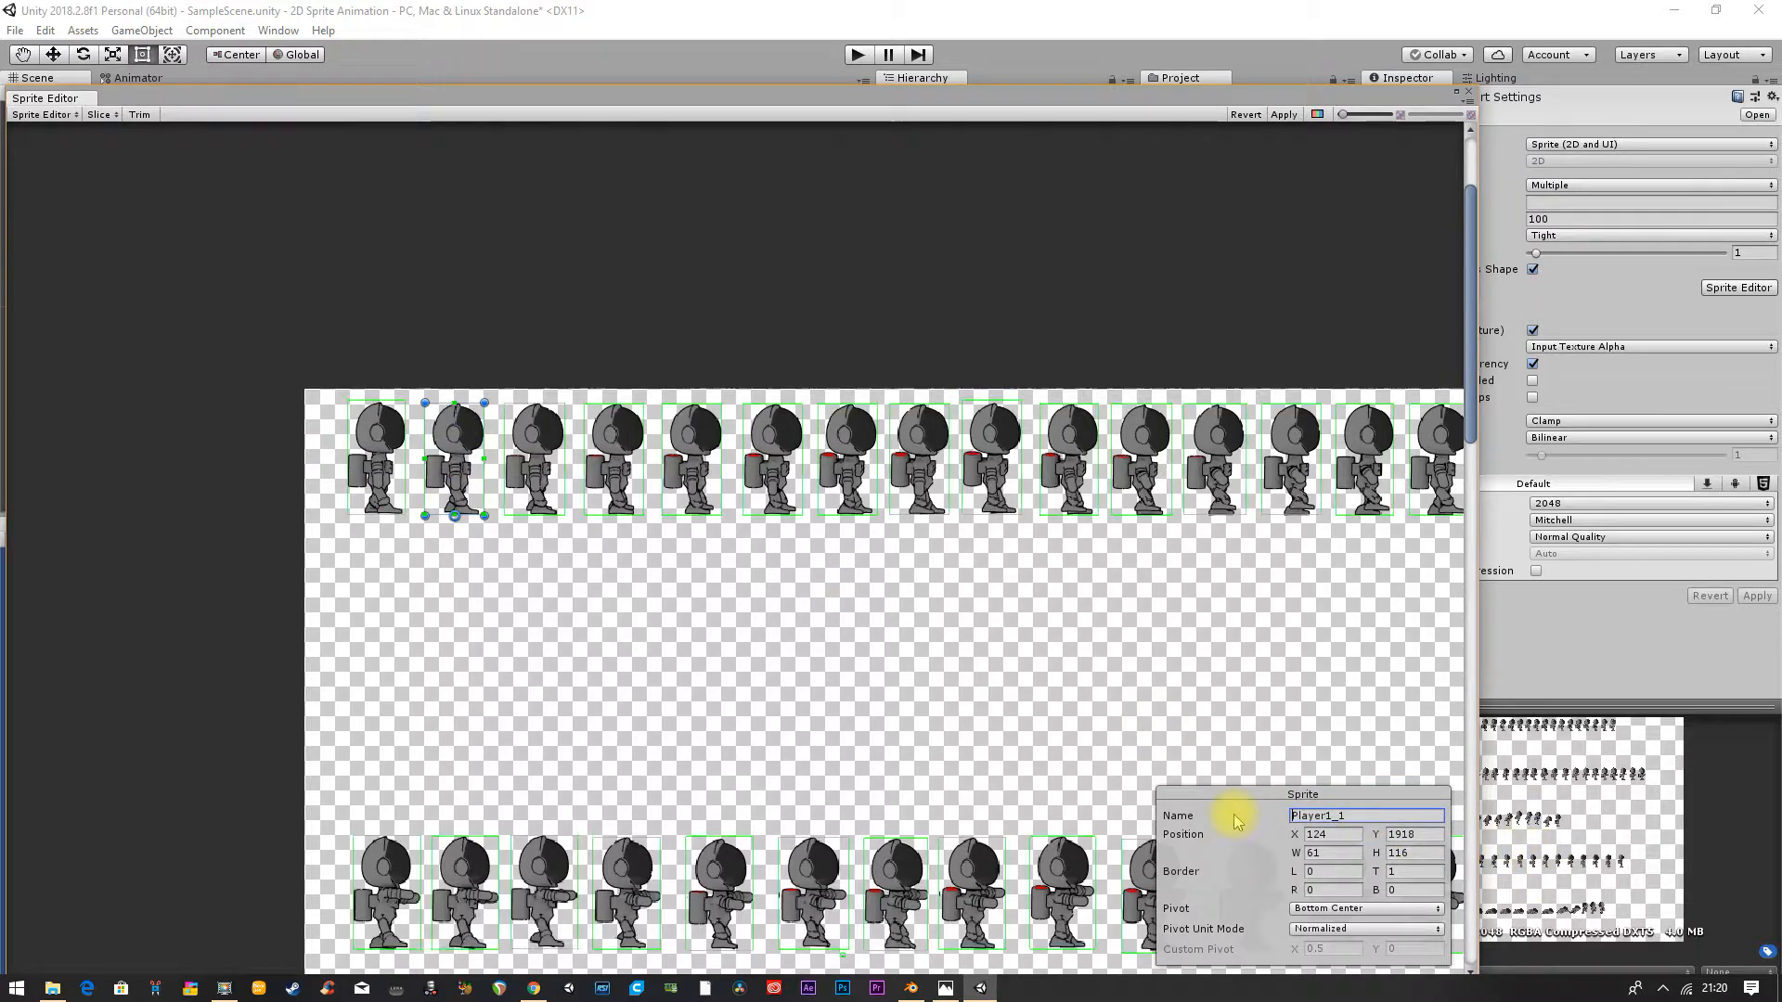
{"action": "key", "text": "ctrl+v"}
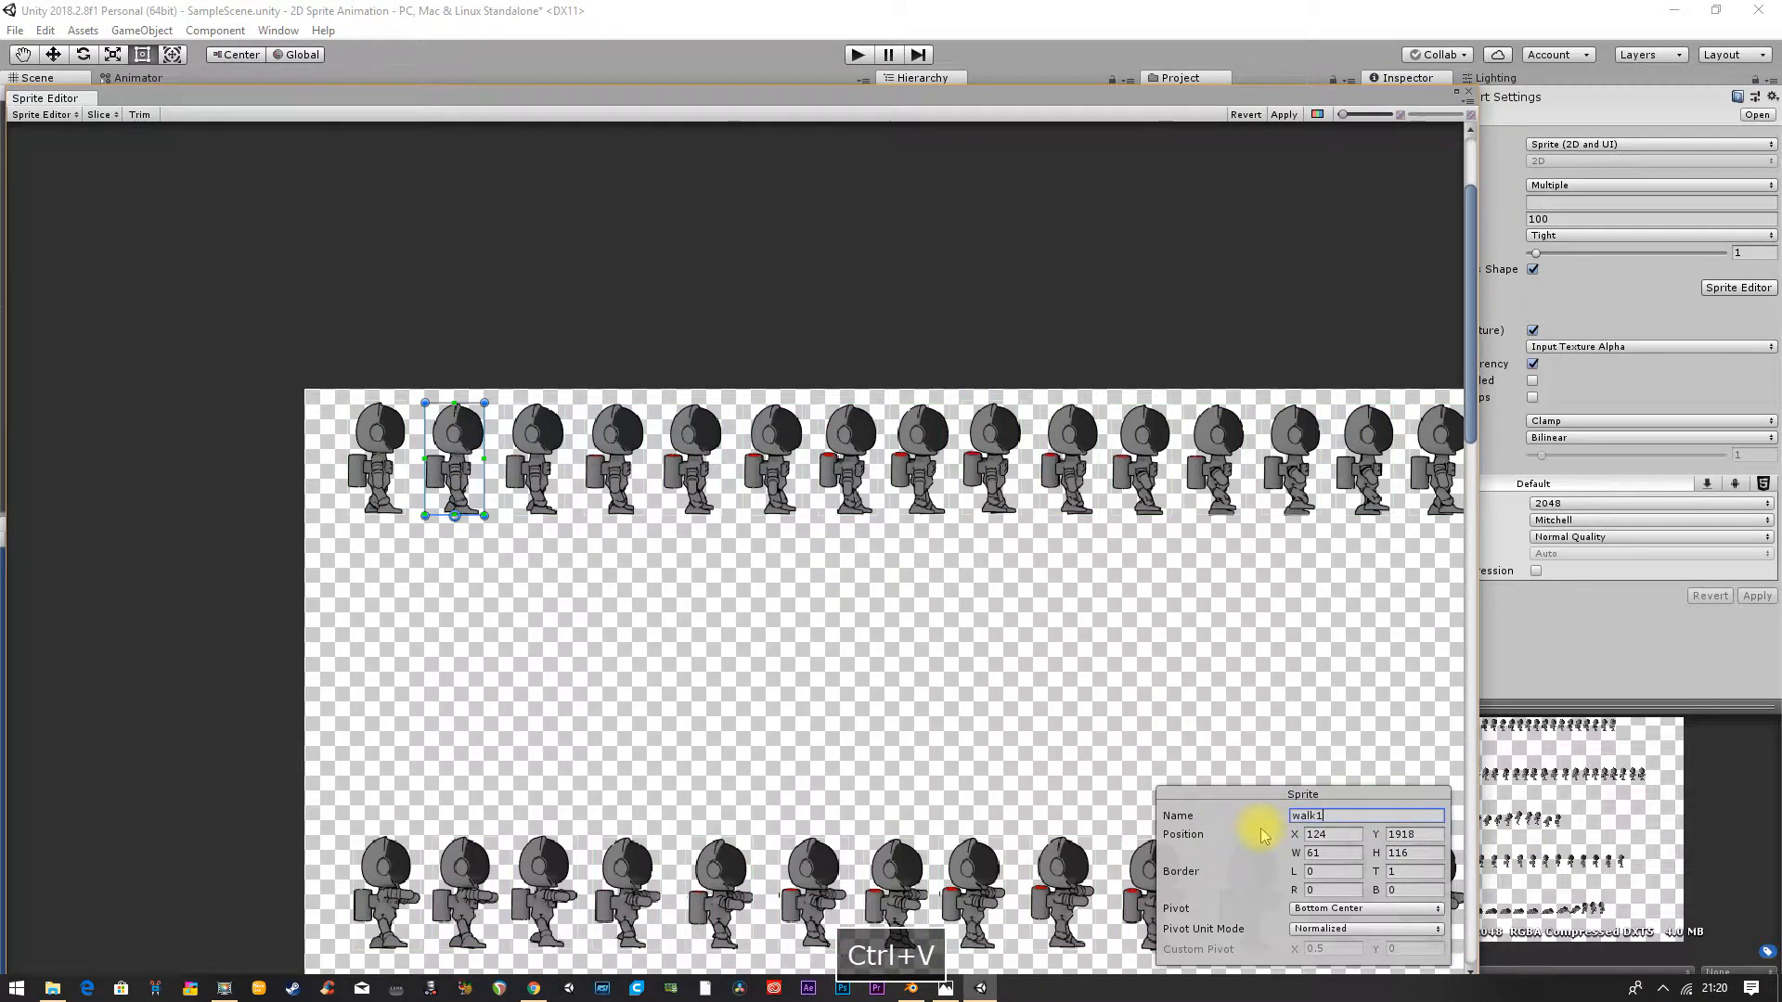
{"action": "key", "text": "BackSpace"}
{"action": "type", "text": "2"}
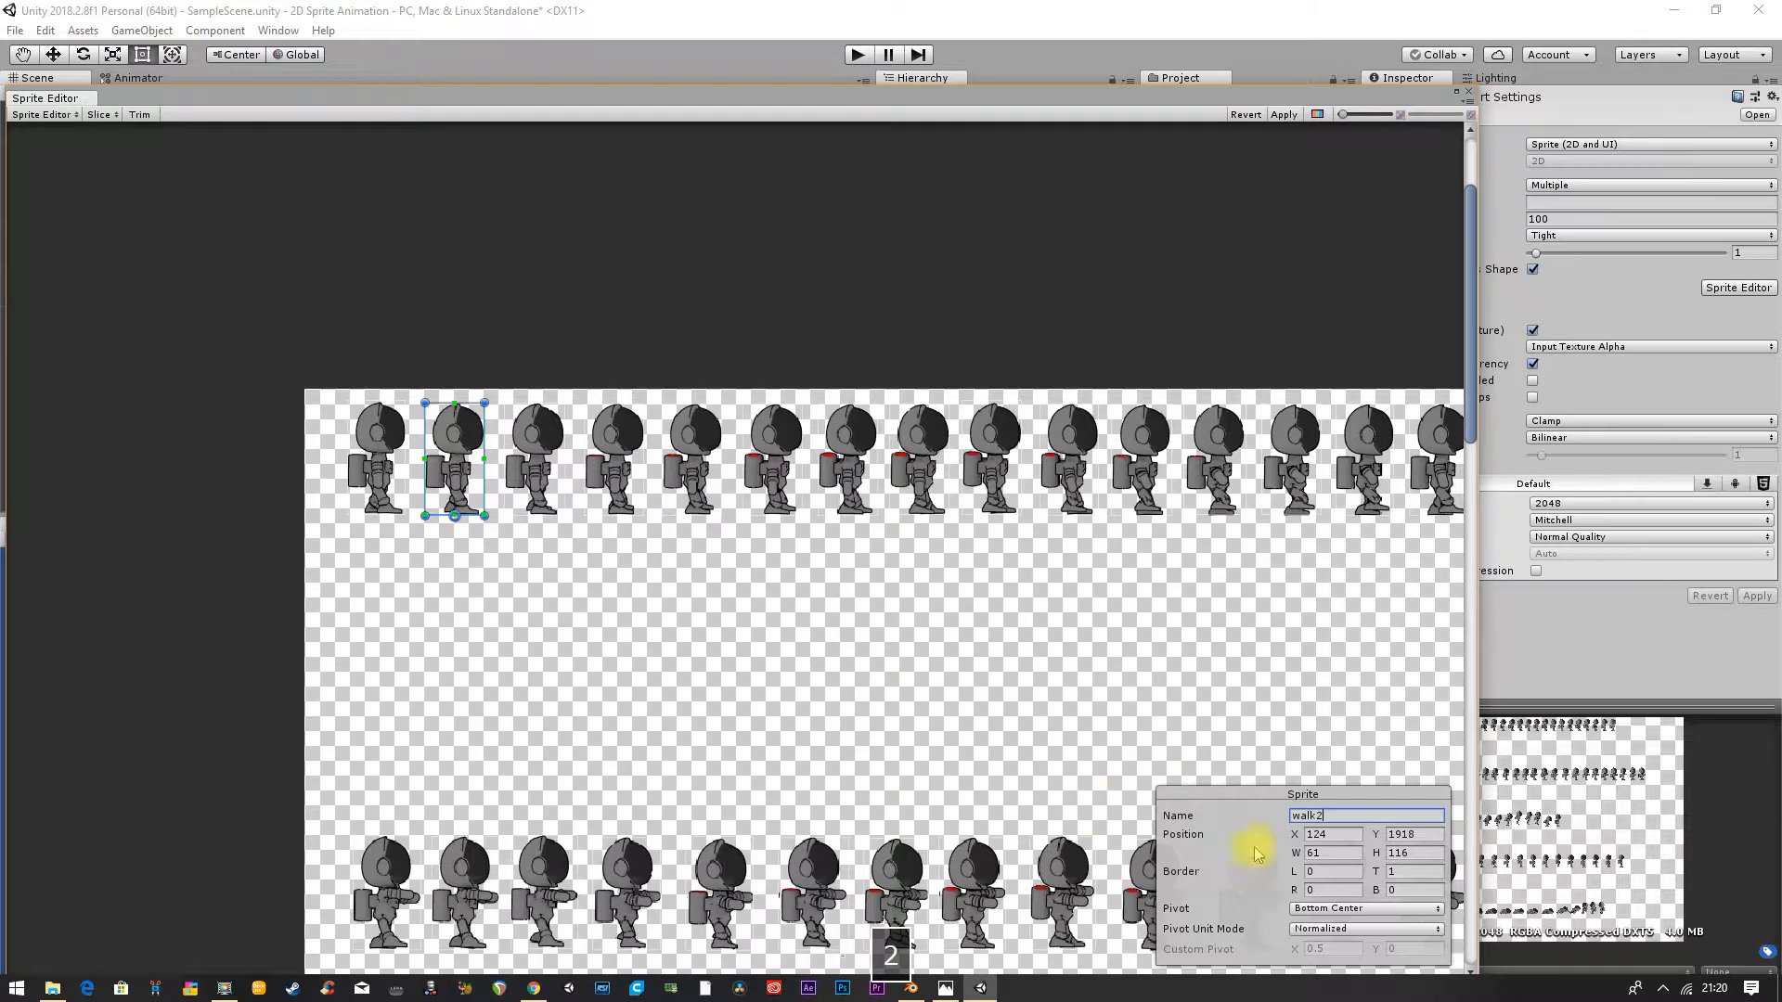
{"action": "left_click", "coordinate": [545, 462]}
{"action": "left_click", "coordinate": [445, 453]}
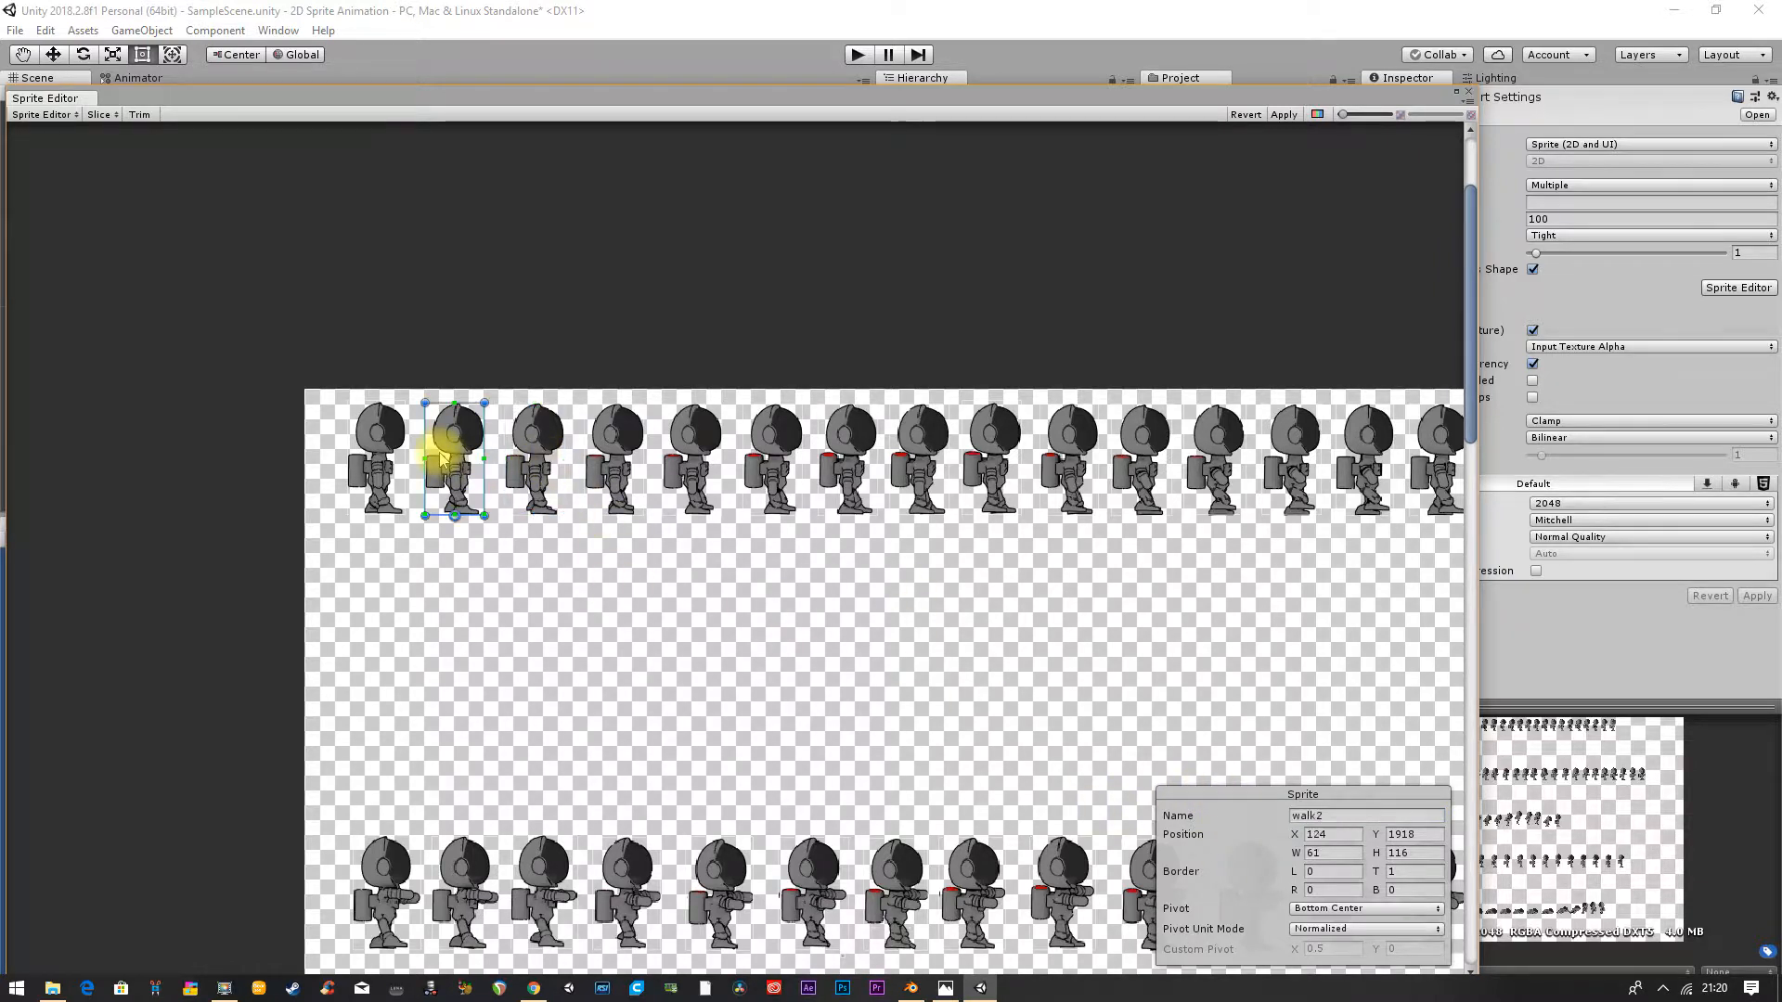
{"action": "left_click", "coordinate": [399, 453]}
{"action": "left_click", "coordinate": [447, 441]}
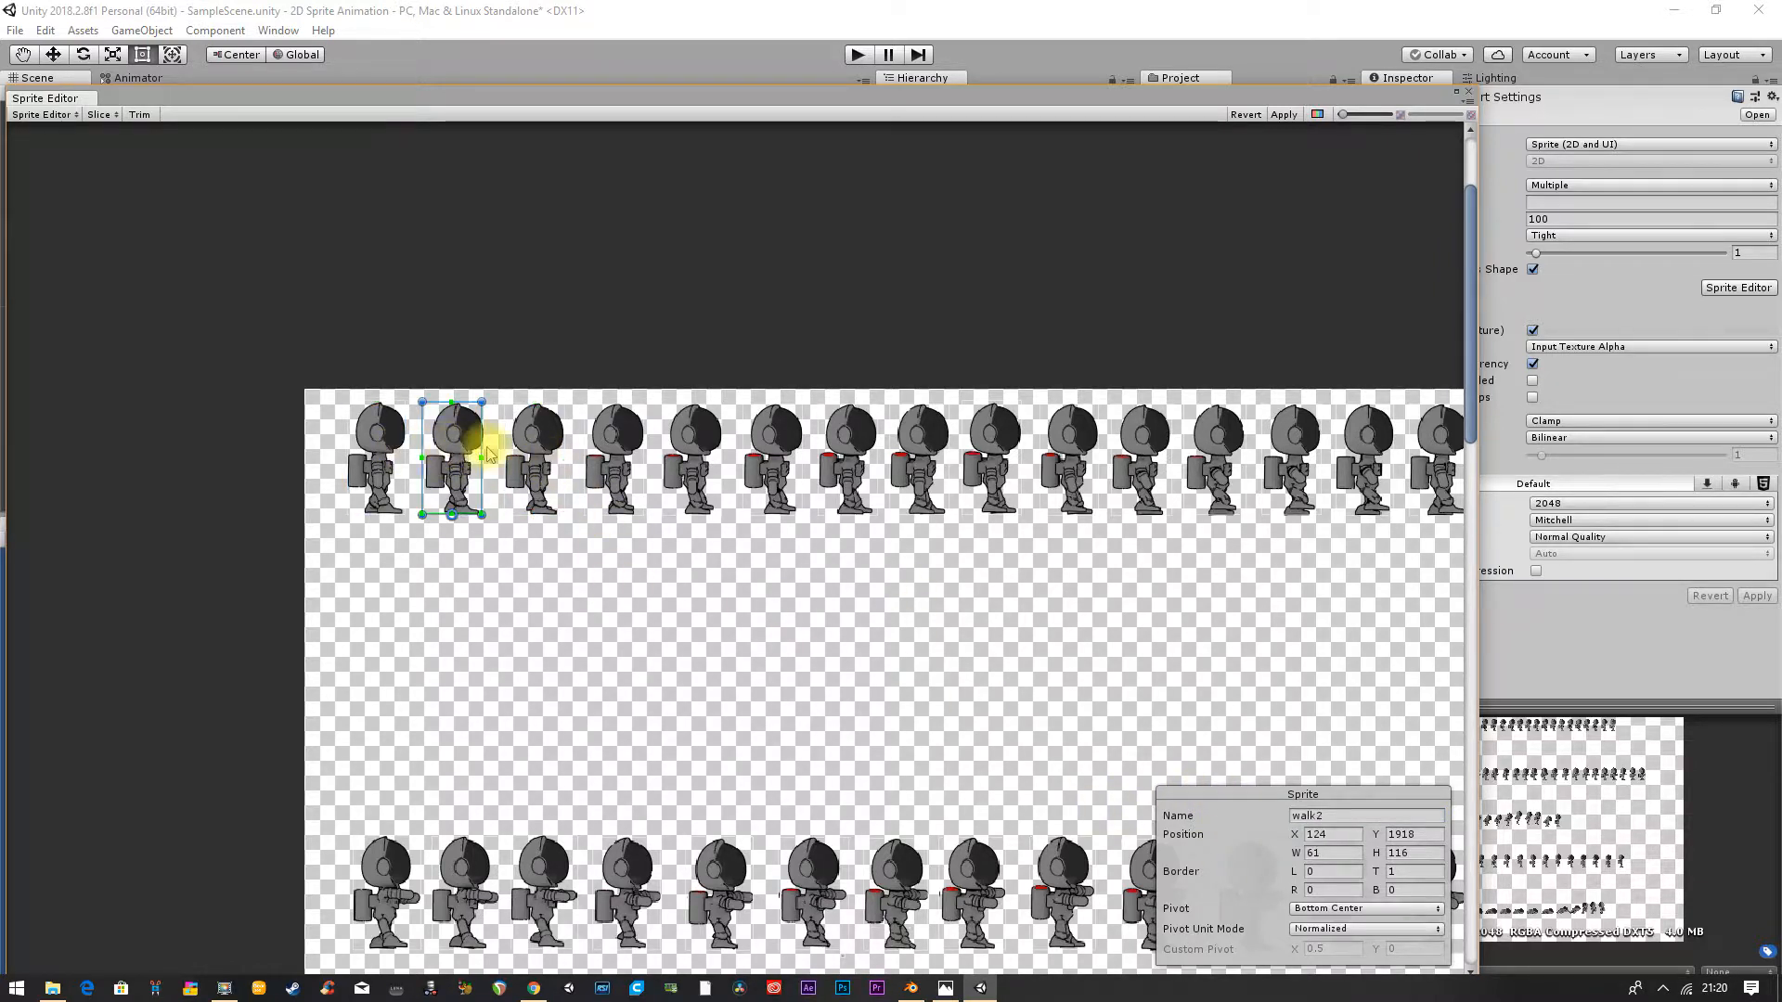
Step: Rename the third sprite in the top row as walk3, reusing the copied name
{"action": "left_click", "coordinate": [526, 456]}
{"action": "left_click", "coordinate": [1355, 815]}
{"action": "key", "text": "ctrl+v"}
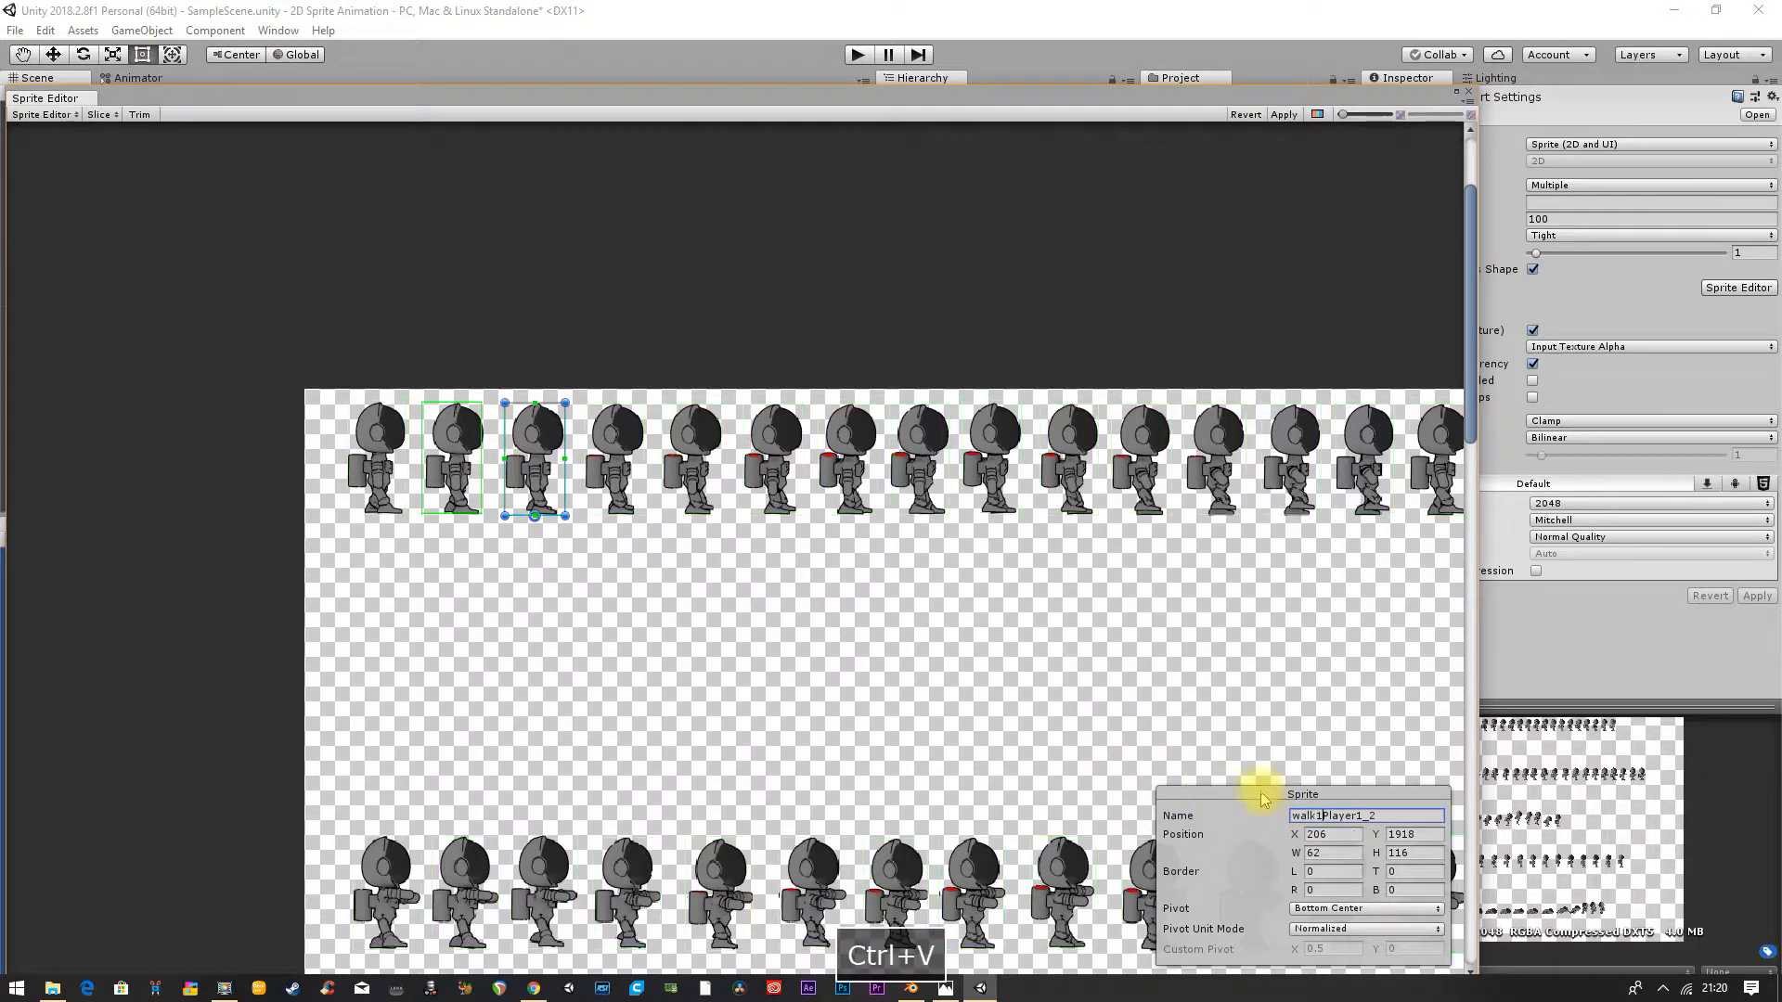
{"action": "left_click_drag", "start_coordinate": [1411, 816], "coordinate": [1331, 807]}
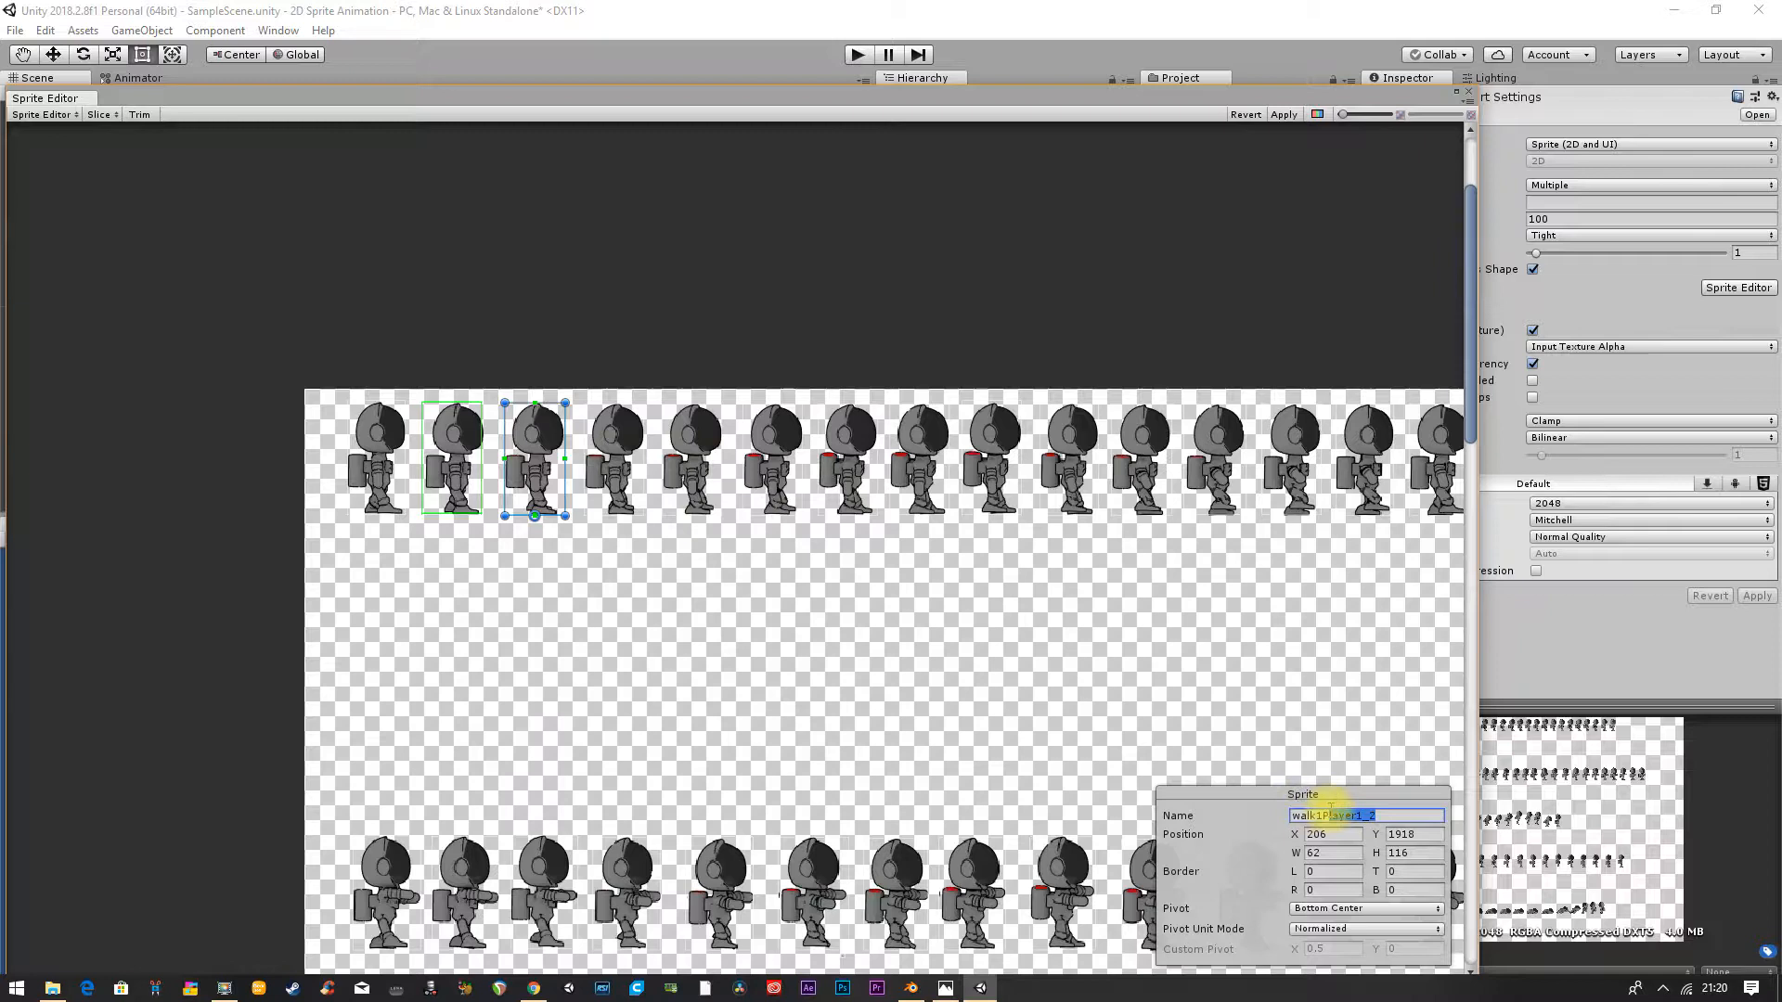
{"action": "key", "text": "BackSpace"}
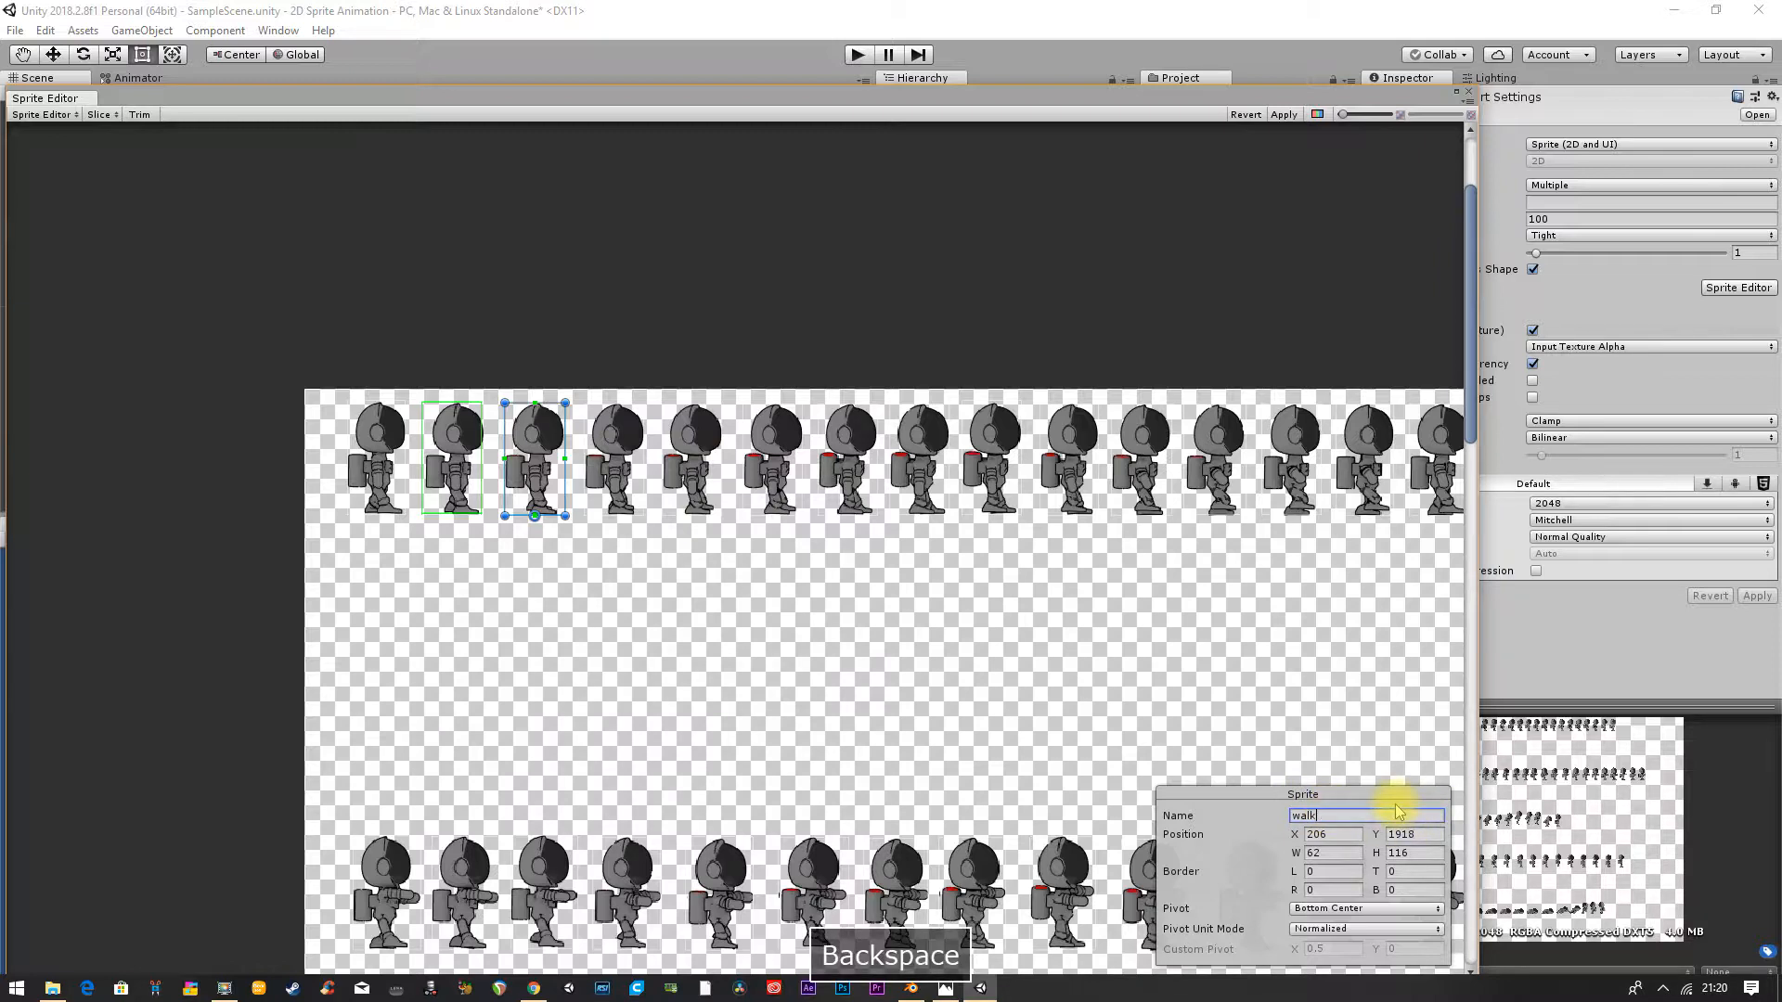
{"action": "type", "text": "3"}
{"action": "key", "text": "Return"}
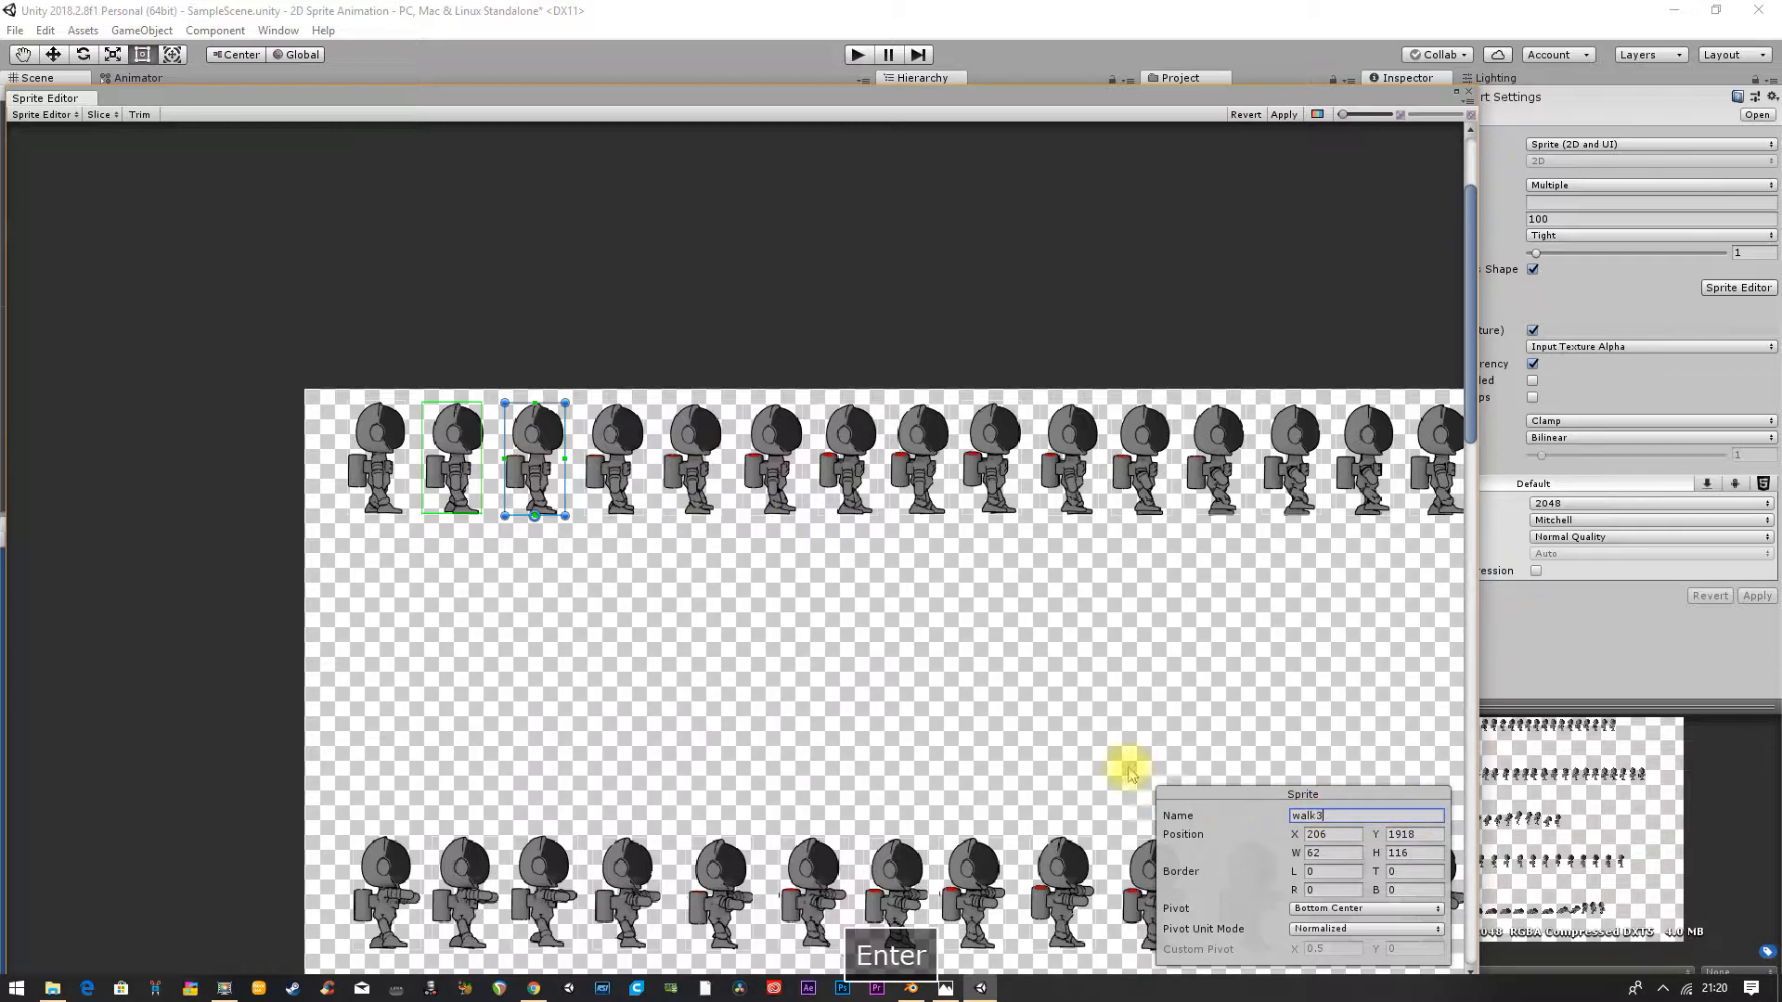
Step: Rename the fourth sprite in the top row as walk4, reusing the copied name walk1
{"action": "left_click", "coordinate": [597, 466]}
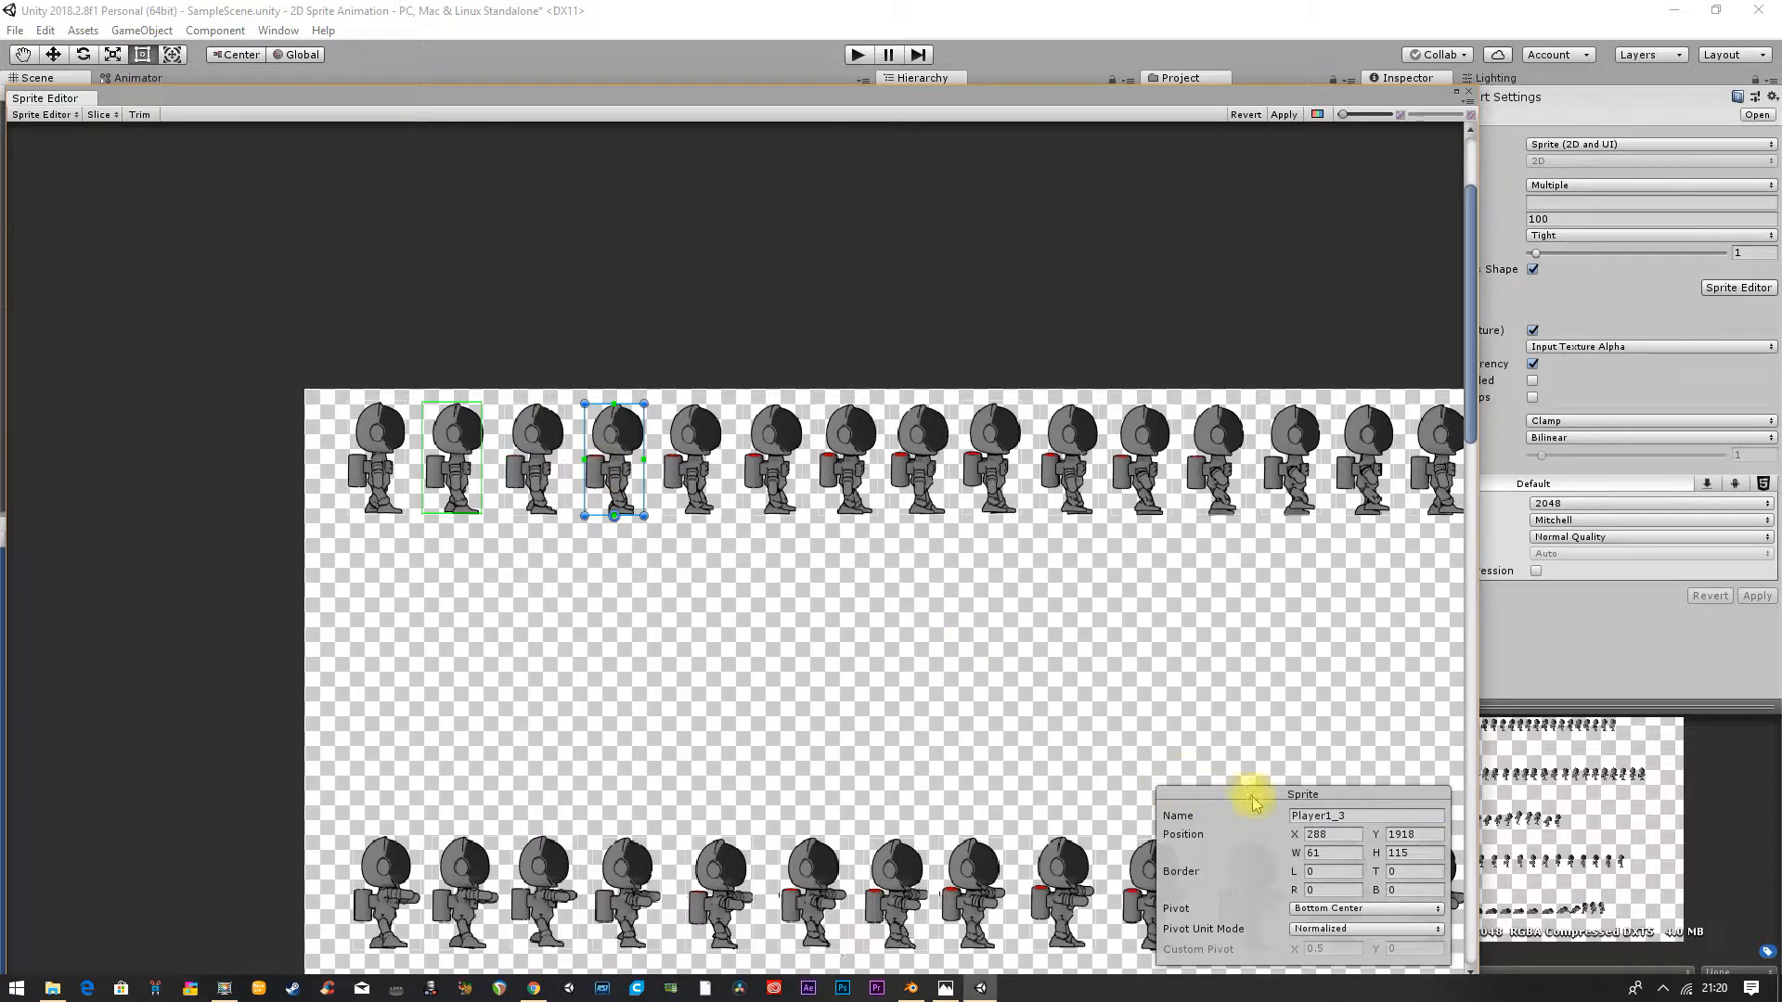
{"action": "left_click", "coordinate": [1365, 815]}
{"action": "left_click_drag", "start_coordinate": [1362, 815], "coordinate": [1259, 813]}
{"action": "key", "text": "ctrl+v"}
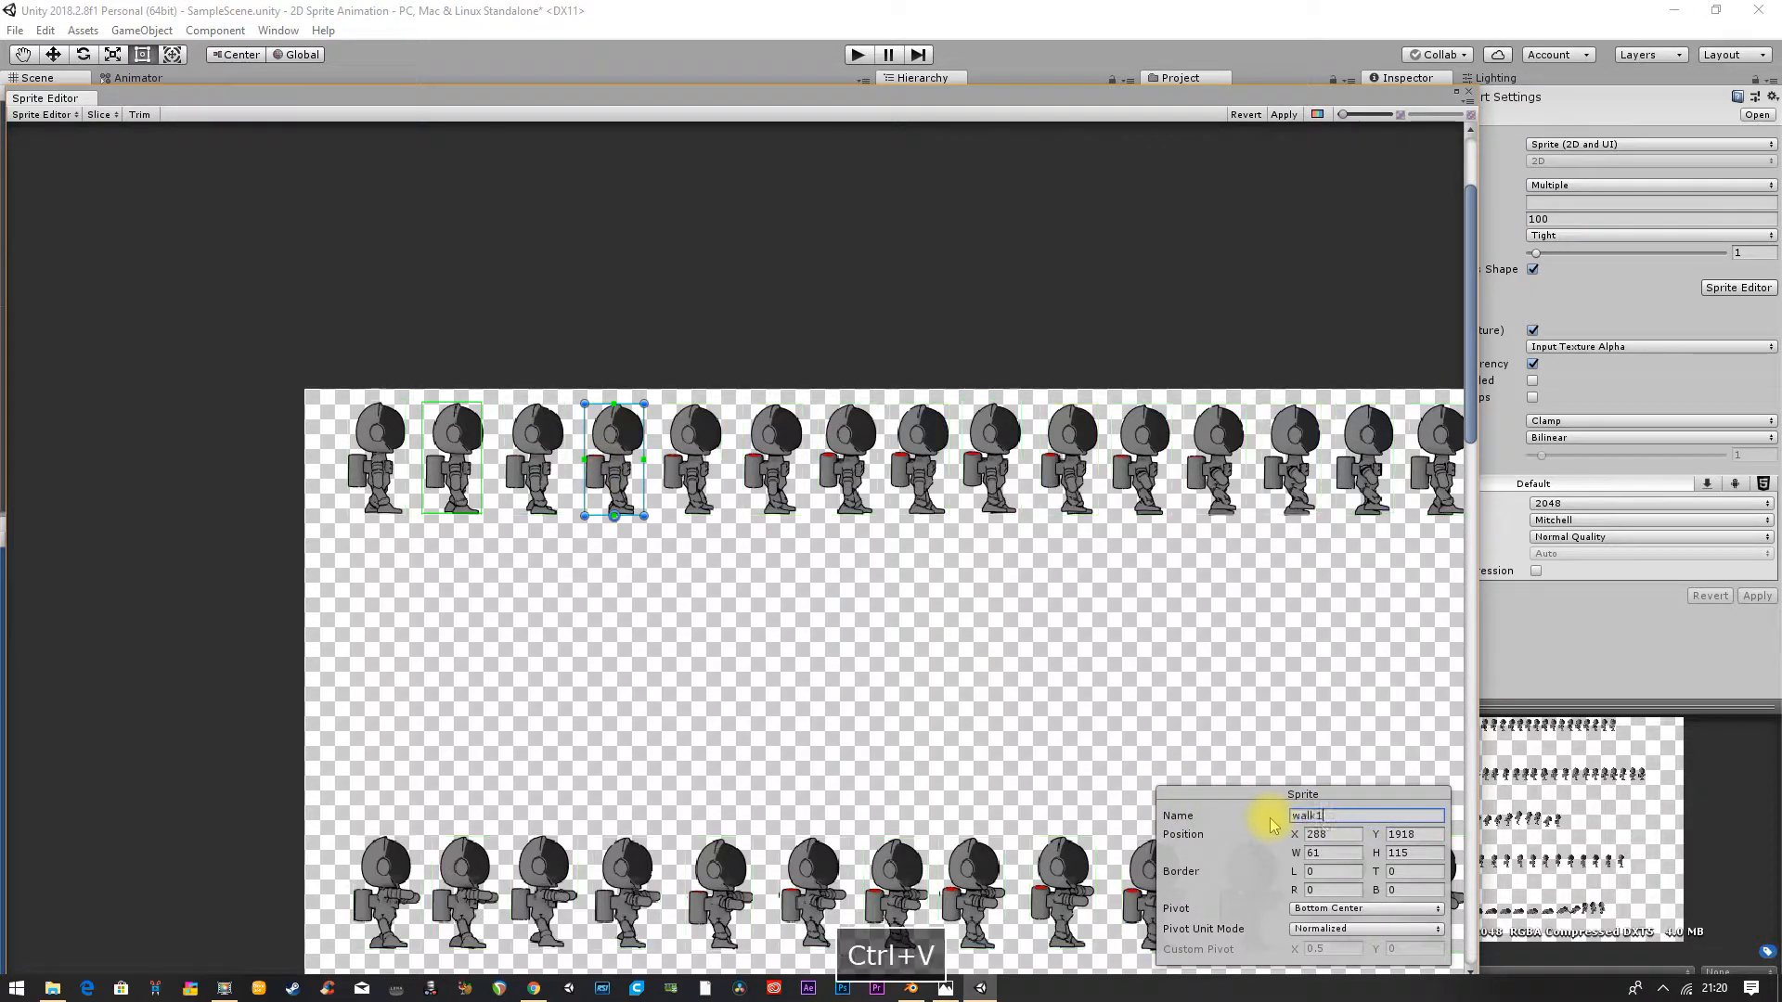
{"action": "key", "text": "BackSpace"}
{"action": "type", "text": "4"}
{"action": "key", "text": "Return"}
Step: Rename the fifth sprite in the top row as walk5, reusing the copied name
{"action": "left_click", "coordinate": [699, 461]}
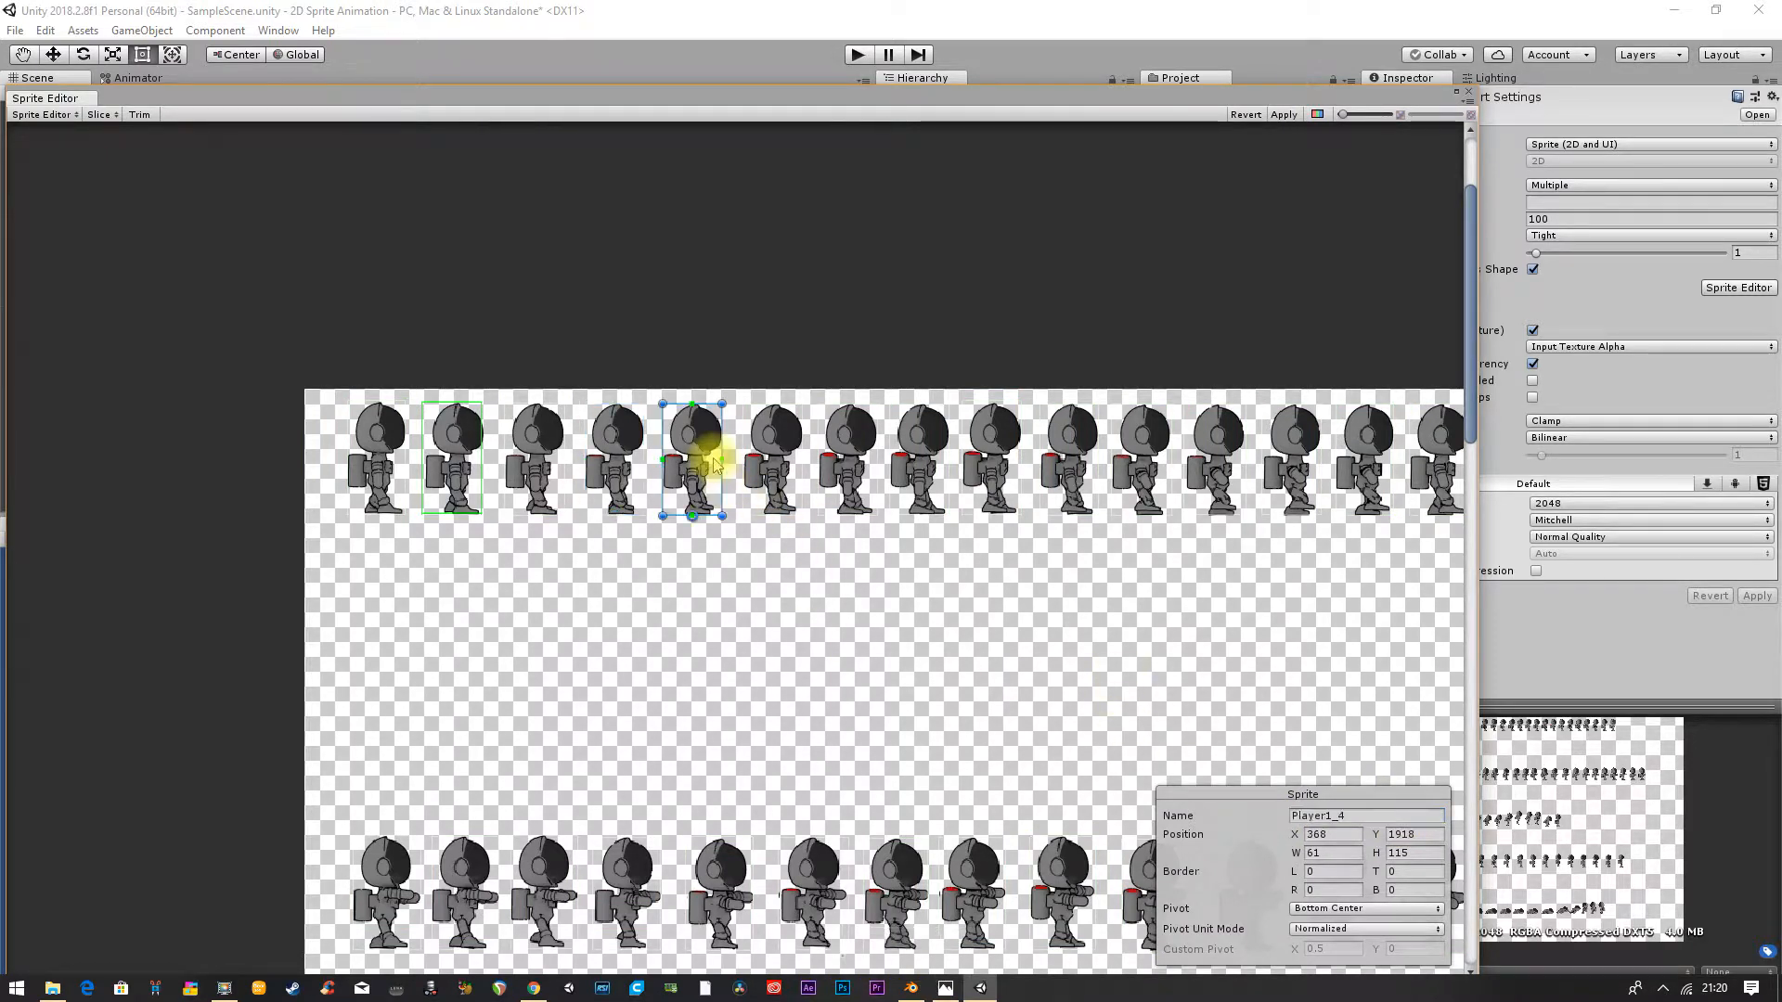
{"action": "left_click", "coordinate": [1372, 817]}
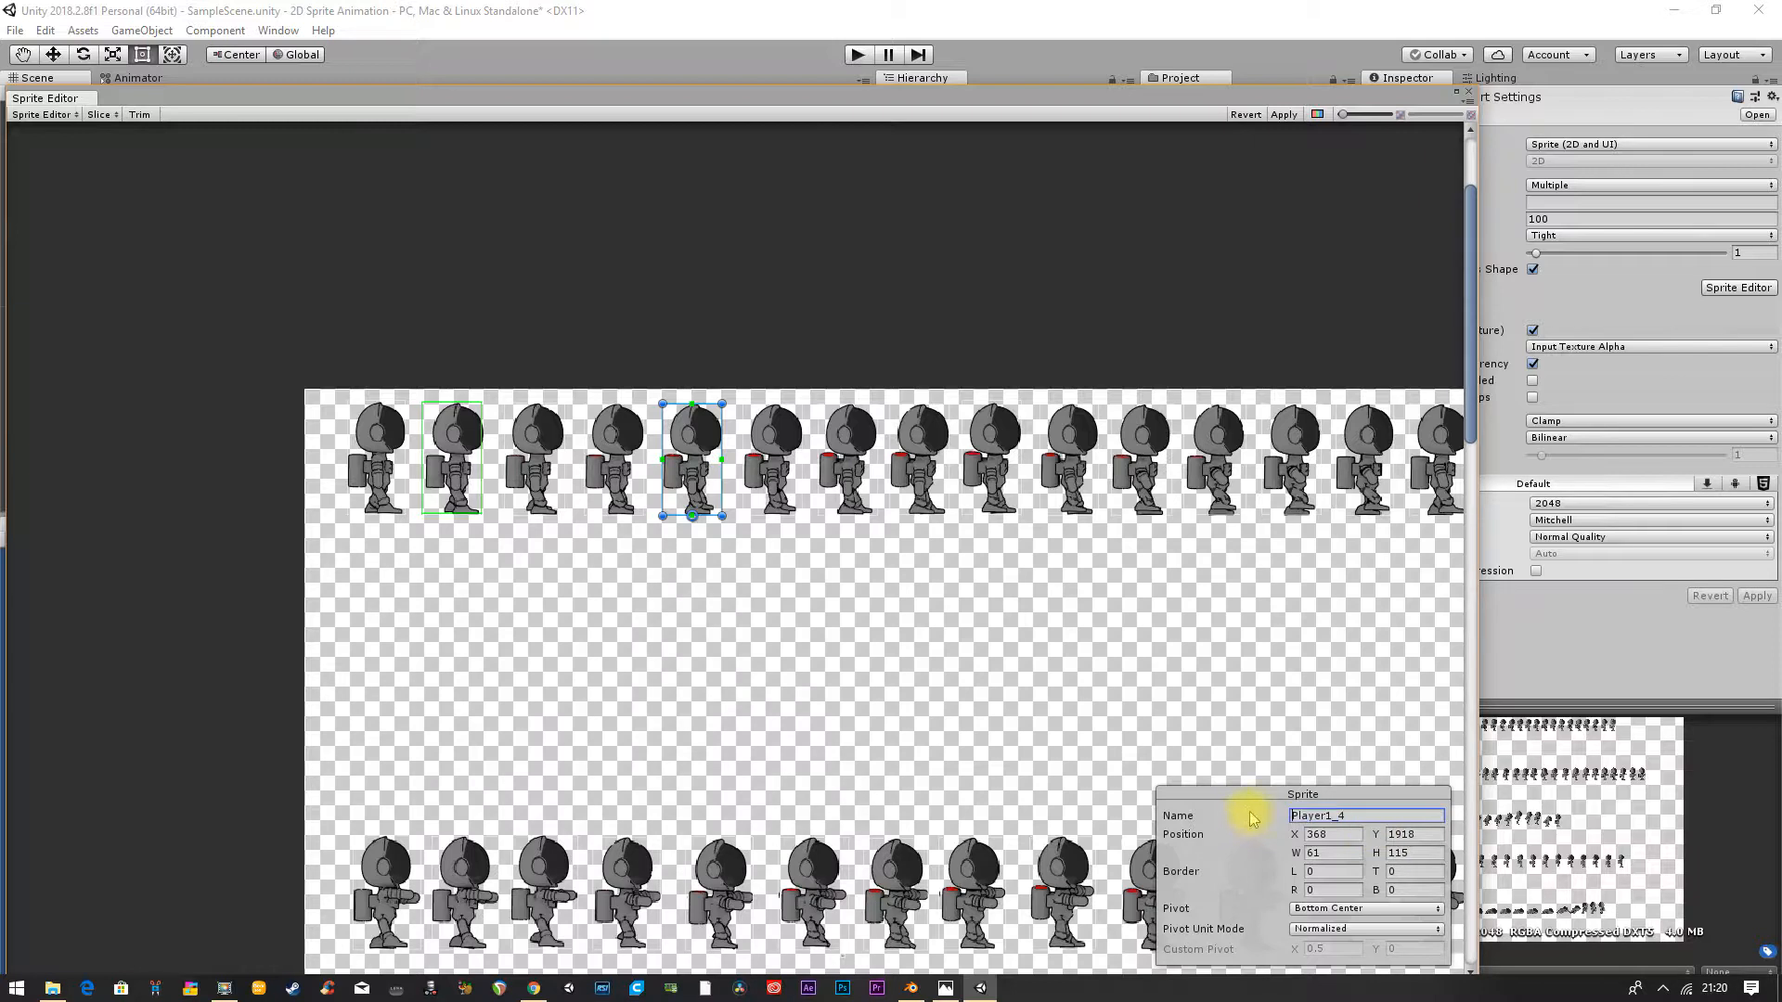
{"action": "left_click_drag", "start_coordinate": [1289, 807], "coordinate": [1301, 818]}
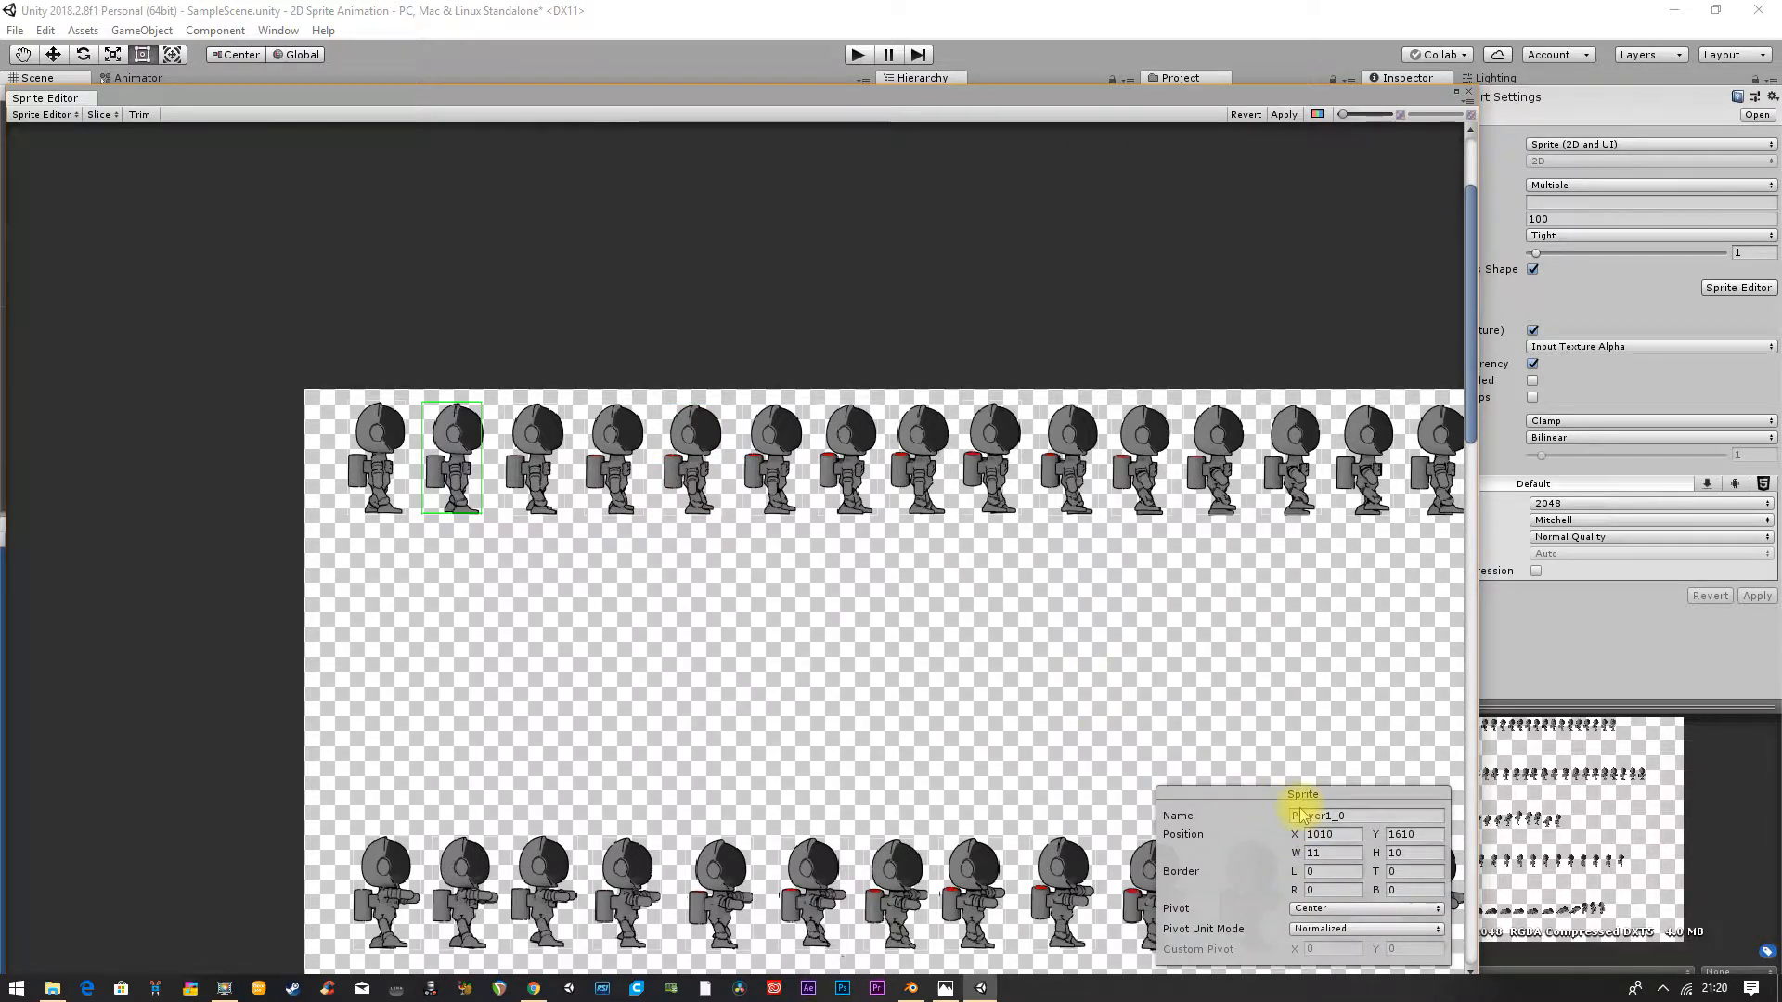
{"action": "left_click", "coordinate": [613, 453]}
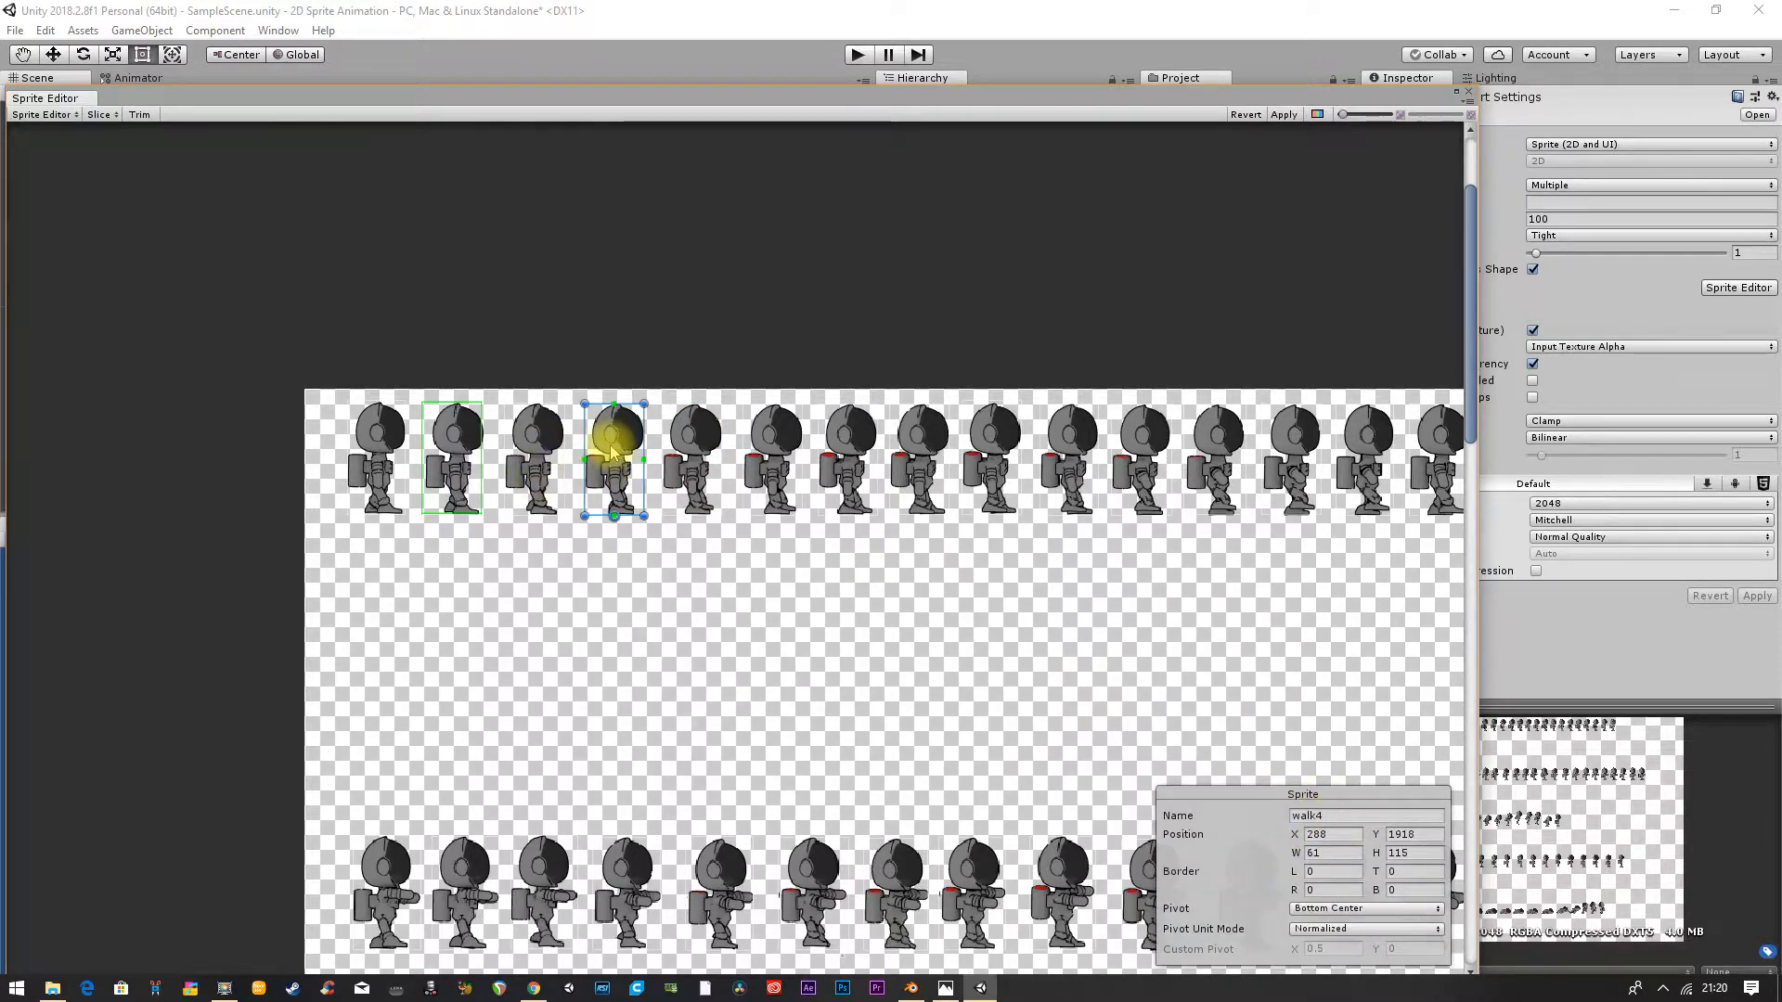
{"action": "left_click", "coordinate": [687, 462]}
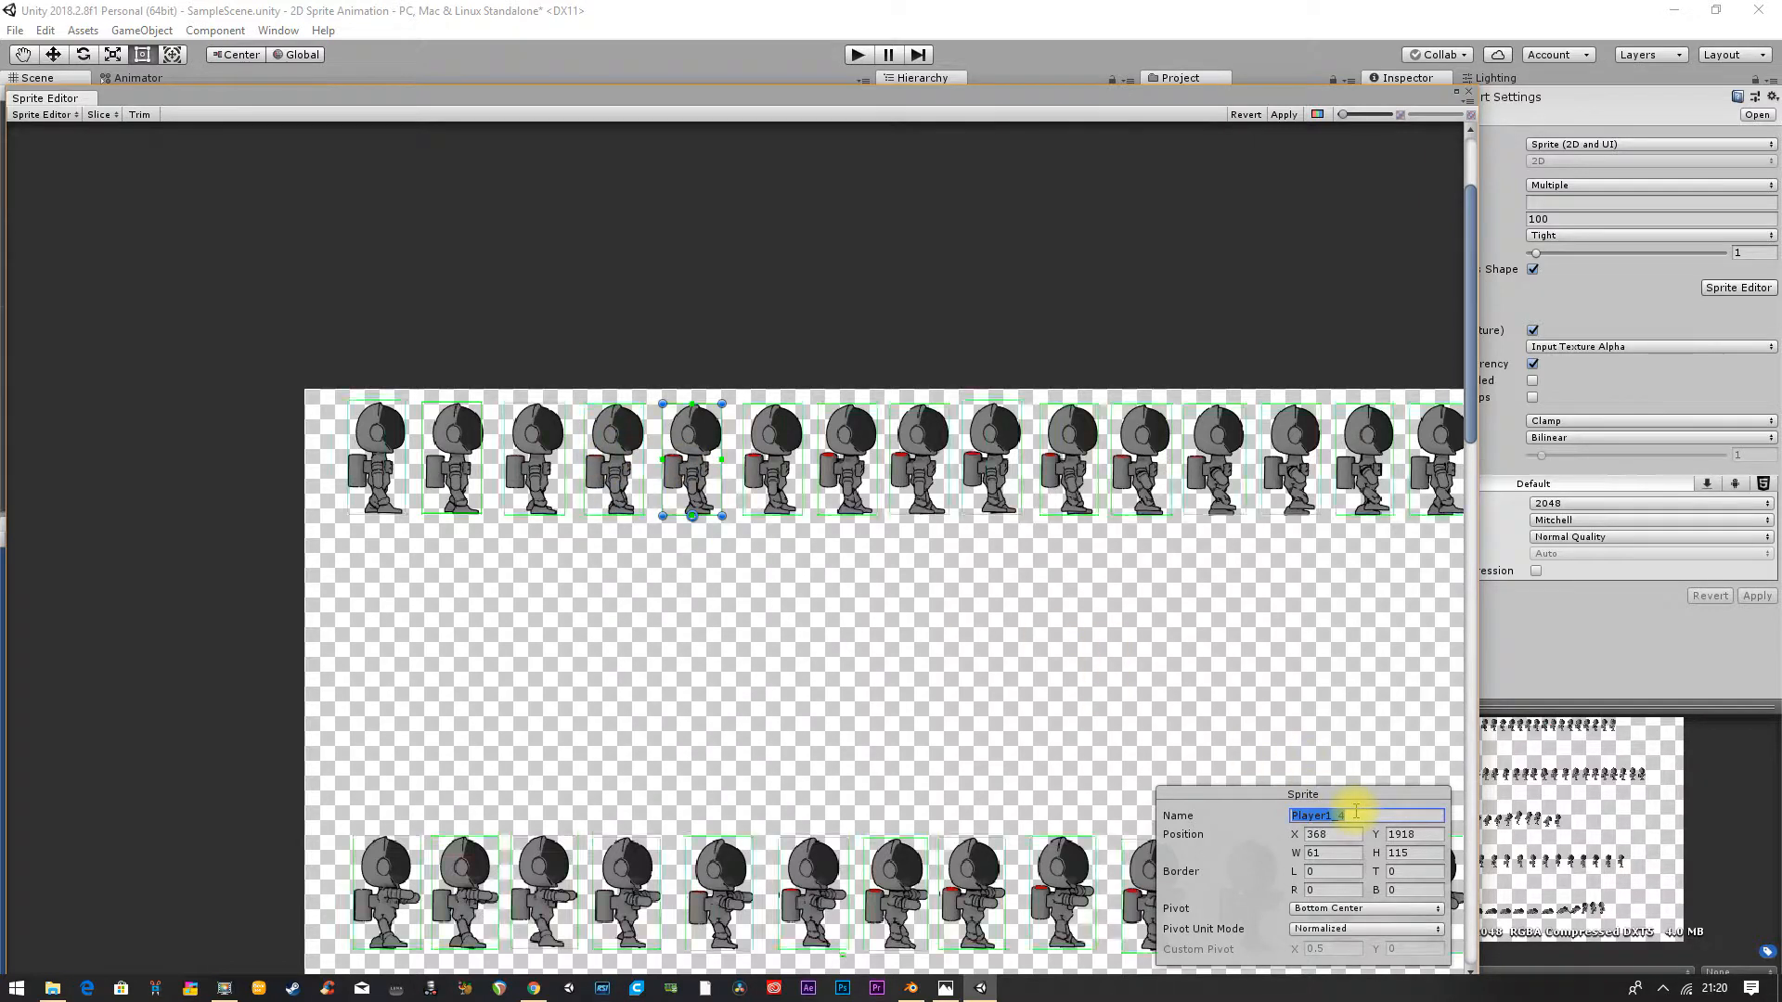
{"action": "key", "text": "ctrl+v"}
{"action": "key", "text": "BackSpace"}
{"action": "type", "text": "5"}
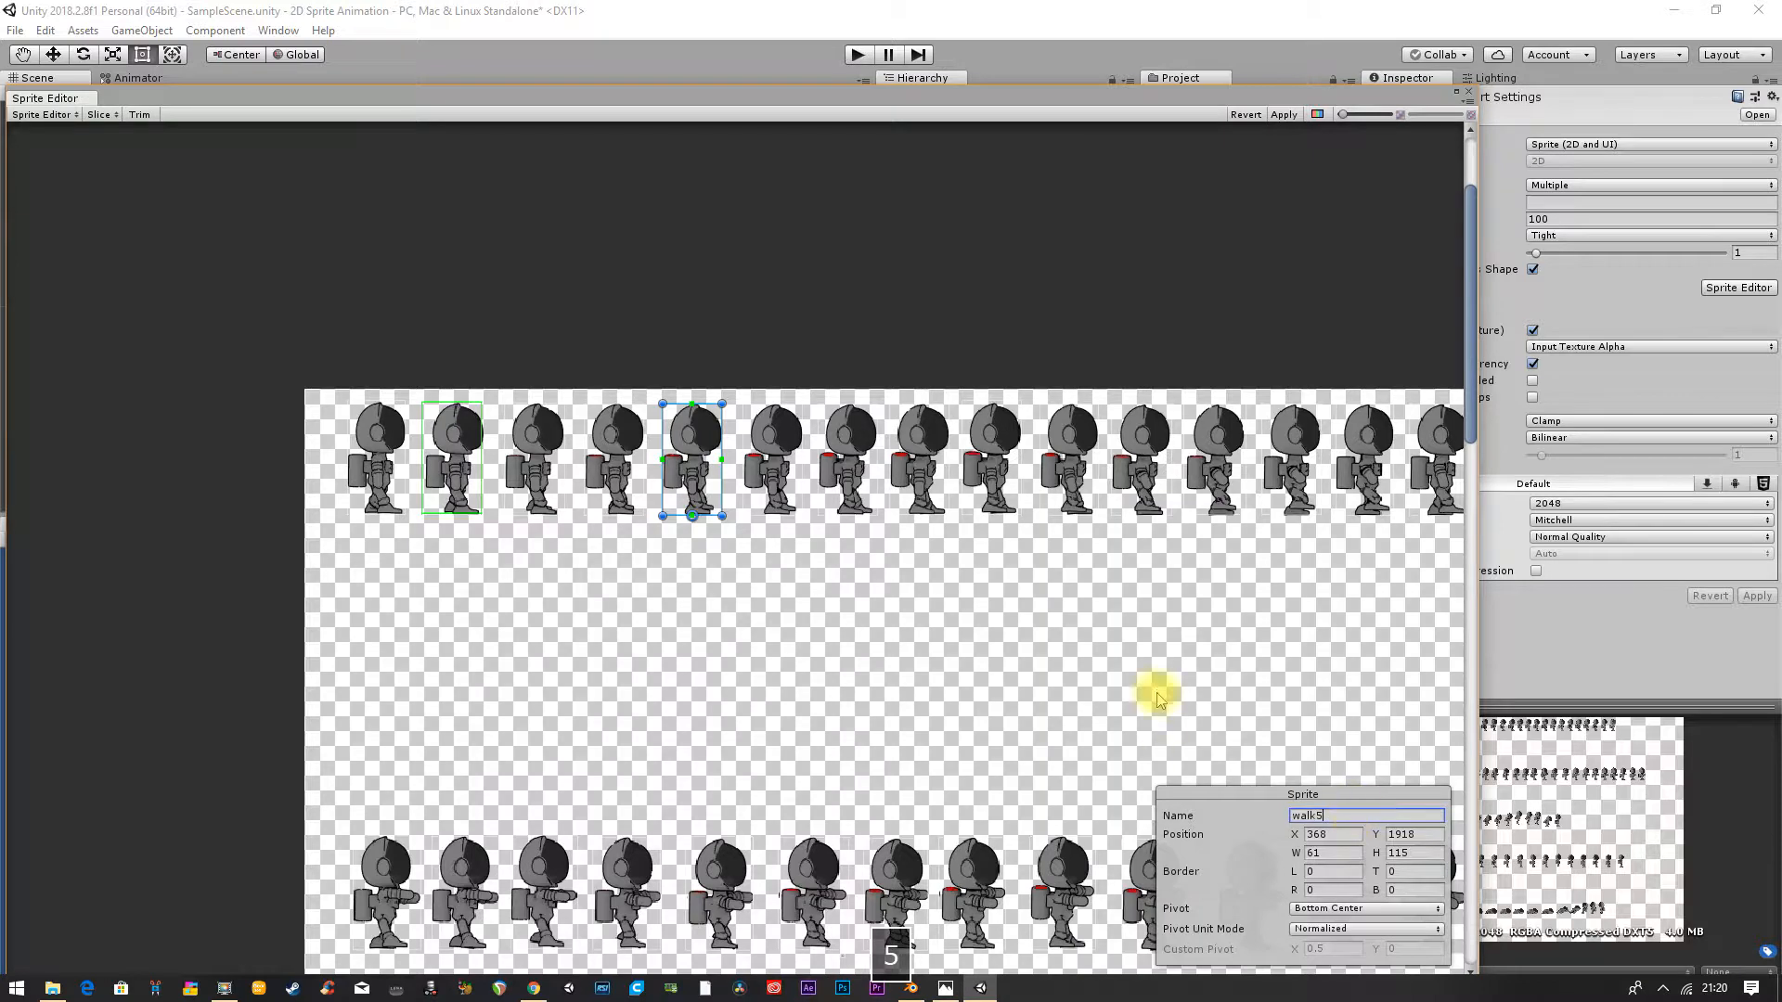
Step: Rename the sixth sprite in the top row as walk6, reusing the copied name
{"action": "left_click", "coordinate": [768, 438]}
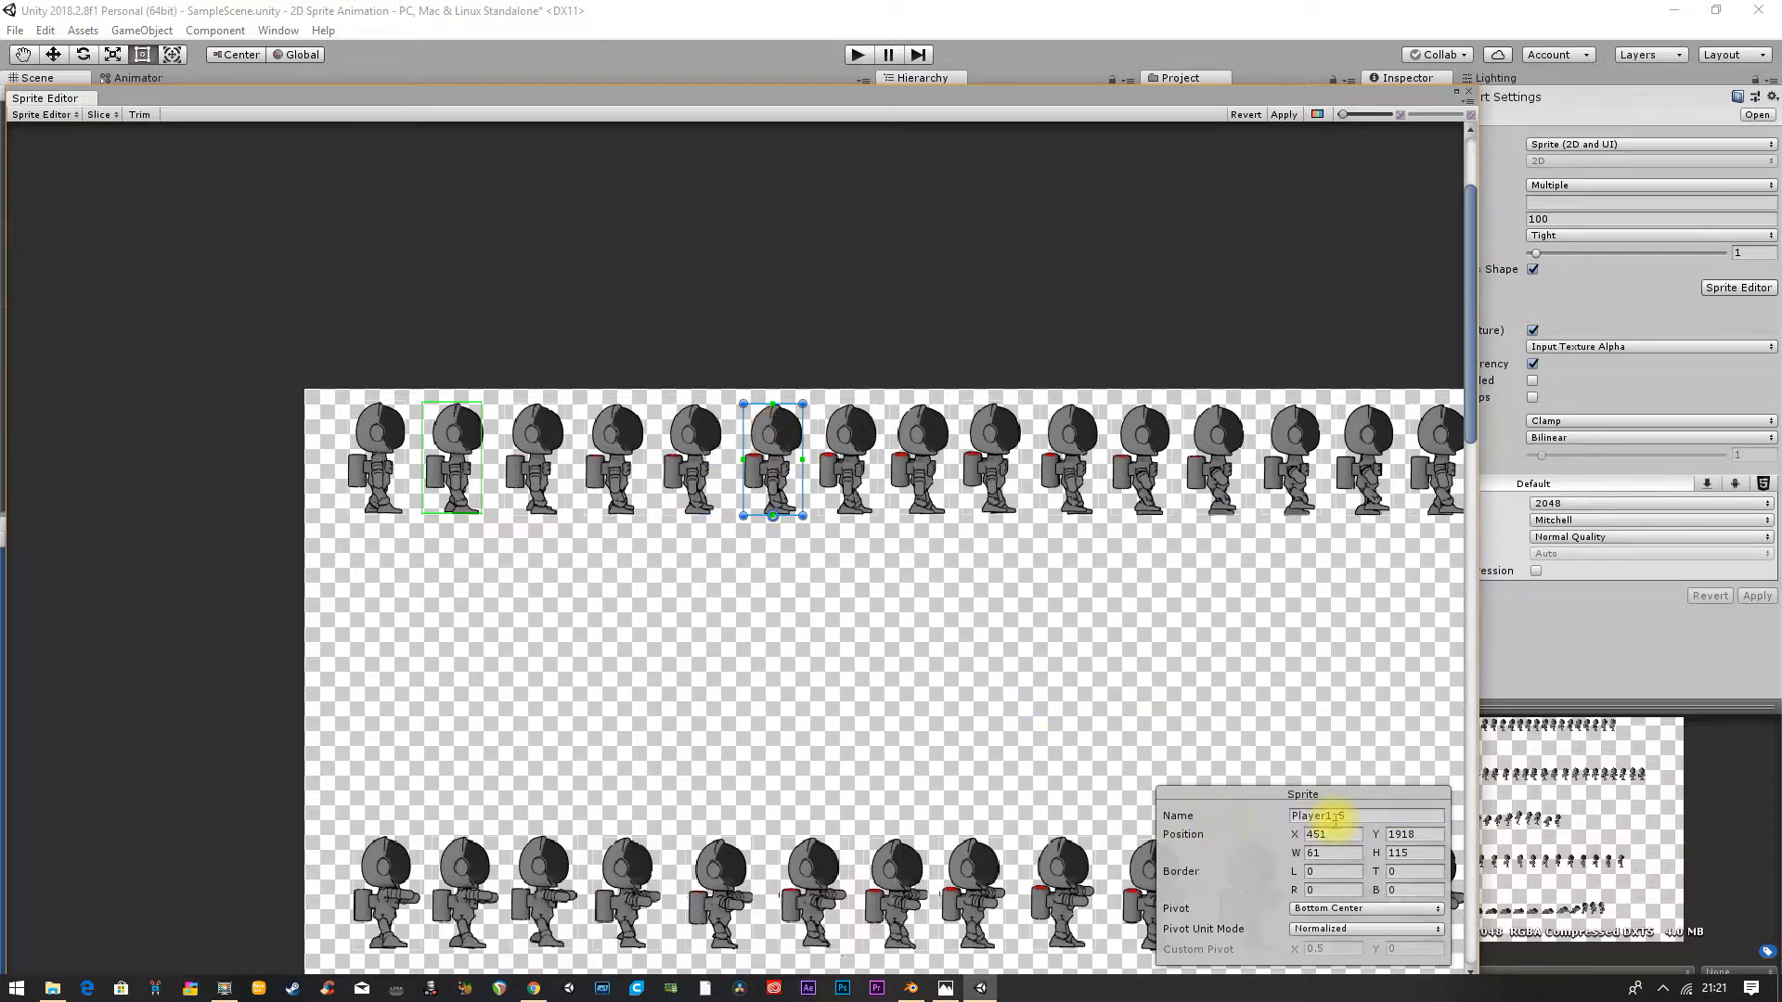
{"action": "key", "text": "ctrl+v"}
{"action": "key", "text": "BackSpace"}
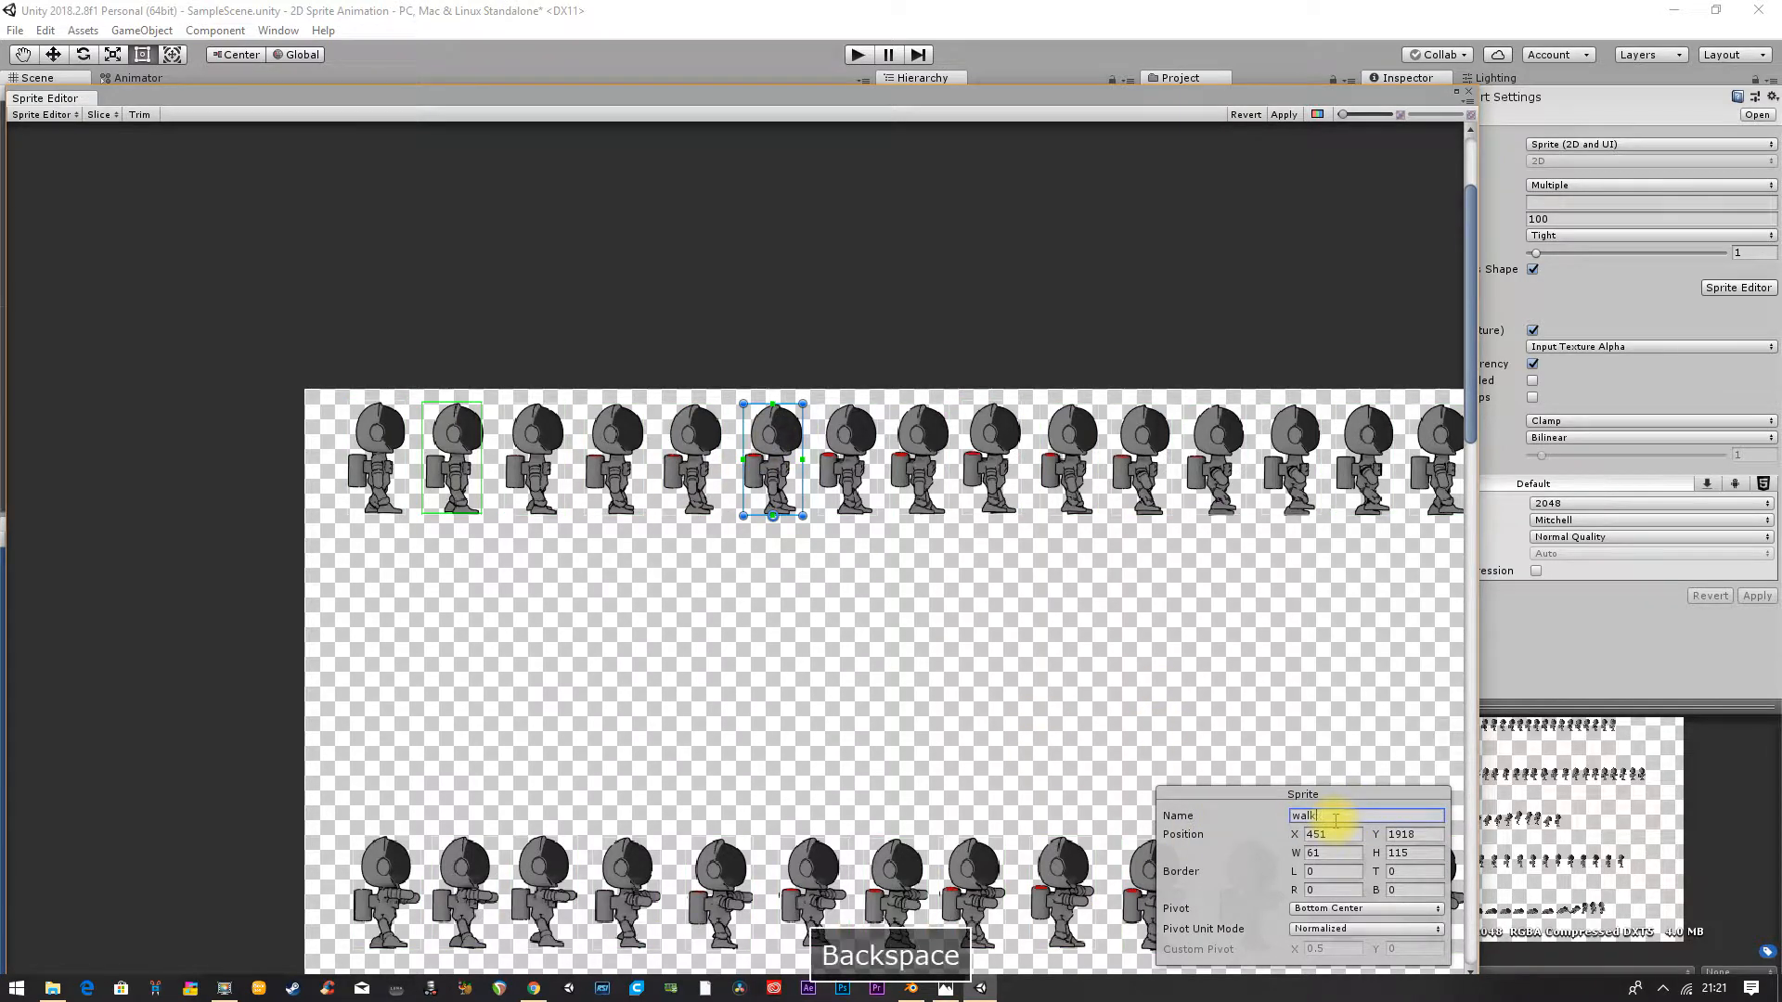
{"action": "type", "text": "6"}
{"action": "key", "text": "Return"}
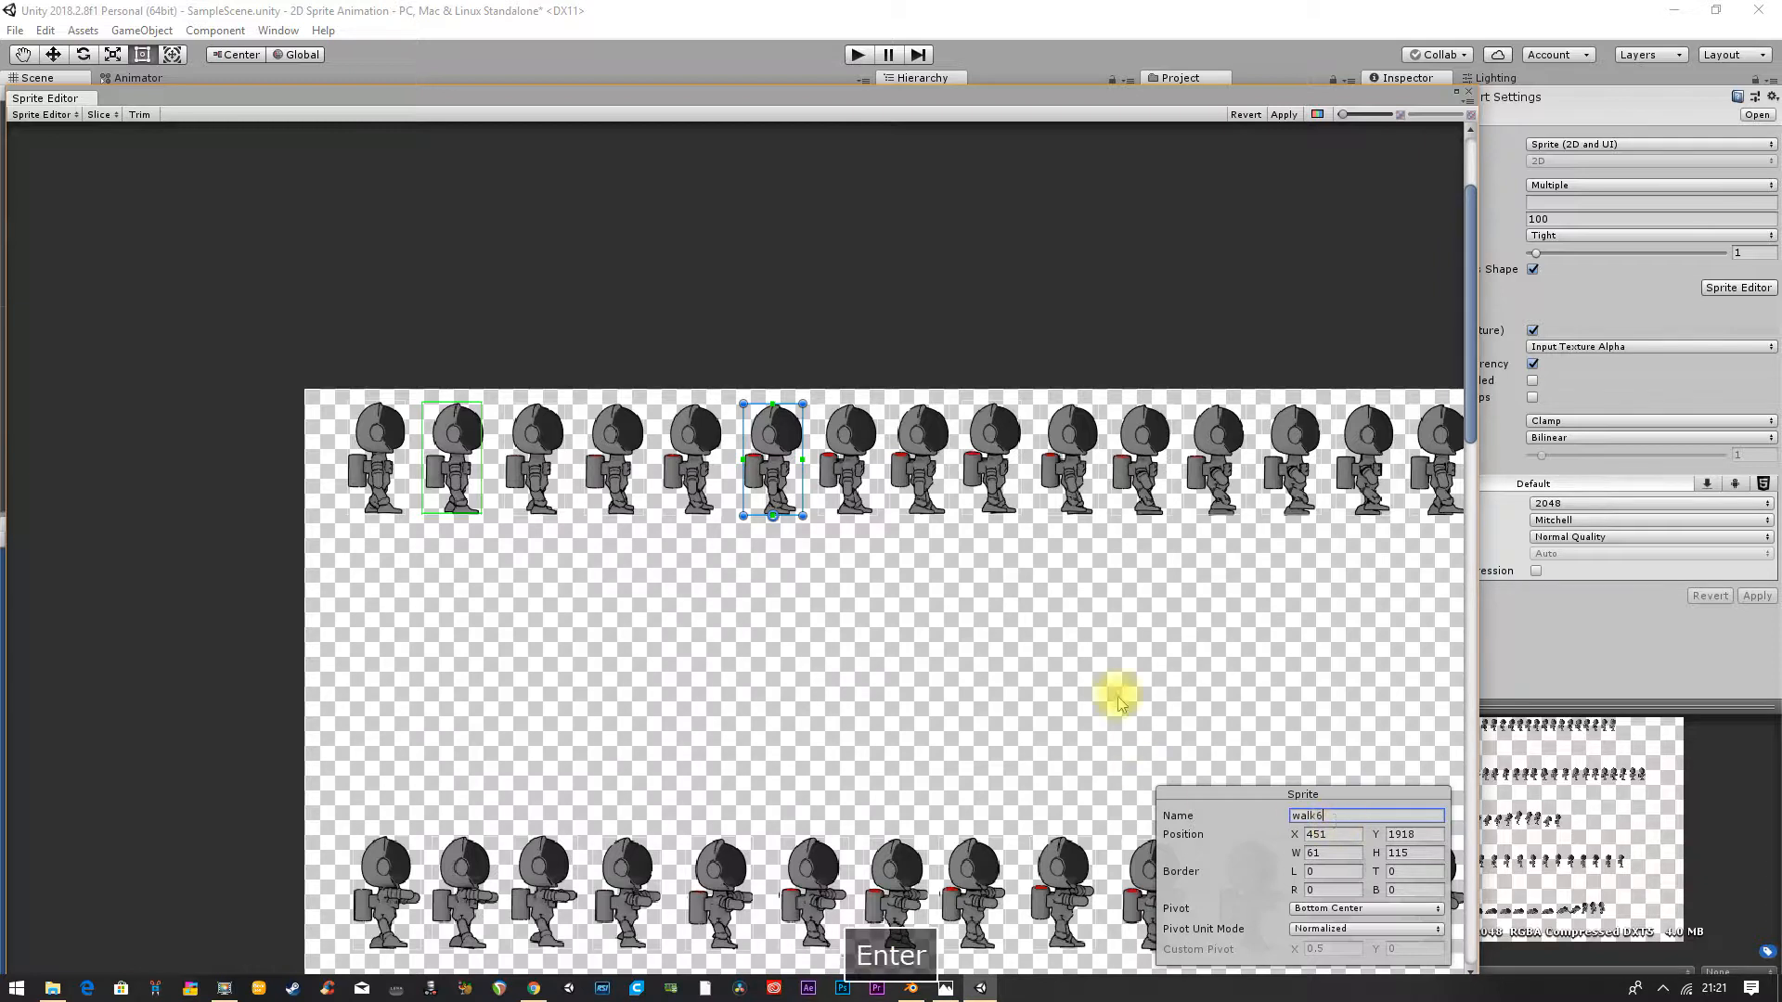
Step: Rename the seventh sprite in the top row as walk7
{"action": "left_click", "coordinate": [853, 475]}
{"action": "left_click", "coordinate": [1301, 806]}
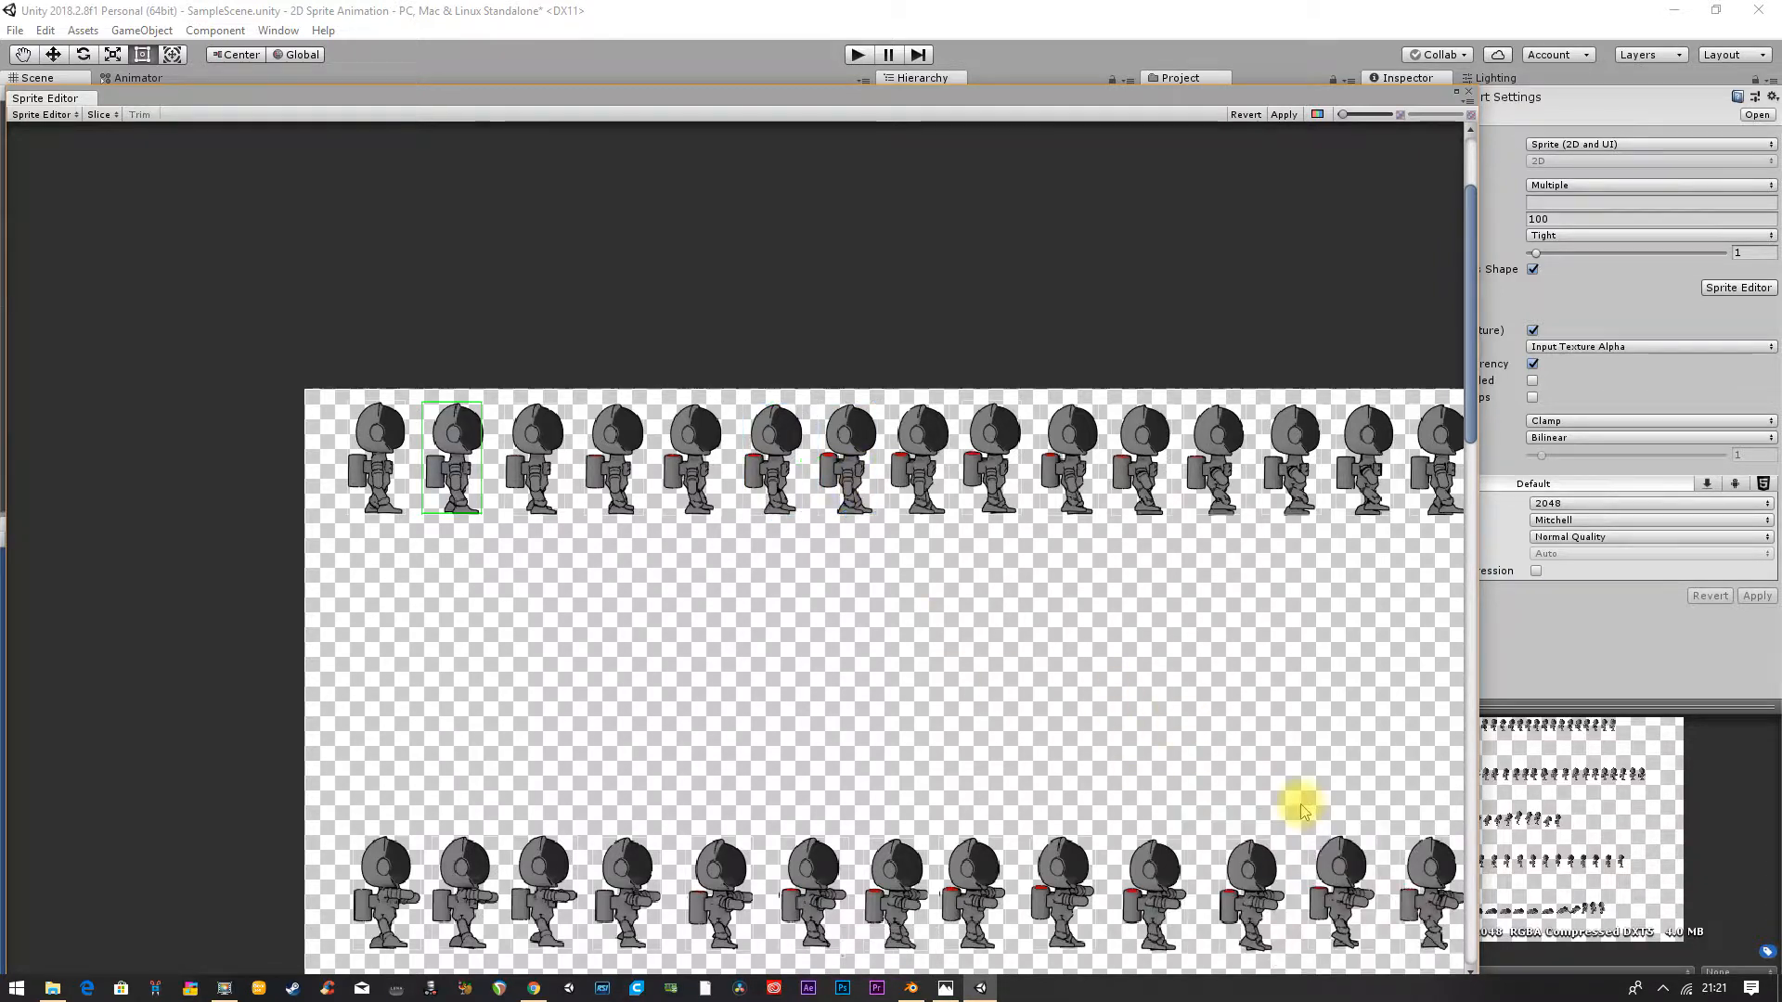
{"action": "left_click", "coordinate": [907, 430]}
{"action": "left_click", "coordinate": [847, 432]}
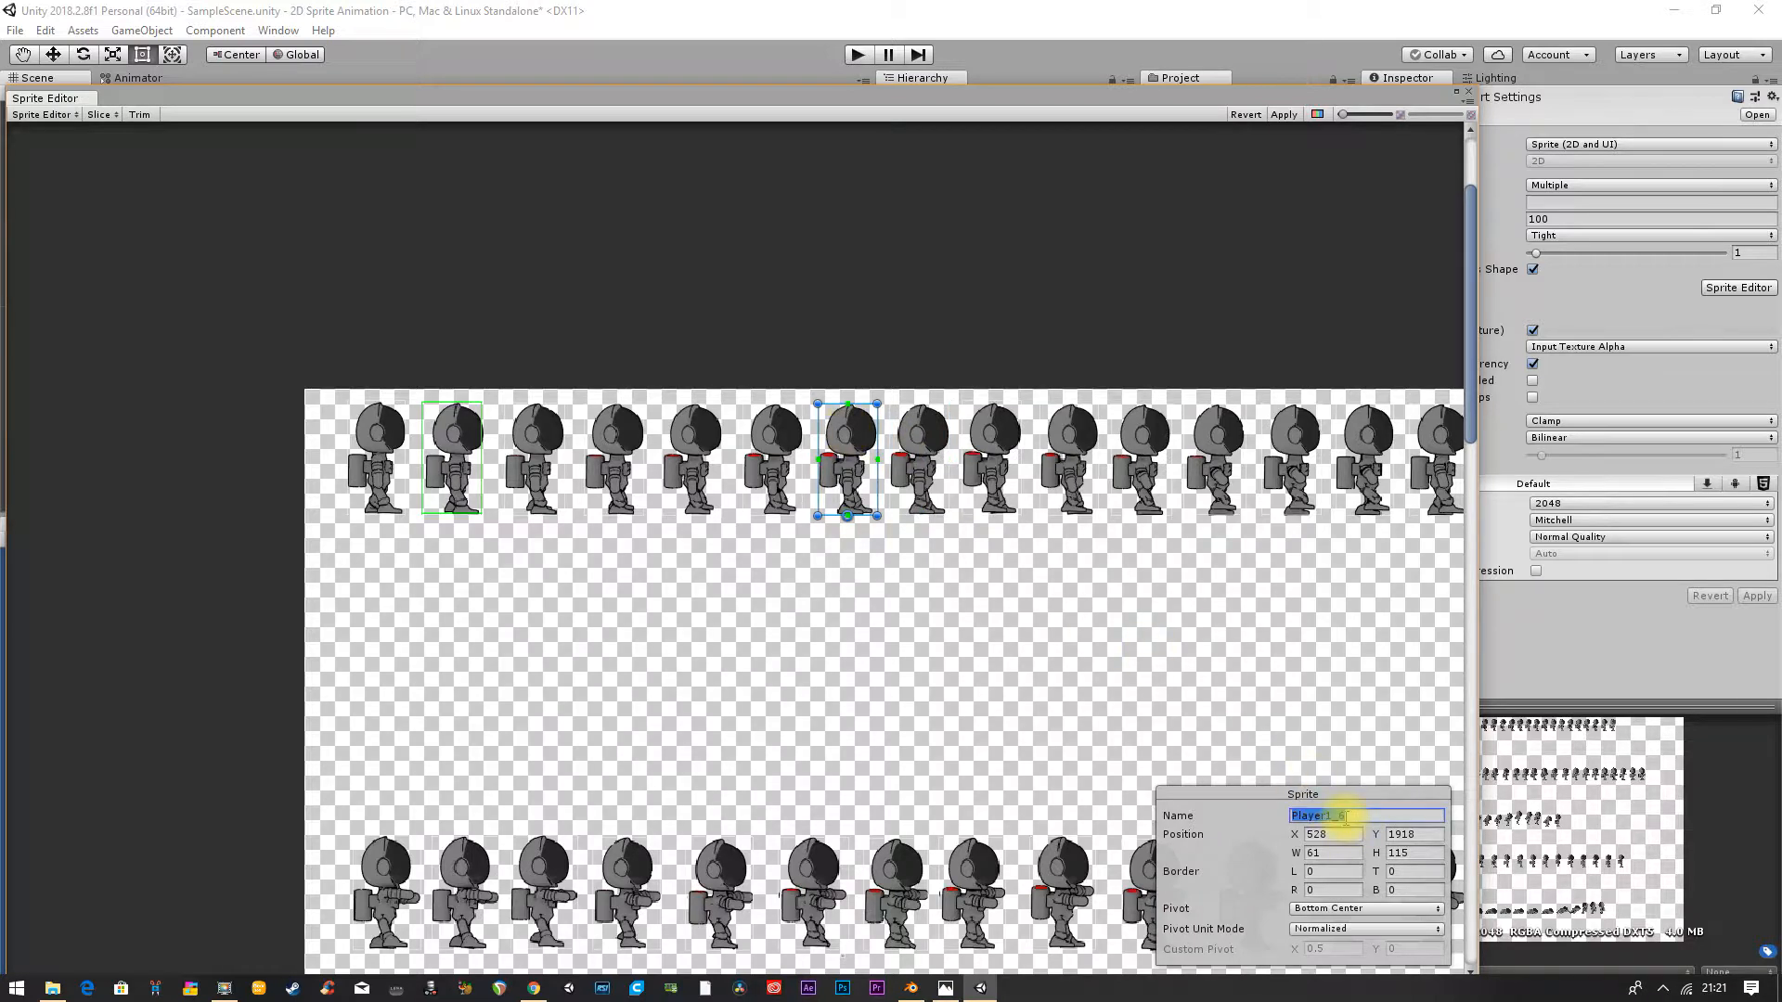
{"action": "type", "text": "walk"}
{"action": "type", "text": "7"}
{"action": "key", "text": "Return"}
Step: Rename the eighth sprite in the top row as walk8
{"action": "left_click", "coordinate": [911, 421]}
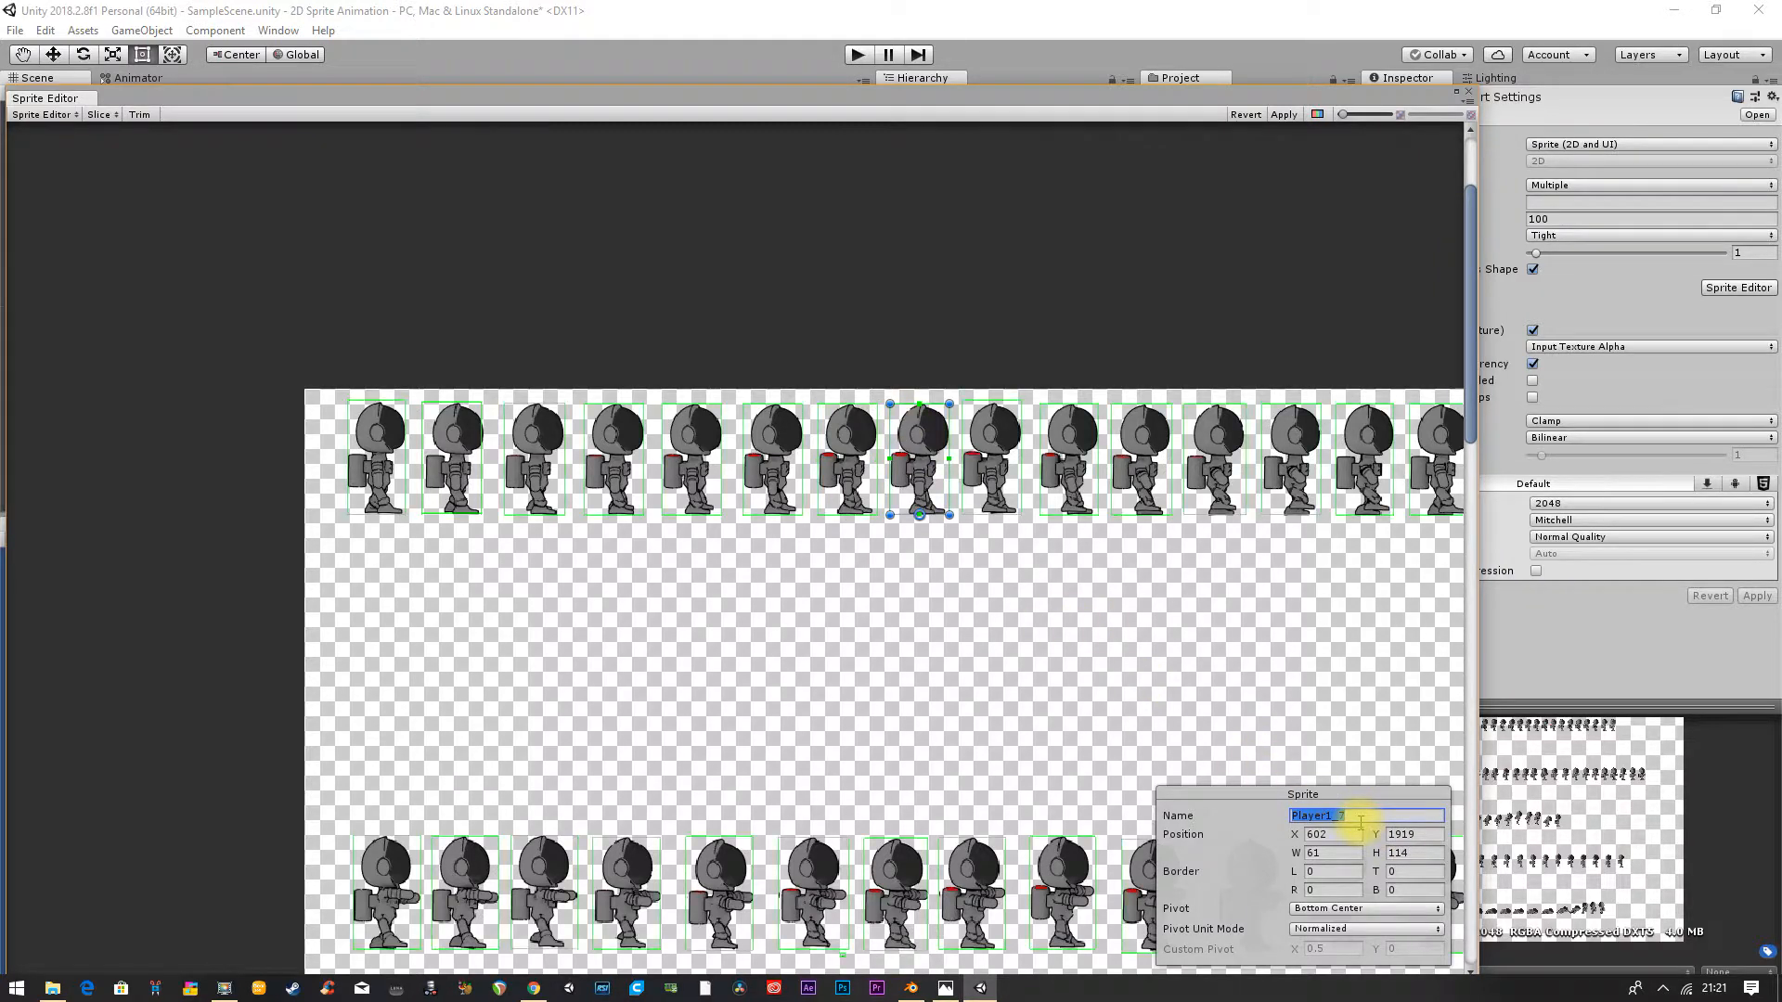
{"action": "type", "text": "walk"}
{"action": "type", "text": "1"}
{"action": "key", "text": "BackSpace"}
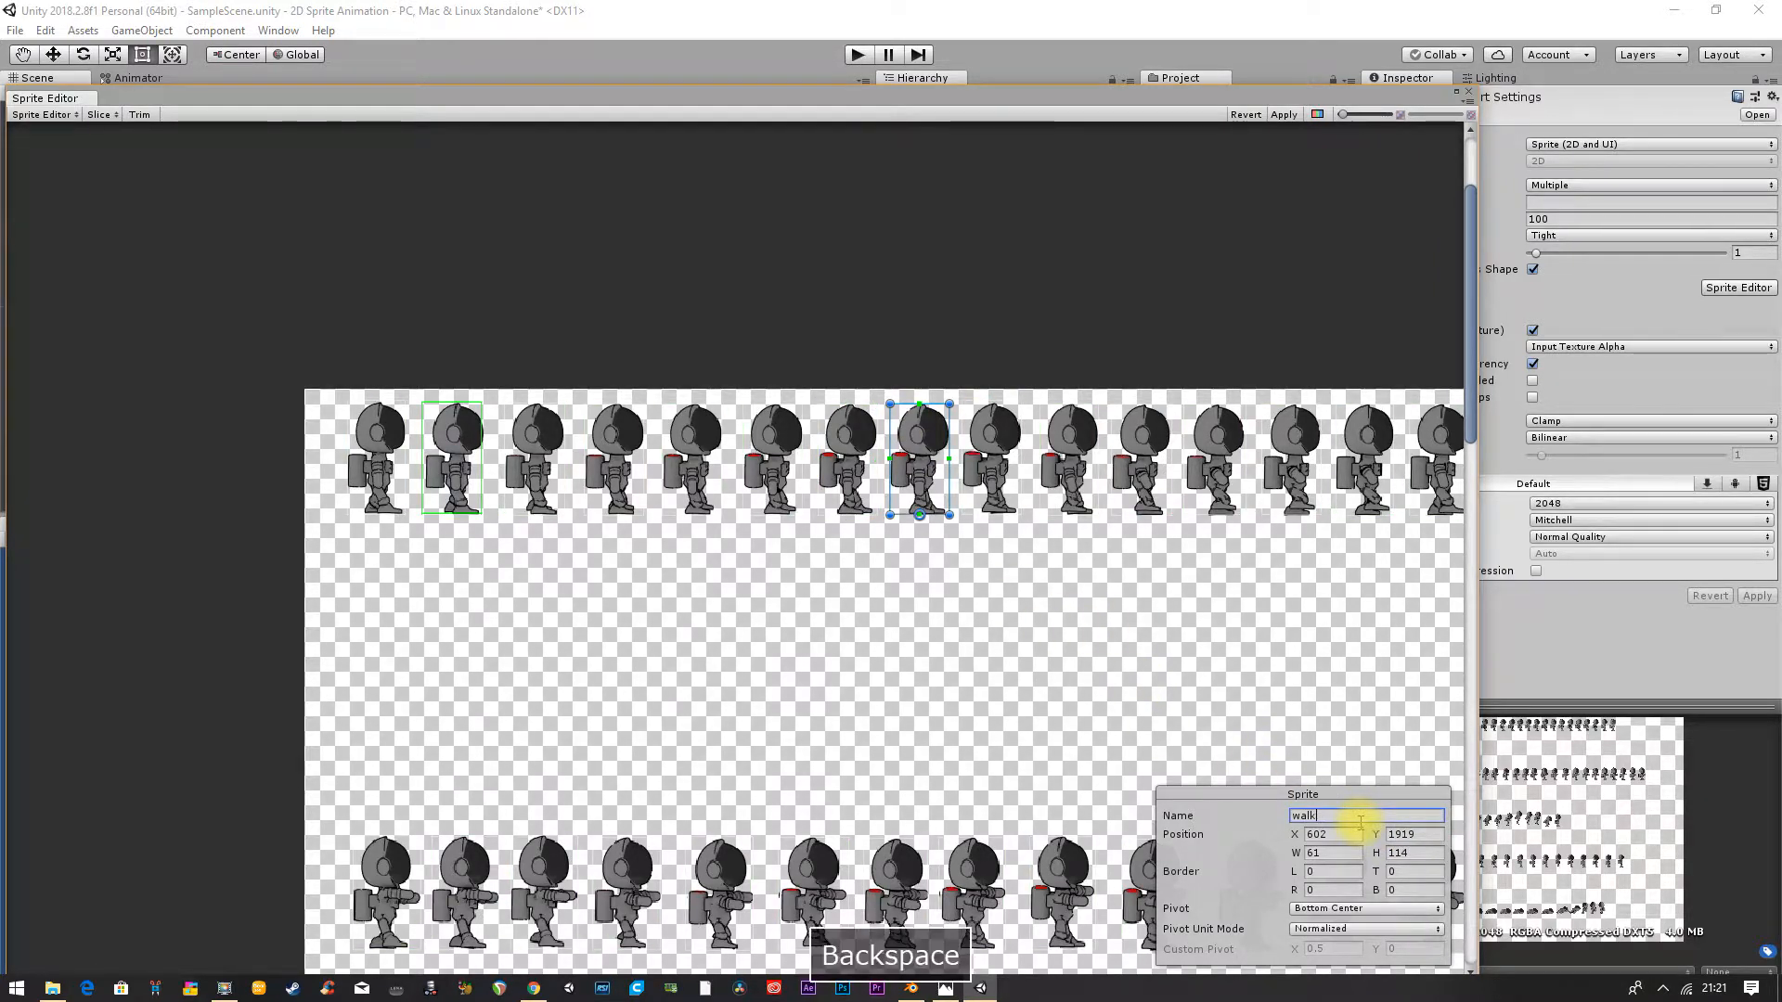
{"action": "type", "text": "8"}
{"action": "key", "text": "Return"}
Step: Check the names of the fifth through eighth top-row sprites, undoing any accidental shift of the seventh slice
{"action": "left_click", "coordinate": [847, 467]}
{"action": "left_click", "coordinate": [793, 453]}
{"action": "left_click", "coordinate": [694, 434]}
{"action": "left_click", "coordinate": [762, 449]}
{"action": "left_click", "coordinate": [832, 449]}
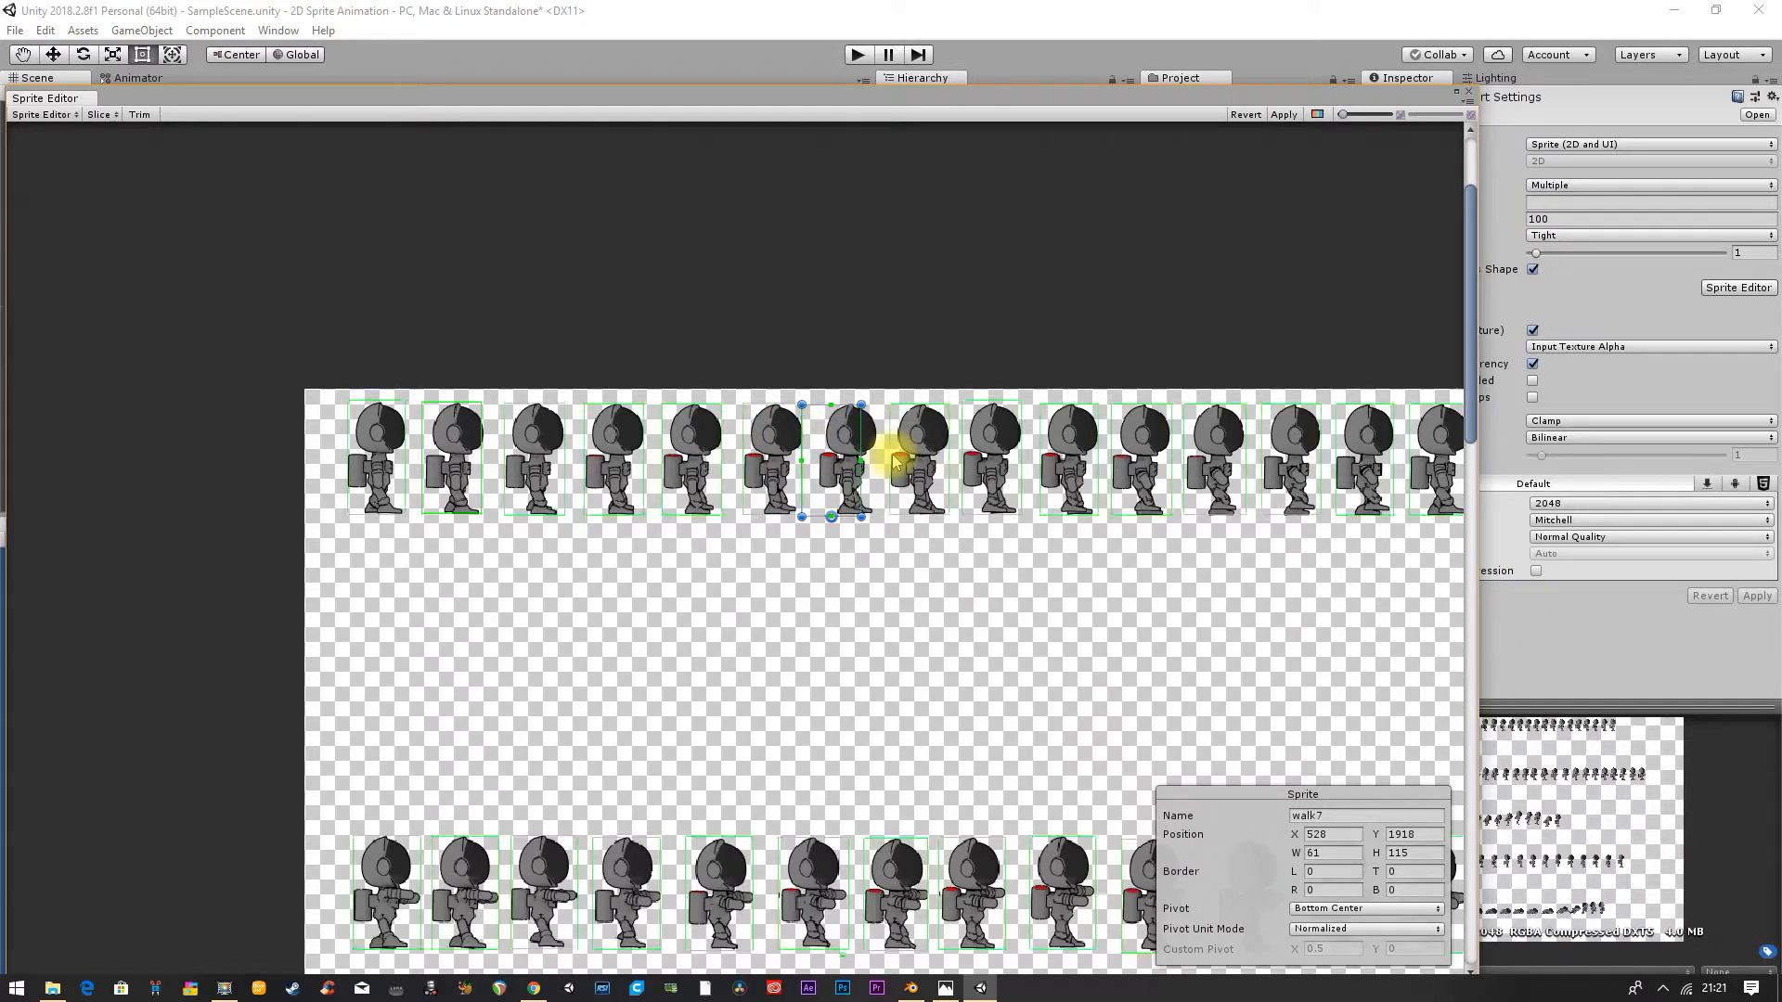
{"action": "key", "text": "ctrl+z"}
{"action": "left_click", "coordinate": [853, 452]}
{"action": "left_click", "coordinate": [921, 450]}
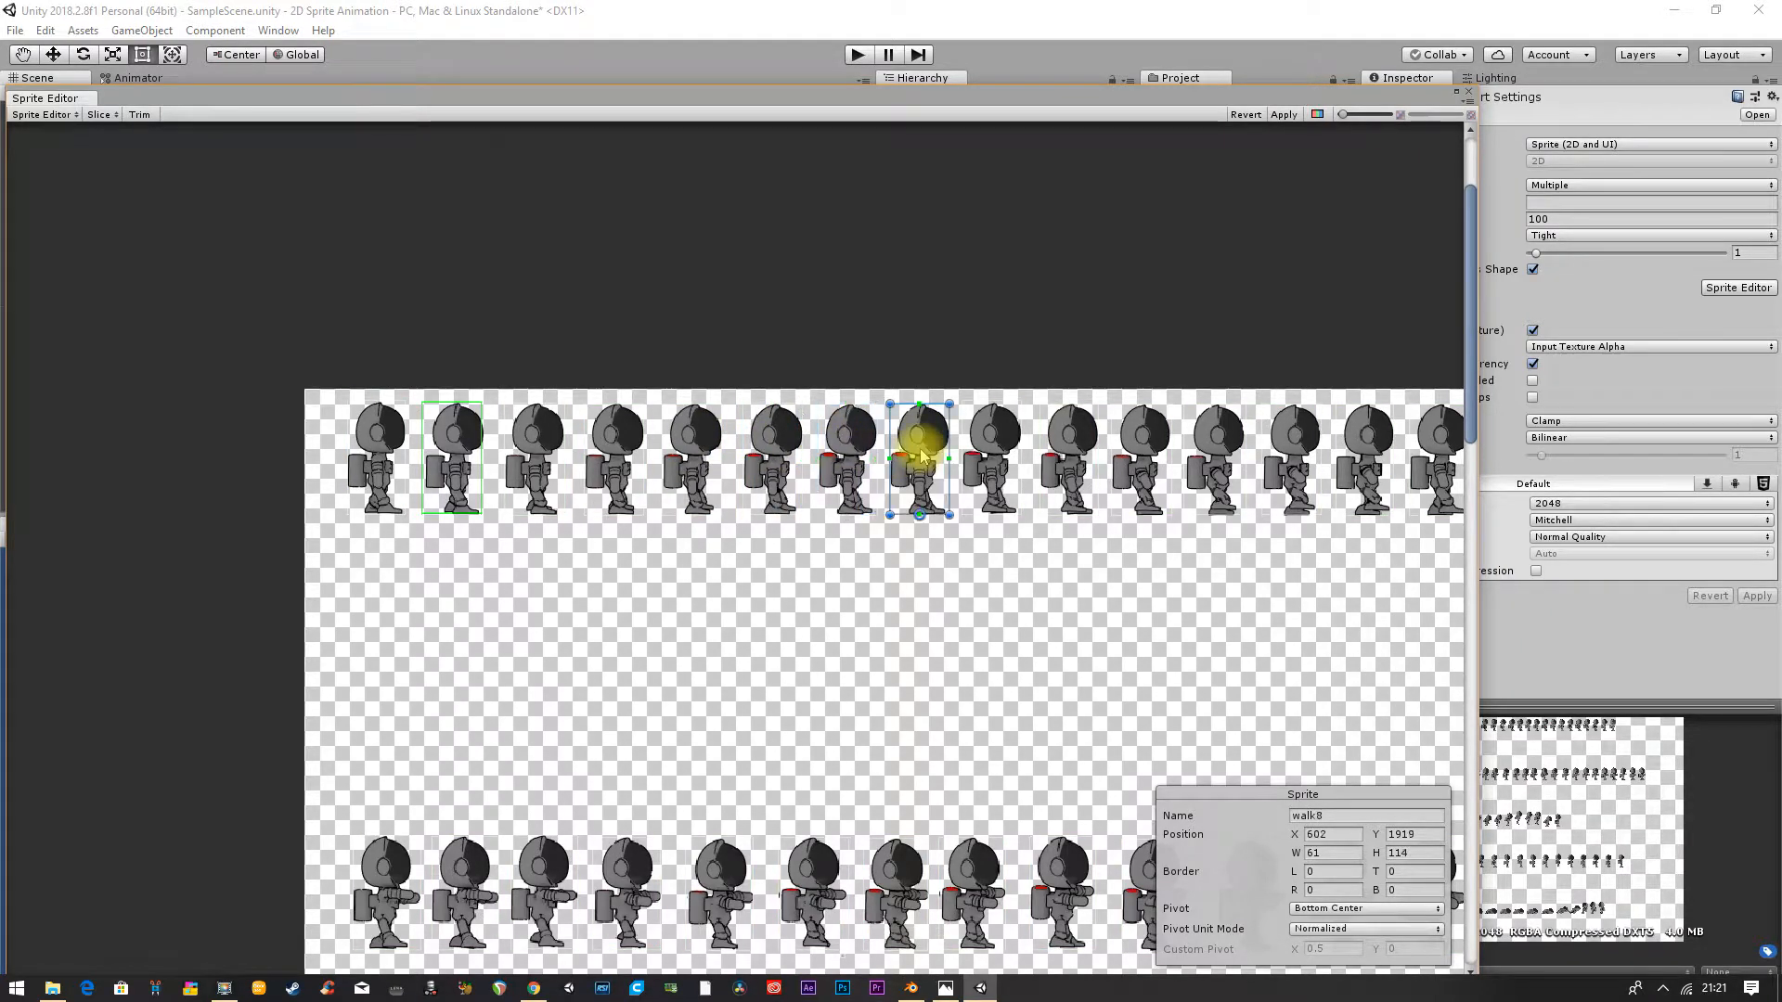
Step: Rename the ninth sprite in the top row as walk9
{"action": "left_click", "coordinate": [990, 457]}
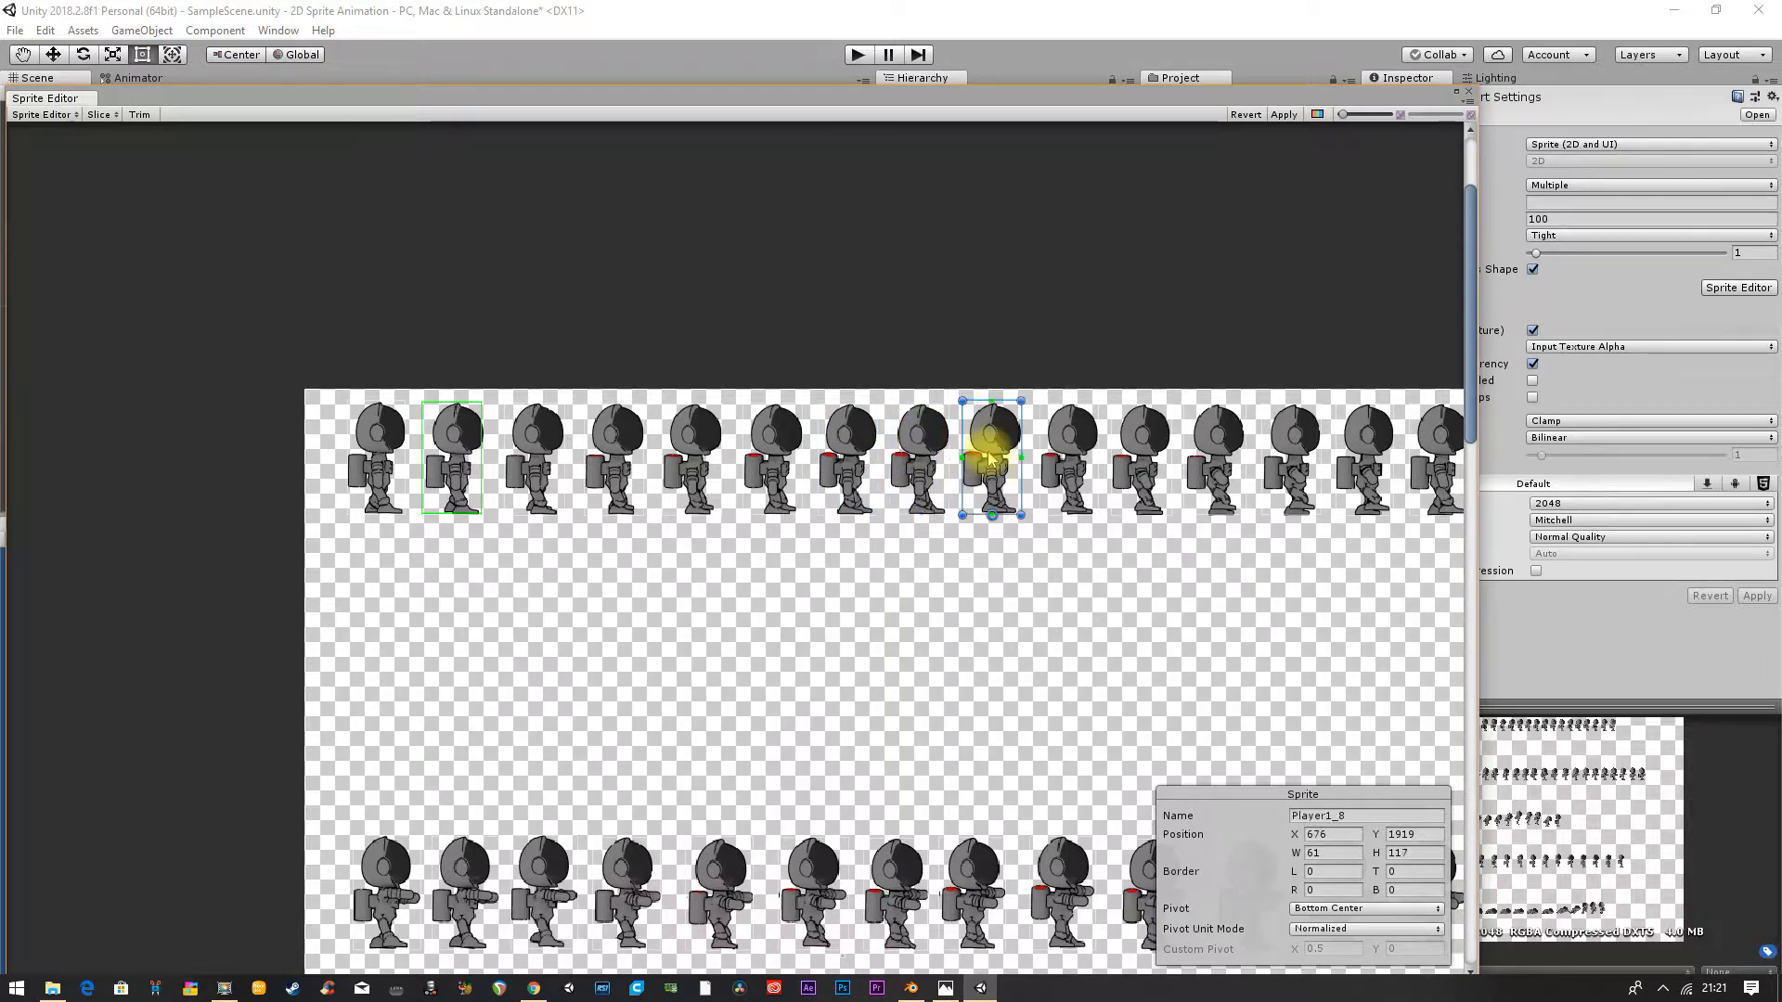
{"action": "left_click", "coordinate": [1390, 817]}
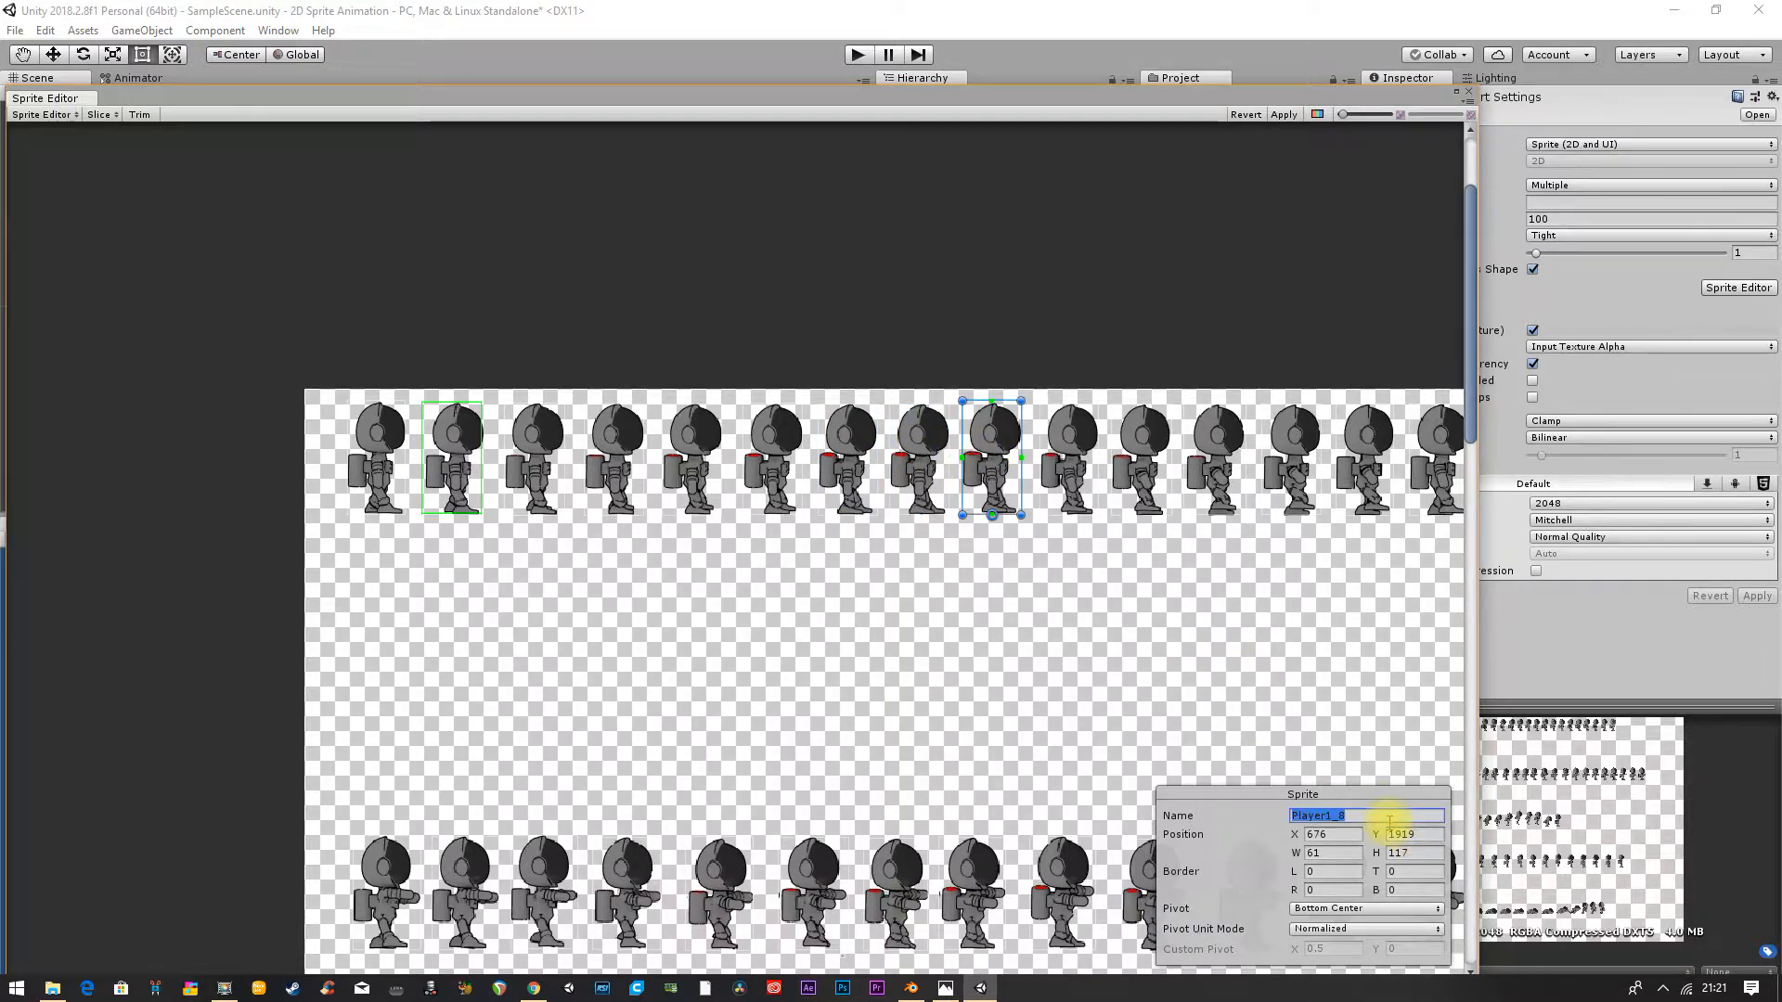
{"action": "type", "text": "walk8"}
{"action": "key", "text": "BackSpace"}
{"action": "type", "text": "9"}
Step: Rename the tenth sprite in the top row as walk10
{"action": "left_click", "coordinate": [1066, 462]}
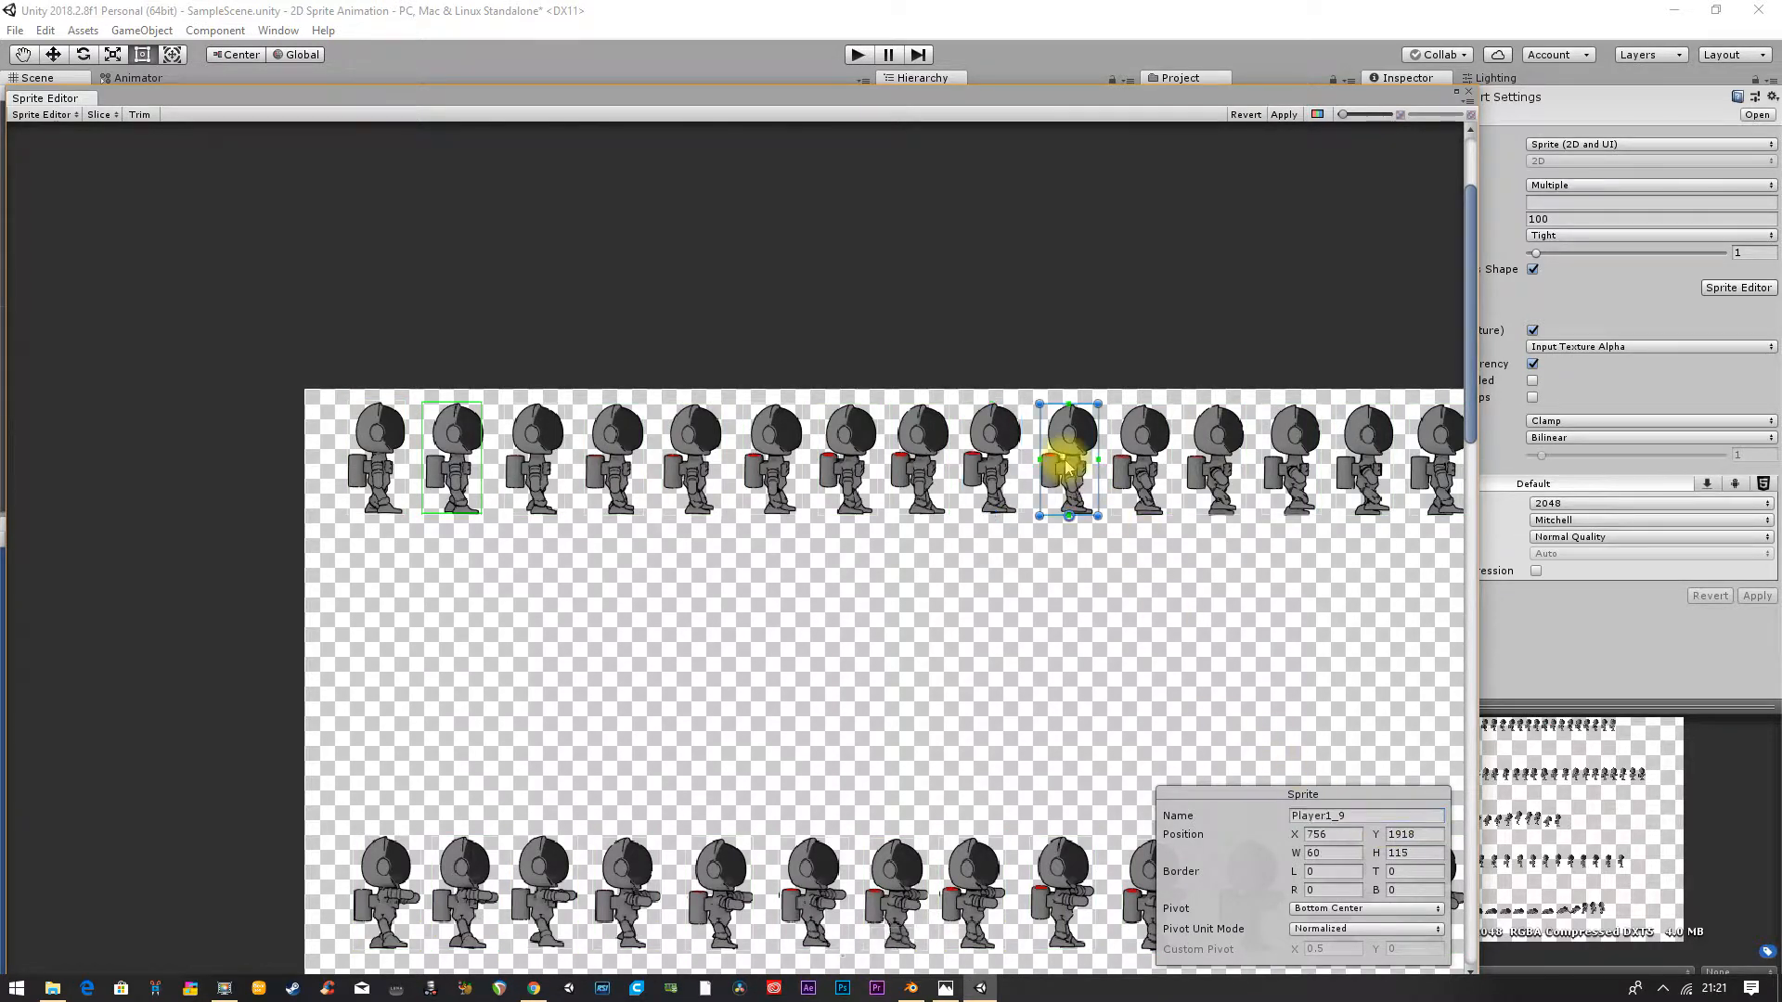
{"action": "left_click", "coordinate": [1346, 809]}
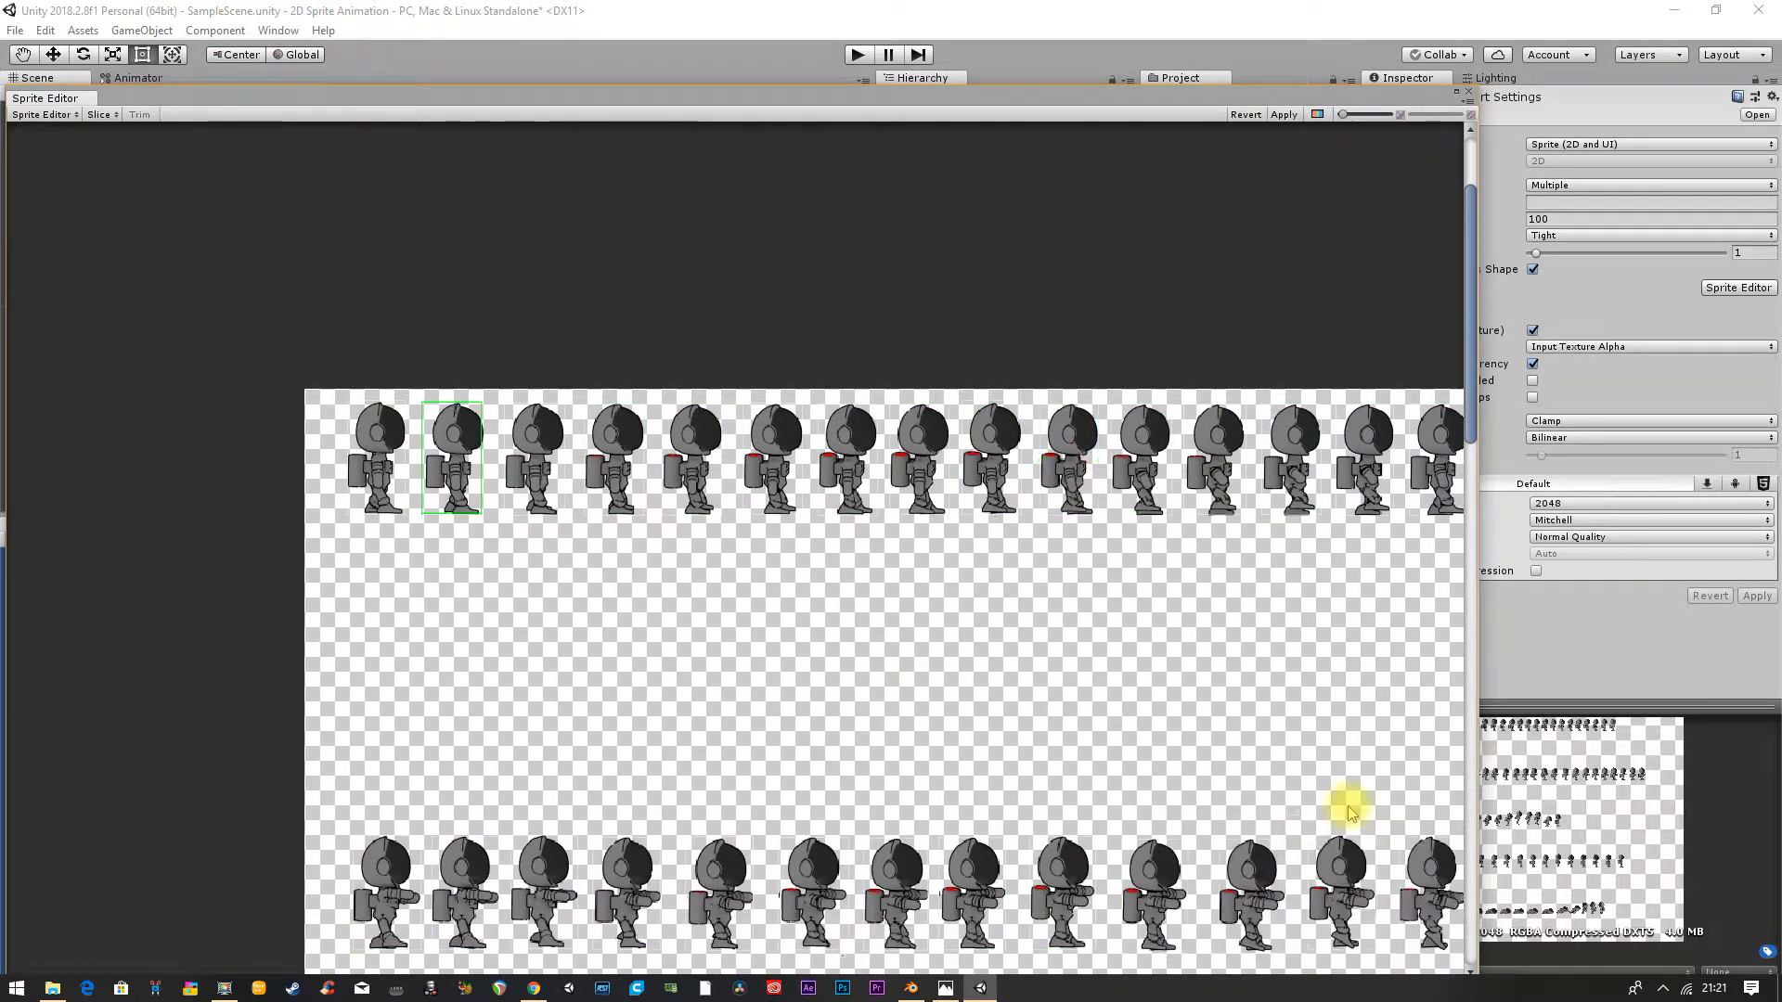
{"action": "left_click", "coordinate": [1036, 434]}
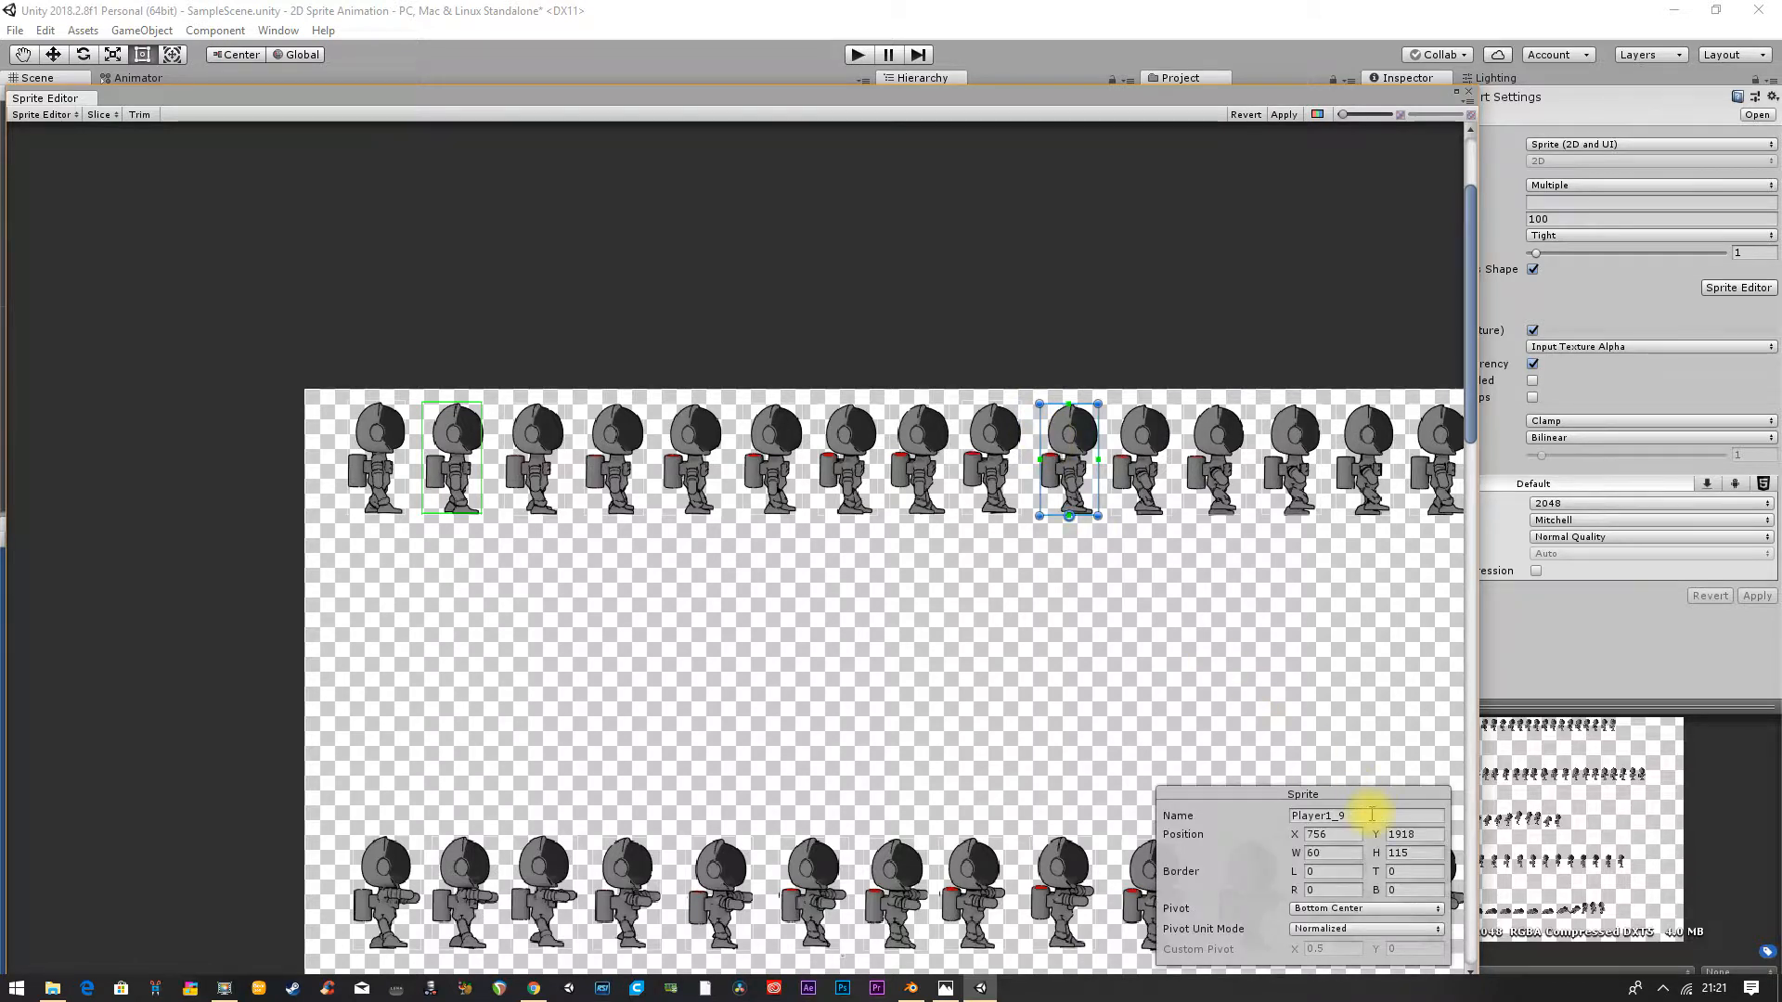
{"action": "type", "text": "walk1"}
{"action": "key", "text": "BackSpace"}
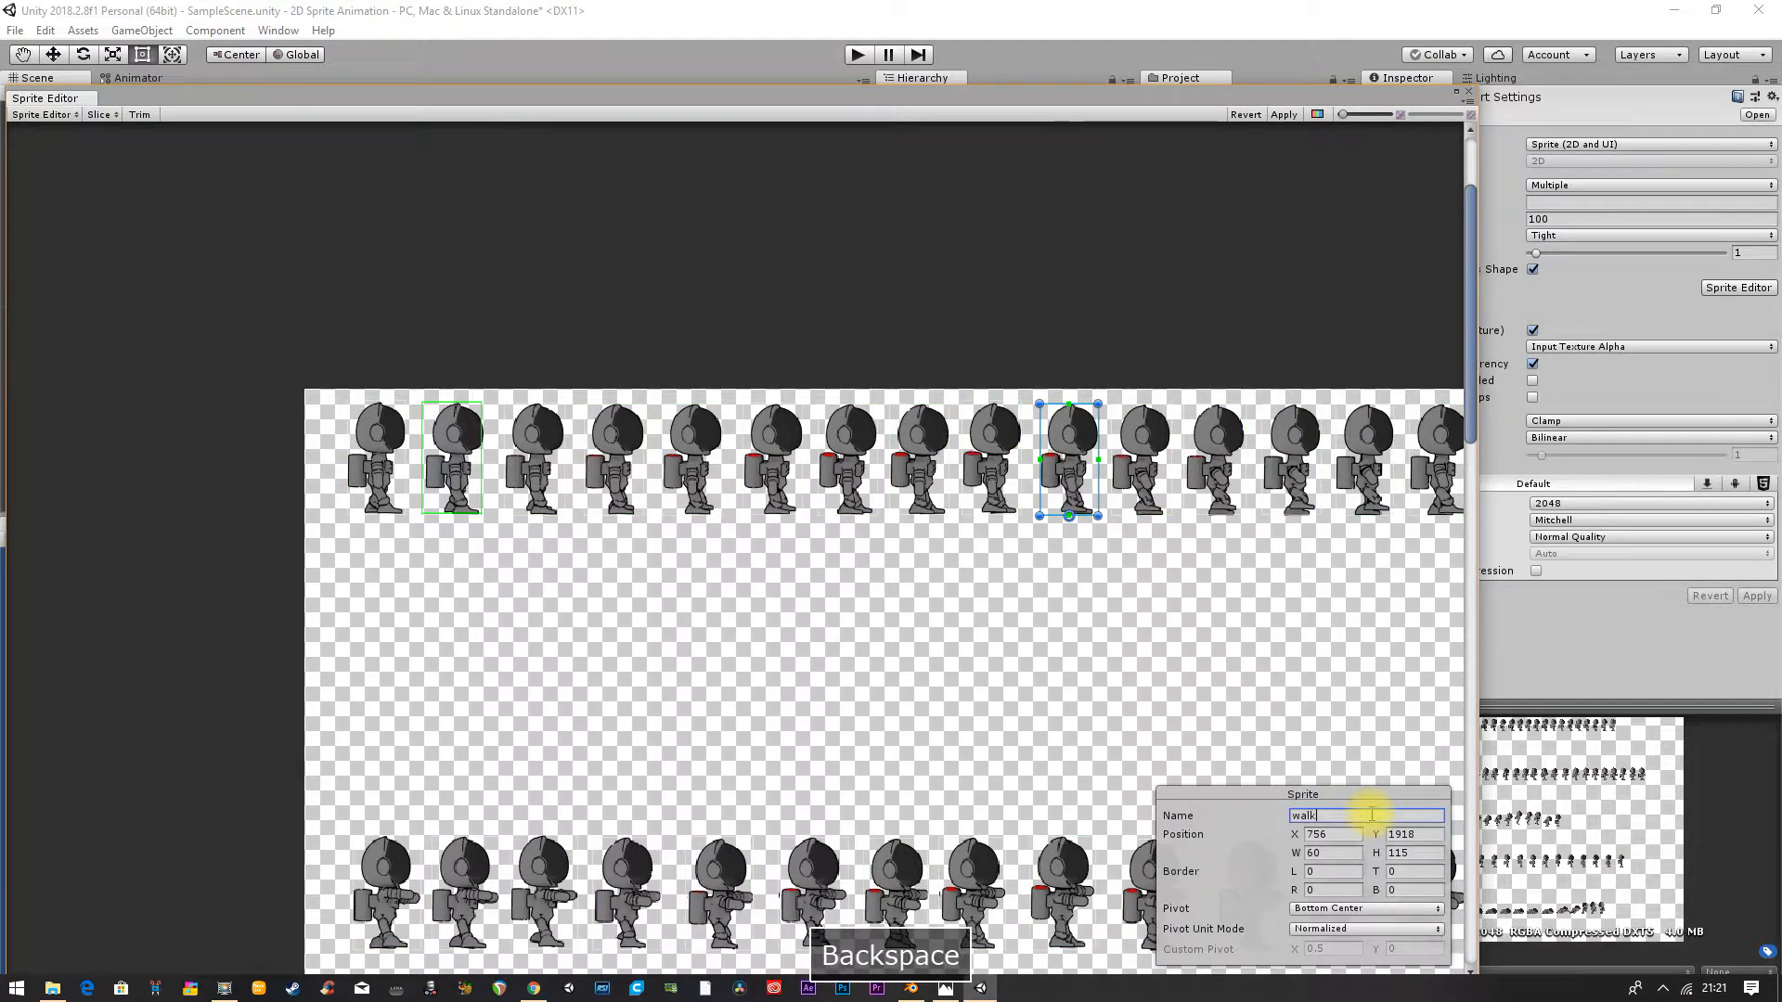
{"action": "type", "text": "10"}
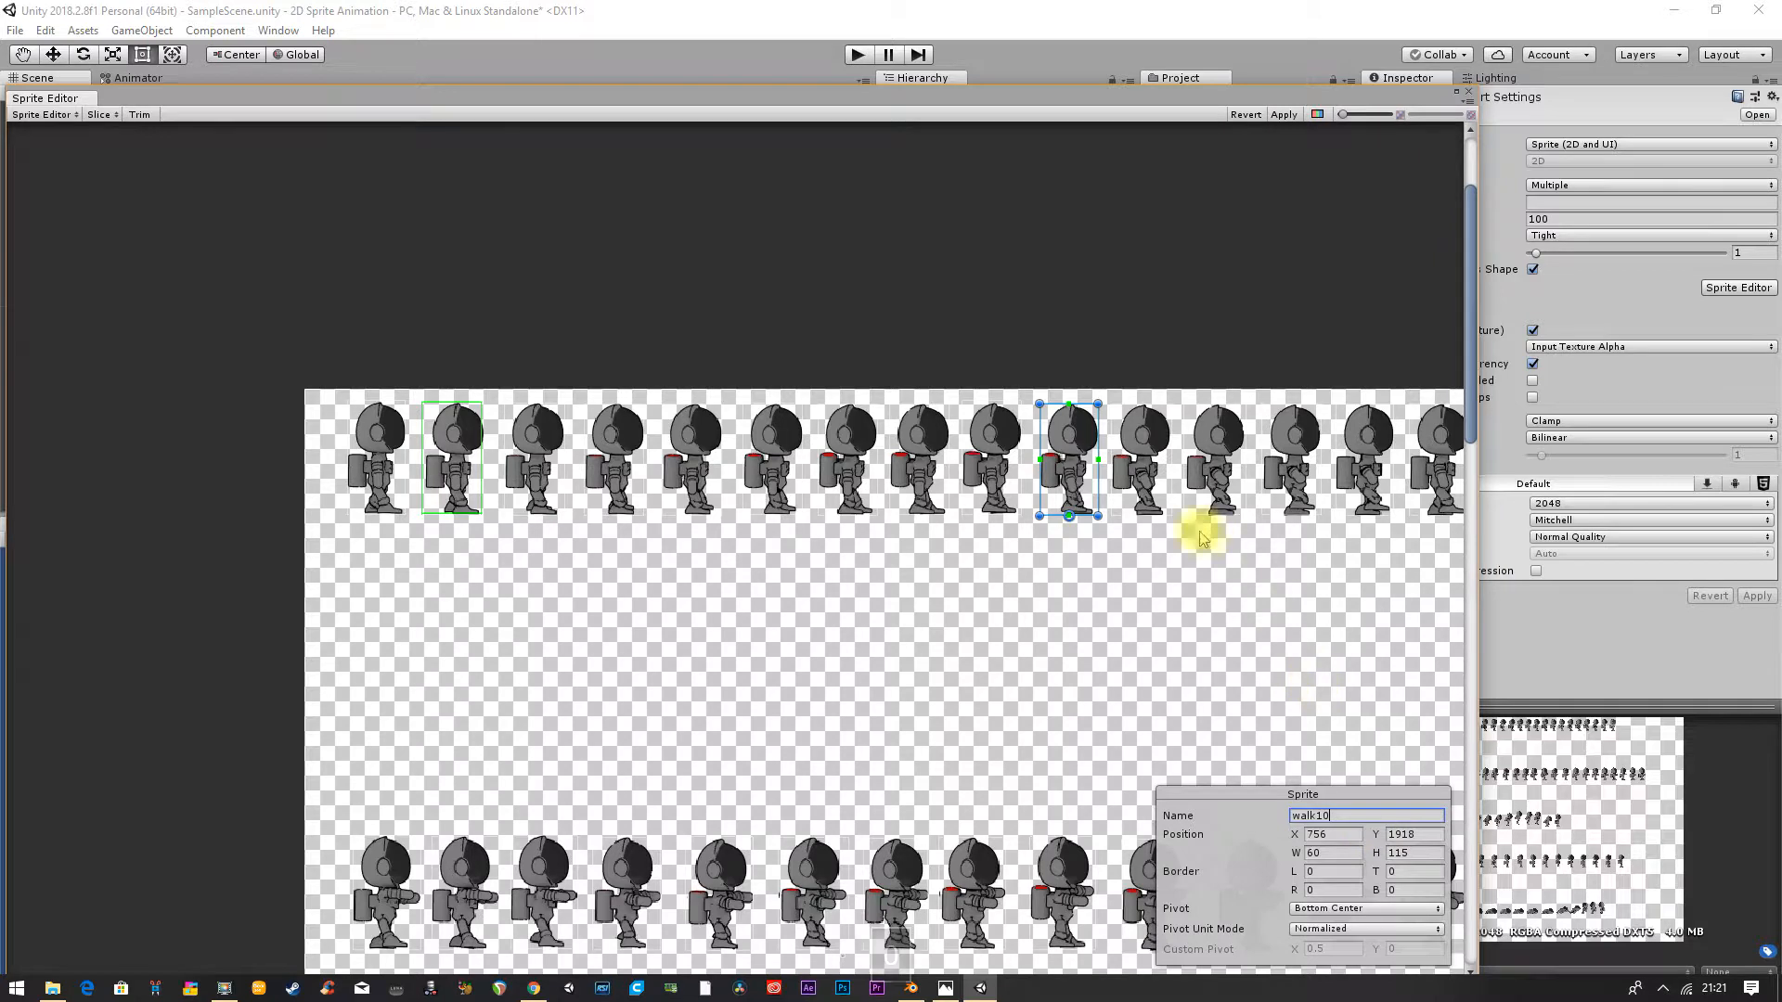
Step: Rename the eleventh and twelfth sprites in the top row as walk11 and walk12, reusing the copied name walk1
{"action": "left_click", "coordinate": [1144, 446]}
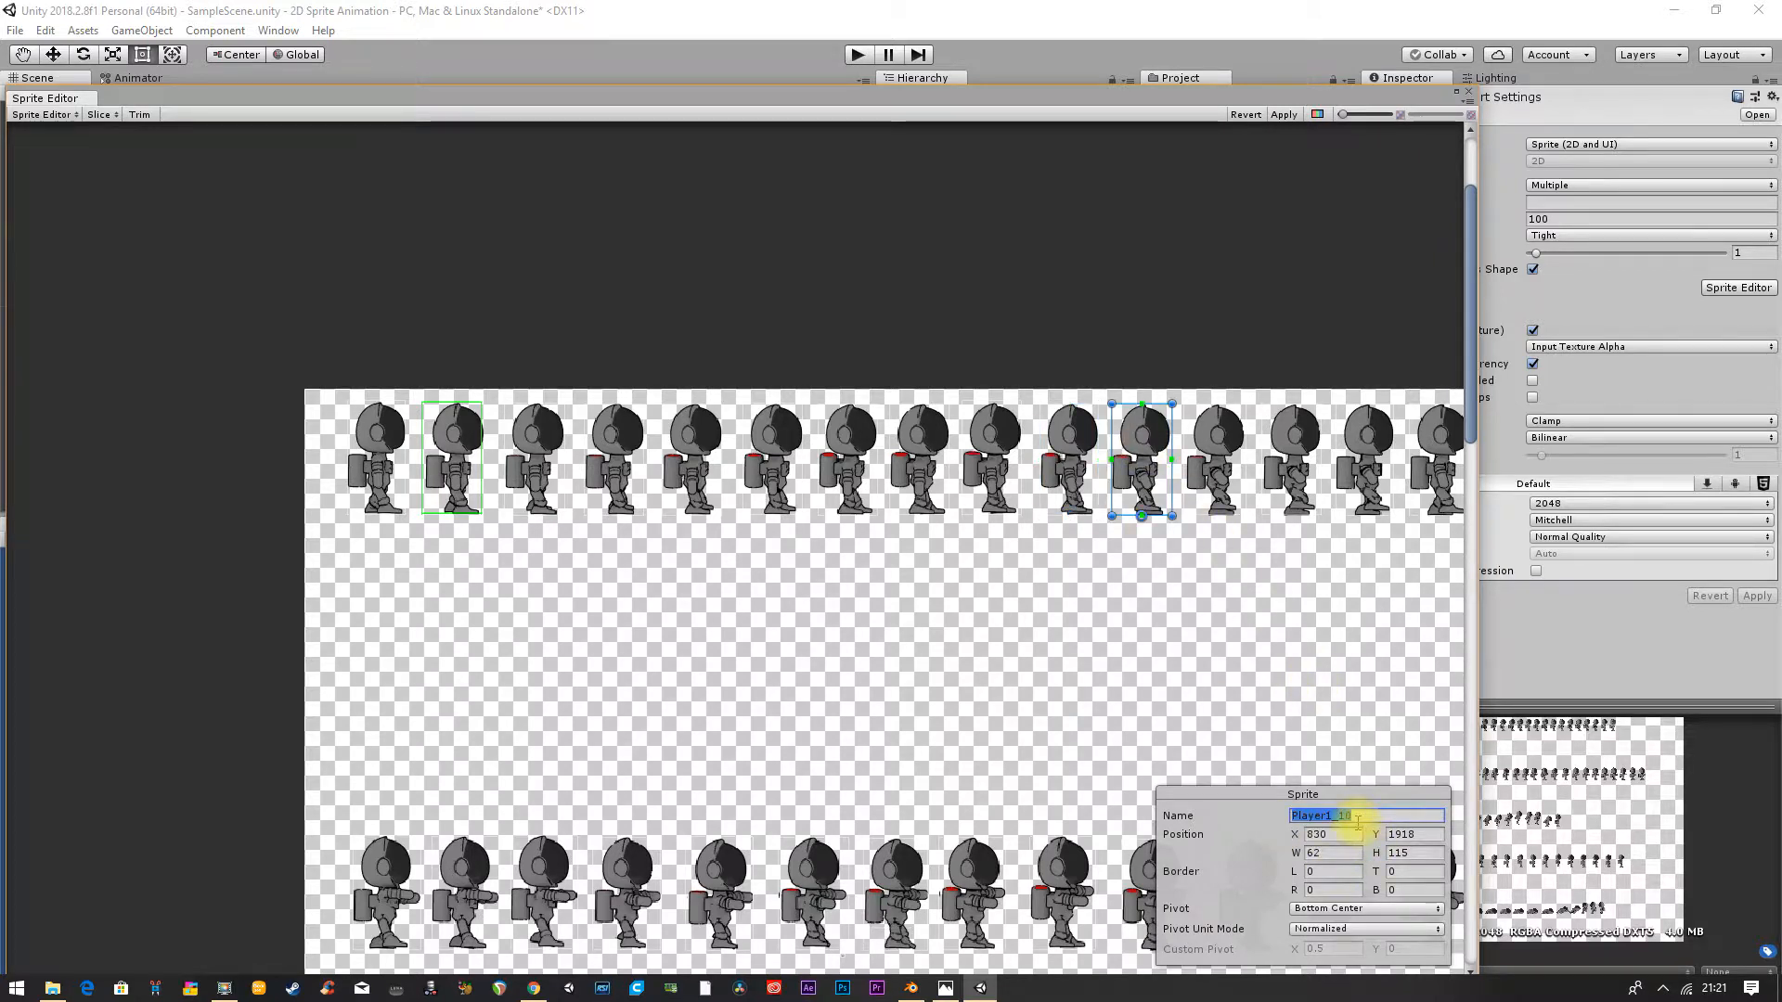
{"action": "type", "text": "walk1"}
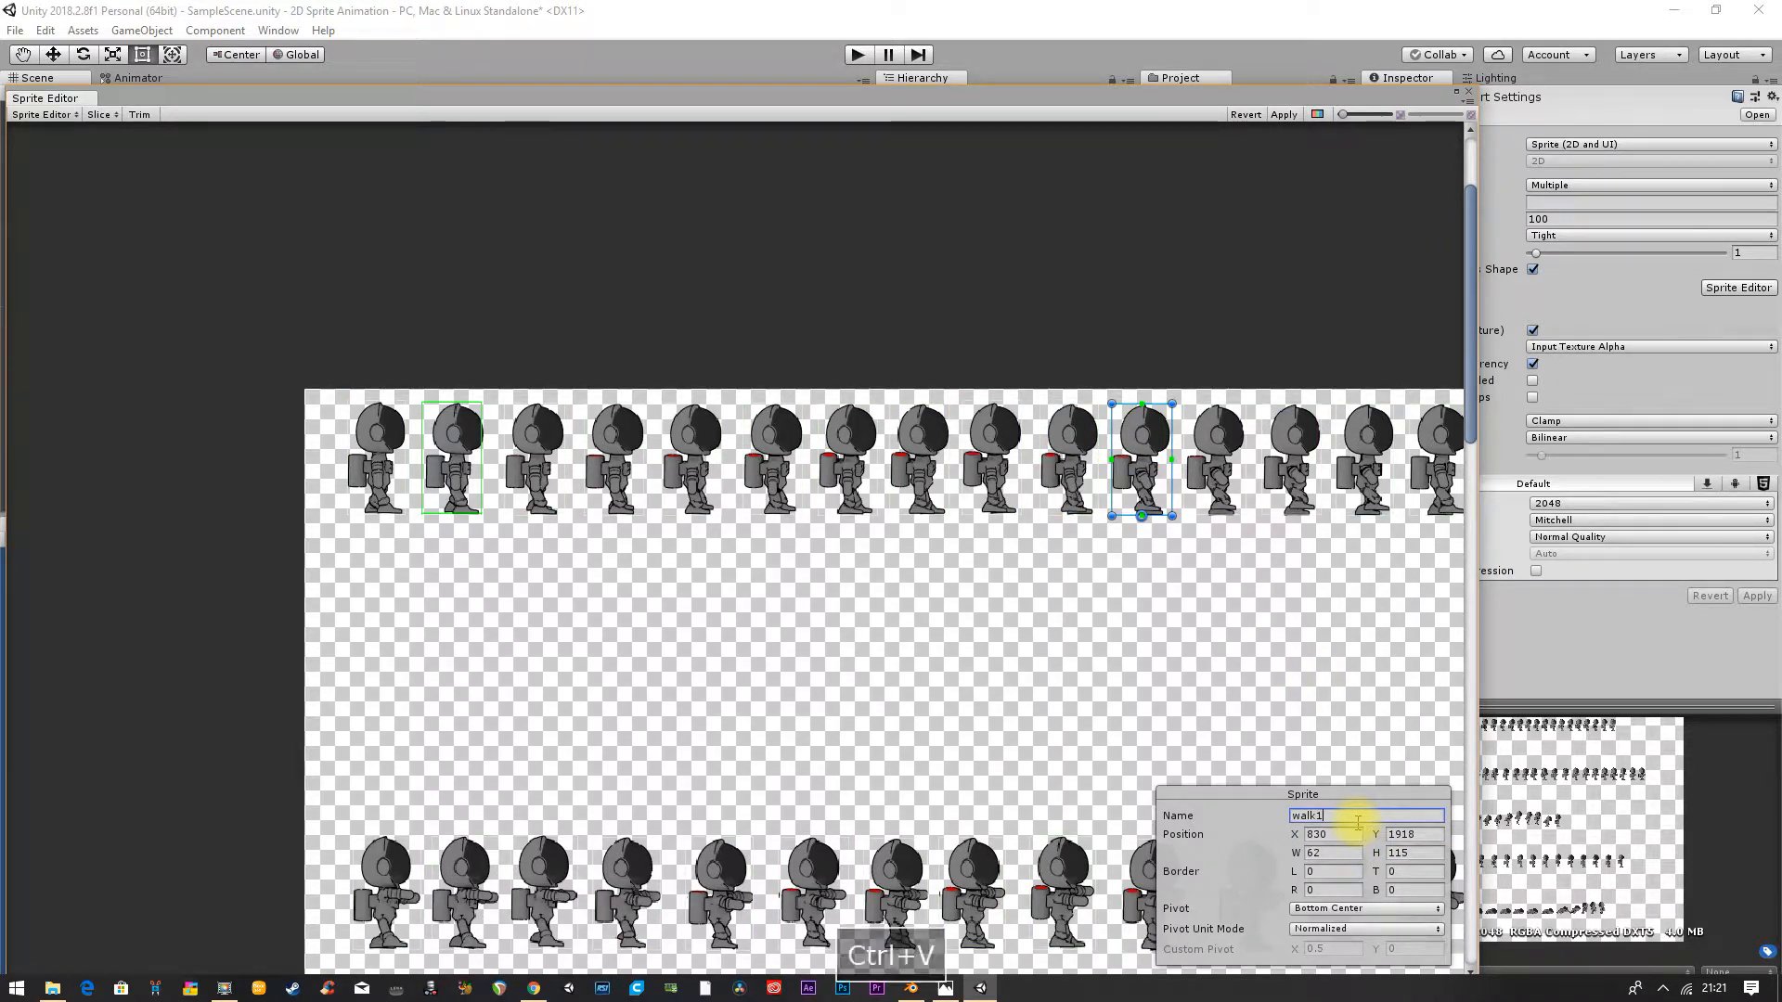
{"action": "type", "text": "1"}
{"action": "left_click", "coordinate": [1188, 467]}
{"action": "left_click", "coordinate": [1320, 814]}
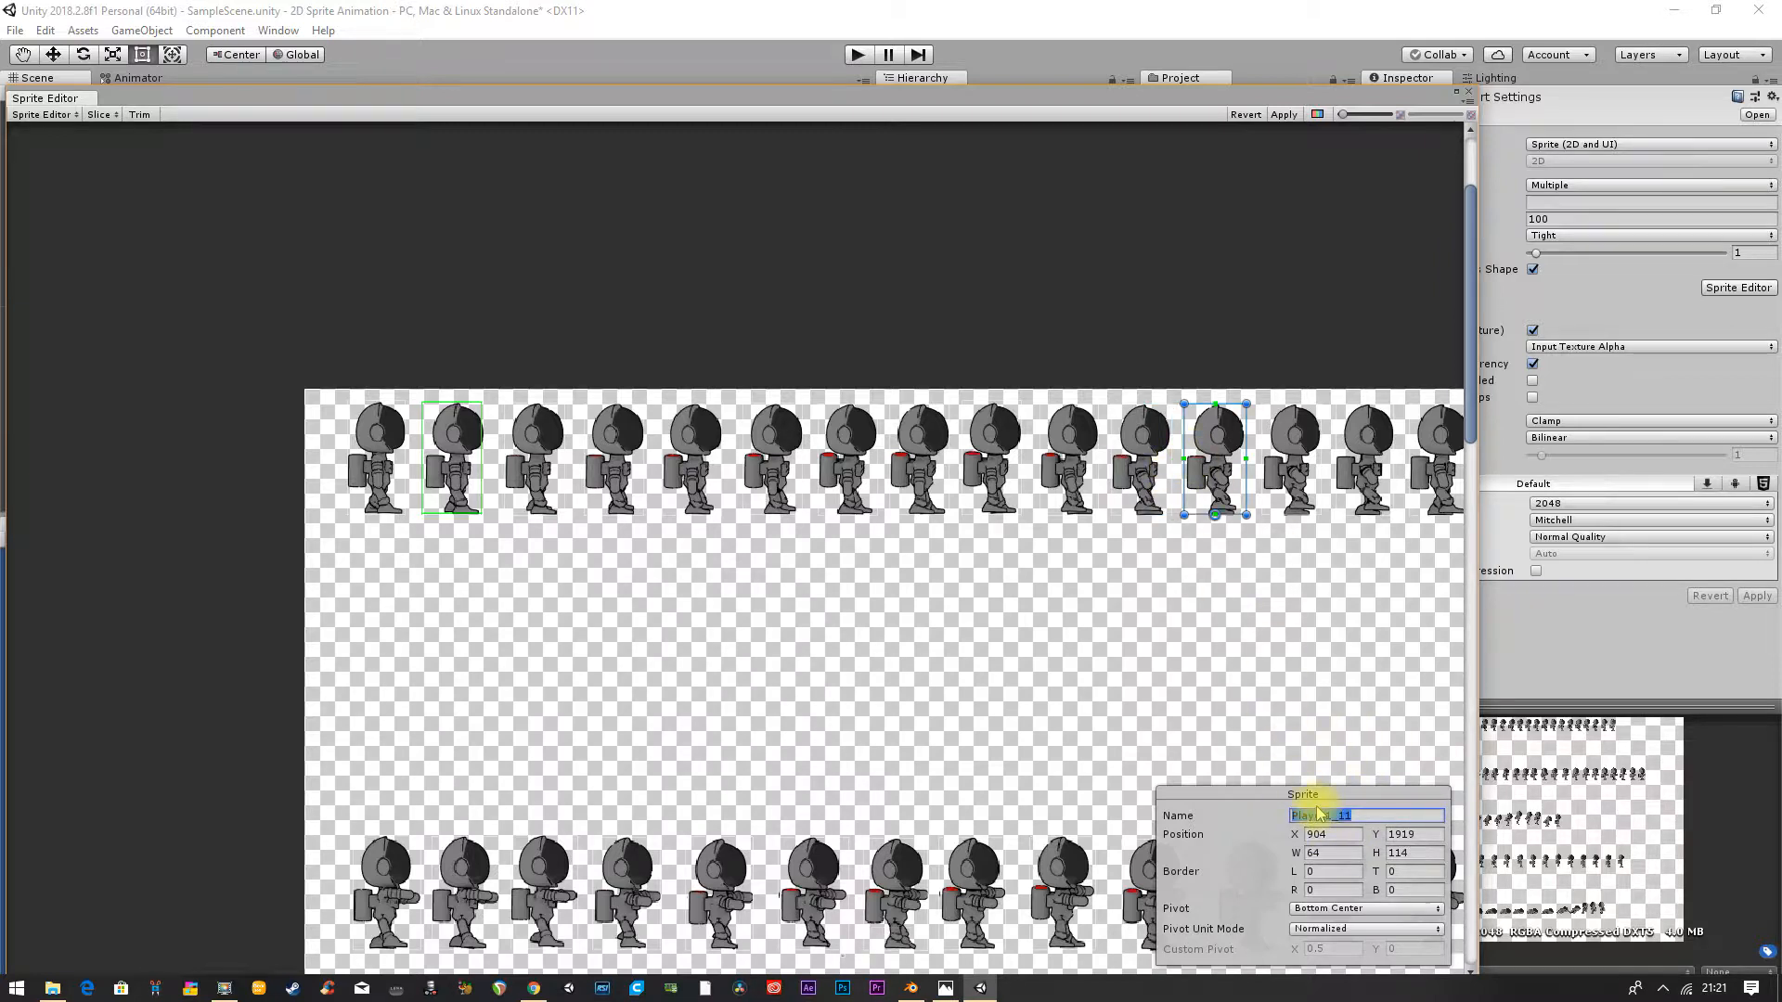
{"action": "type", "text": "walk1"}
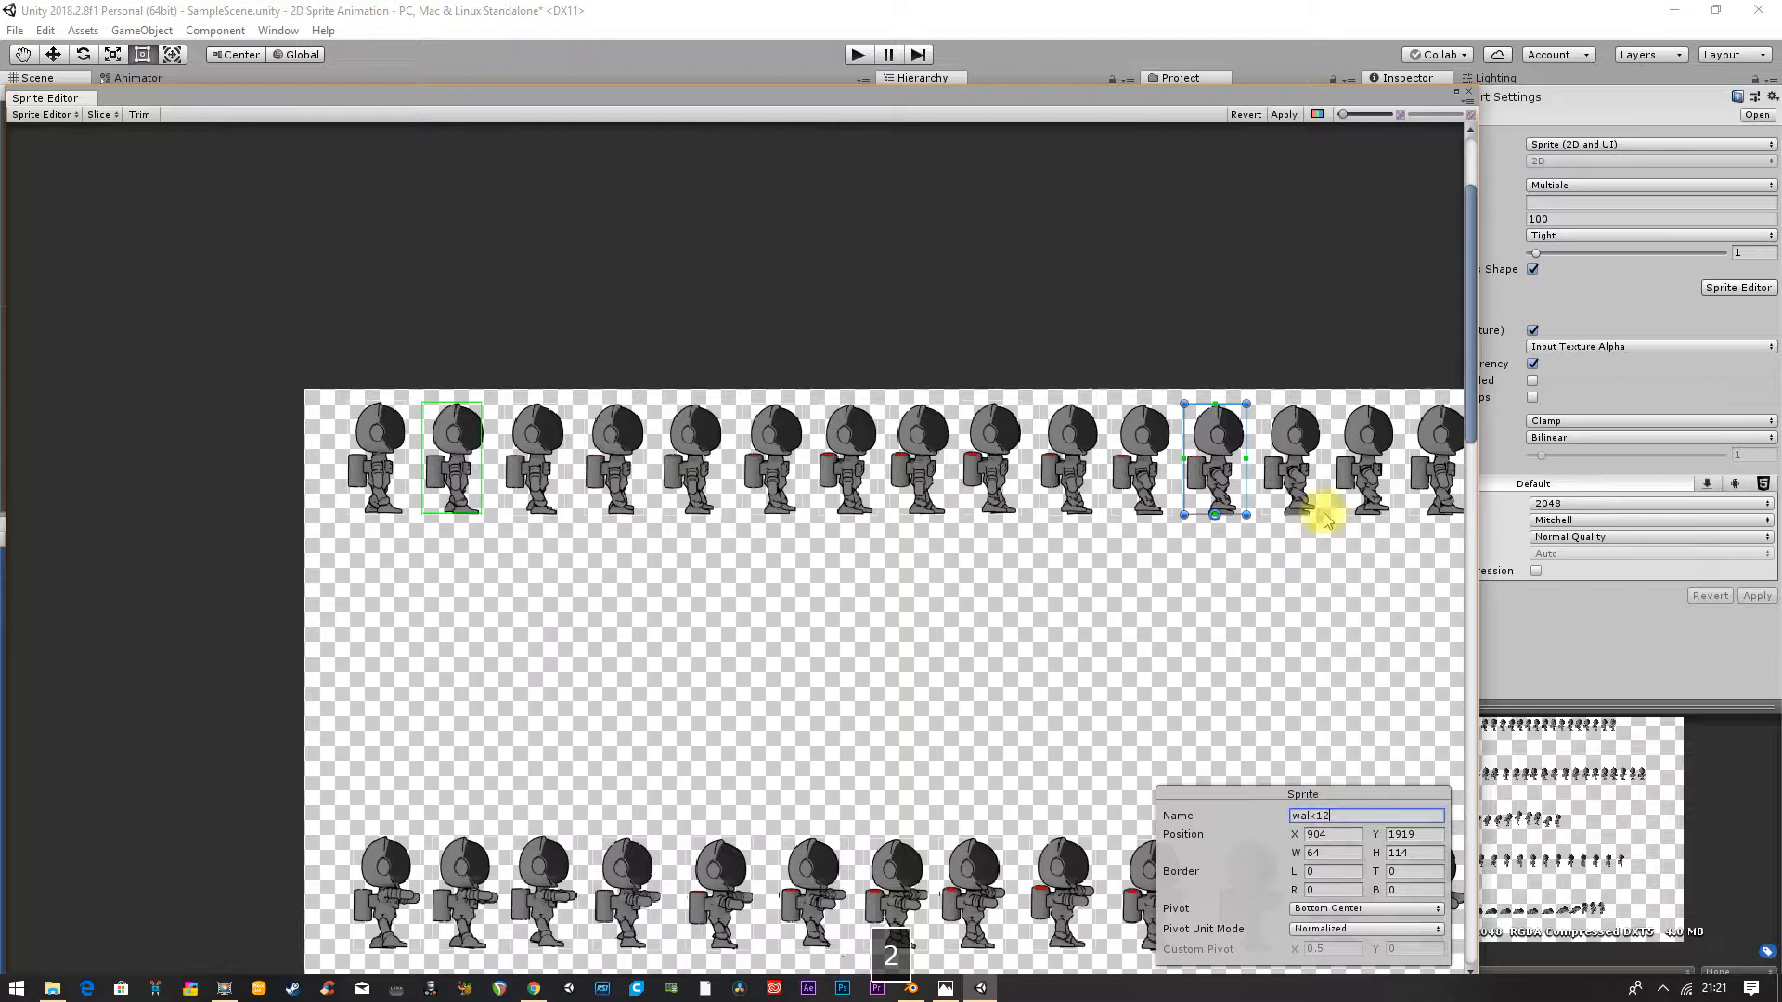
Step: Rename the thirteenth and fourteenth sprites in the top row as walk13 and walk14
{"action": "left_click", "coordinate": [1303, 478]}
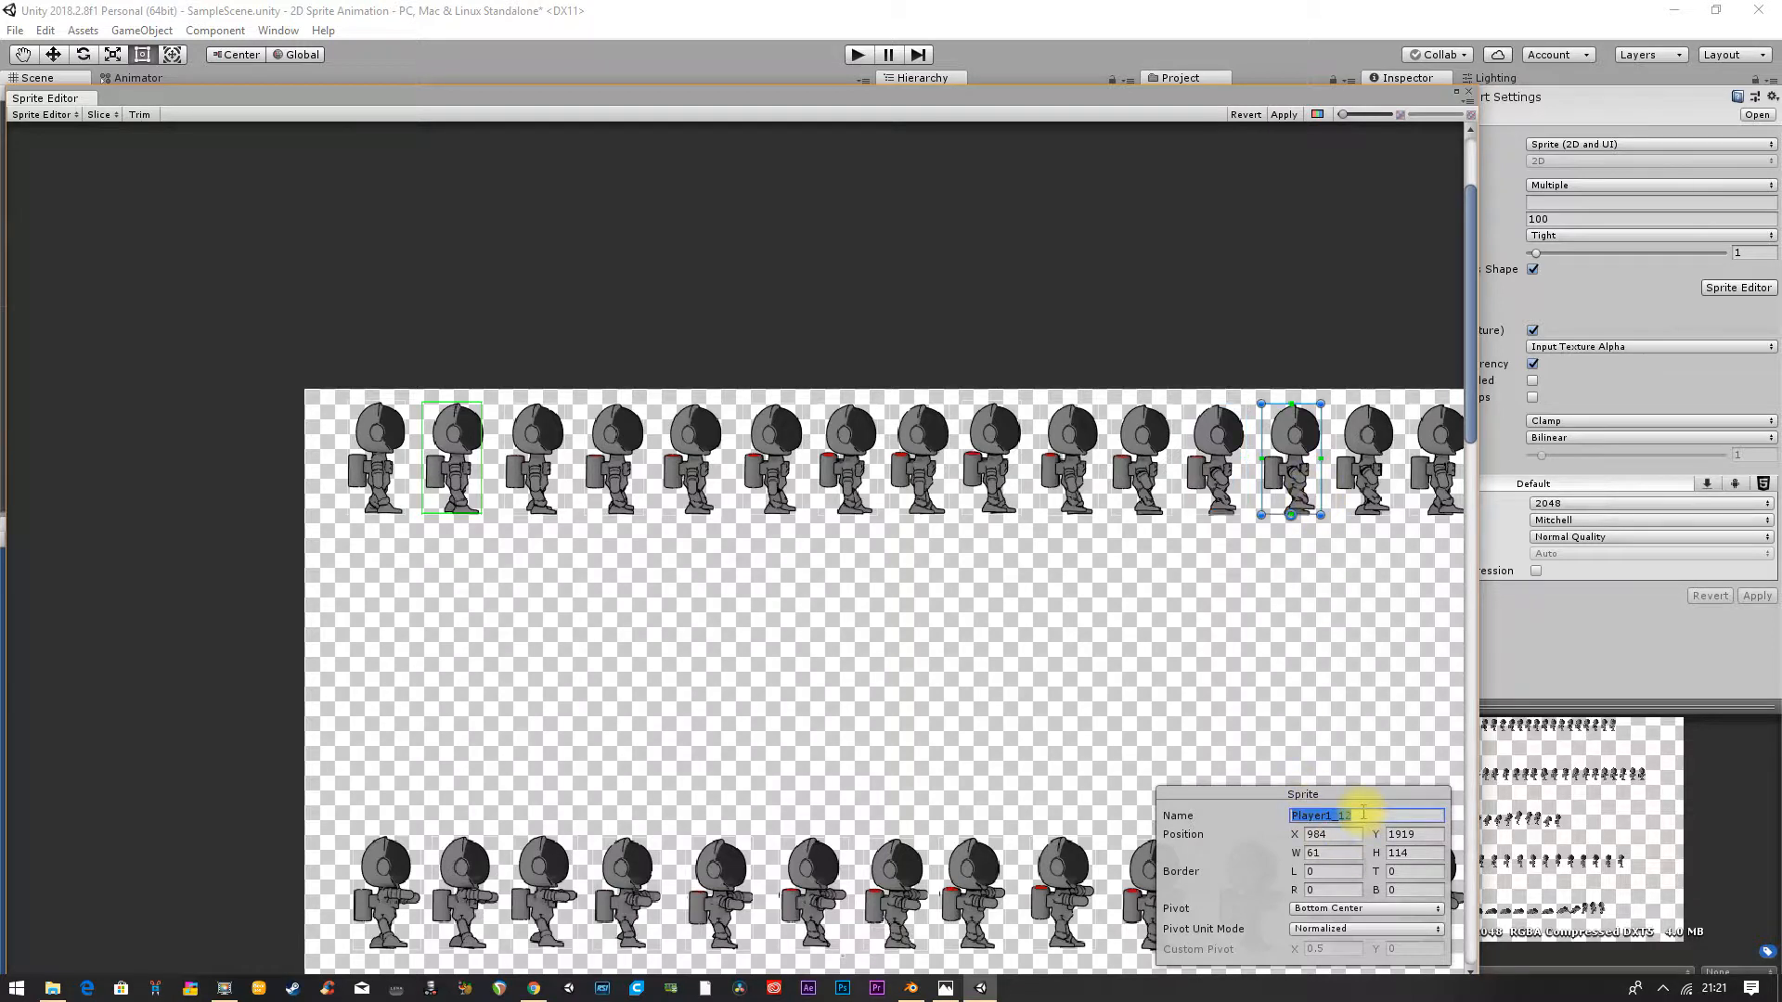
{"action": "type", "text": "walk1"}
{"action": "type", "text": "3"}
{"action": "left_click", "coordinate": [1370, 469]}
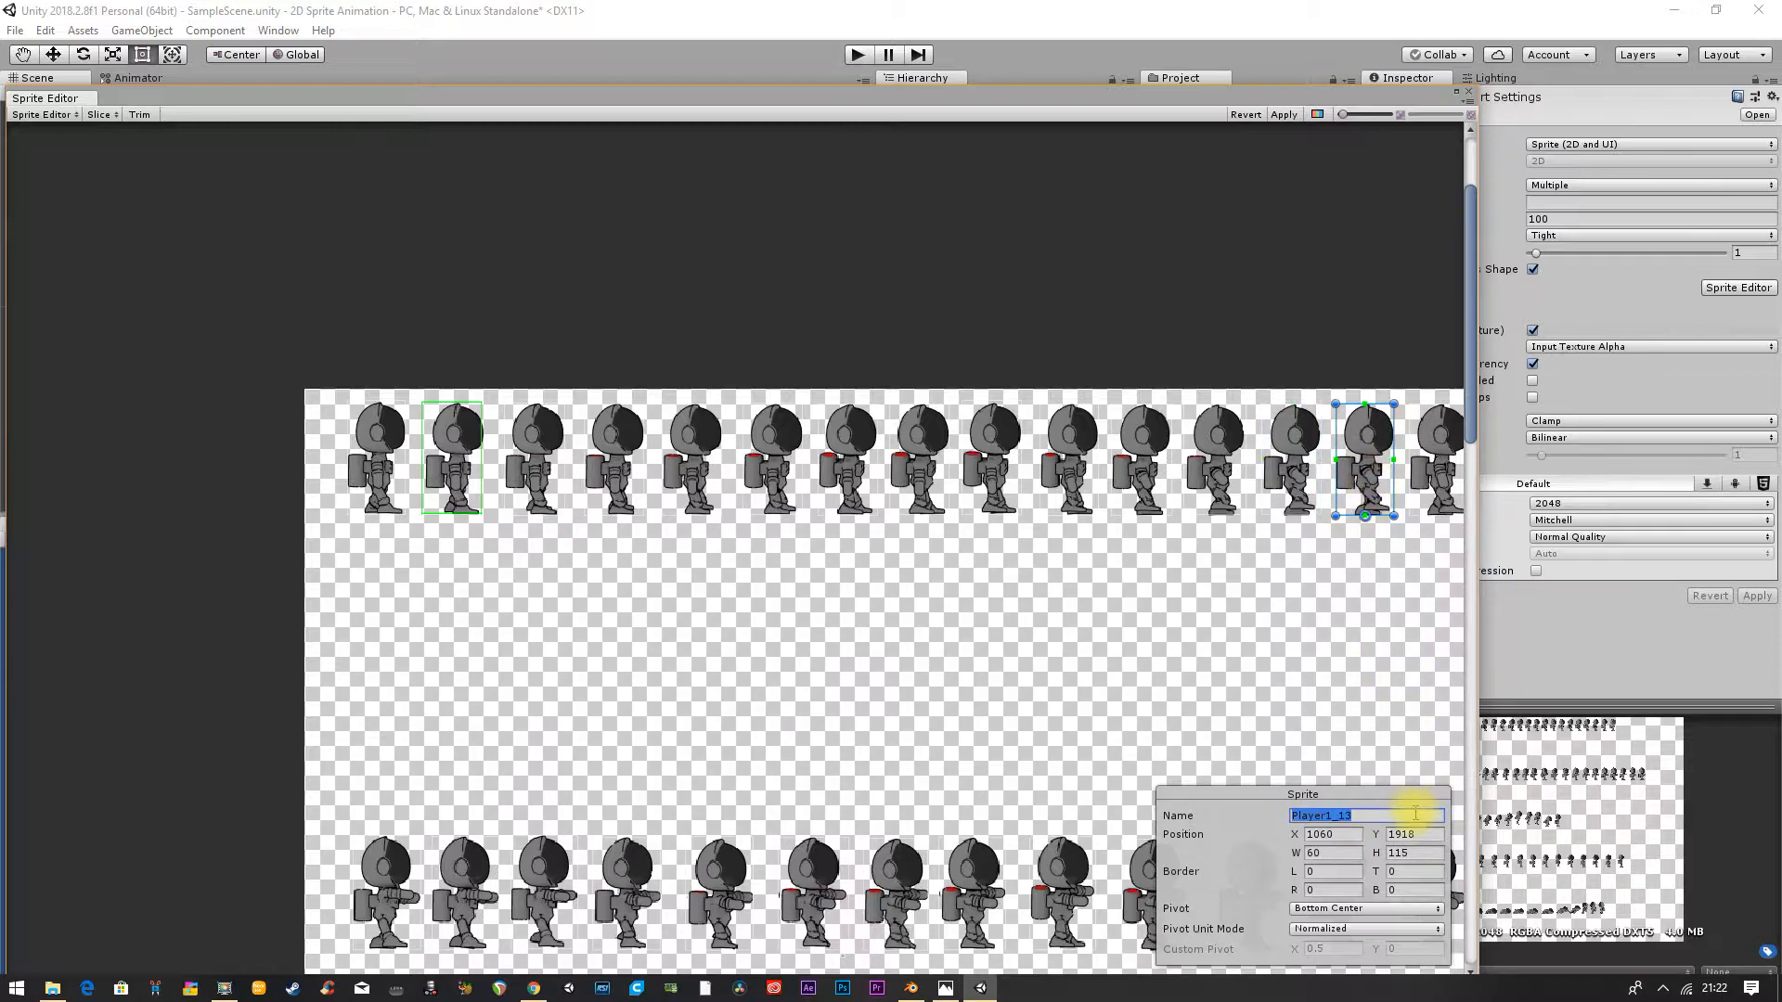
{"action": "type", "text": "walk1"}
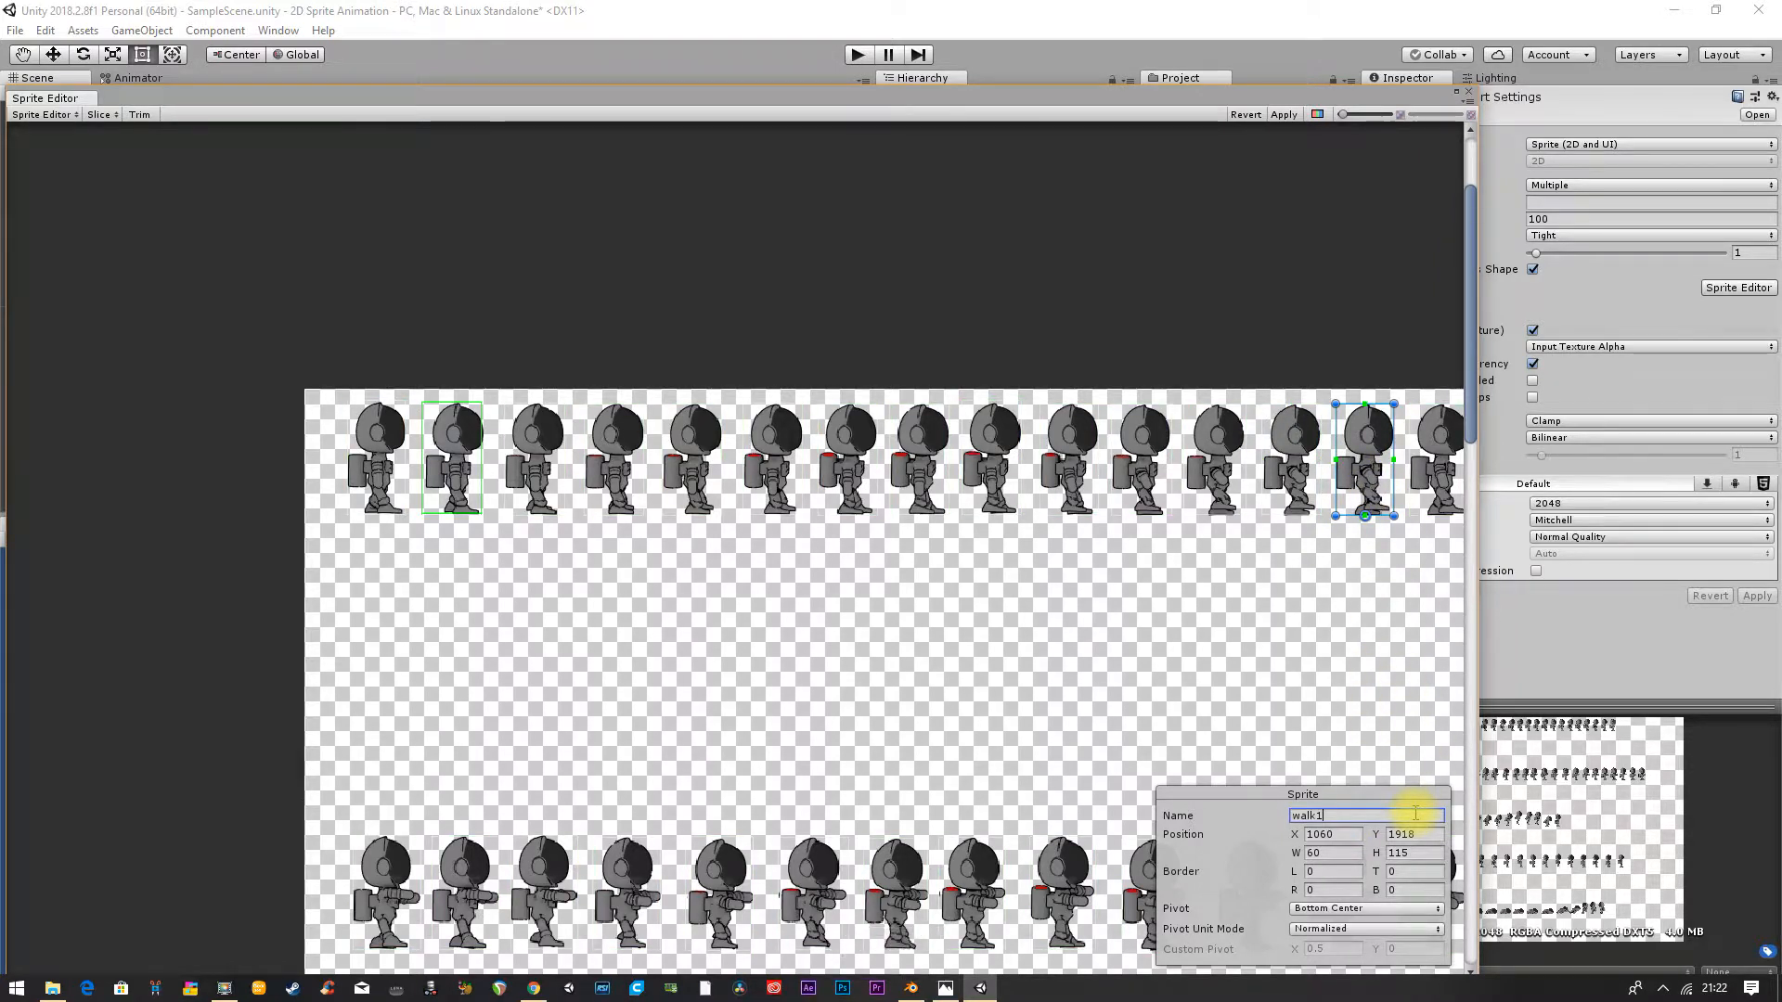
{"action": "type", "text": "4"}
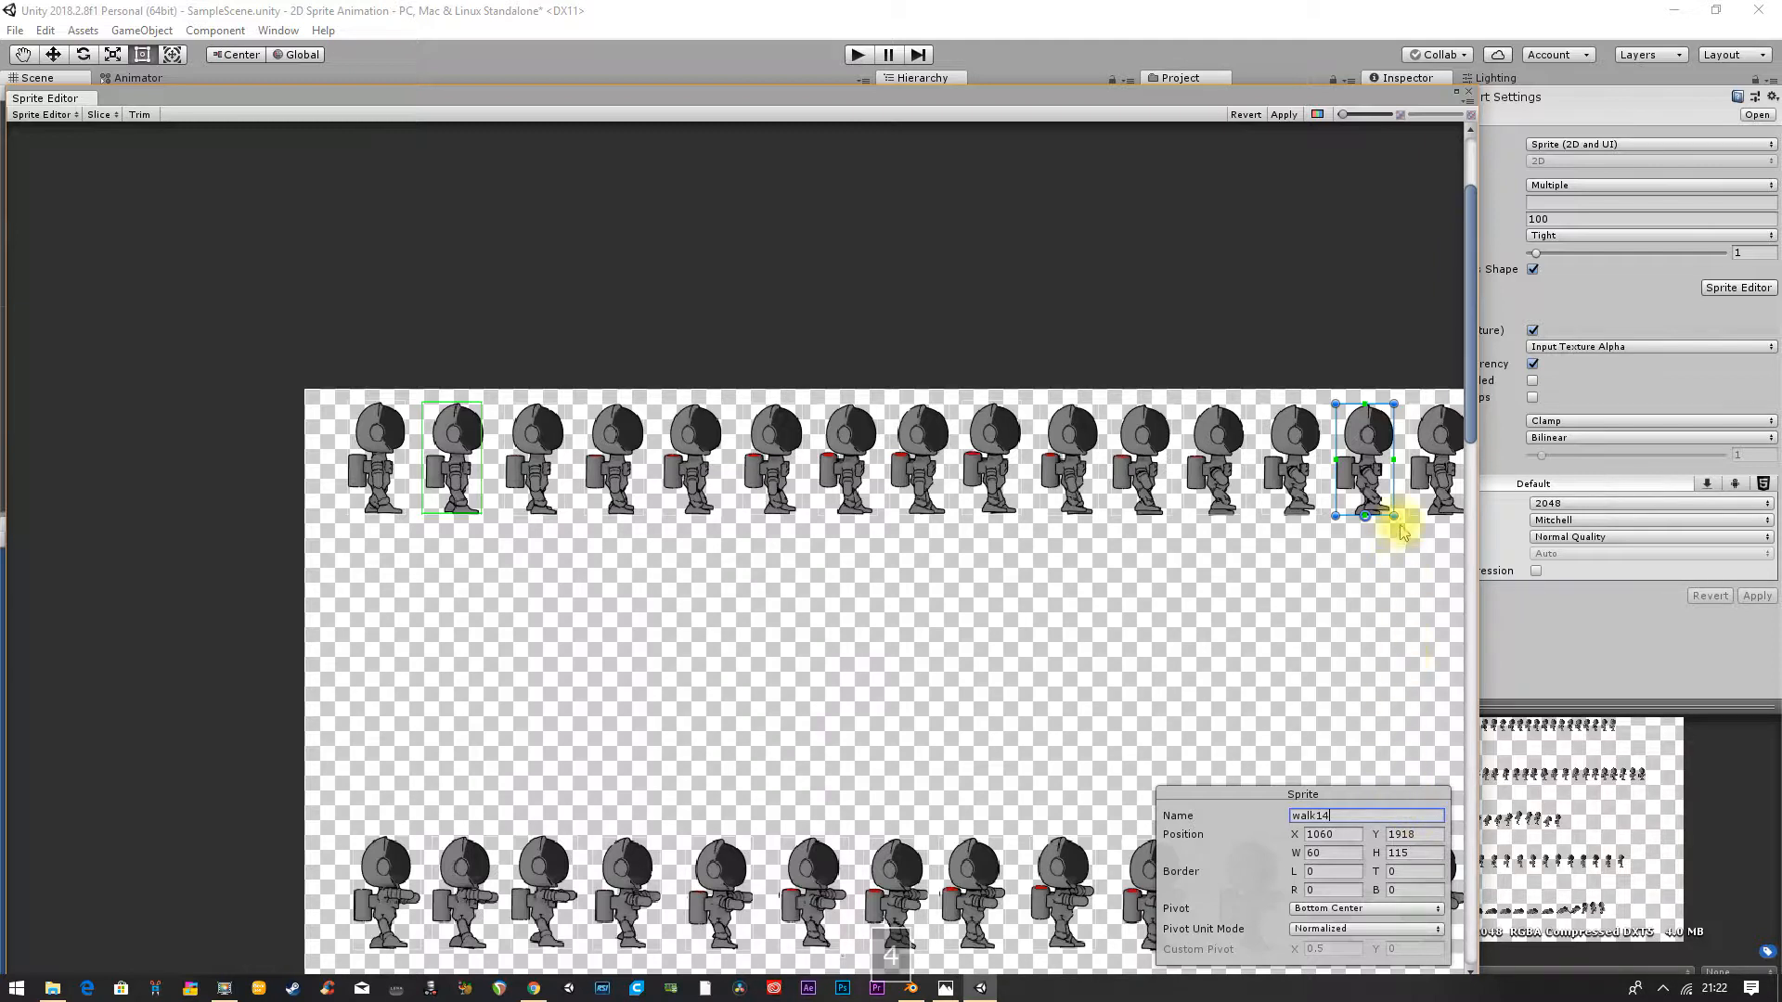
Step: Rename the fifteenth sprite in the top row as walk15
{"action": "left_click", "coordinate": [1426, 469]}
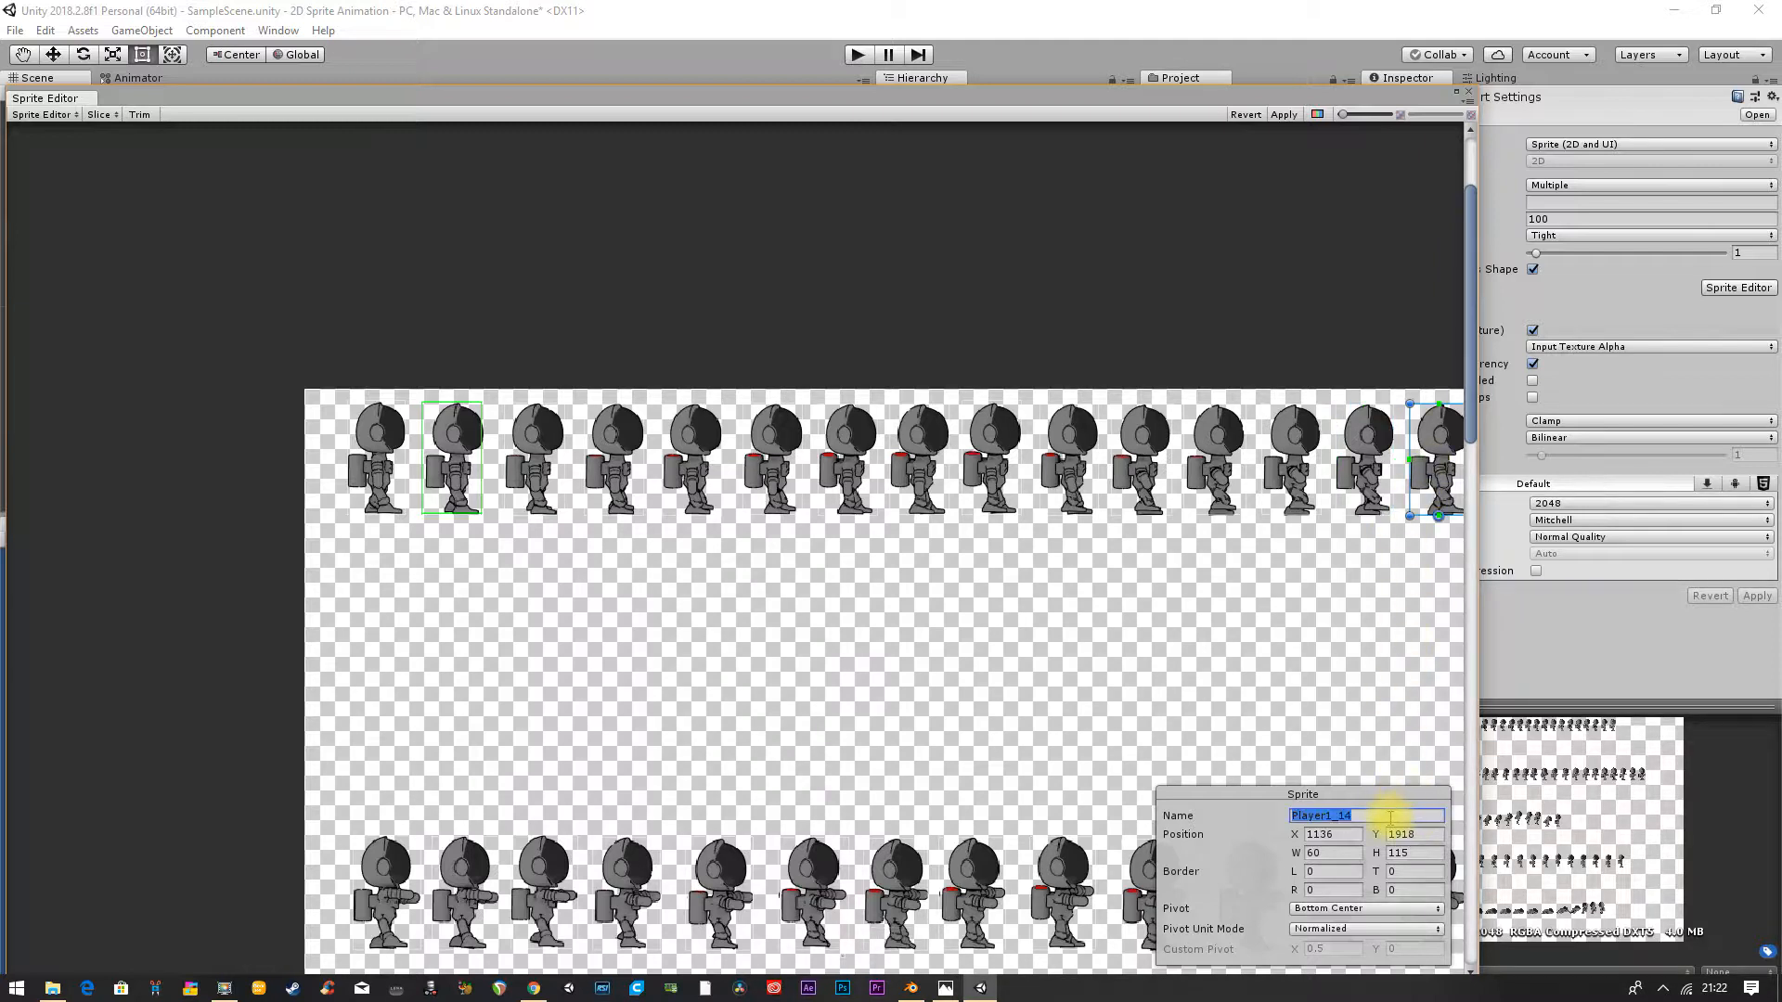
{"action": "type", "text": "walk1"}
{"action": "type", "text": "5"}
{"action": "key", "text": "Return"}
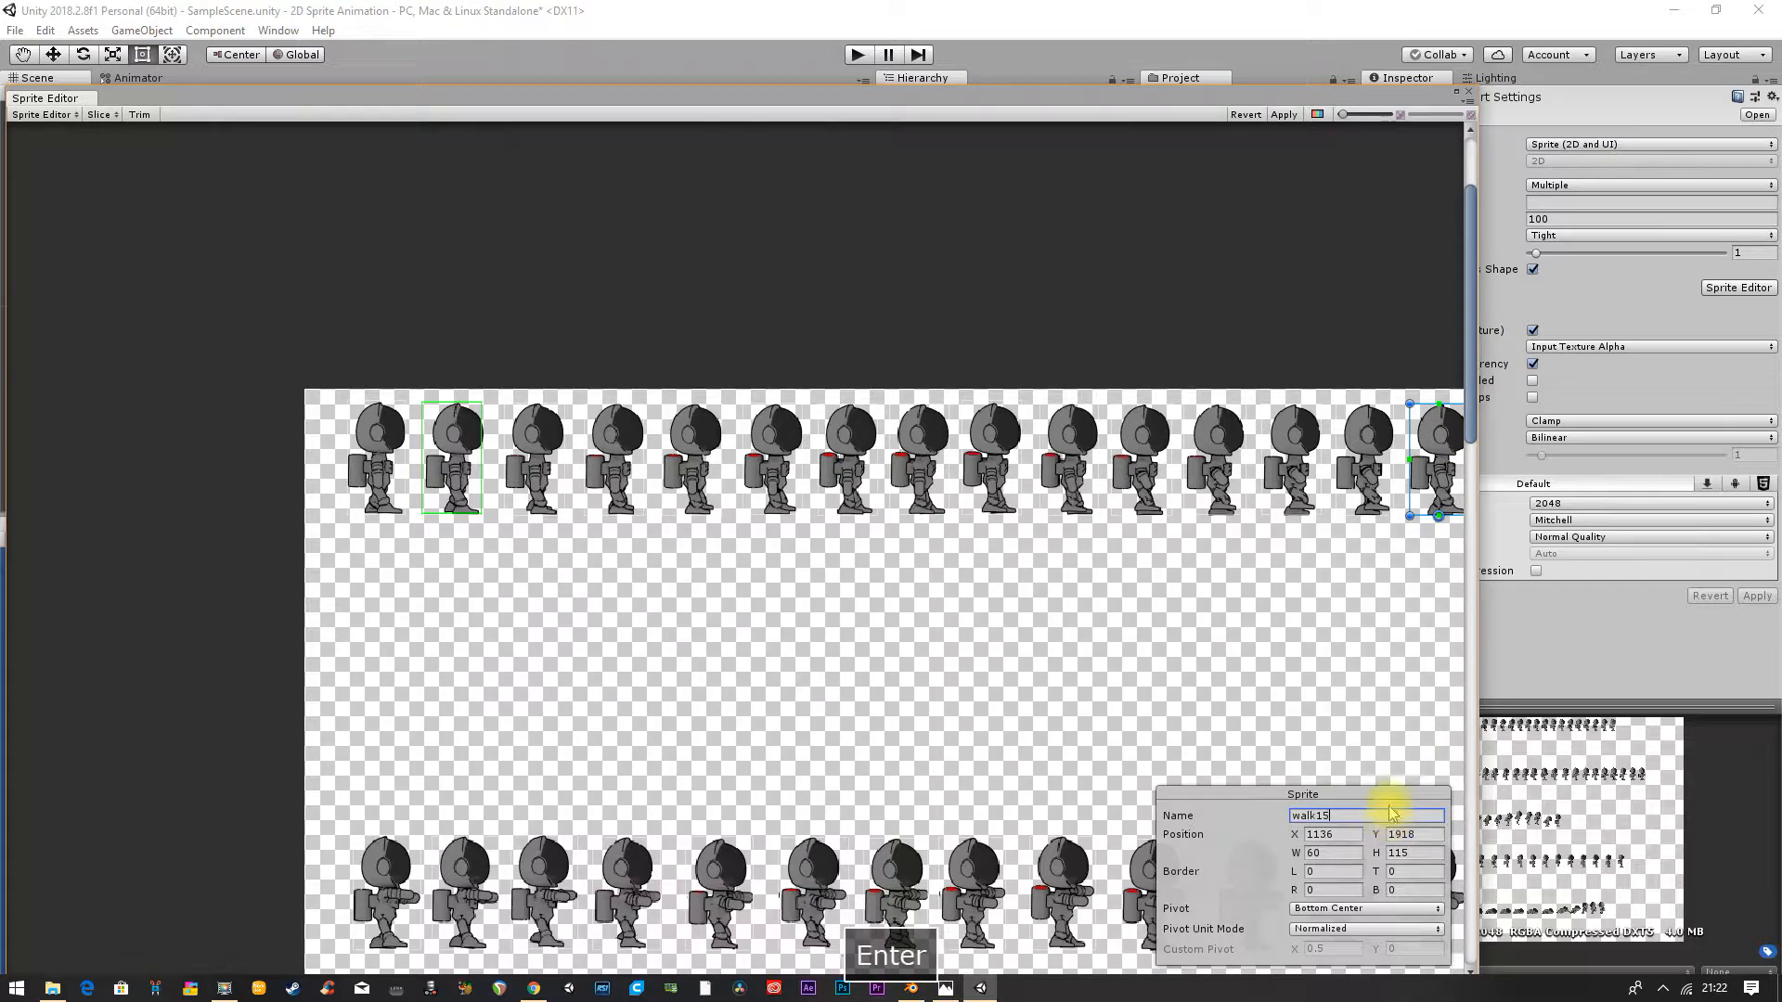
Step: Rename the sixteenth and seventeenth sprites in the top row as walk16 and walk17
{"action": "middle_click_drag", "start_coordinate": [1125, 589], "coordinate": [733, 572]}
{"action": "left_click", "coordinate": [1112, 414]}
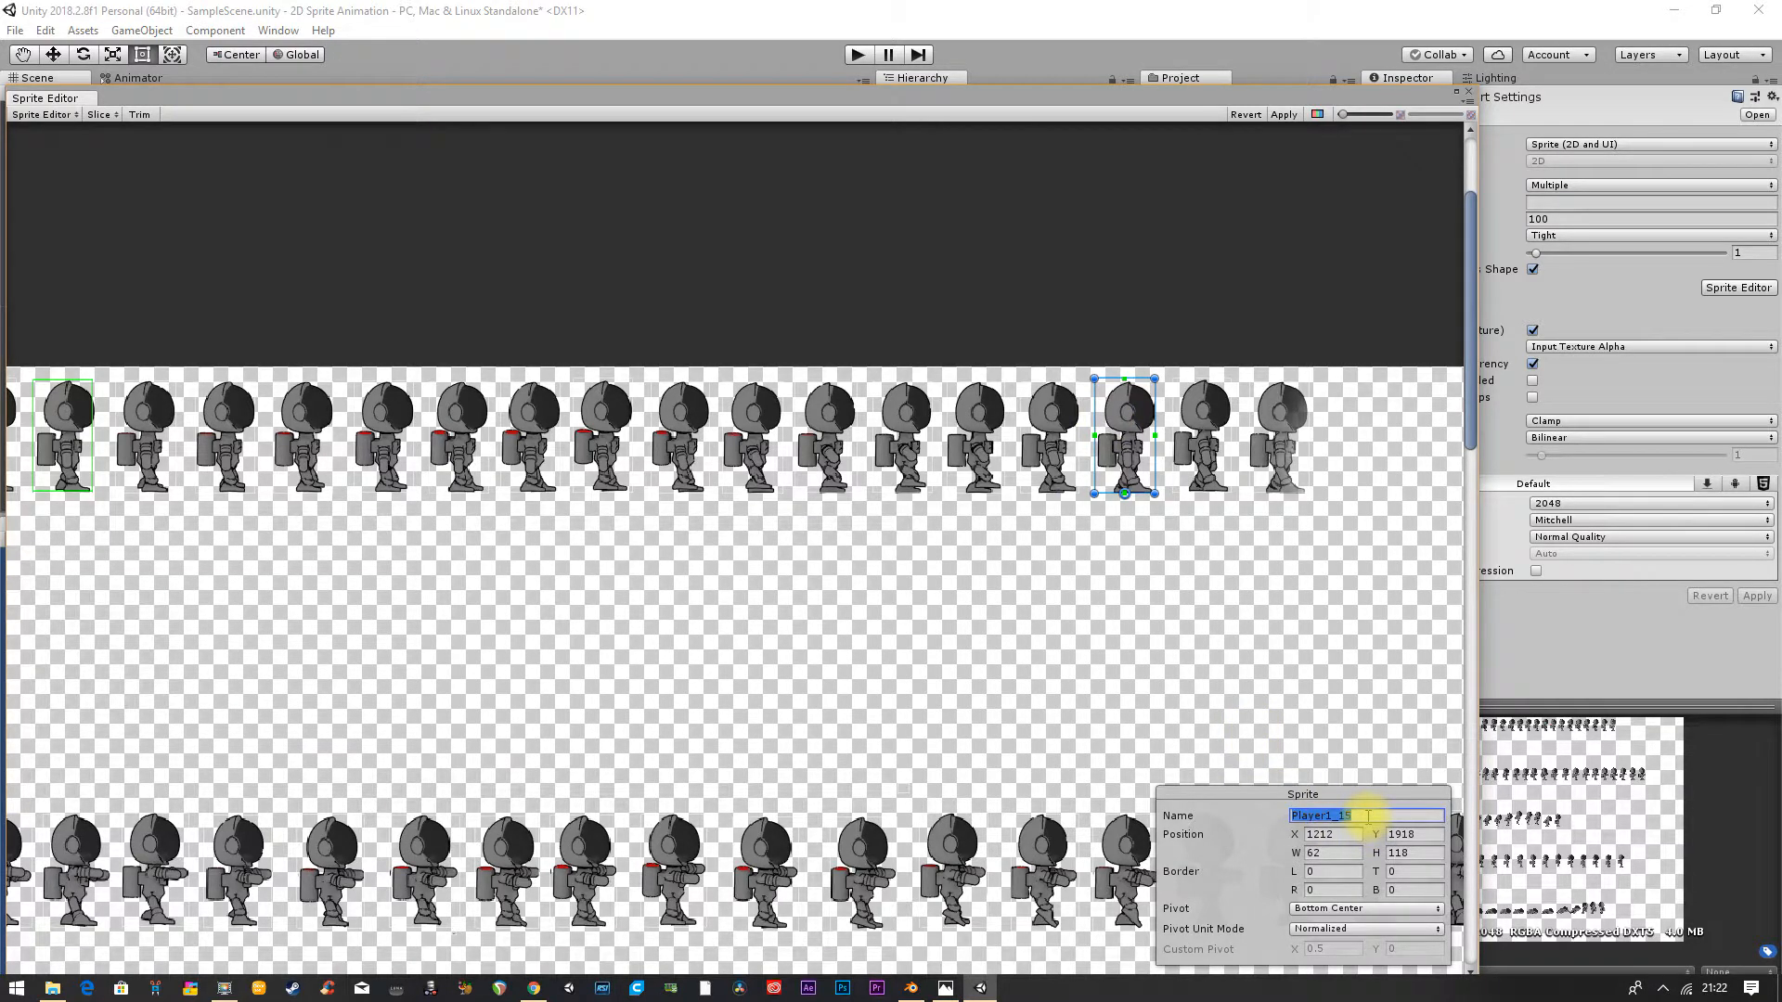
{"action": "type", "text": "walk1"}
{"action": "type", "text": "6"}
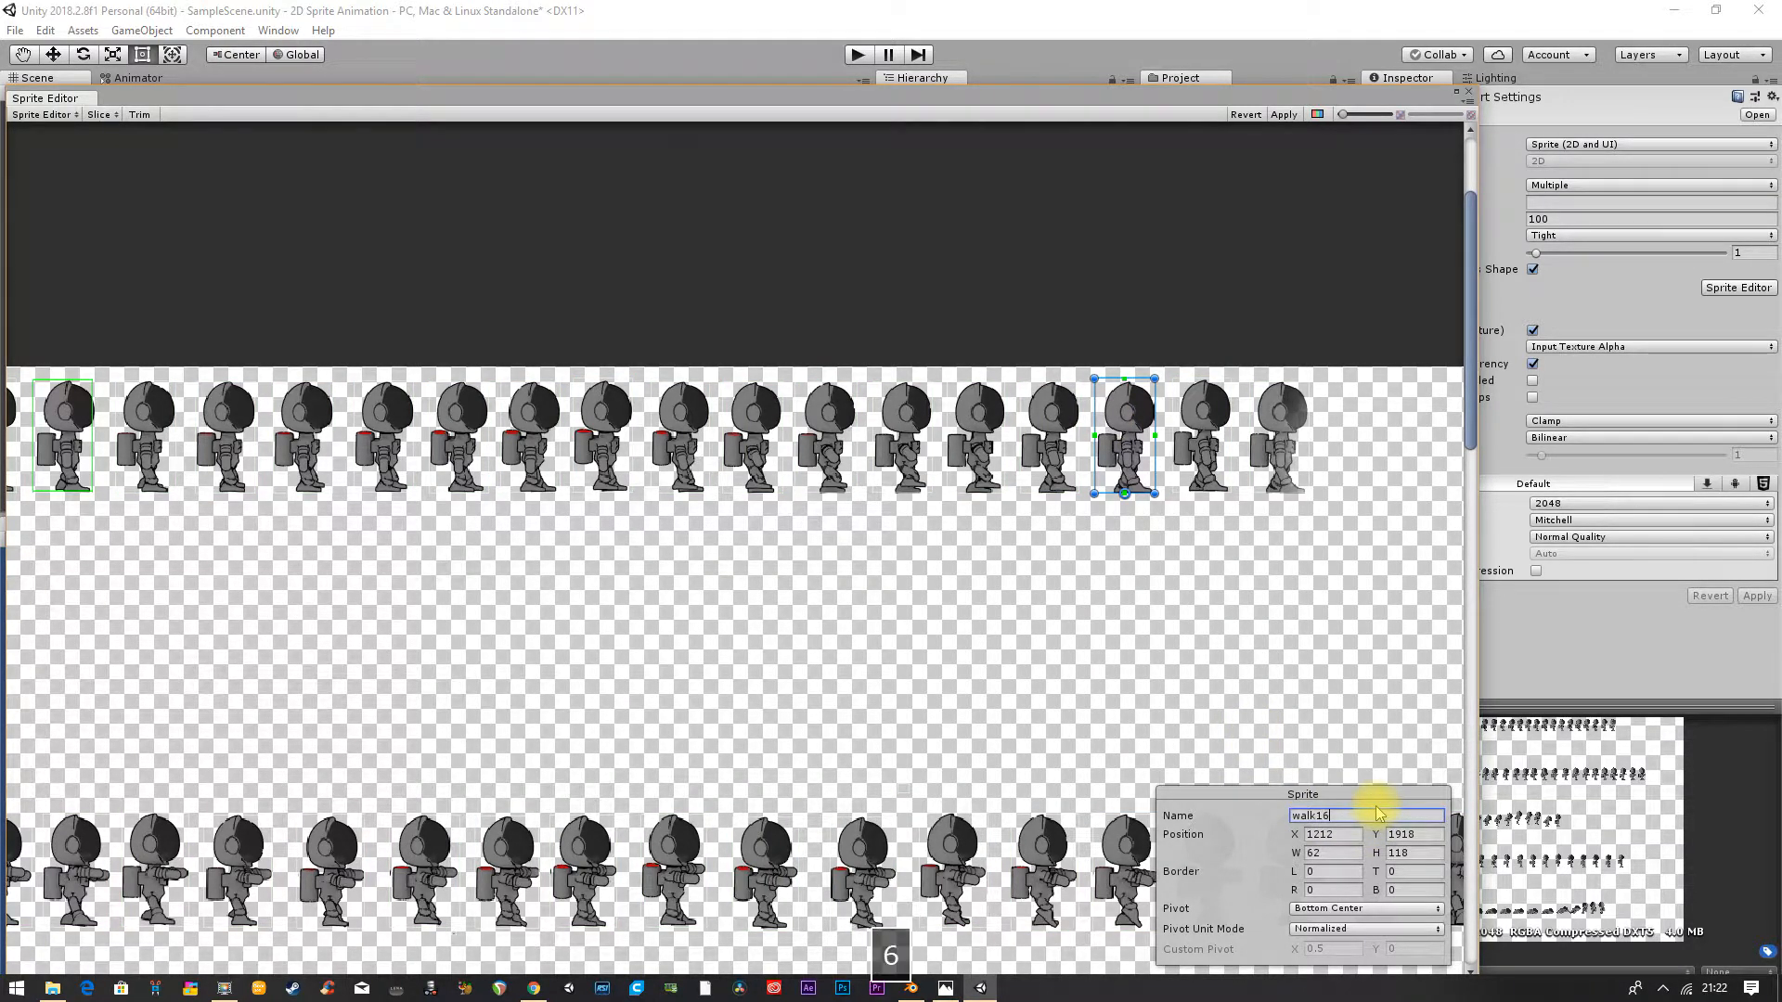
{"action": "left_click", "coordinate": [1205, 446]}
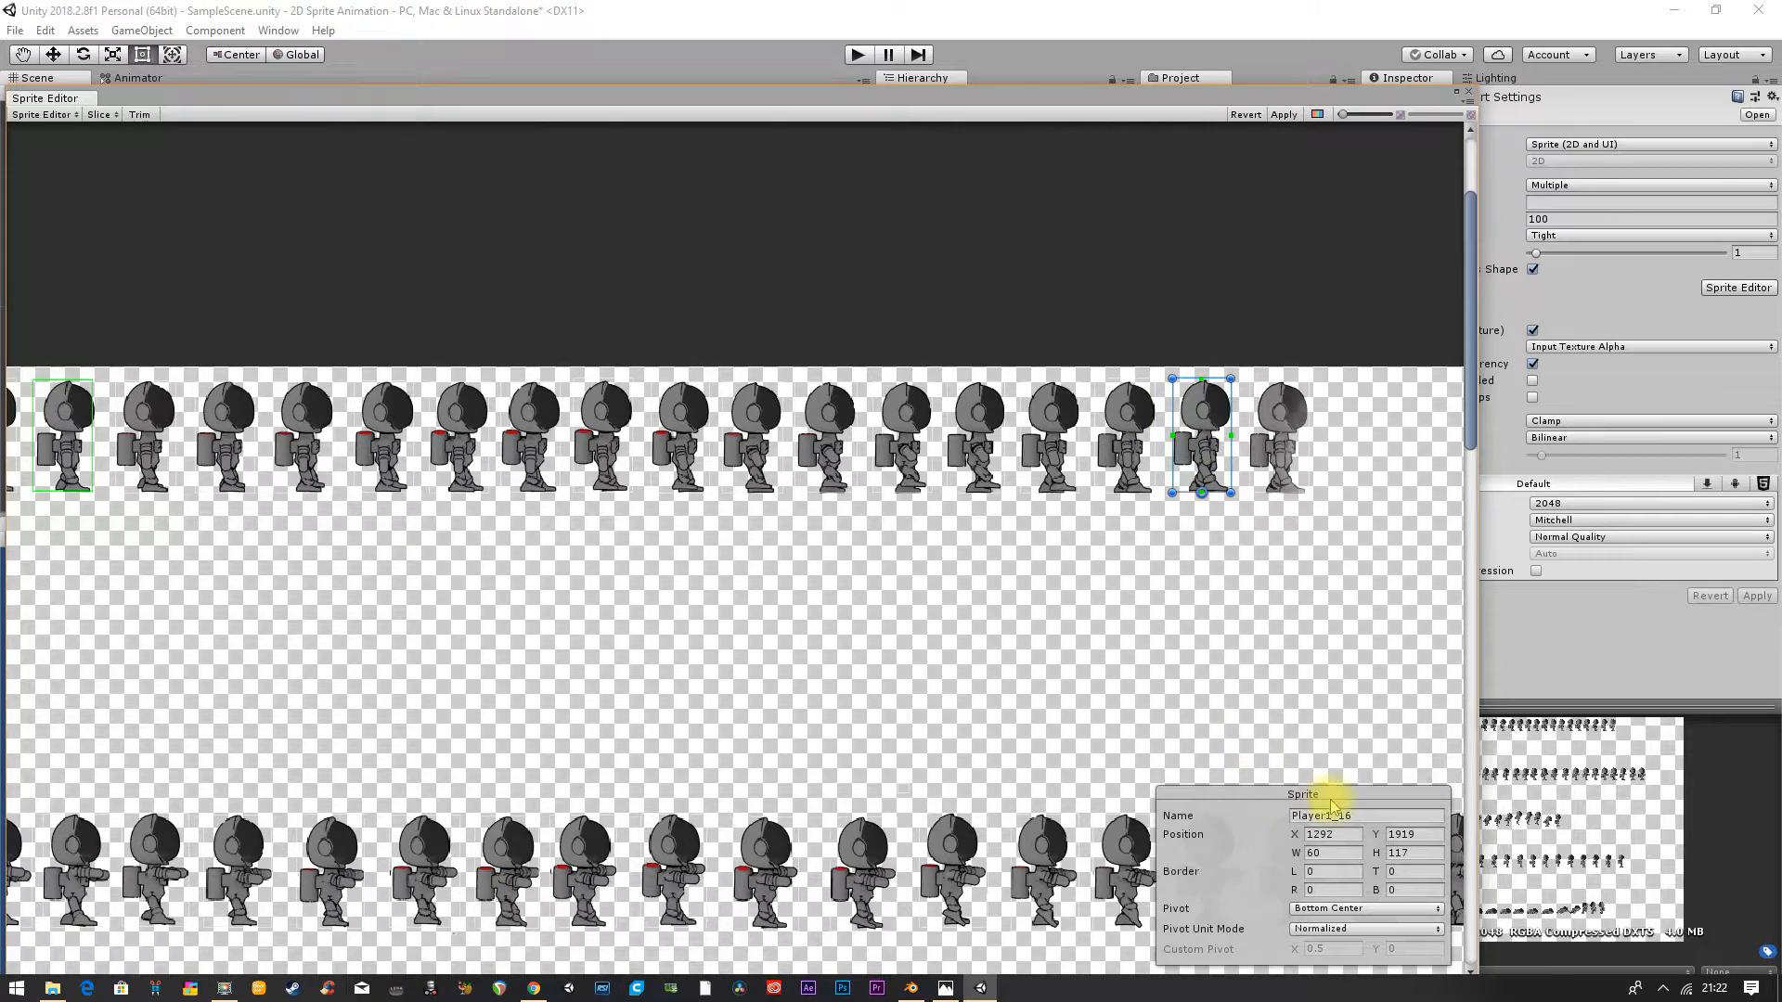
{"action": "type", "text": "walk1"}
{"action": "type", "text": "7"}
Step: Rename the eighteenth and last sprite in the top row as walk18
{"action": "left_click", "coordinate": [1267, 460]}
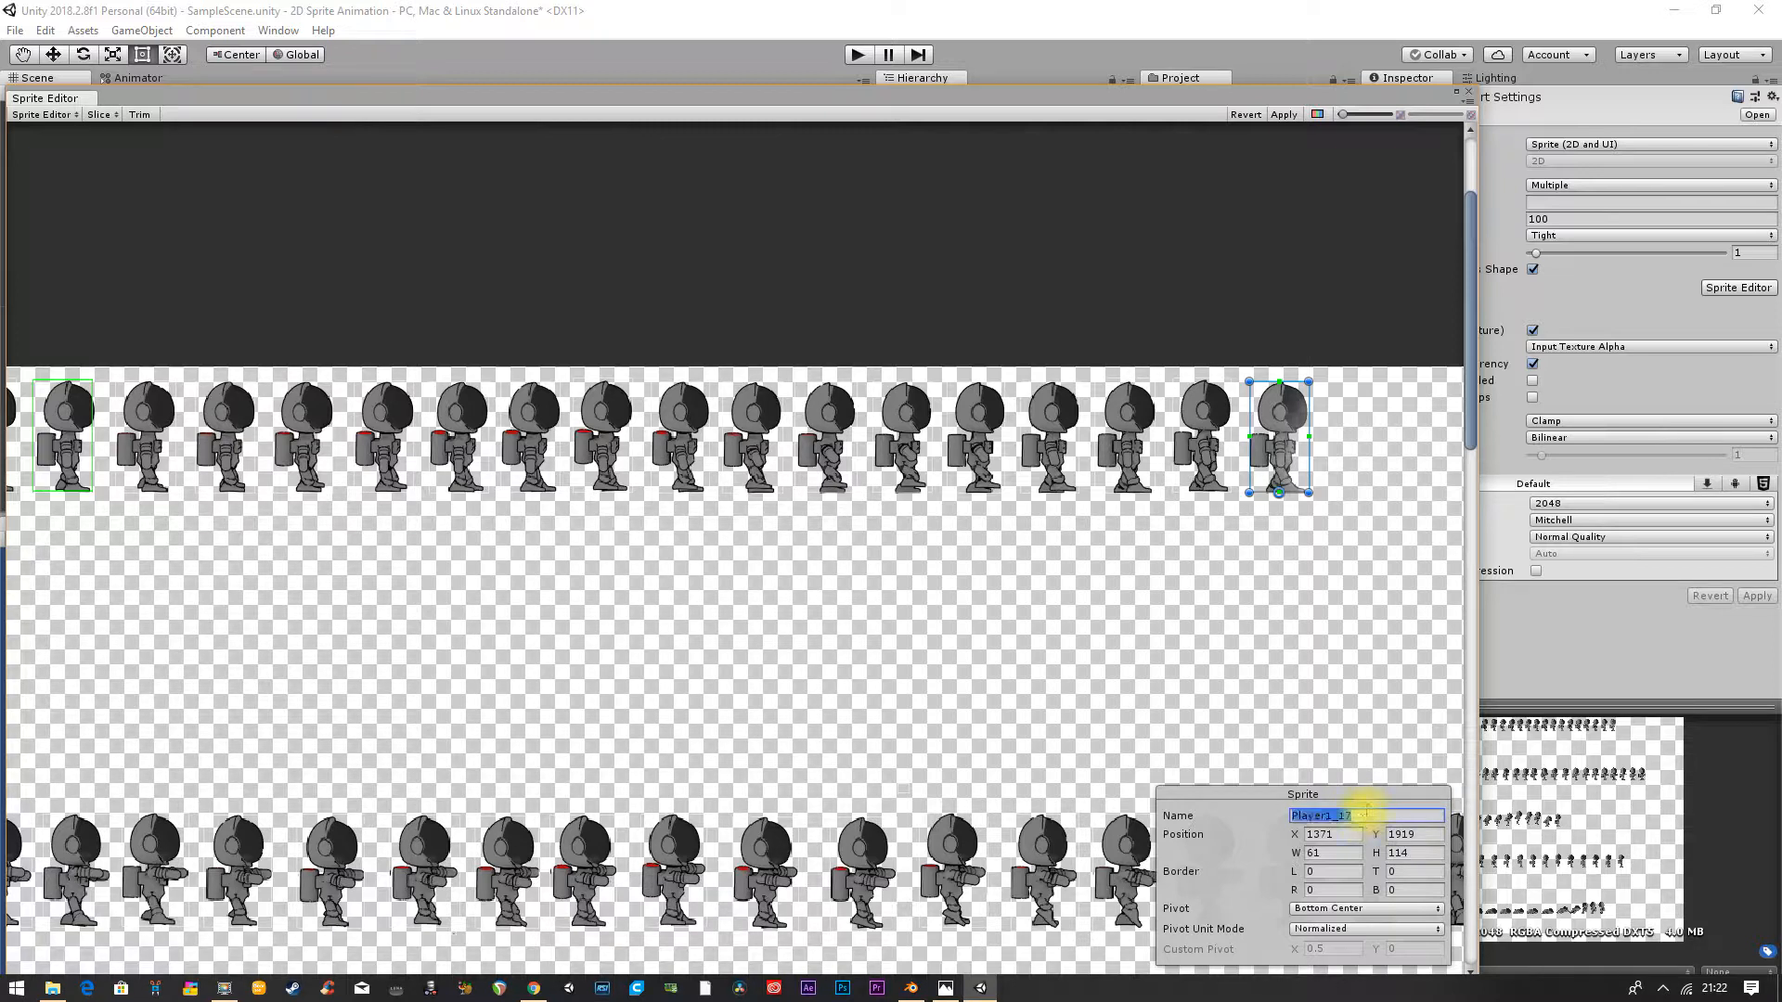
{"action": "type", "text": "walk1"}
{"action": "type", "text": "8"}
{"action": "left_click", "coordinate": [1197, 436]}
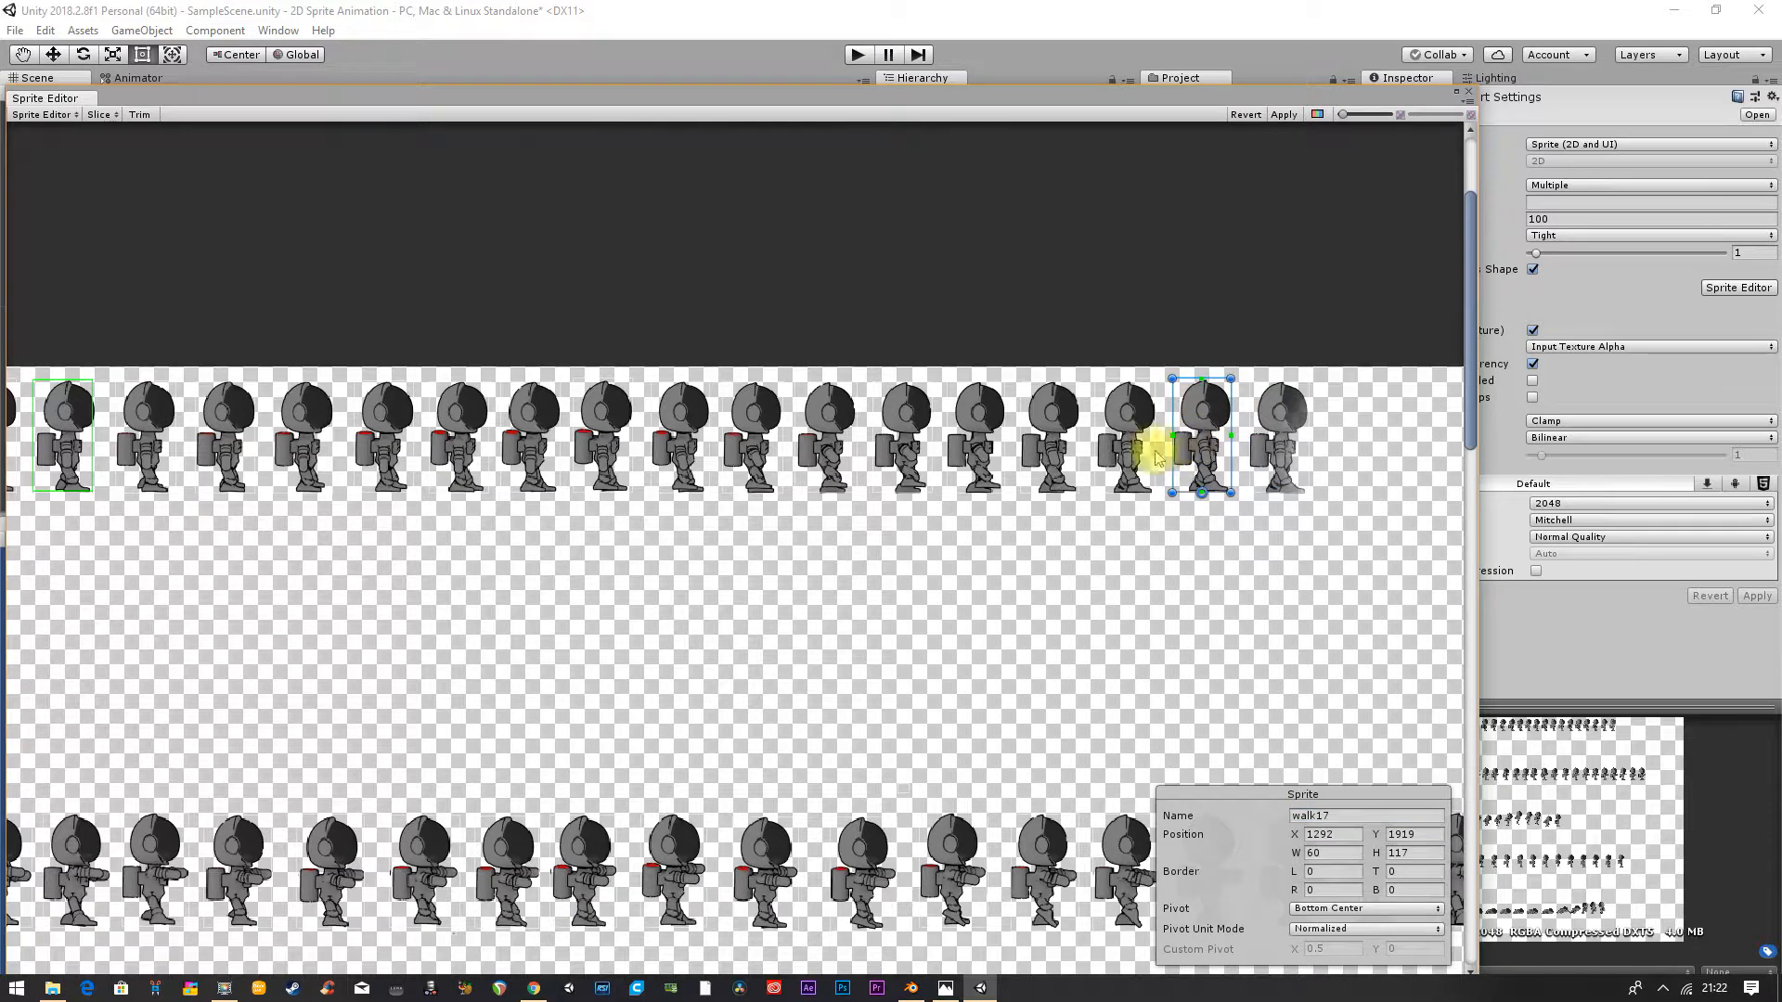
Step: Apply the sprite slicing and naming changes and close the Sprite Editor
{"action": "scroll", "coordinate": [1199, 555], "scroll_direction": "down", "scroll_amount": 3}
{"action": "scroll", "coordinate": [1199, 551], "scroll_direction": "down", "scroll_amount": 1}
{"action": "middle_click_drag", "start_coordinate": [1068, 557], "coordinate": [805, 370]}
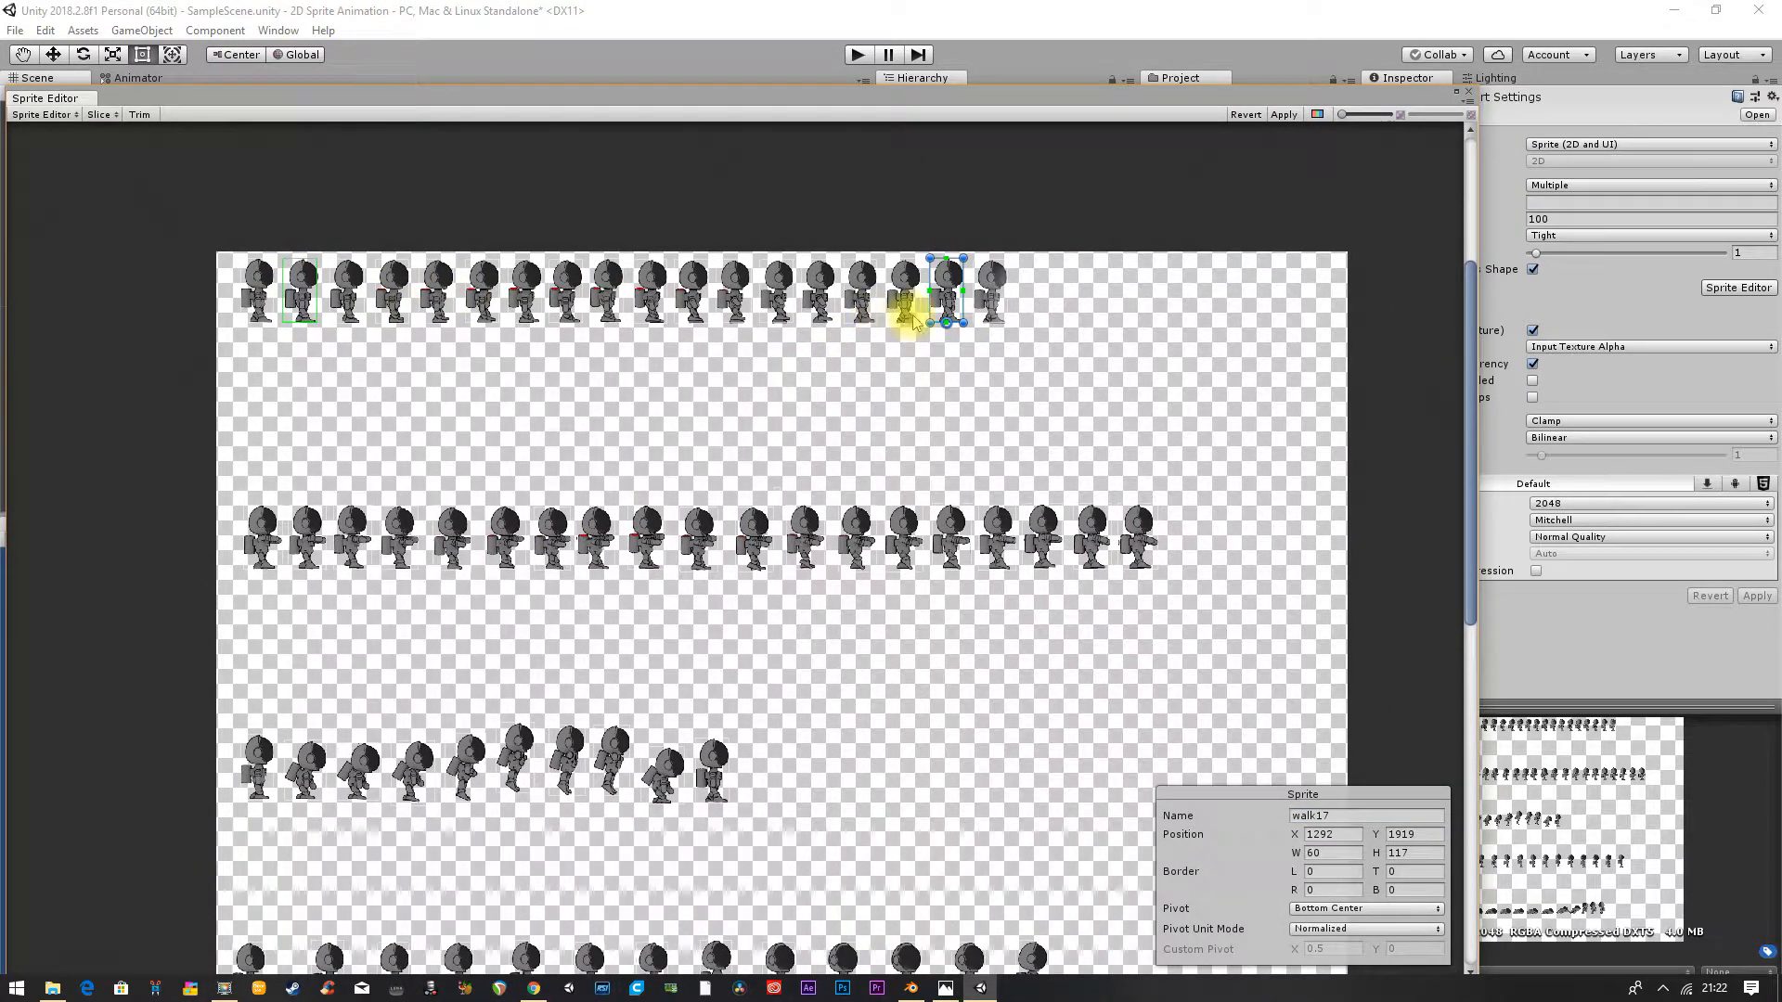
{"action": "scroll", "coordinate": [519, 357], "scroll_direction": "up", "scroll_amount": 2}
{"action": "middle_click_drag", "start_coordinate": [543, 367], "coordinate": [563, 443]}
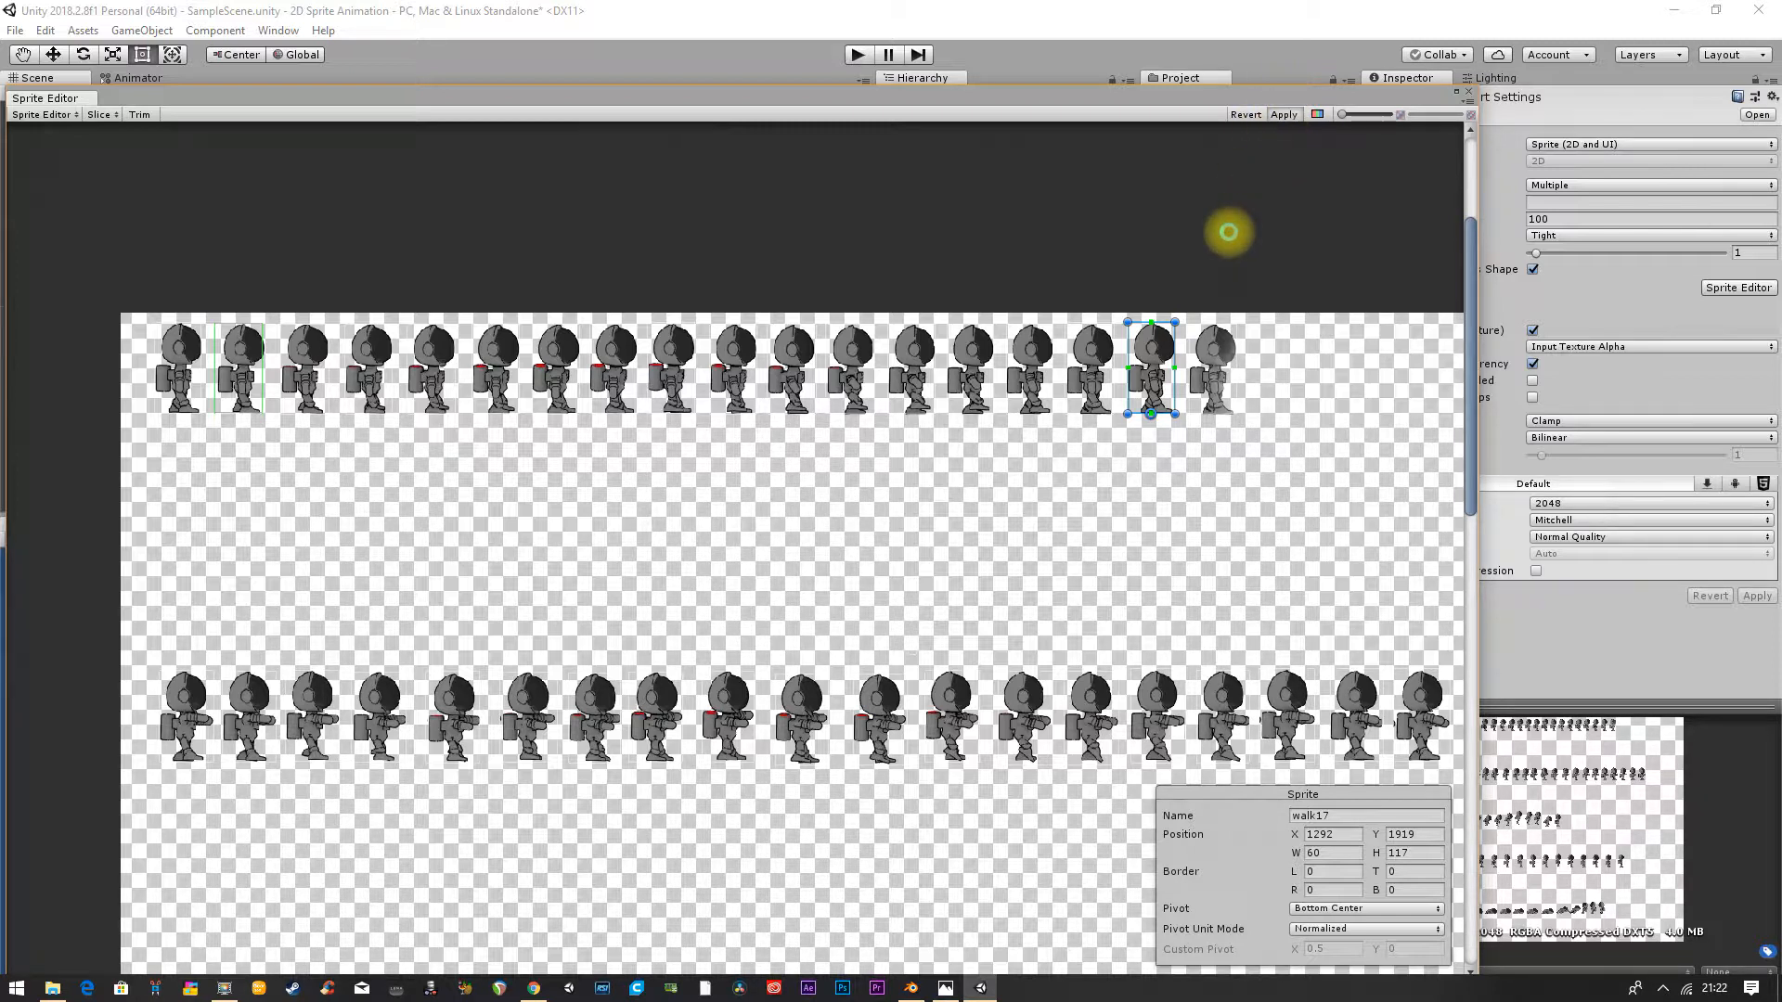
{"action": "left_click", "coordinate": [1470, 94]}
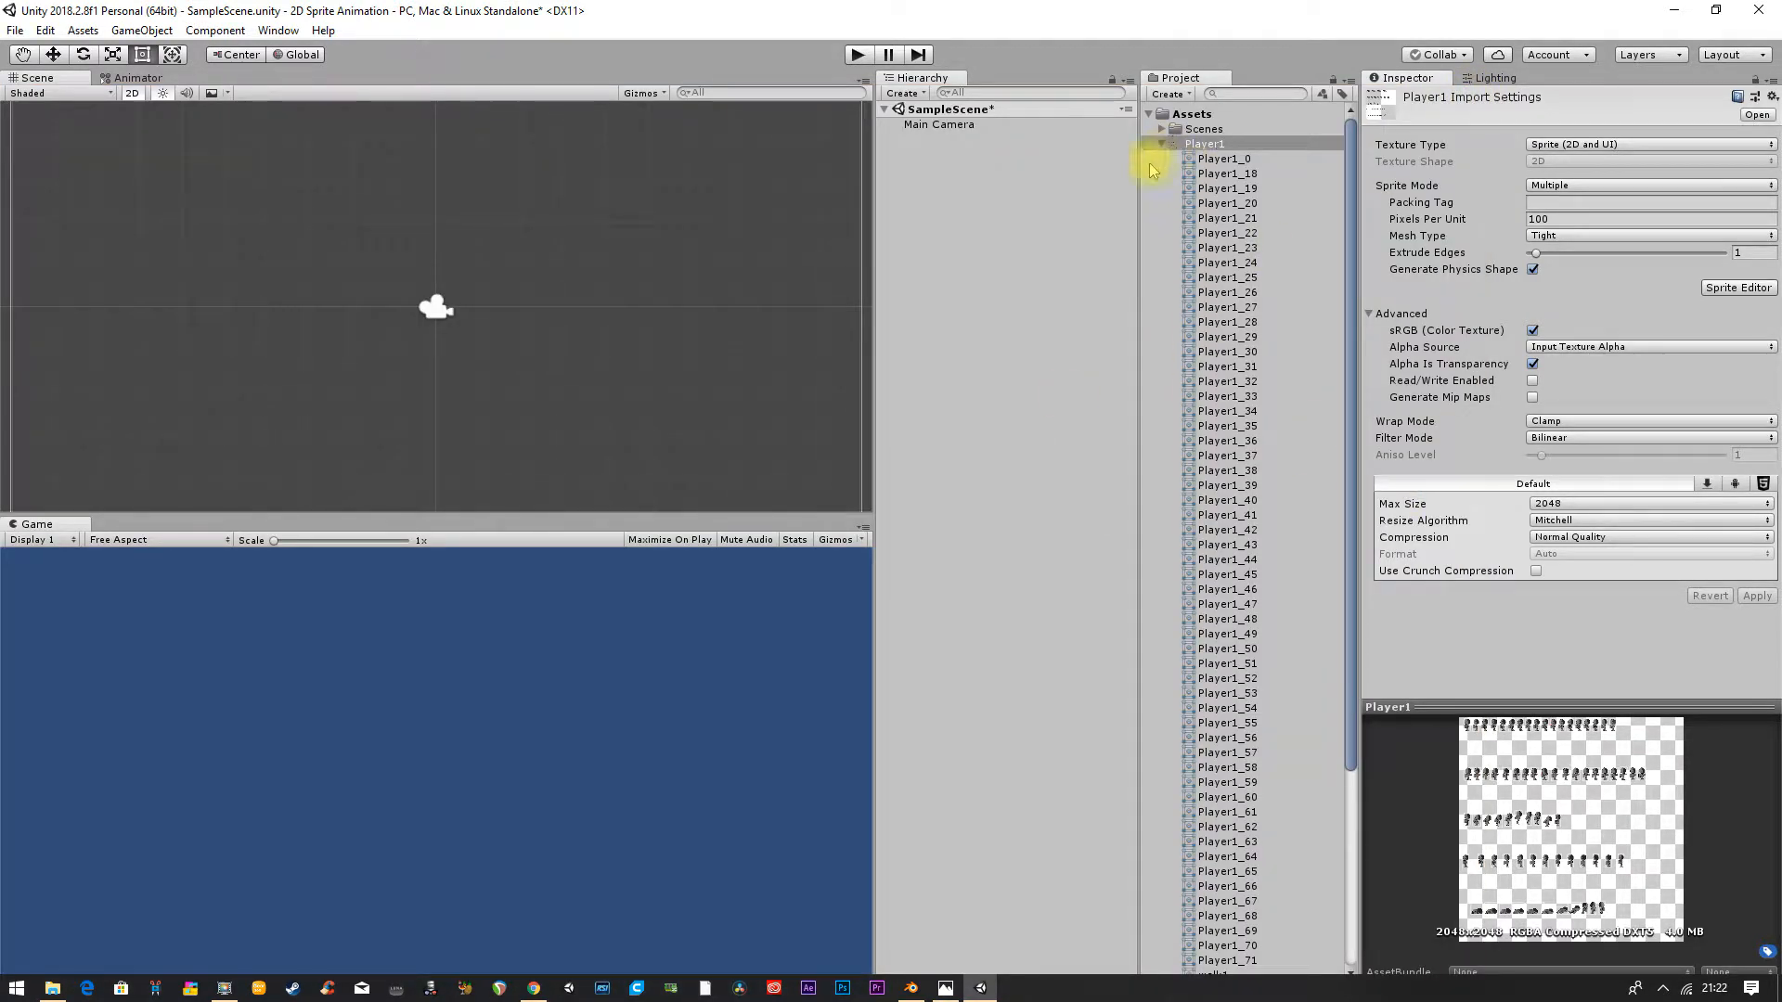
Step: Look through the sliced sprites under the Player1 asset, previewing several between Player1_53 and Player1_61
{"action": "scroll", "coordinate": [1193, 318], "scroll_direction": "down", "scroll_amount": 5}
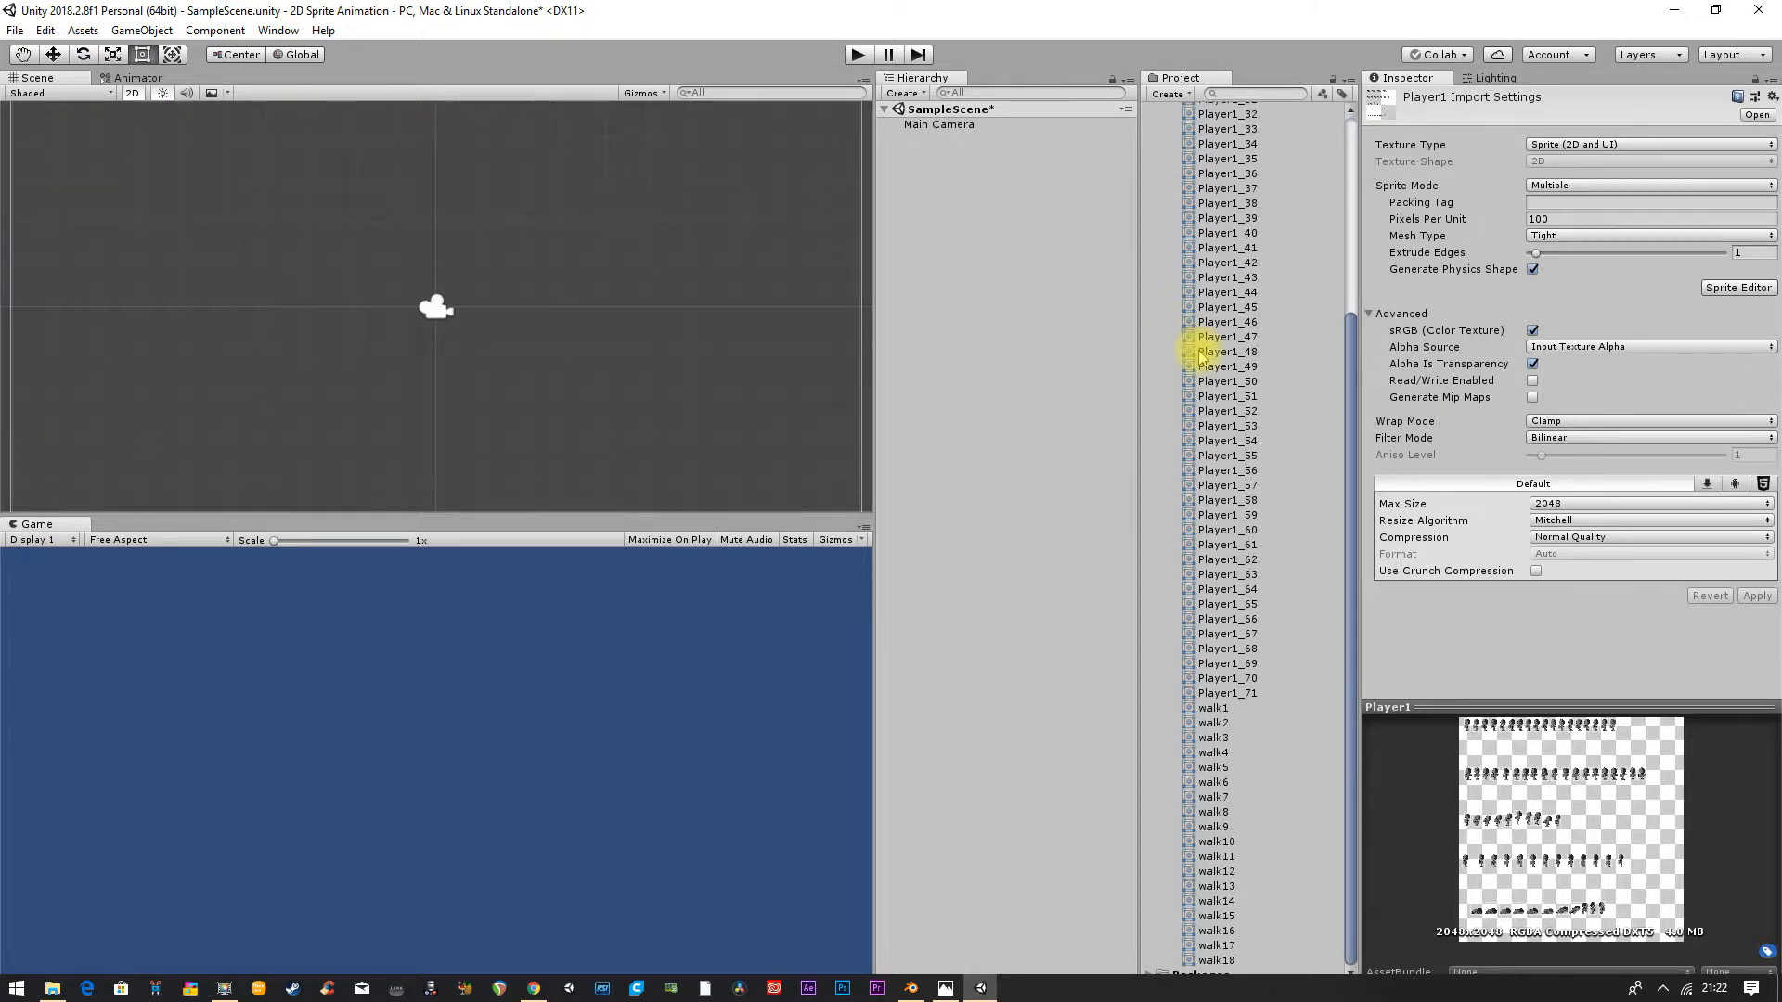
{"action": "scroll", "coordinate": [1199, 349], "scroll_direction": "up", "scroll_amount": 5}
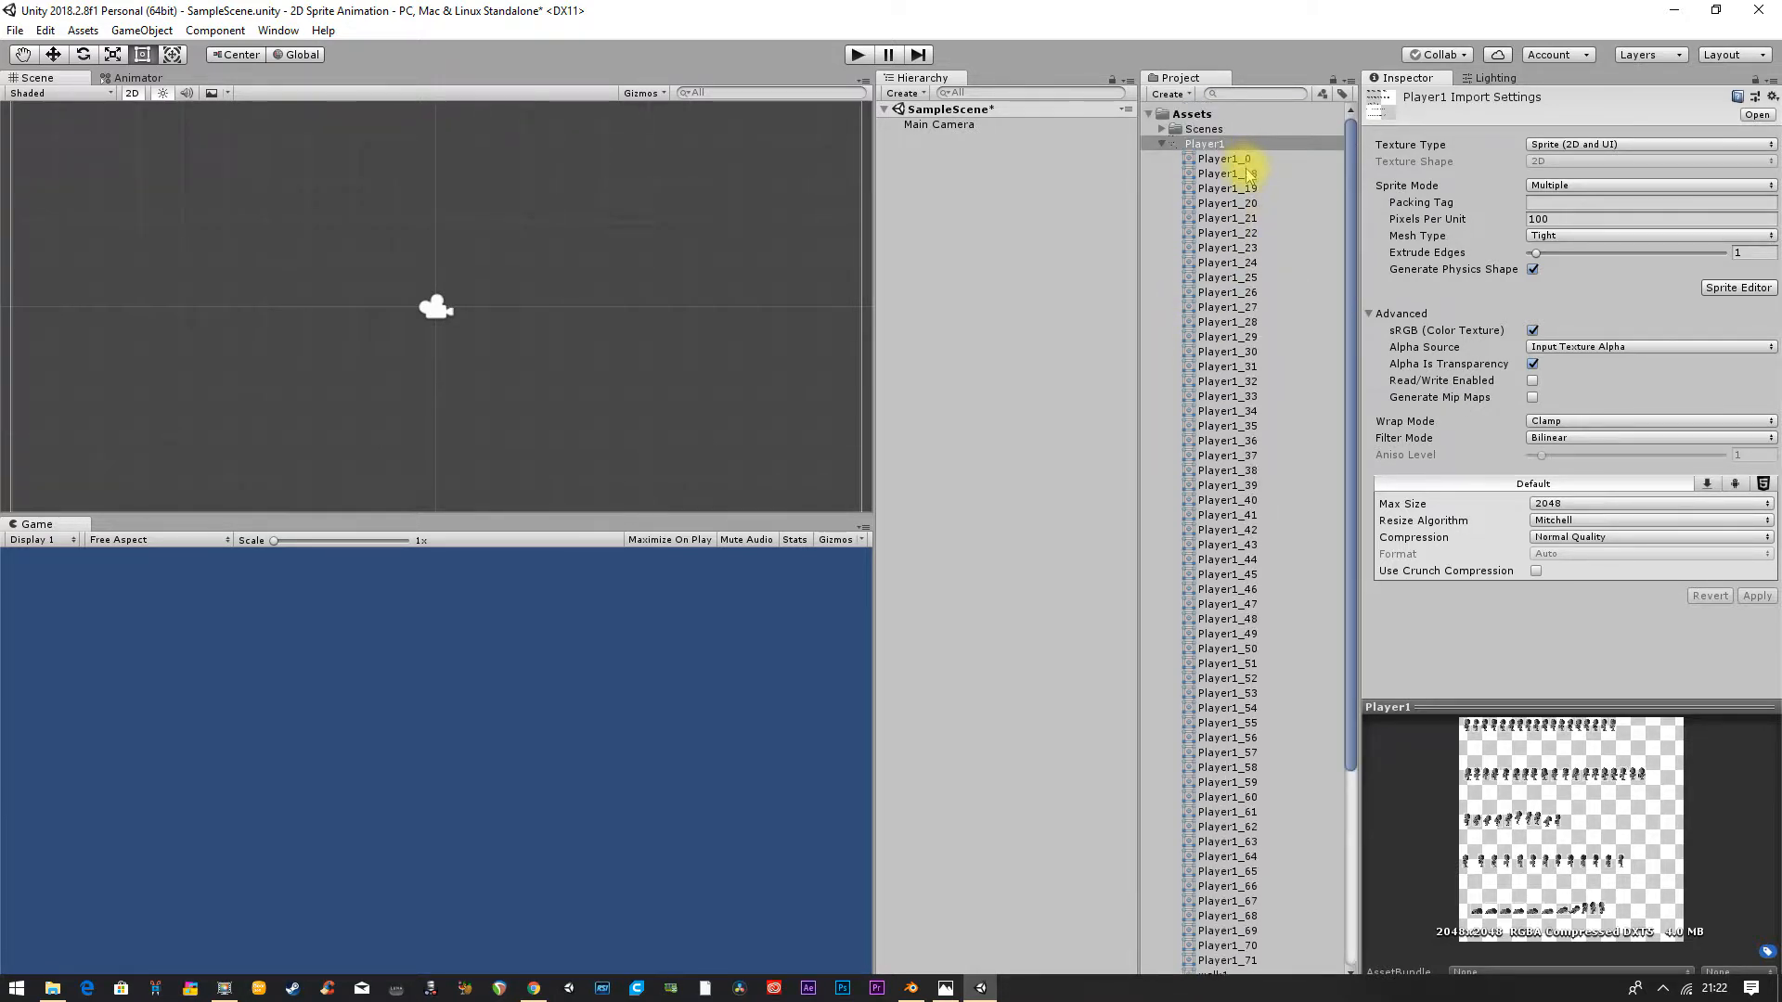
{"action": "scroll", "coordinate": [1204, 445], "scroll_direction": "down", "scroll_amount": 5}
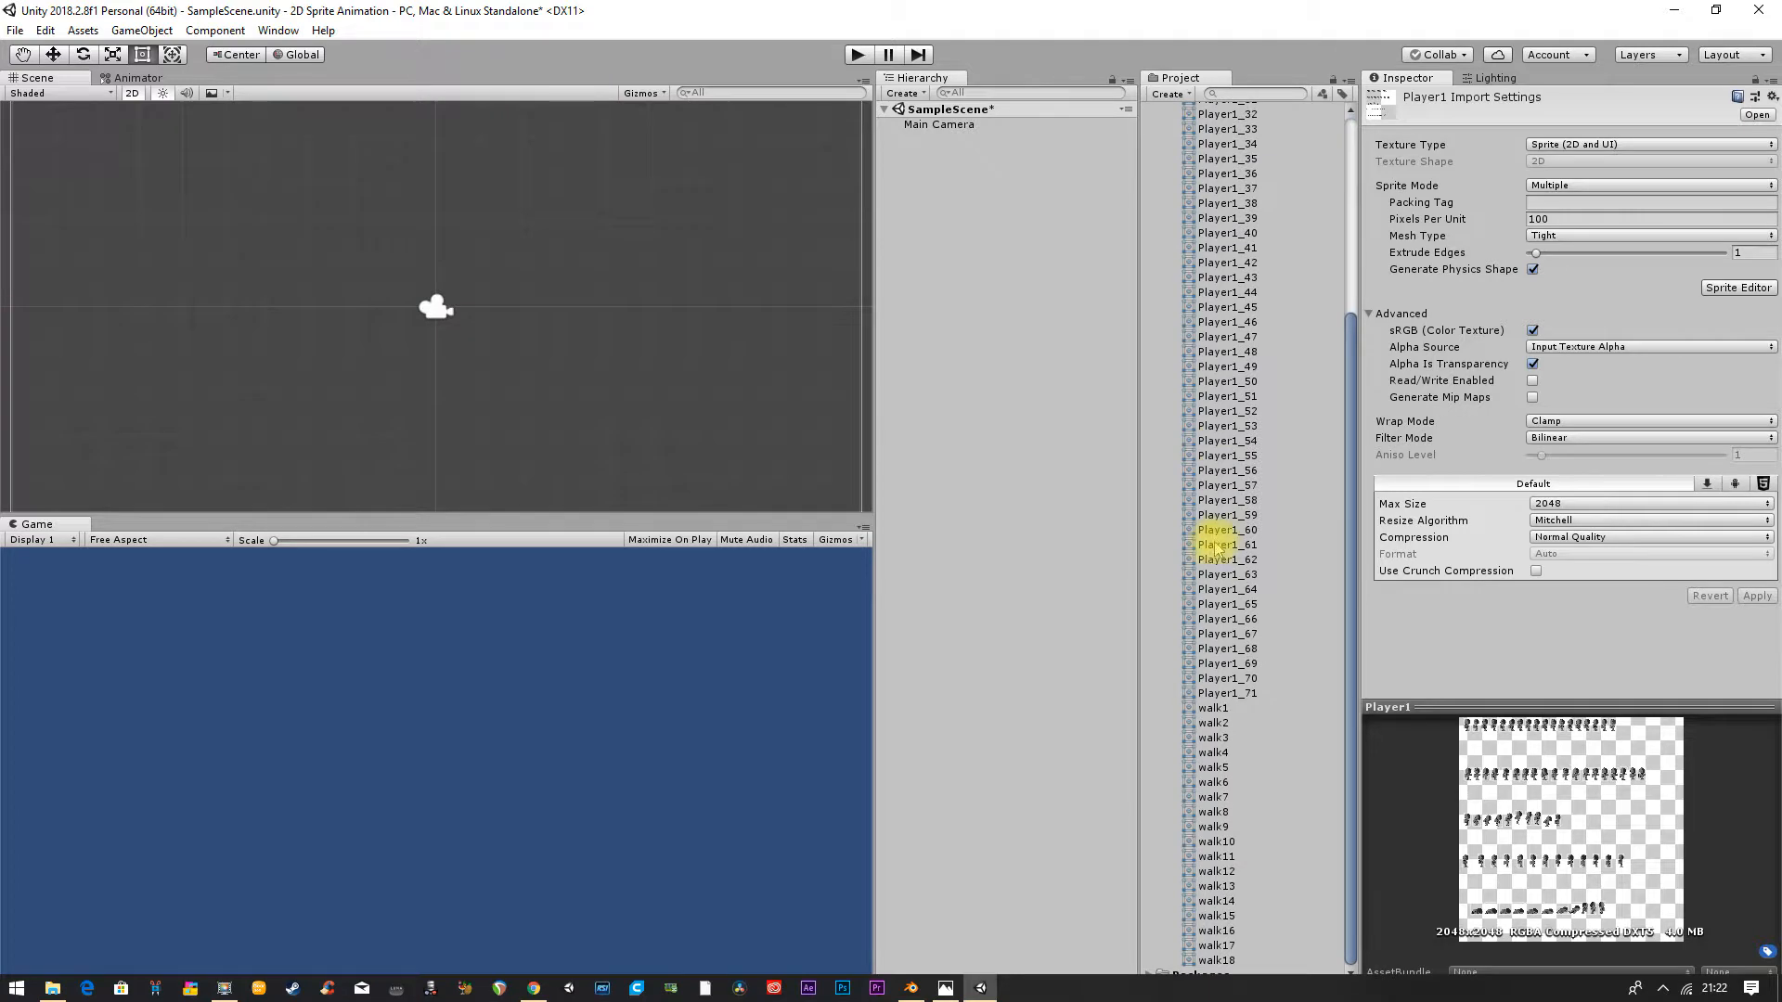
{"action": "left_click", "coordinate": [1227, 428]}
{"action": "left_click", "coordinate": [1225, 443]}
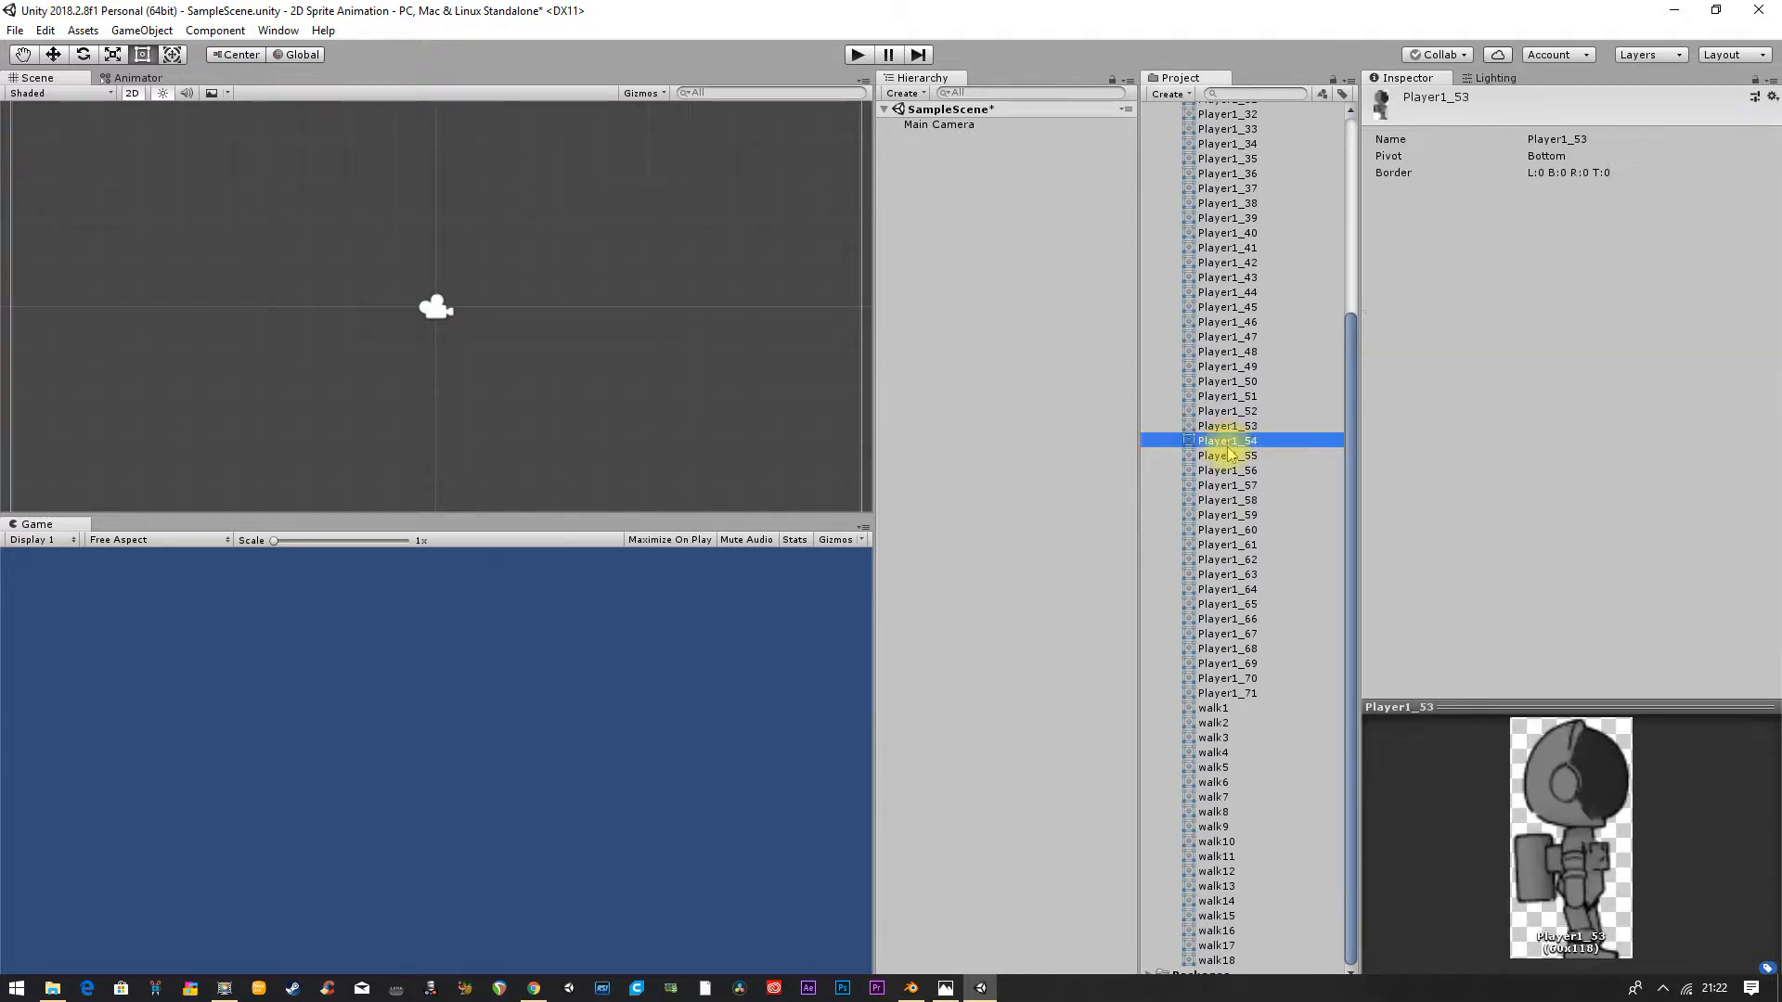
{"action": "left_click", "coordinate": [1222, 471]}
{"action": "left_click", "coordinate": [1219, 485]}
{"action": "left_click", "coordinate": [1217, 515]}
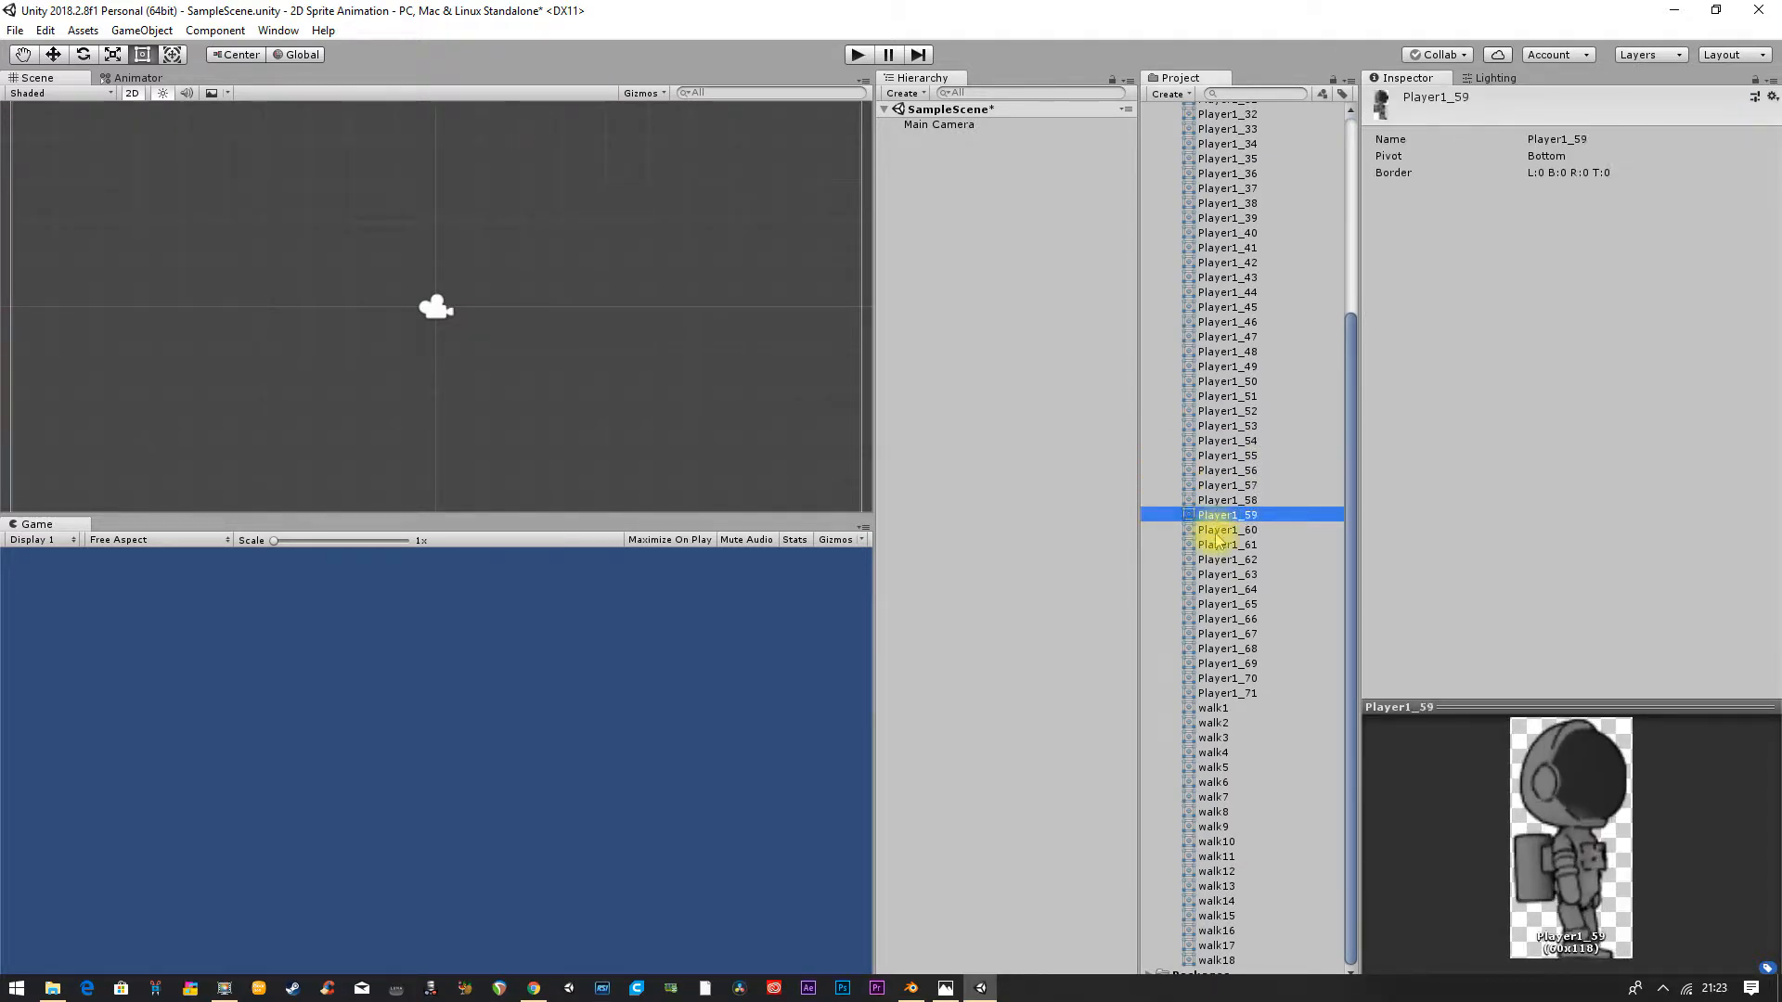
{"action": "left_click", "coordinate": [1215, 545]}
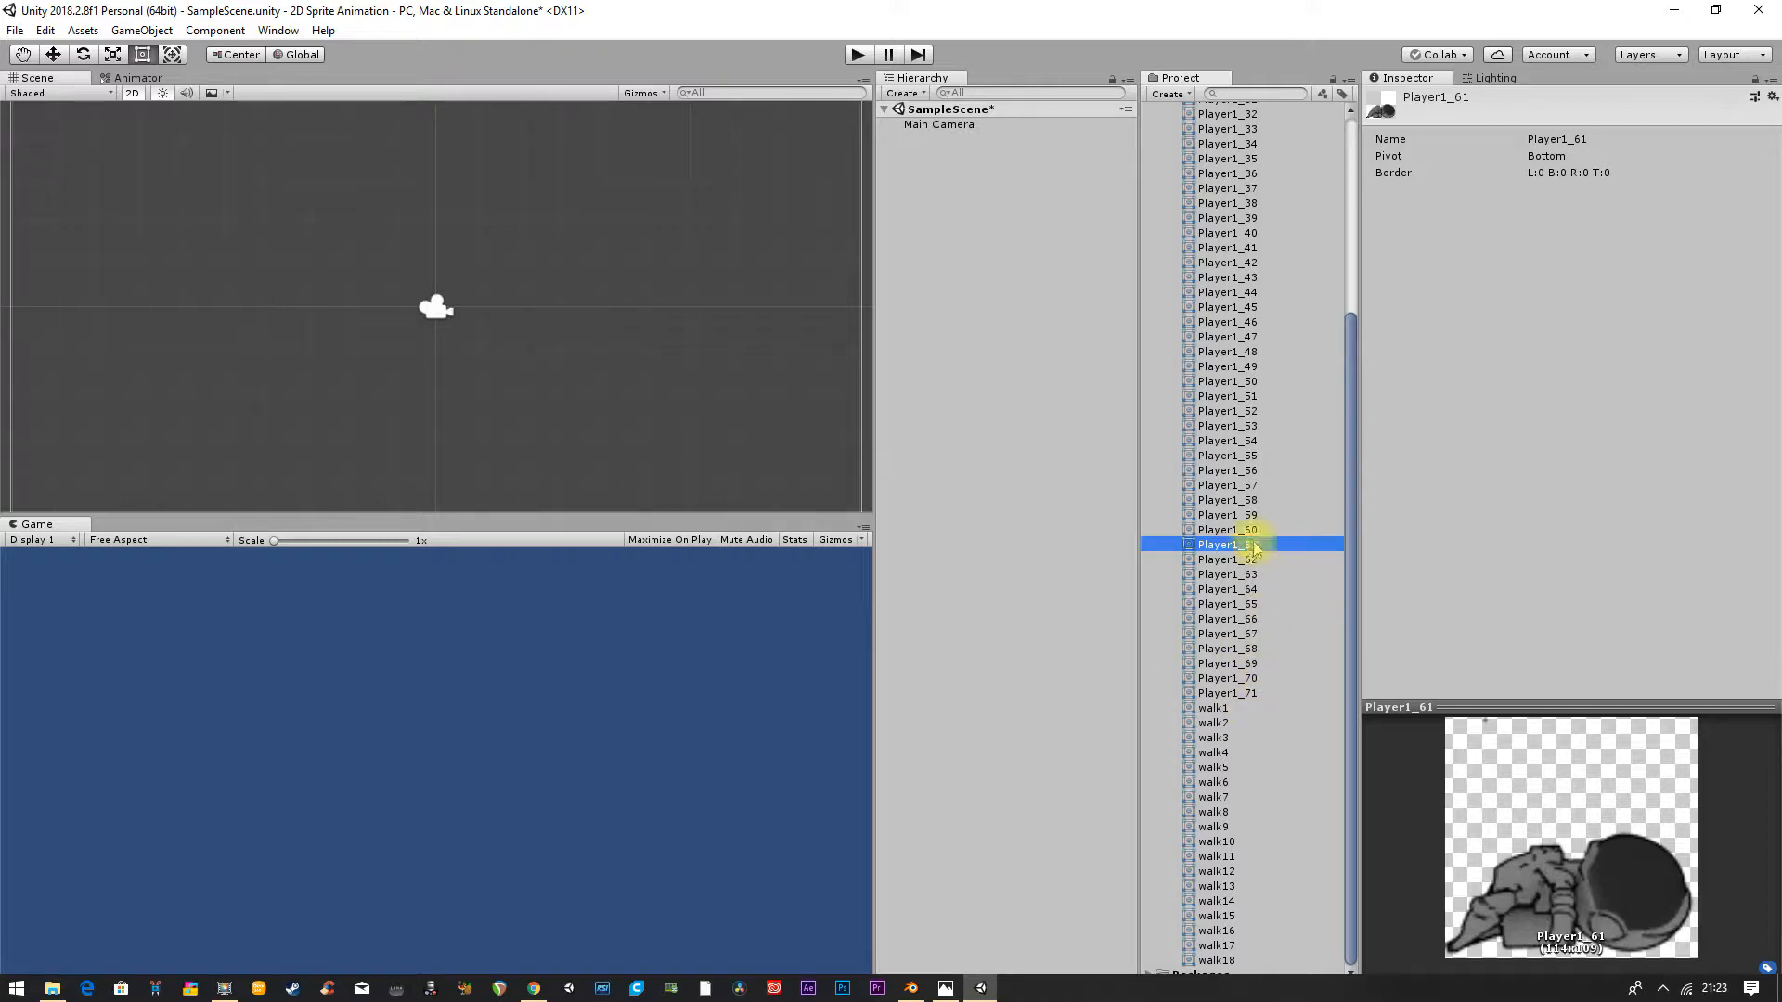
Step: Preview Player1_28 and Player1_20, and compare them with the renamed sprites walk2 and walk1
{"action": "scroll", "coordinate": [1238, 346], "scroll_direction": "up", "scroll_amount": 4}
{"action": "left_click", "coordinate": [1216, 222]}
{"action": "scroll", "coordinate": [1216, 226], "scroll_direction": "up", "scroll_amount": 3}
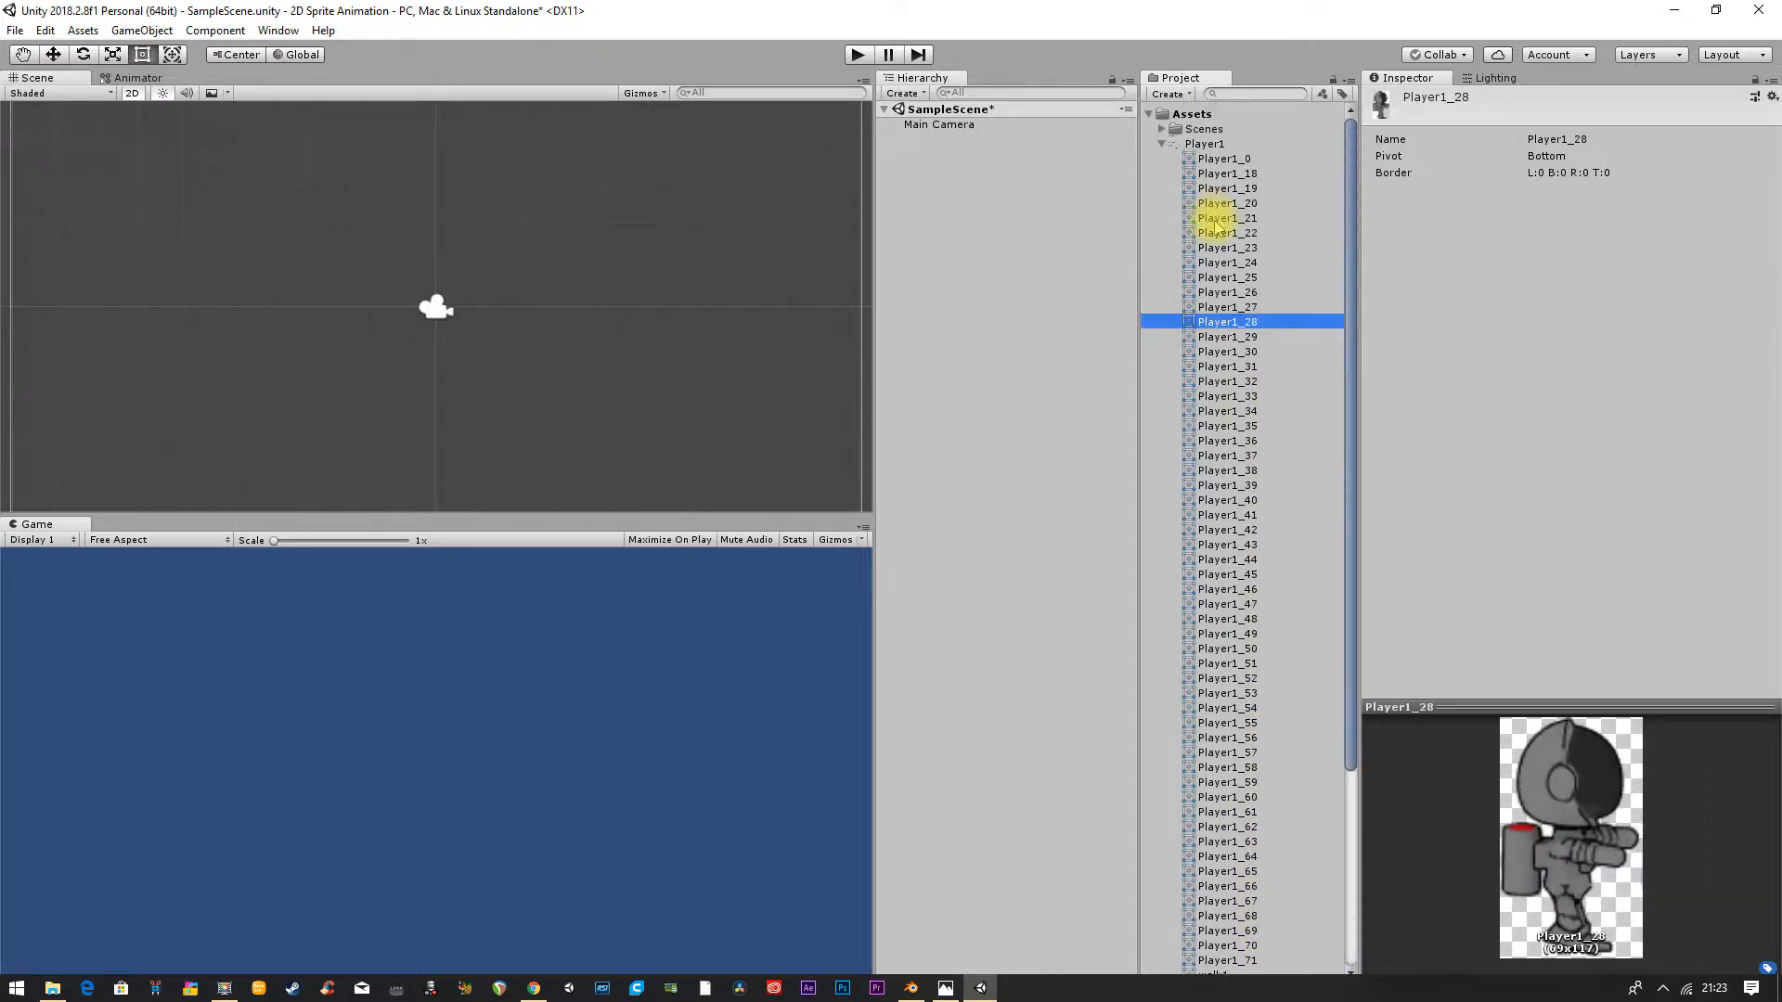
{"action": "left_click", "coordinate": [1223, 204]}
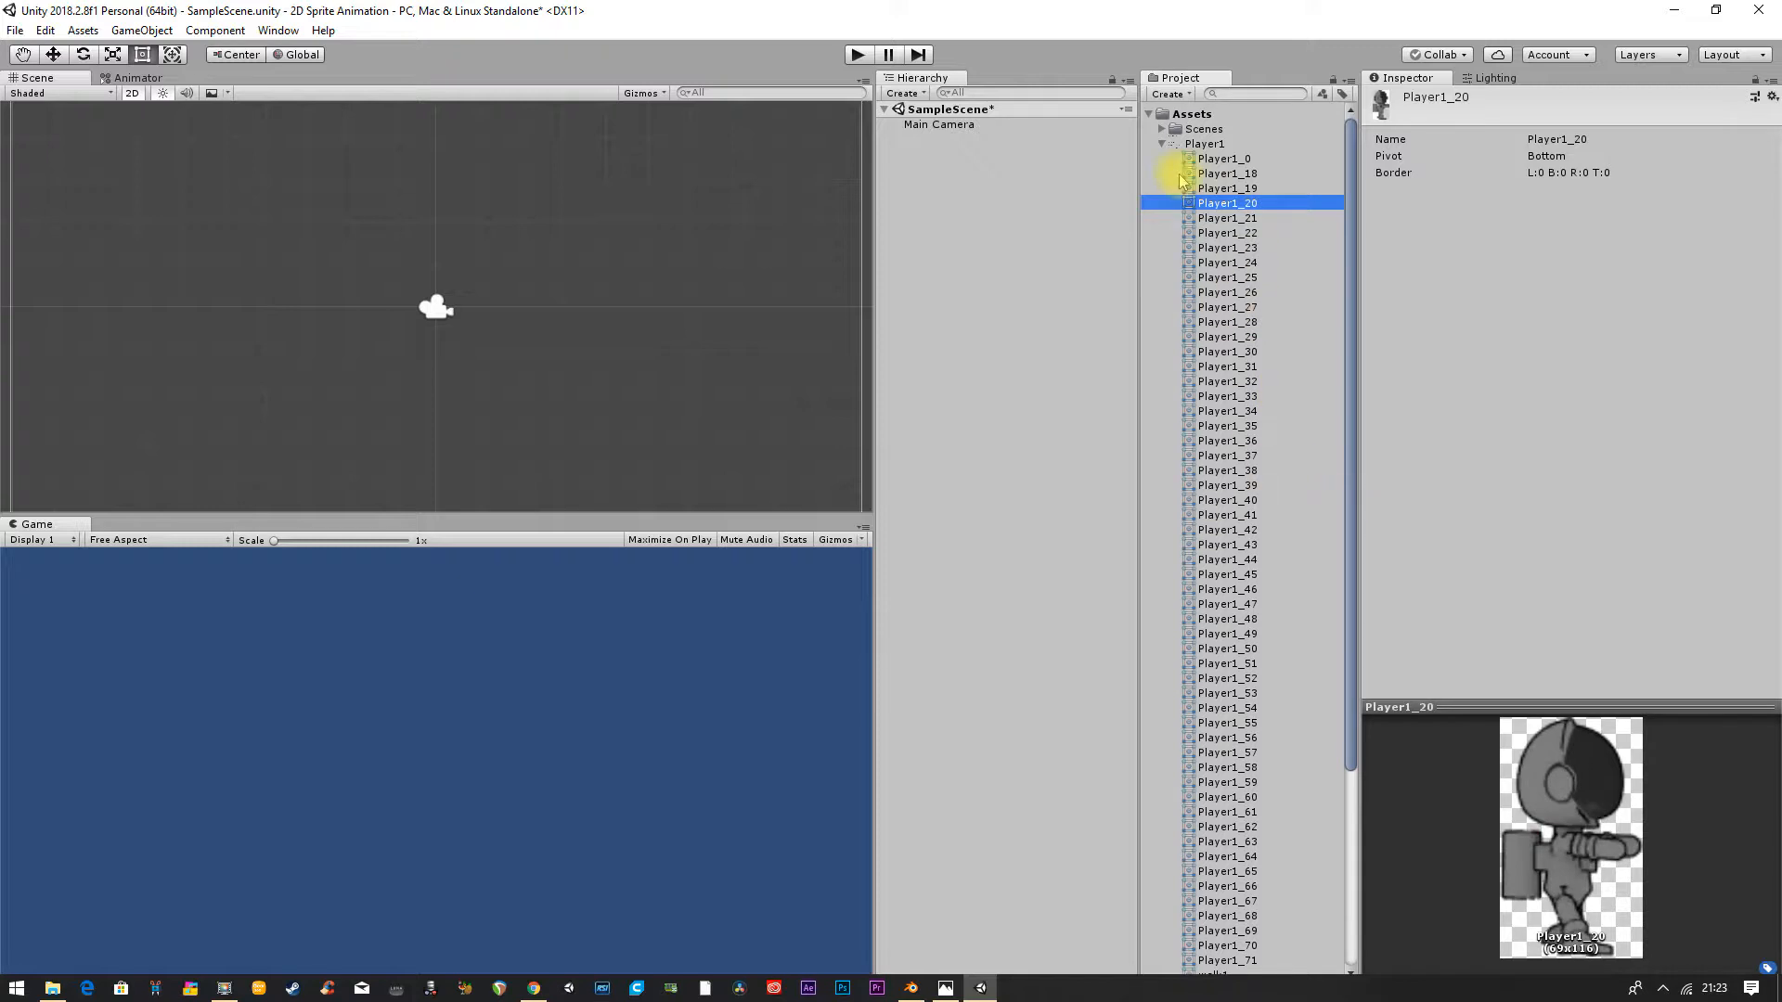
{"action": "scroll", "coordinate": [1310, 466], "scroll_direction": "down", "scroll_amount": 7}
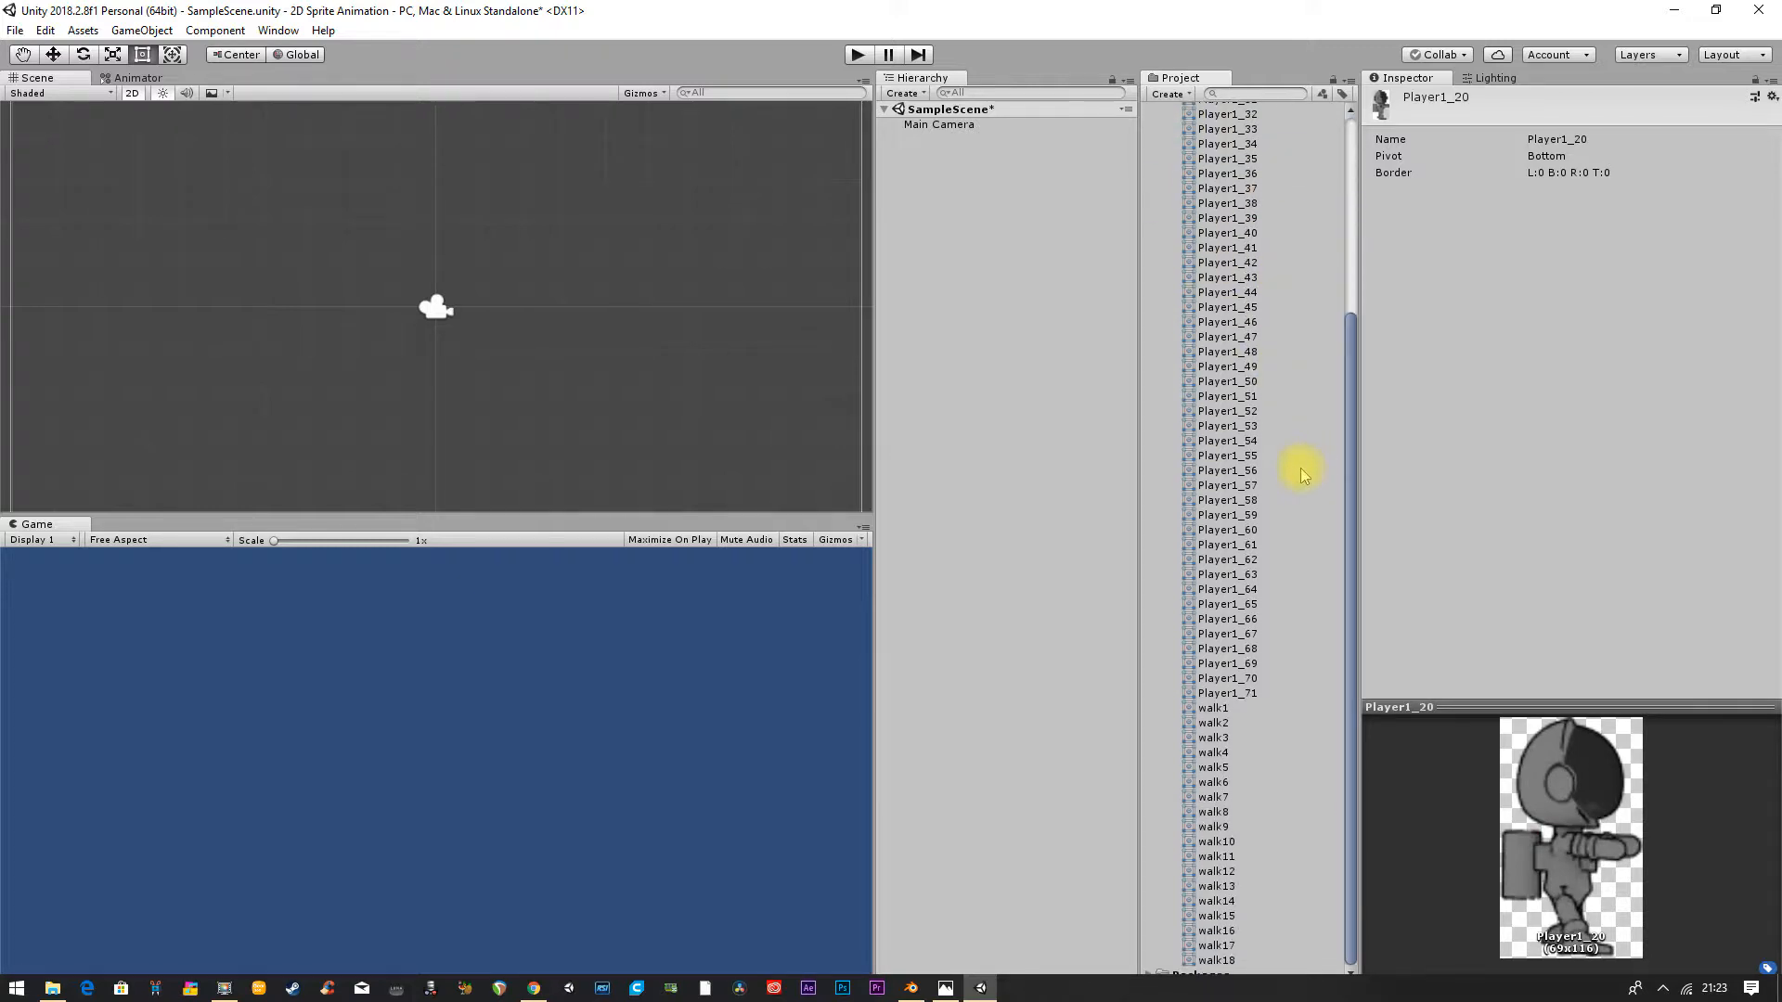
{"action": "left_click", "coordinate": [1215, 722]}
{"action": "left_click", "coordinate": [1213, 708]}
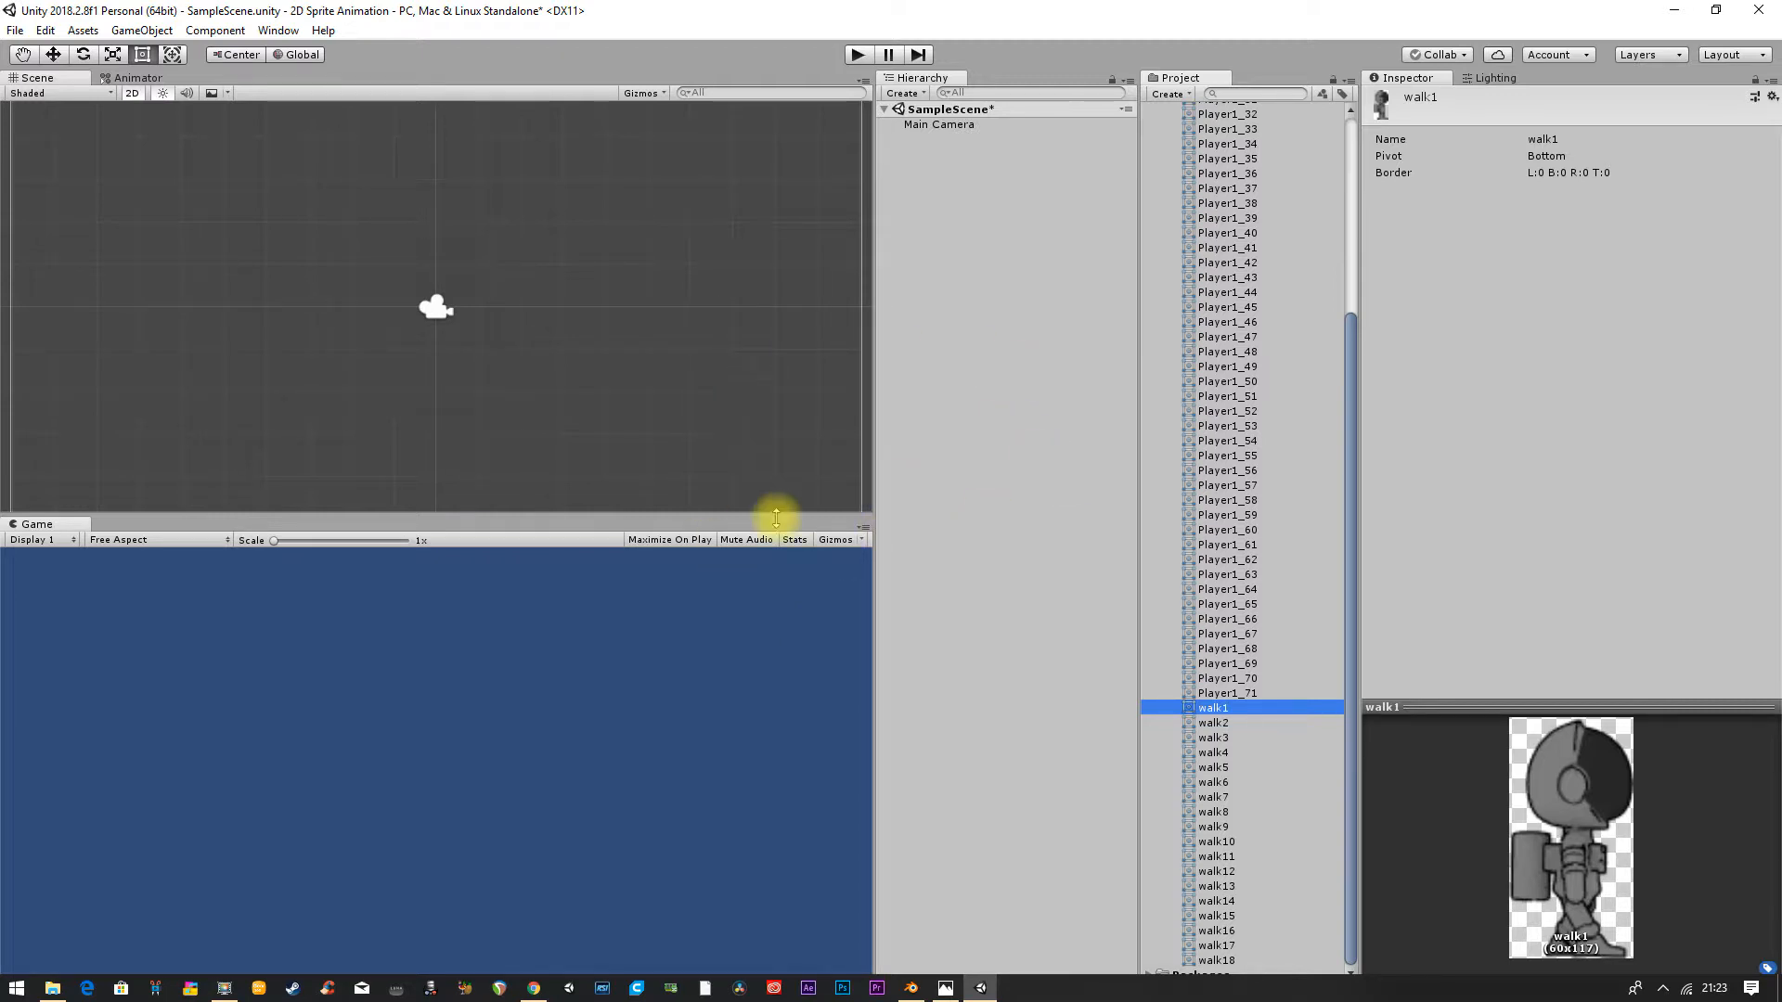
Step: Set the Main Camera's background colour to black (000000)
{"action": "left_click", "coordinate": [925, 126]}
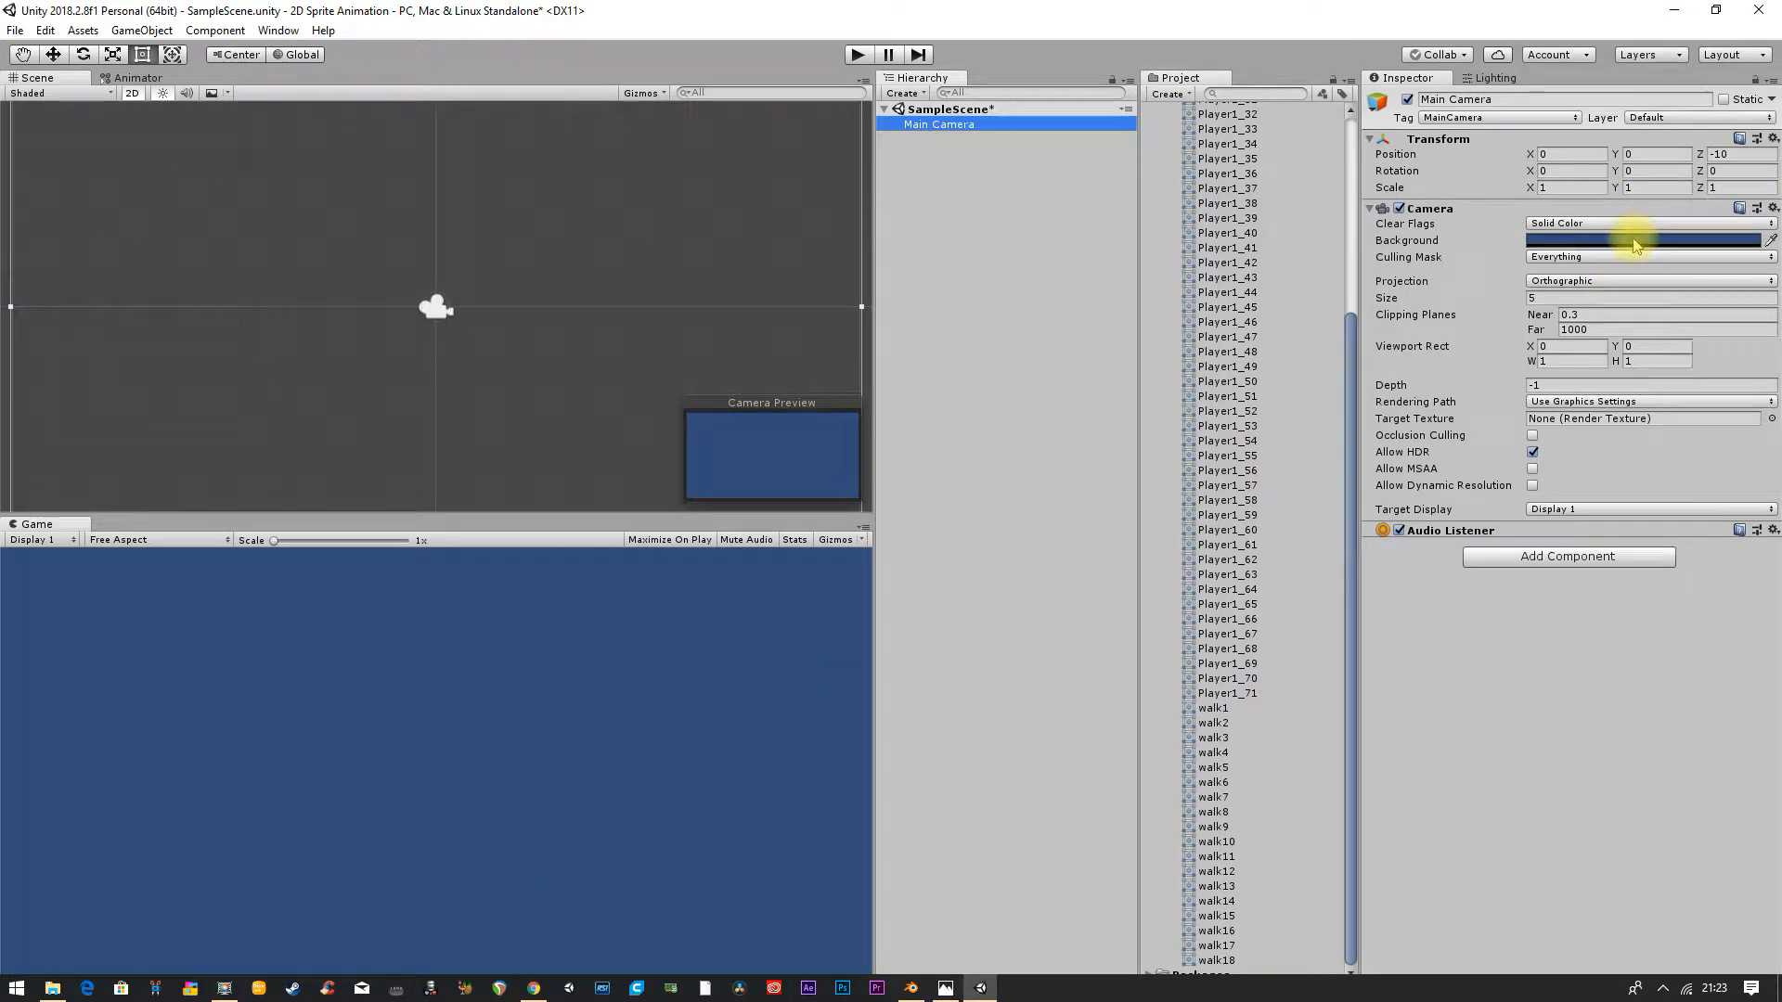
{"action": "left_click", "coordinate": [1589, 243]}
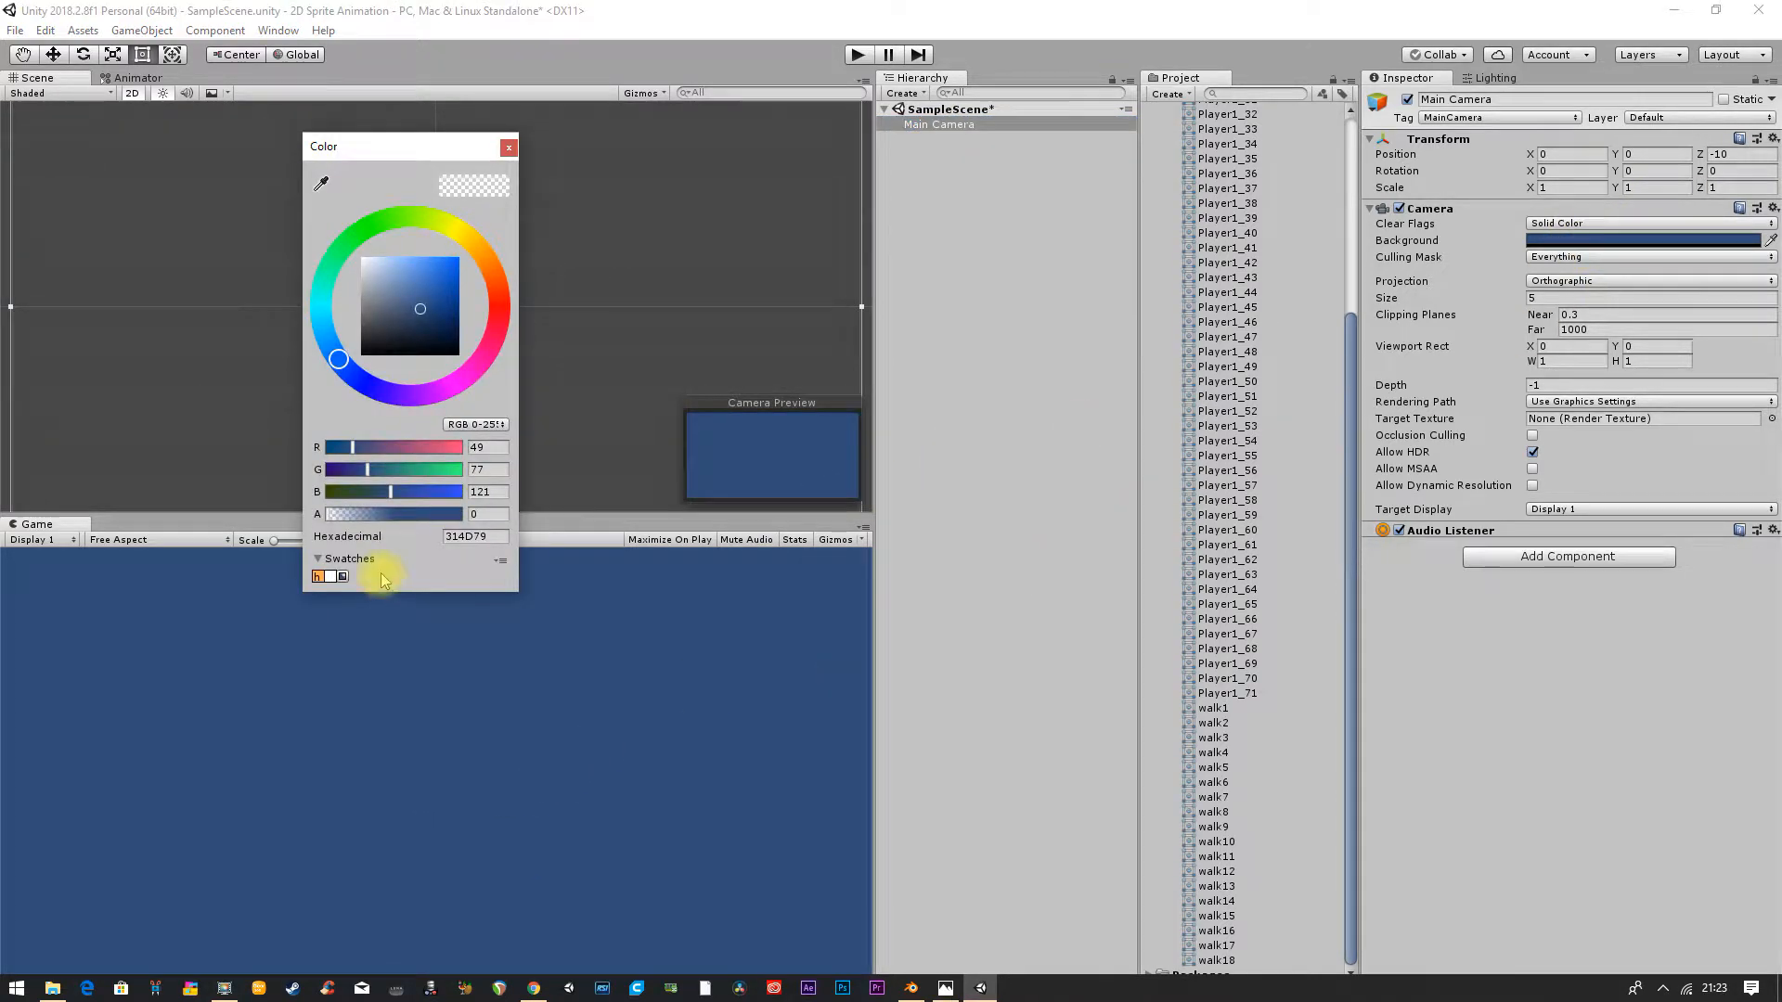
{"action": "left_click_drag", "start_coordinate": [402, 303], "coordinate": [321, 371]}
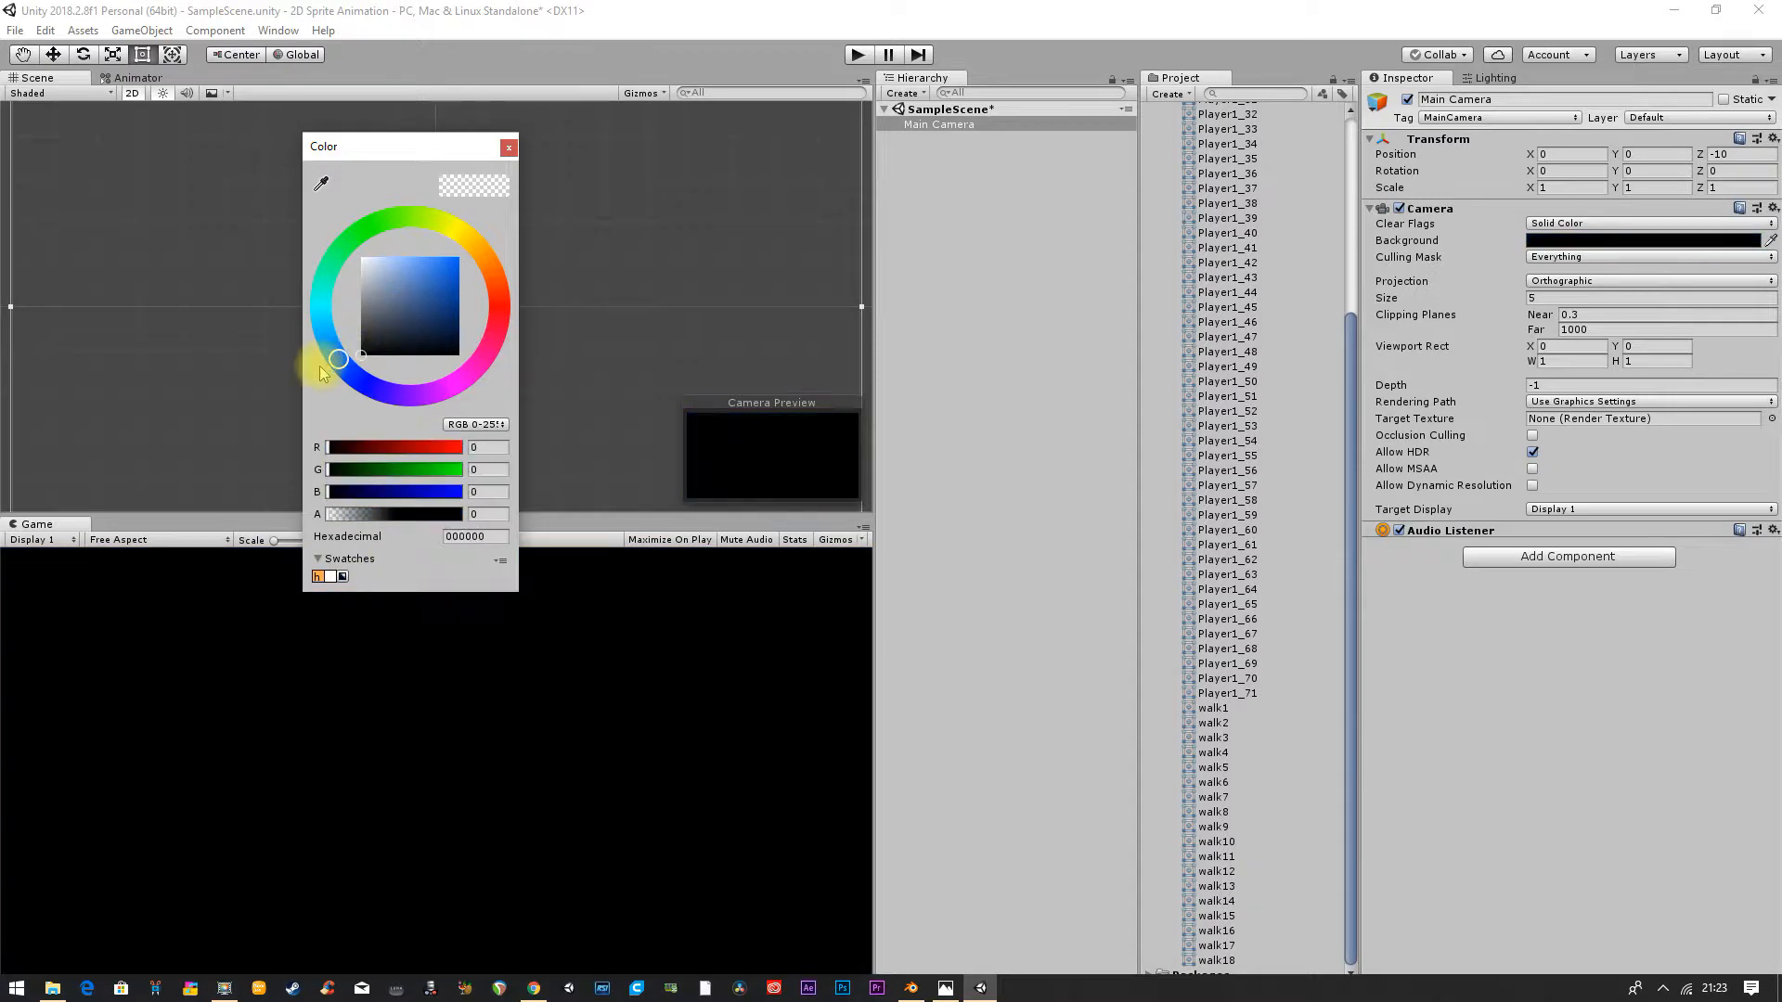
{"action": "left_click", "coordinate": [508, 147]}
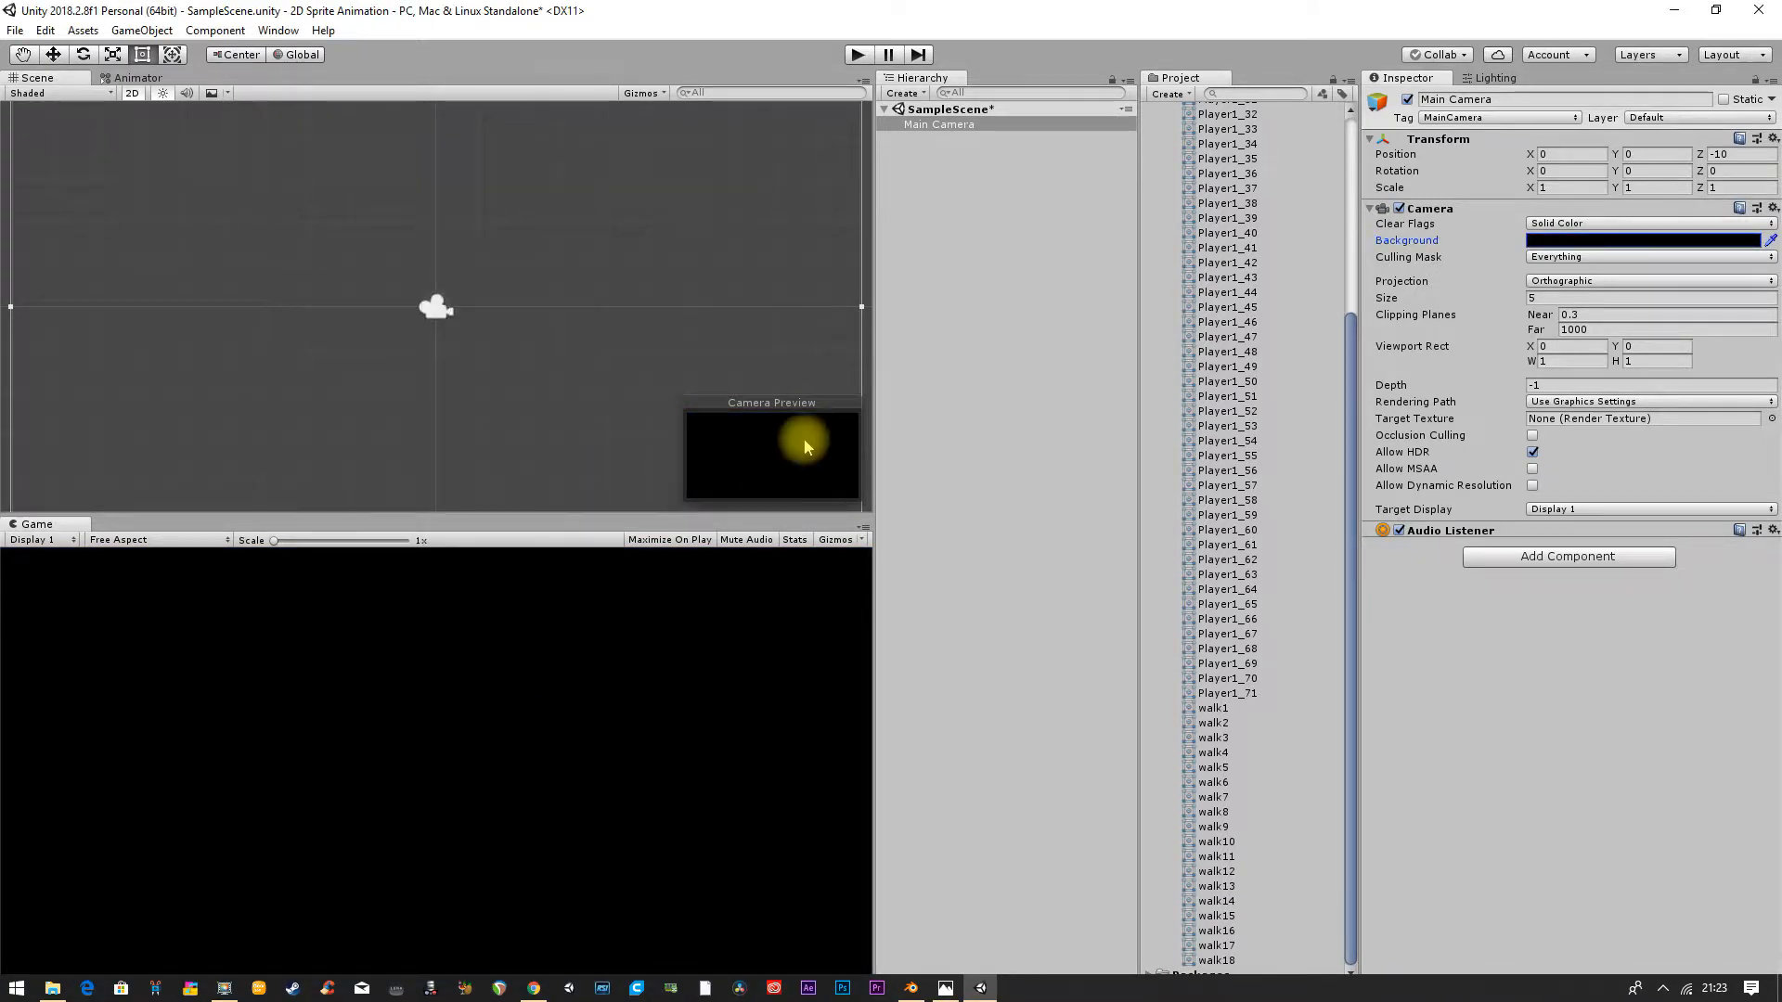
Step: Collapse the sprite list of the Player1 asset in the project
{"action": "scroll", "coordinate": [1267, 302], "scroll_direction": "up", "scroll_amount": 6}
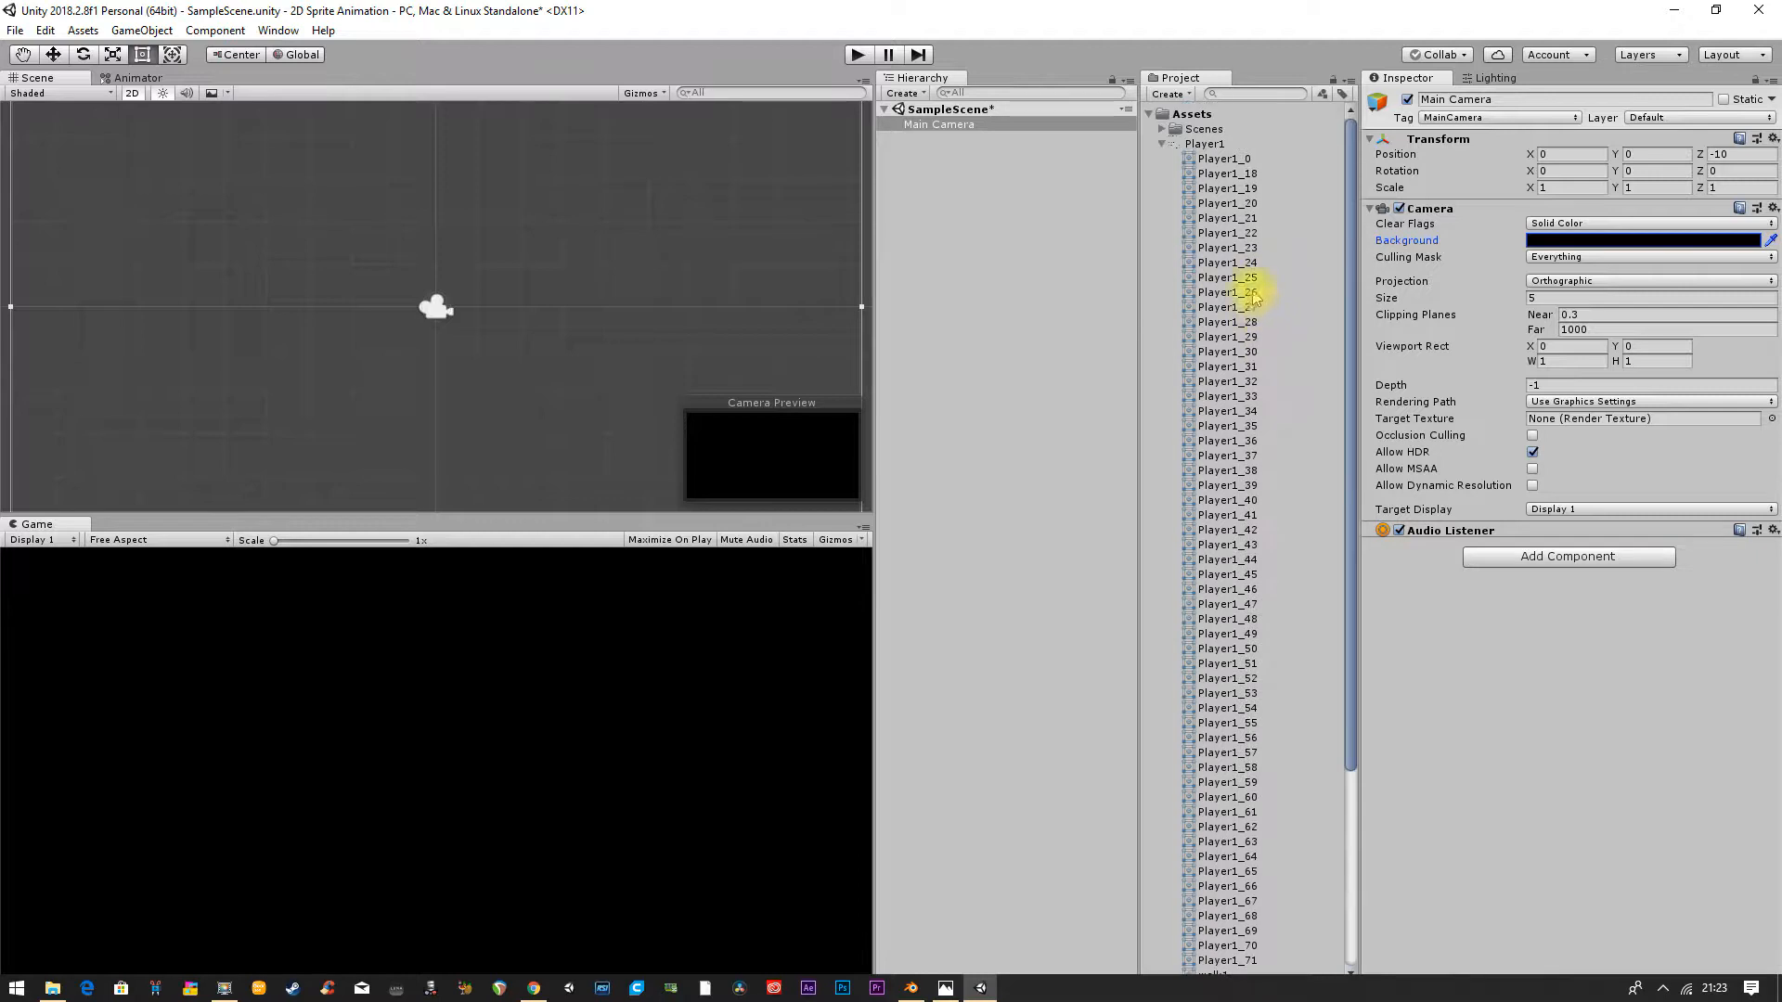
{"action": "left_click", "coordinate": [1164, 147]}
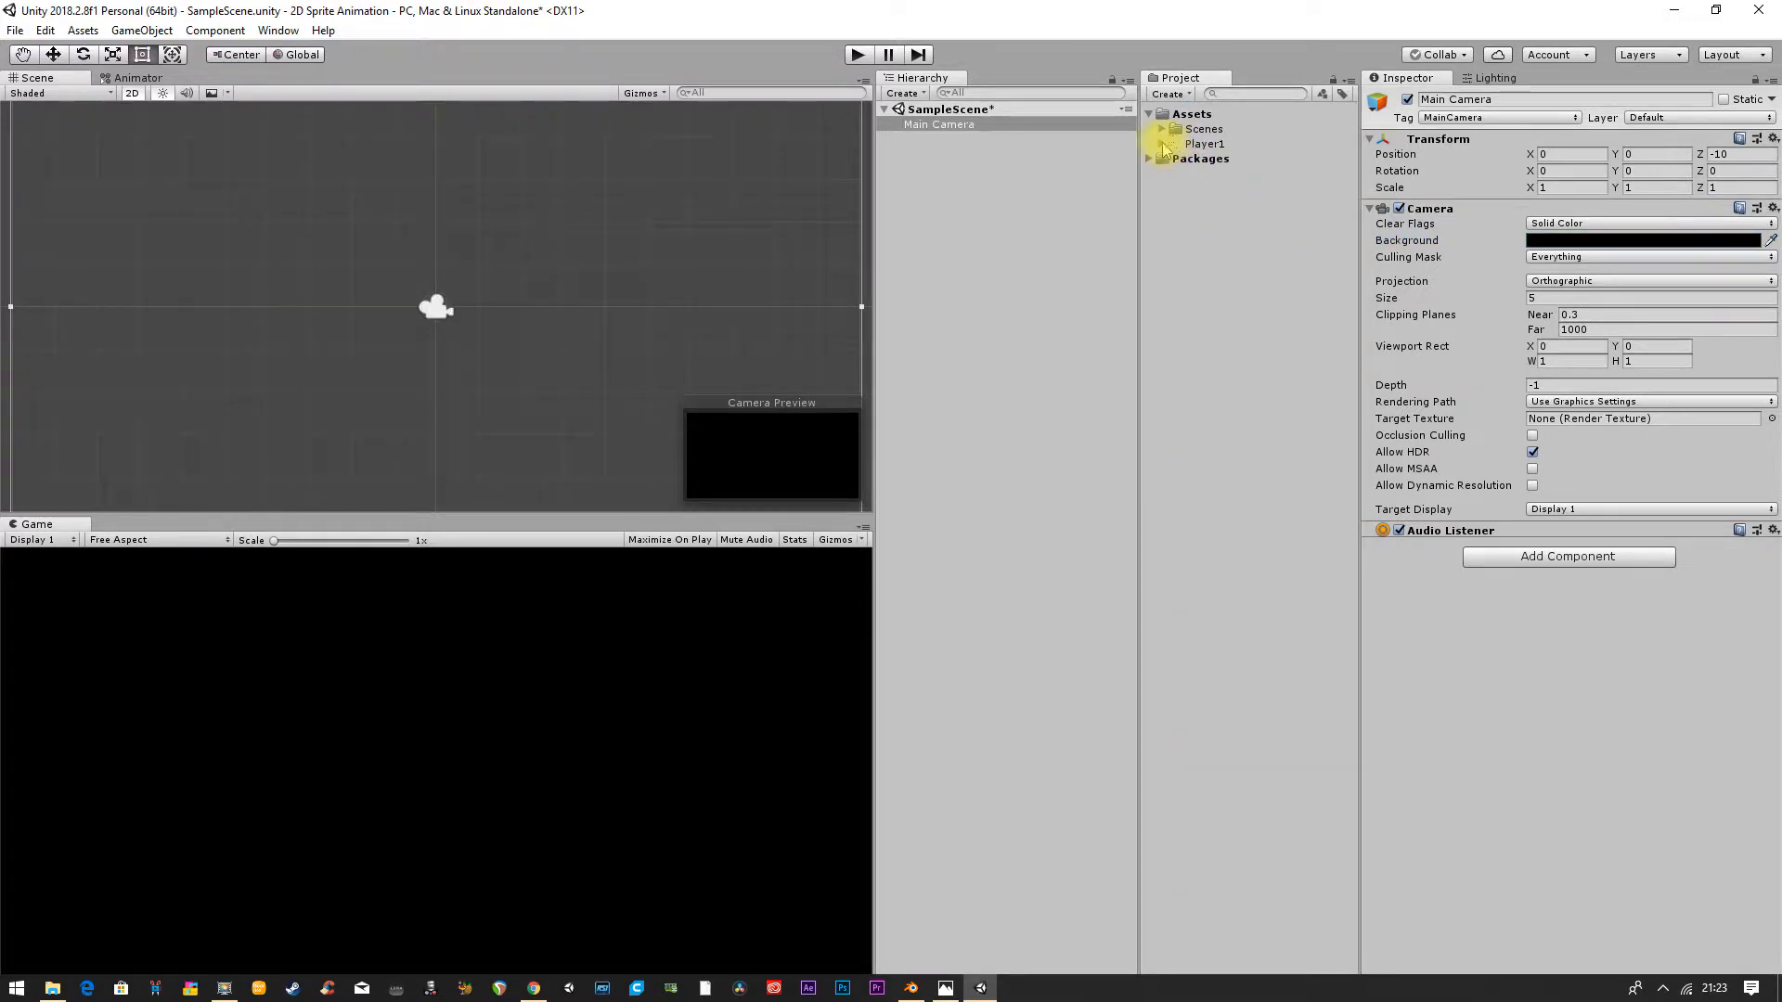
{"action": "left_click", "coordinate": [1164, 146]}
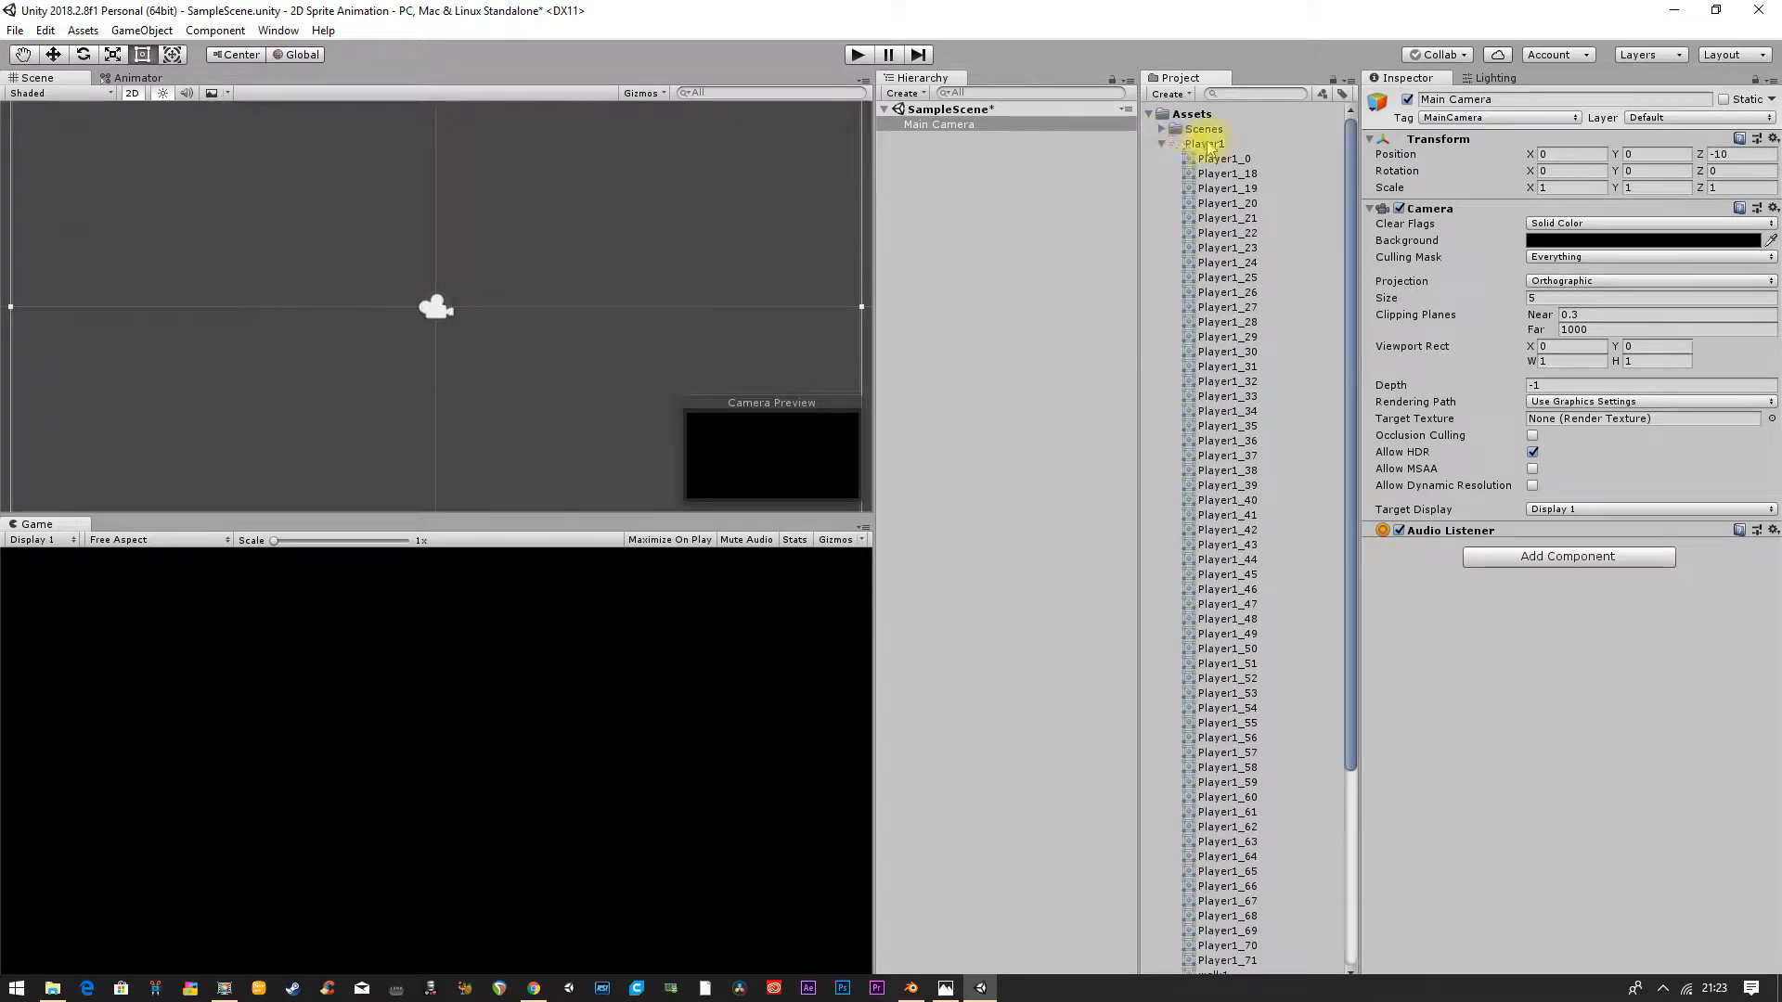
{"action": "left_click", "coordinate": [1216, 144]}
{"action": "left_click", "coordinate": [1163, 146]}
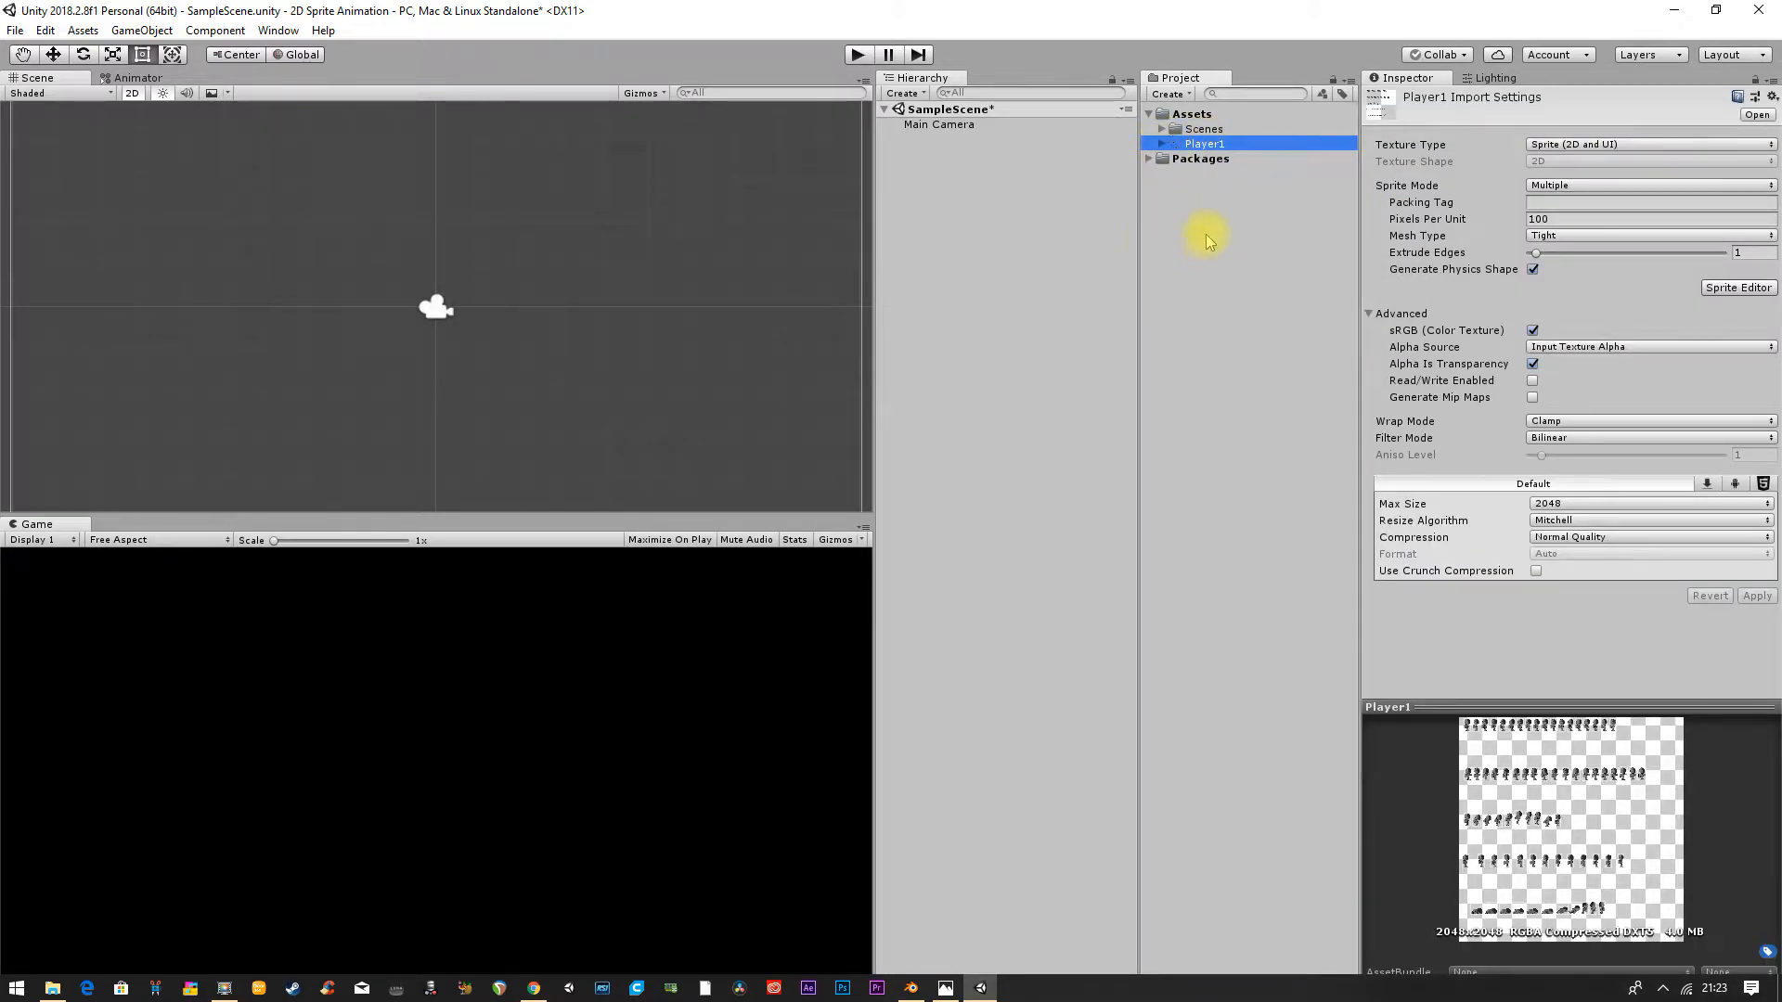
Step: Create a folder named animations in Assets
{"action": "right_click", "coordinate": [1152, 233]}
{"action": "mouse_move", "coordinate": [1253, 246]}
{"action": "left_click", "coordinate": [1446, 242]}
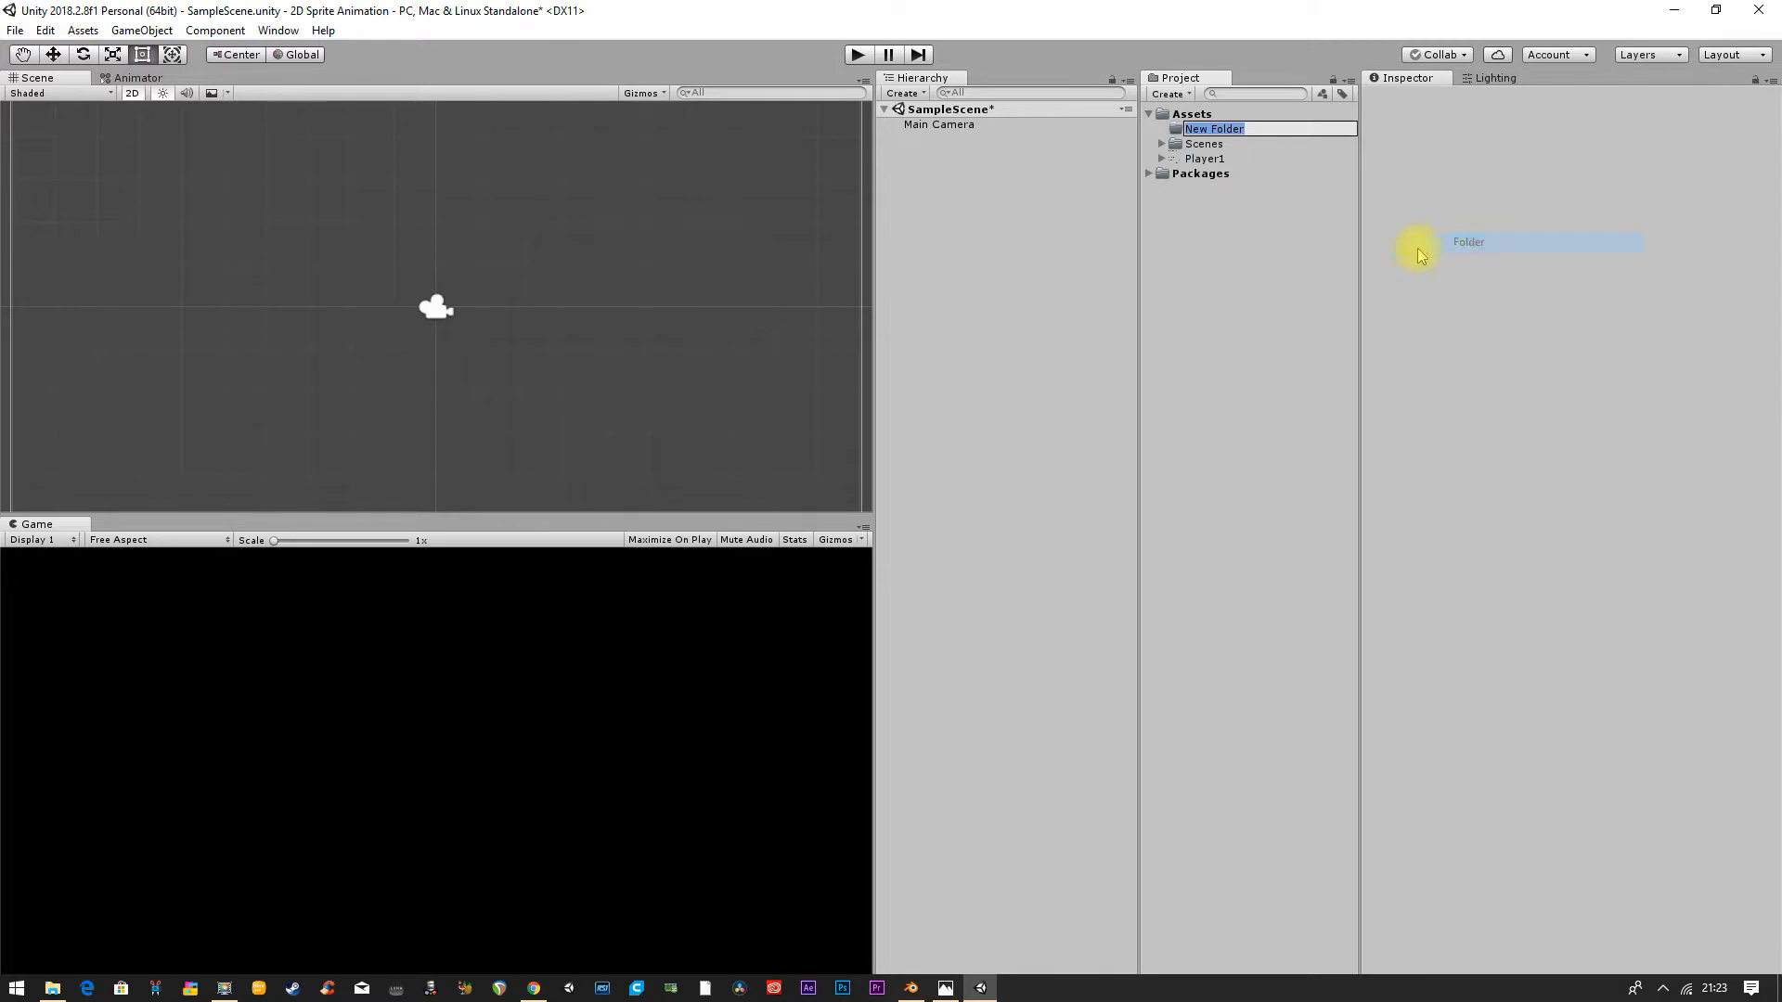
{"action": "type", "text": "a"}
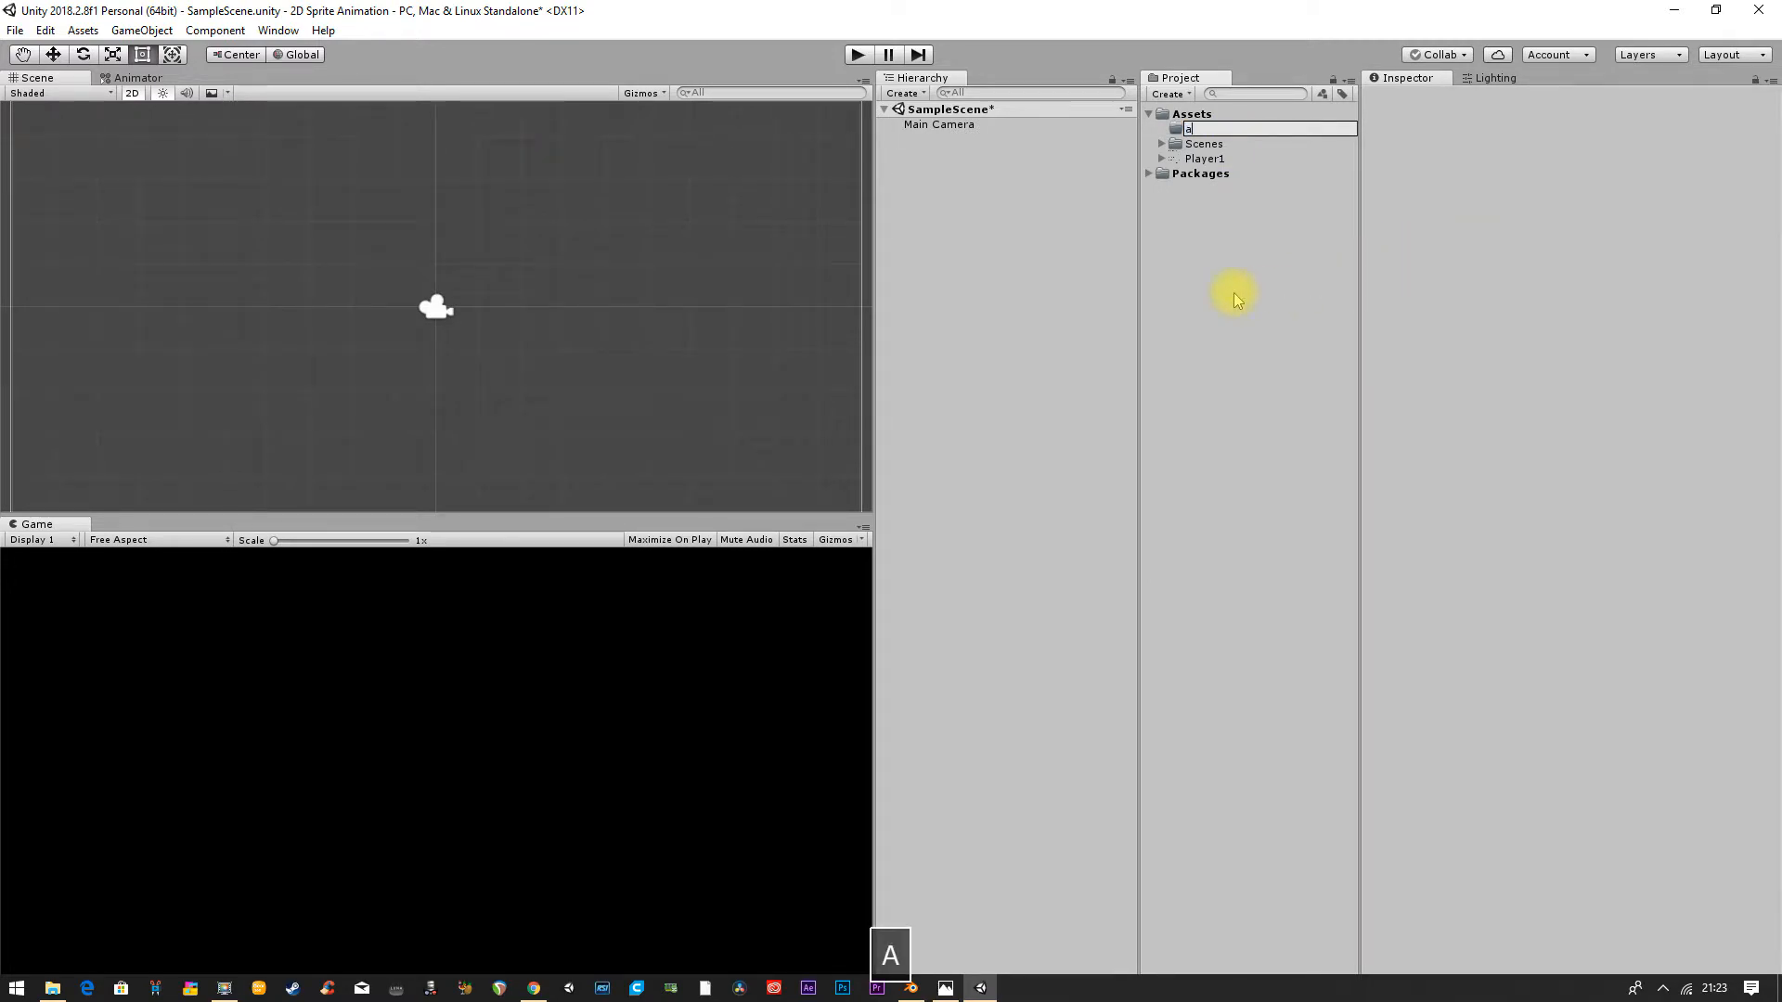
{"action": "type", "text": "nimations"}
{"action": "key", "text": "Return"}
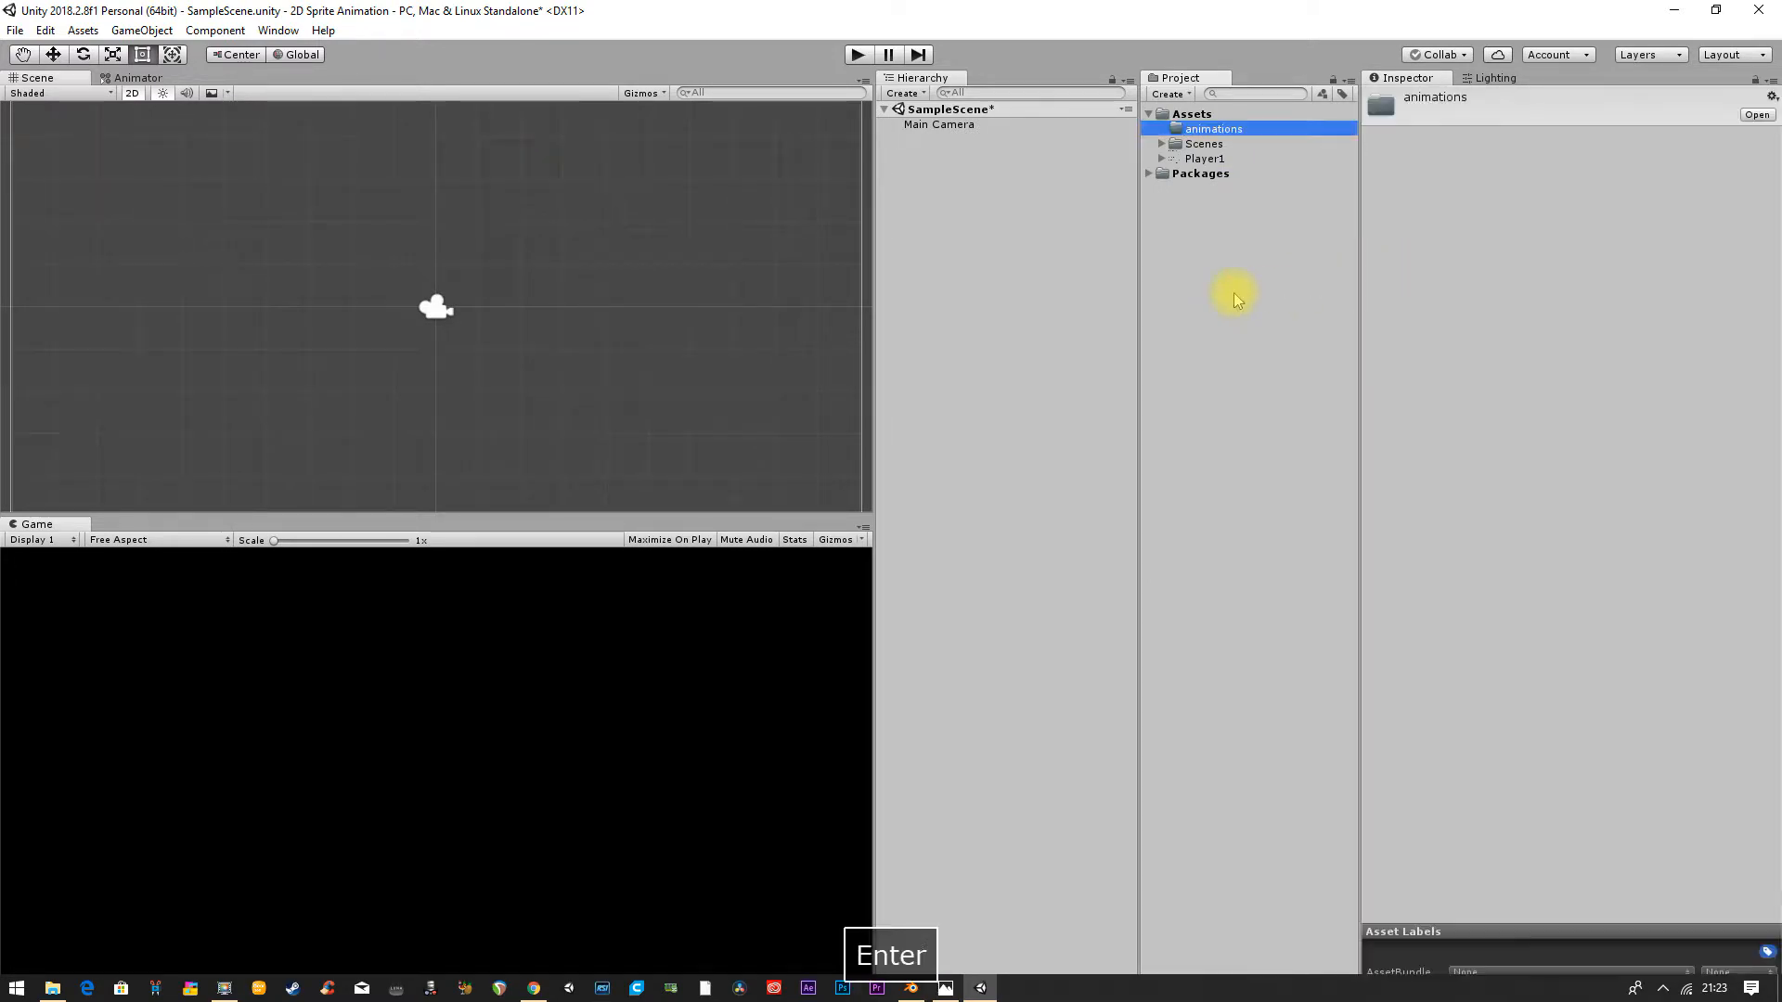
Step: Create an Animation clip named SpacemanWalk inside the animations folder
{"action": "right_click", "coordinate": [1226, 136]}
{"action": "mouse_move", "coordinate": [1278, 142]}
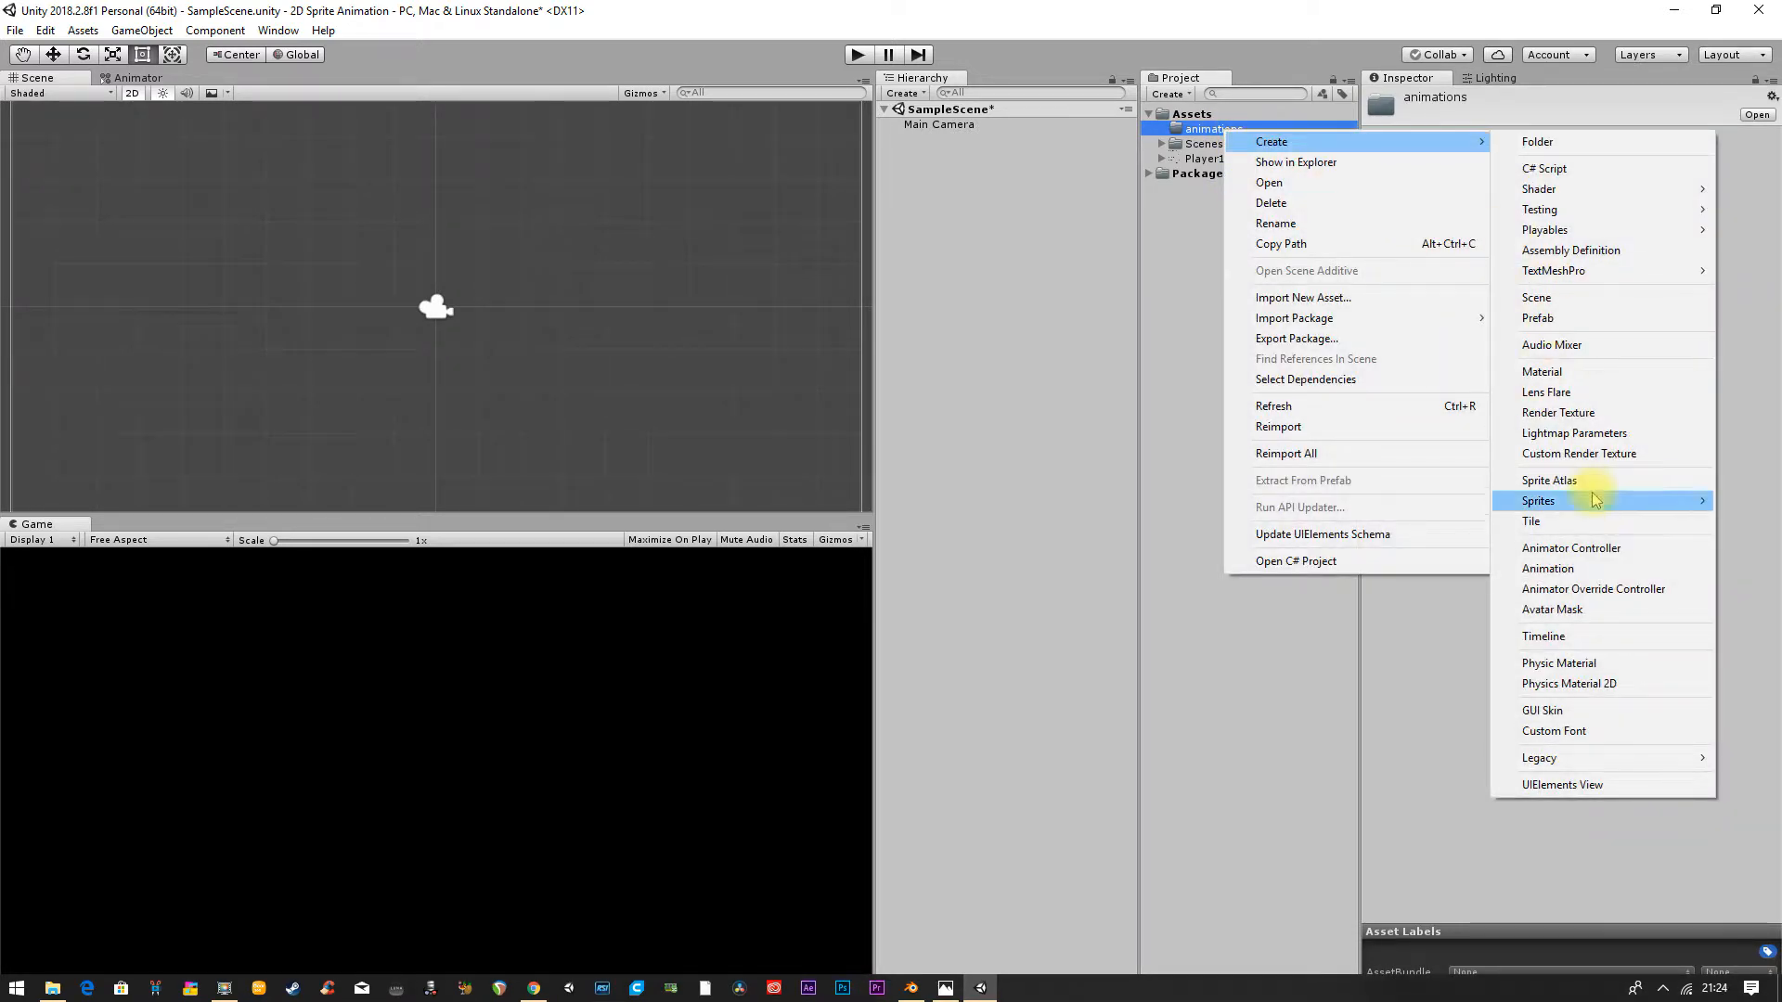
{"action": "left_click", "coordinate": [1578, 568]}
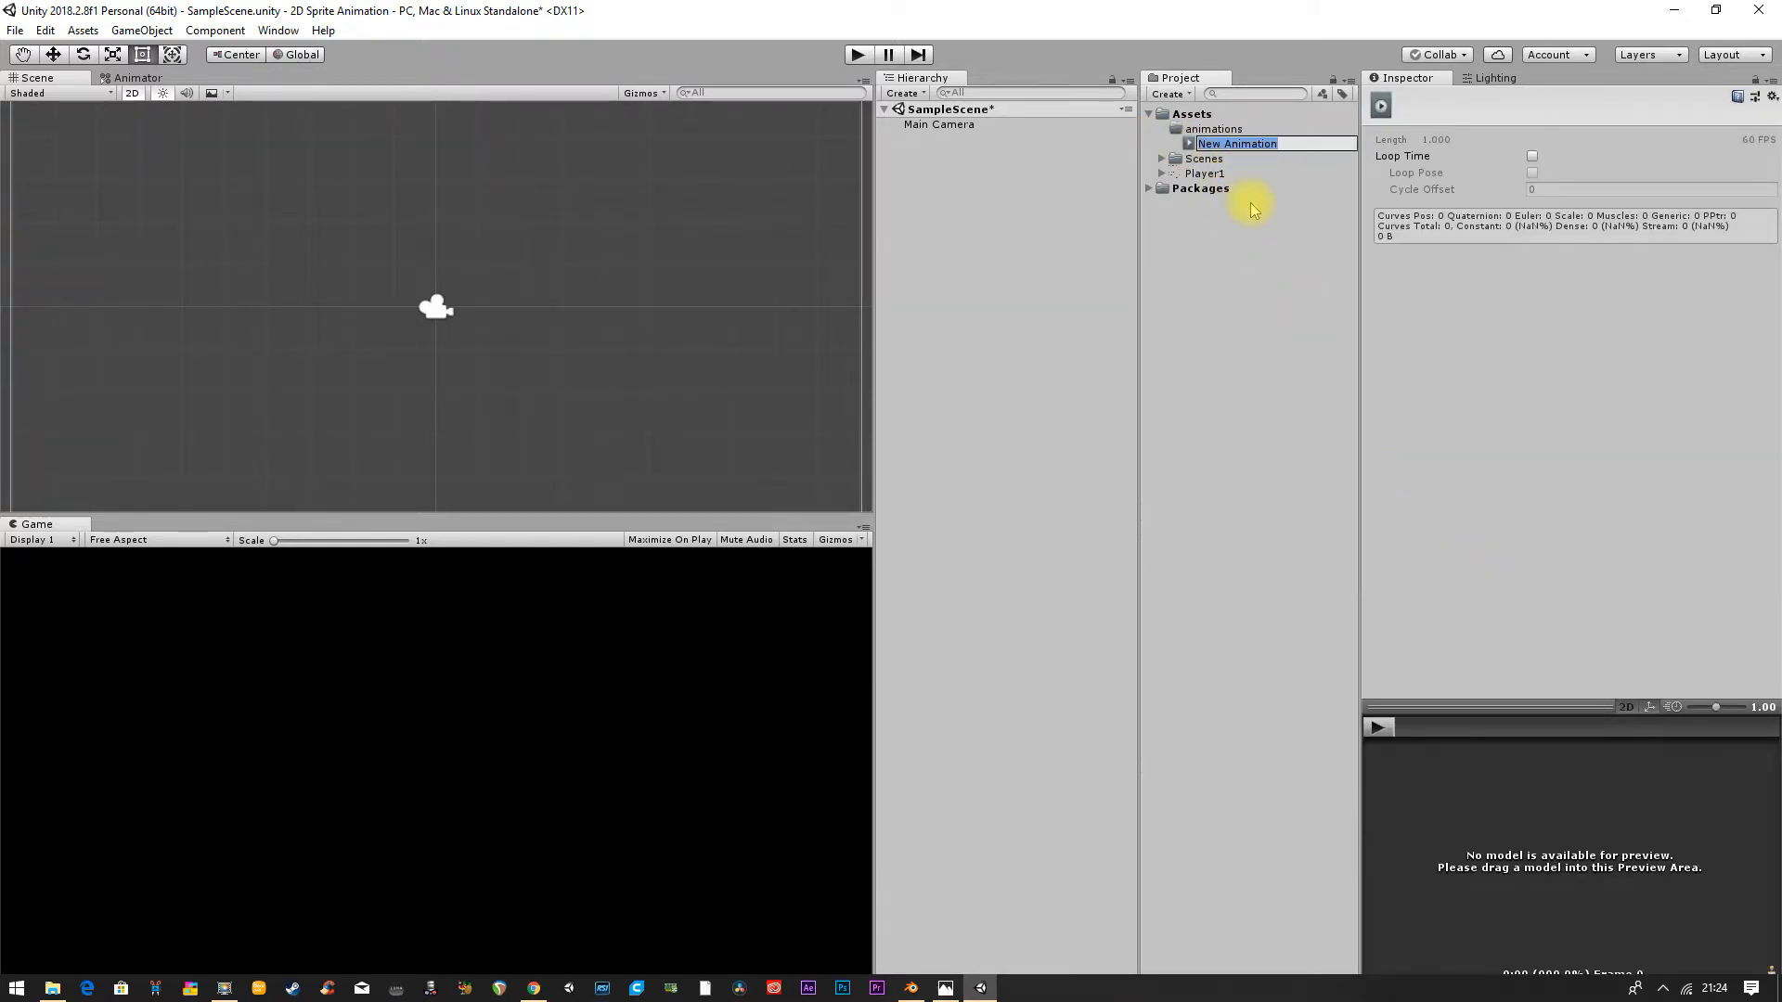
{"action": "type", "text": "S"}
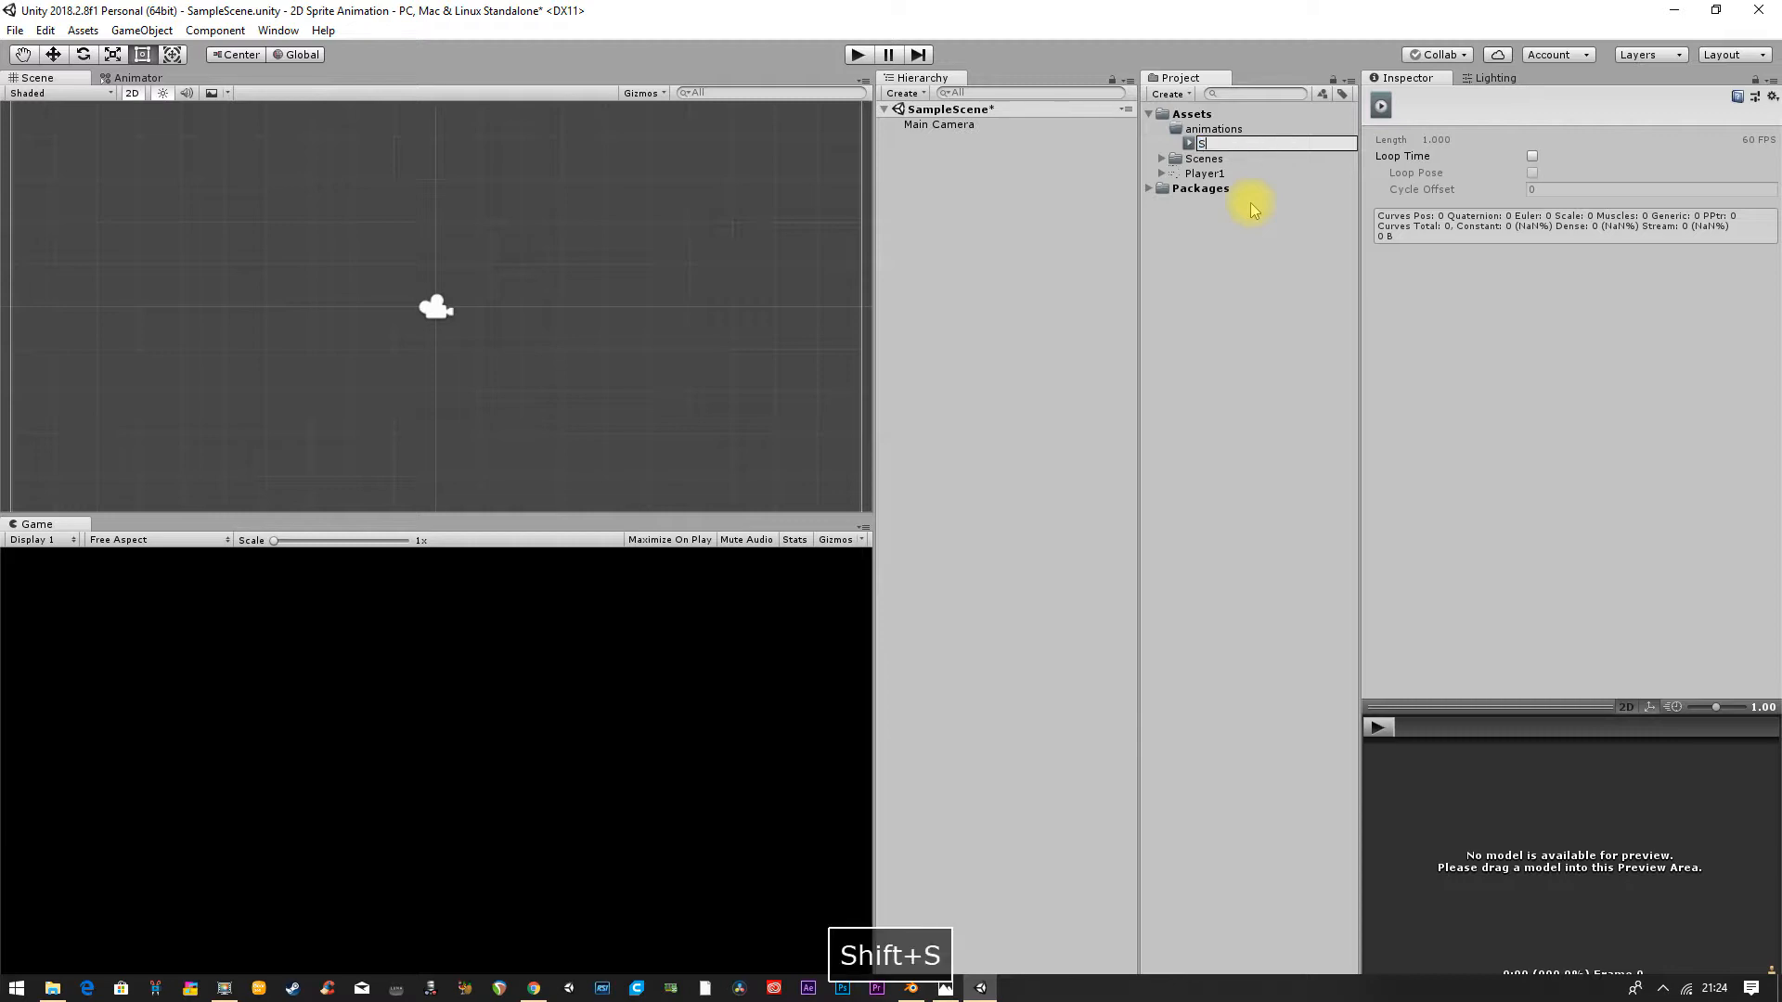
{"action": "type", "text": "pacemanWa"}
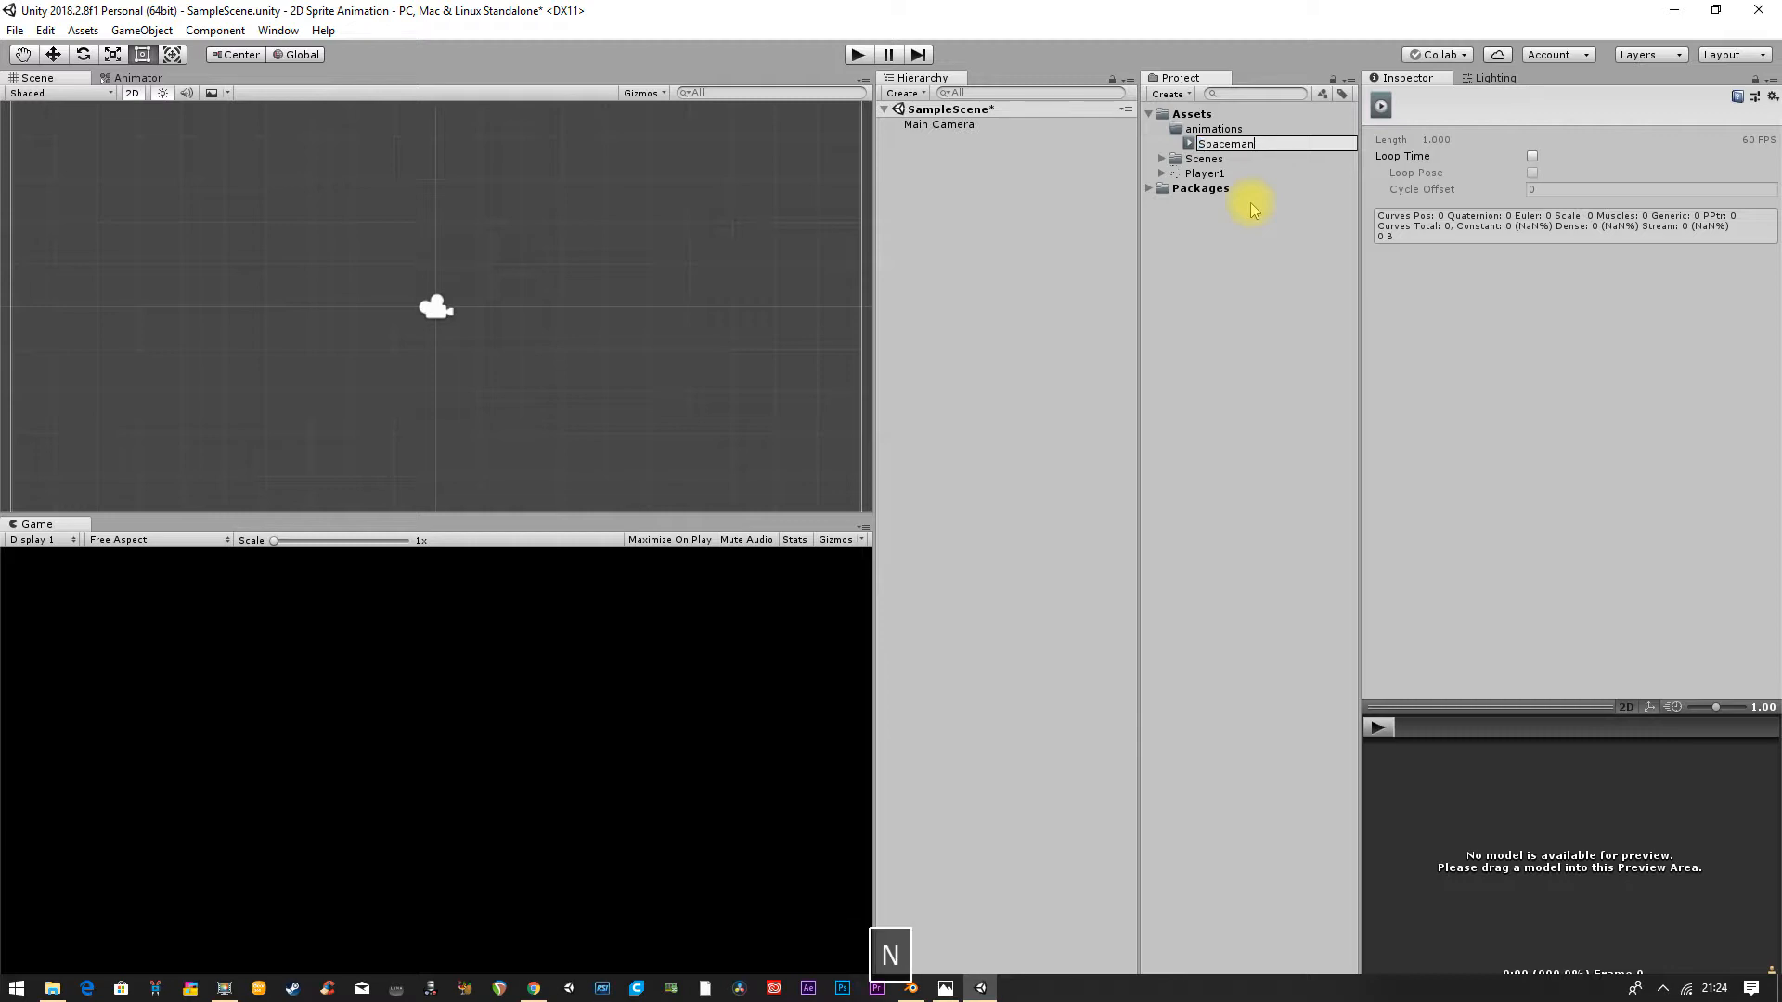
{"action": "key", "text": "Return"}
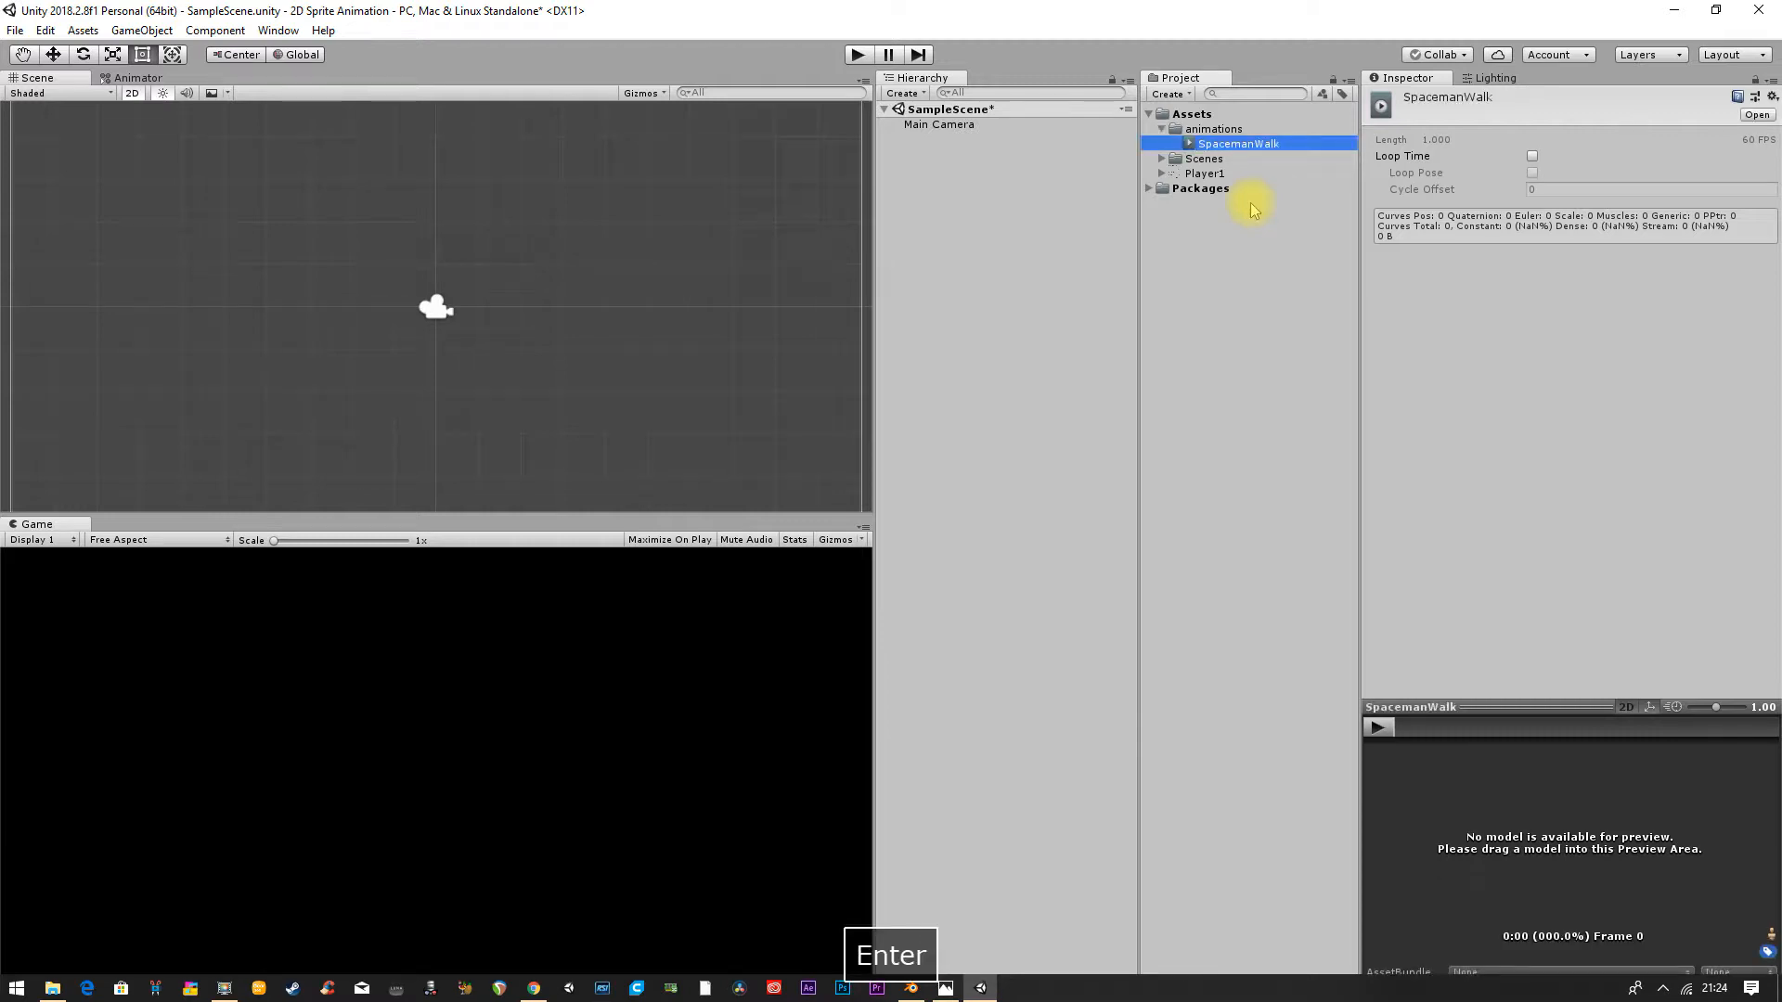
{"action": "left_click", "coordinate": [1193, 174]}
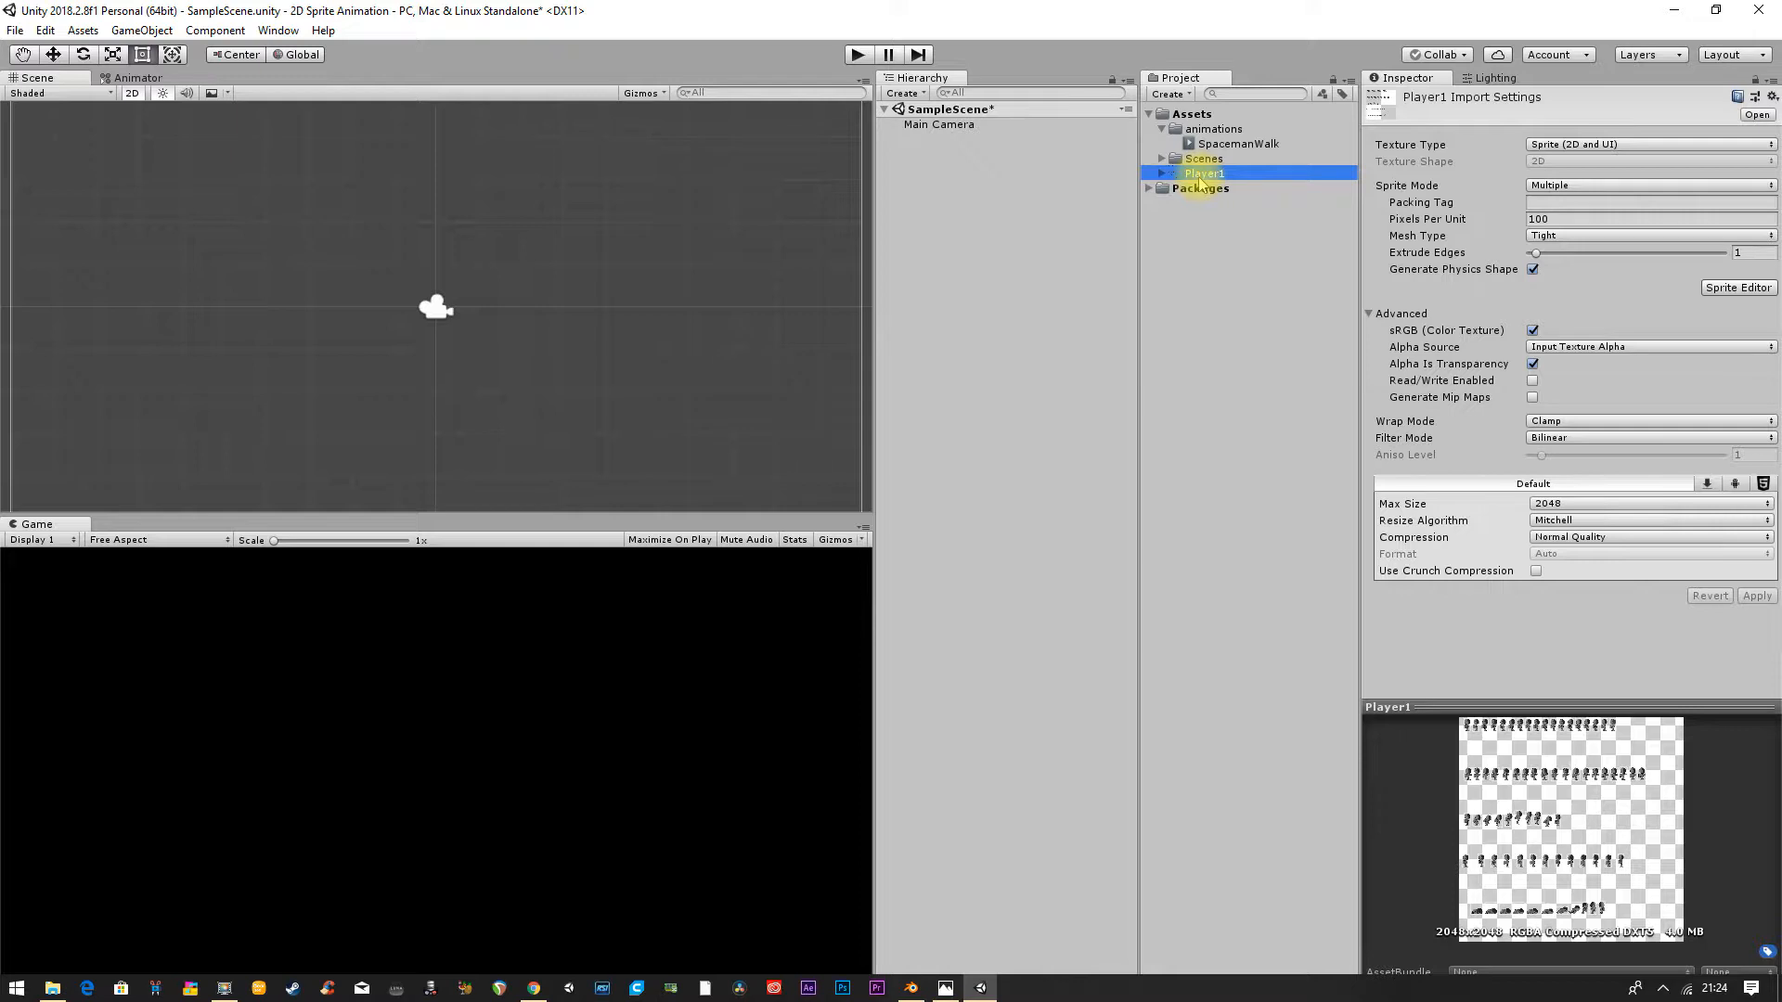
{"action": "left_click", "coordinate": [1180, 240]}
{"action": "left_click_drag", "start_coordinate": [1202, 182], "coordinate": [917, 172]}
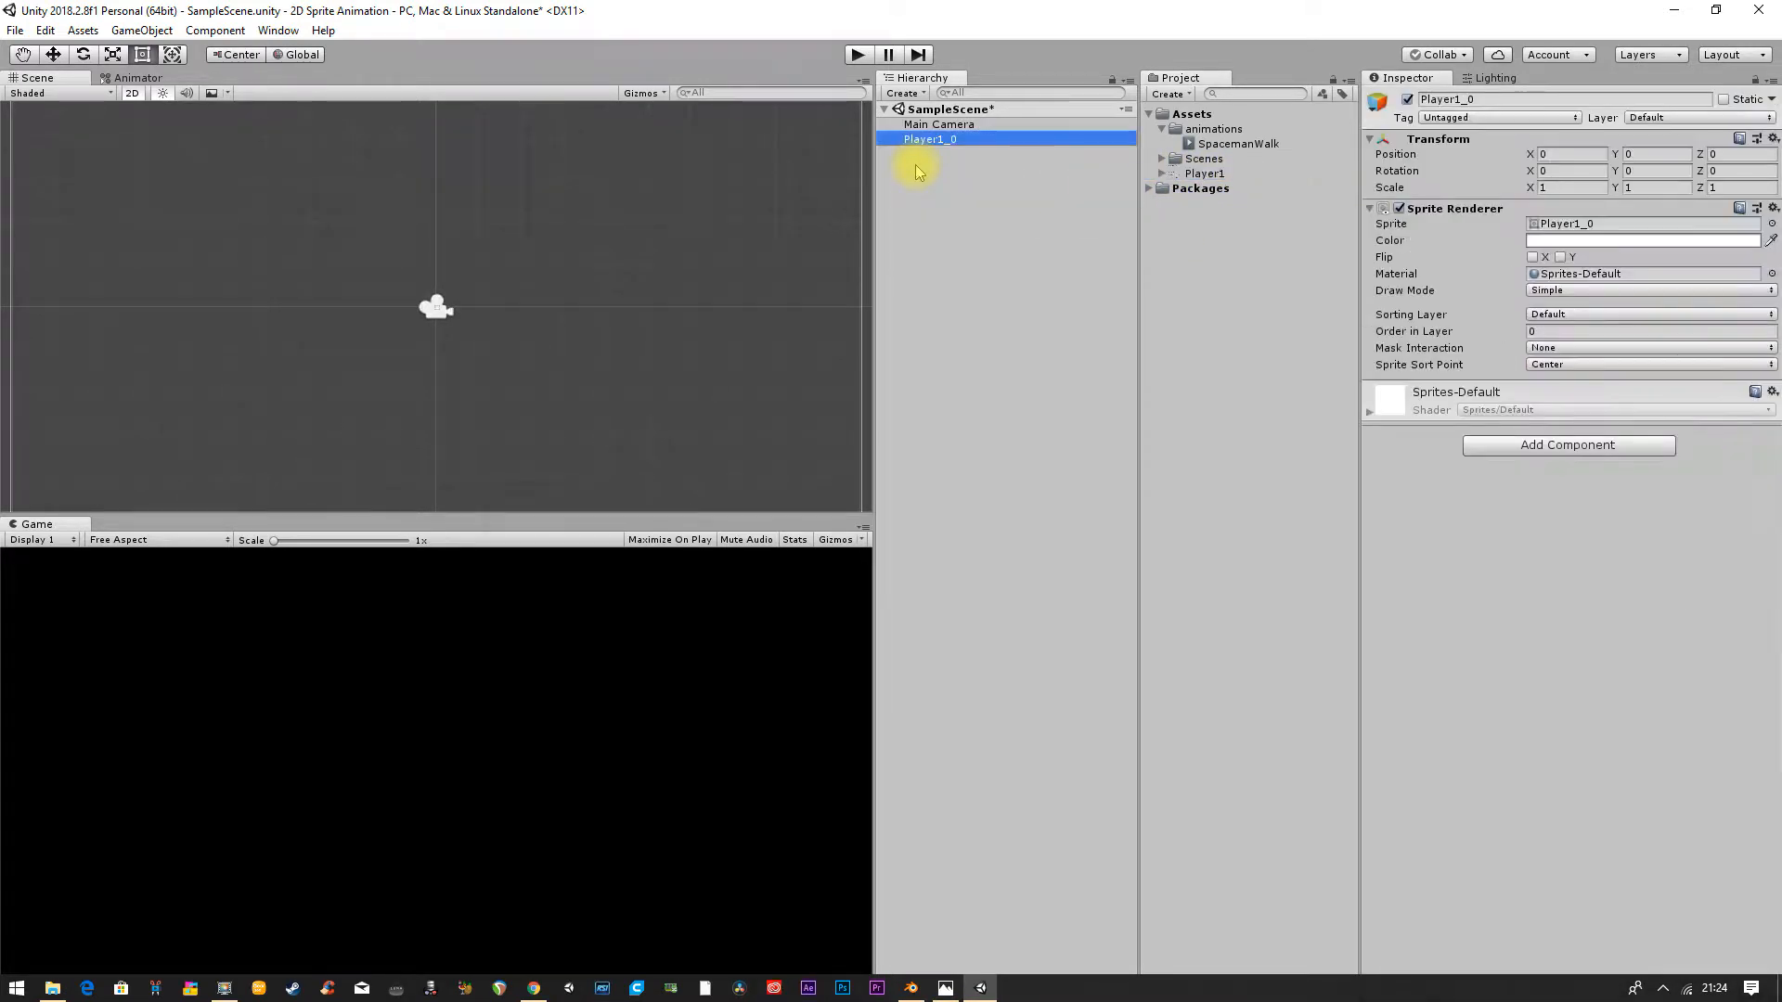
{"action": "double_click", "coordinate": [920, 139]}
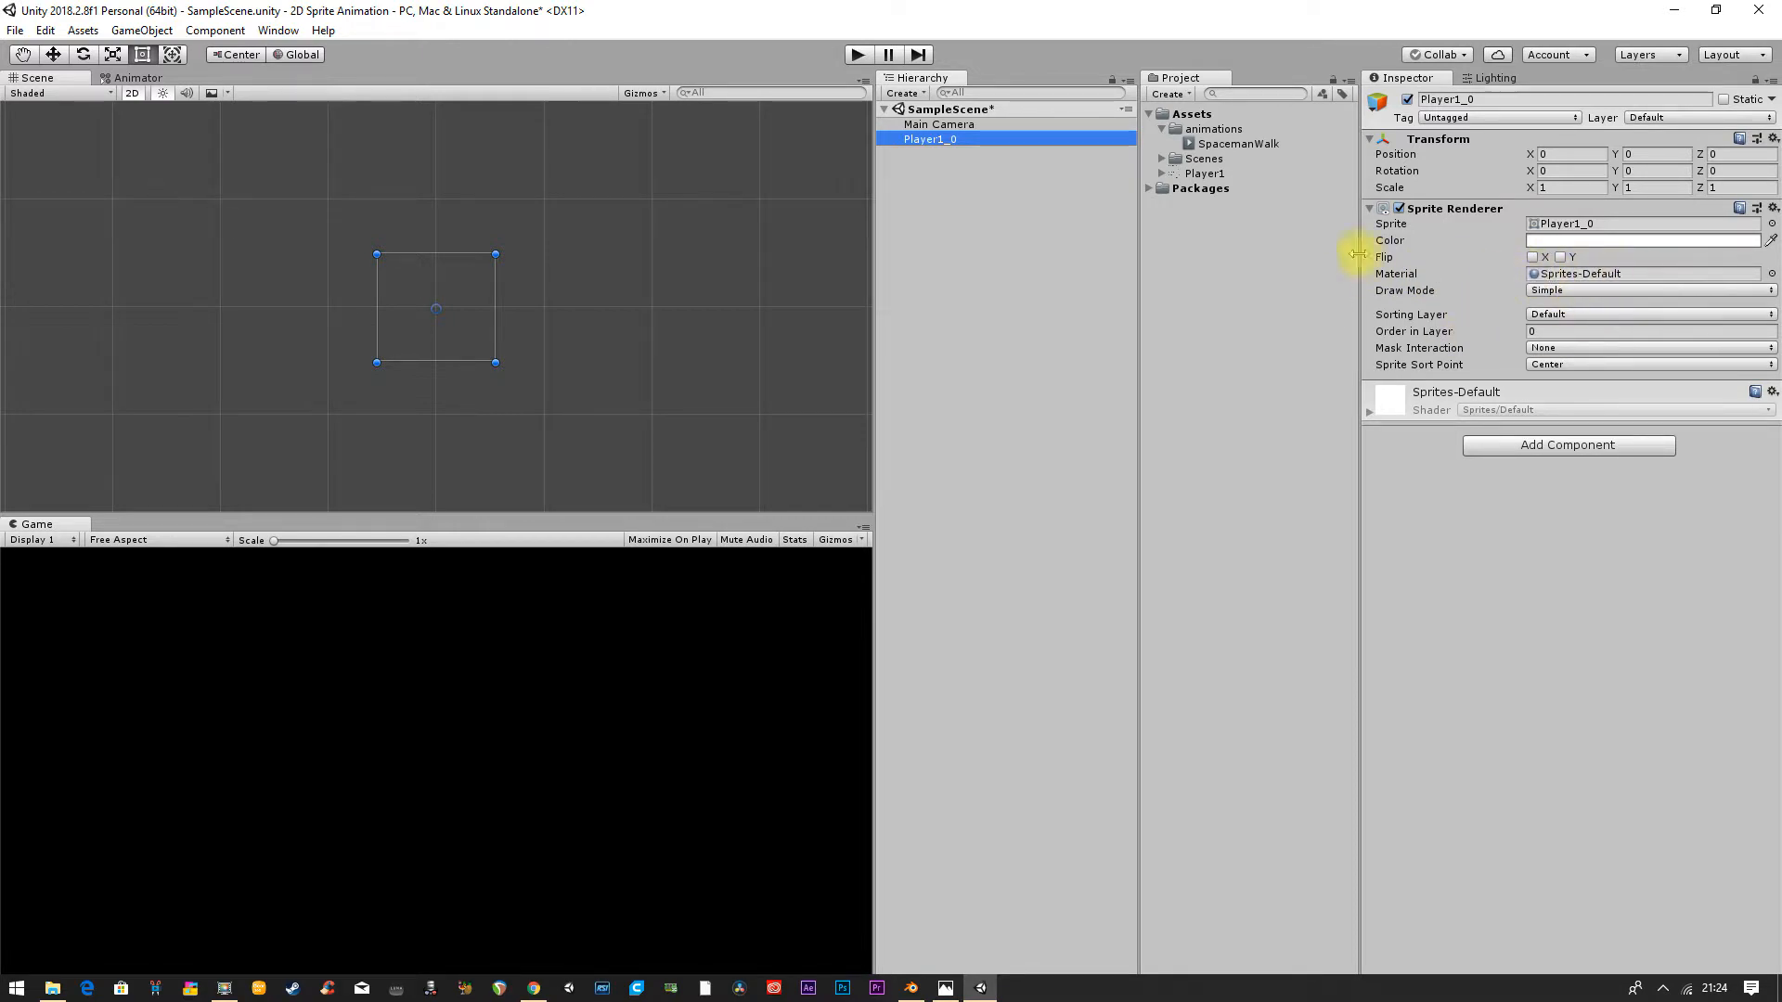
{"action": "scroll", "coordinate": [524, 368], "scroll_direction": "up", "scroll_amount": 5}
{"action": "scroll", "coordinate": [523, 364], "scroll_direction": "up", "scroll_amount": 5}
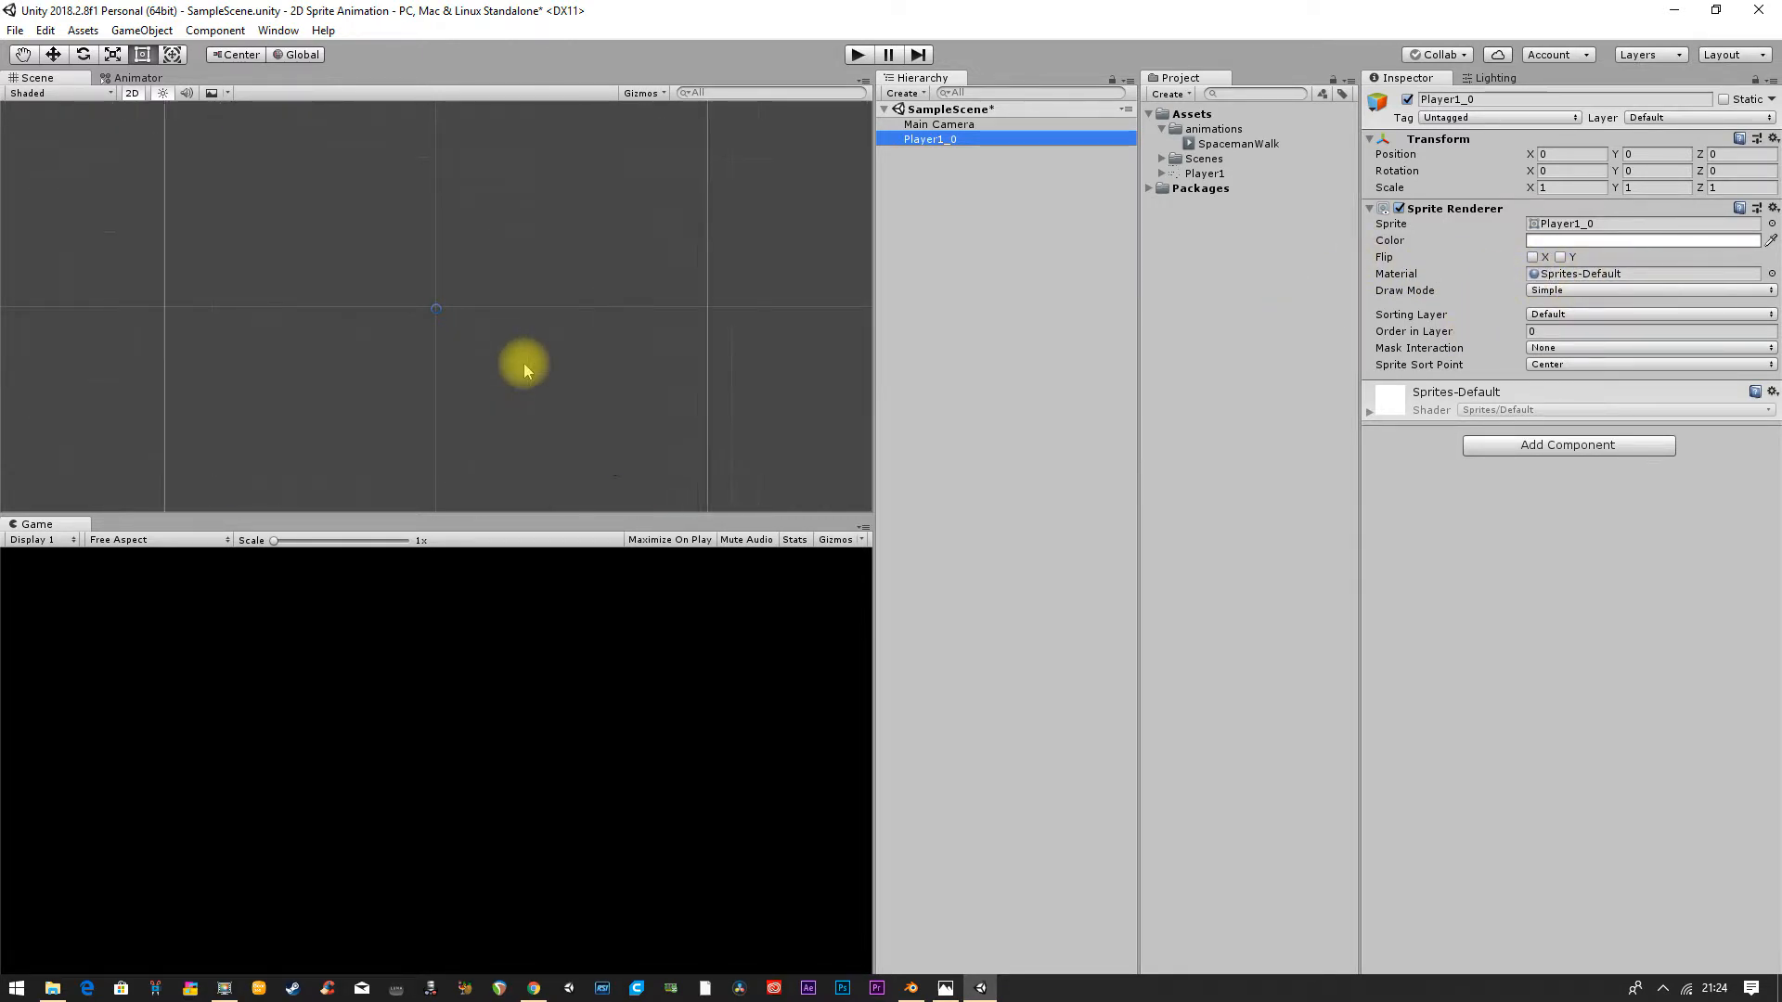
{"action": "scroll", "coordinate": [501, 343], "scroll_direction": "down", "scroll_amount": 5}
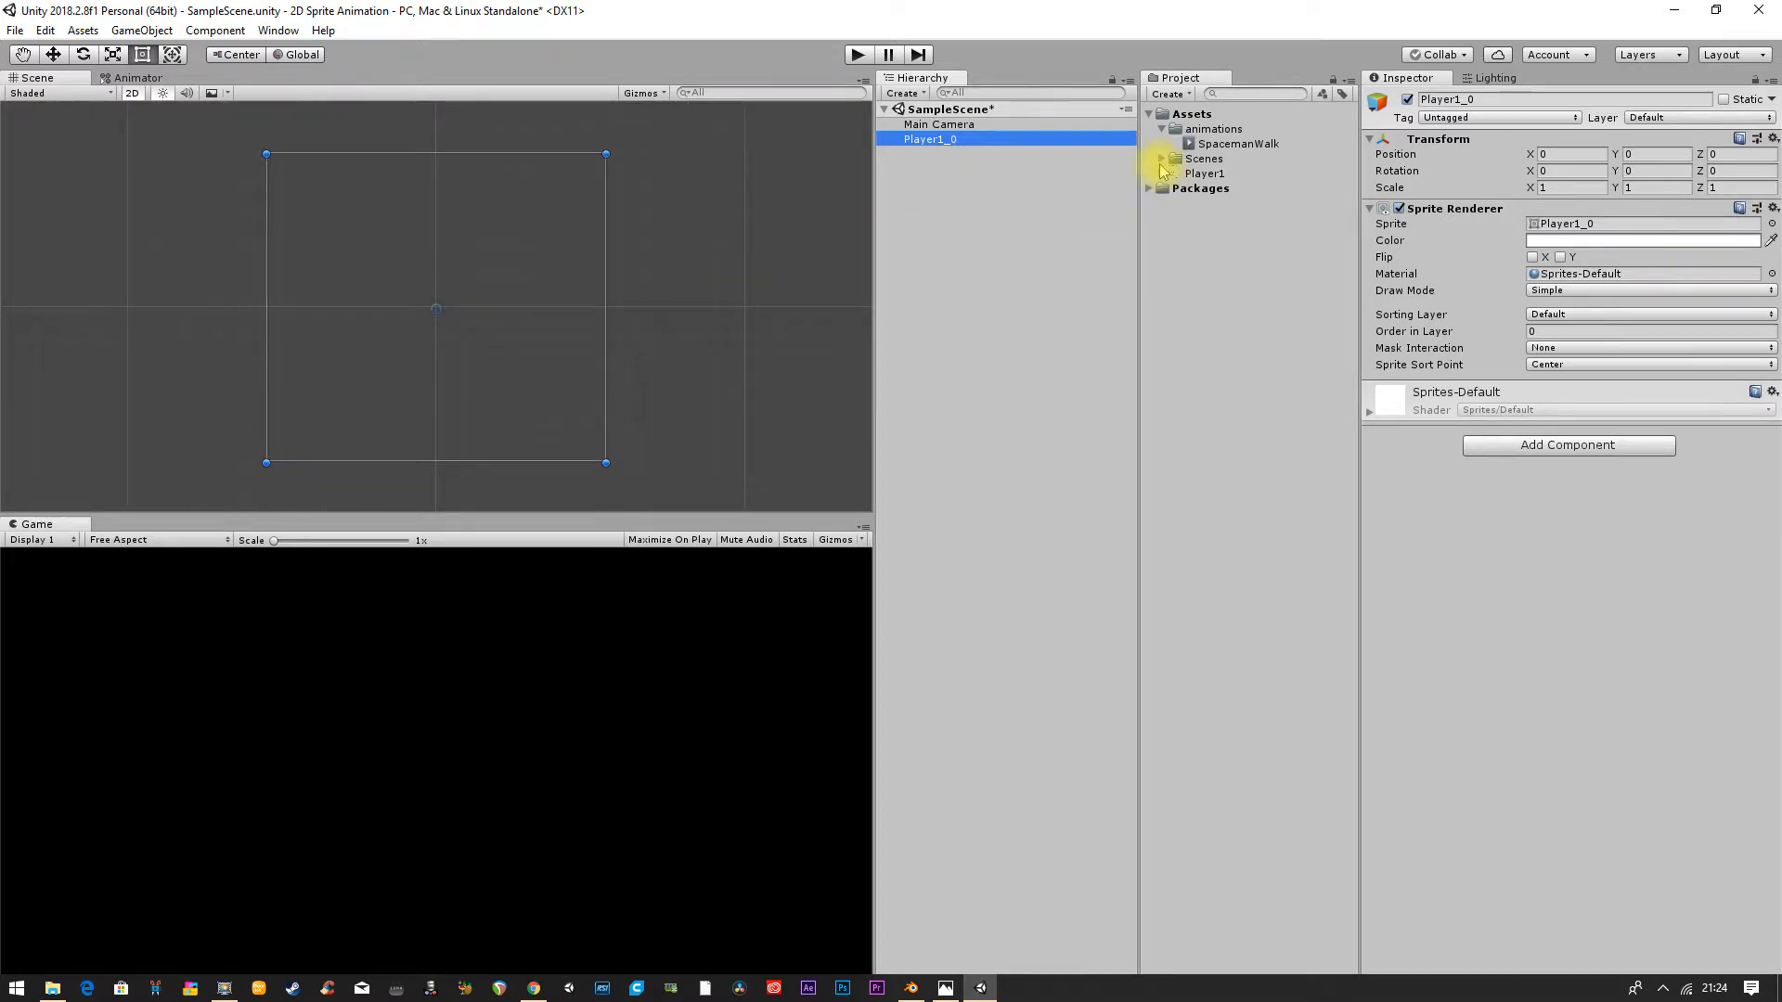
{"action": "left_click", "coordinate": [927, 185]}
{"action": "left_click", "coordinate": [928, 141]}
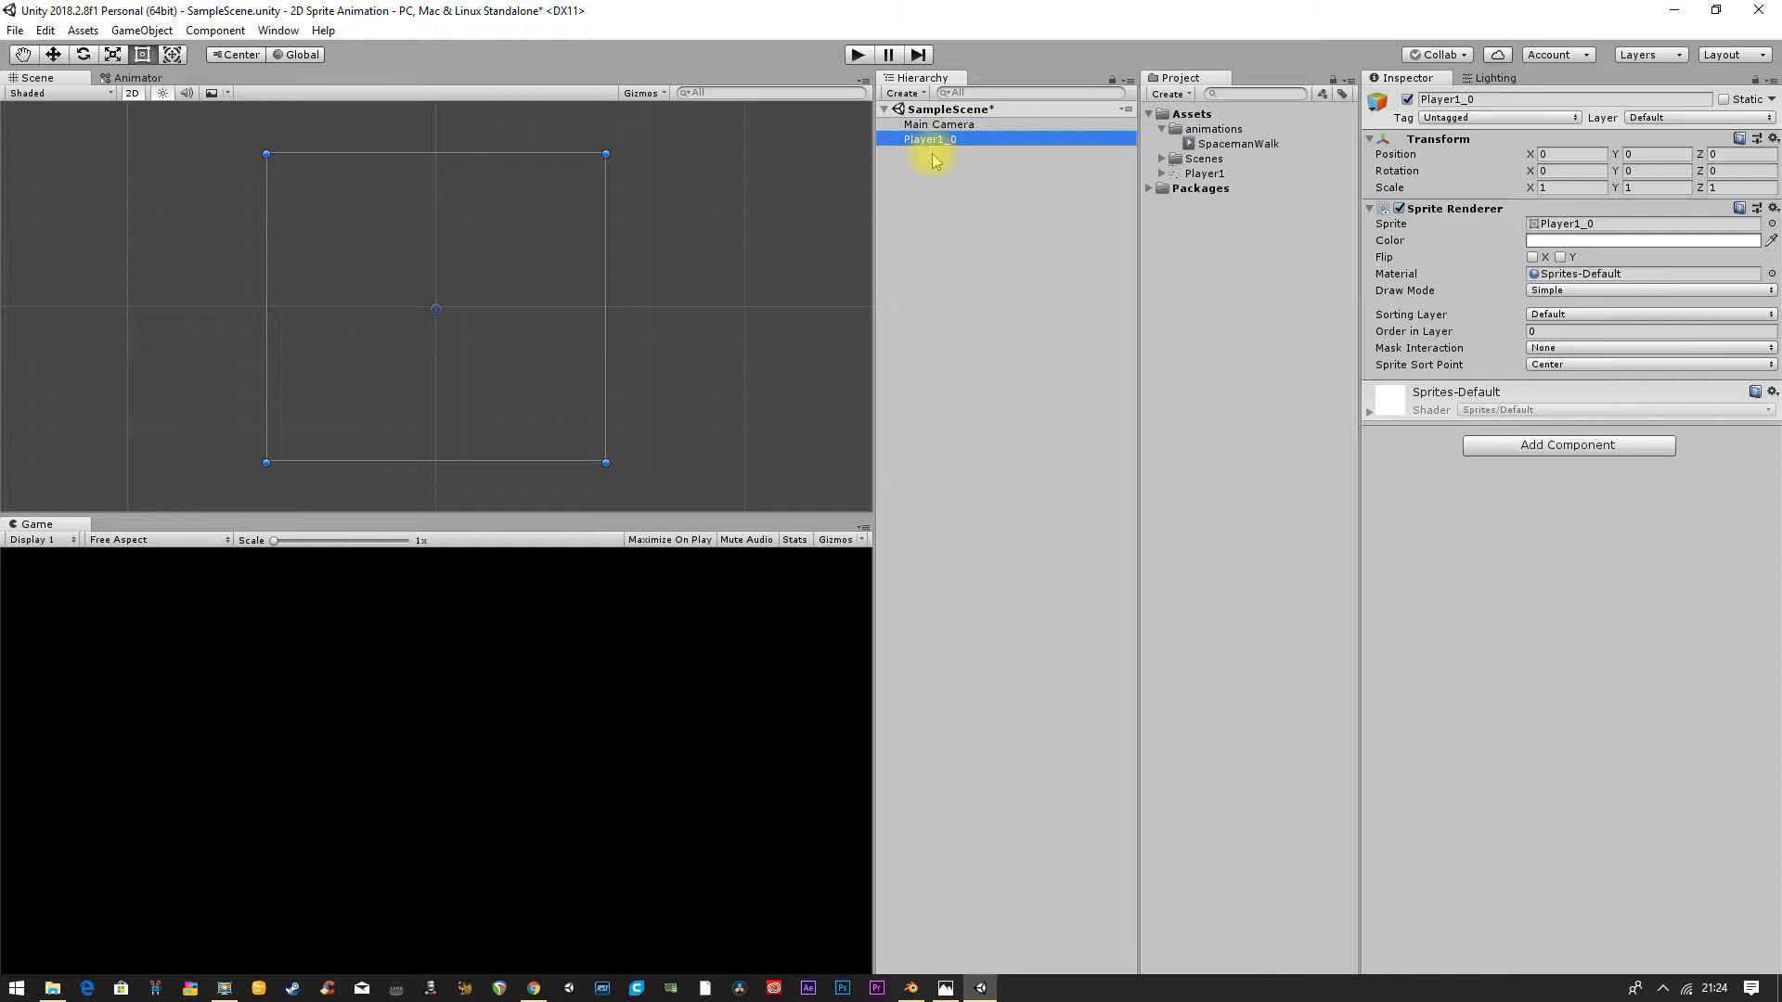
{"action": "key", "text": "Delete"}
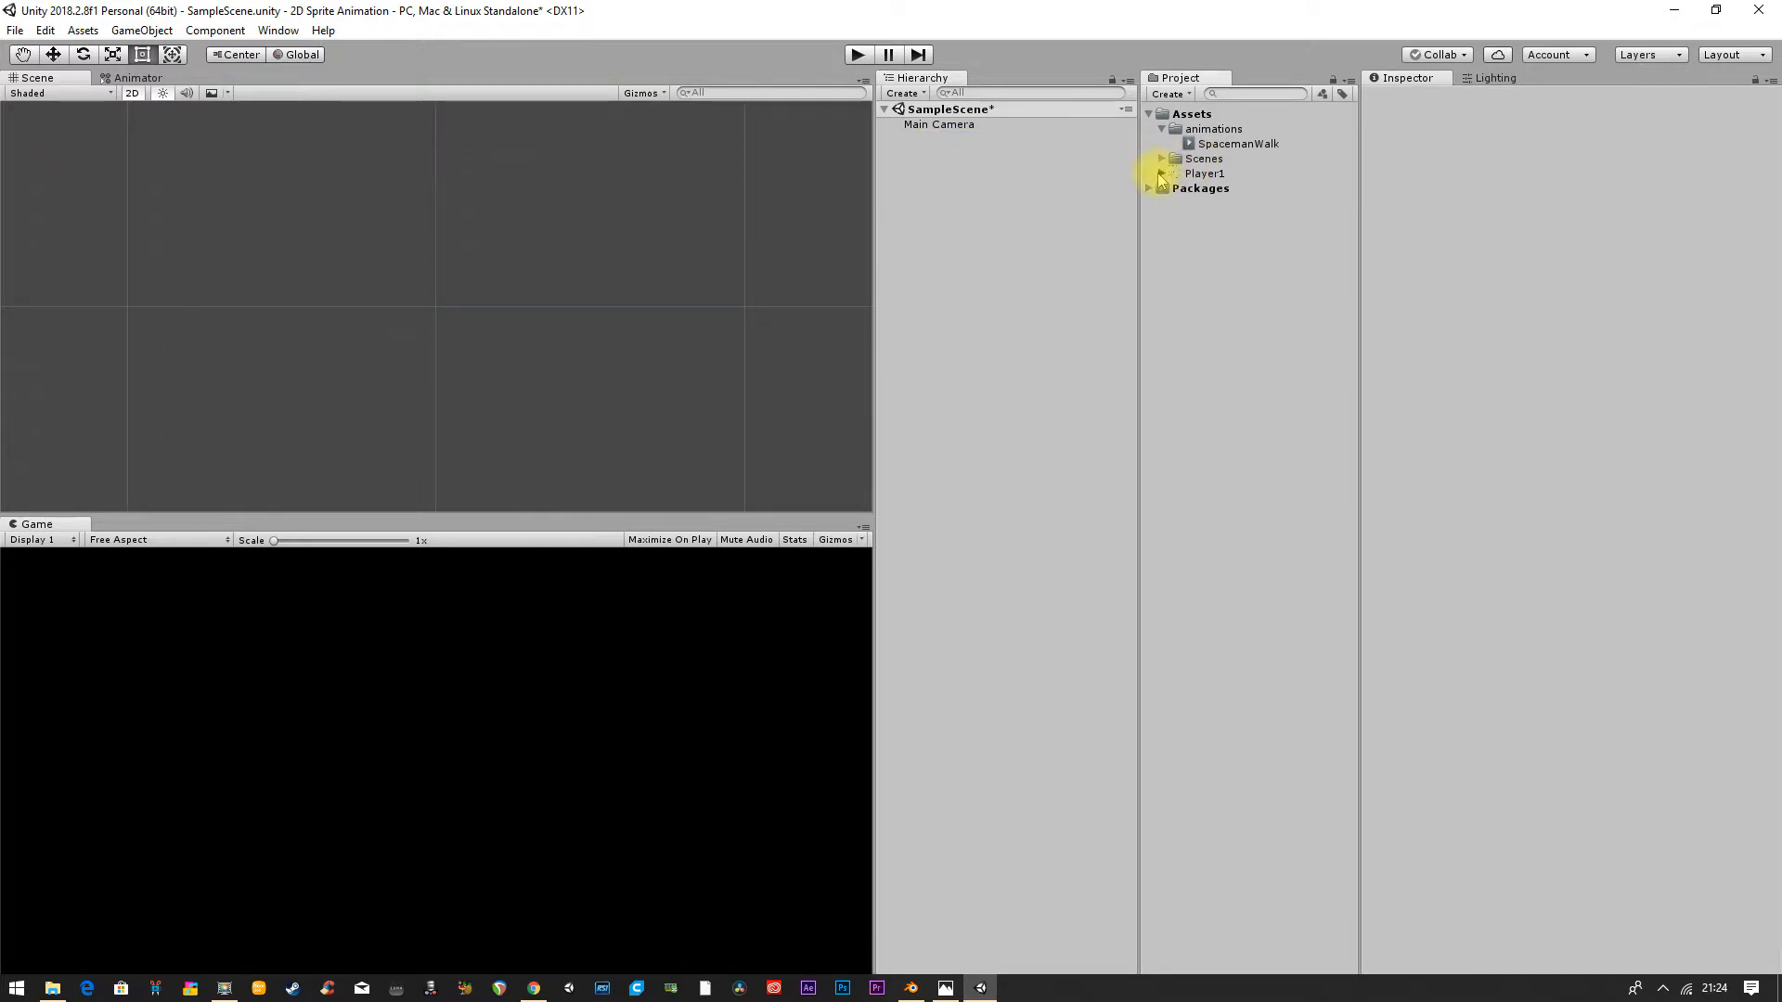
Step: Place the walk1 sprite from the Player1 sheet into SampleScene as a game object
{"action": "left_click", "coordinate": [1161, 173]}
{"action": "scroll", "coordinate": [1230, 390], "scroll_direction": "down", "scroll_amount": 10}
{"action": "left_click_drag", "start_coordinate": [1221, 711], "coordinate": [927, 203]}
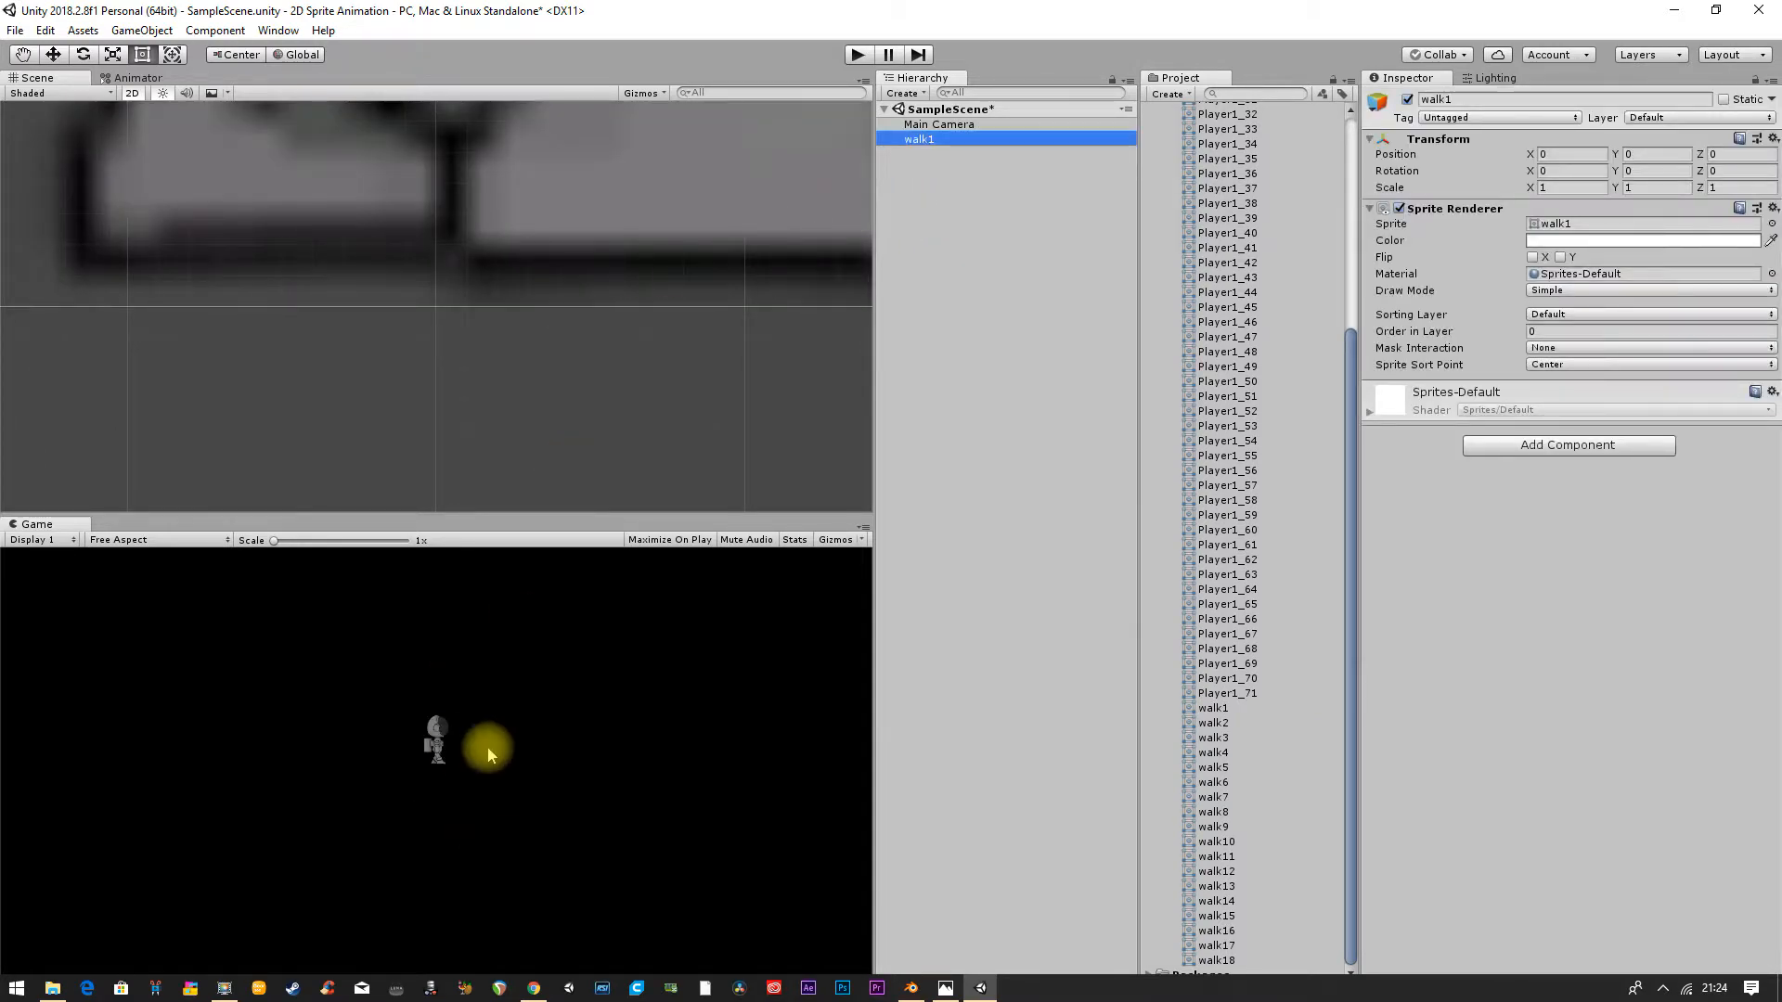
Step: Examine the walk1 character in the scene view, run the scene in play mode and stop it again
{"action": "scroll", "coordinate": [521, 266], "scroll_direction": "down", "scroll_amount": 5}
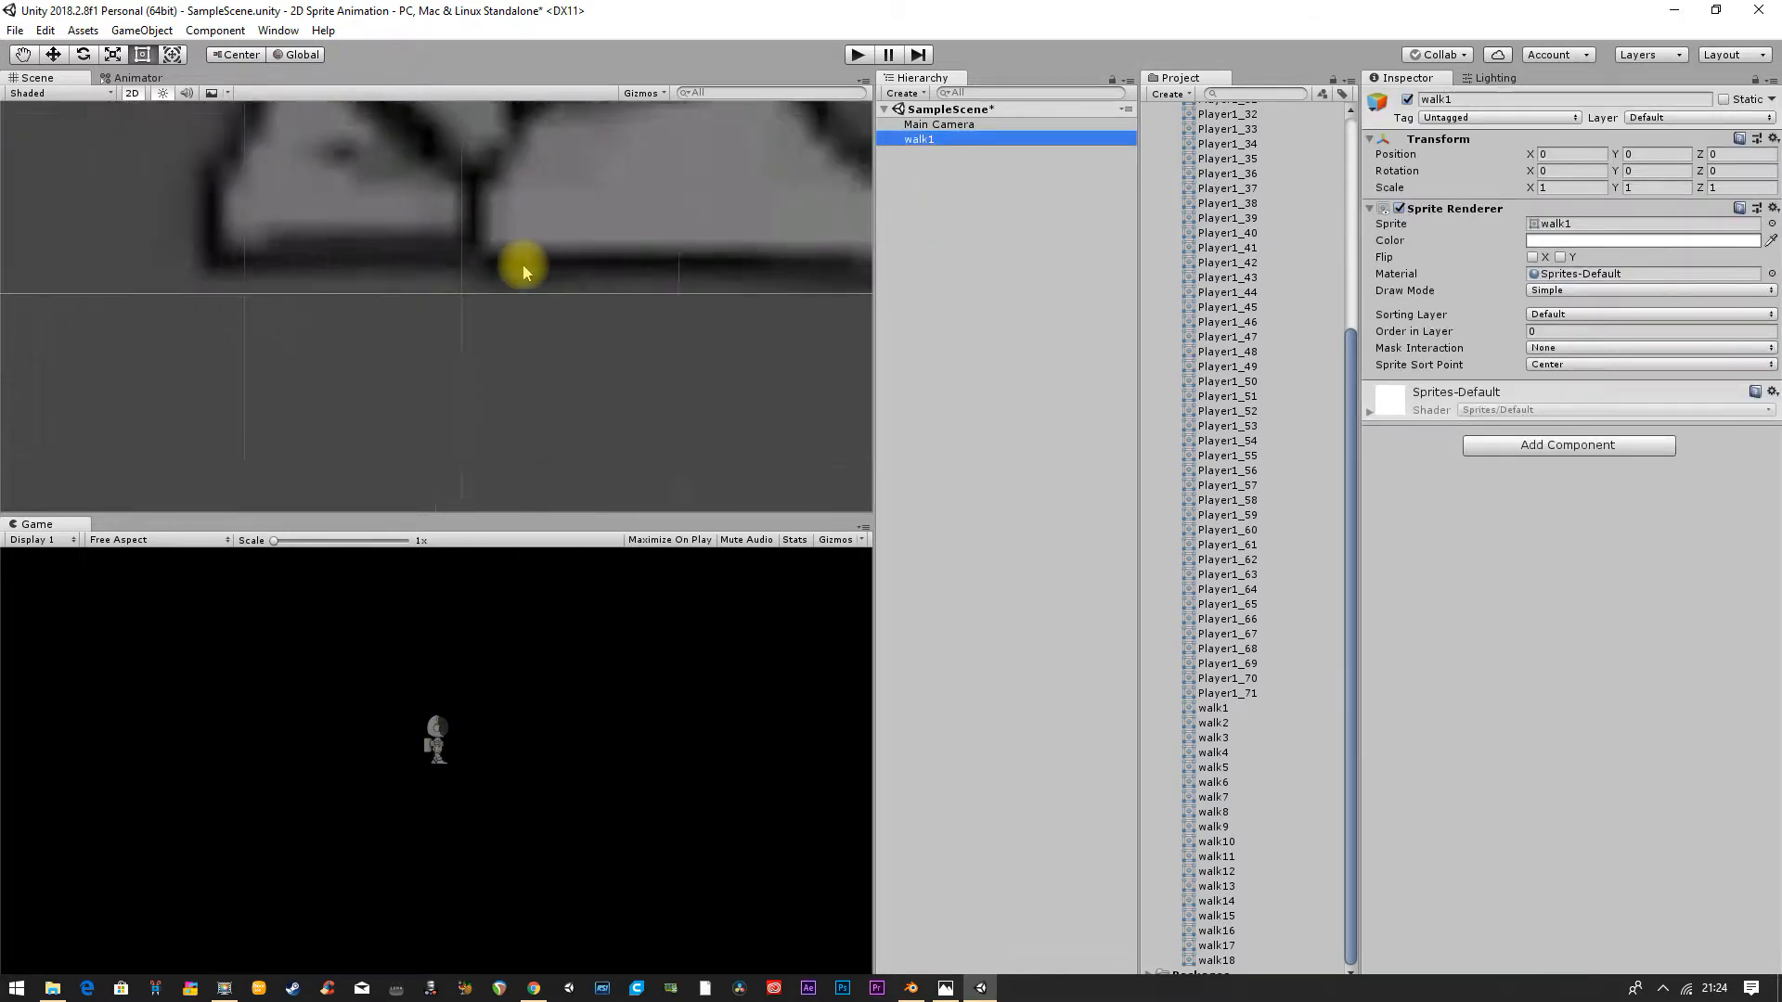
{"action": "scroll", "coordinate": [510, 298], "scroll_direction": "up", "scroll_amount": 3}
{"action": "scroll", "coordinate": [509, 297], "scroll_direction": "down", "scroll_amount": 4}
{"action": "middle_click_drag", "start_coordinate": [509, 294], "coordinate": [448, 365]}
{"action": "scroll", "coordinate": [434, 371], "scroll_direction": "up", "scroll_amount": 1}
{"action": "scroll", "coordinate": [452, 363], "scroll_direction": "up", "scroll_amount": 2}
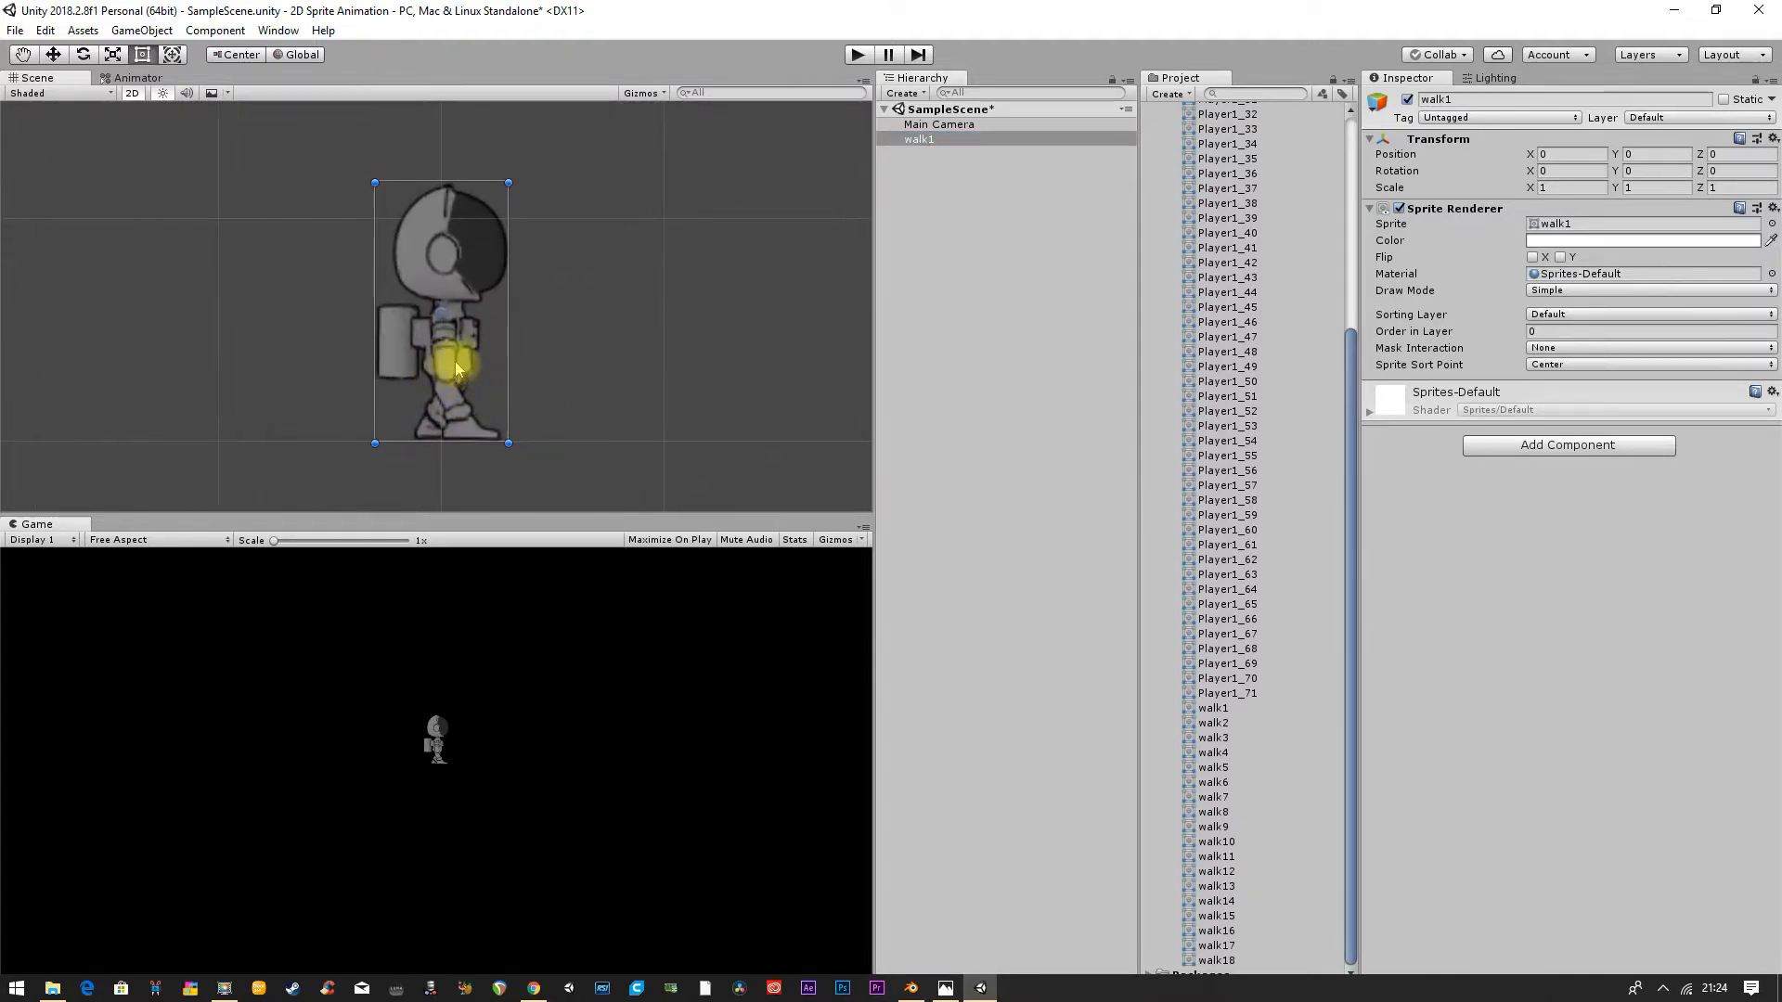
{"action": "scroll", "coordinate": [397, 327], "scroll_direction": "down", "scroll_amount": 8}
{"action": "scroll", "coordinate": [394, 338], "scroll_direction": "down", "scroll_amount": 2}
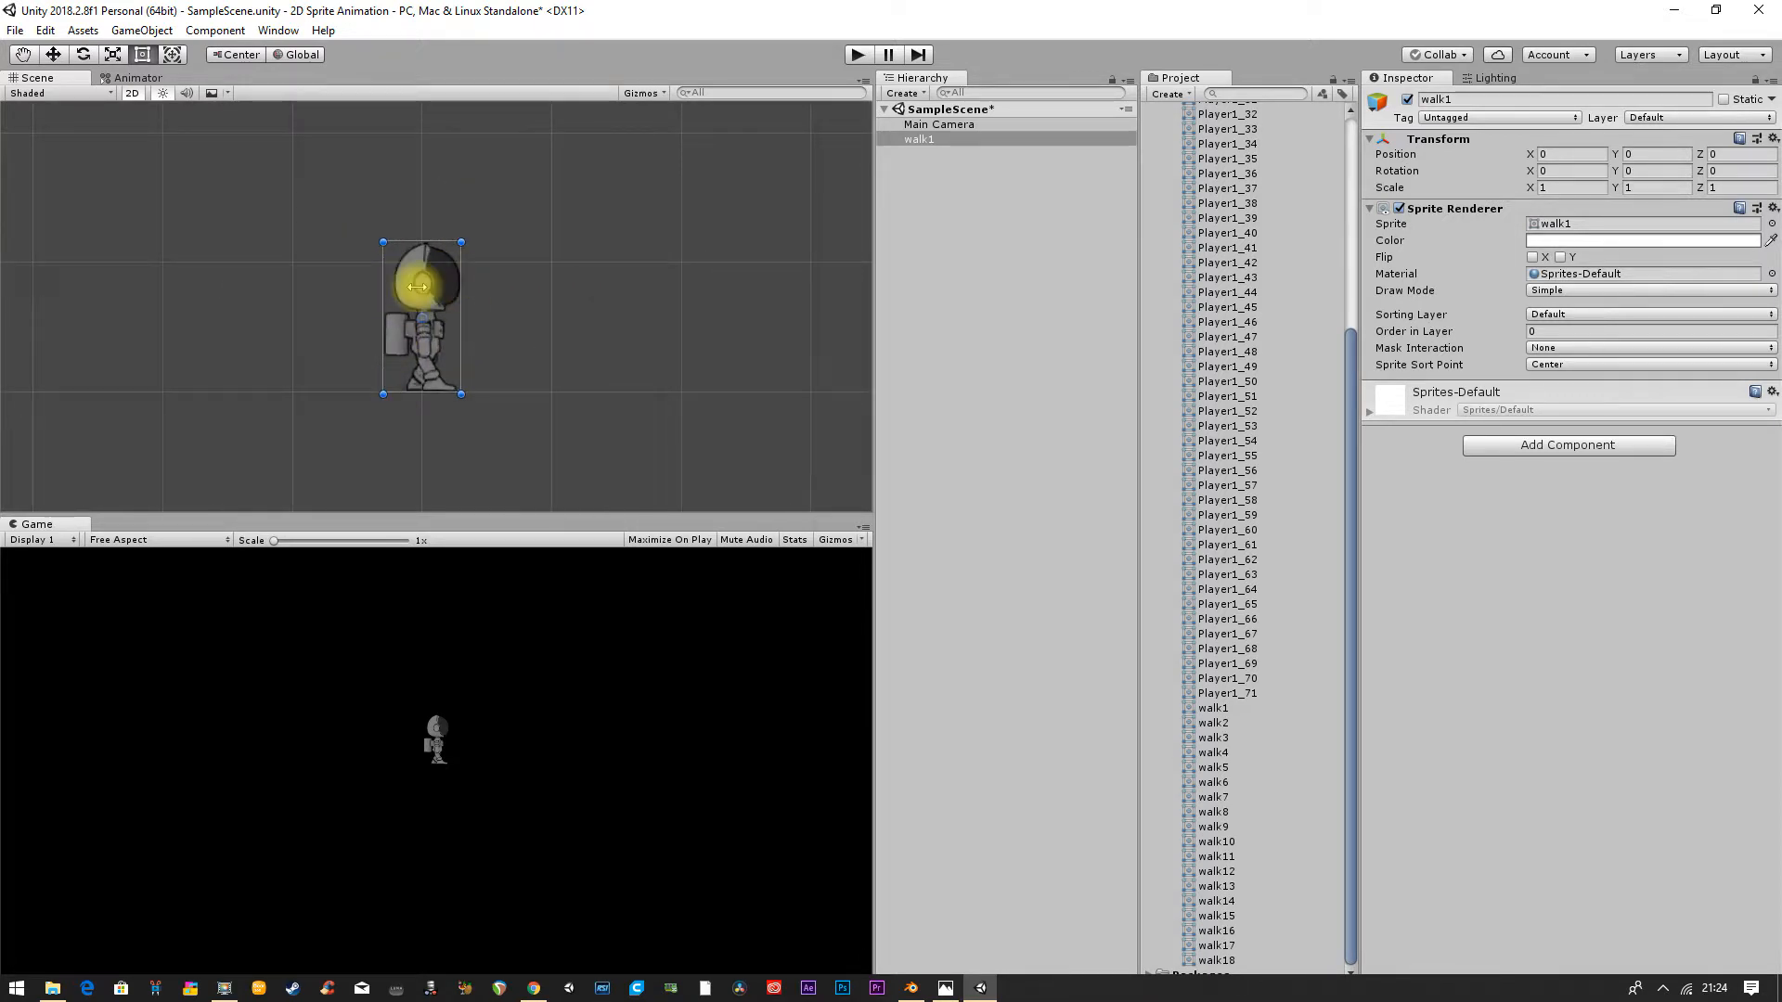
{"action": "middle_click_drag", "start_coordinate": [489, 316], "coordinate": [543, 307]}
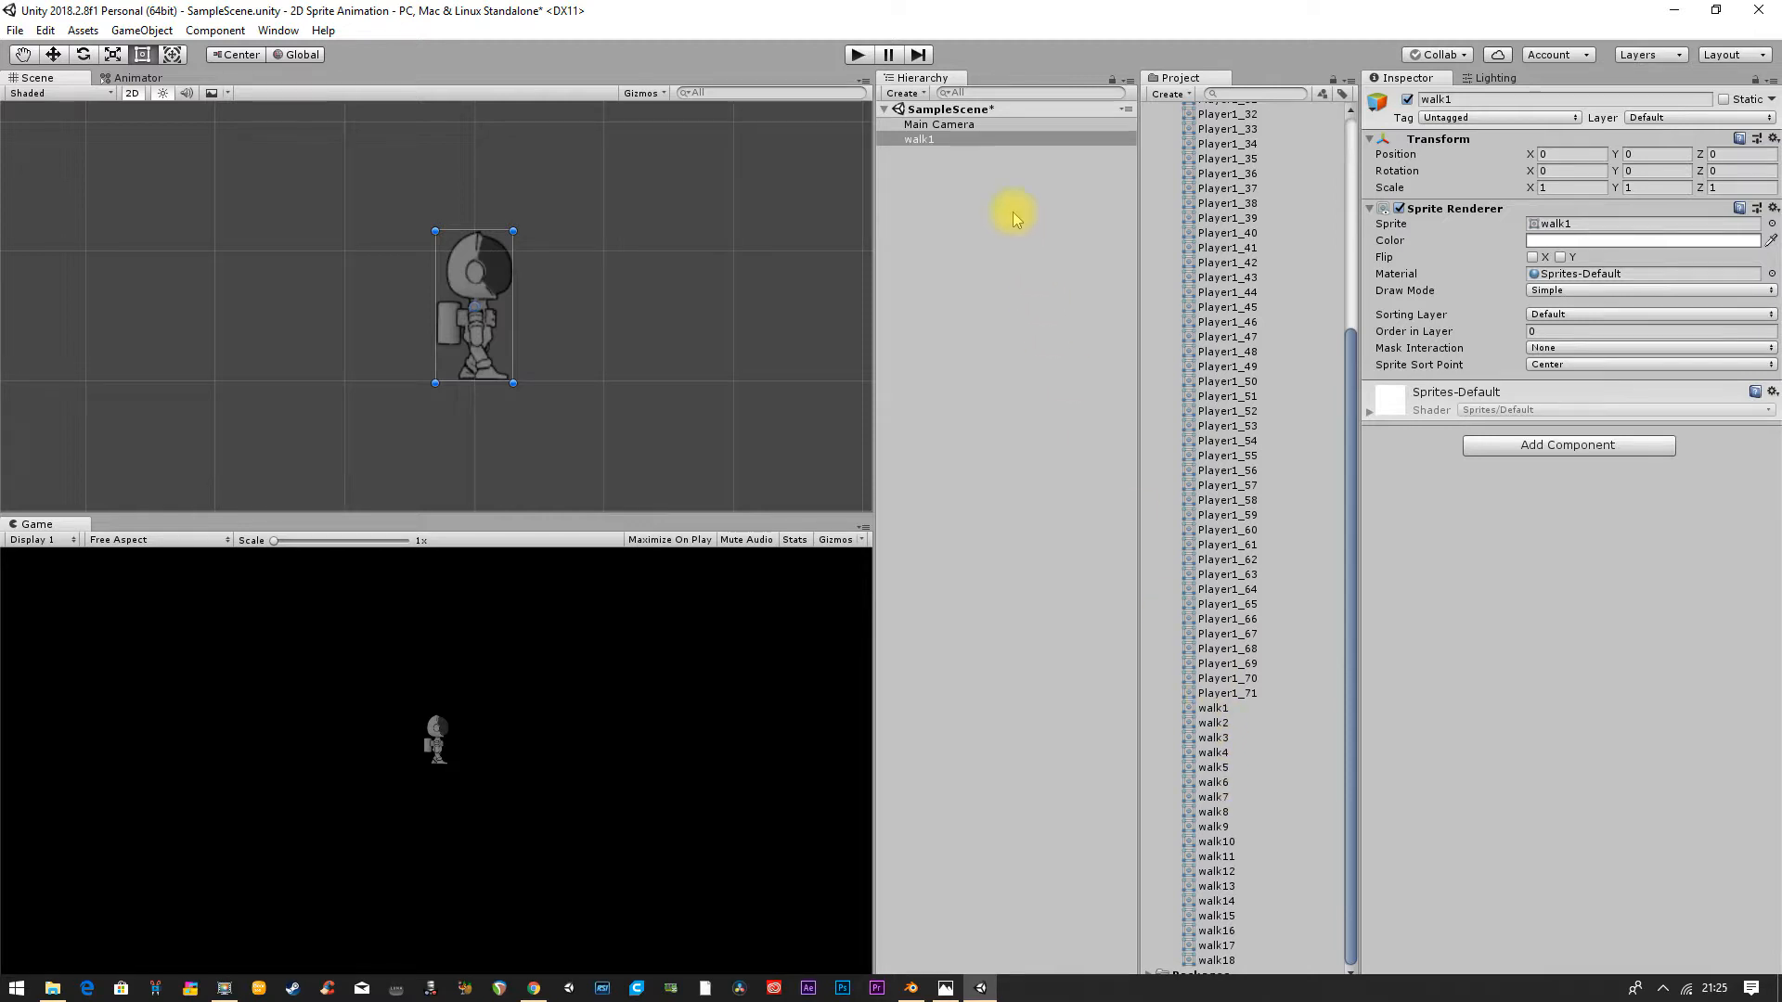
{"action": "left_click", "coordinate": [856, 54]}
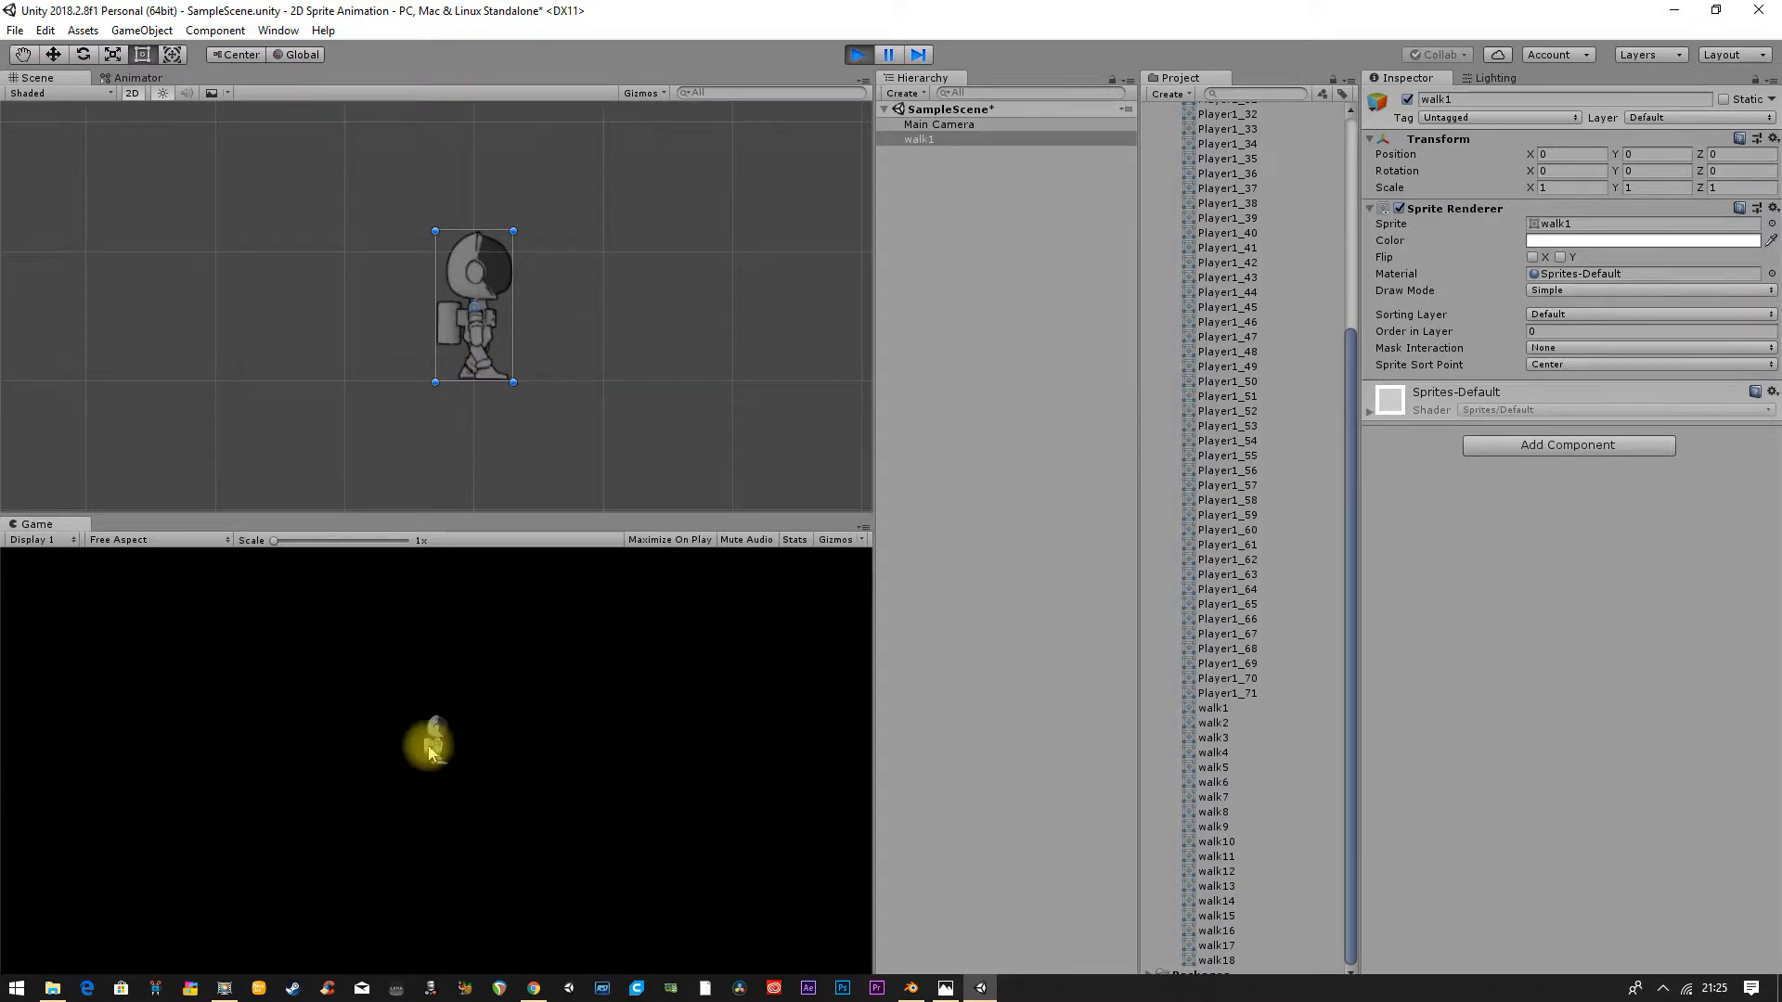
{"action": "left_click", "coordinate": [856, 54]}
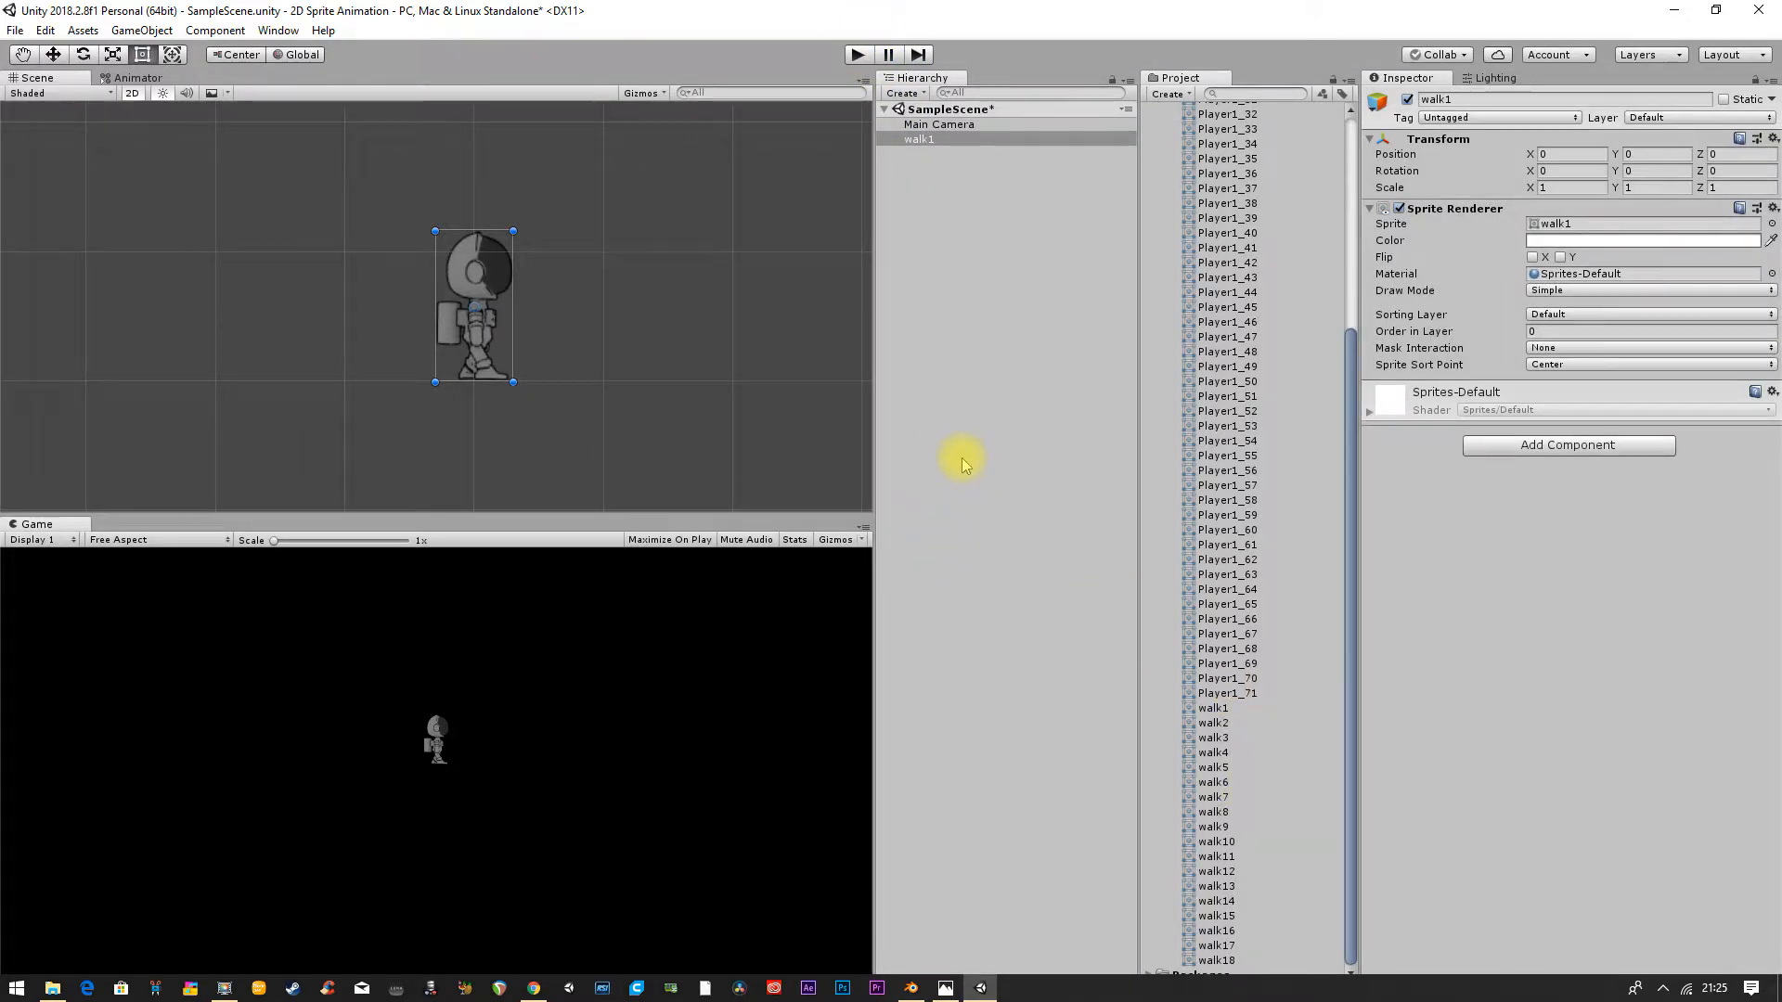
Step: Create a new empty 2D Sprite object in the scene and frame it in the view
{"action": "left_click", "coordinate": [84, 30]}
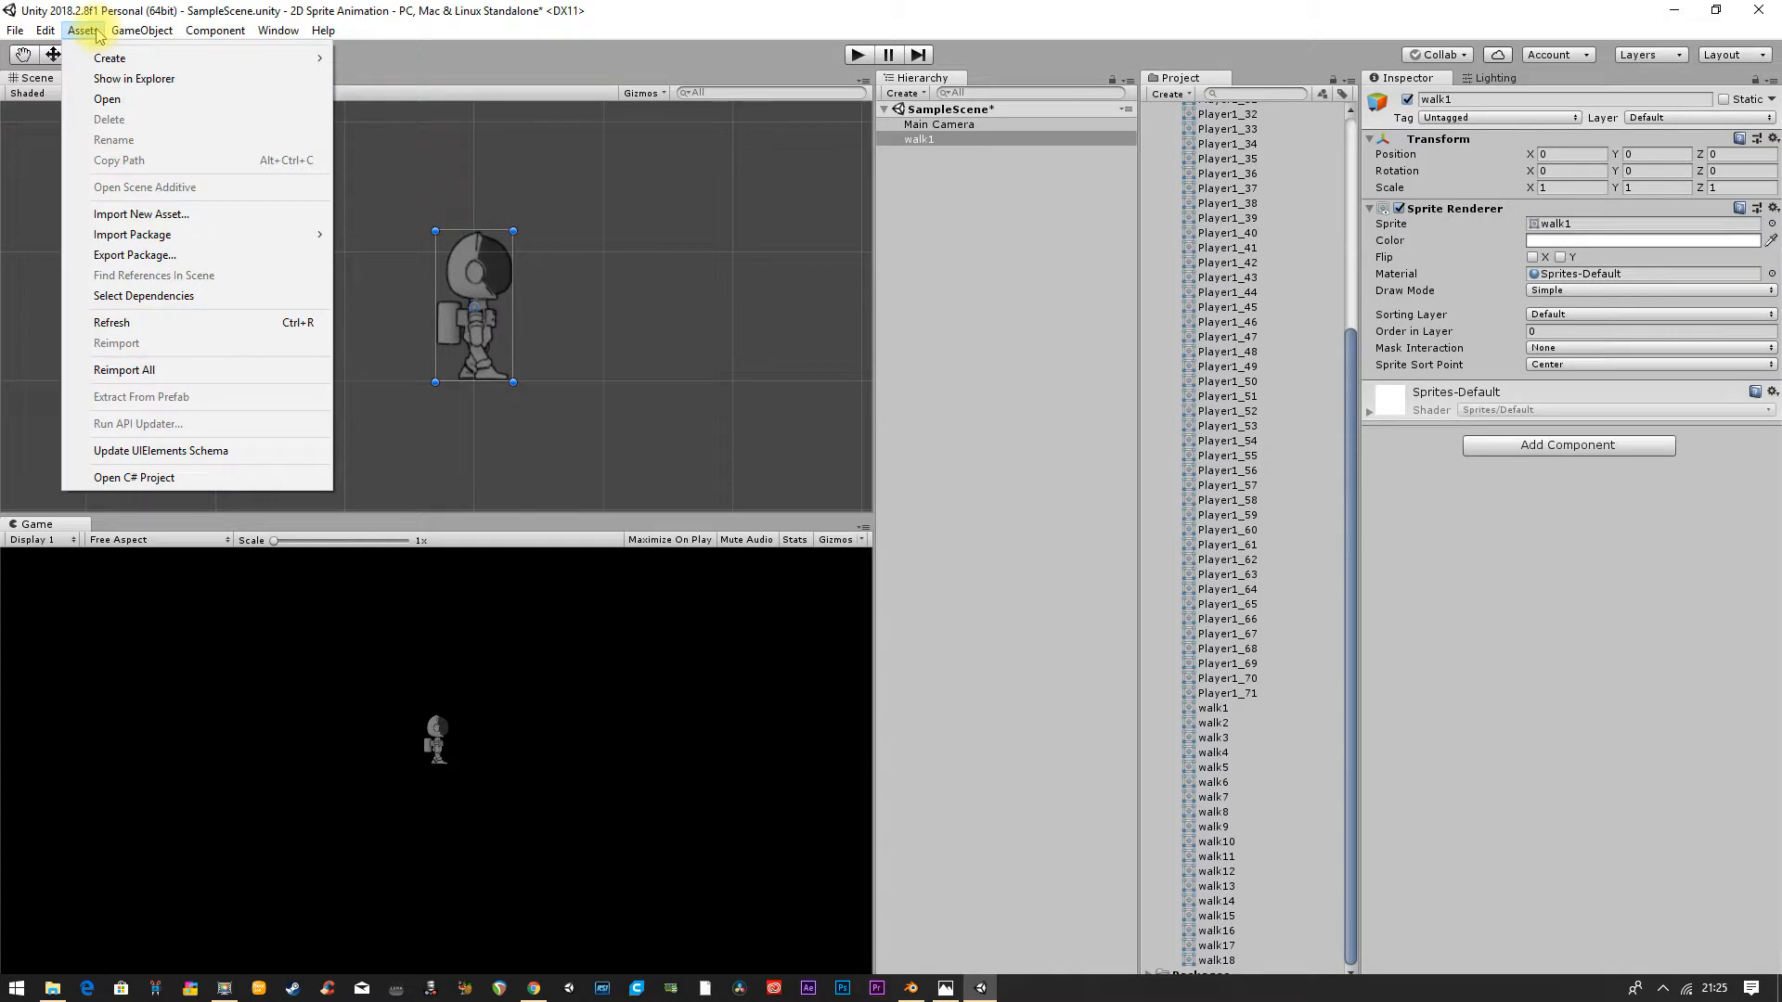
{"action": "mouse_move", "coordinate": [149, 30]}
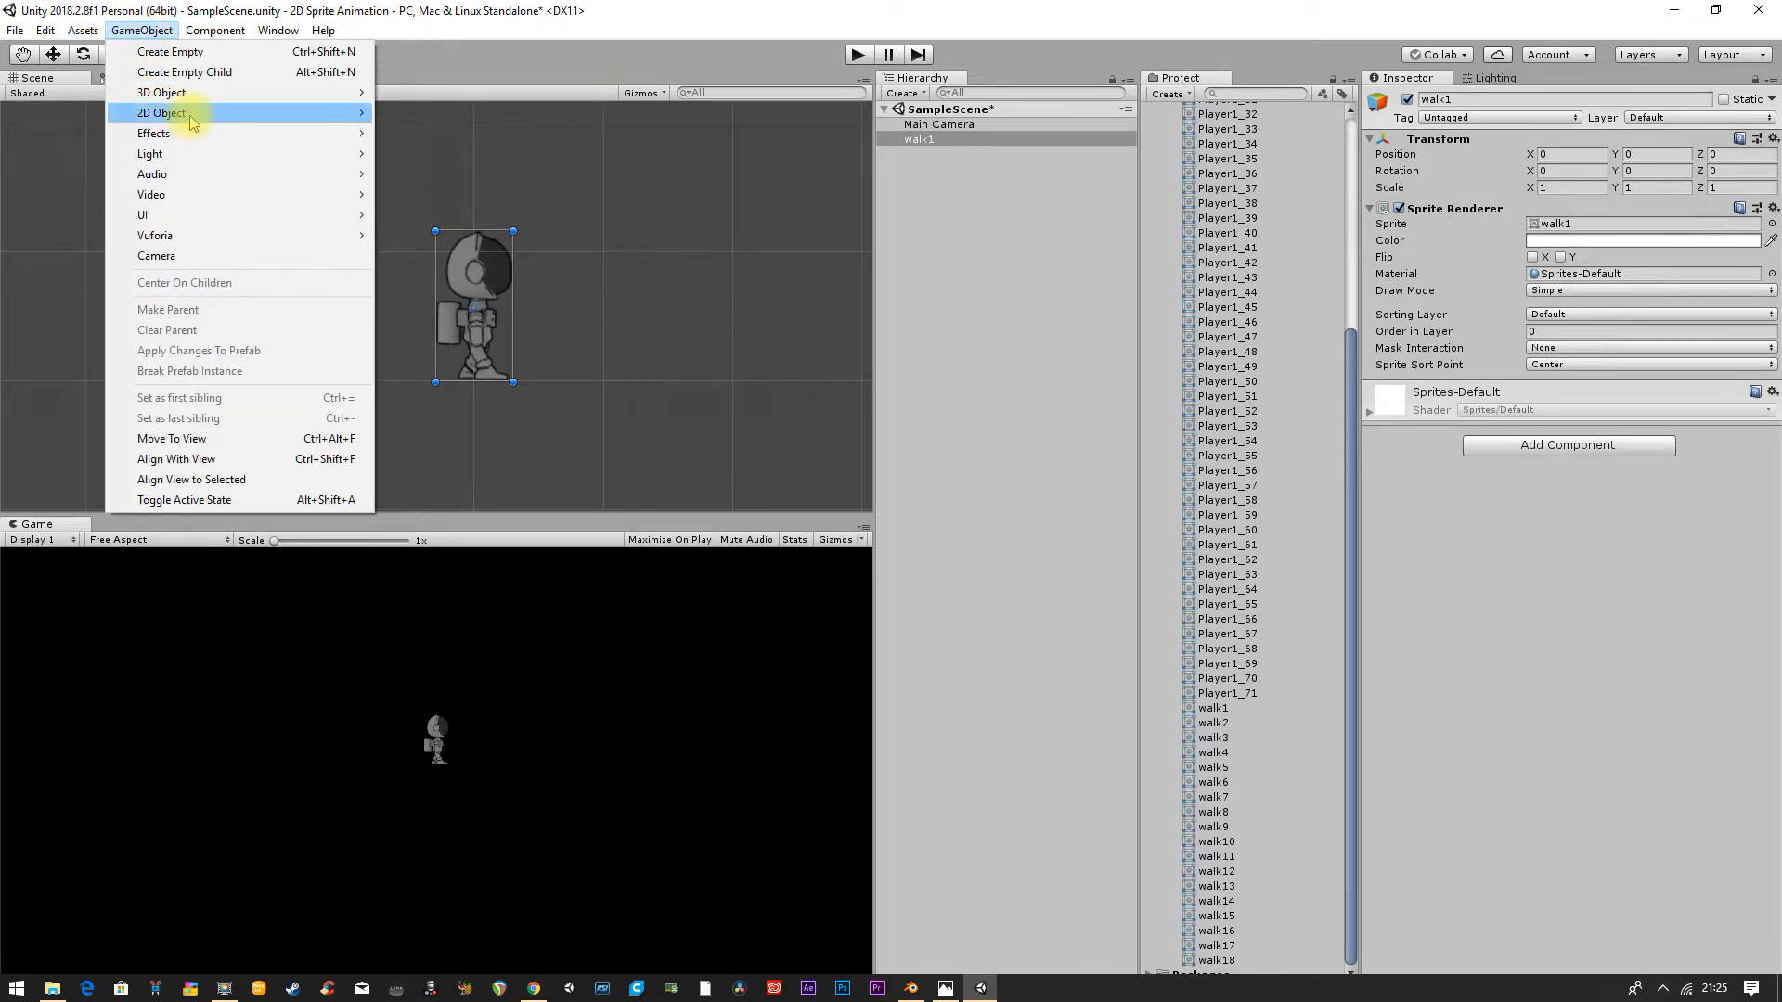
{"action": "mouse_move", "coordinate": [159, 112]}
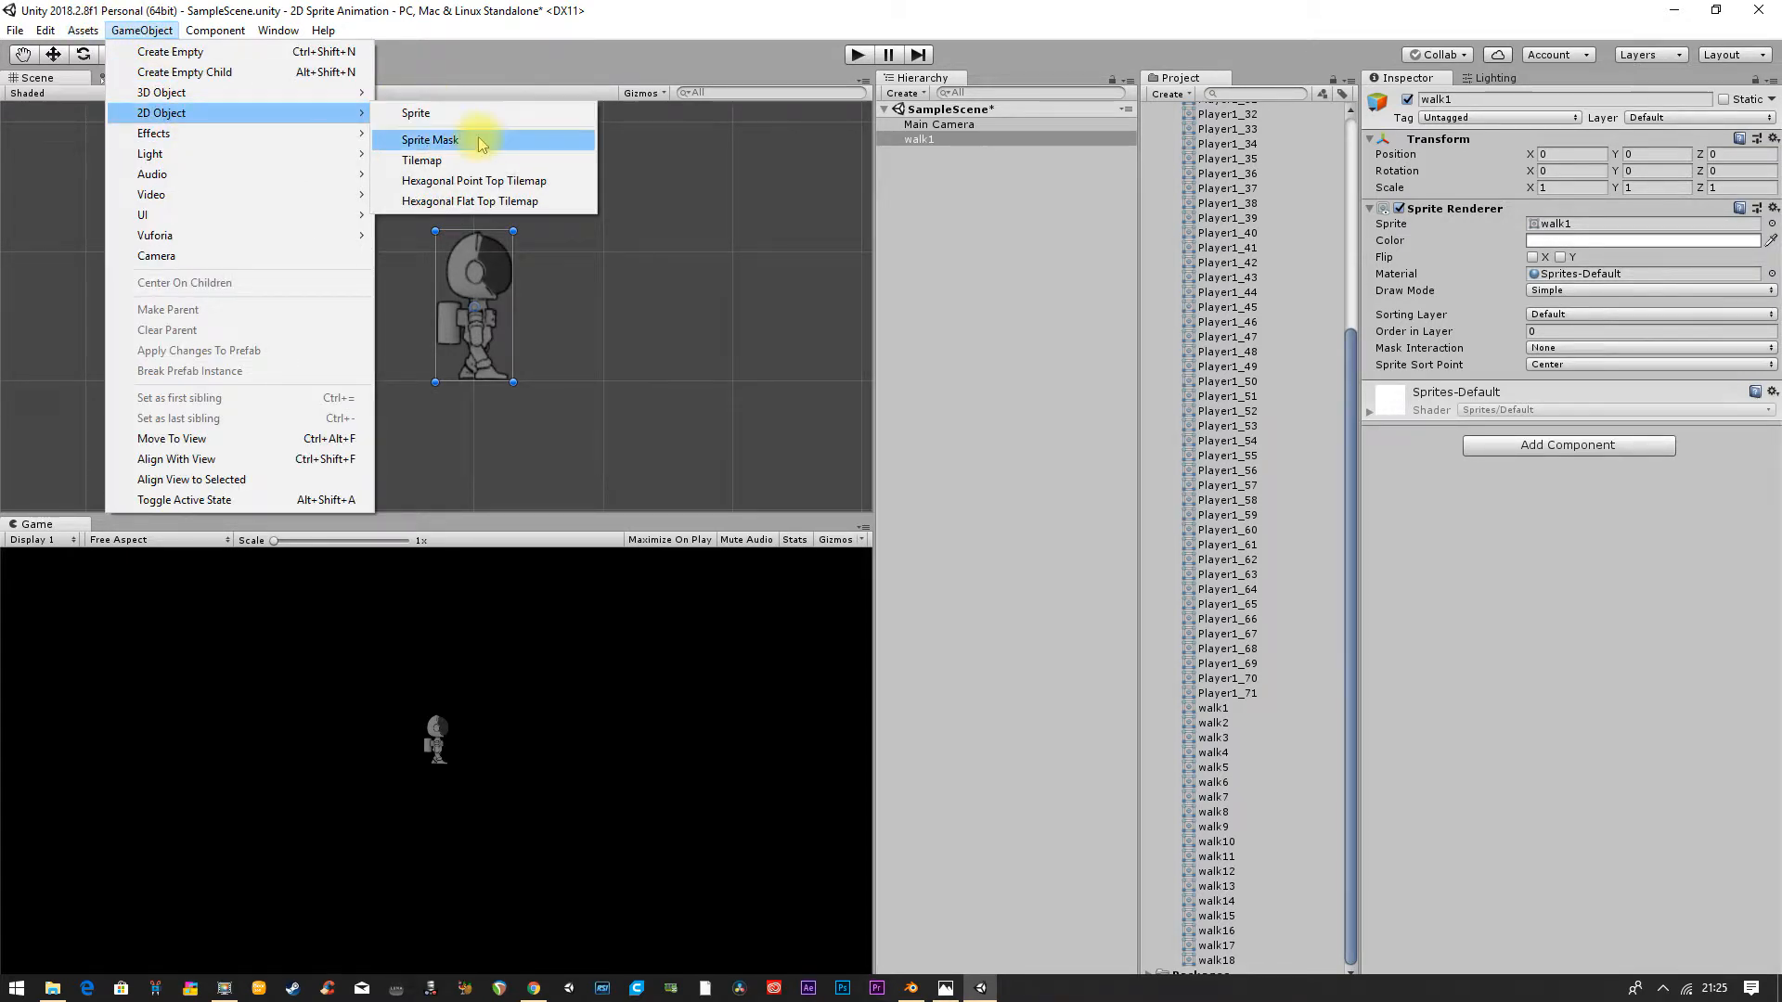
{"action": "left_click", "coordinate": [460, 115]}
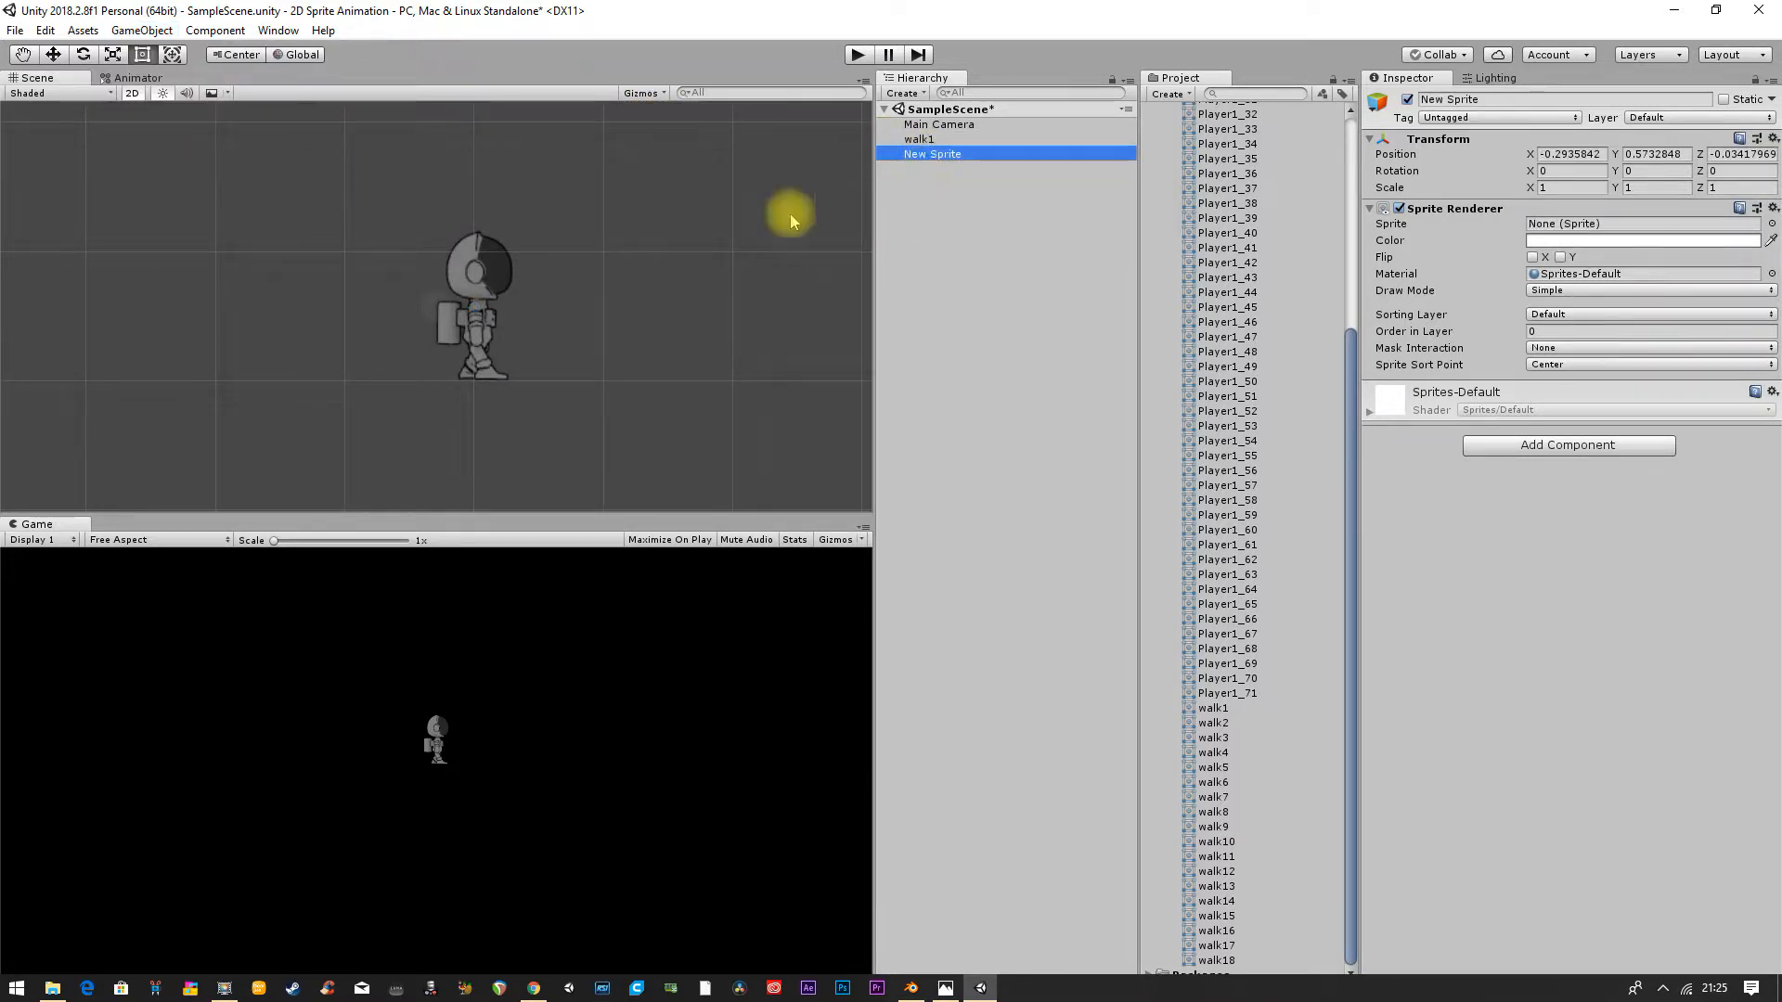
{"action": "scroll", "coordinate": [720, 222], "scroll_direction": "down", "scroll_amount": 1}
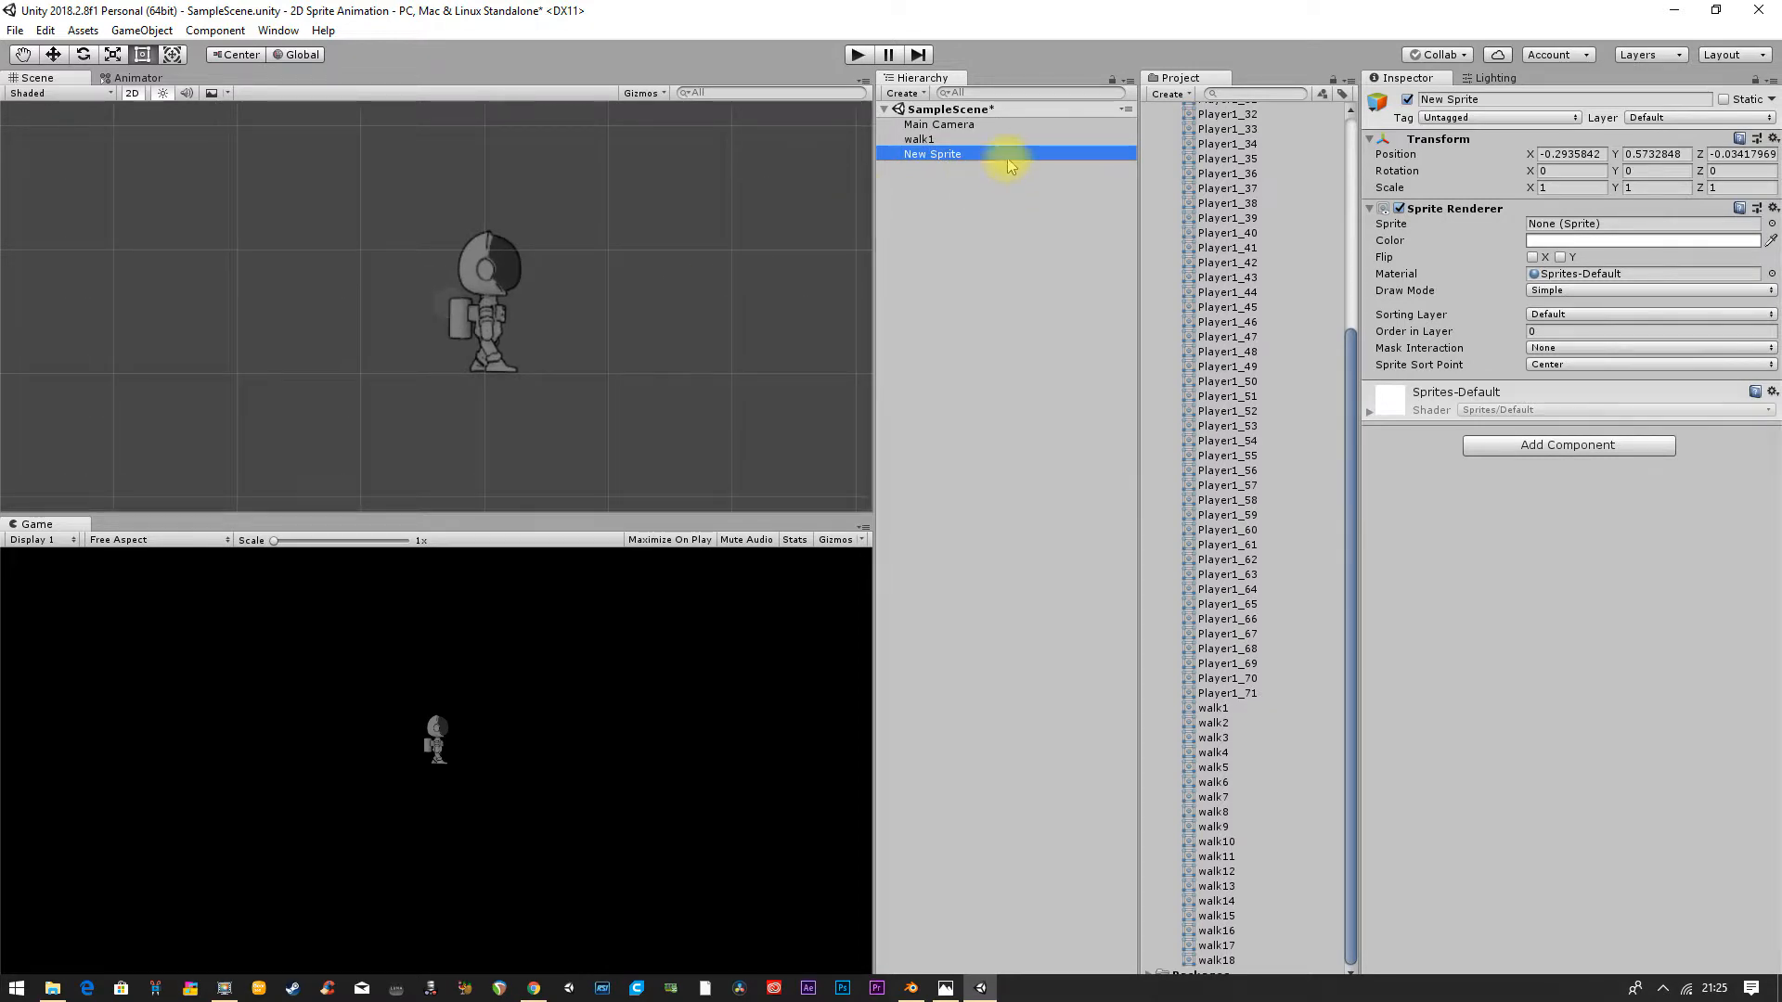
{"action": "double_click", "coordinate": [954, 159]}
{"action": "scroll", "coordinate": [445, 350], "scroll_direction": "up", "scroll_amount": 1}
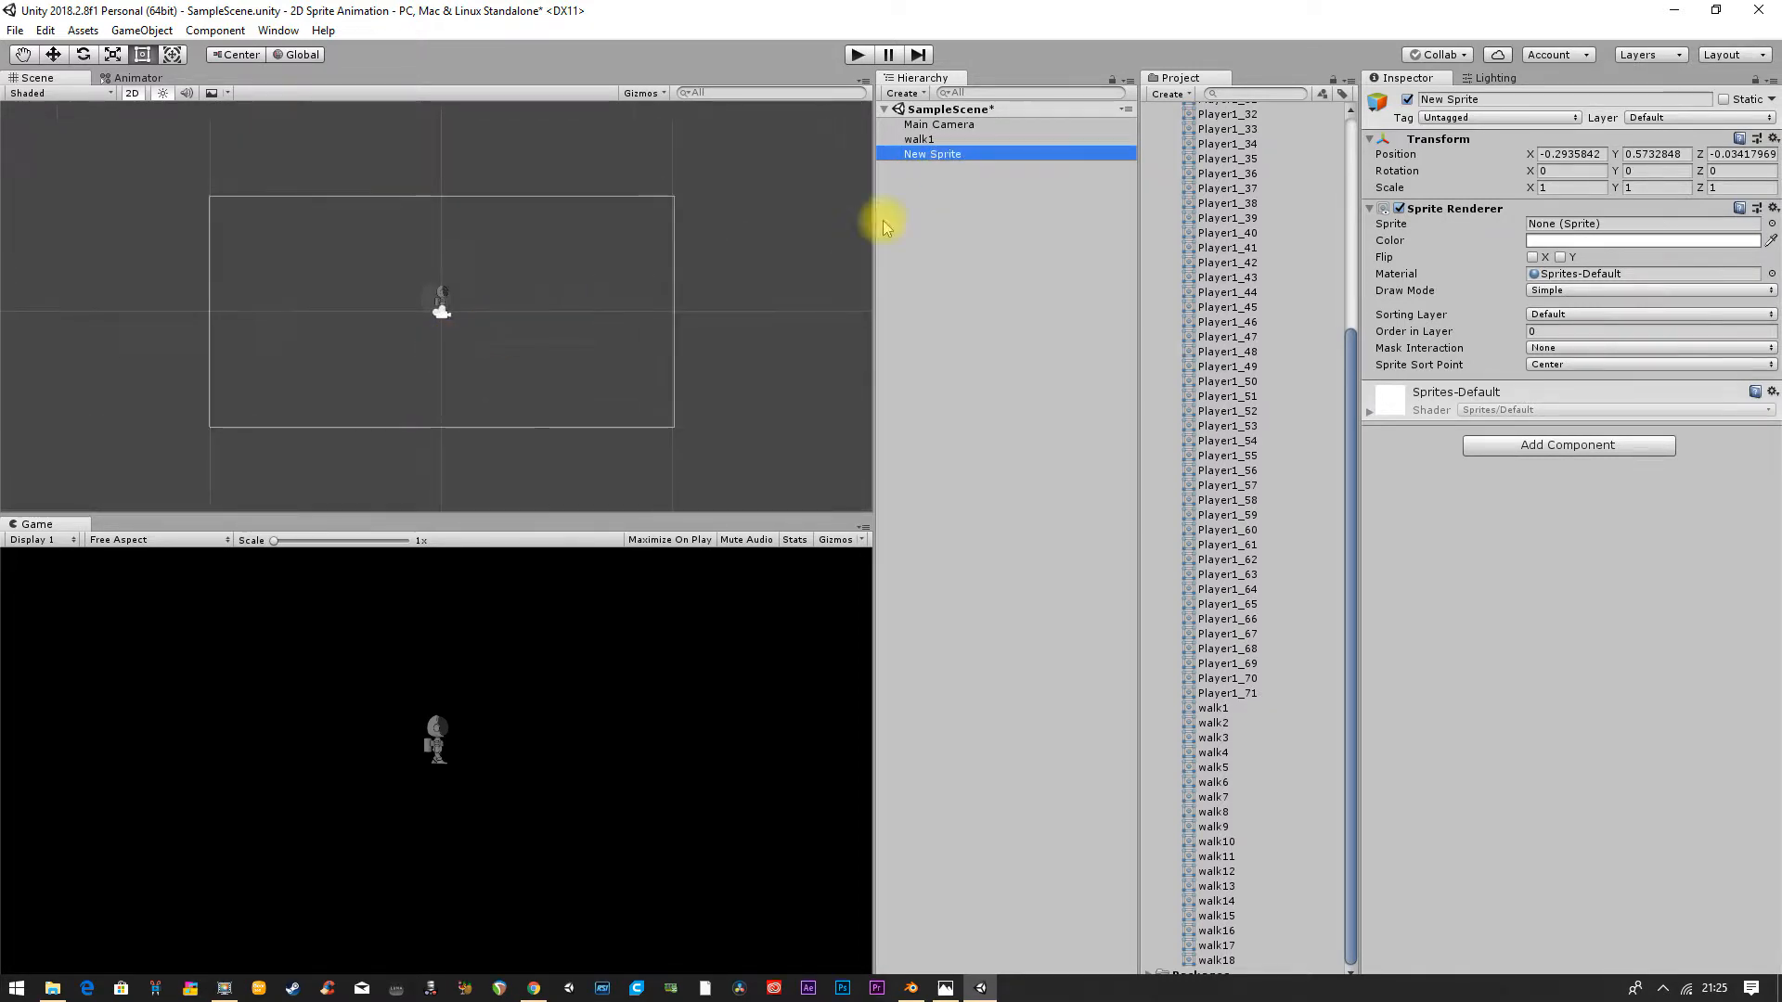
Step: Try the built-in InputFieldBackground sprite on the Sprite Renderer of New Sprite
{"action": "left_click", "coordinate": [1369, 417]}
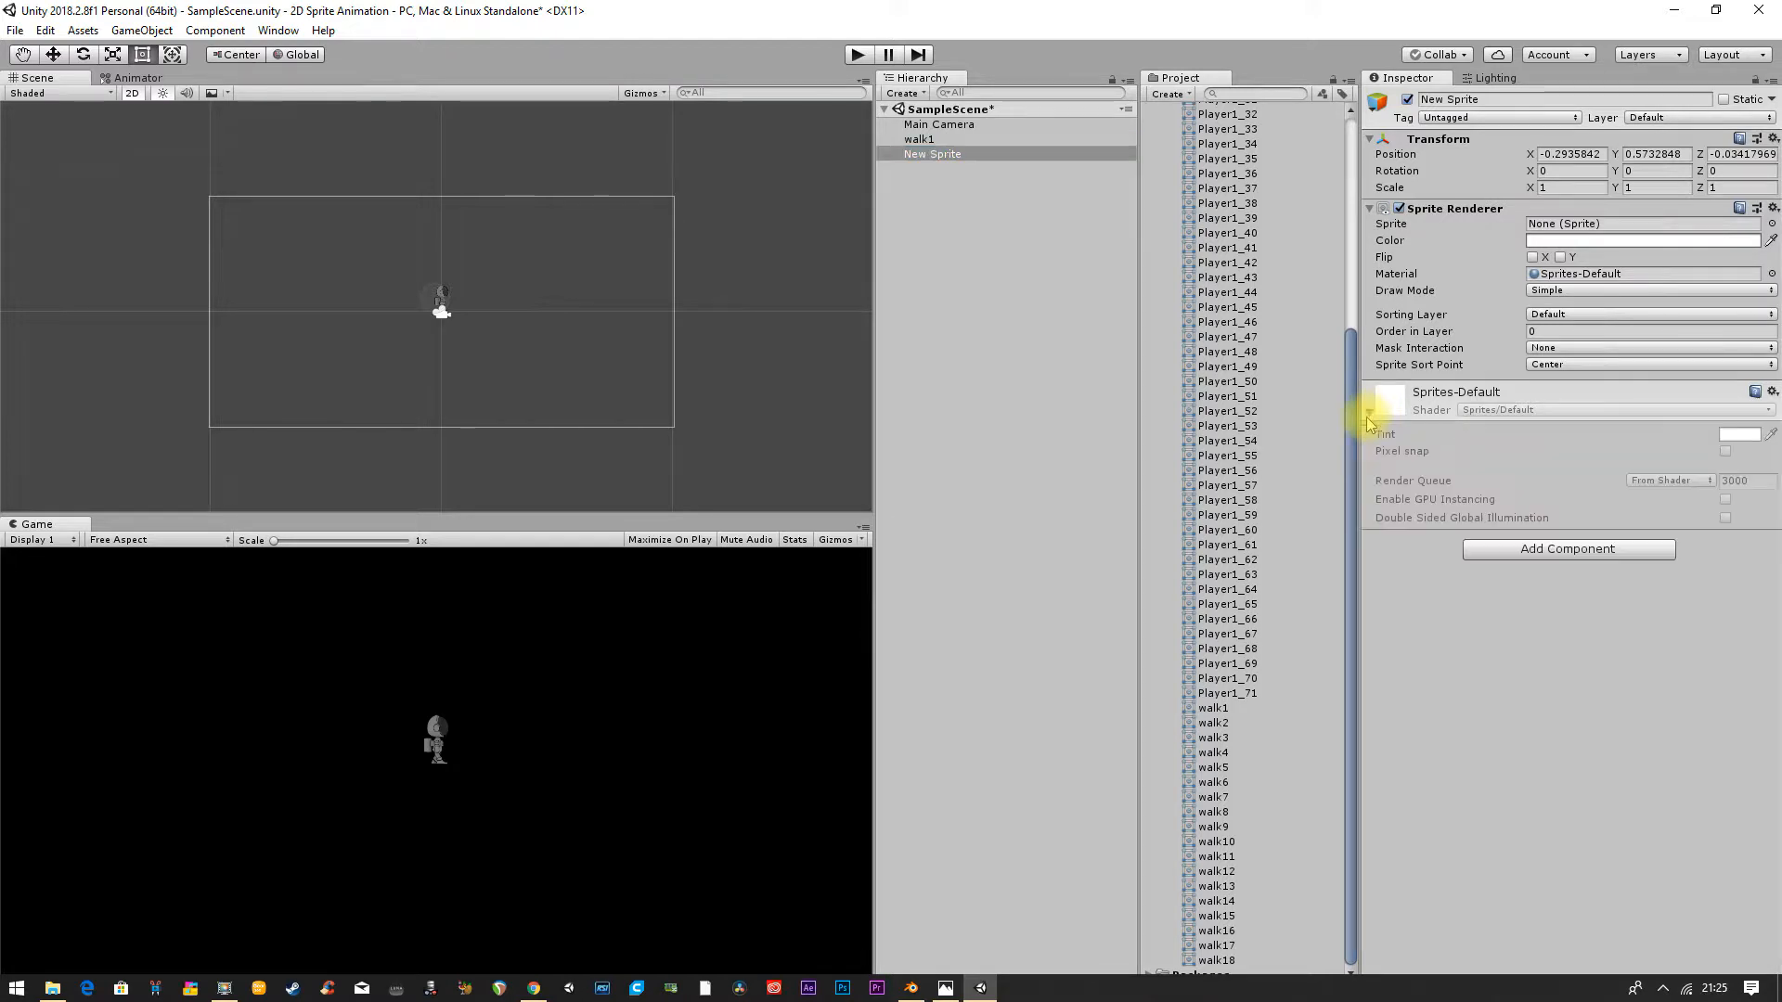
{"action": "left_click", "coordinate": [1771, 224]}
{"action": "left_click_drag", "start_coordinate": [1273, 318], "coordinate": [1275, 503]}
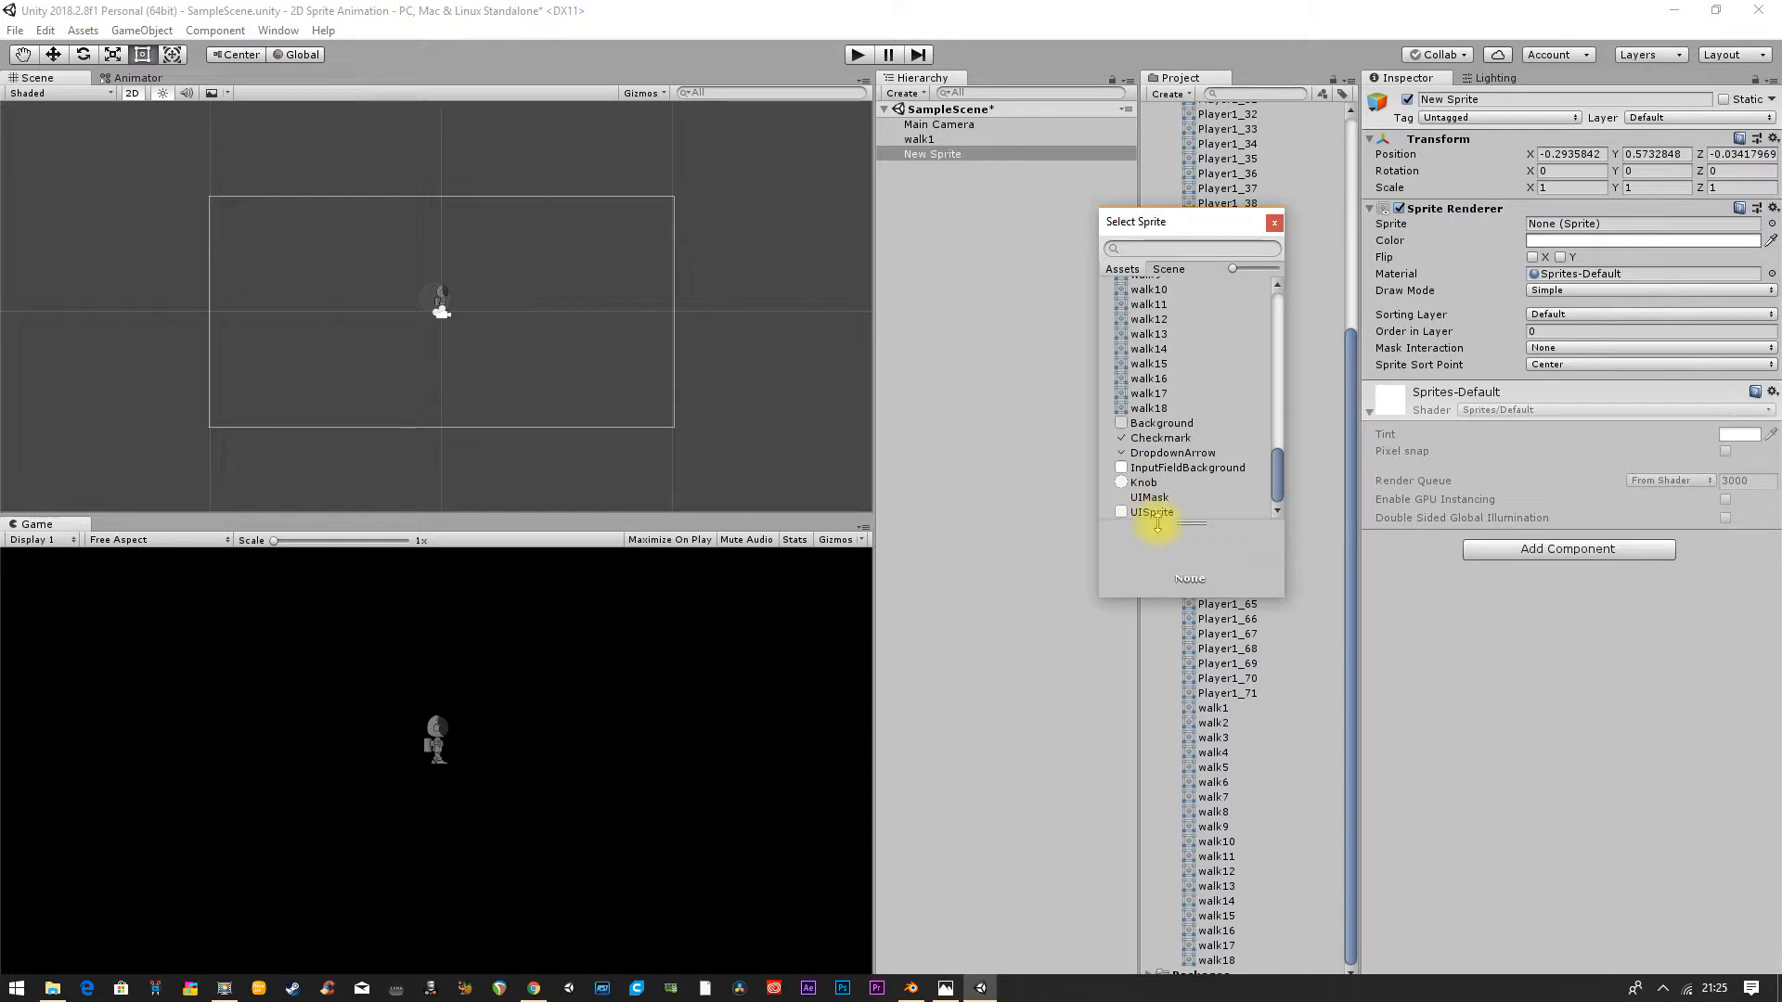
{"action": "double_click", "coordinate": [1151, 469]}
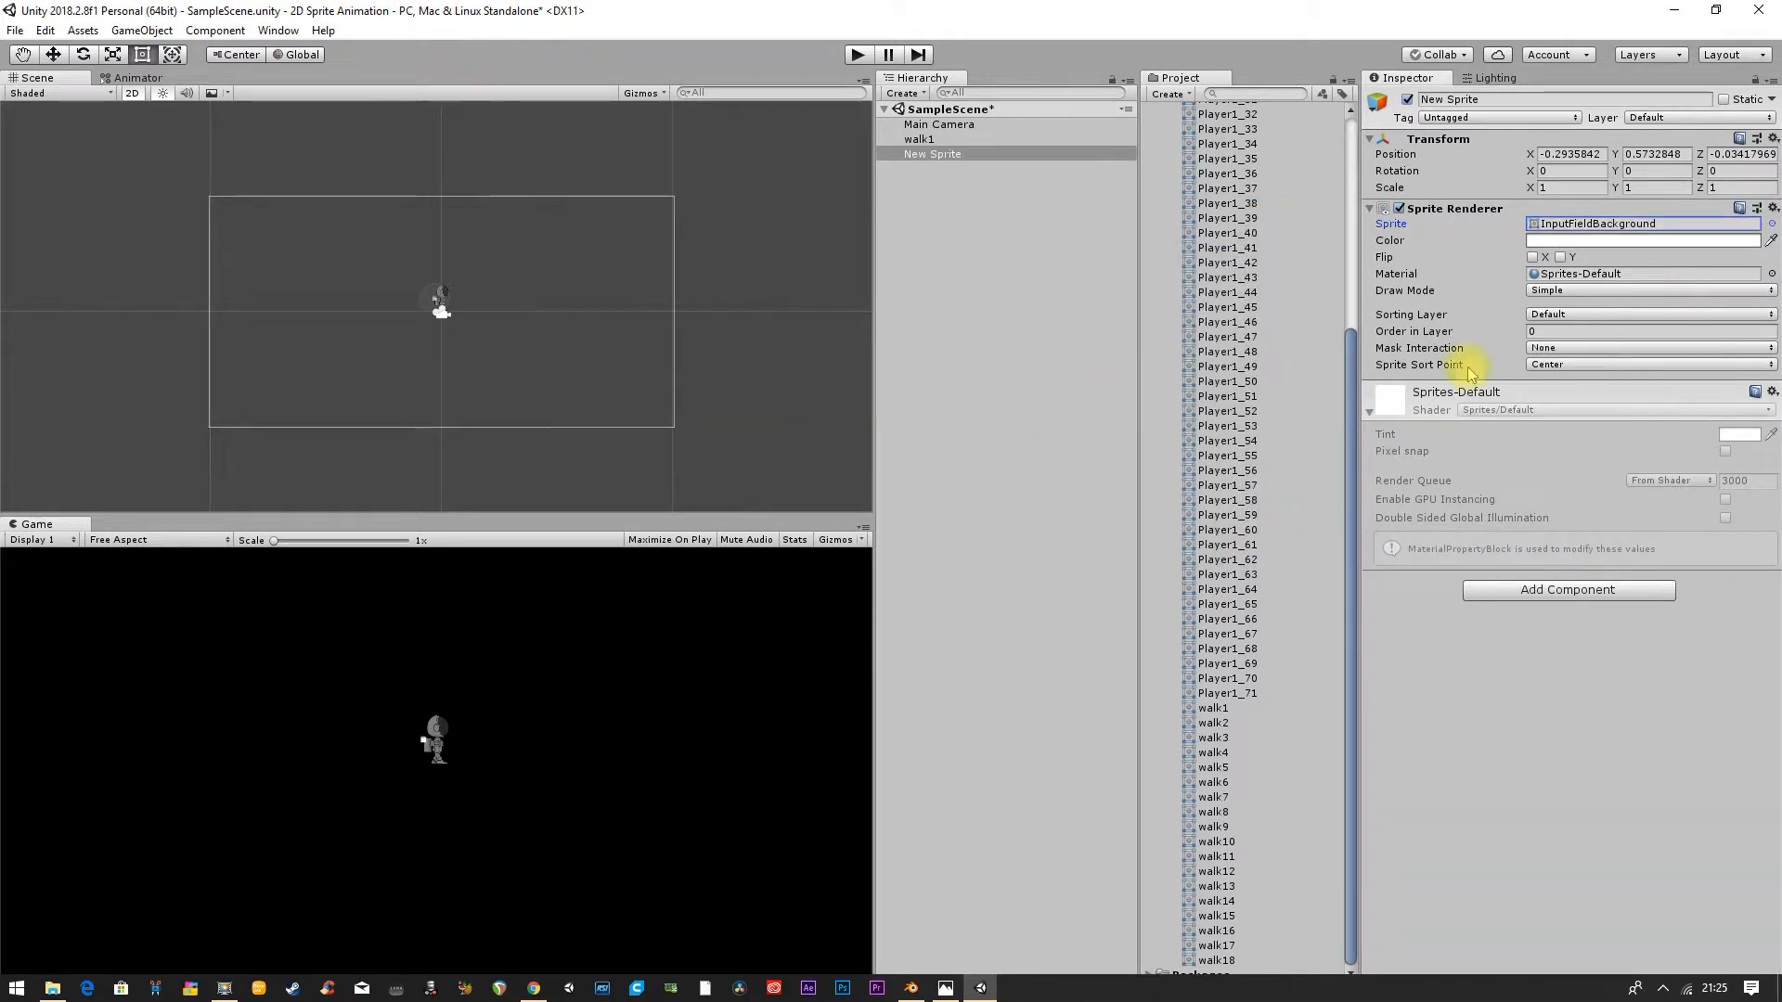
Step: Assign the built-in Background sprite to the Sprite Renderer of New Sprite
{"action": "left_click", "coordinate": [1771, 226]}
{"action": "left_click", "coordinate": [1176, 425]}
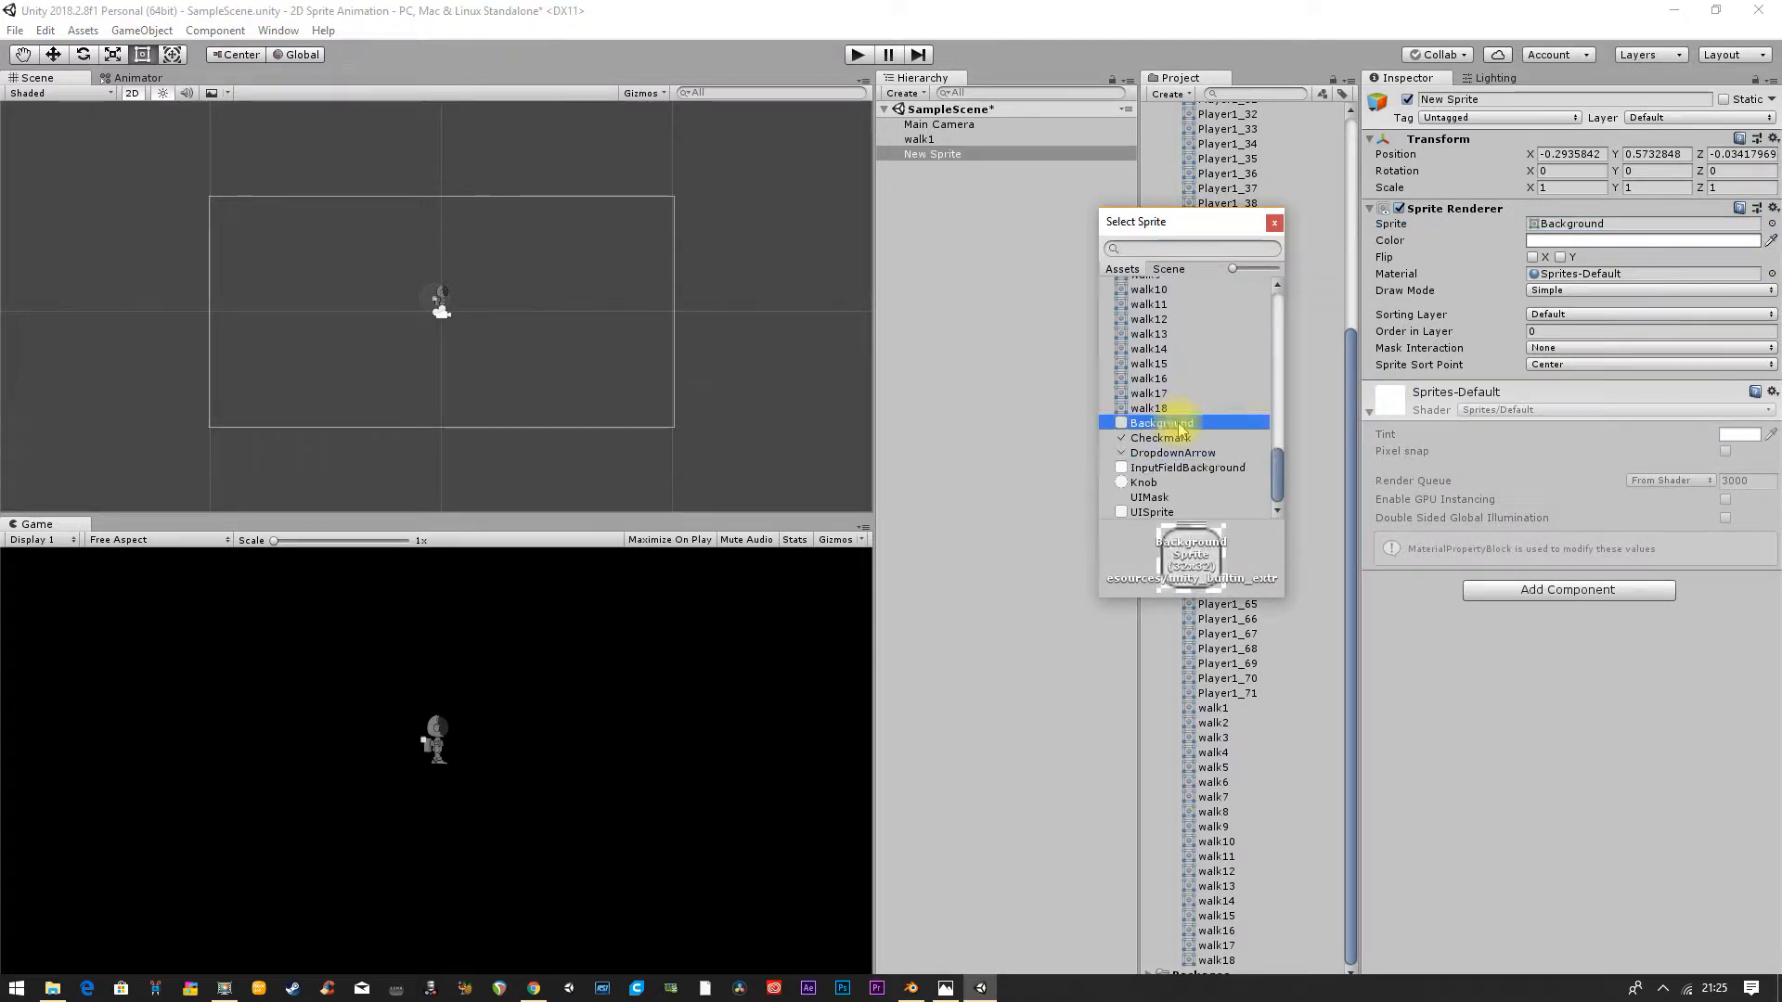
{"action": "double_click", "coordinate": [1179, 429]}
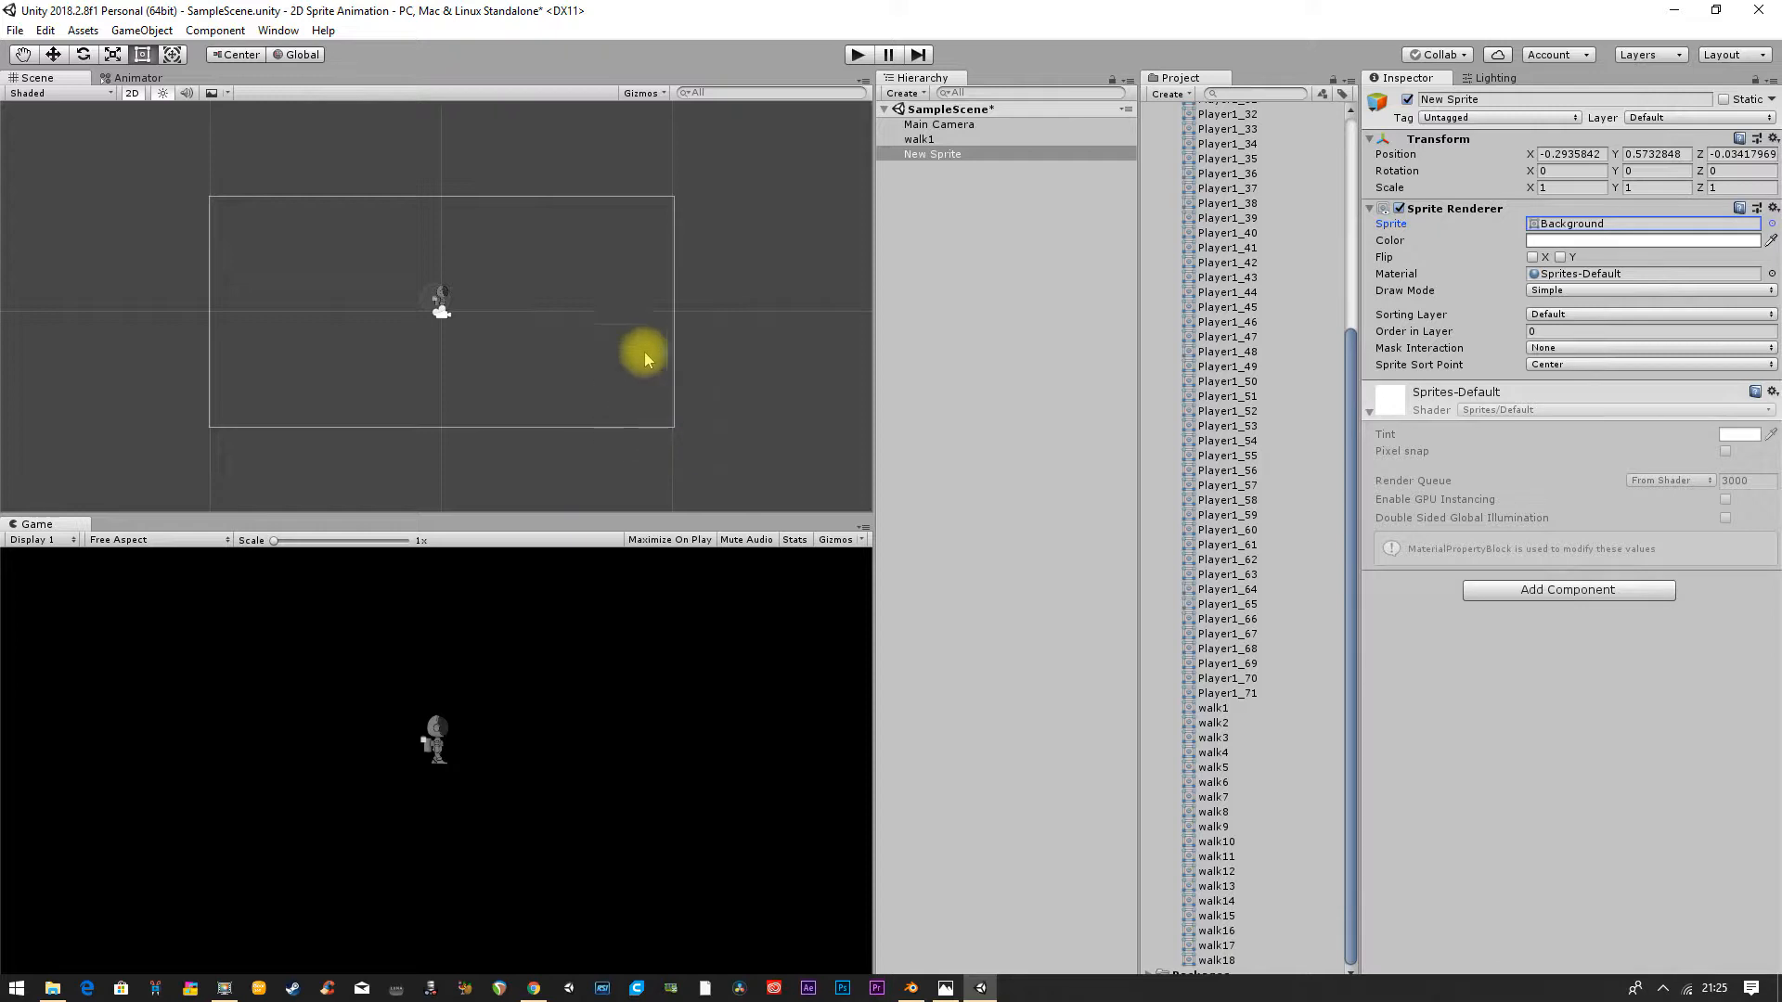
Step: Stretch New Sprite into a long floor with scale X 183.46 and Y 3.57, and lower it to Y position -2.29
{"action": "scroll", "coordinate": [425, 754], "scroll_direction": "up", "scroll_amount": 2}
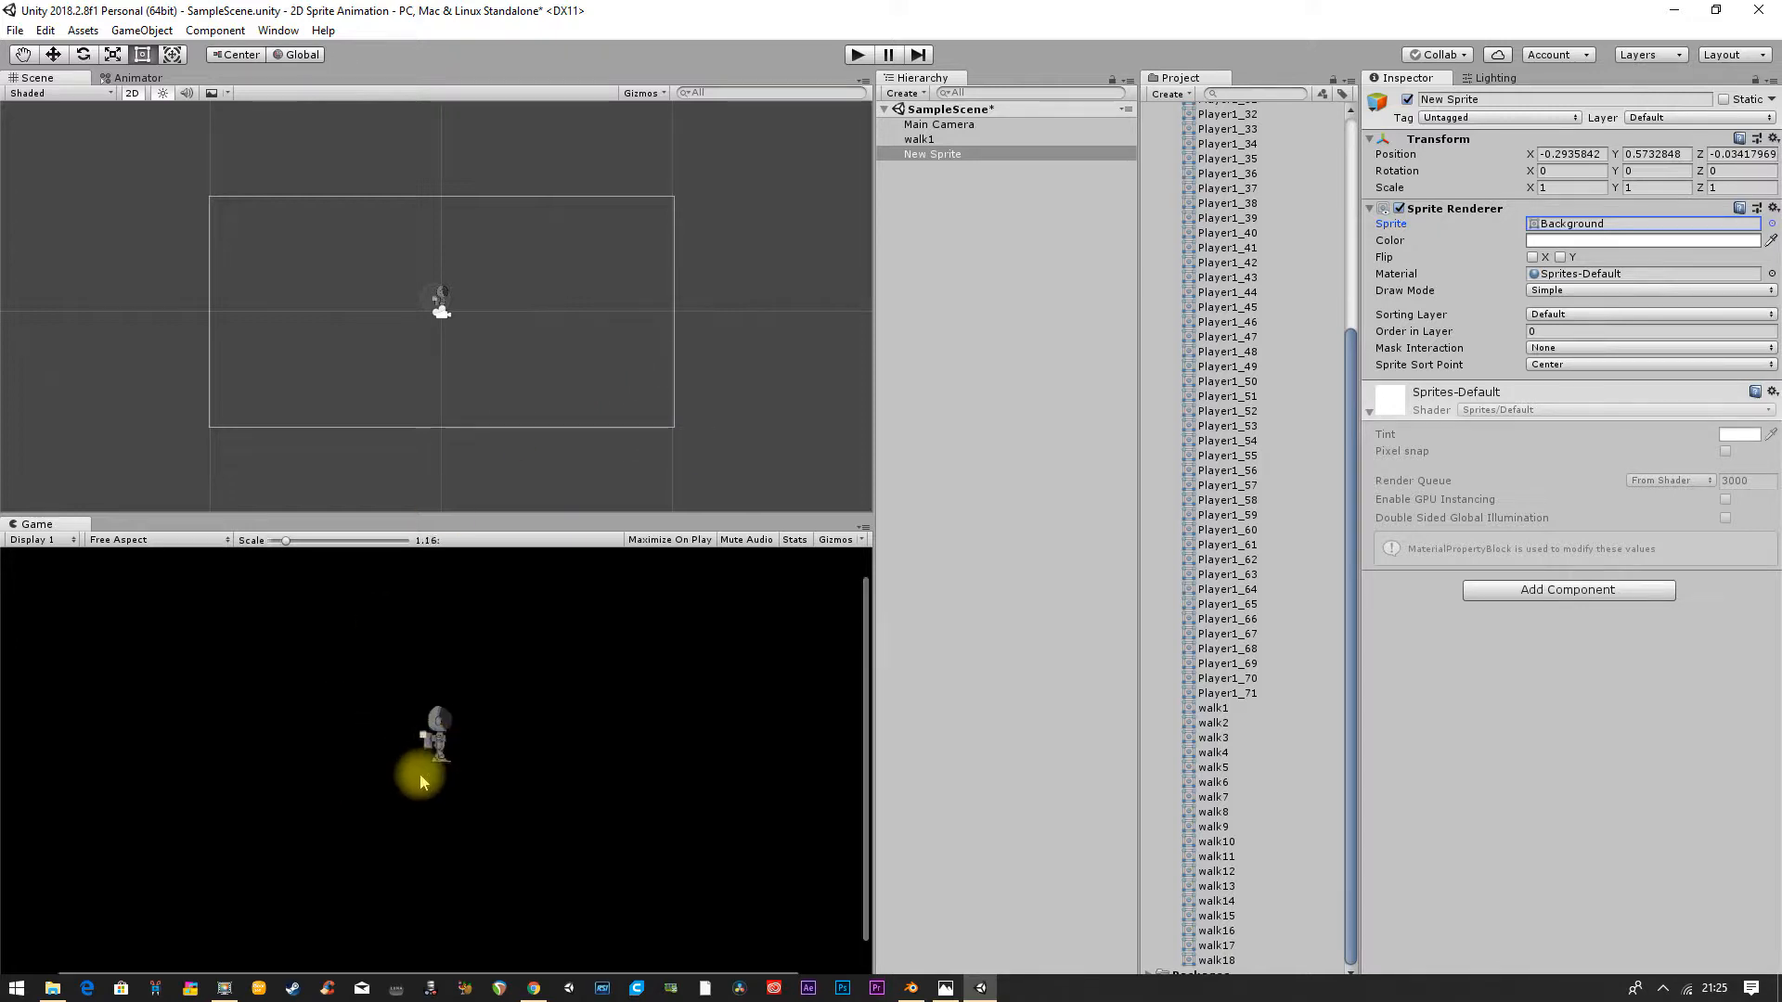
{"action": "scroll", "coordinate": [431, 771], "scroll_direction": "down", "scroll_amount": 2}
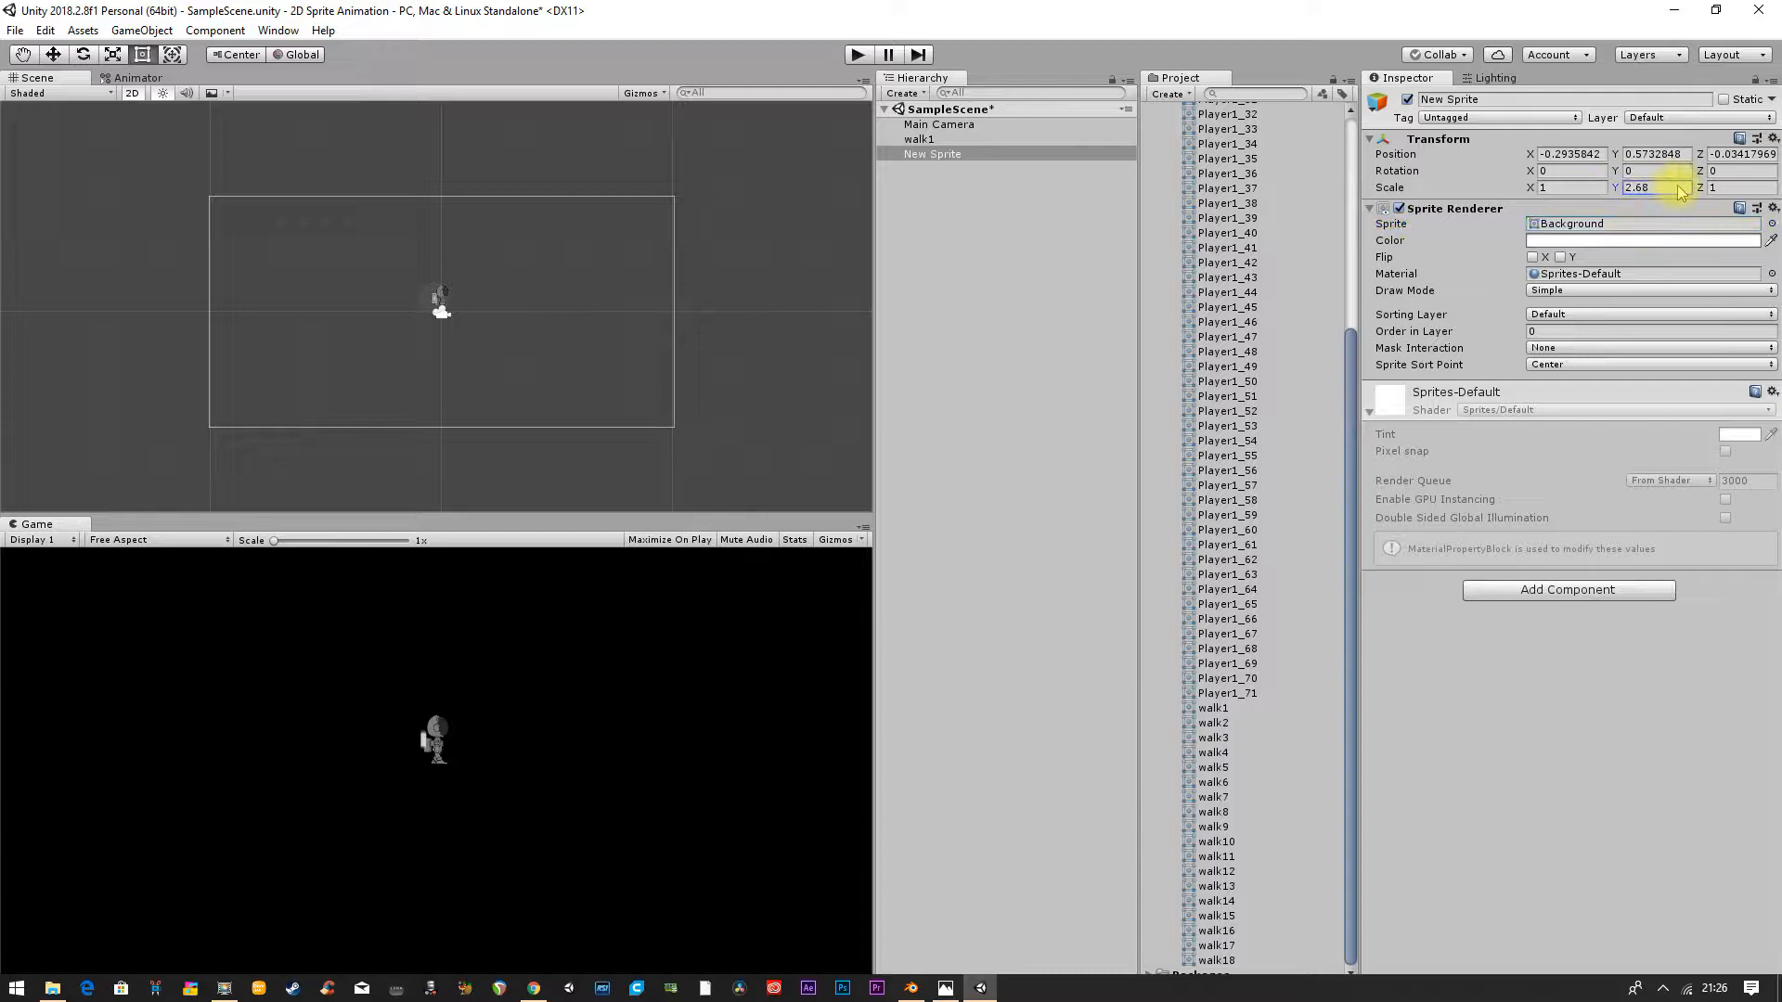
{"action": "left_click_drag", "start_coordinate": [204, 159], "coordinate": [156, 180]}
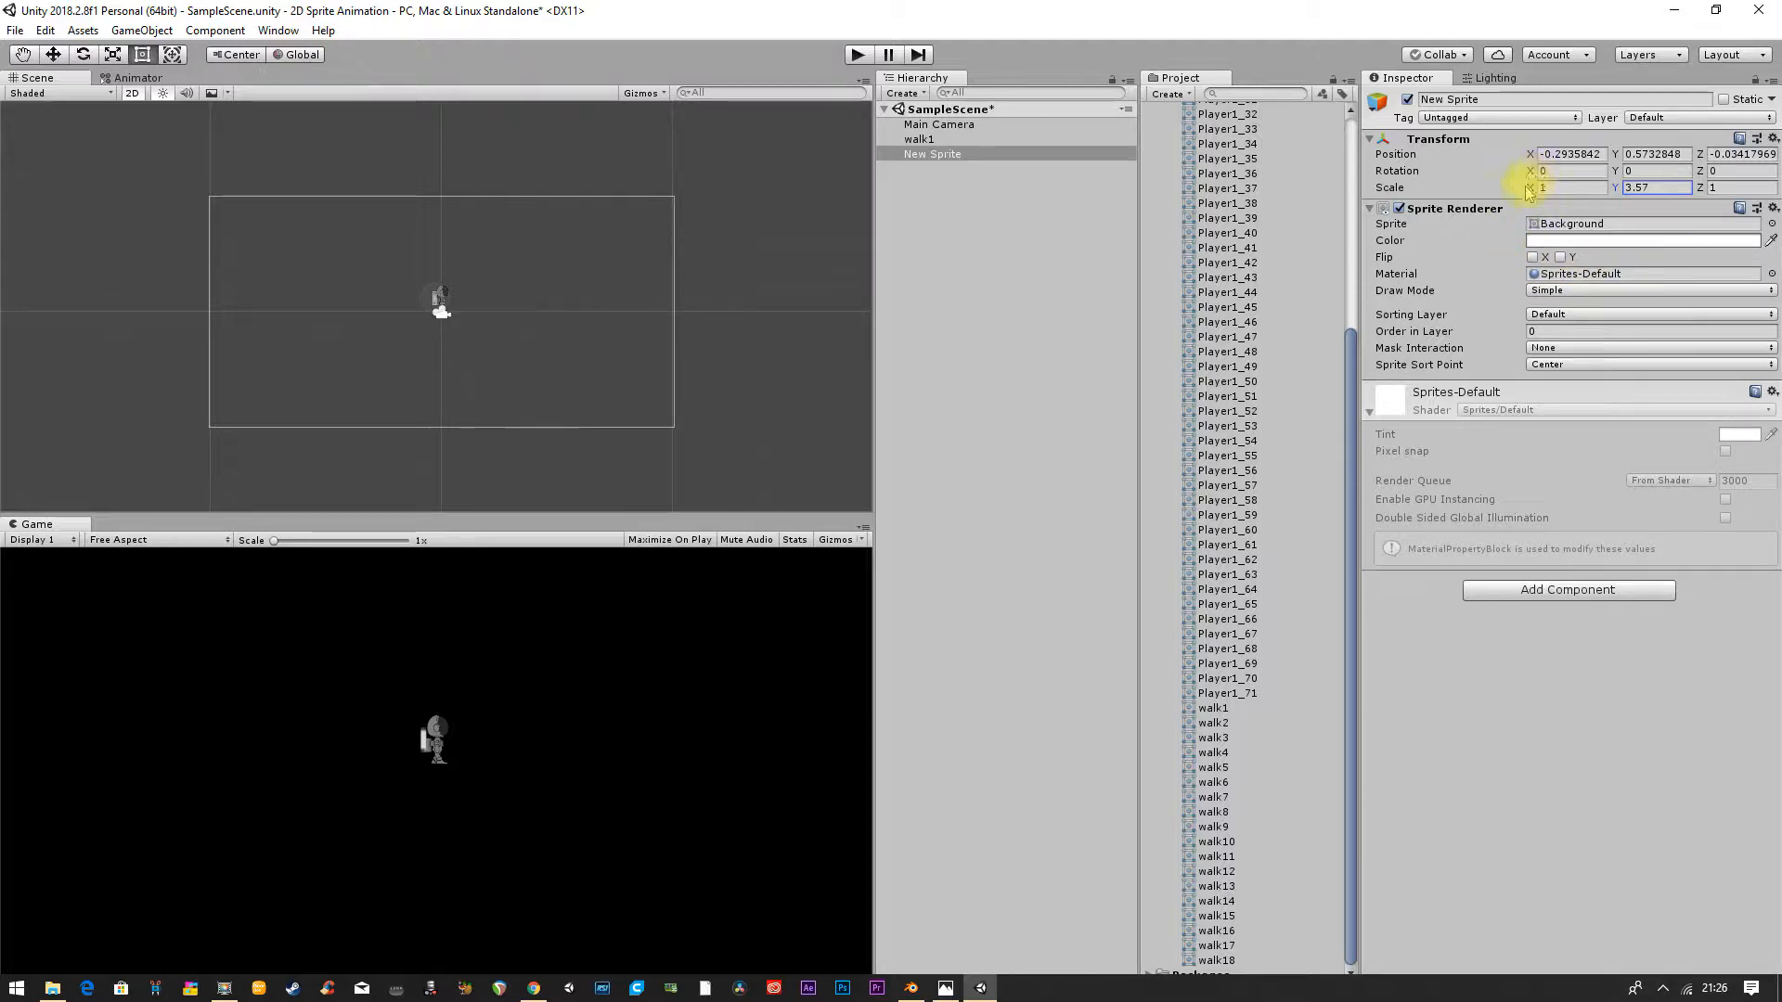
{"action": "left_click_drag", "start_coordinate": [1533, 190], "coordinate": [236, 199]}
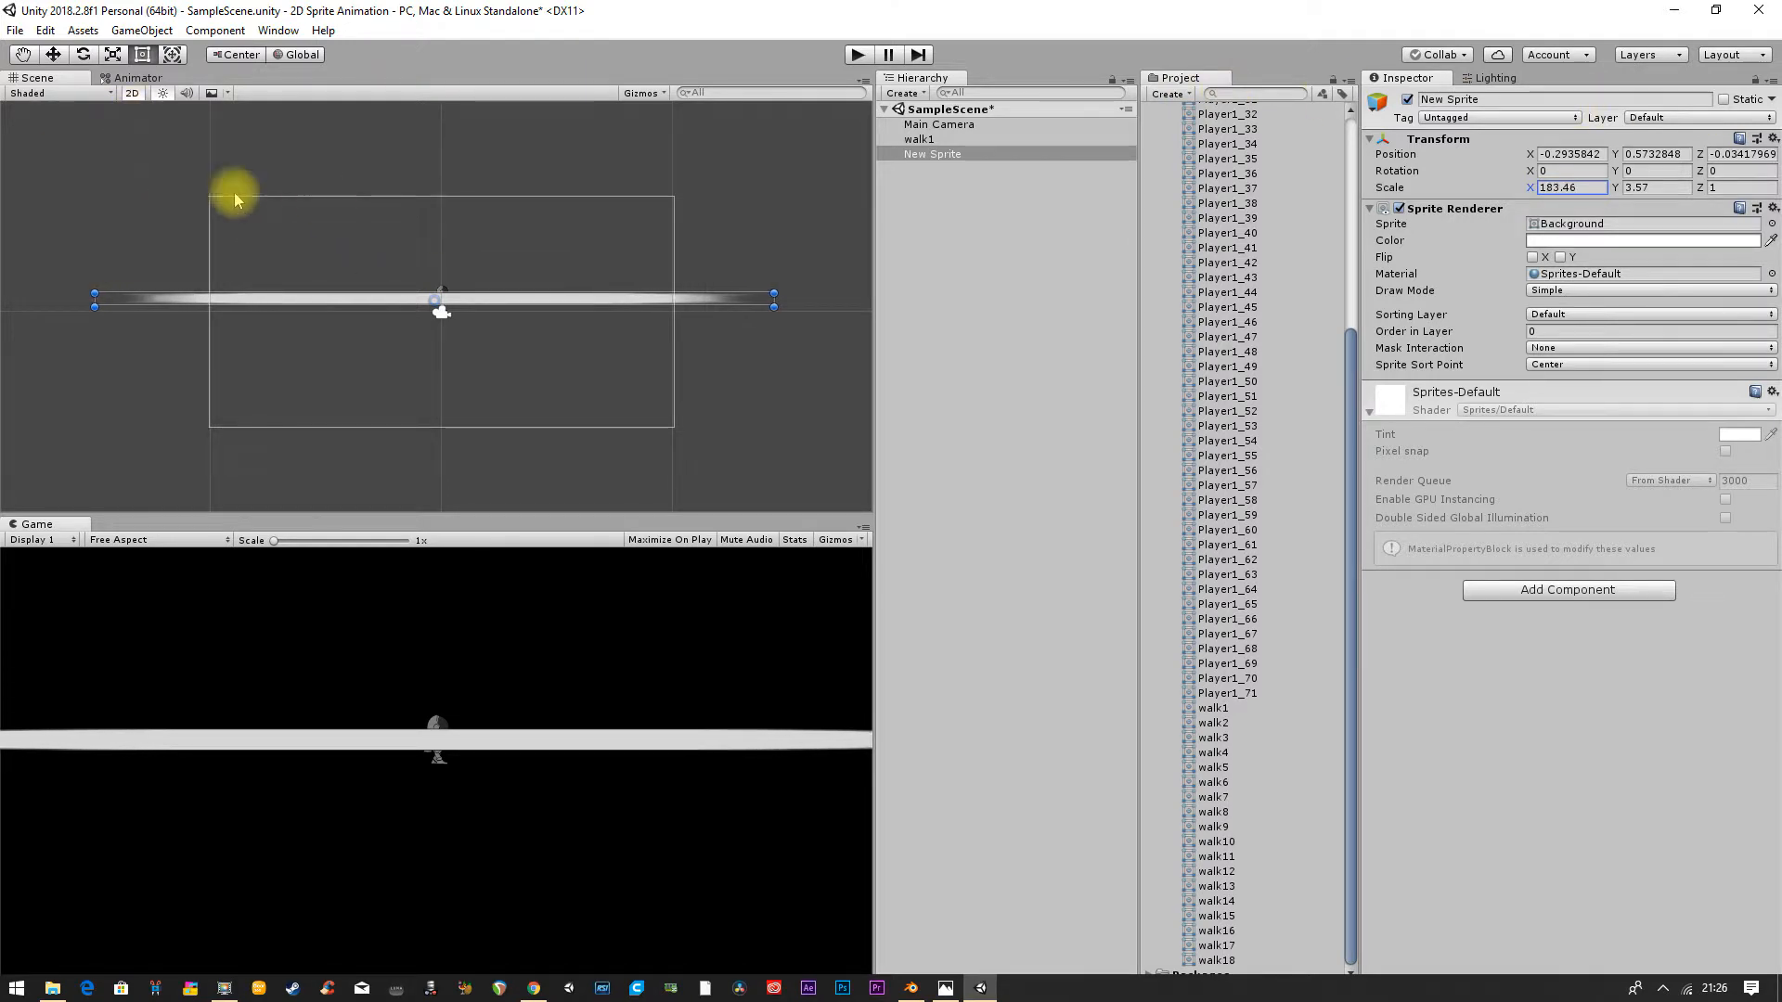
{"action": "left_click", "coordinate": [53, 56]}
{"action": "left_click_drag", "start_coordinate": [426, 221], "coordinate": [431, 286]}
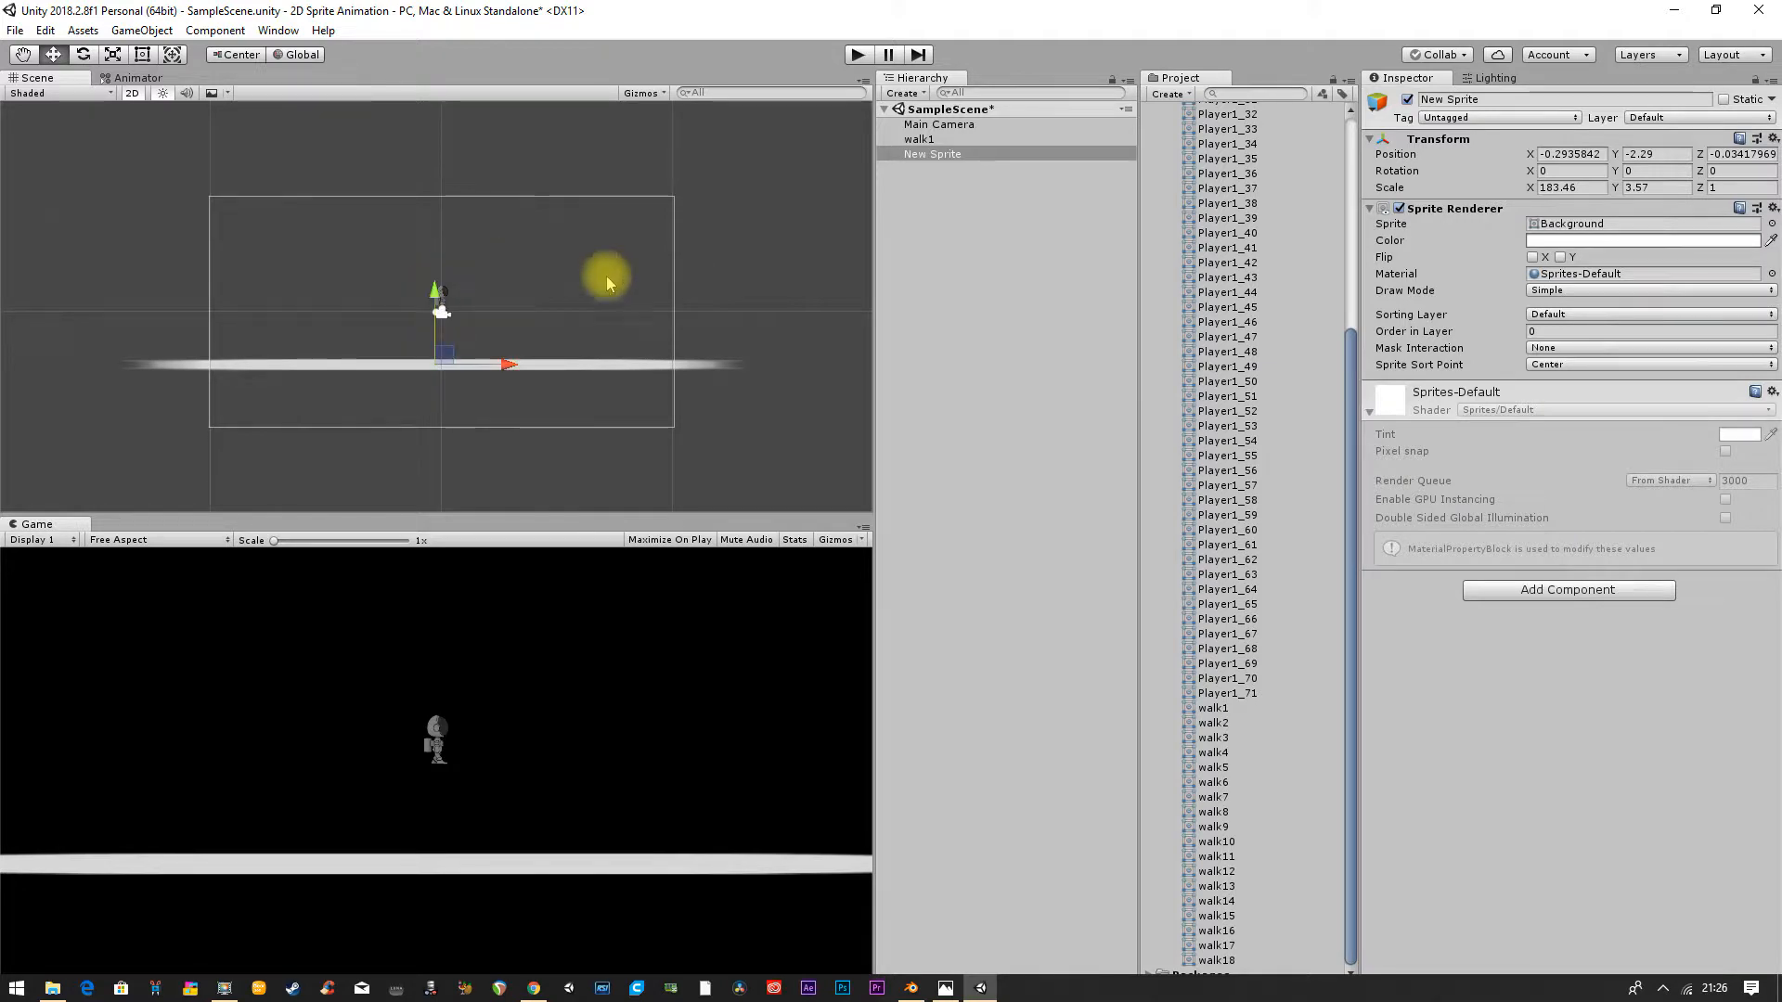
Step: Add an Edge Collider 2D component from the Physics 2D category to the floor sprite
{"action": "left_click", "coordinate": [1565, 591]}
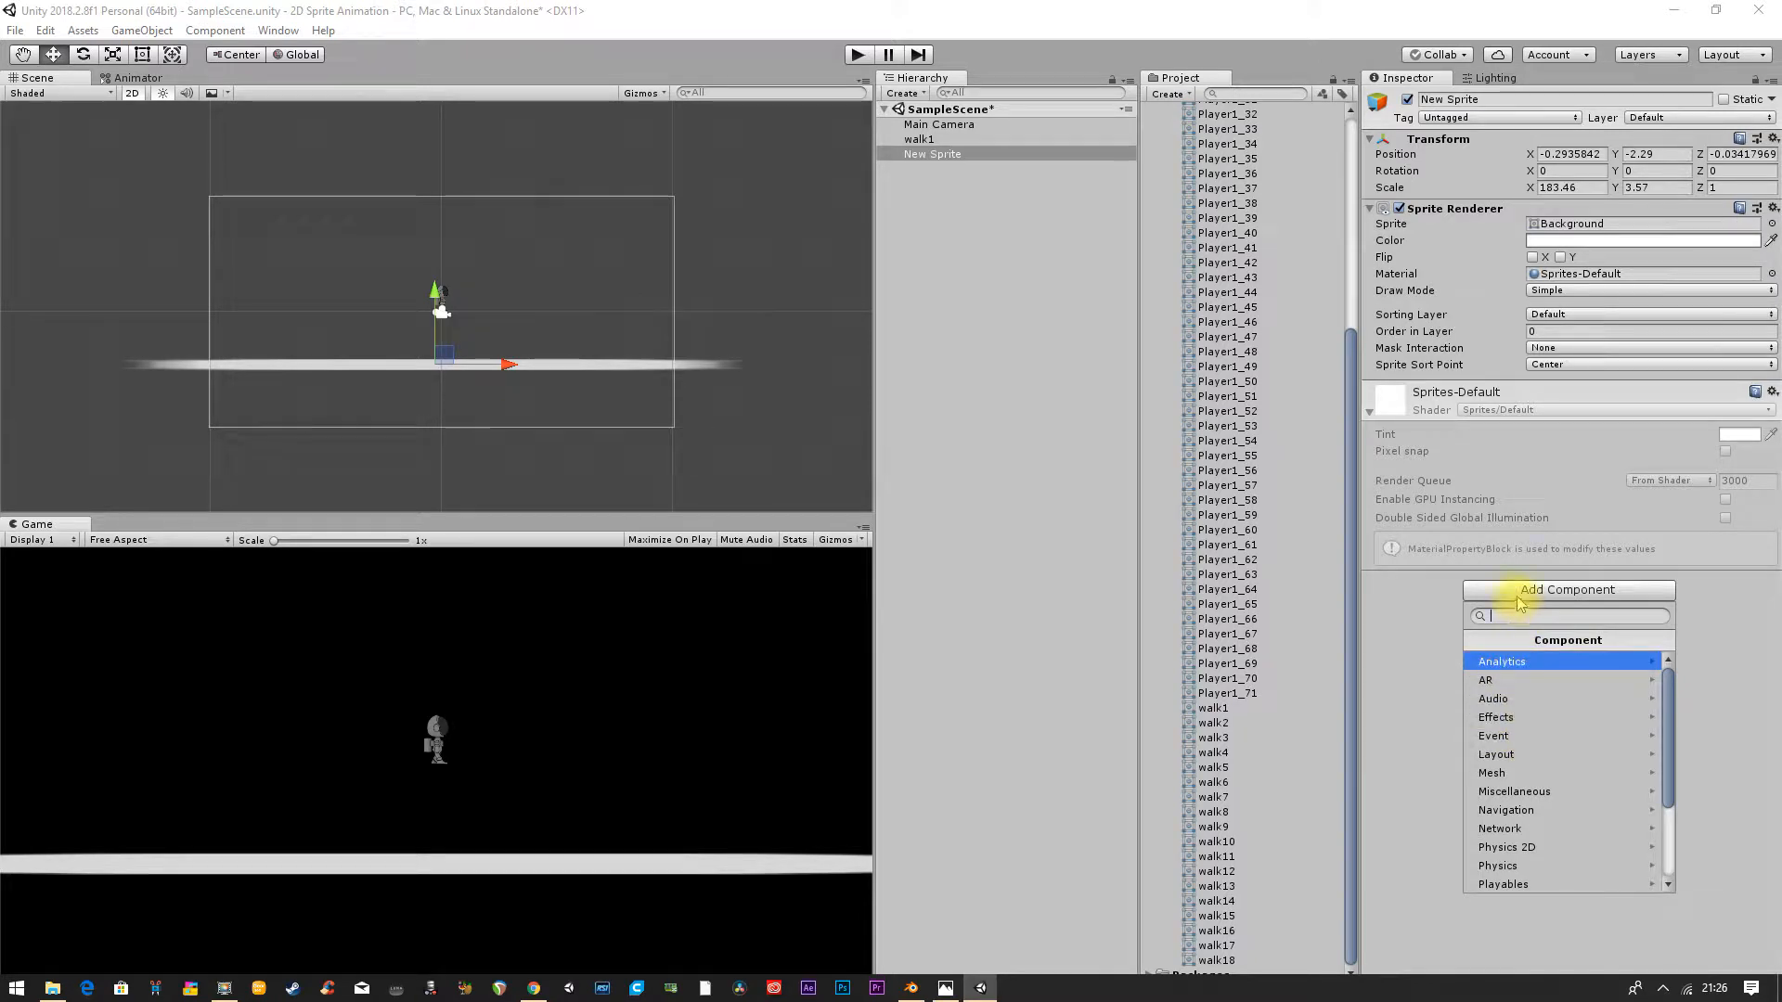
{"action": "left_click", "coordinate": [1531, 852]}
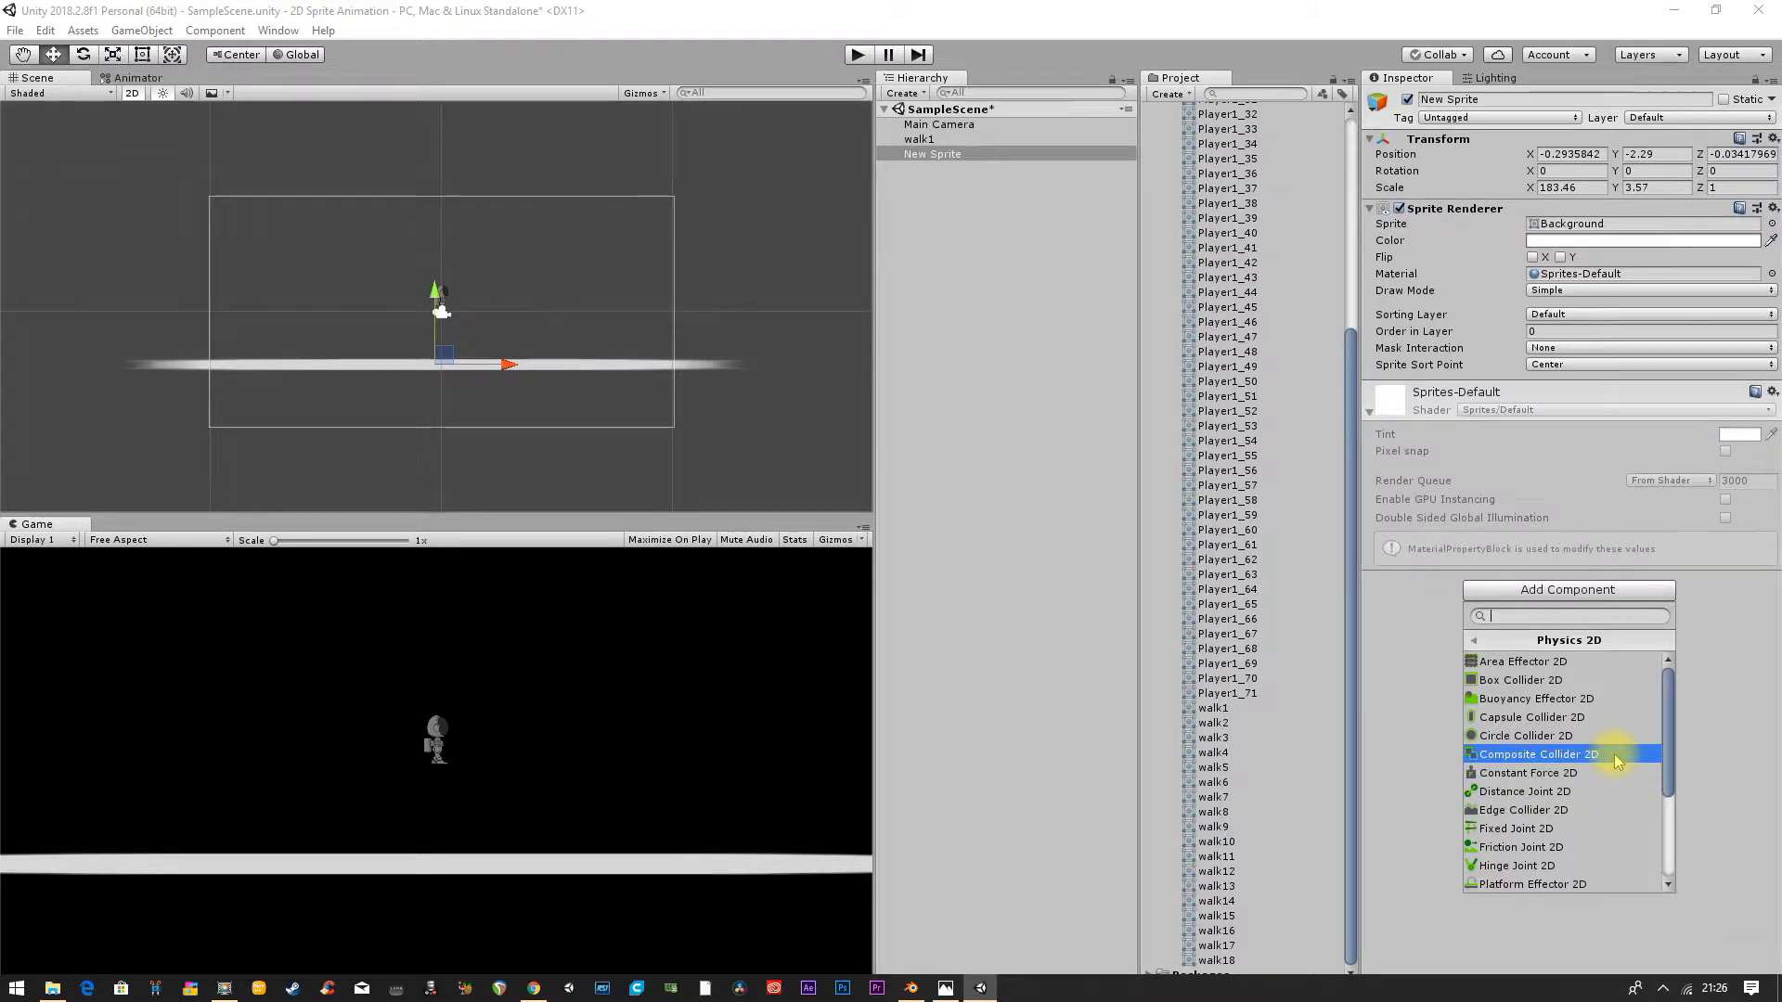
{"action": "scroll", "coordinate": [1615, 758], "scroll_direction": "down", "scroll_amount": 3}
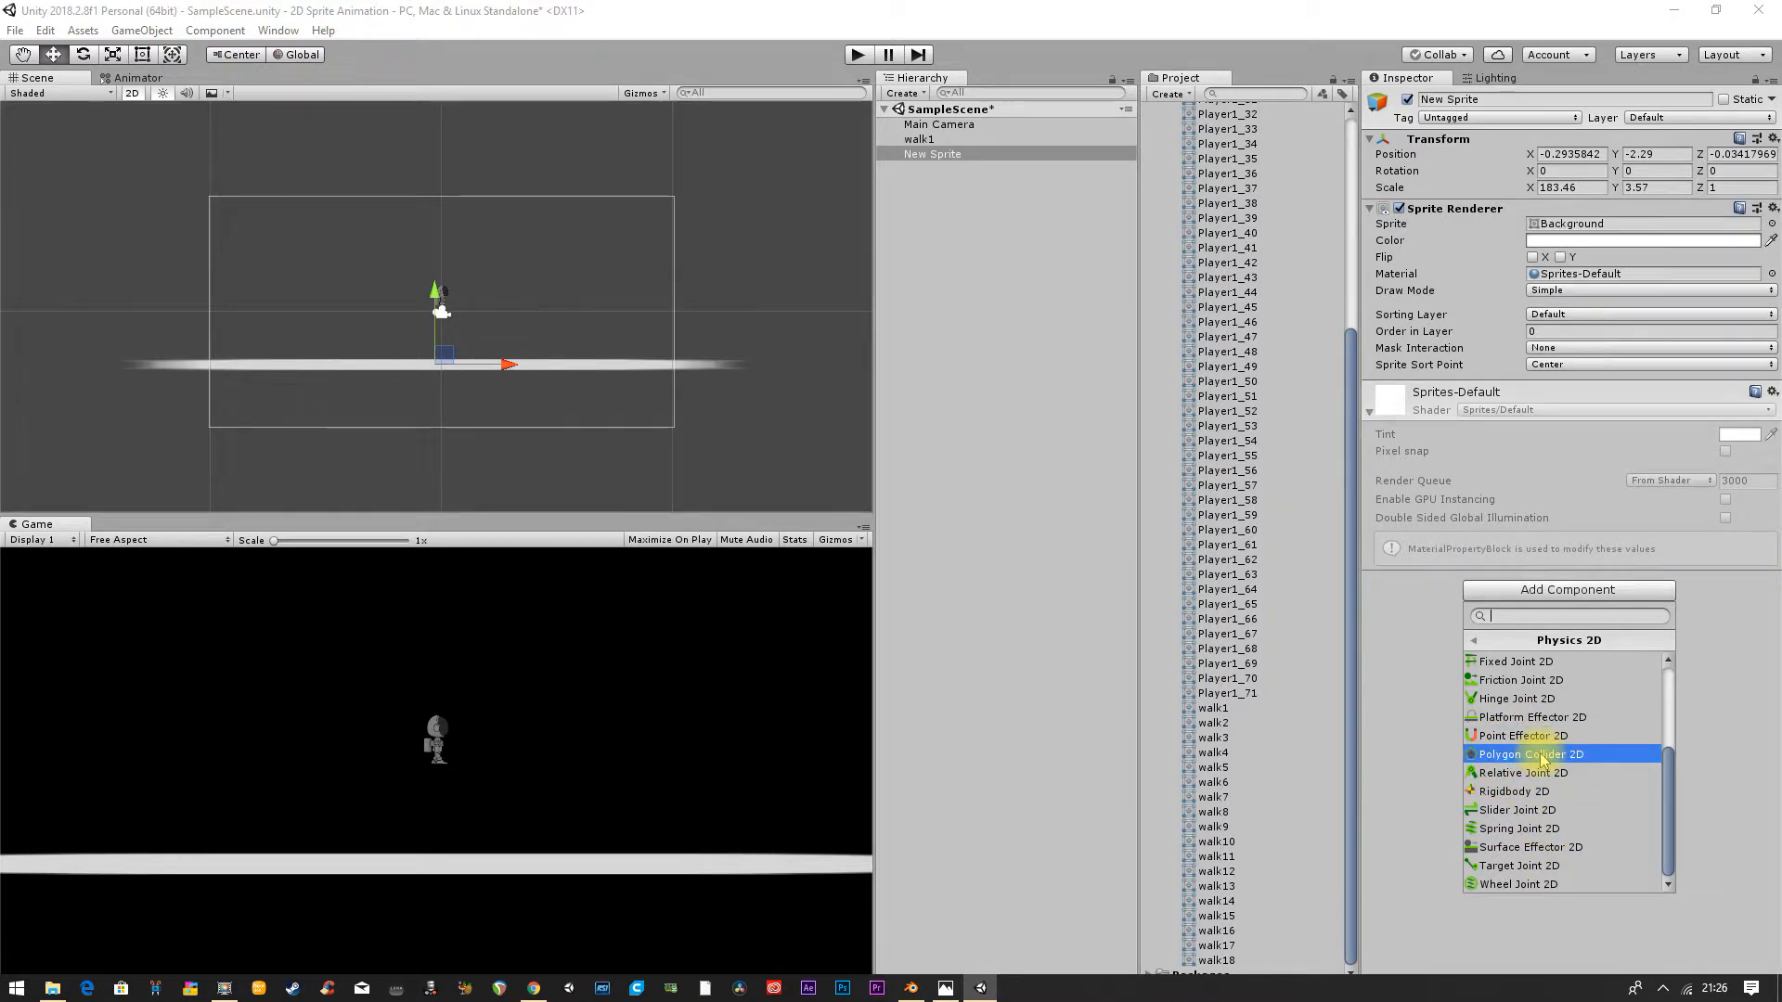
{"action": "scroll", "coordinate": [1564, 826], "scroll_direction": "up", "scroll_amount": 3}
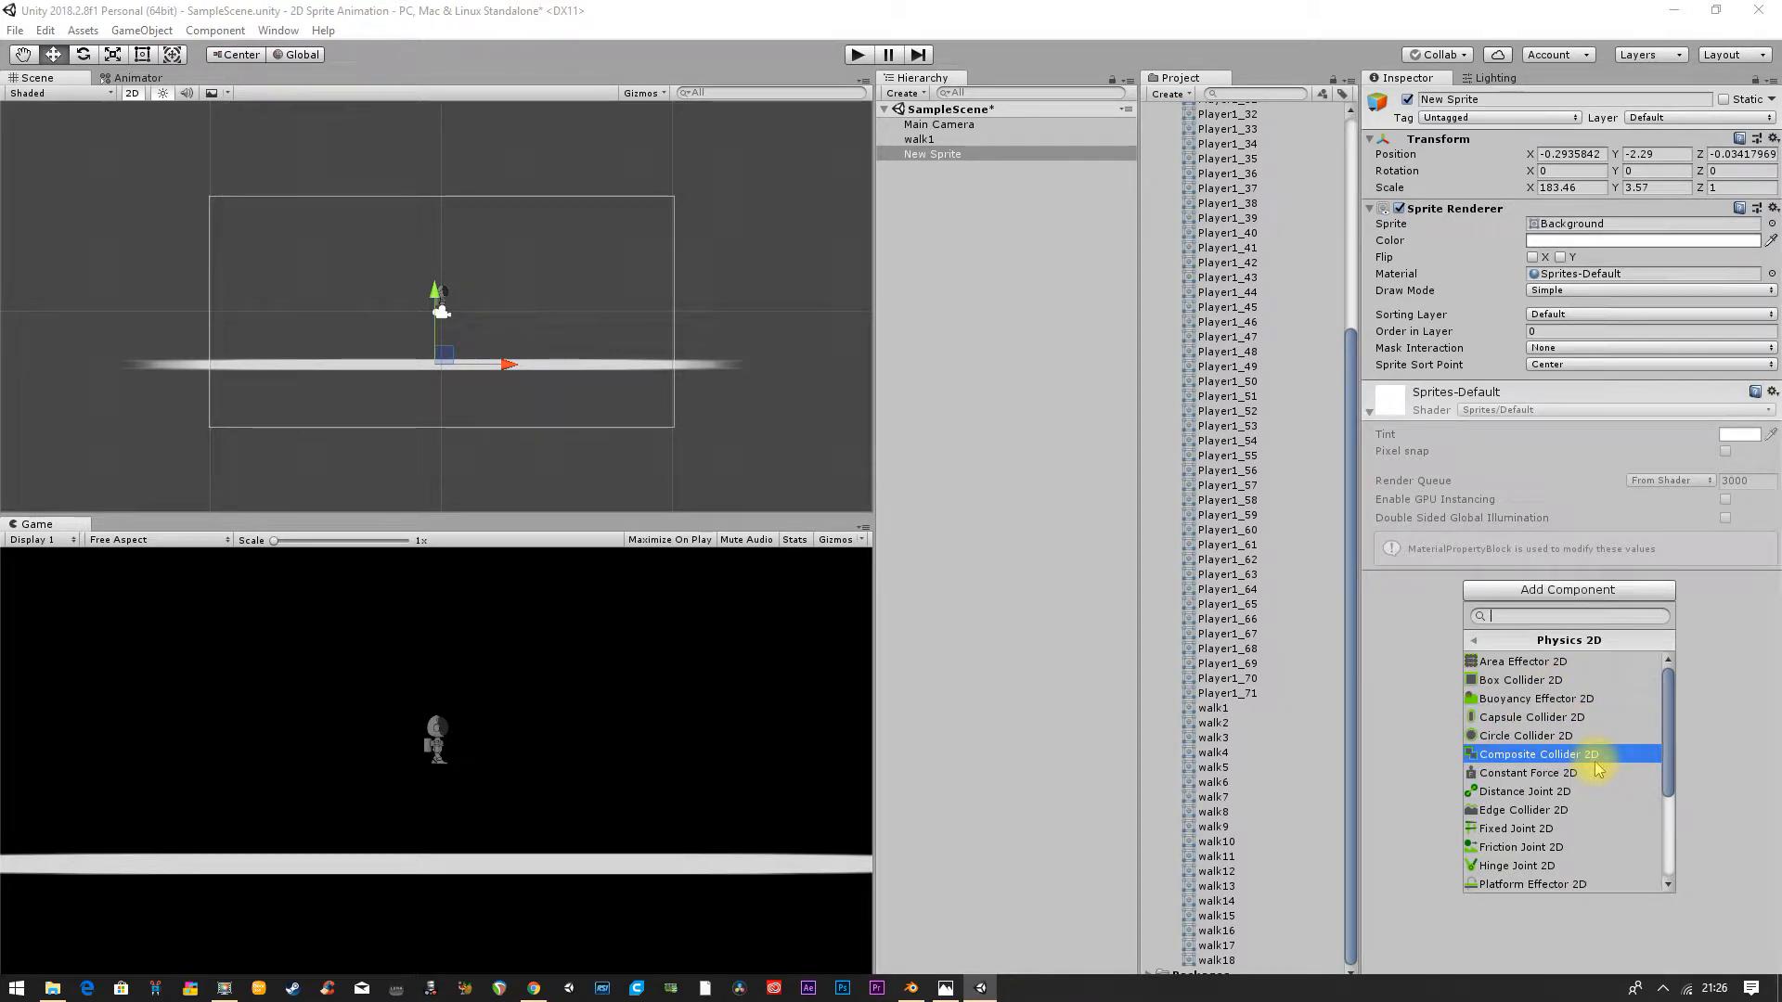
{"action": "left_click", "coordinate": [1539, 810]}
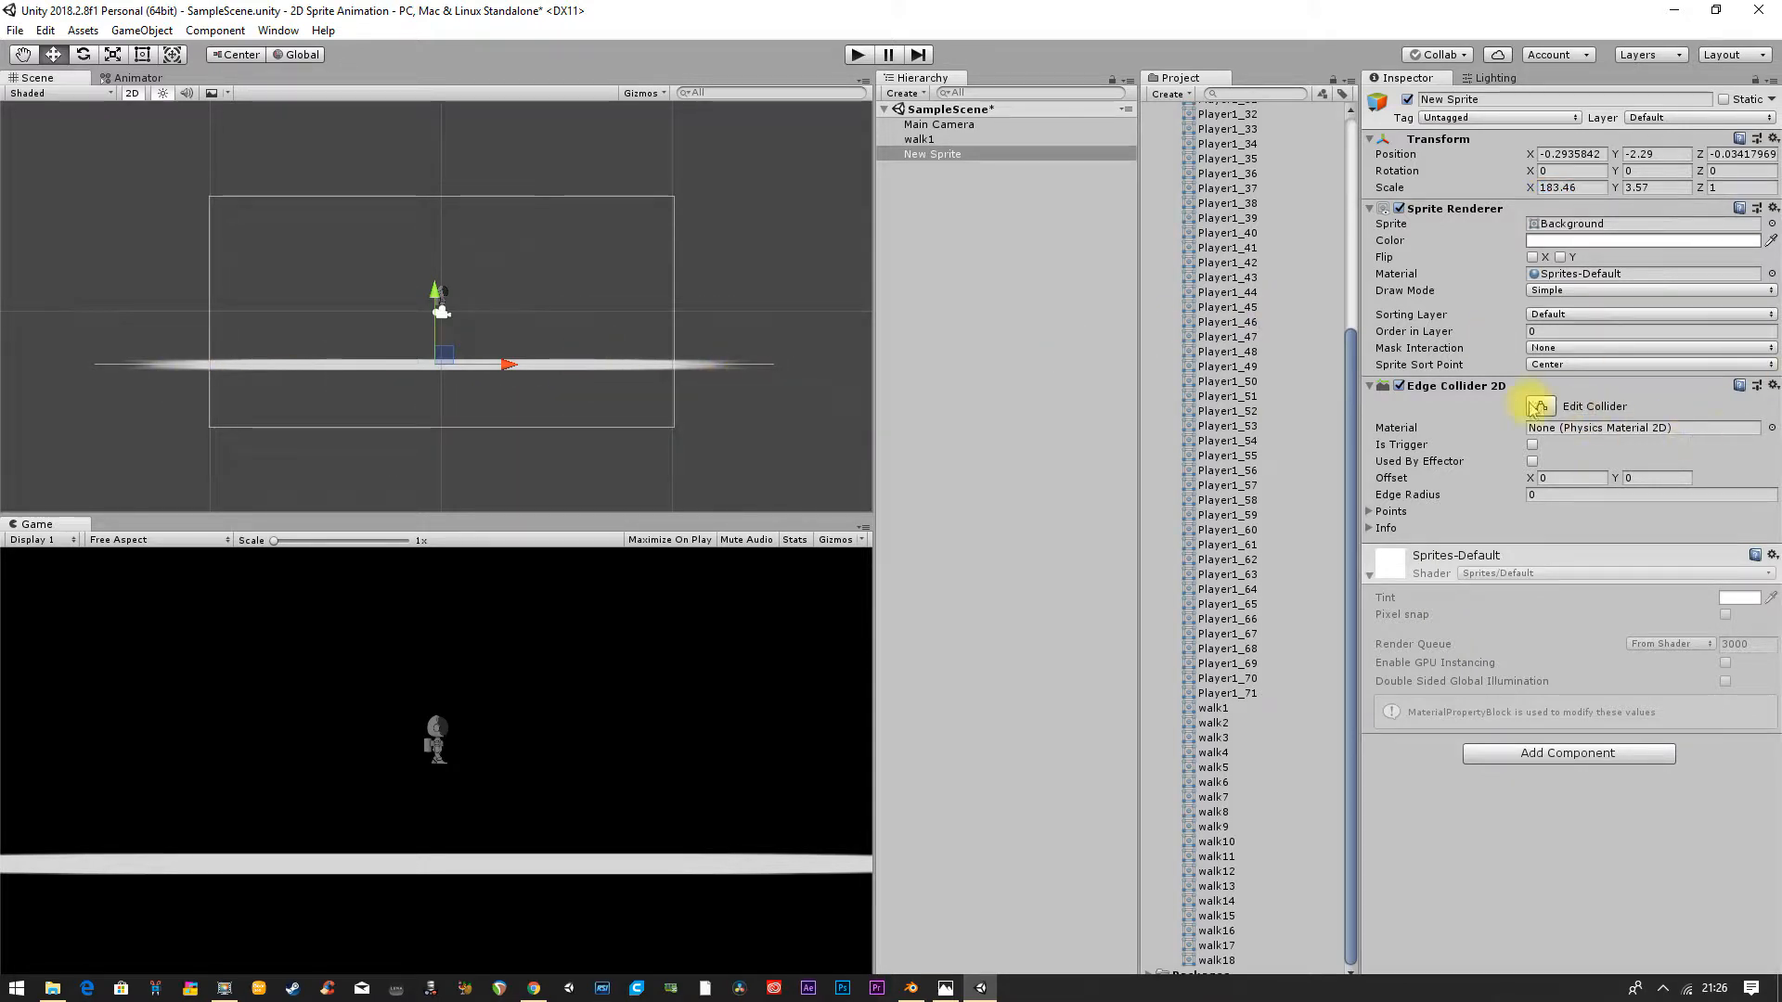
Step: Edit the floor's edge collider so both endpoints sit on the sprite's upper edge, near the two ends of the camera frame
{"action": "left_click", "coordinate": [1542, 407]}
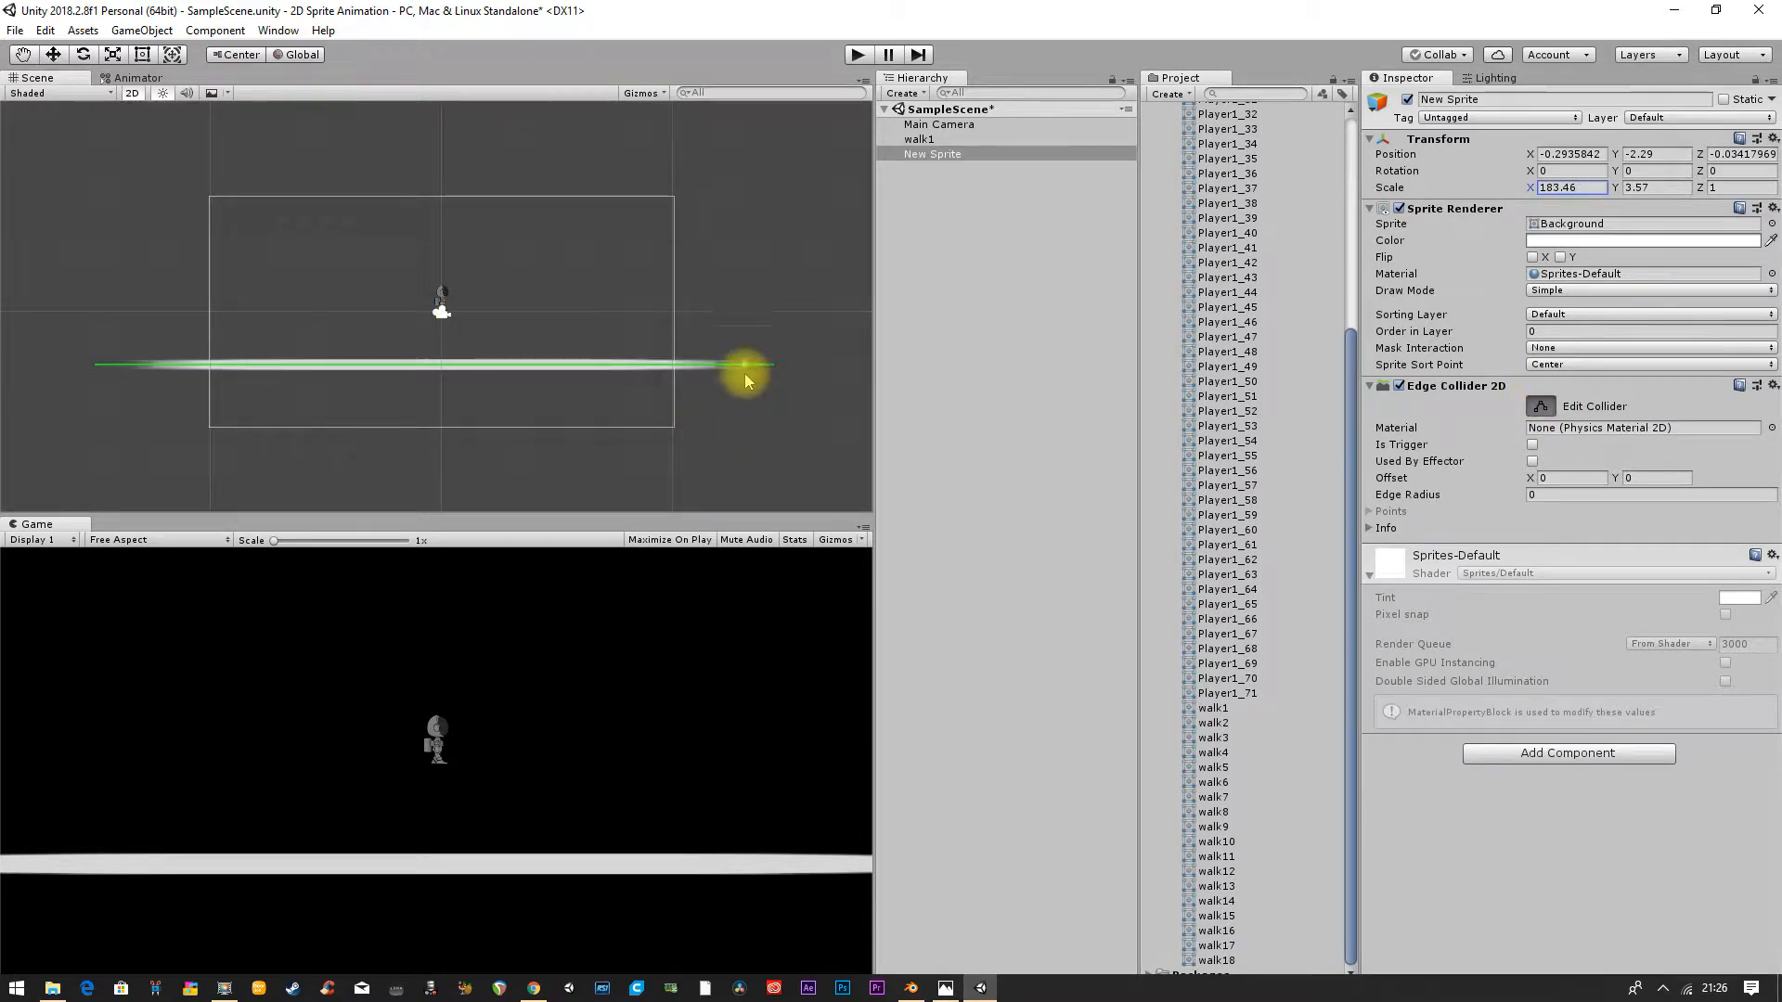
{"action": "left_click_drag", "start_coordinate": [771, 370], "coordinate": [676, 365]}
{"action": "scroll", "coordinate": [675, 371], "scroll_direction": "up", "scroll_amount": 2}
{"action": "scroll", "coordinate": [672, 376], "scroll_direction": "up", "scroll_amount": 4}
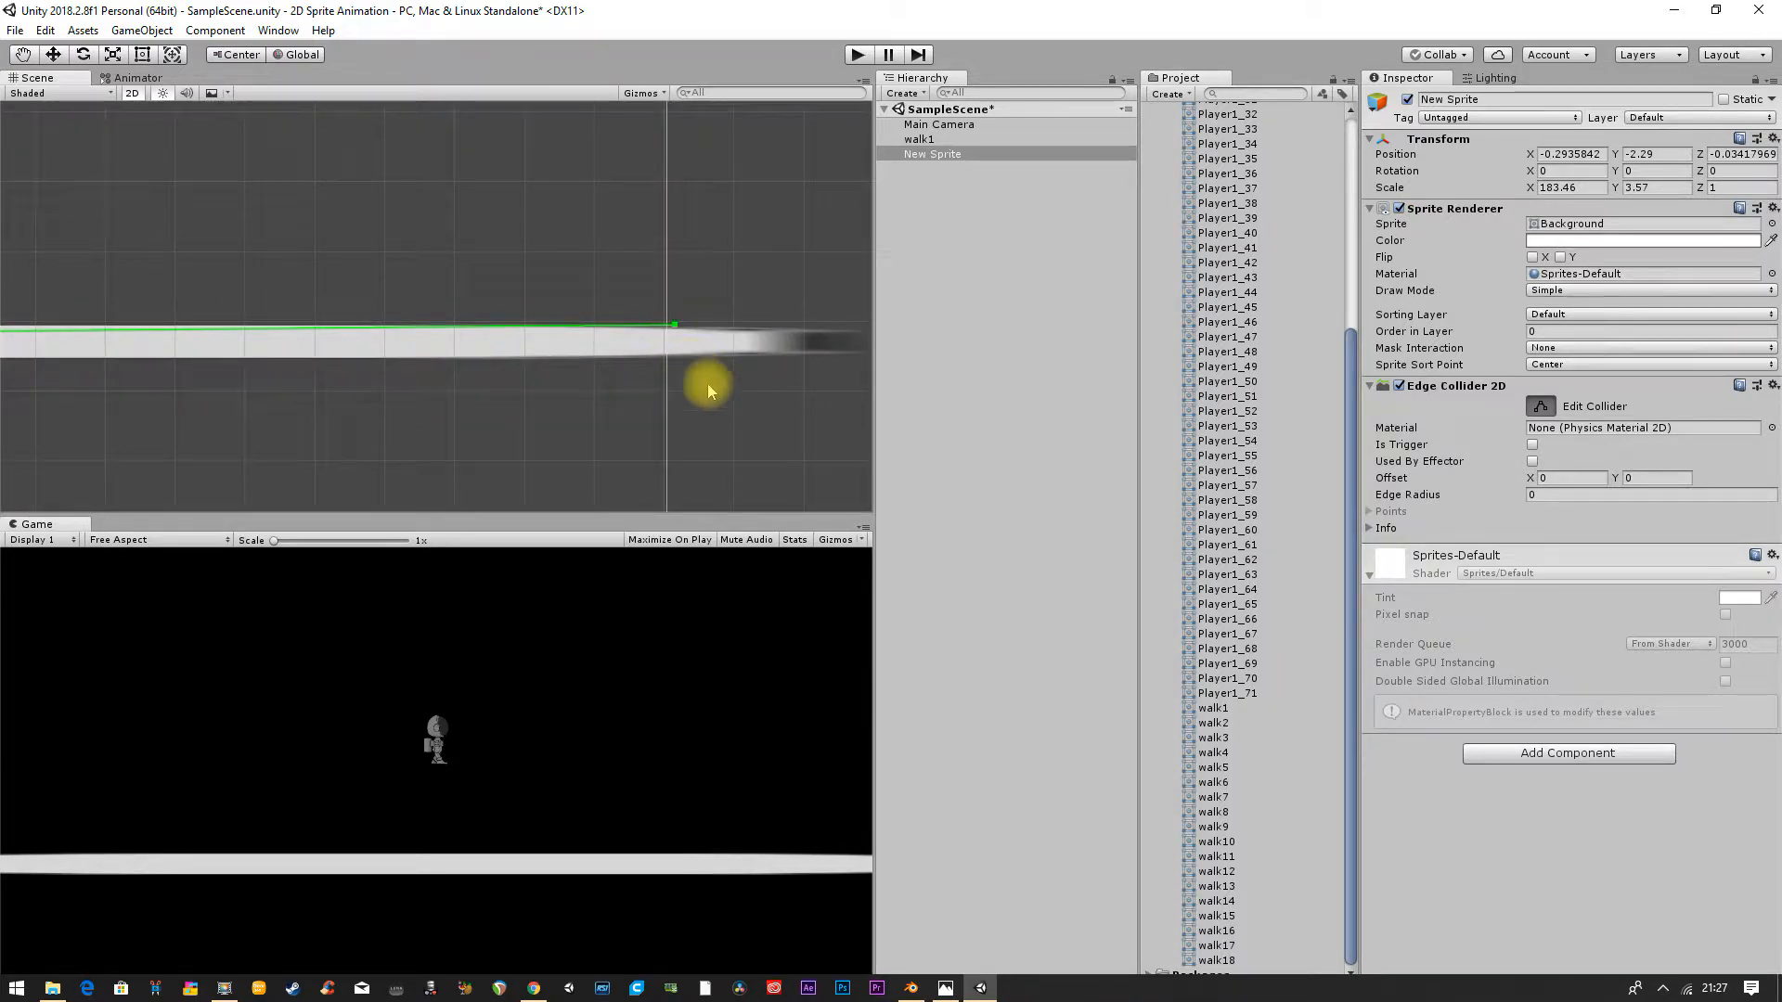
{"action": "middle_click_drag", "start_coordinate": [312, 417], "coordinate": [1538, 401]}
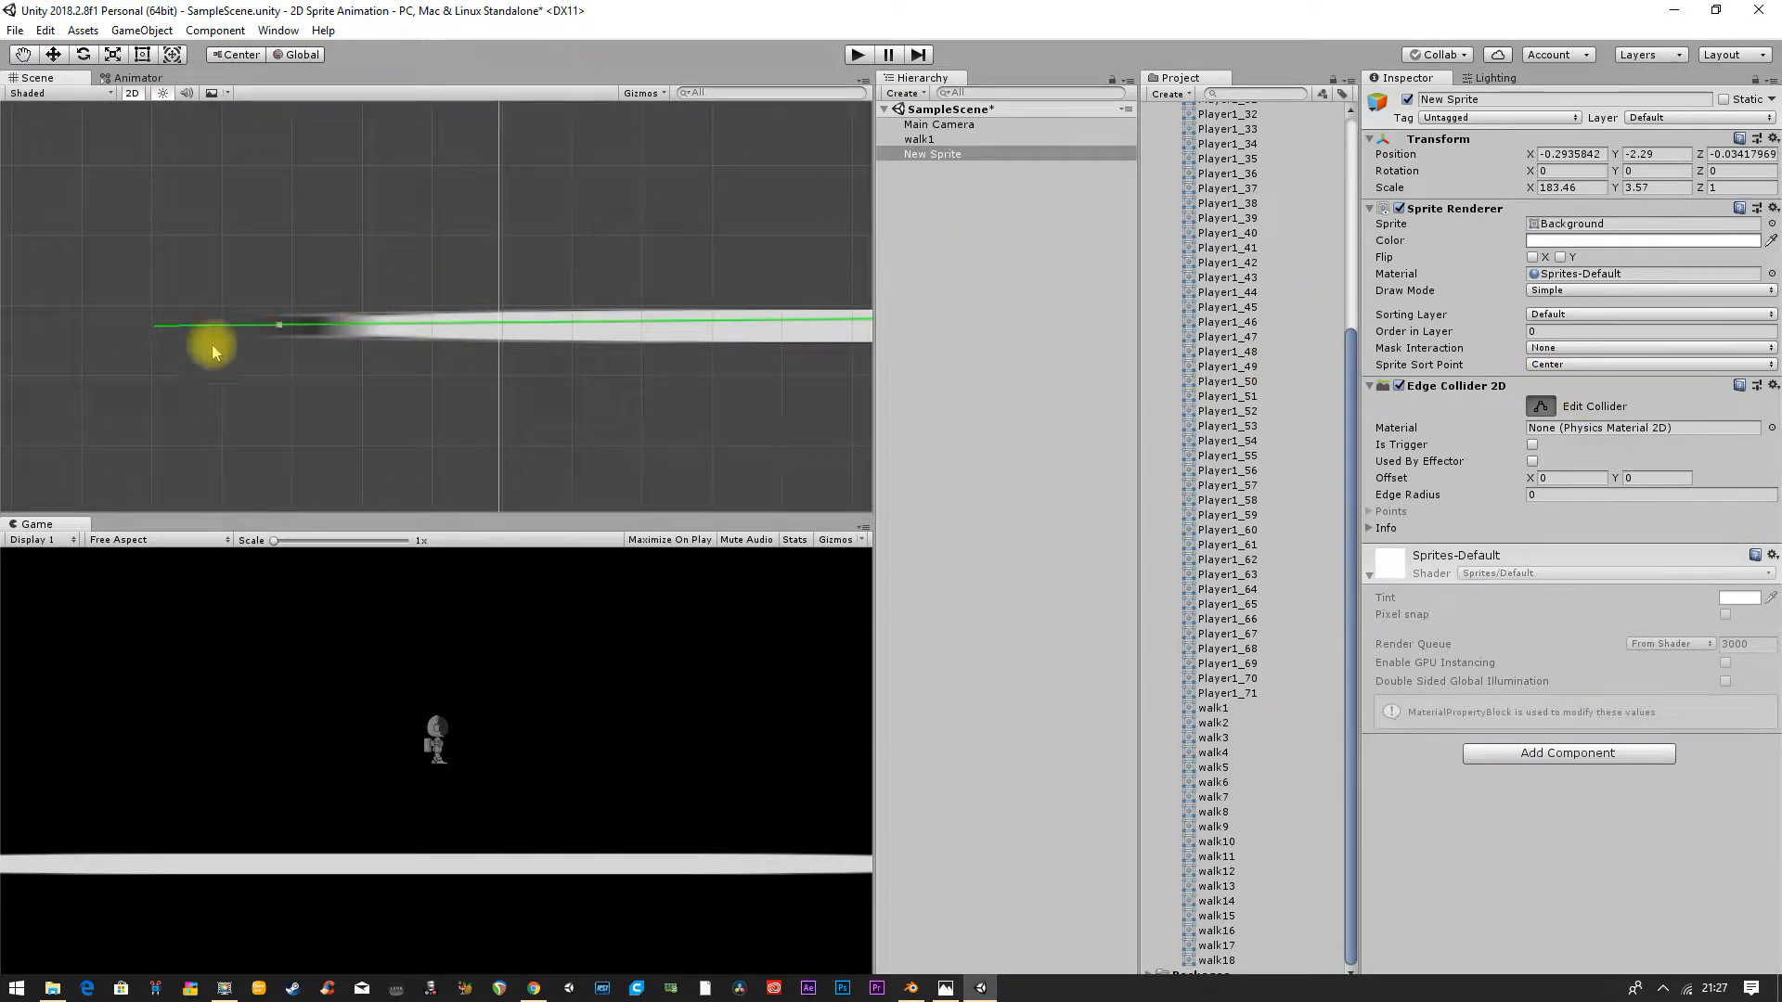
{"action": "left_click_drag", "start_coordinate": [155, 337], "coordinate": [484, 314]}
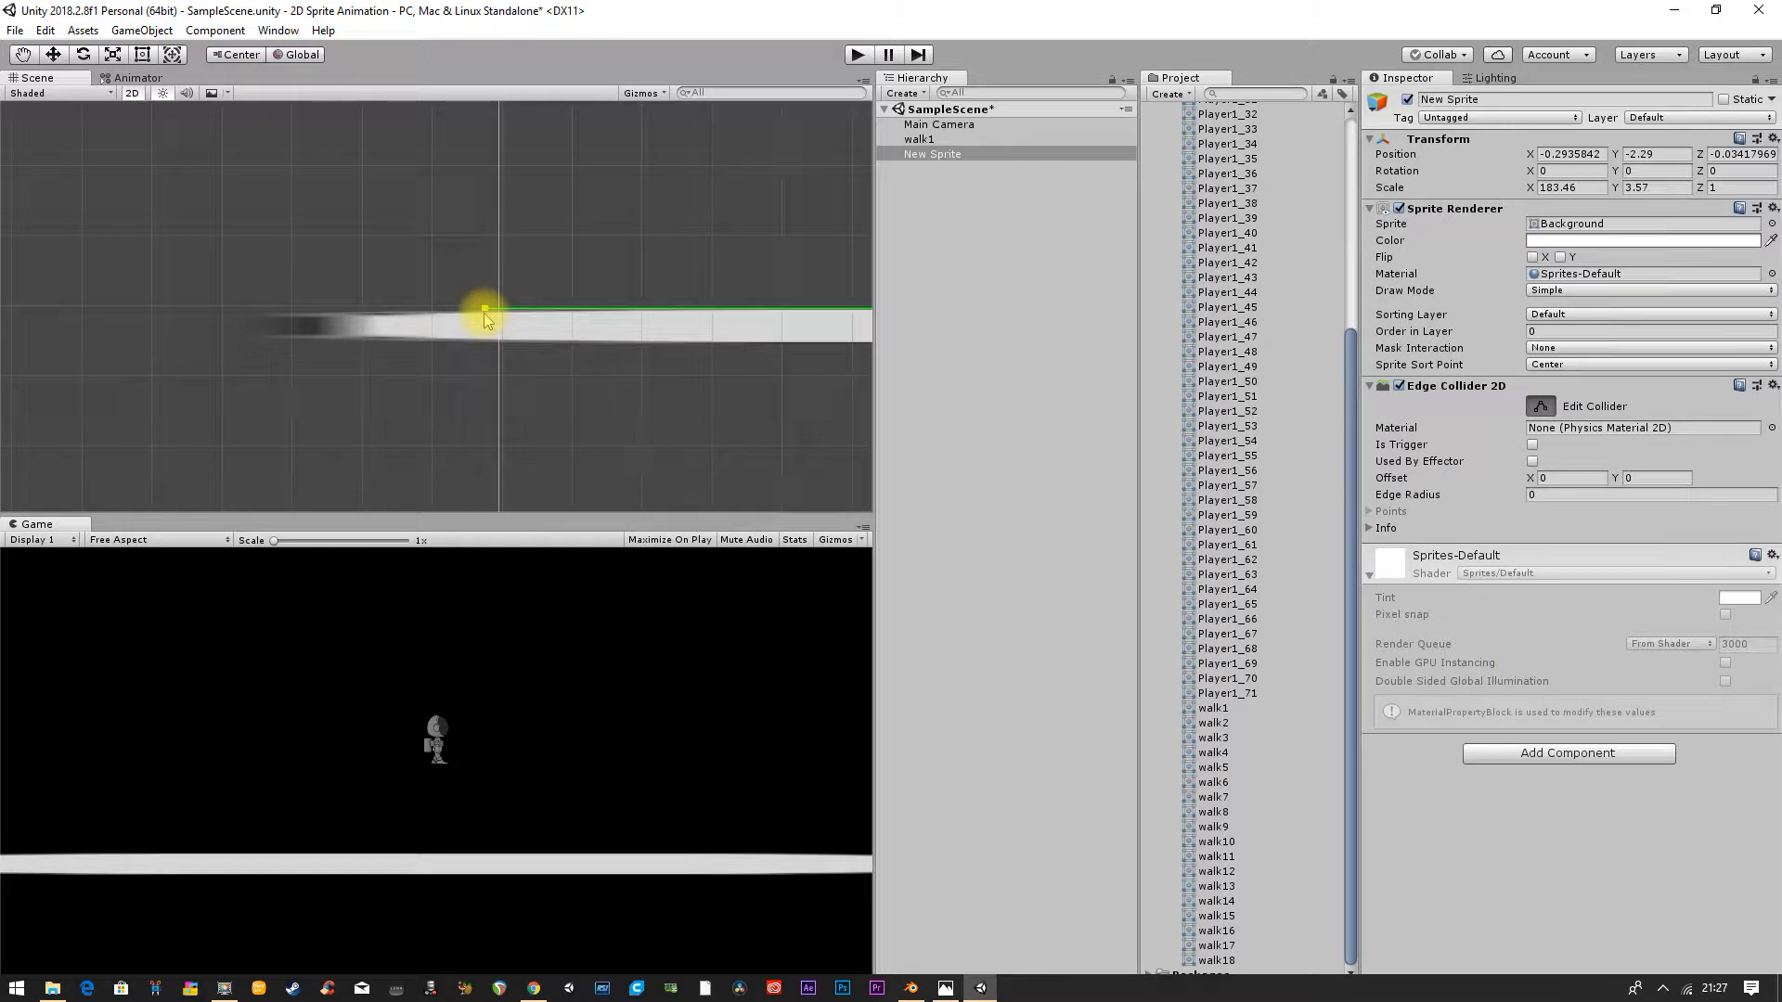
{"action": "scroll", "coordinate": [586, 376], "scroll_direction": "down", "scroll_amount": 6}
{"action": "middle_click_drag", "start_coordinate": [575, 378], "coordinate": [112, 416]}
{"action": "middle_click_drag", "start_coordinate": [675, 404], "coordinate": [334, 432]}
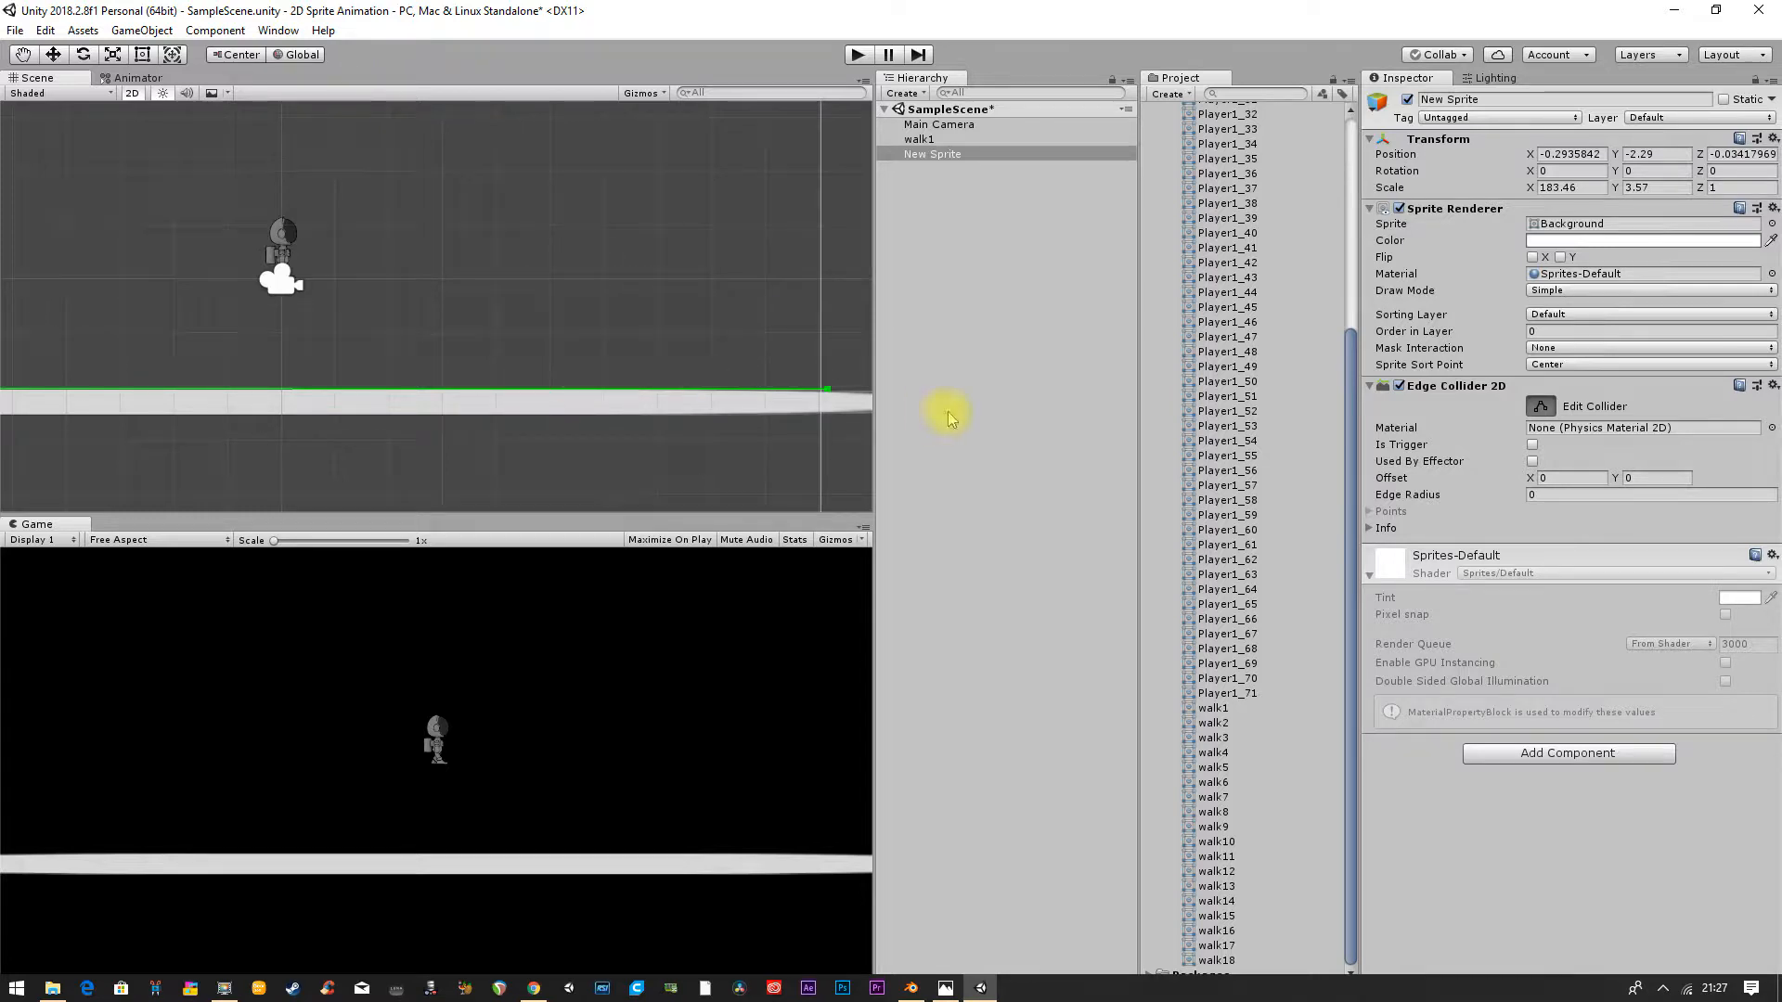
{"action": "left_click", "coordinate": [1541, 408]}
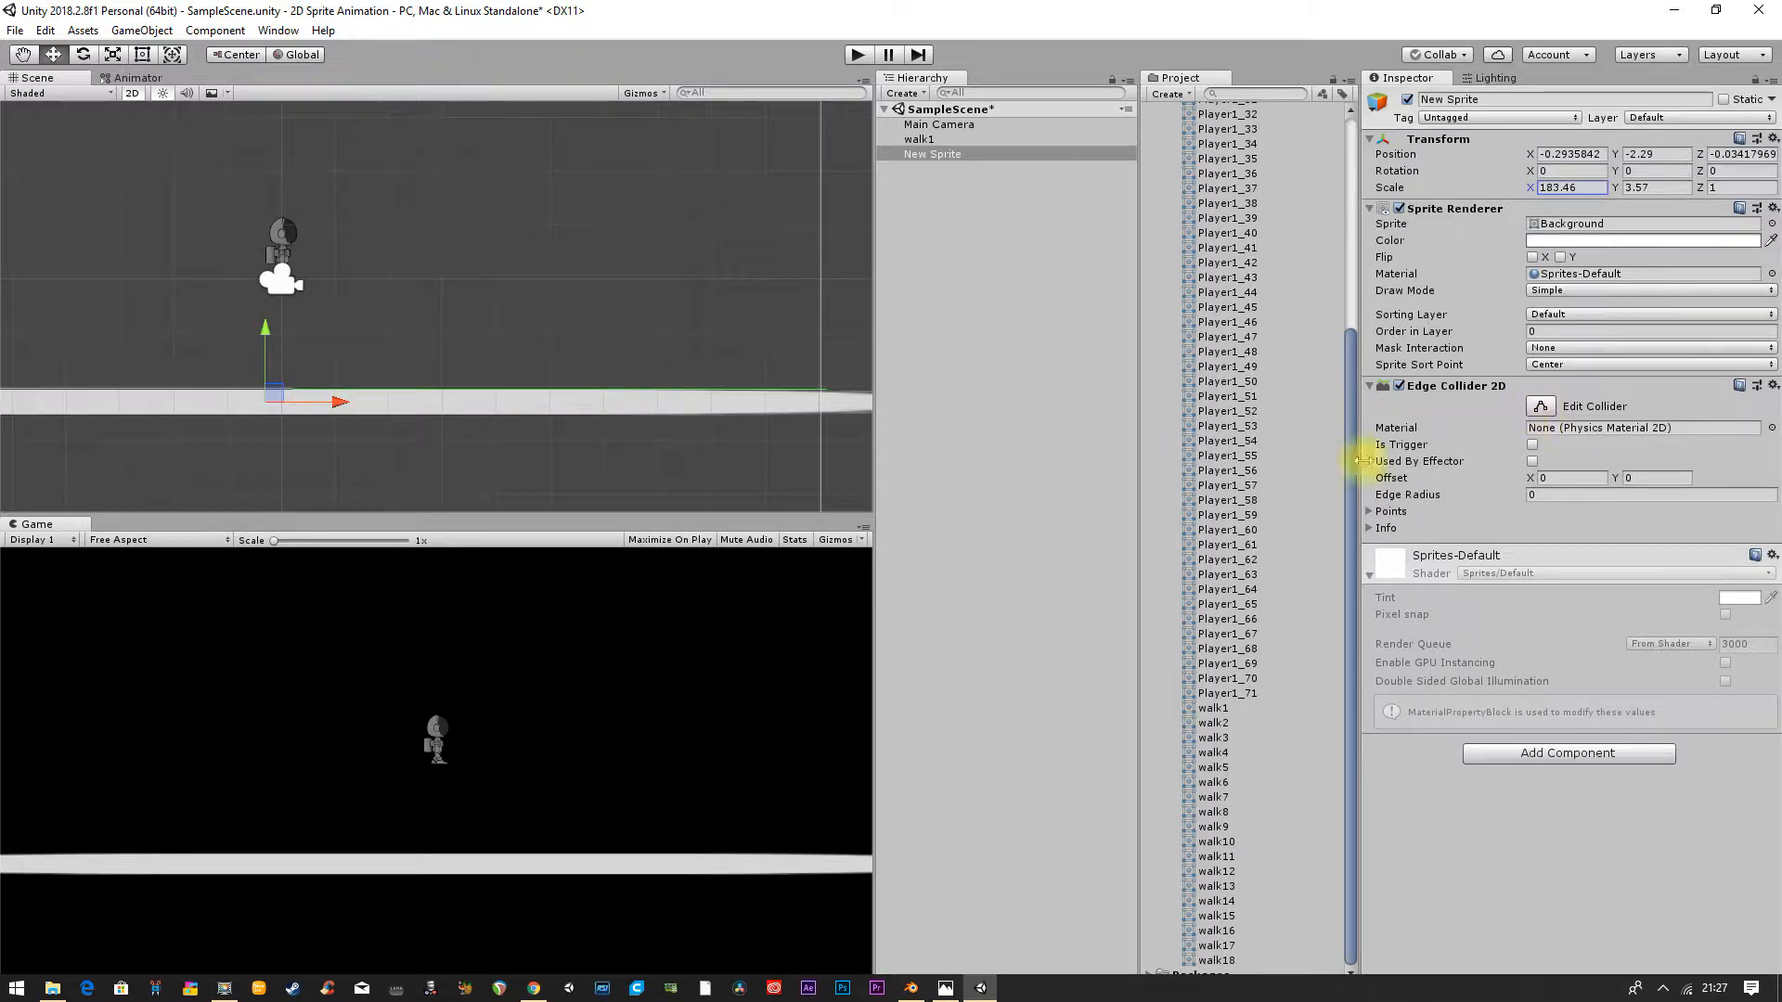
Step: Add a Box Collider 2D component from the Physics 2D category to the walk1 character
{"action": "middle_click_drag", "start_coordinate": [319, 425], "coordinate": [449, 444]}
{"action": "scroll", "coordinate": [402, 443], "scroll_direction": "down", "scroll_amount": 4}
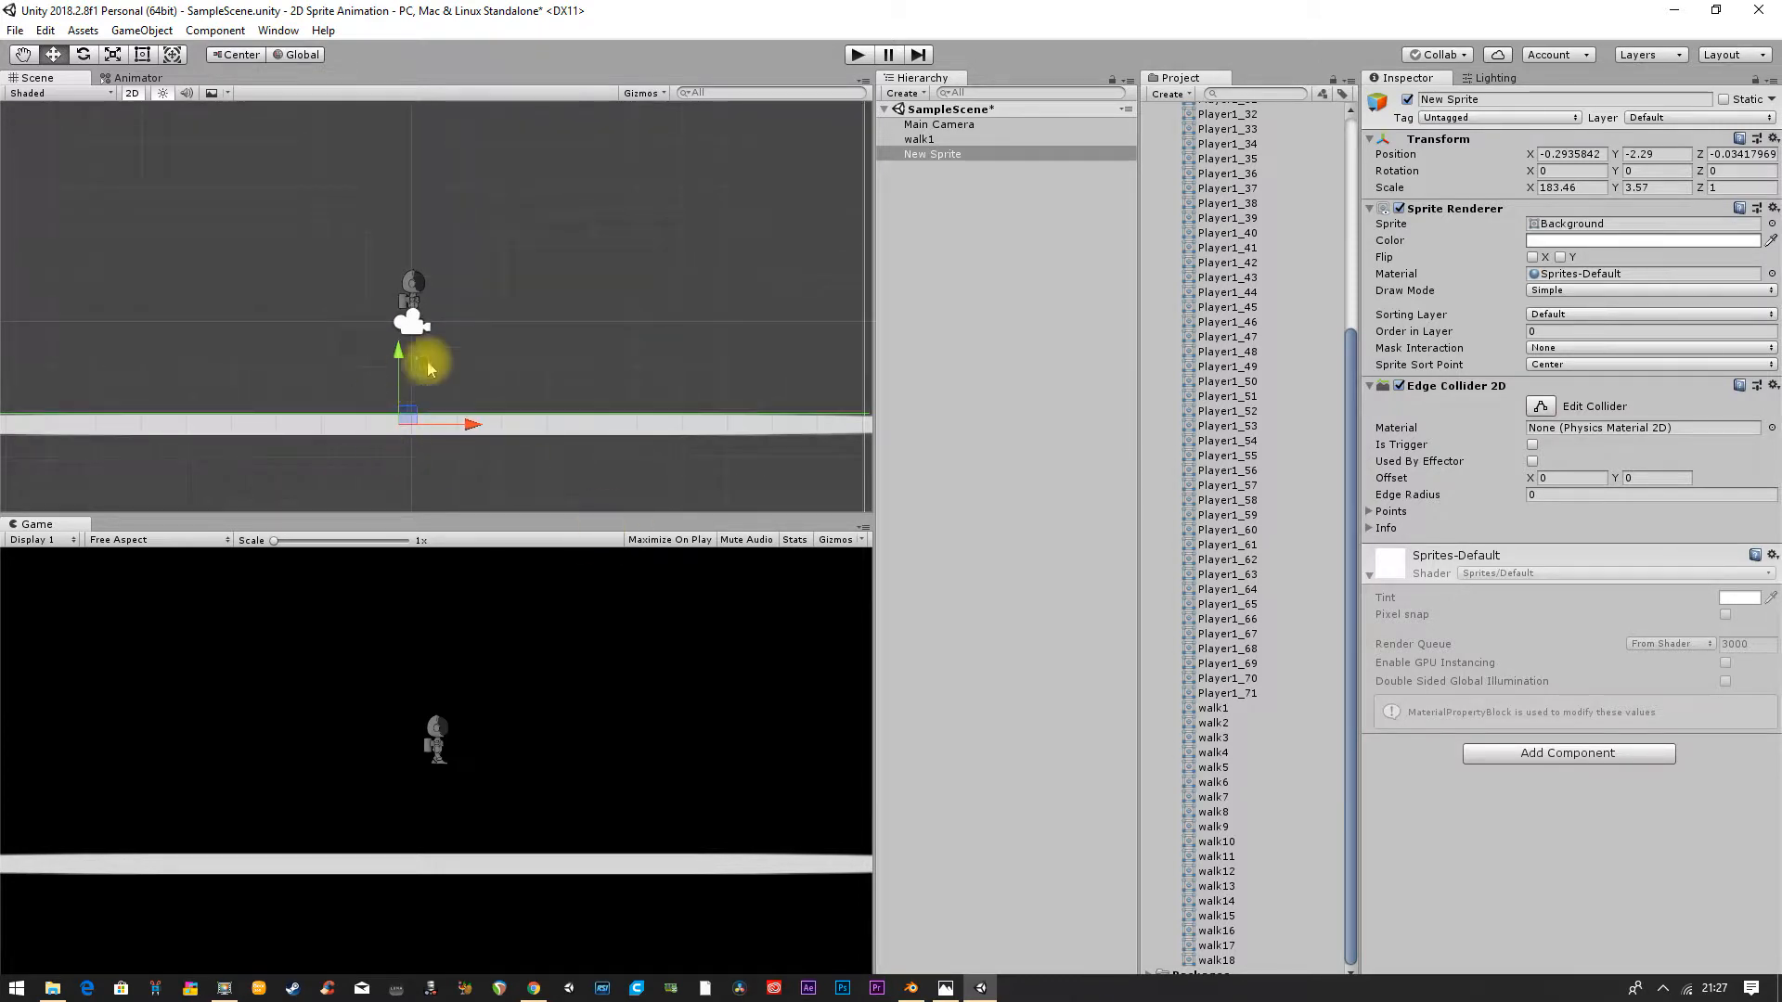
{"action": "left_click", "coordinate": [919, 138]}
{"action": "left_click", "coordinate": [1476, 591]}
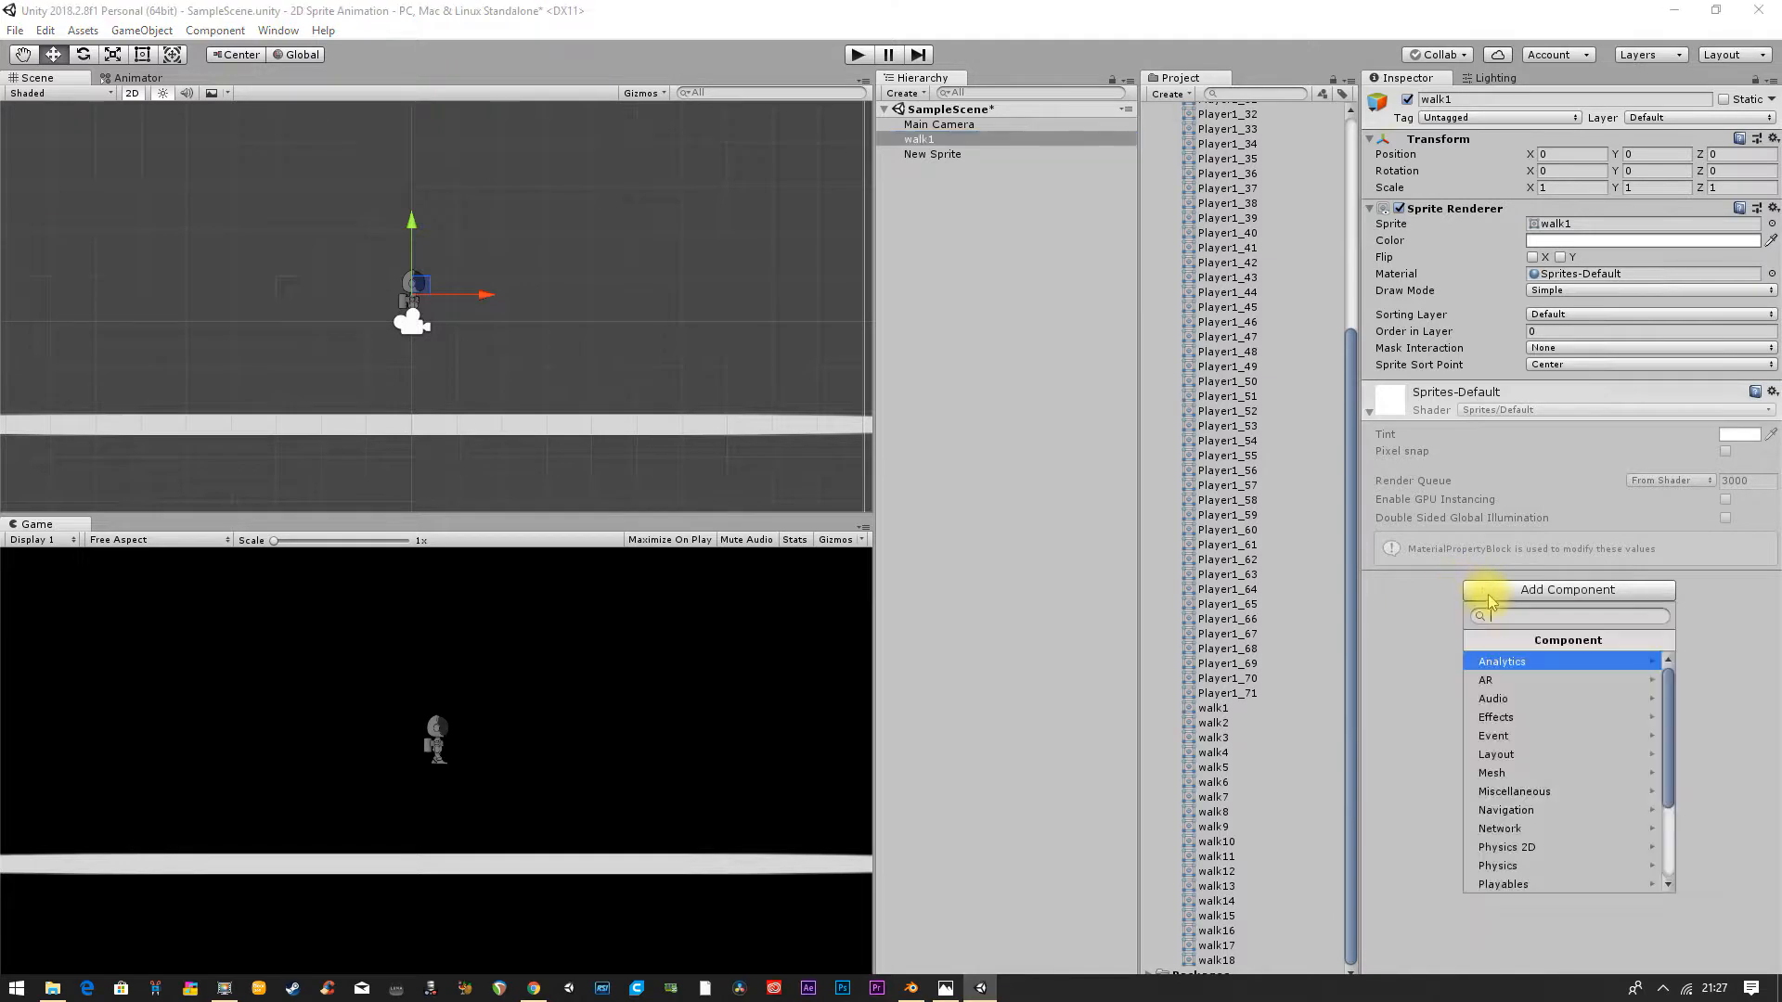
{"action": "left_click", "coordinate": [1550, 845]}
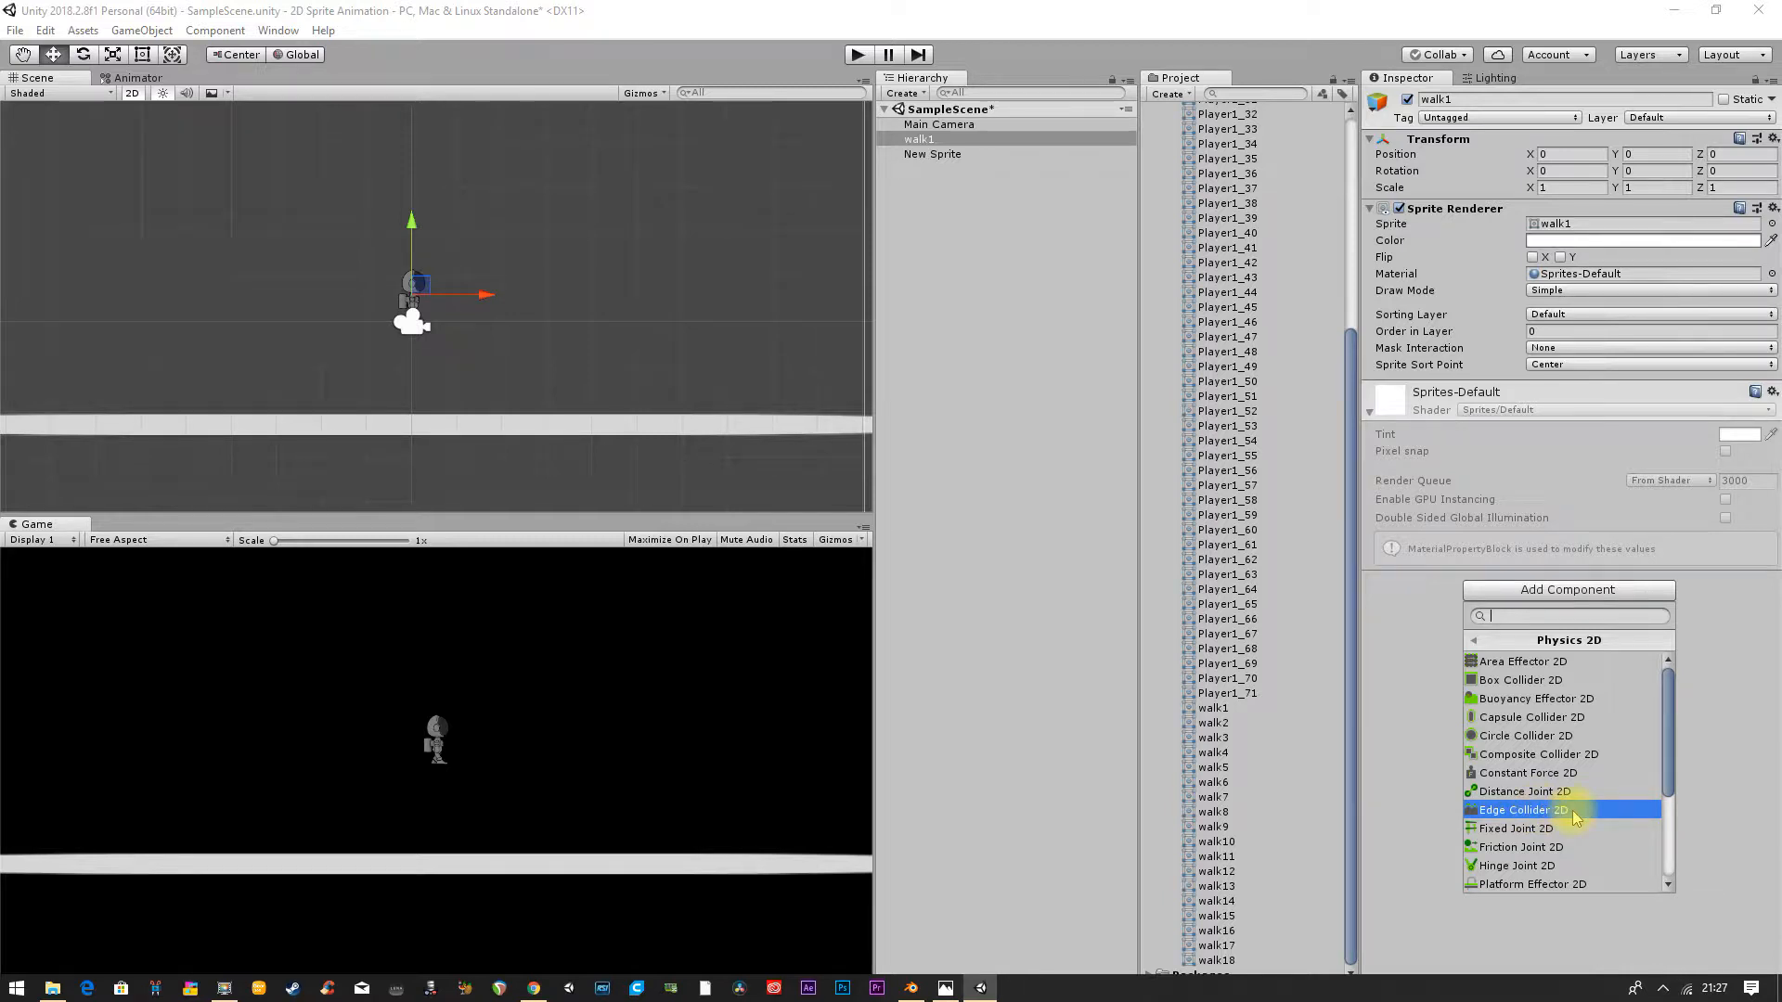
{"action": "left_click", "coordinate": [1522, 680]}
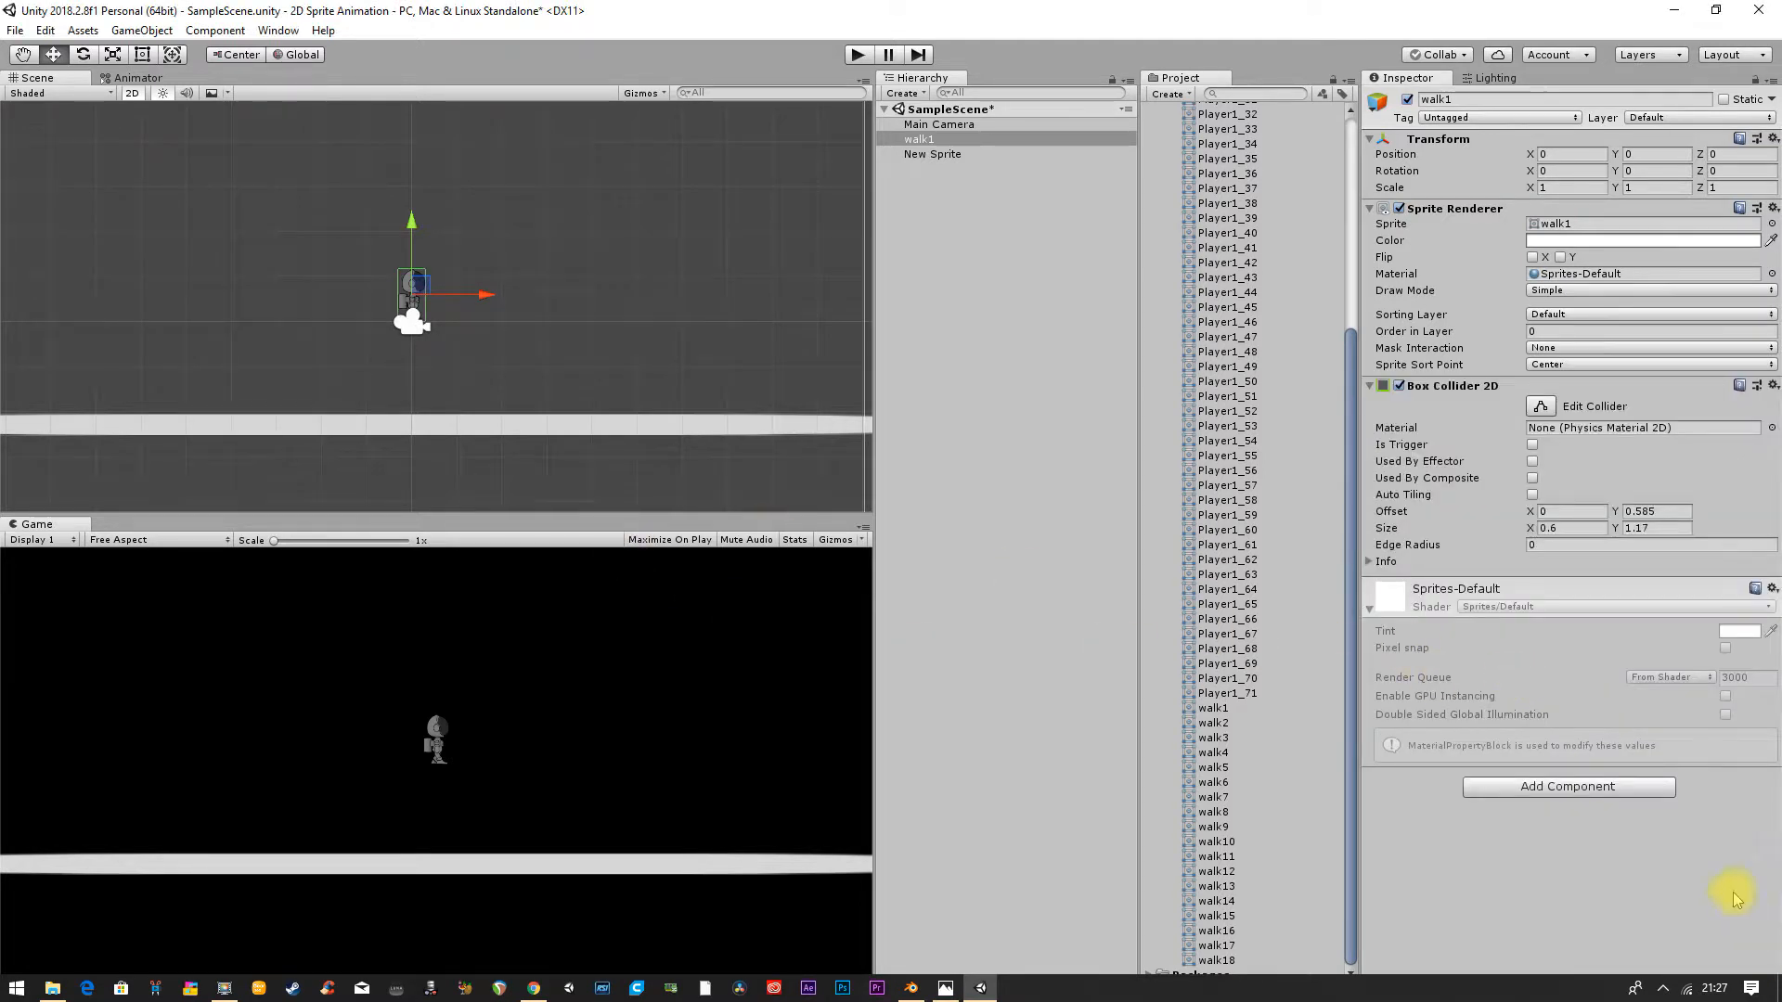
Step: Add a Rigidbody 2D component from the Physics 2D category to walk1
{"action": "left_click", "coordinate": [1500, 789]}
{"action": "left_click", "coordinate": [1500, 733]}
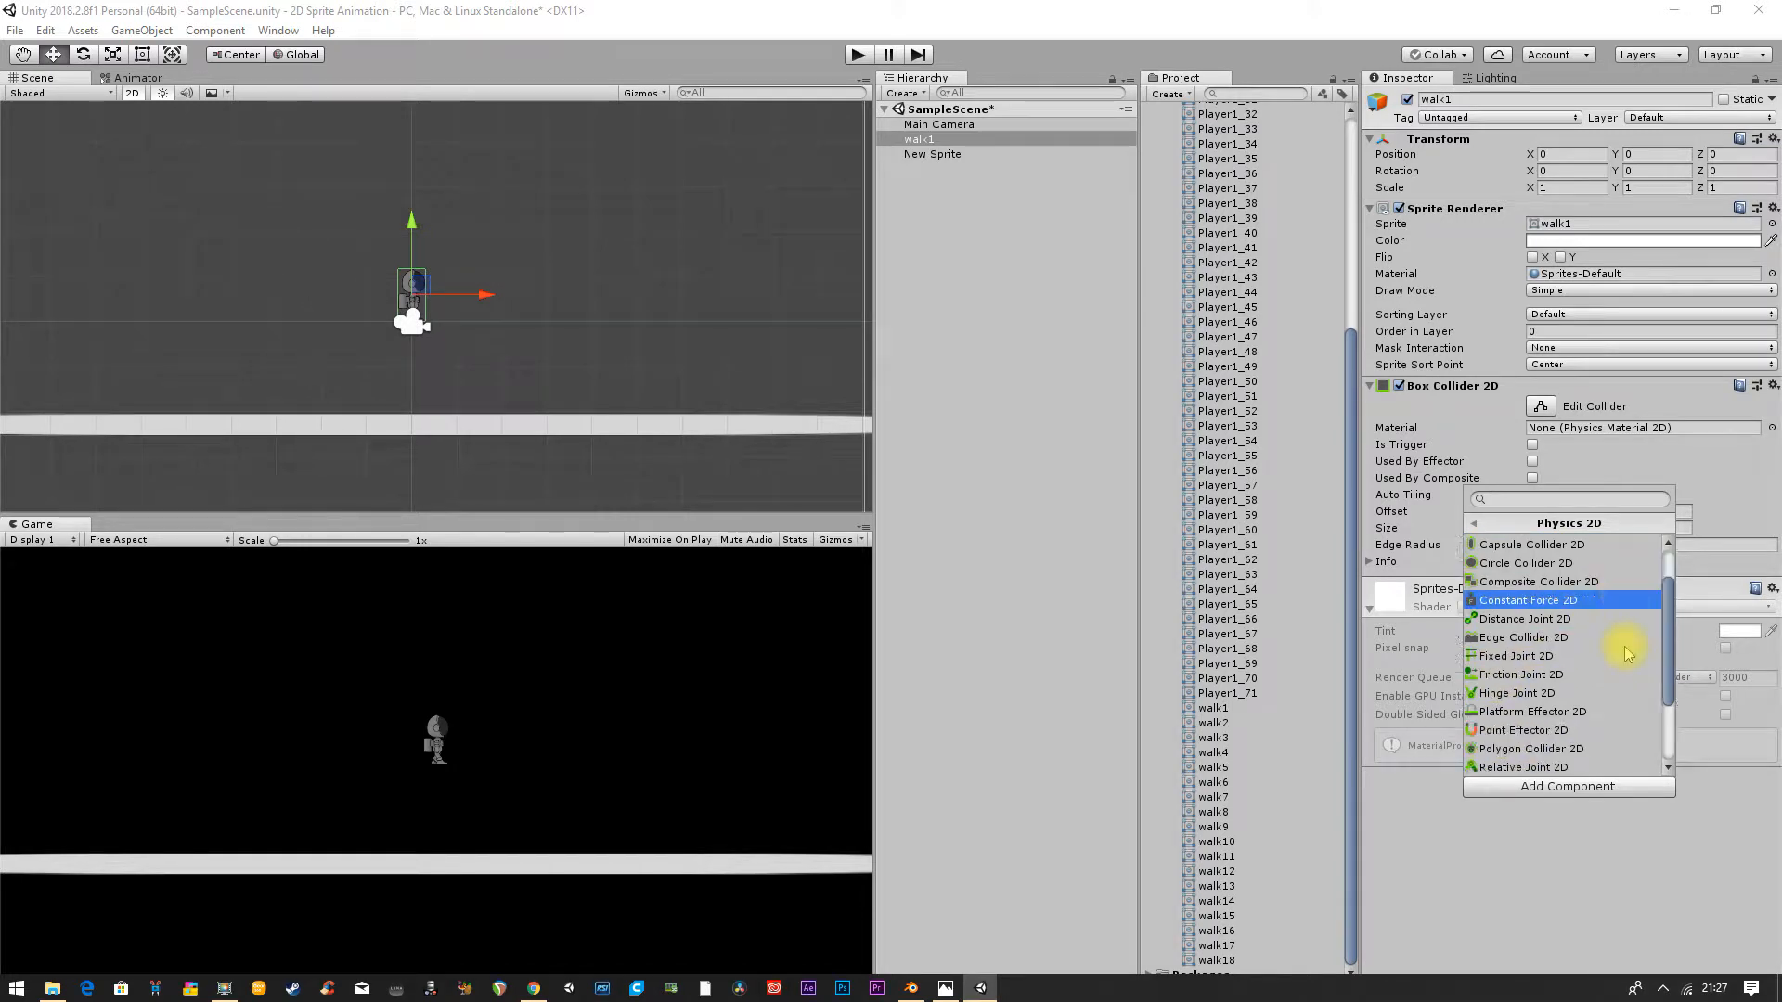
{"action": "scroll", "coordinate": [1626, 653], "scroll_direction": "down", "scroll_amount": 2}
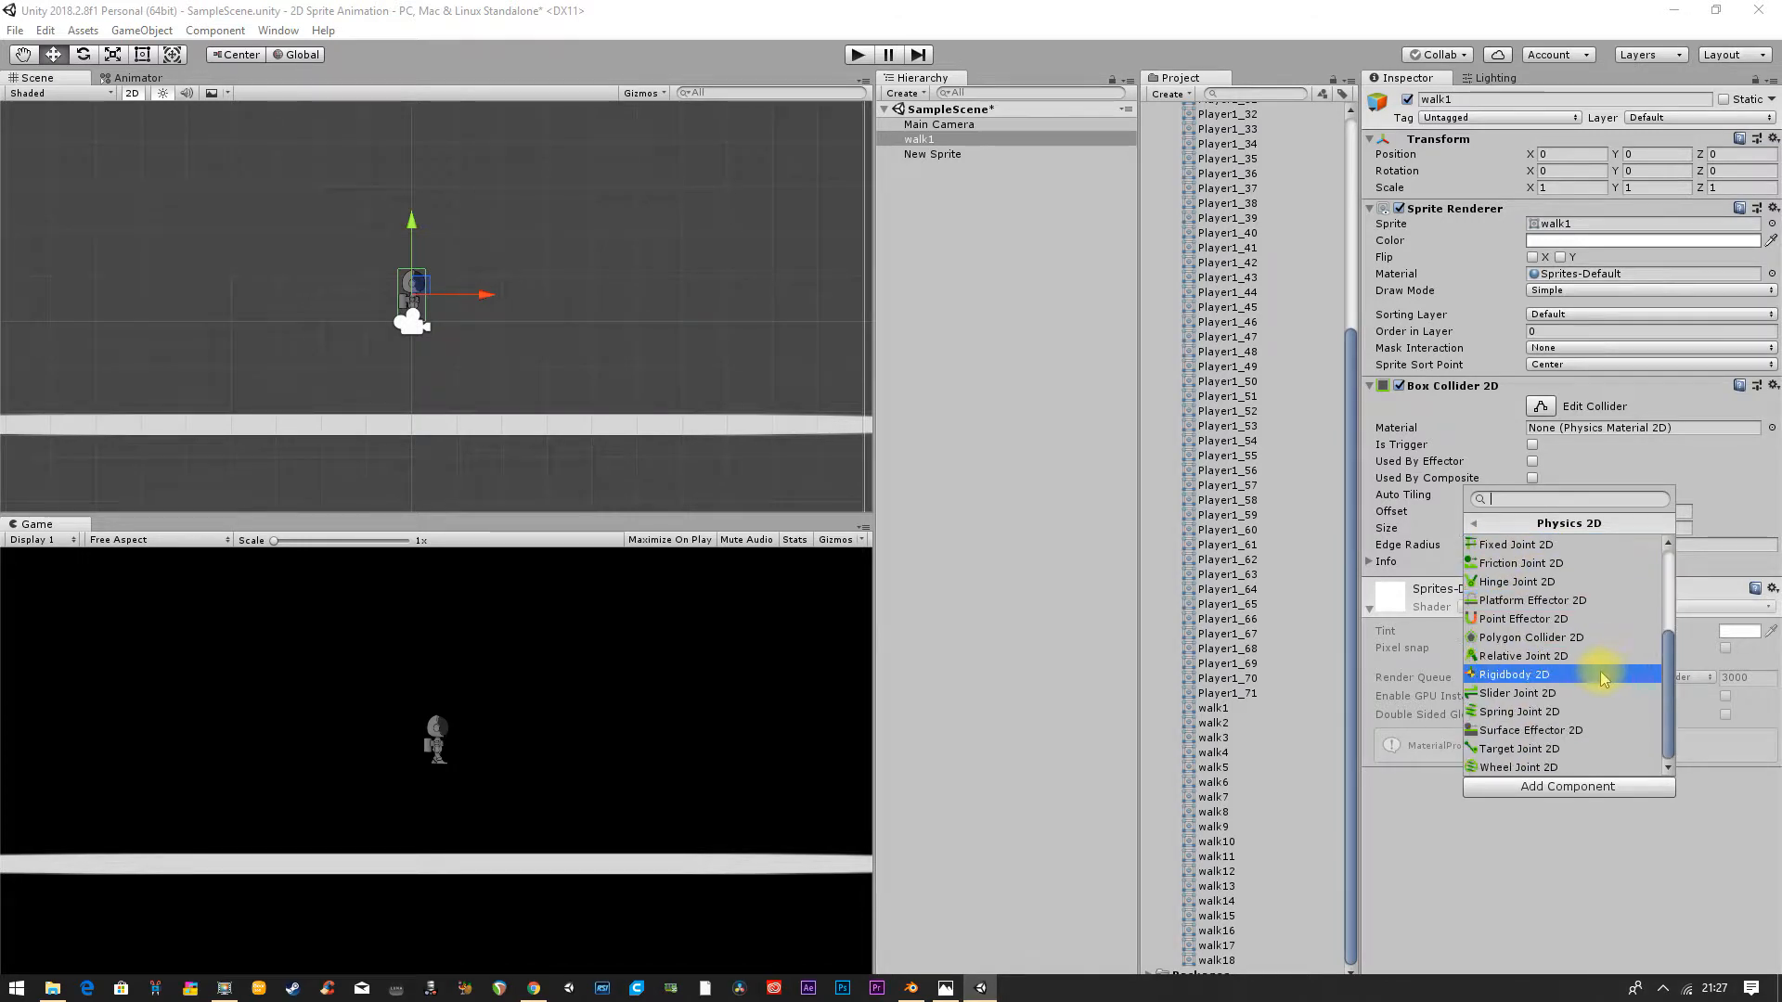
{"action": "left_click", "coordinate": [1511, 676]}
{"action": "scroll", "coordinate": [1569, 742], "scroll_direction": "down", "scroll_amount": 3}
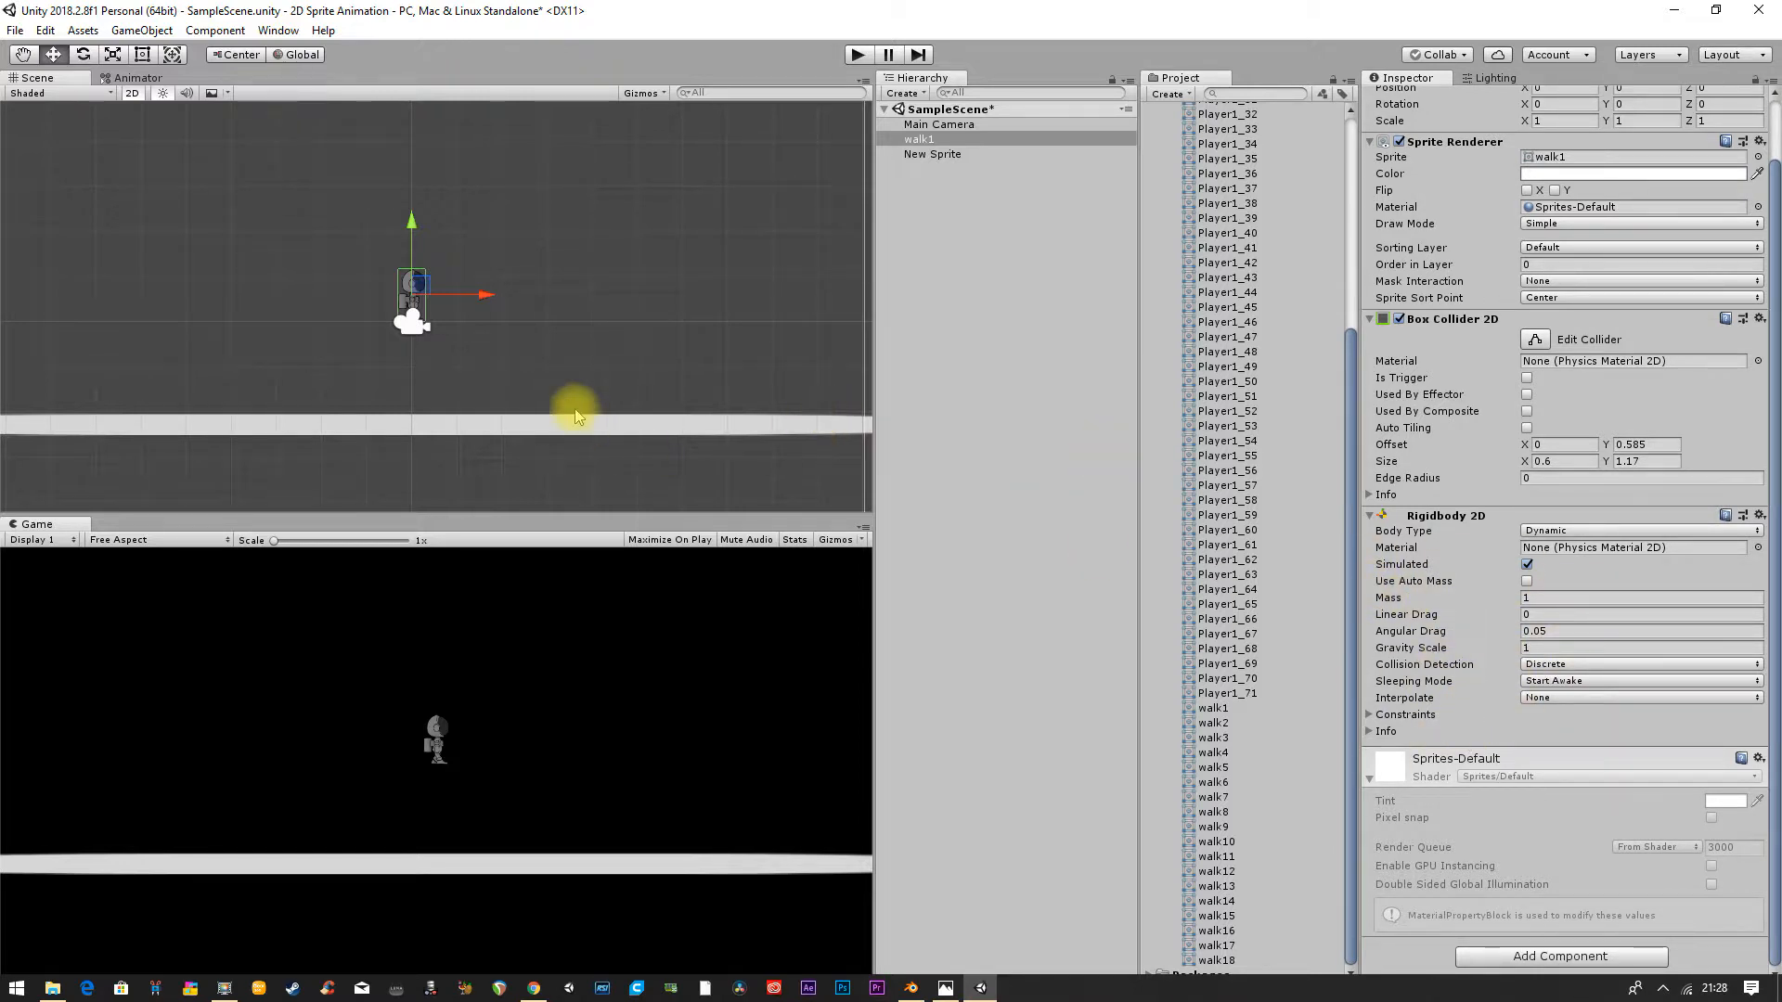
Step: Rename the floor object New Sprite as ground
{"action": "left_click", "coordinate": [914, 154]}
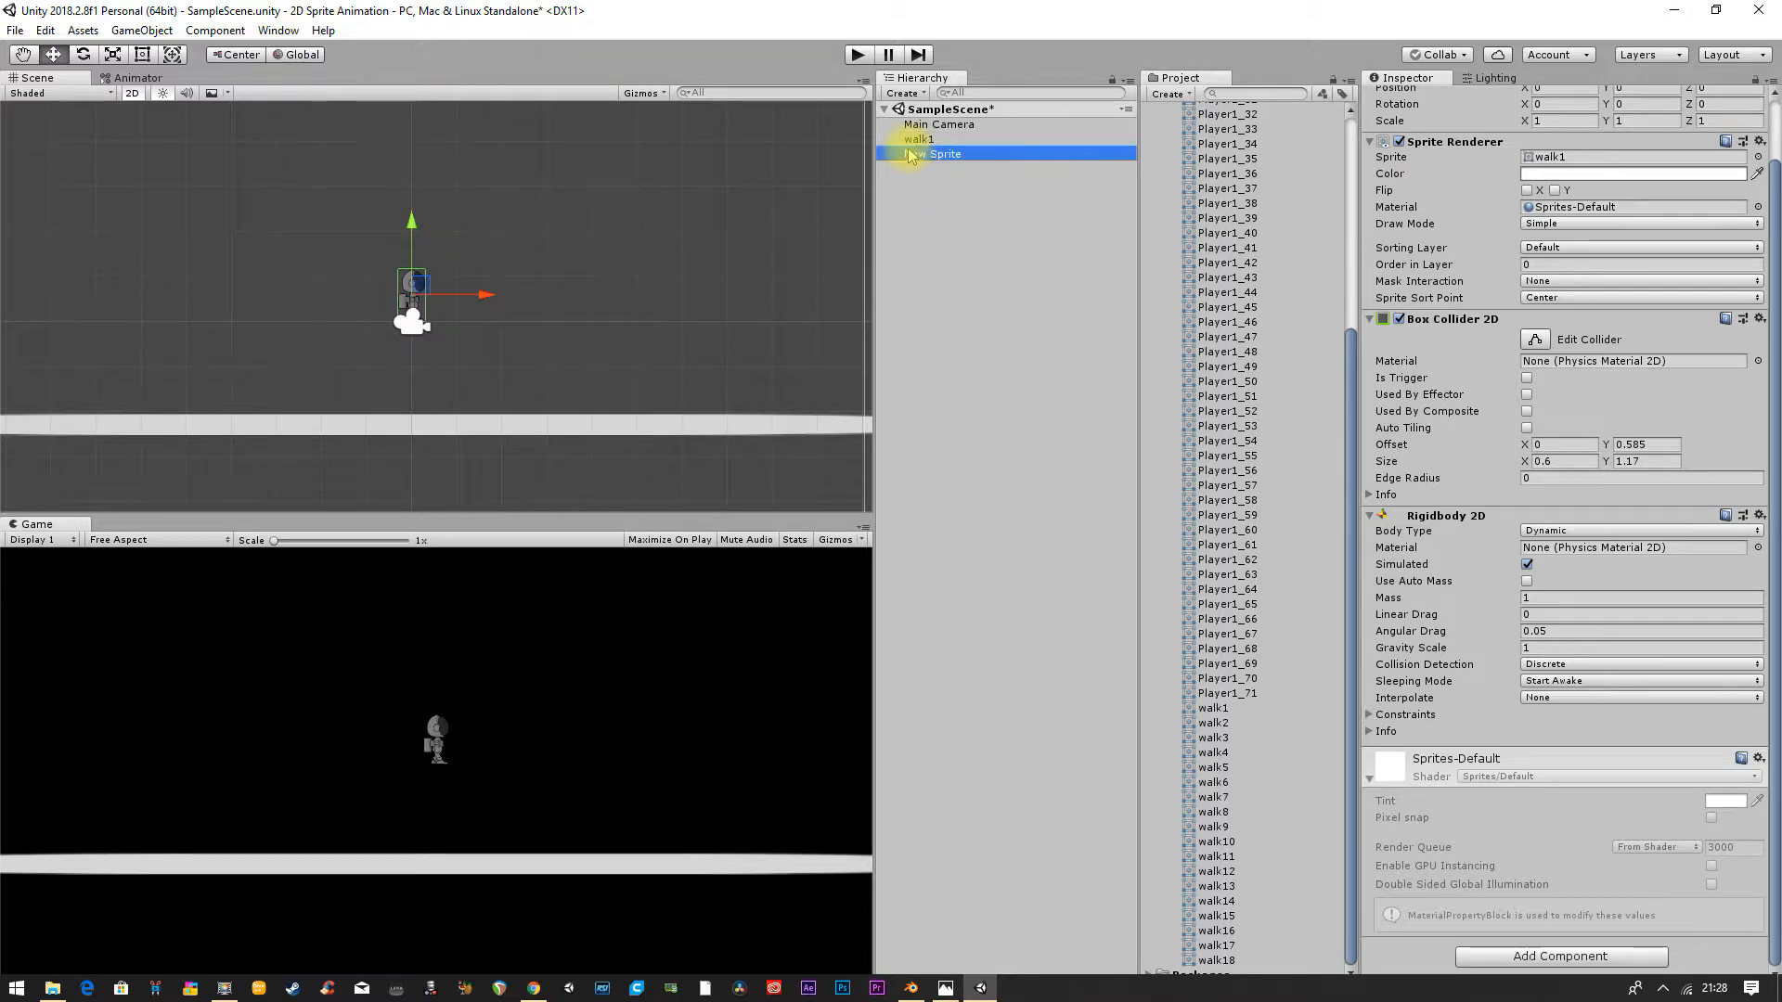
{"action": "left_click", "coordinate": [938, 162]}
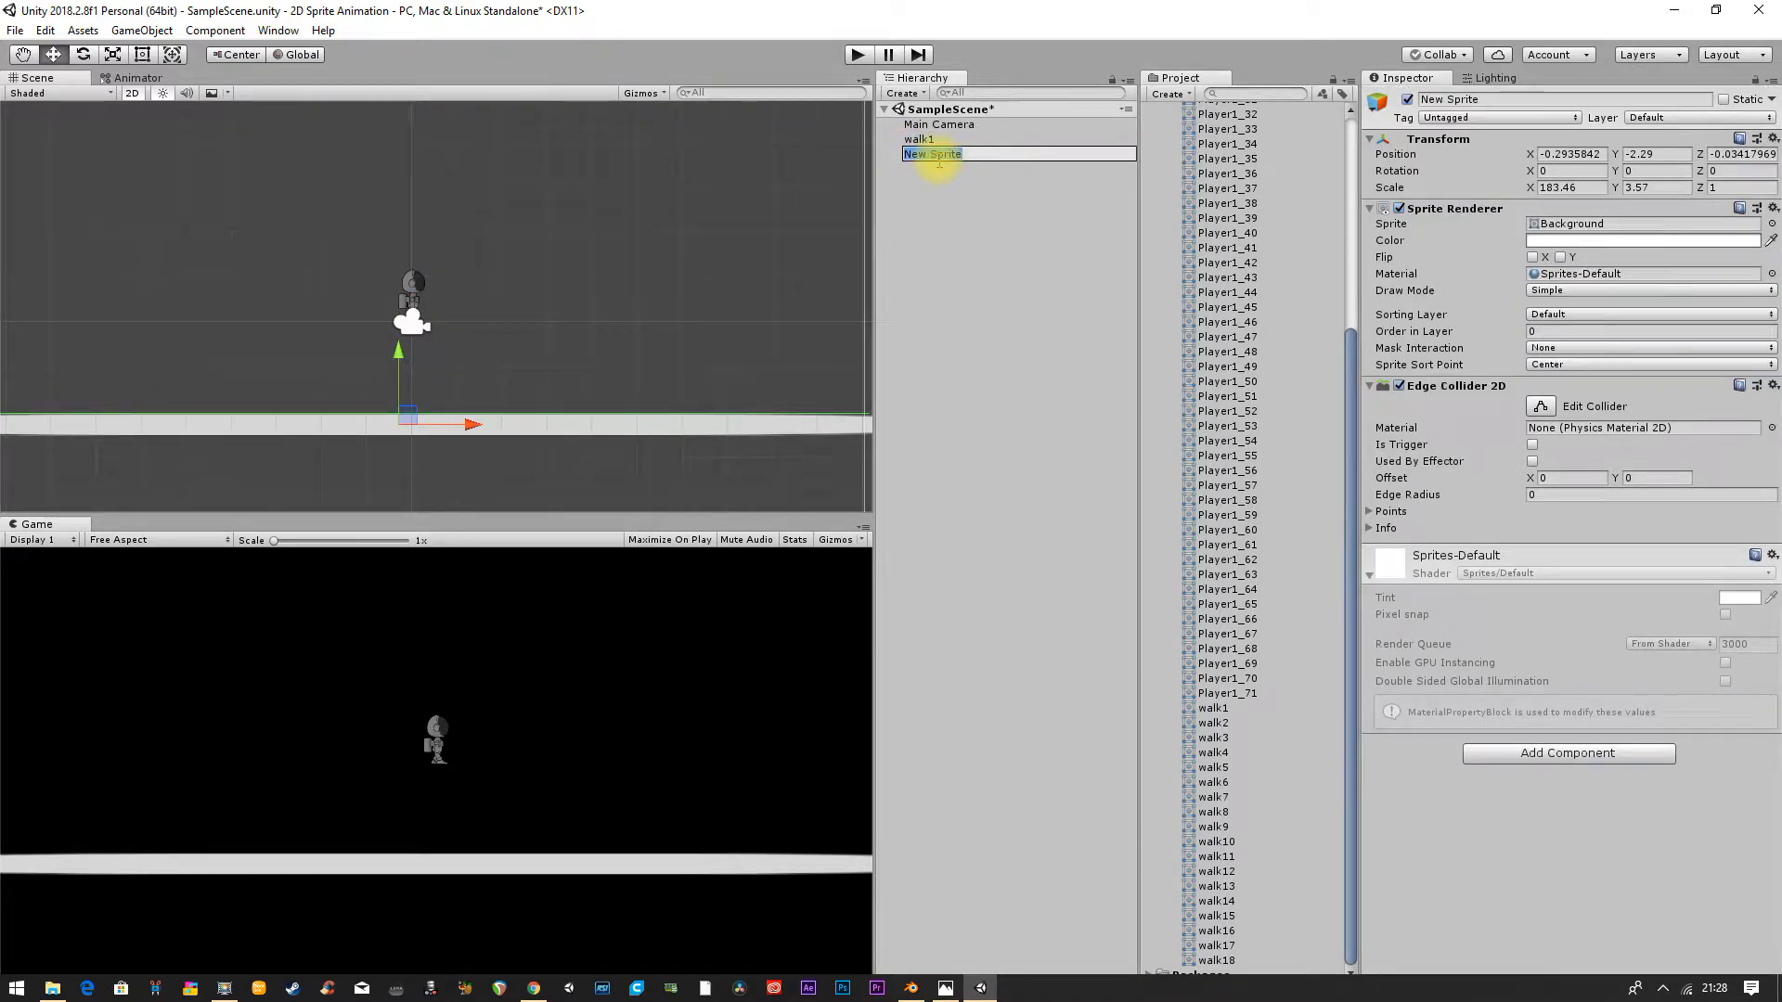
{"action": "type", "text": "ground#"}
{"action": "key", "text": "Return"}
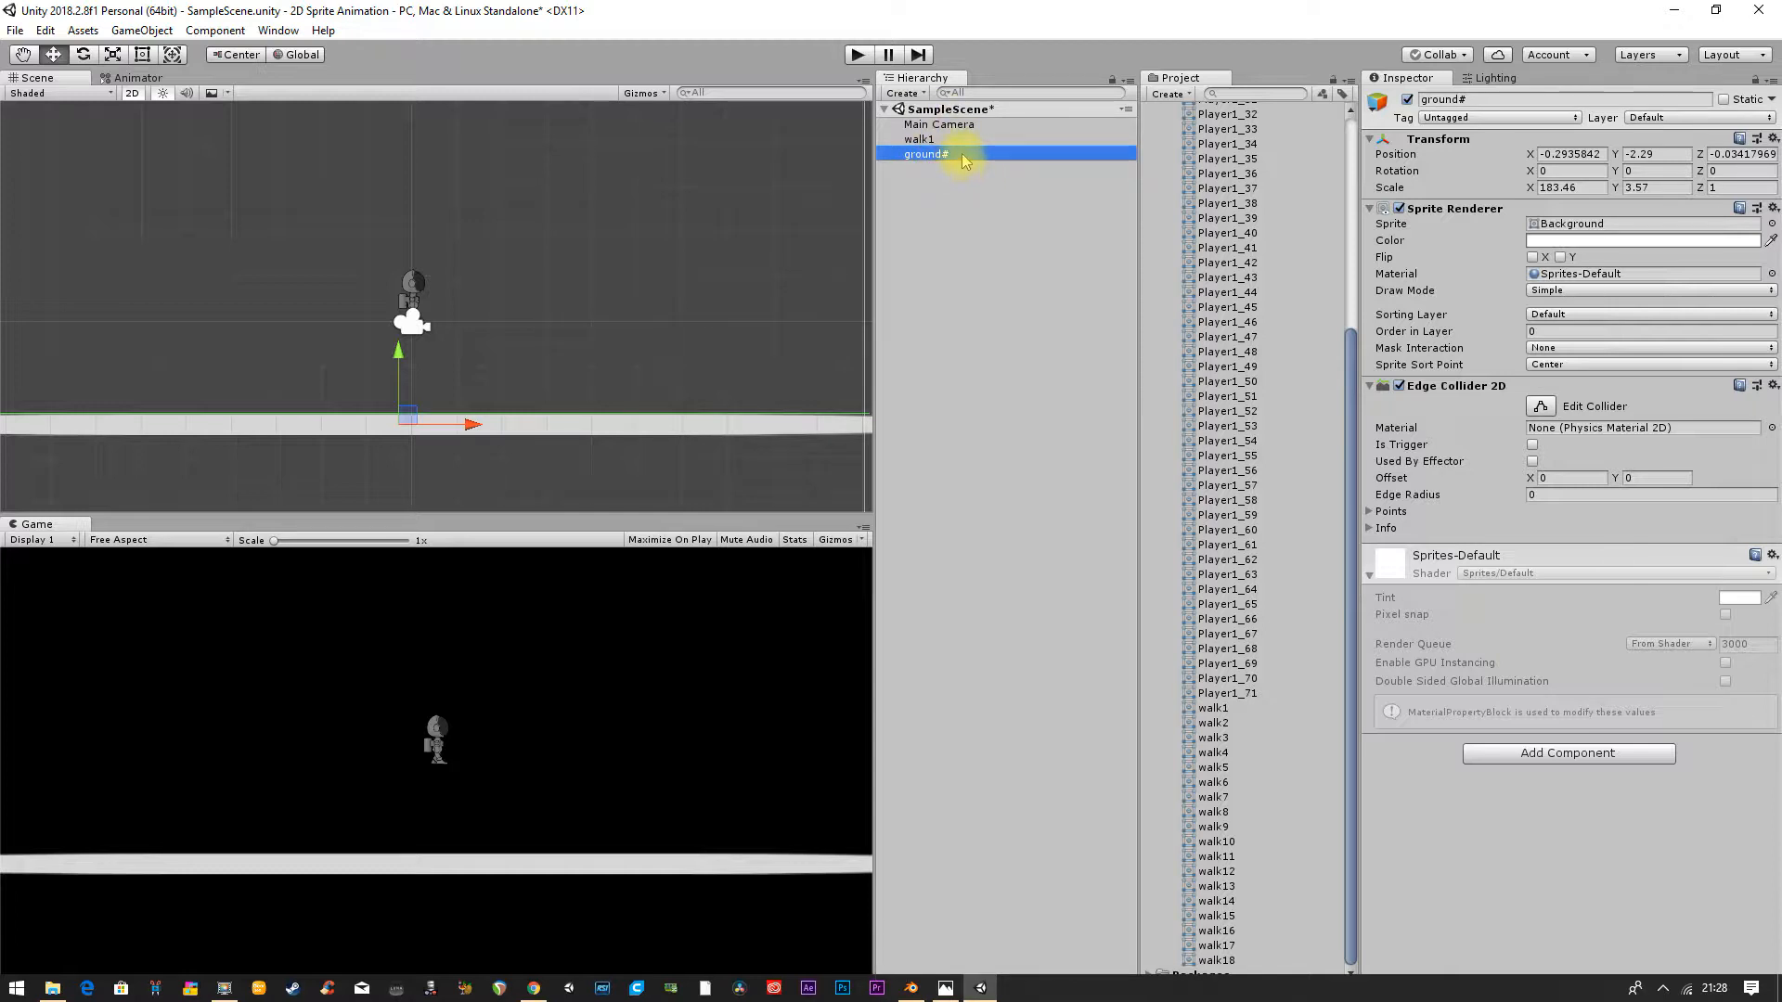
{"action": "left_click", "coordinate": [961, 158]}
{"action": "key", "text": "BackSpace"}
{"action": "key", "text": "Return"}
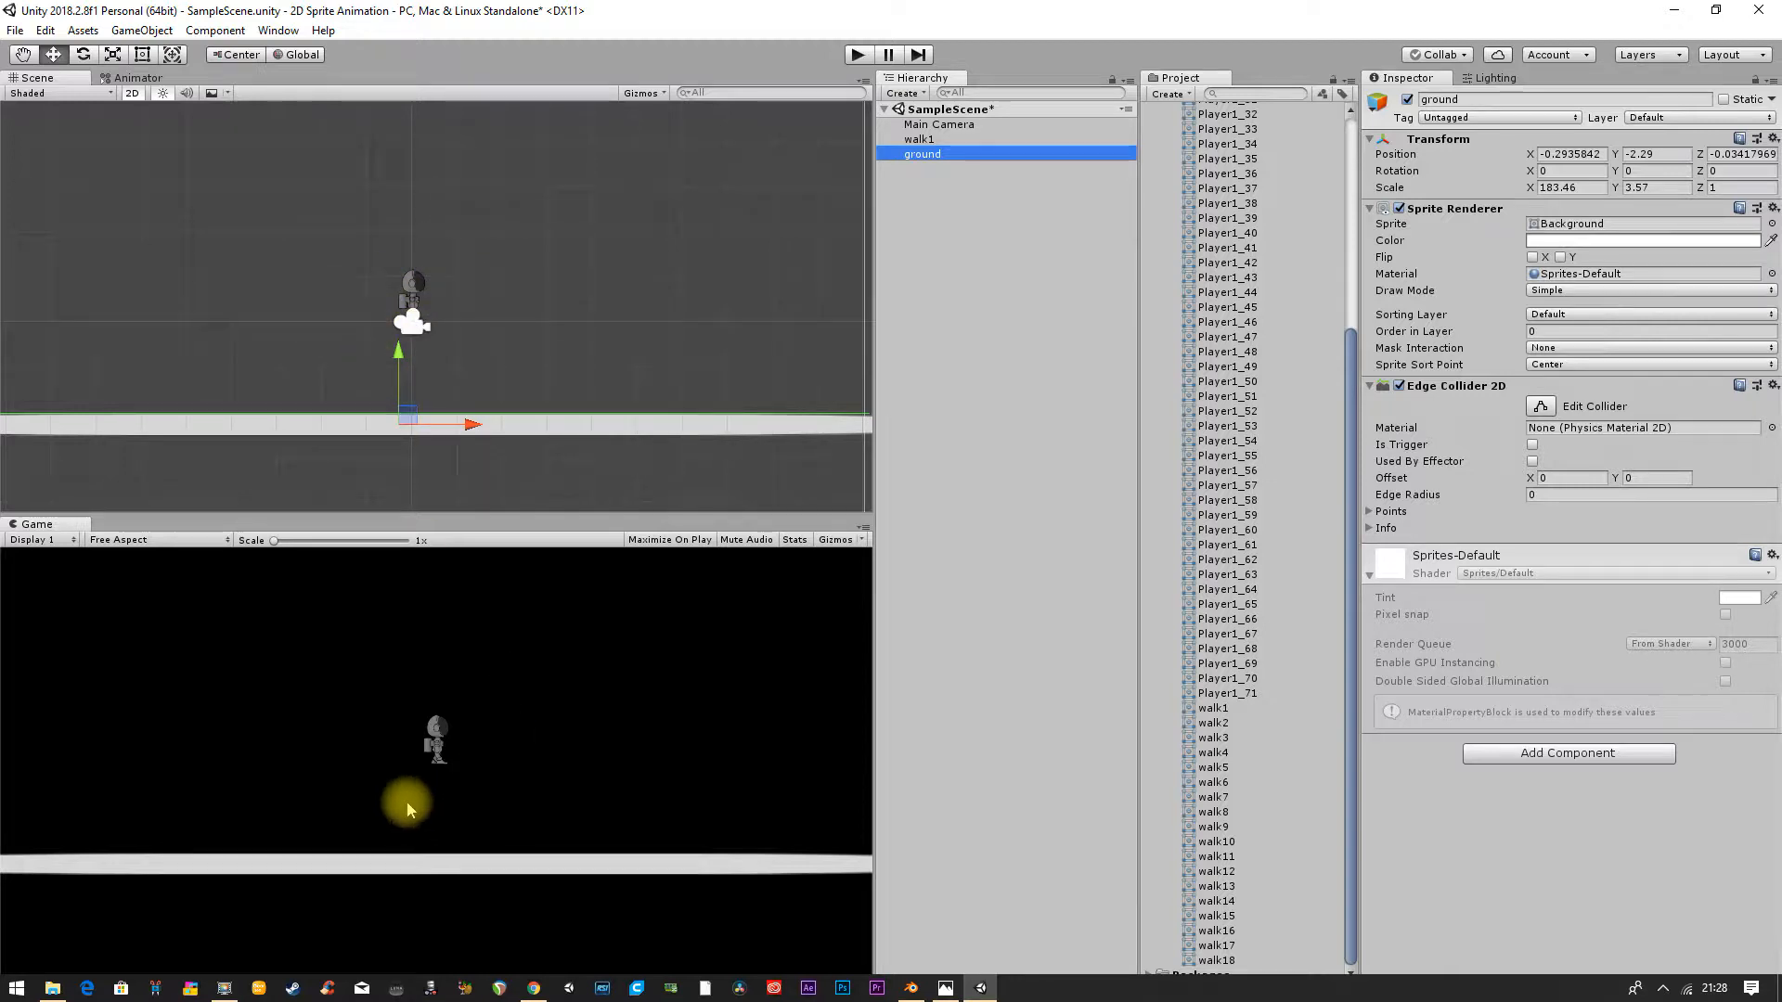
Step: Run the scene to check how walk1 falls onto the ground, and stop play mode
{"action": "left_click", "coordinate": [857, 53]}
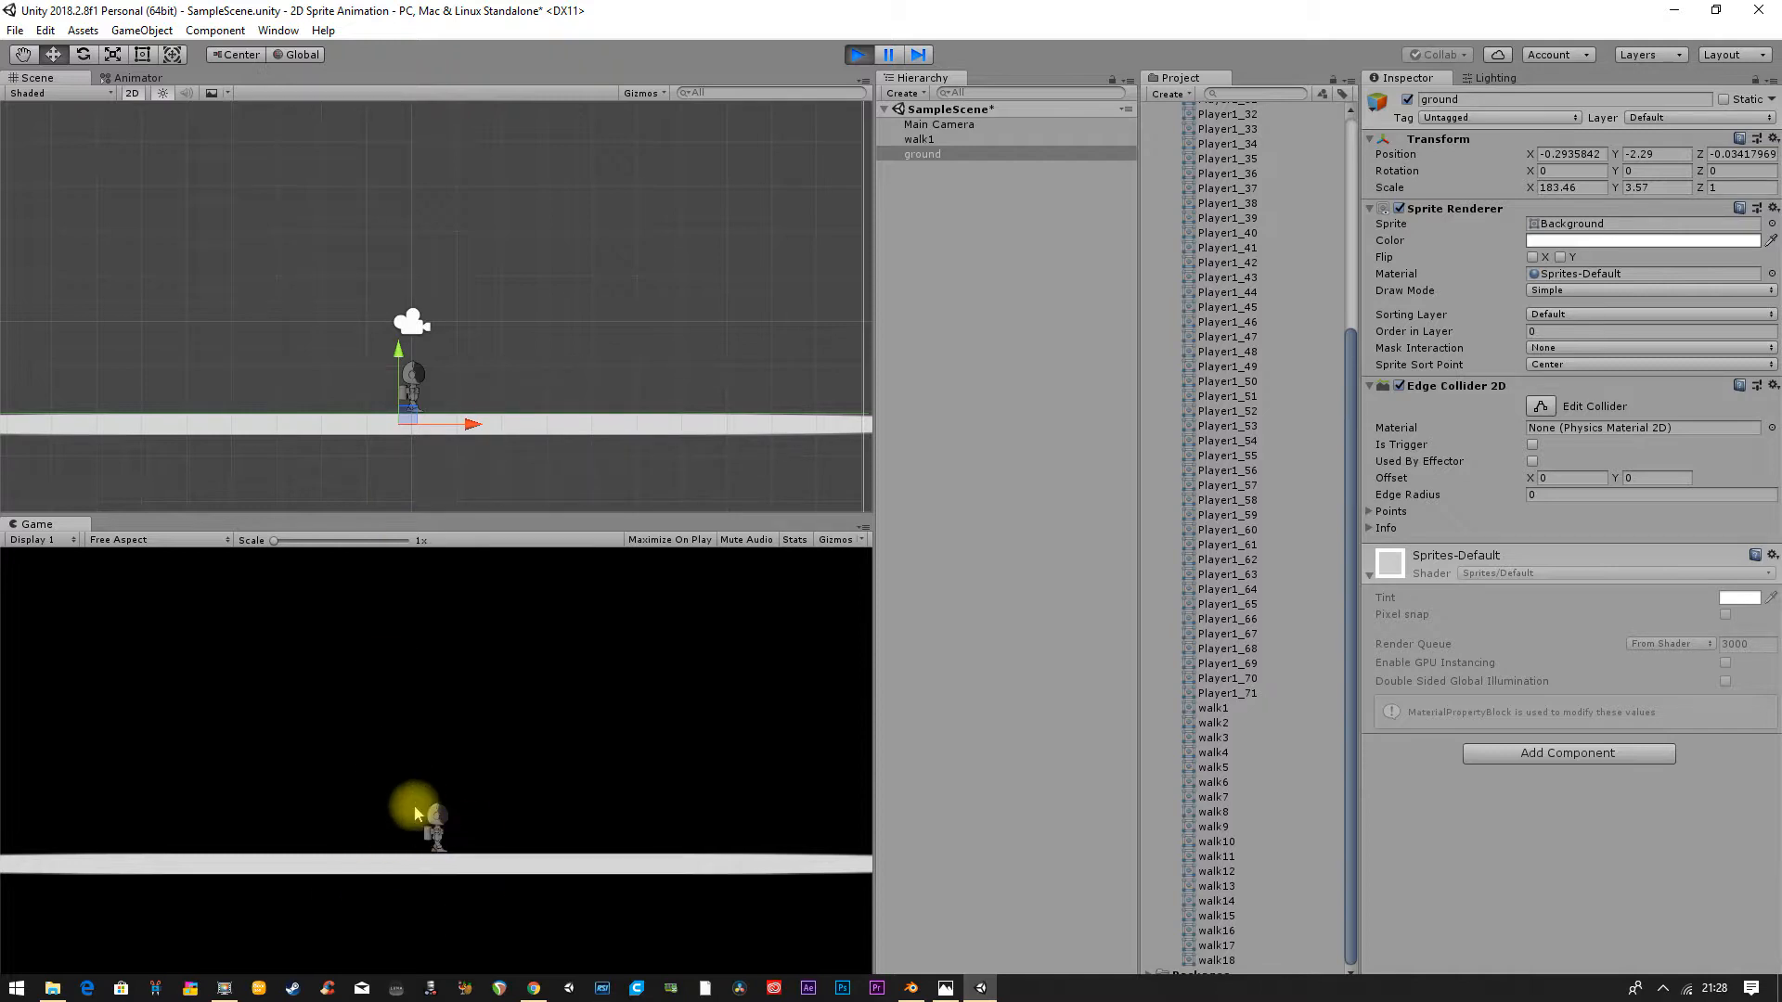
{"action": "left_click", "coordinate": [859, 56]}
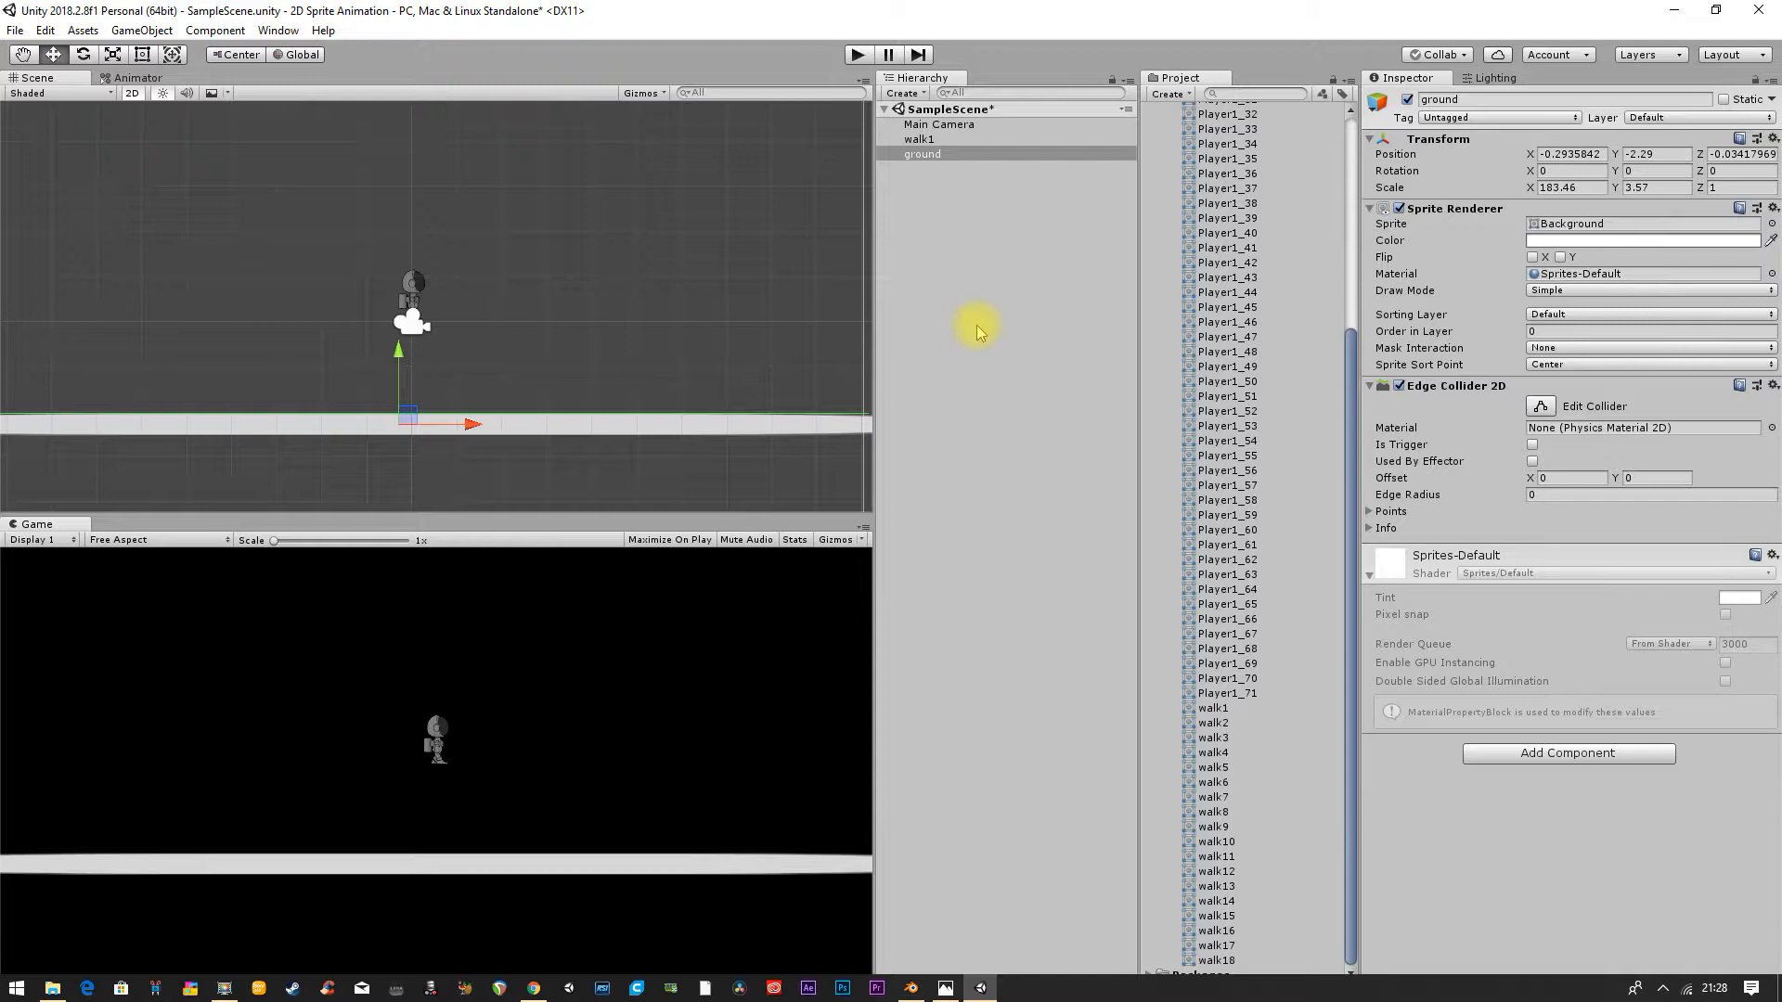
Step: Show the Animator view and open the Animation window with the ground object selected
{"action": "left_click", "coordinate": [141, 80]}
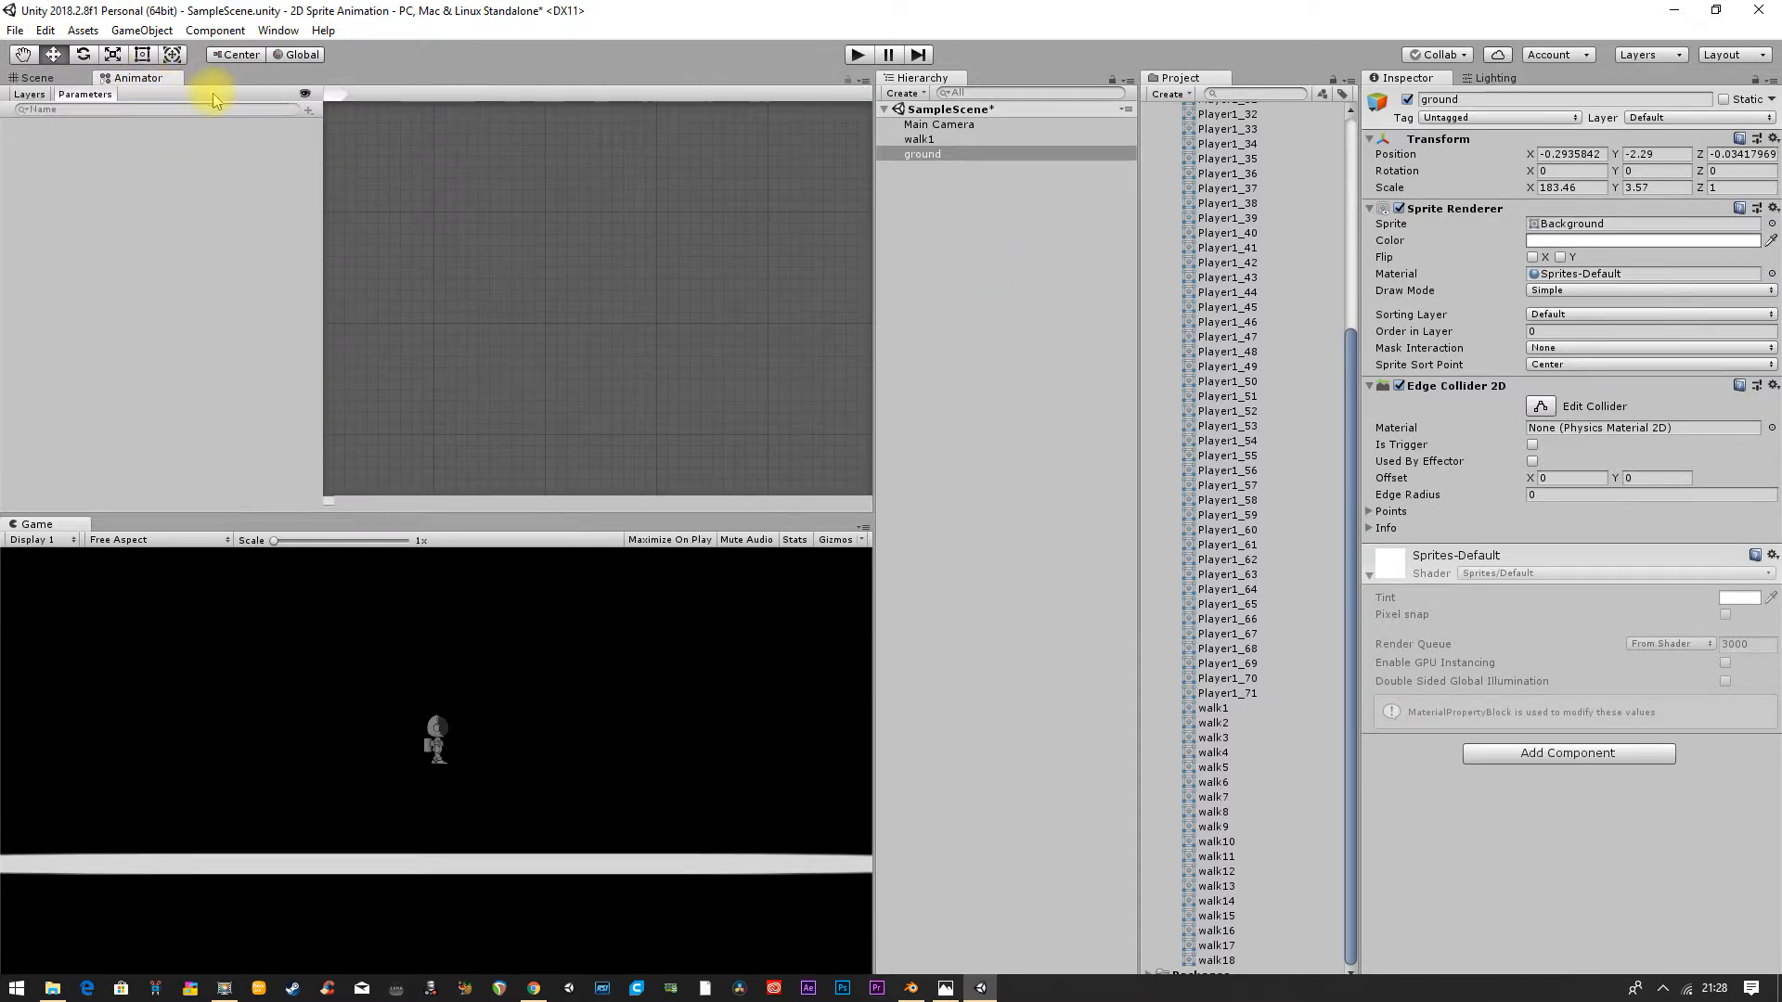
{"action": "left_click", "coordinate": [278, 30]}
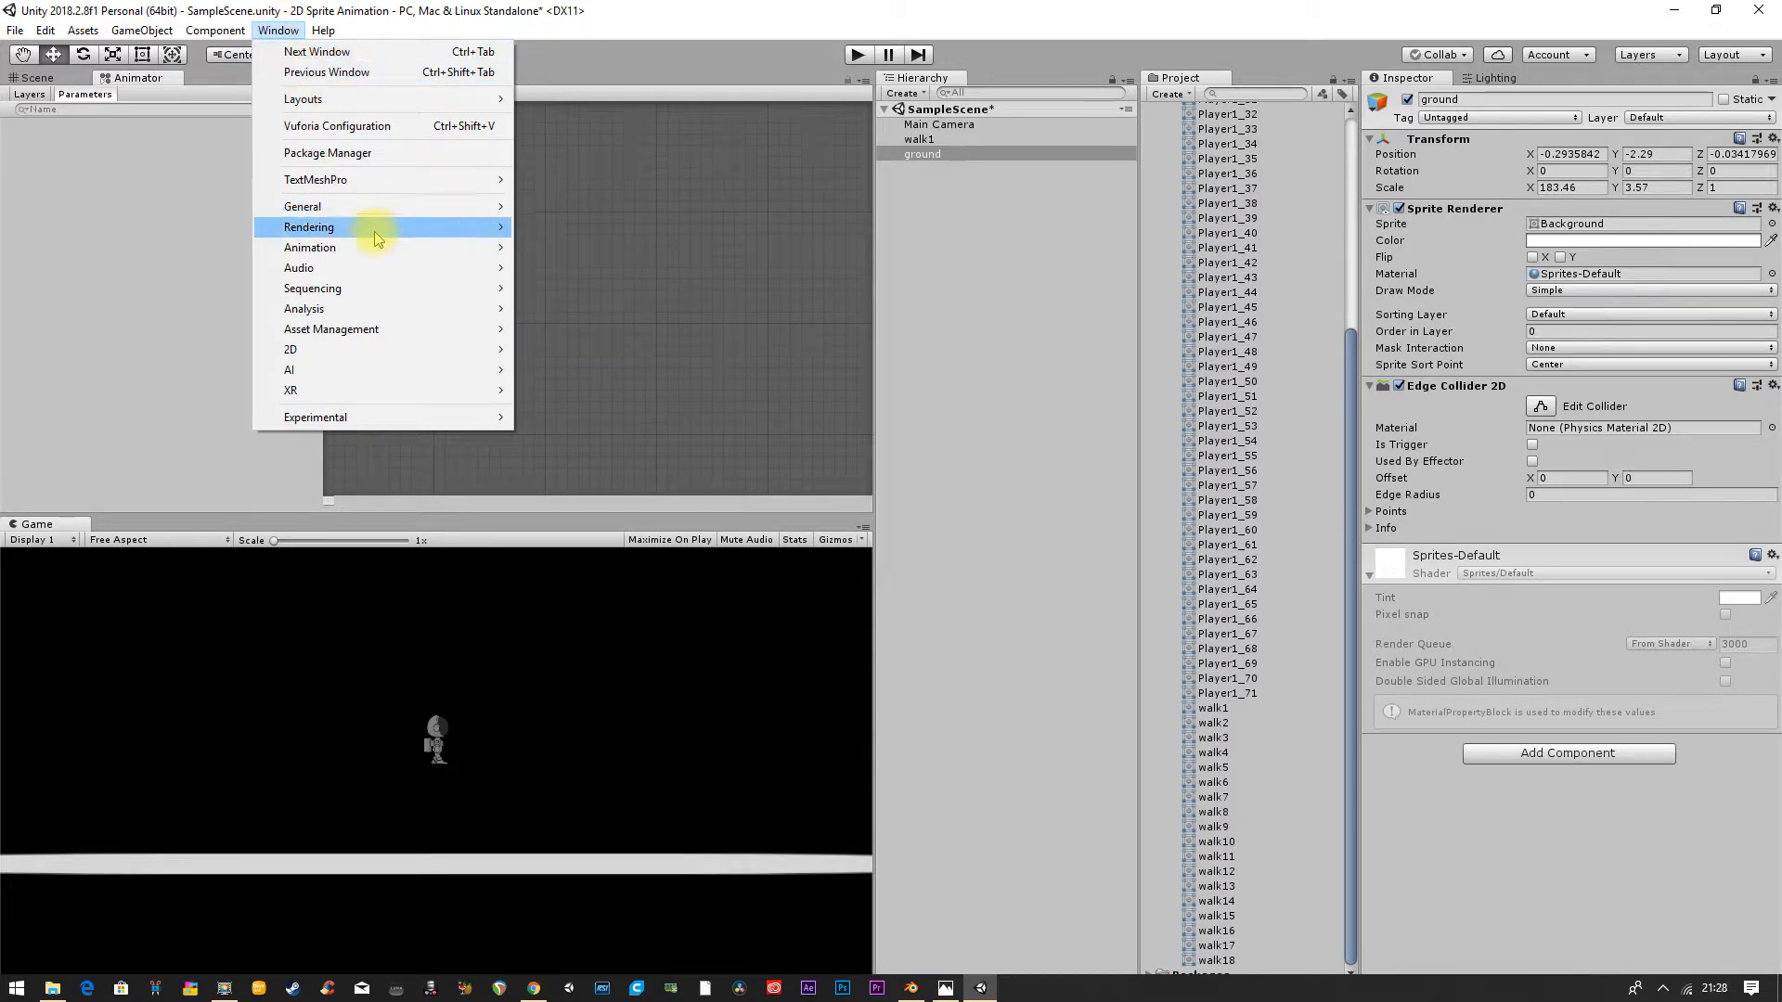
{"action": "mouse_move", "coordinate": [353, 248]}
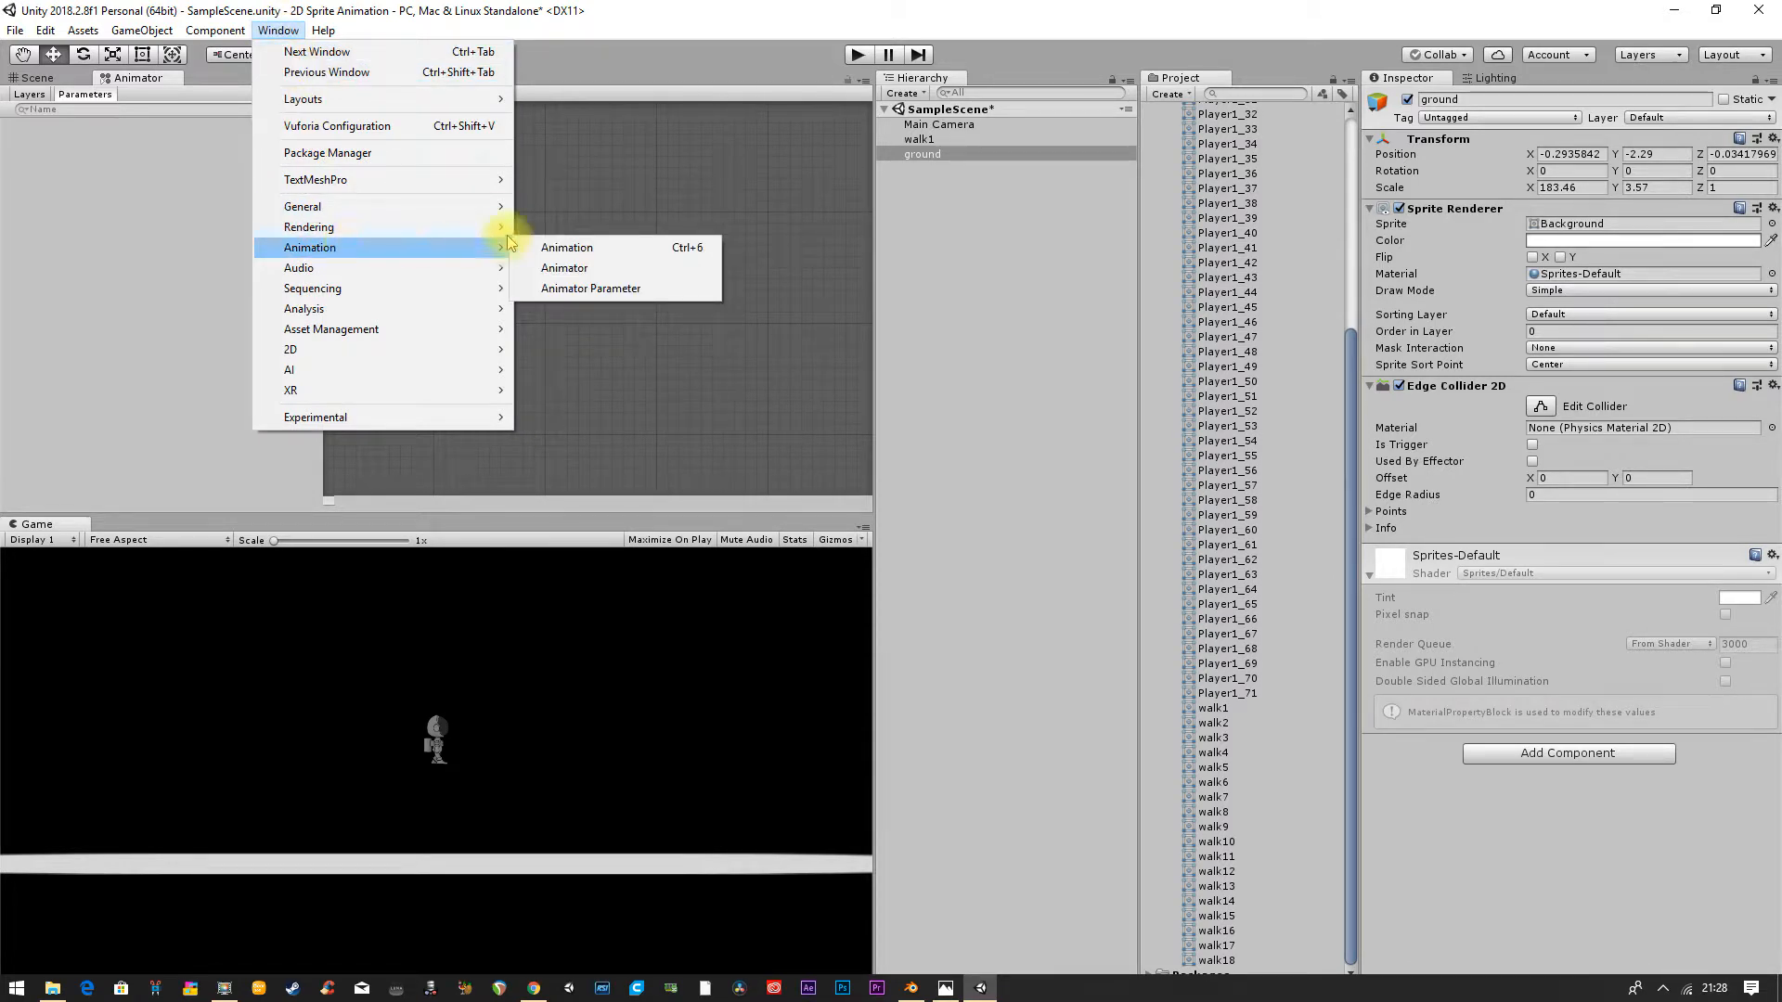
{"action": "left_click", "coordinate": [594, 247]}
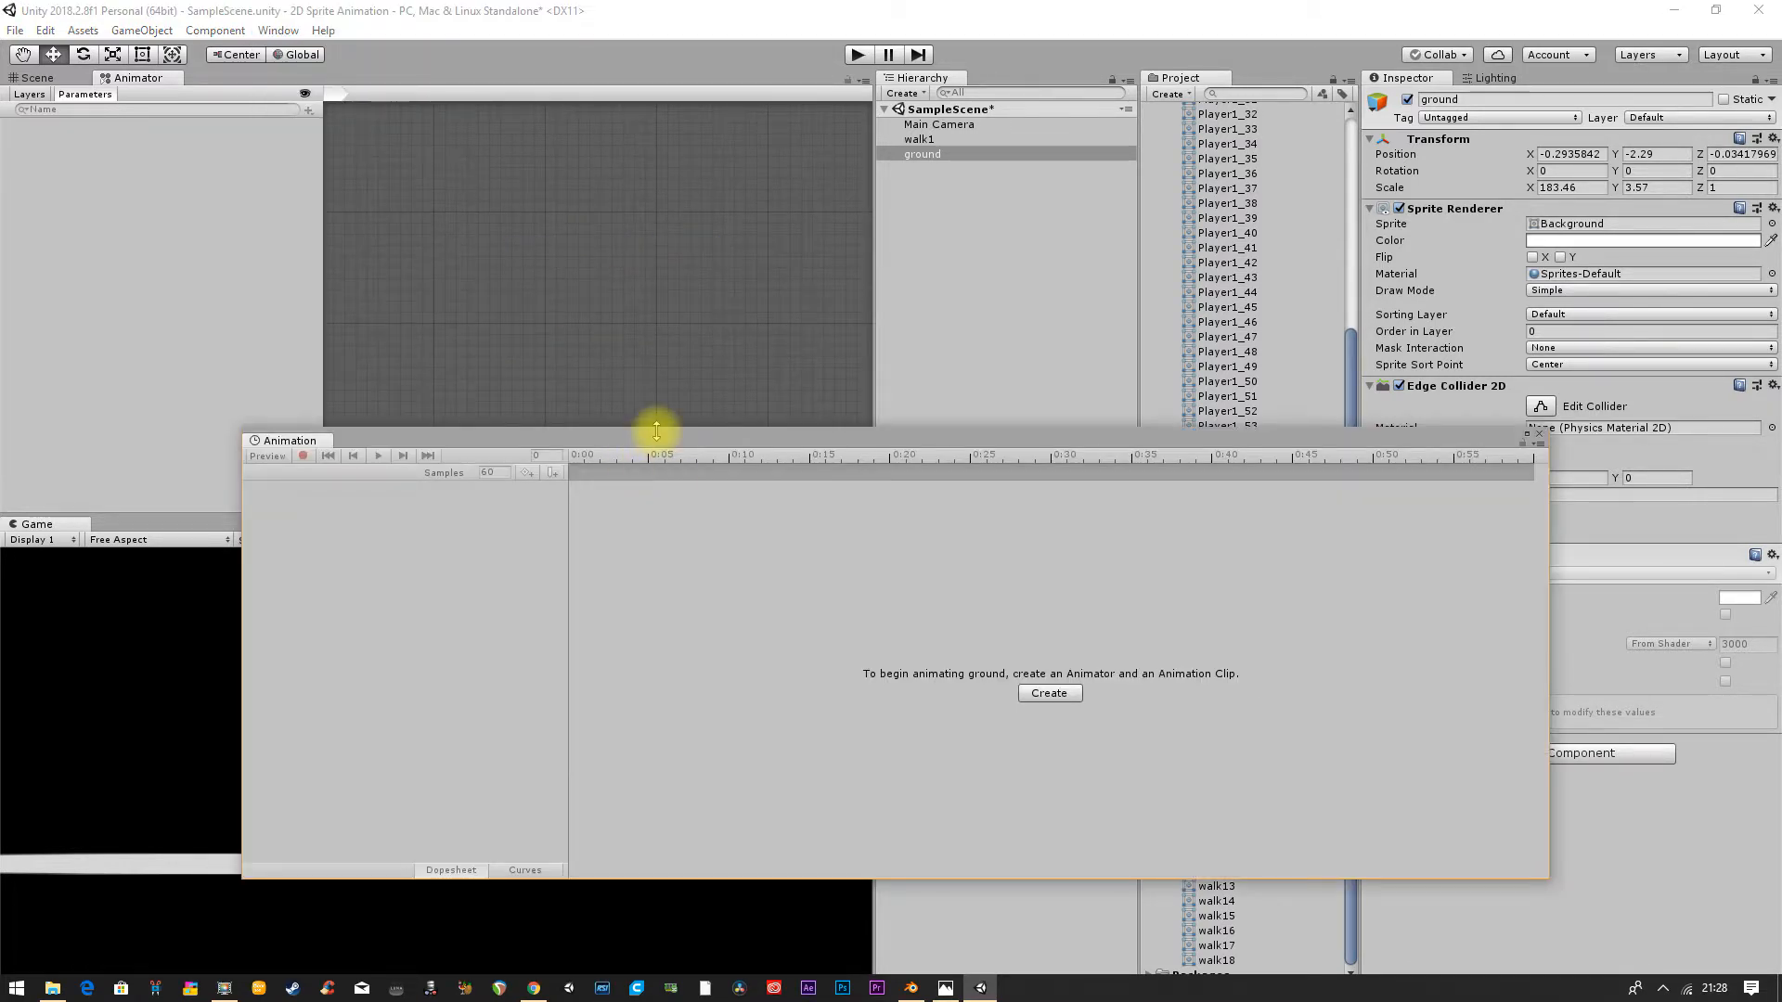
{"action": "left_click_drag", "start_coordinate": [658, 447], "coordinate": [587, 337]}
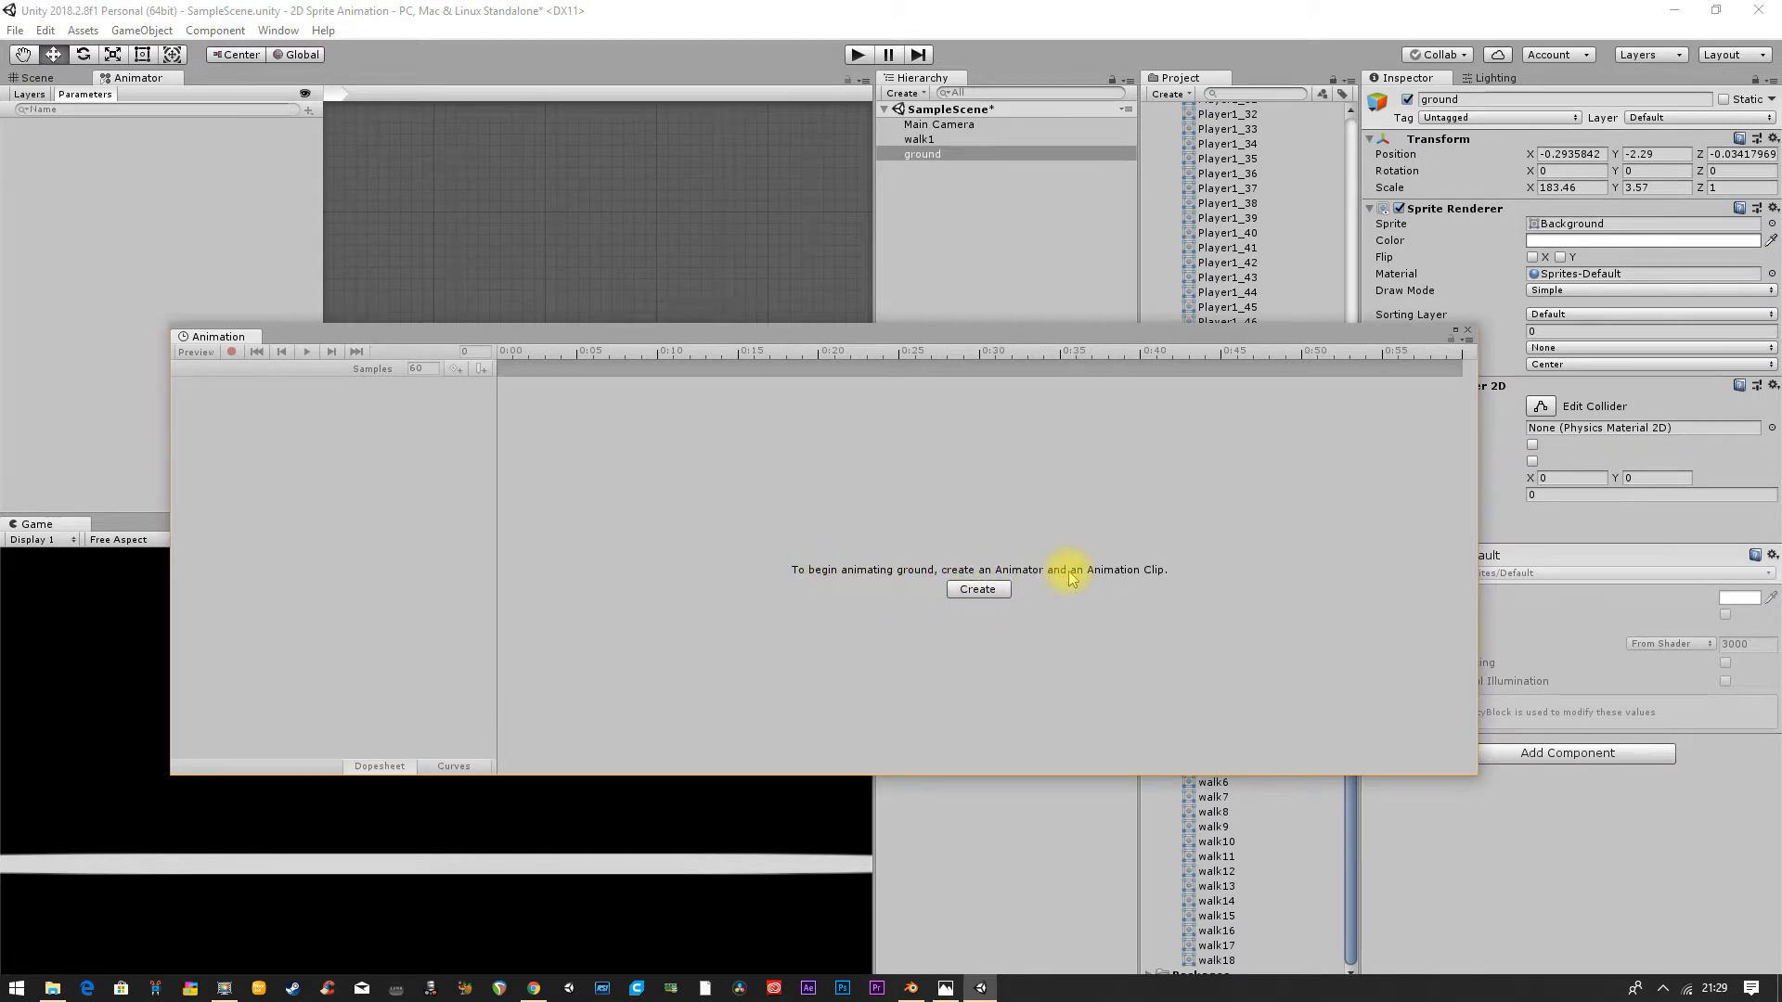
Step: Create an animation clip for ground, saving it over SpacemanWalk.anim in the animations folder
{"action": "left_click", "coordinate": [966, 599]}
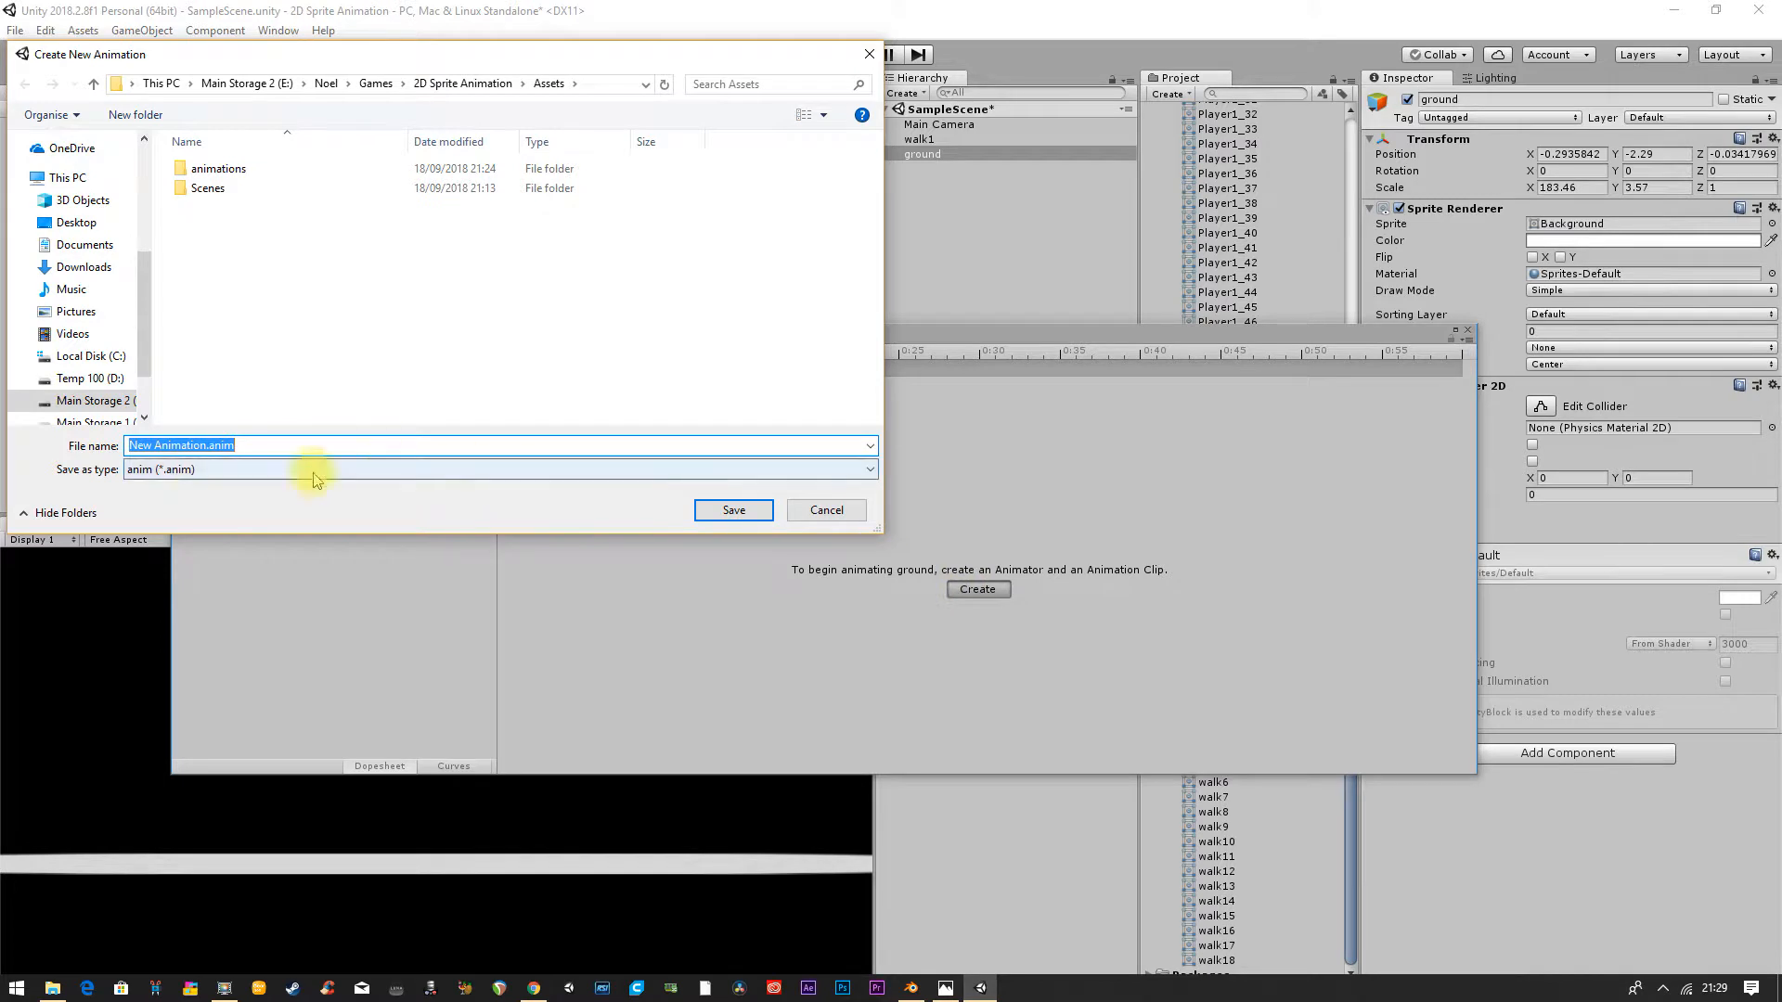
{"action": "double_click", "coordinate": [223, 171]}
{"action": "left_click", "coordinate": [226, 177]}
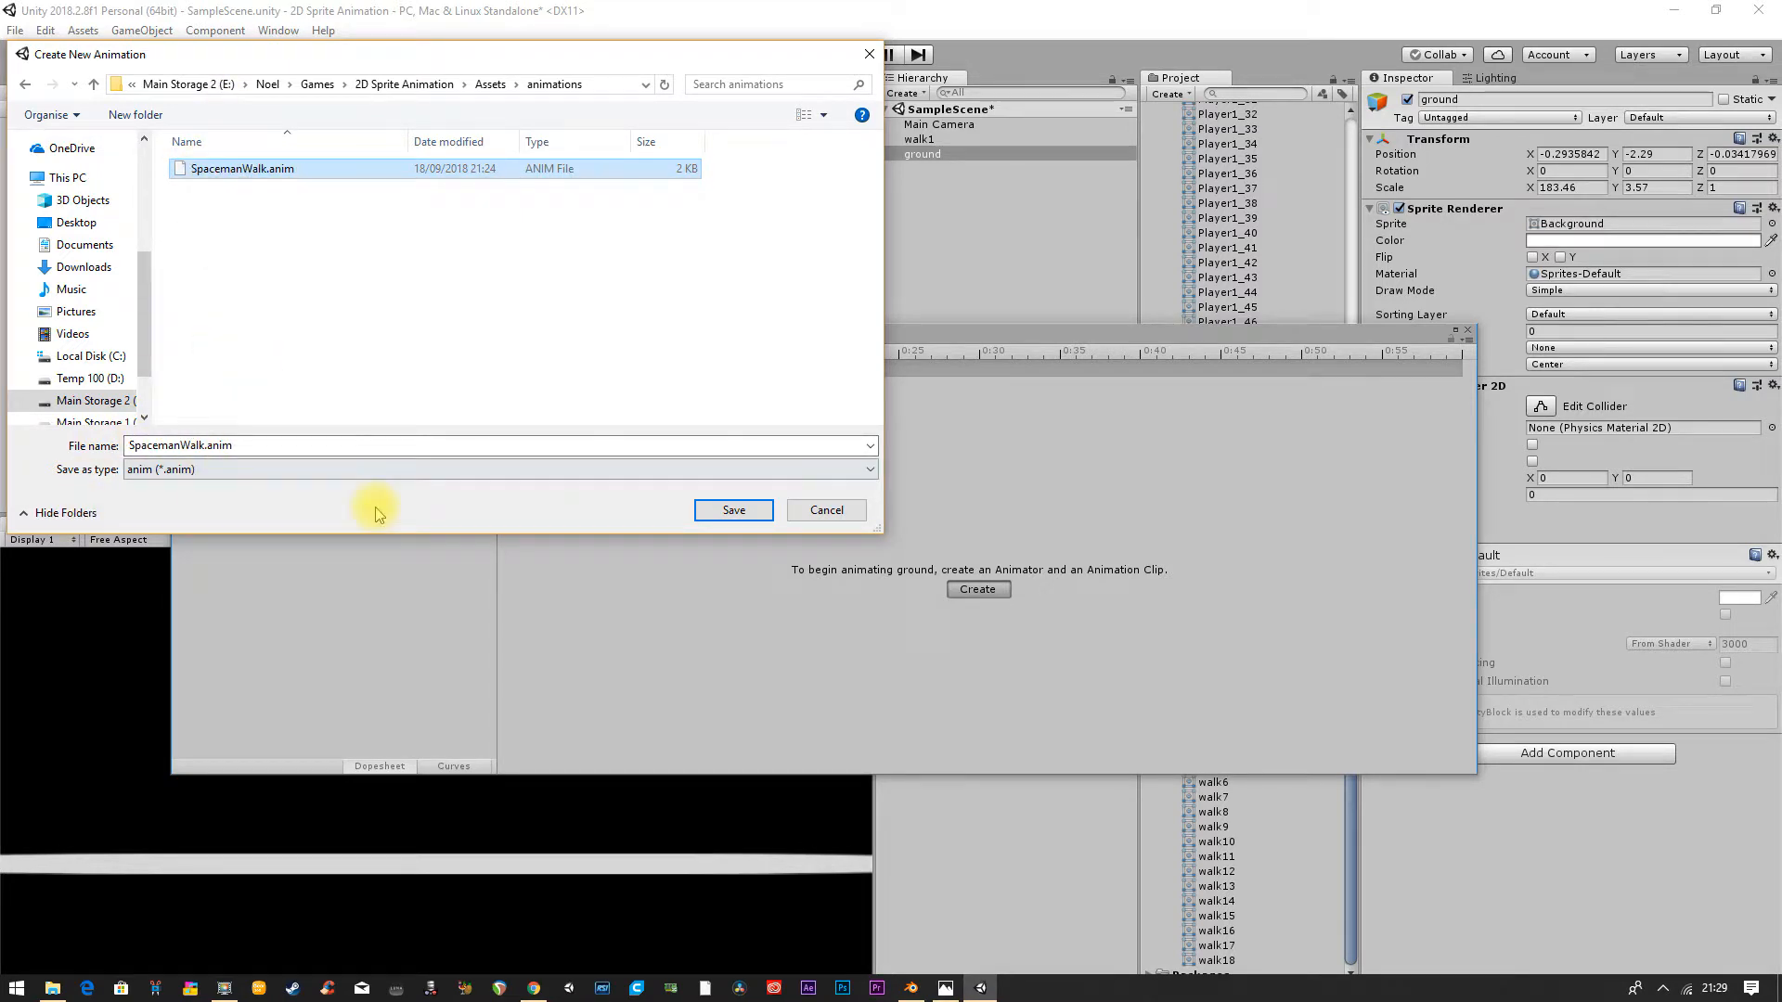
{"action": "left_click", "coordinate": [752, 506]}
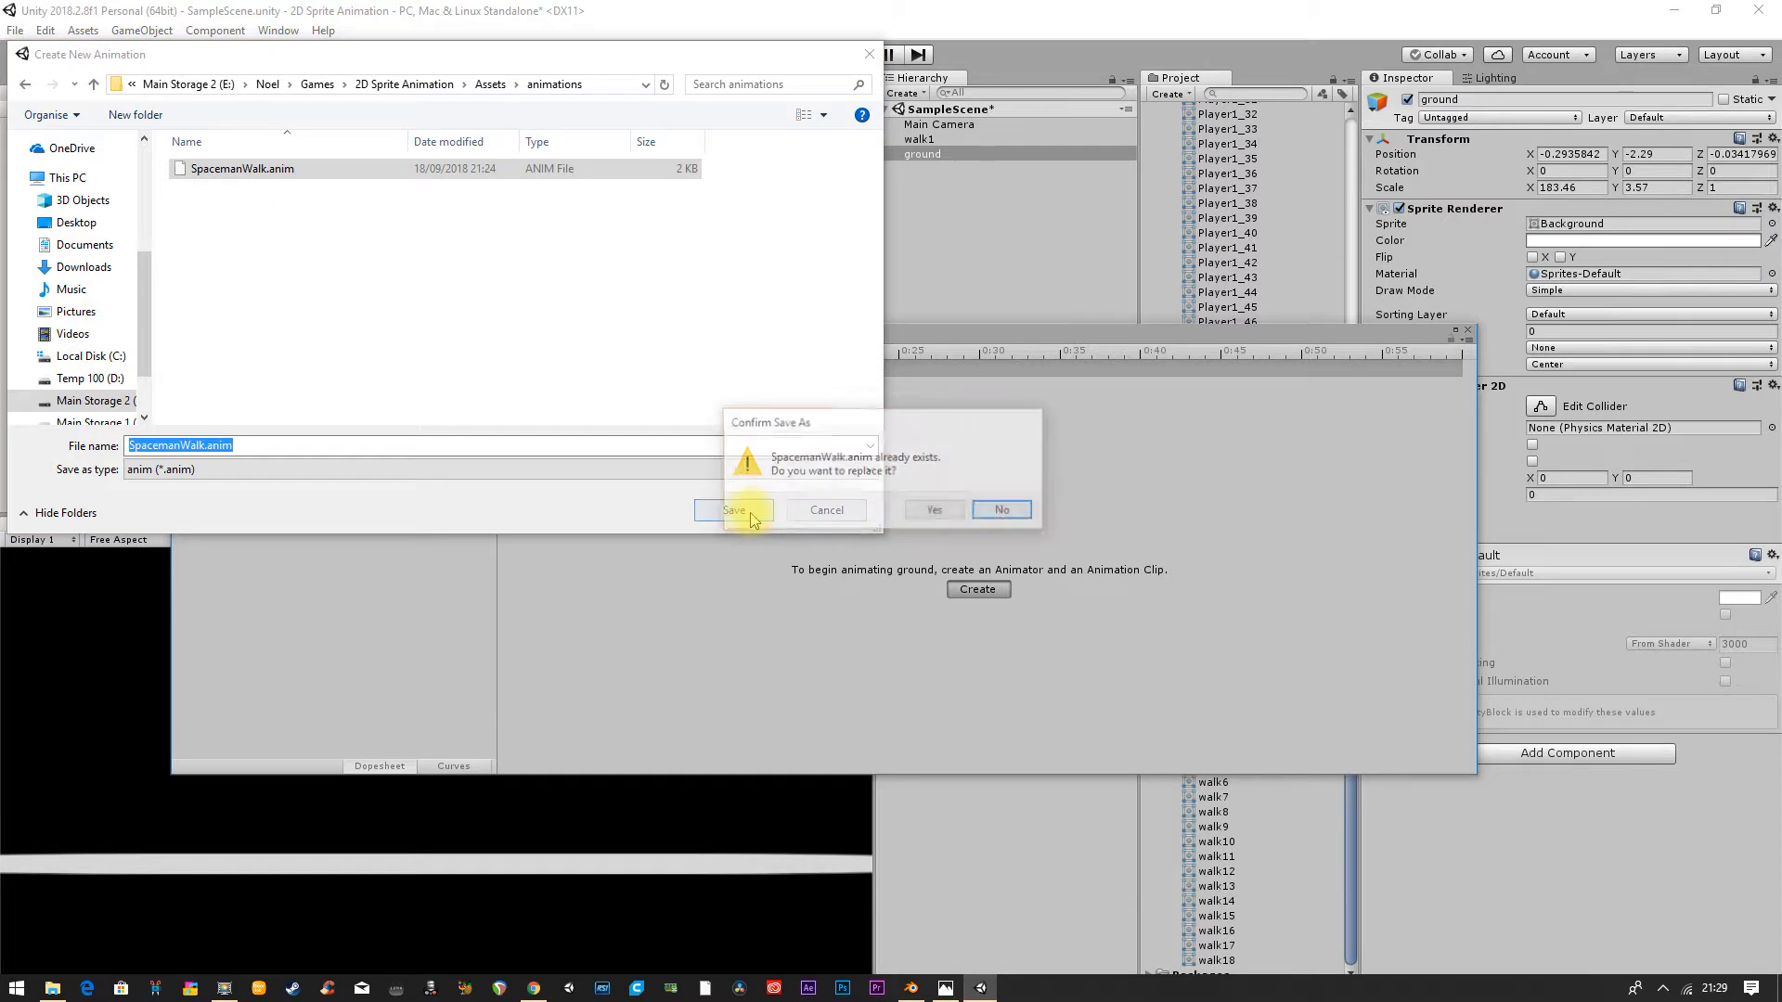
{"action": "left_click", "coordinate": [947, 512]}
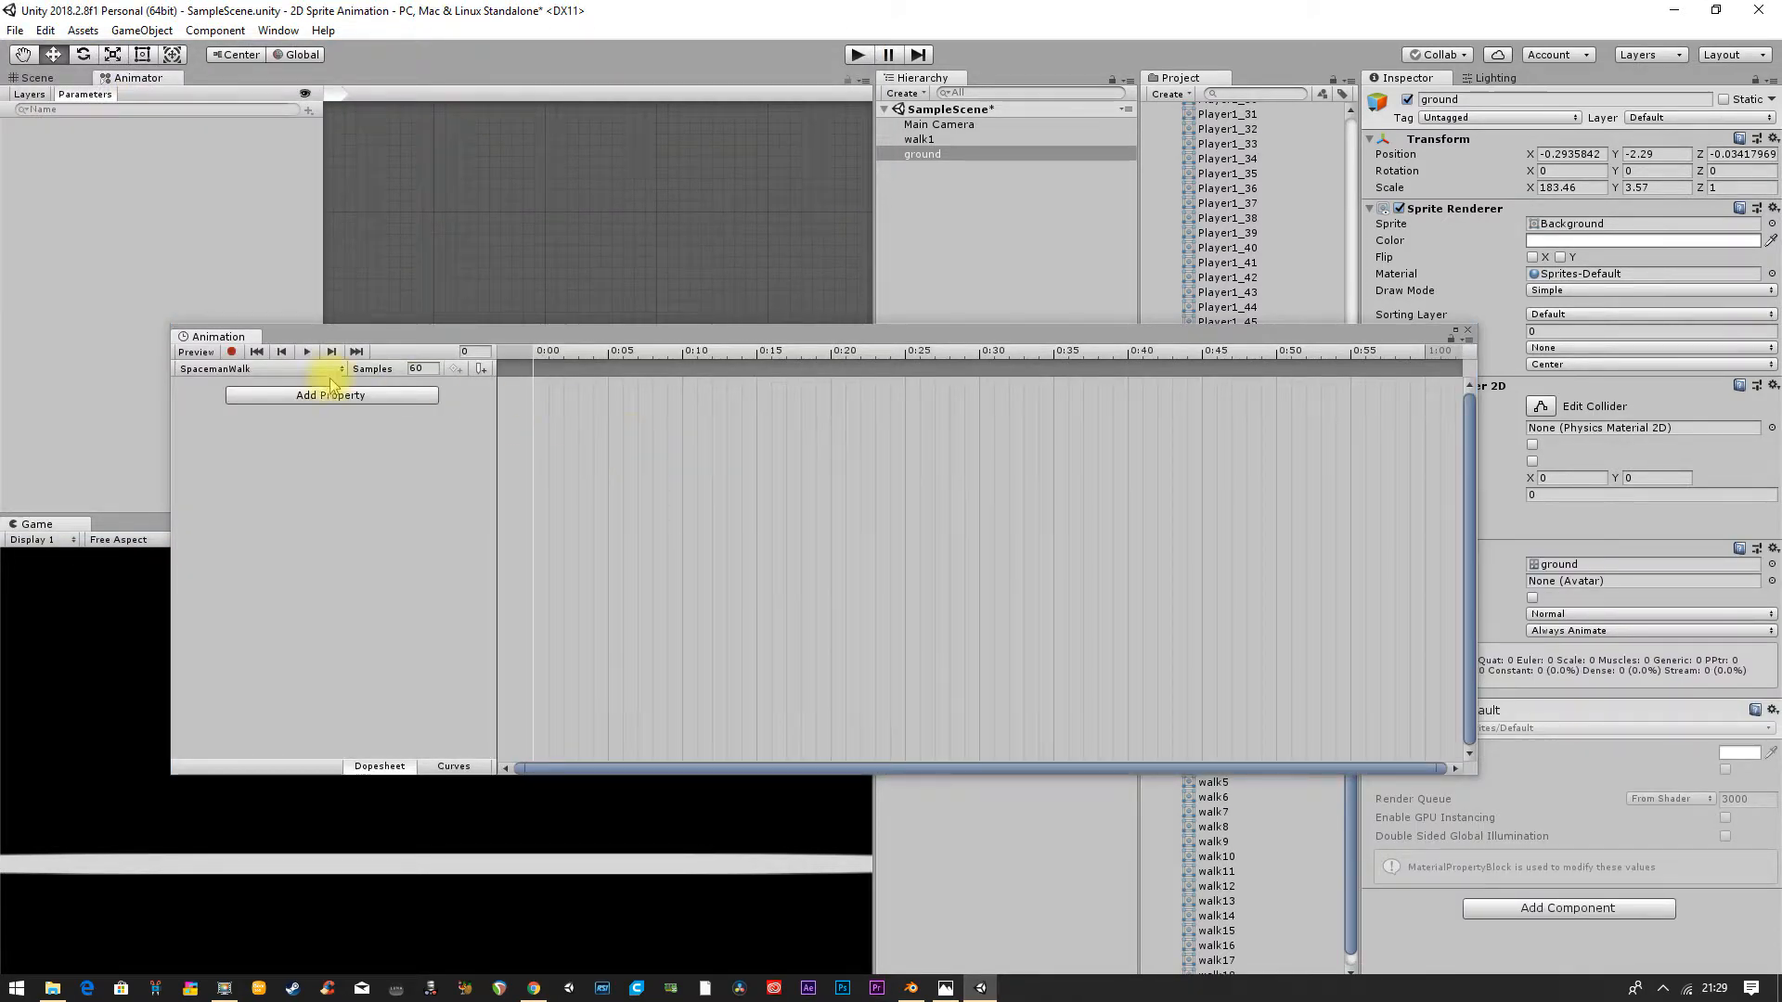
Step: Check the list of clips for ground and switch the Animation window to the walk1 object
{"action": "left_click_drag", "start_coordinate": [595, 688], "coordinate": [507, 341]}
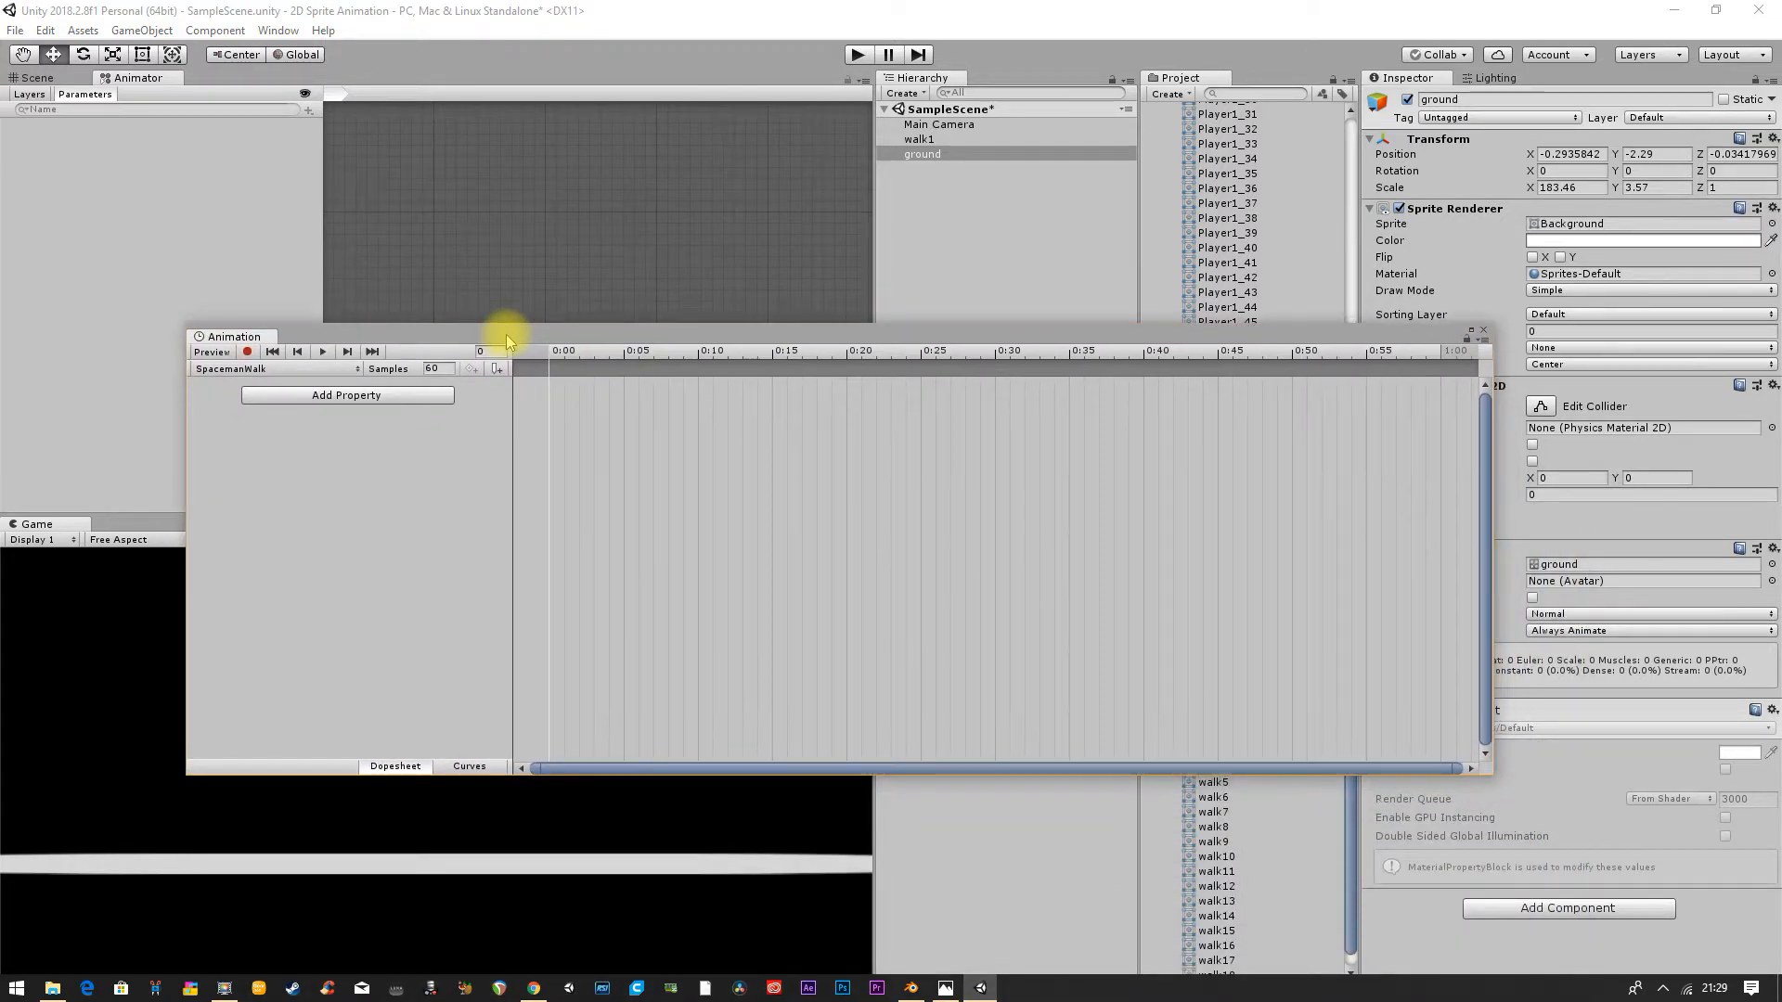
{"action": "left_click", "coordinate": [356, 369]}
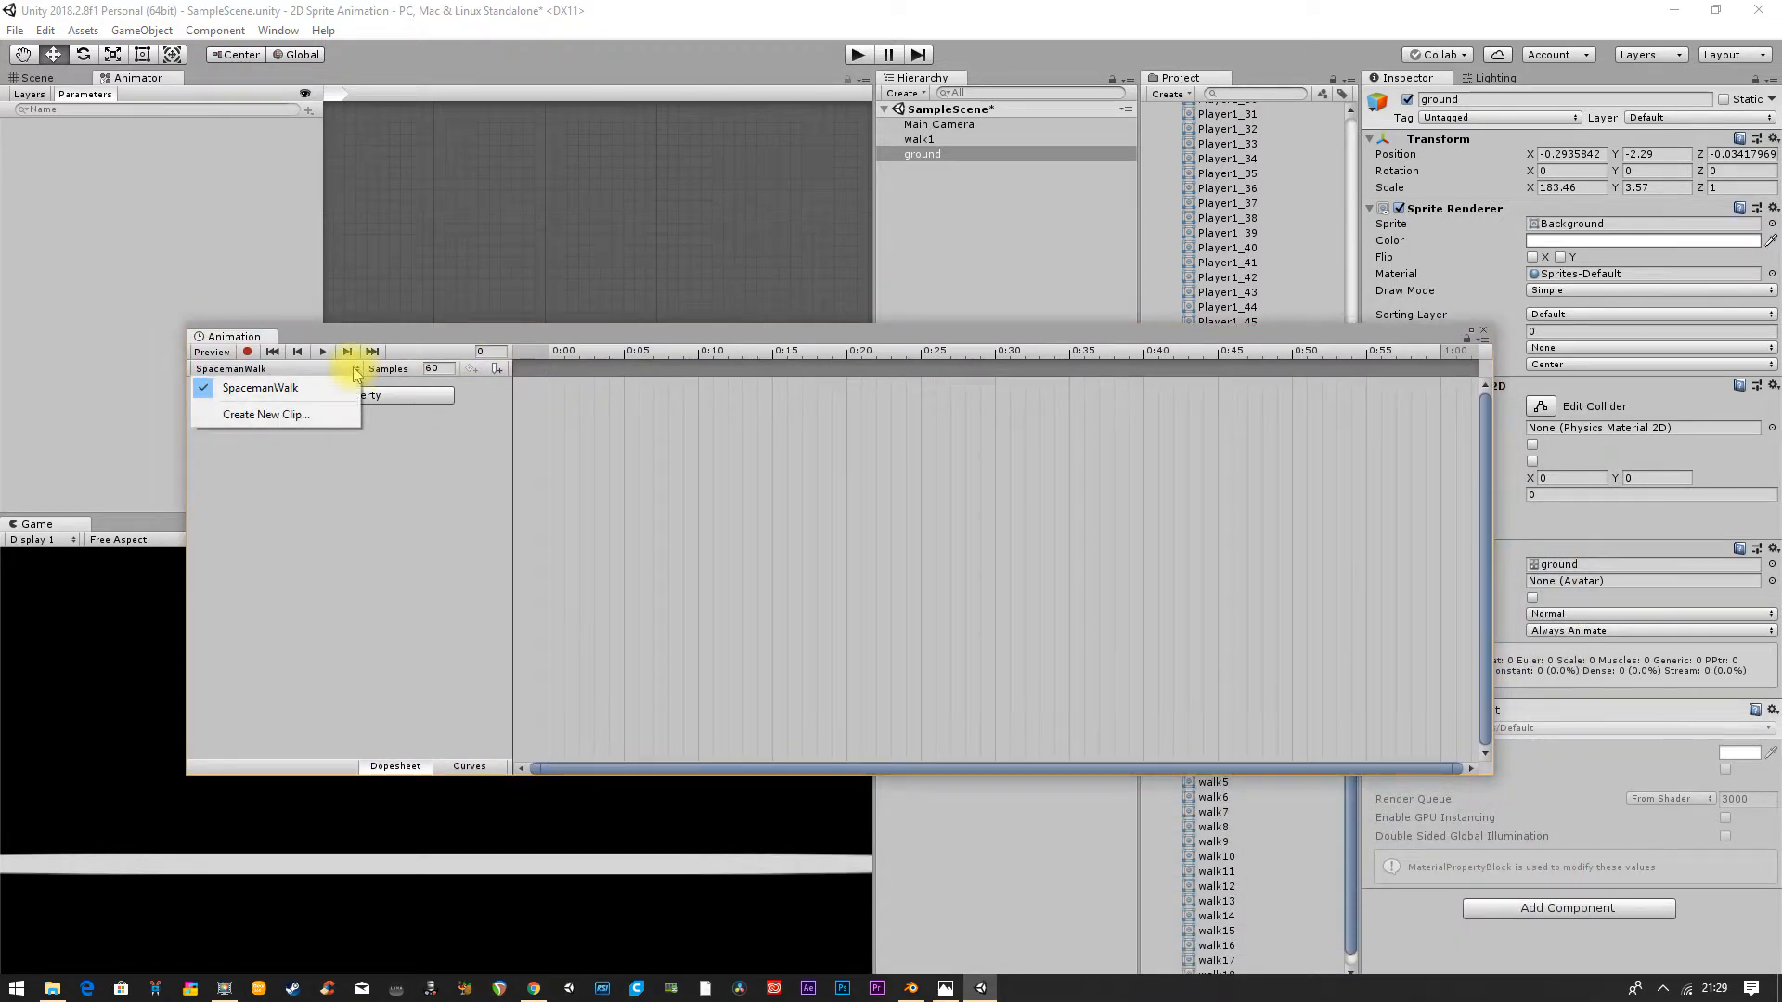
{"action": "left_click", "coordinate": [349, 538]}
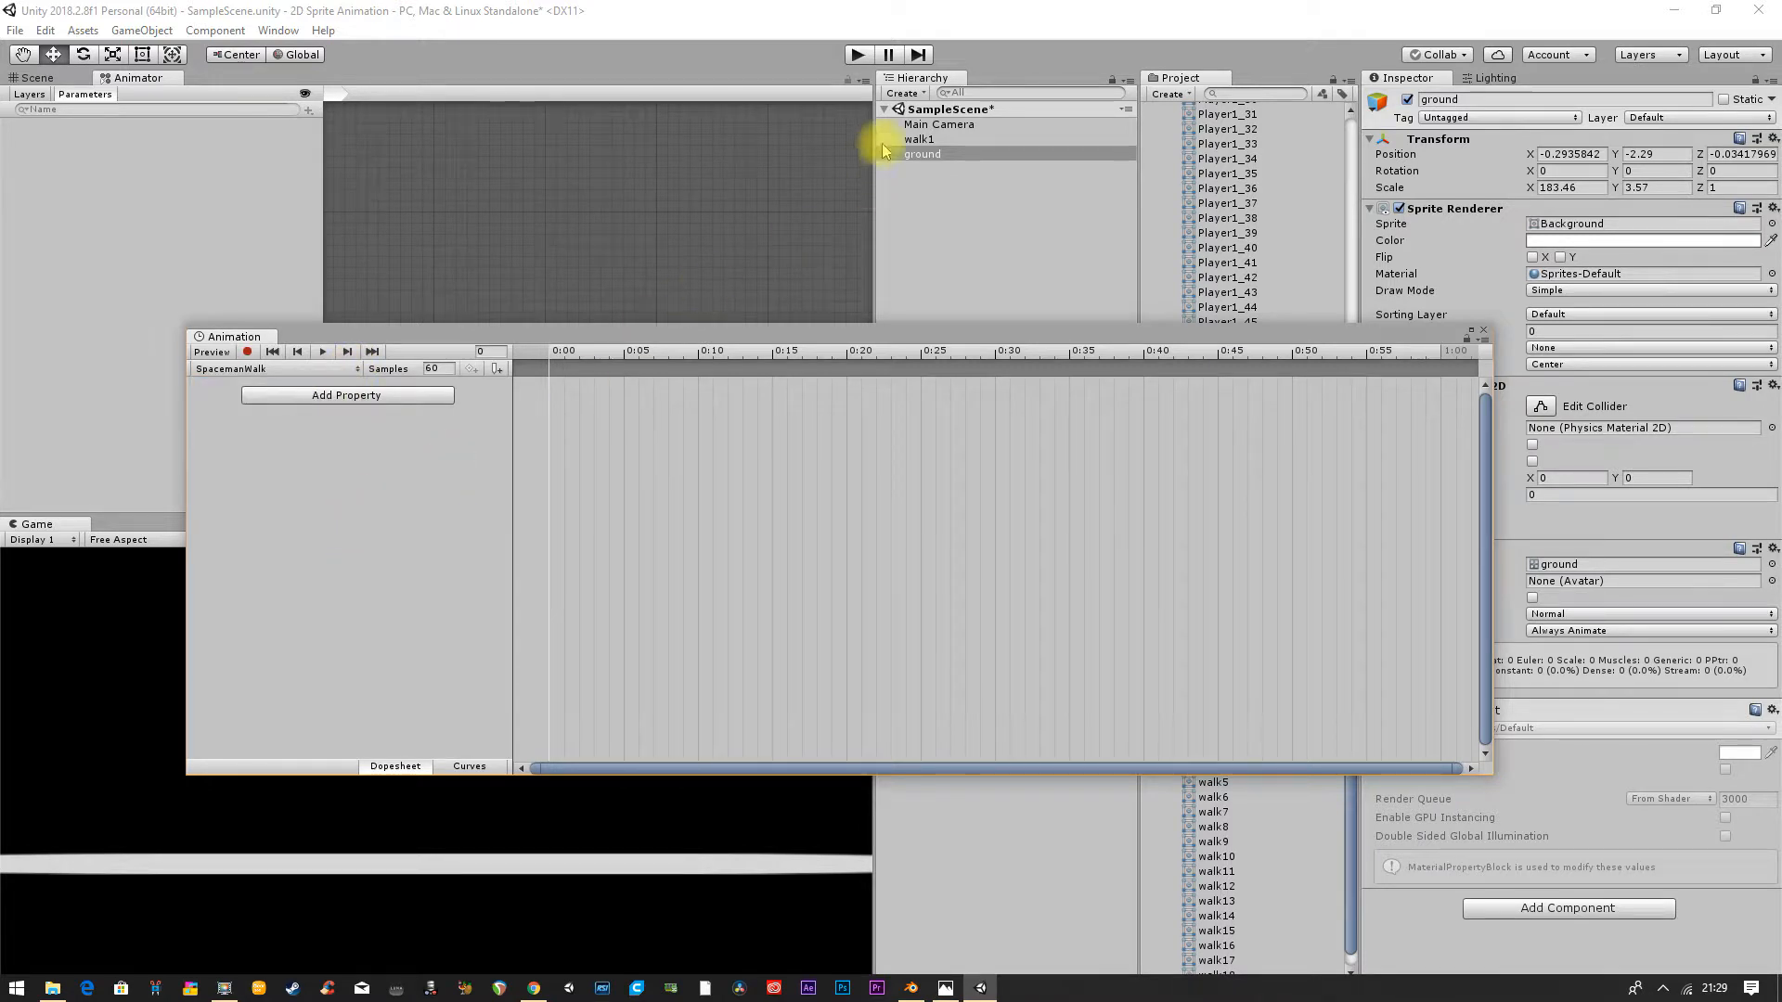
{"action": "left_click", "coordinate": [918, 139]}
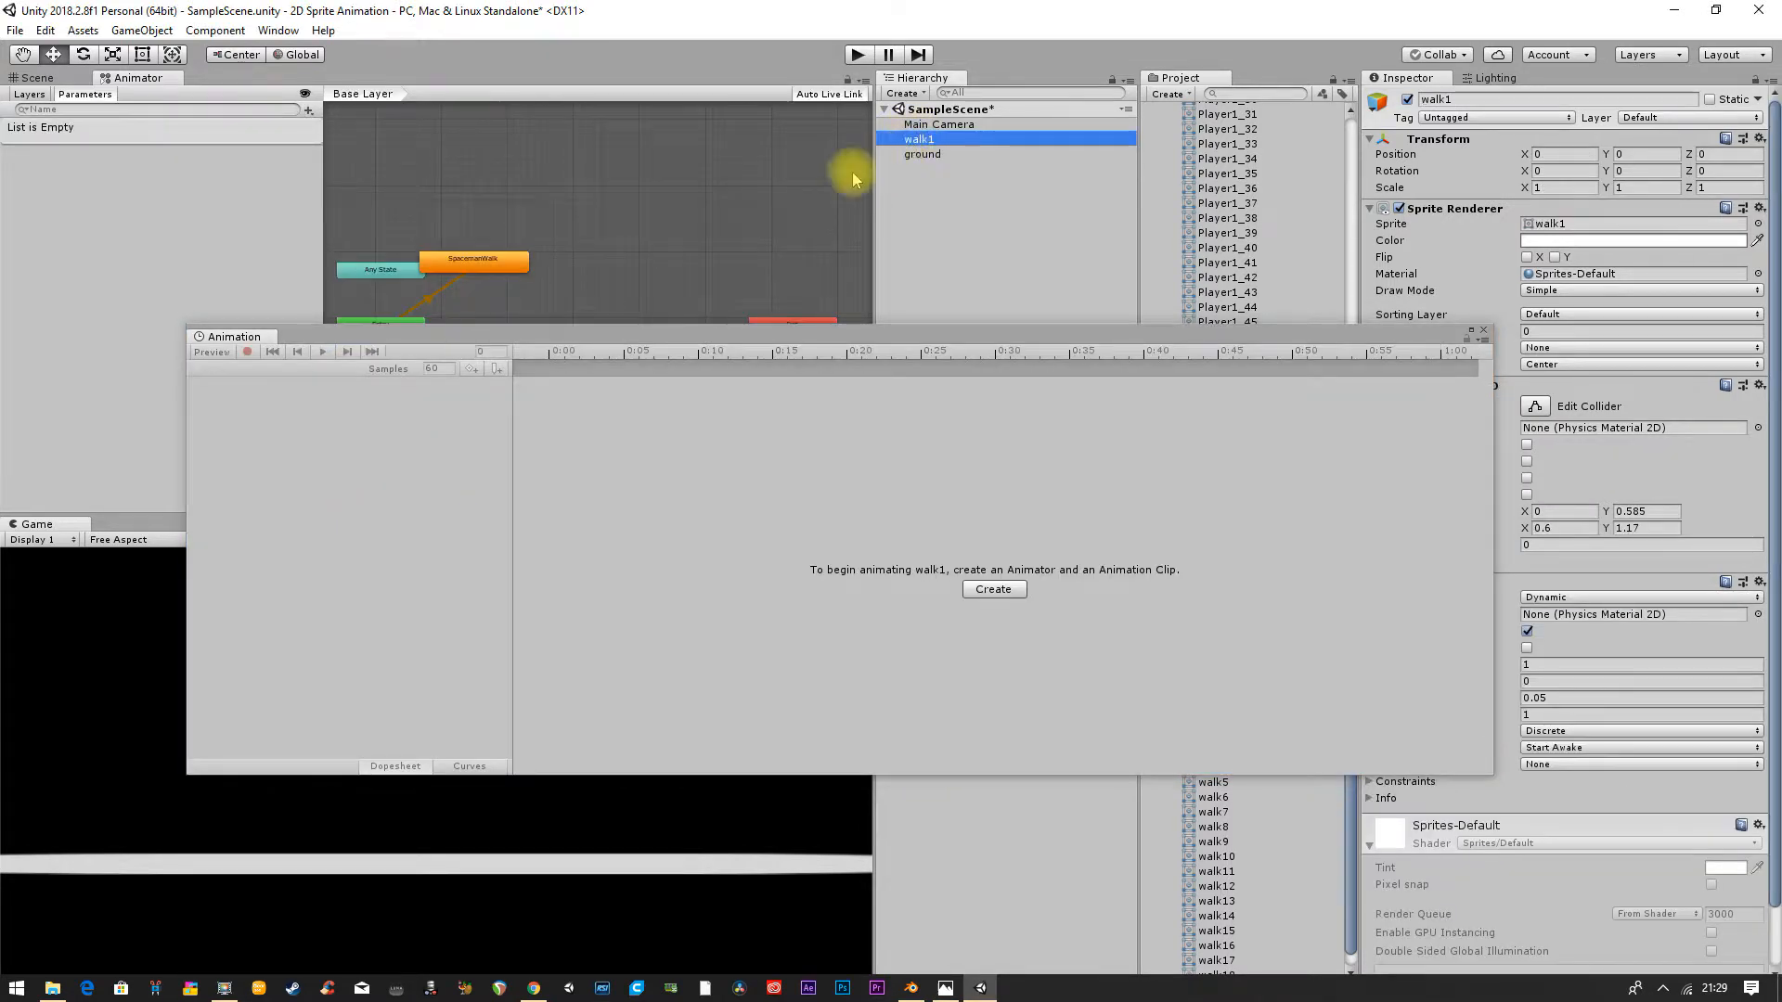
Step: Close the Animation window and delete the SpacemanWalk state from the ground object's animator controller
{"action": "left_click_drag", "start_coordinate": [543, 336], "coordinate": [598, 486]}
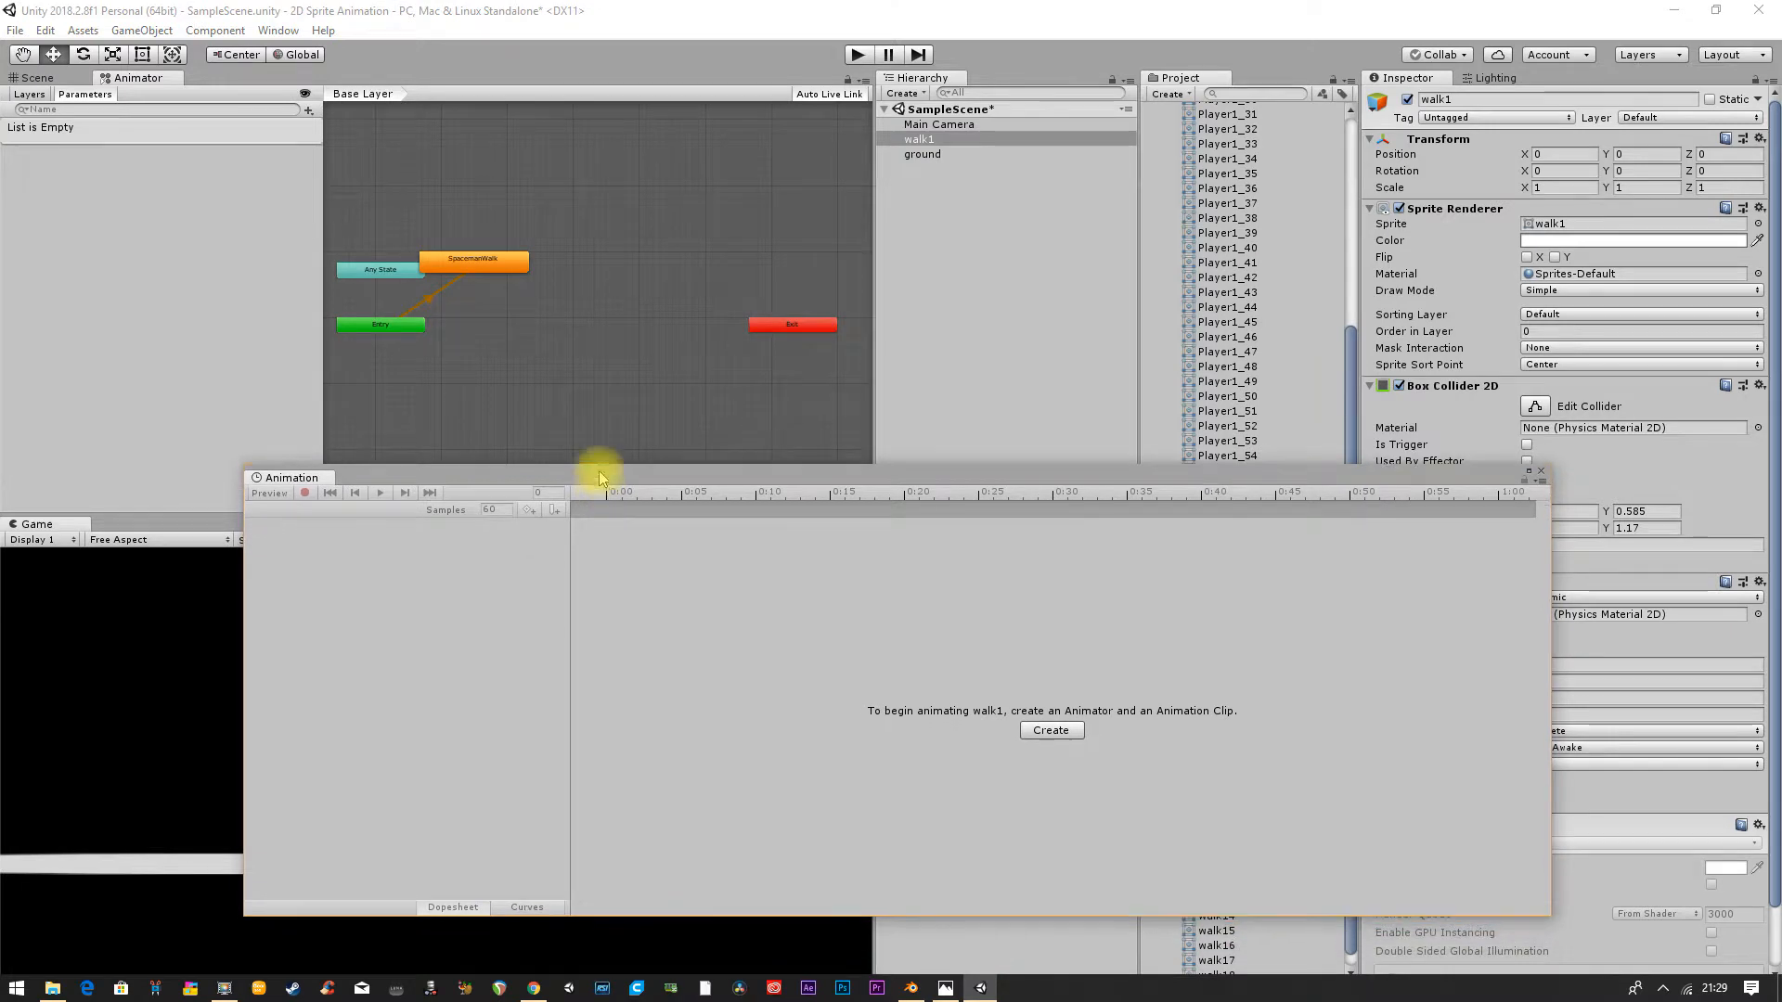
{"action": "left_click", "coordinate": [923, 154]}
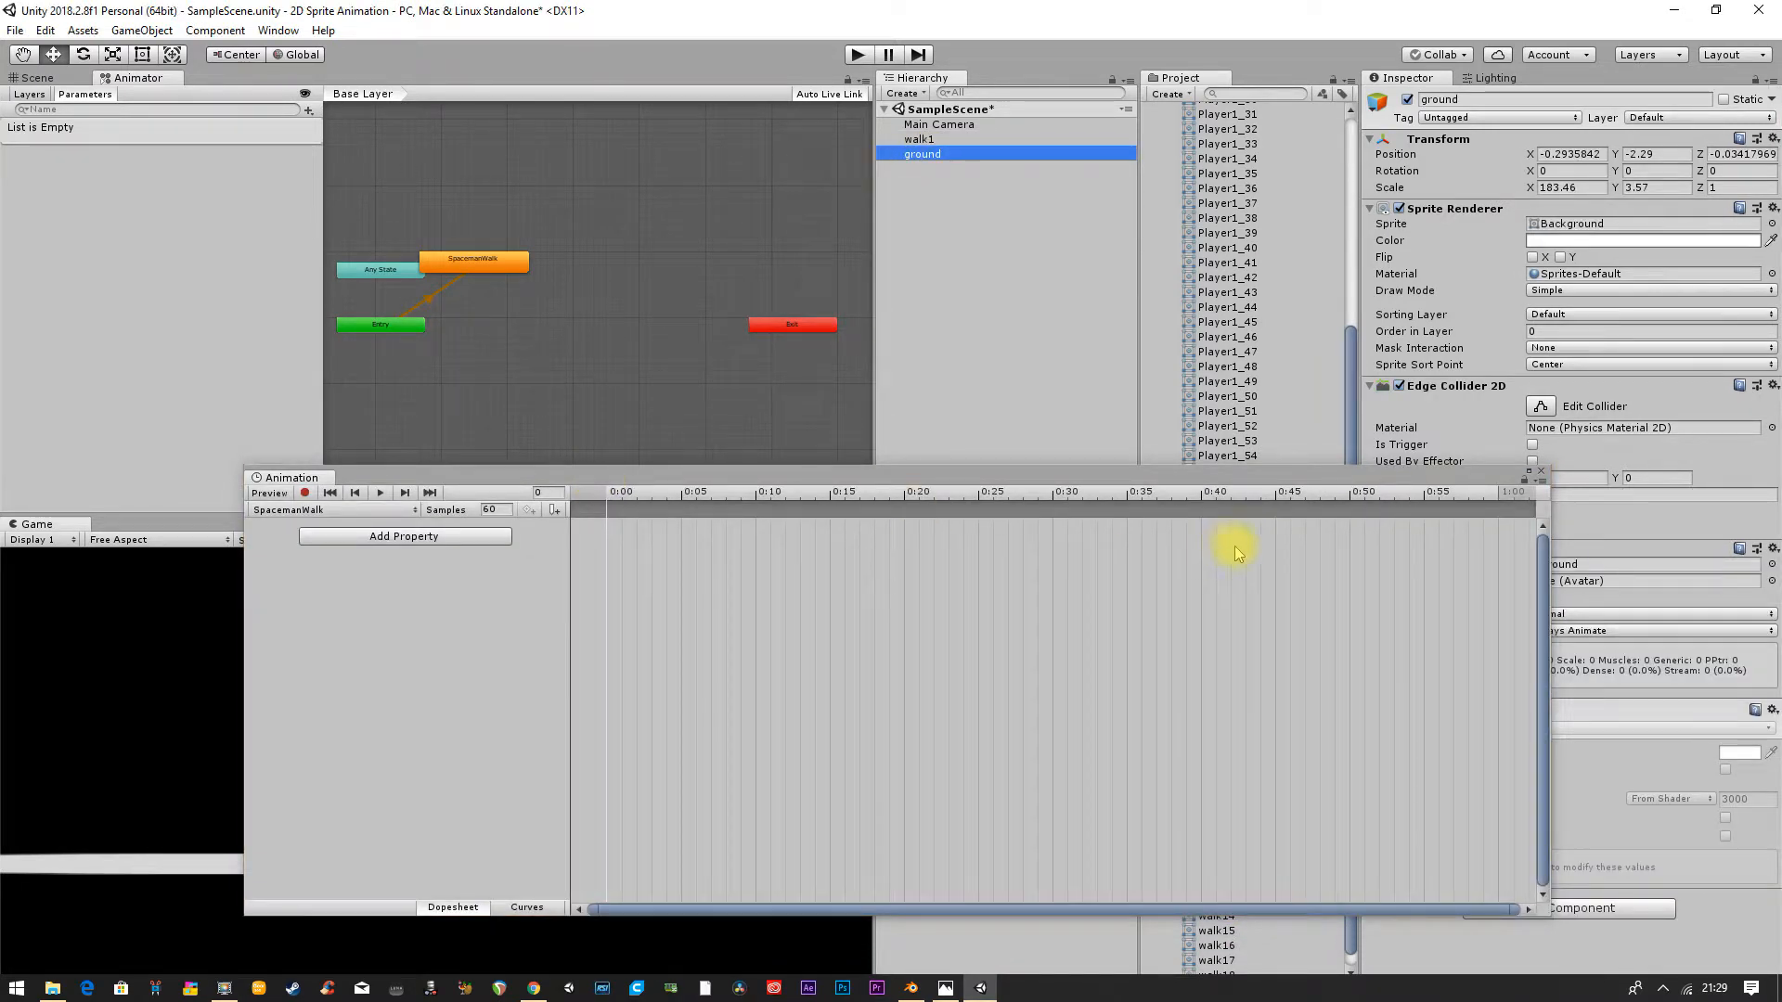
{"action": "left_click_drag", "start_coordinate": [487, 260], "coordinate": [667, 300]}
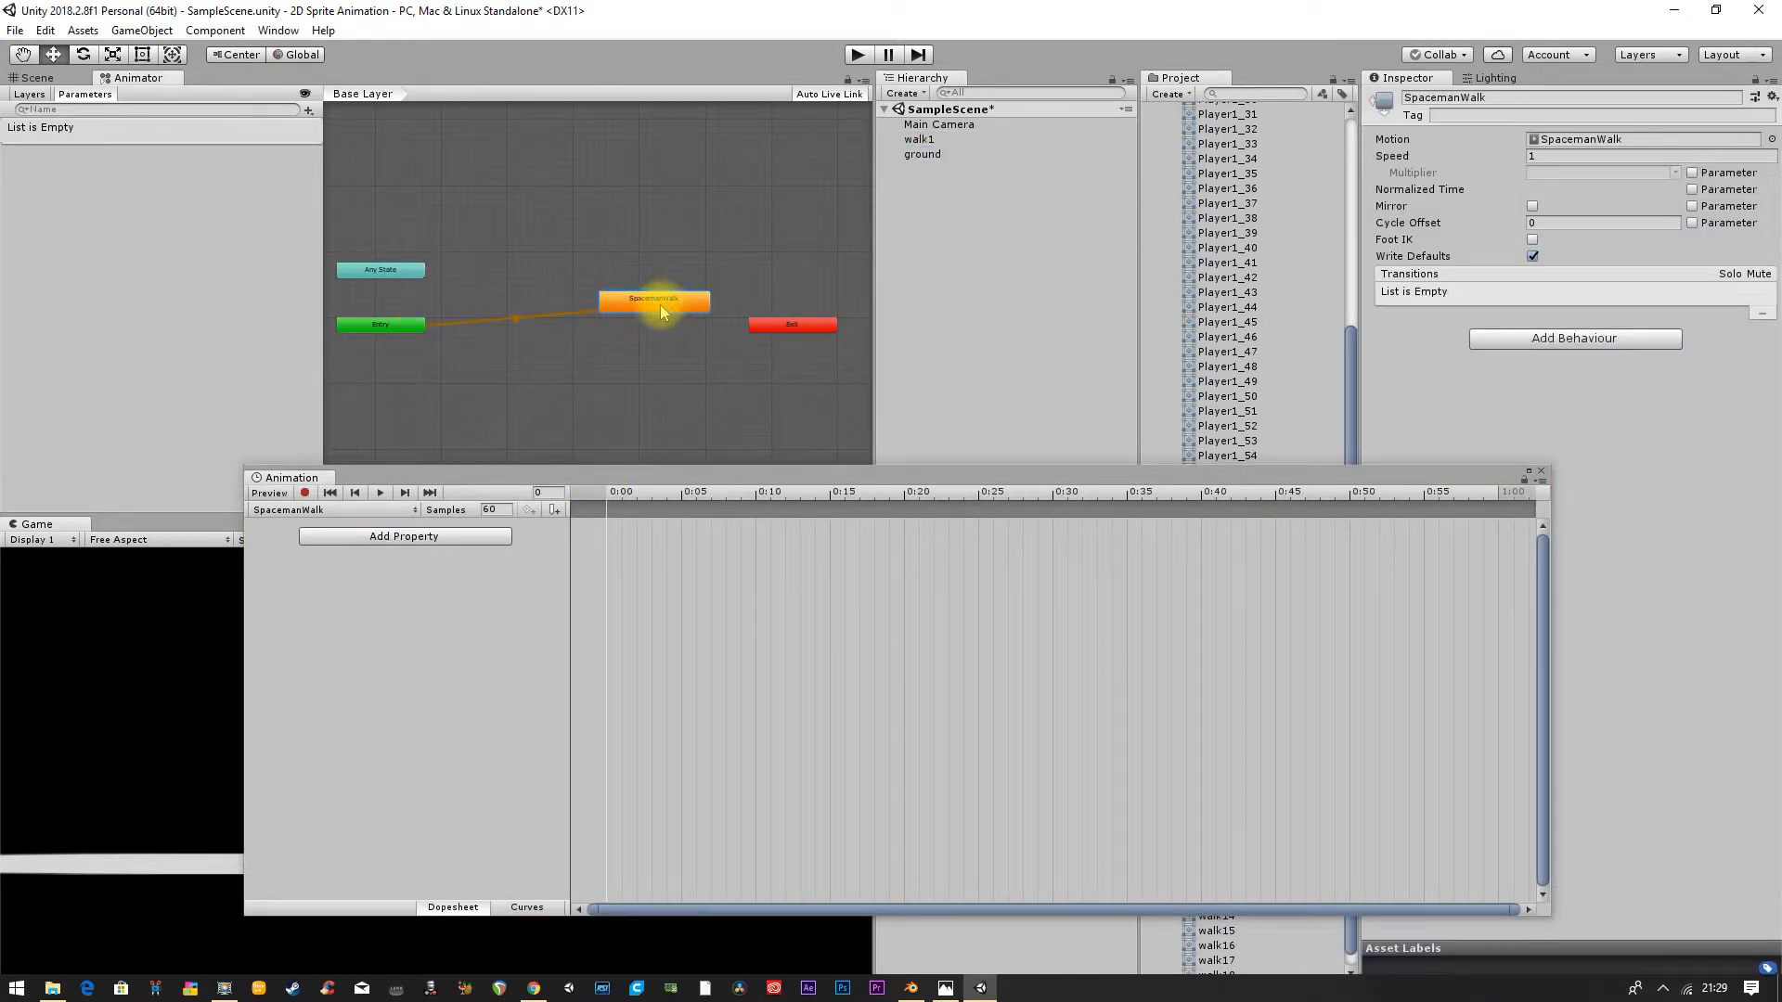
{"action": "left_click", "coordinate": [1541, 480]}
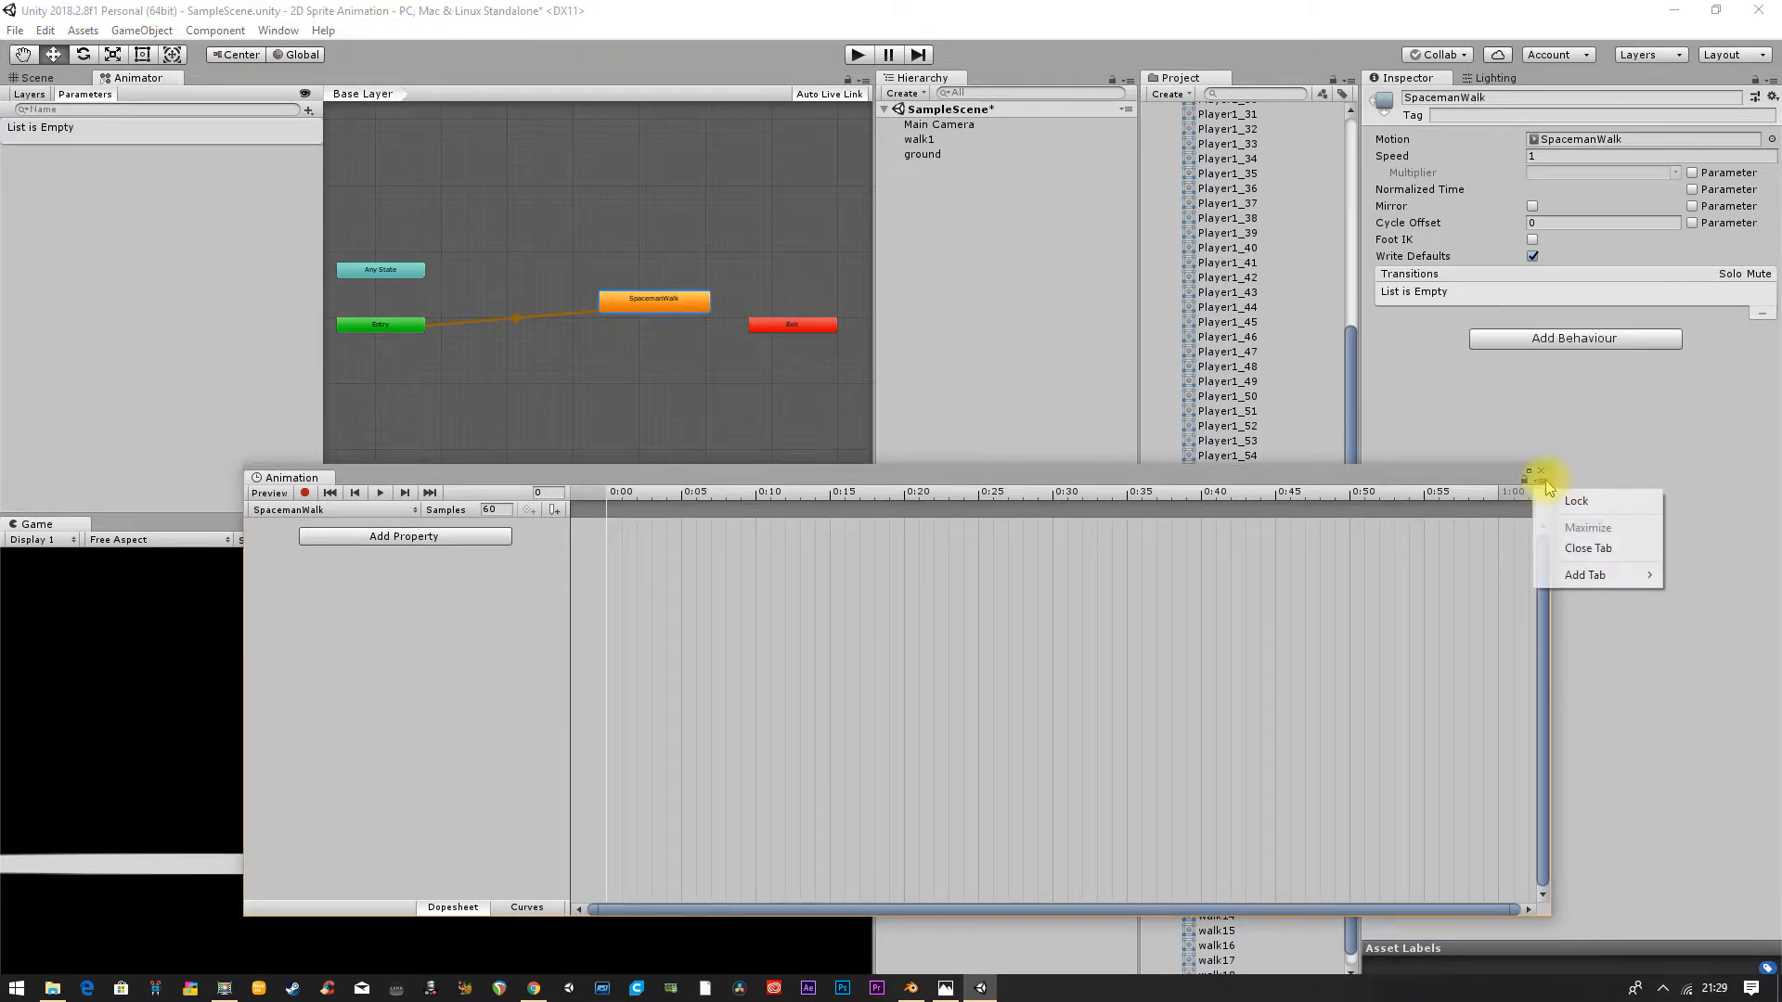
{"action": "left_click", "coordinate": [1543, 481]}
{"action": "left_click", "coordinate": [1540, 473]}
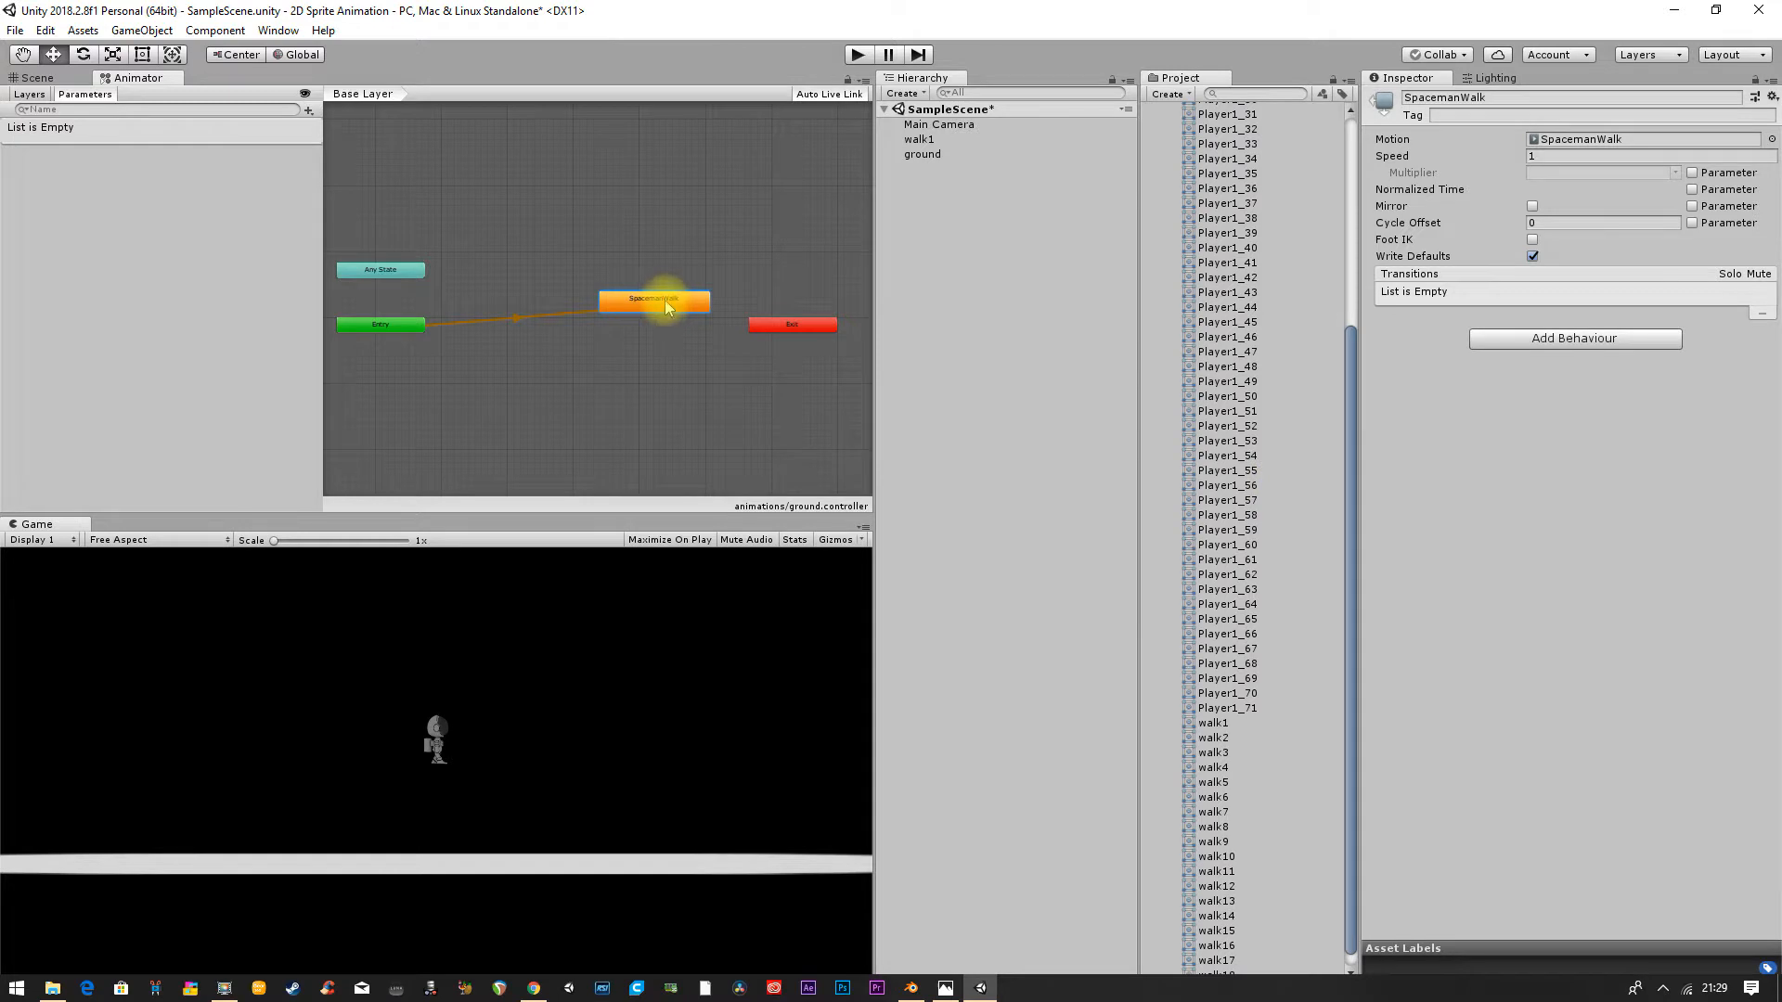
{"action": "key", "text": "Delete"}
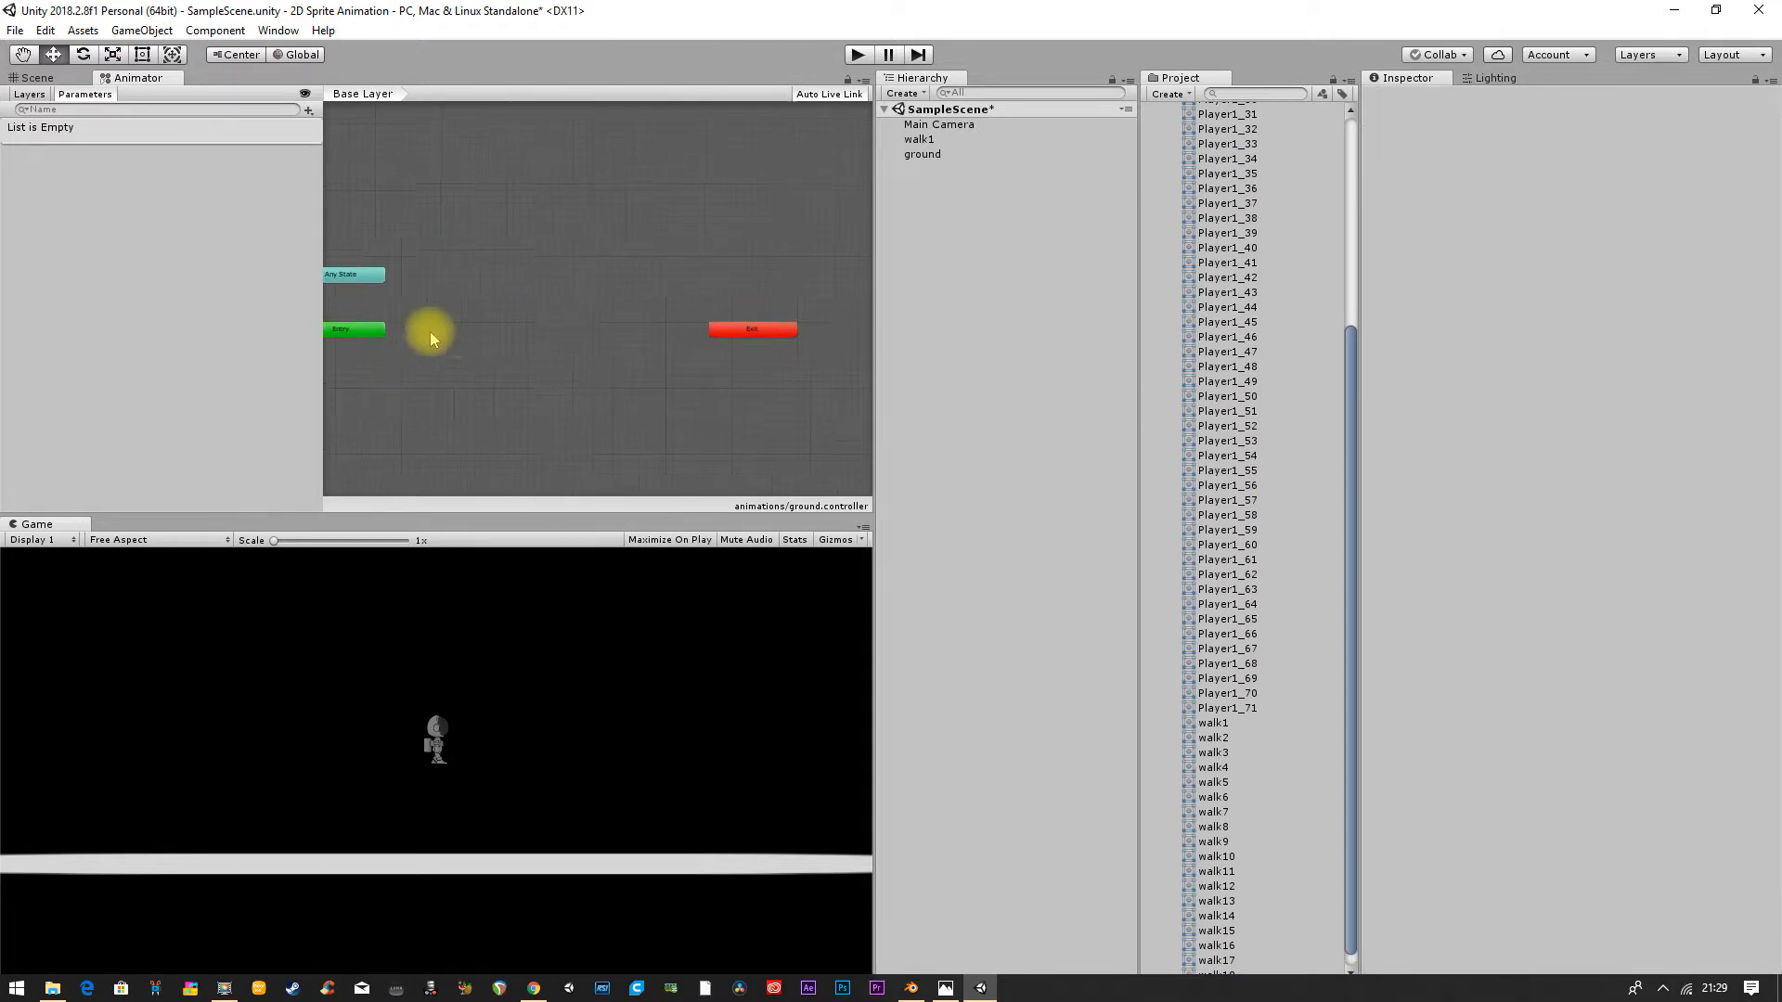
Step: Remove the Animator component from the ground object
{"action": "left_click", "coordinate": [923, 156]}
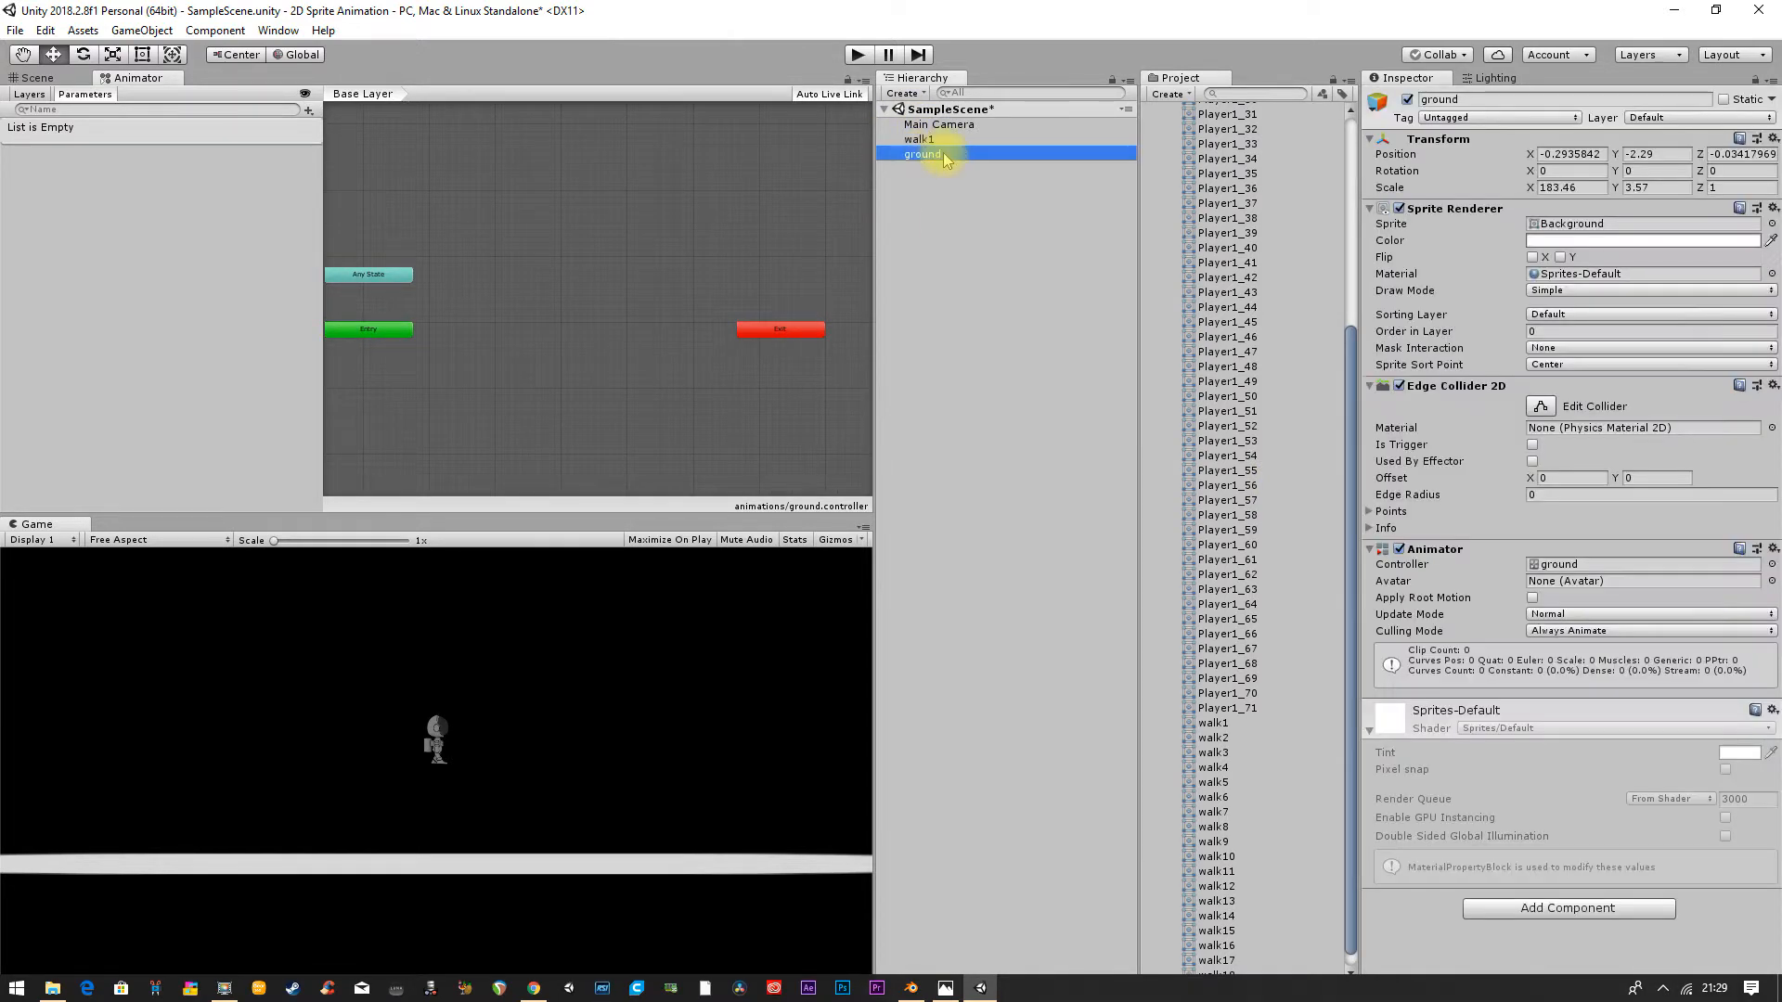
{"action": "right_click", "coordinate": [1450, 555]}
{"action": "left_click", "coordinate": [1503, 591]}
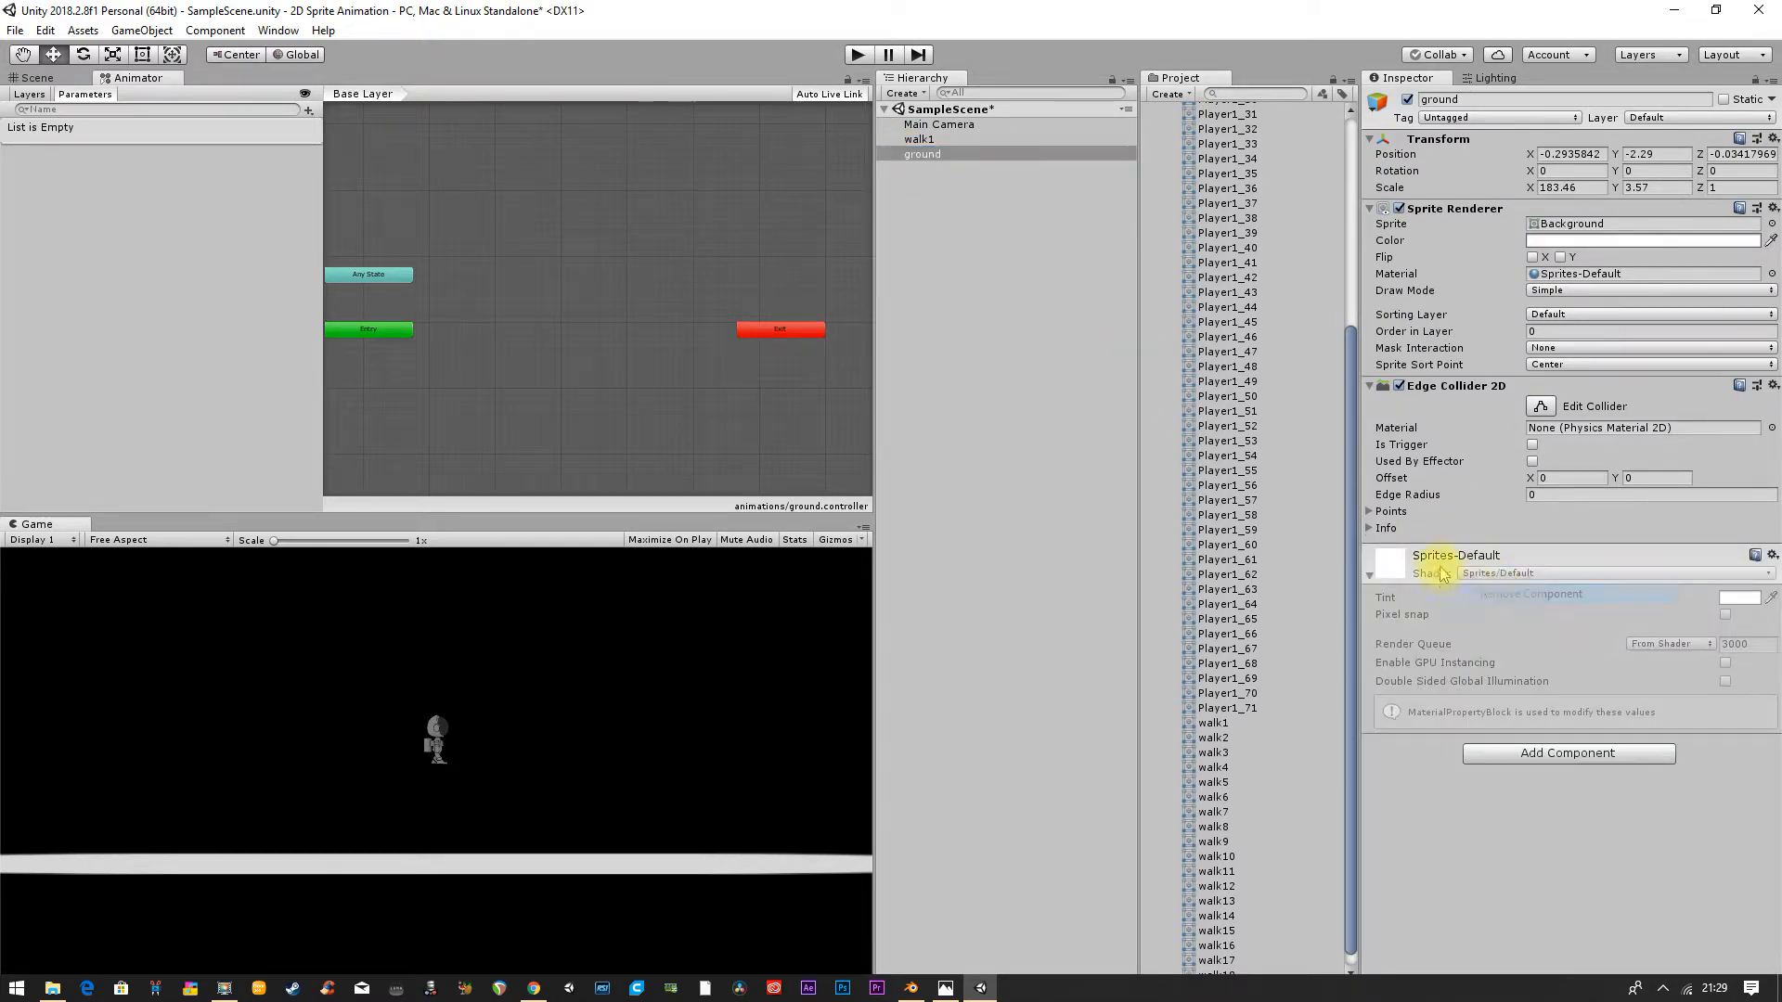
Step: Create an animation clip for the walk1 object, saving it over the existing SpacemanWalk.anim in the animations folder
{"action": "left_click", "coordinate": [917, 140]}
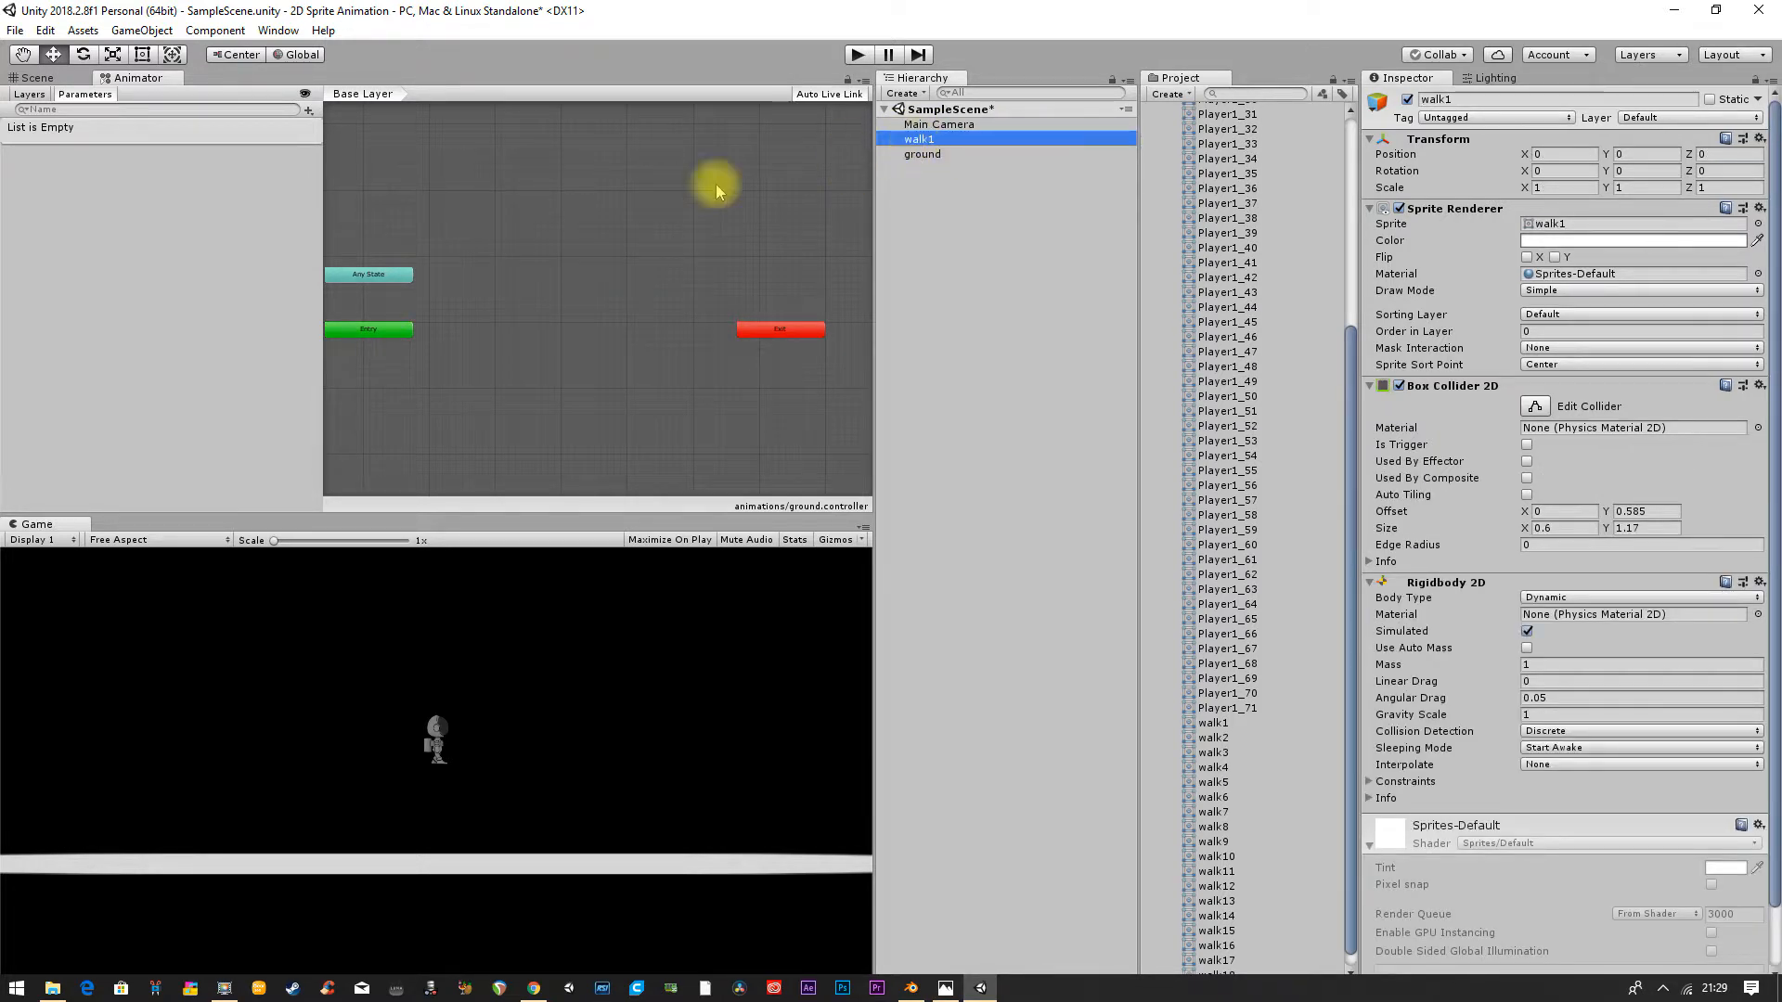
{"action": "left_click", "coordinate": [278, 30]}
{"action": "mouse_move", "coordinate": [366, 256]}
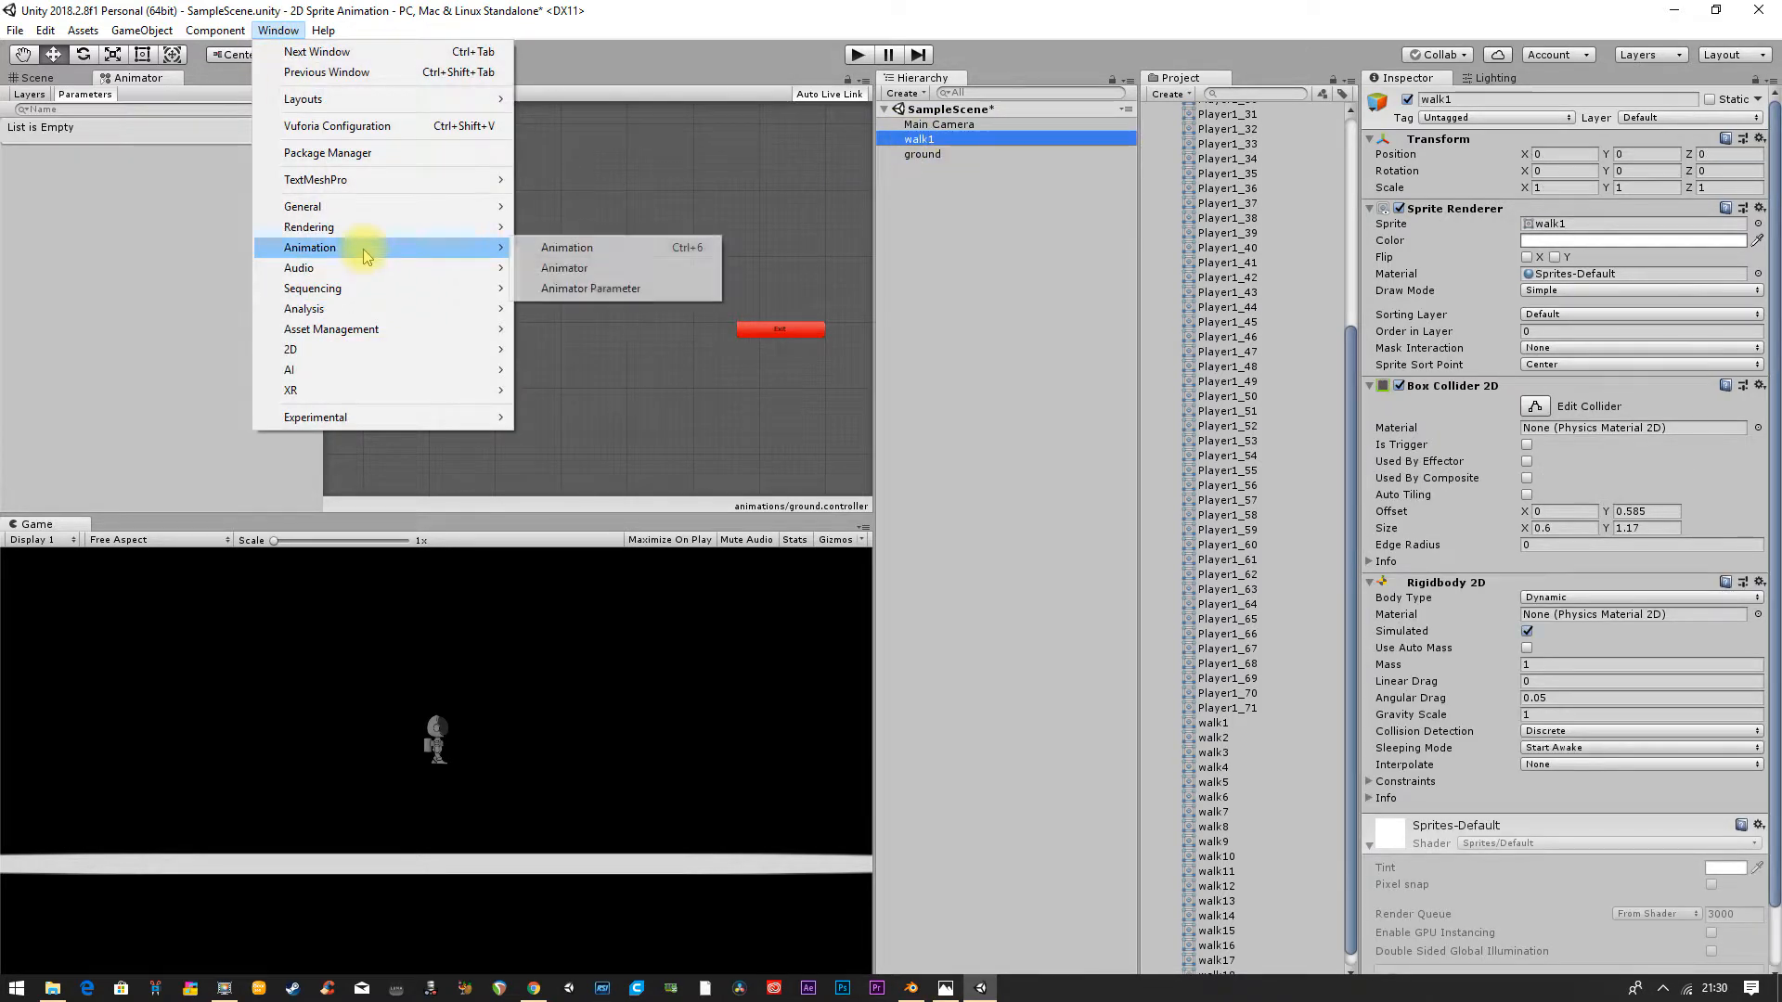
{"action": "left_click", "coordinate": [567, 247]}
{"action": "left_click", "coordinate": [1046, 727]}
{"action": "left_click", "coordinate": [230, 171]}
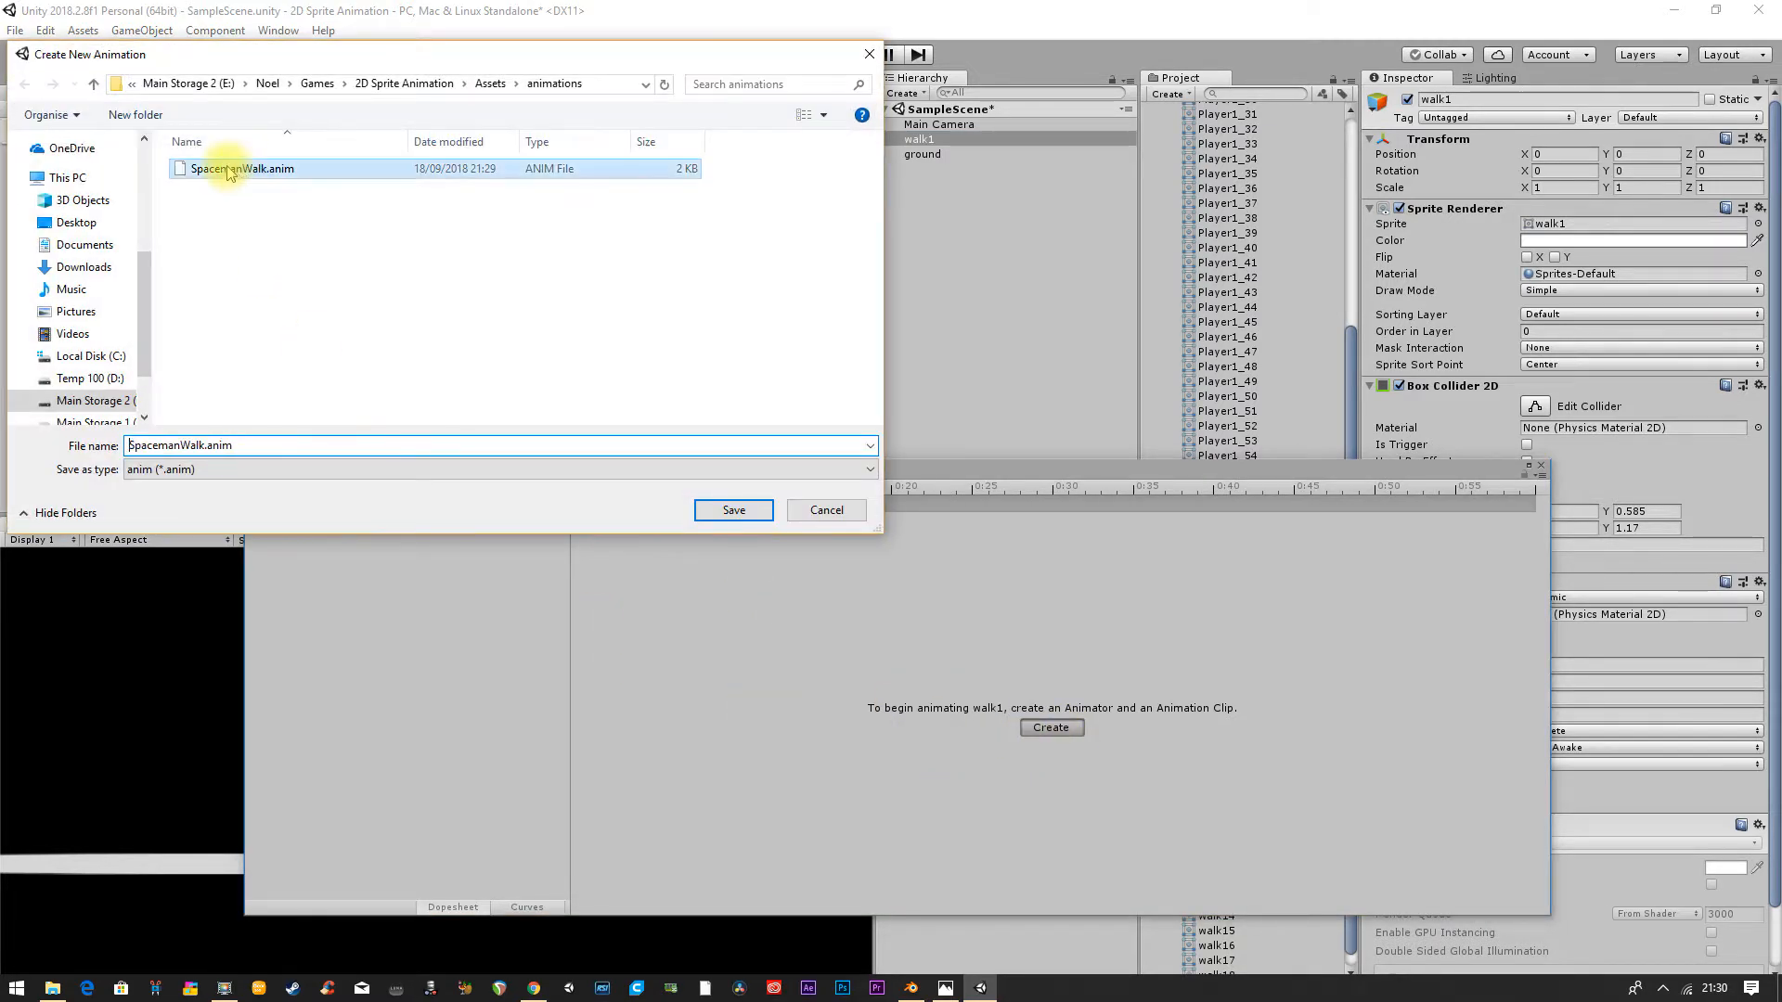
{"action": "left_click", "coordinate": [735, 511]}
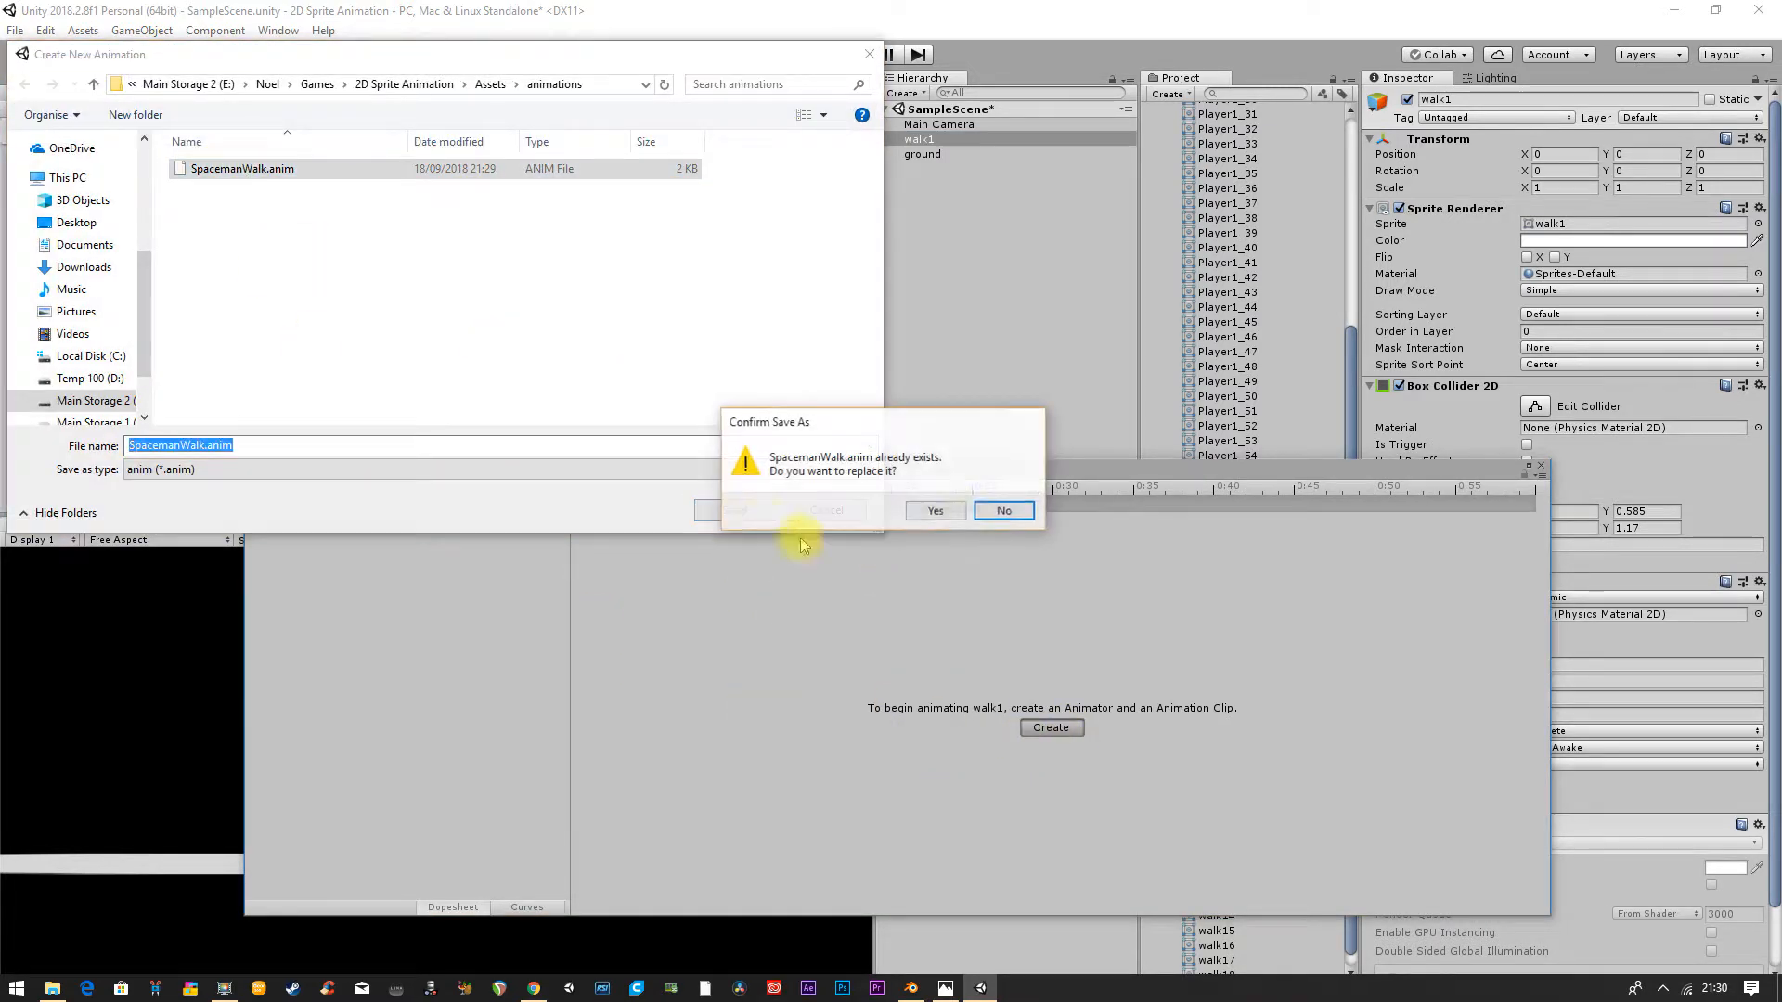
{"action": "left_click", "coordinate": [961, 513]}
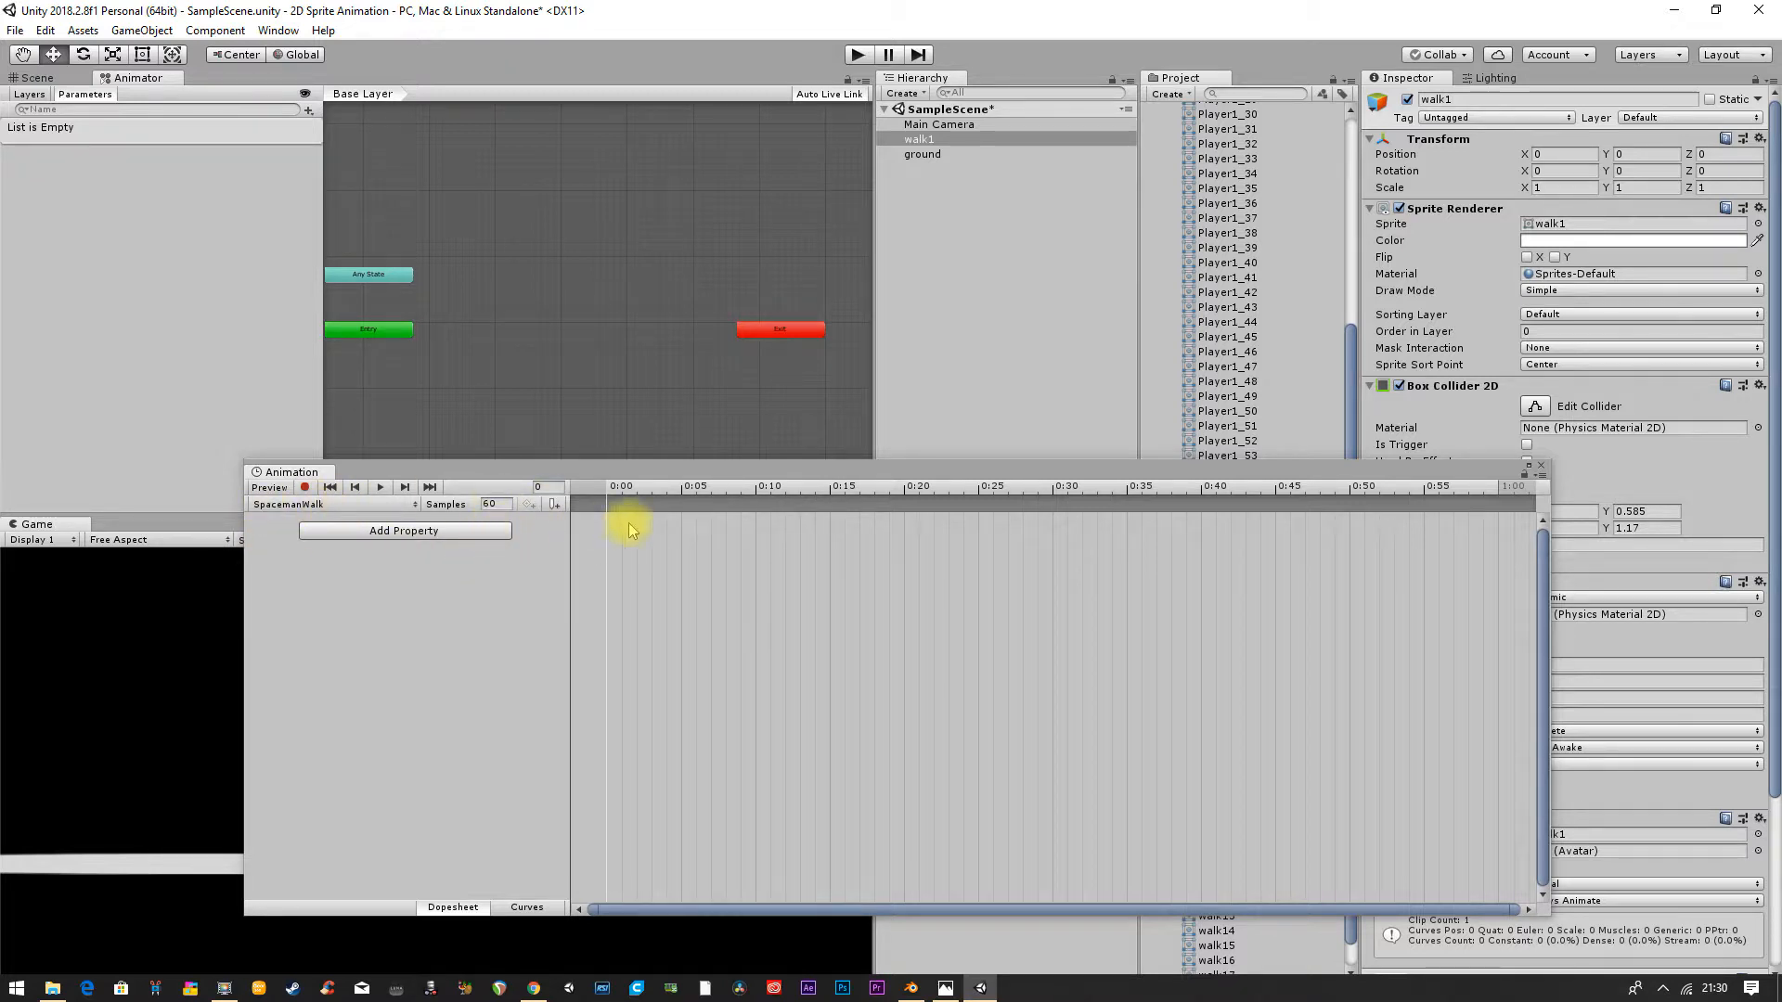
Step: Add the sprites walk1 to walk18 as keyframes starting at the beginning of the SpacemanWalk clip
{"action": "left_click_drag", "start_coordinate": [838, 481], "coordinate": [840, 202]}
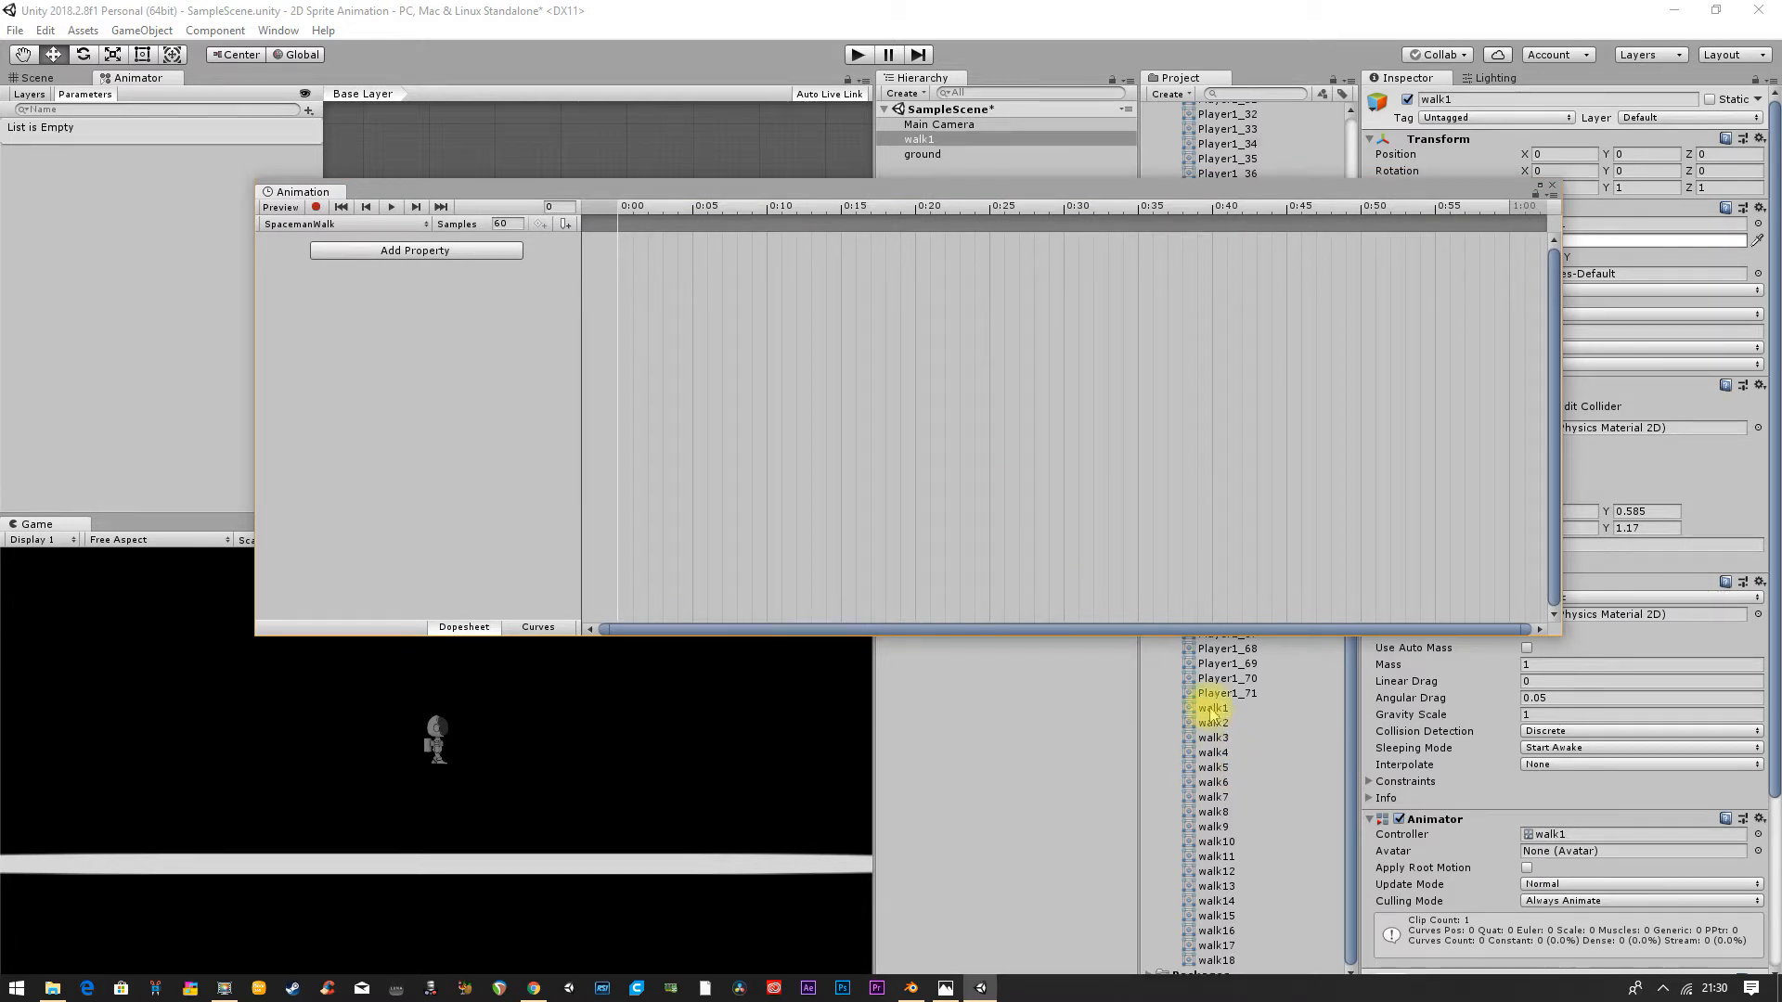
{"action": "left_click", "coordinate": [1211, 710]}
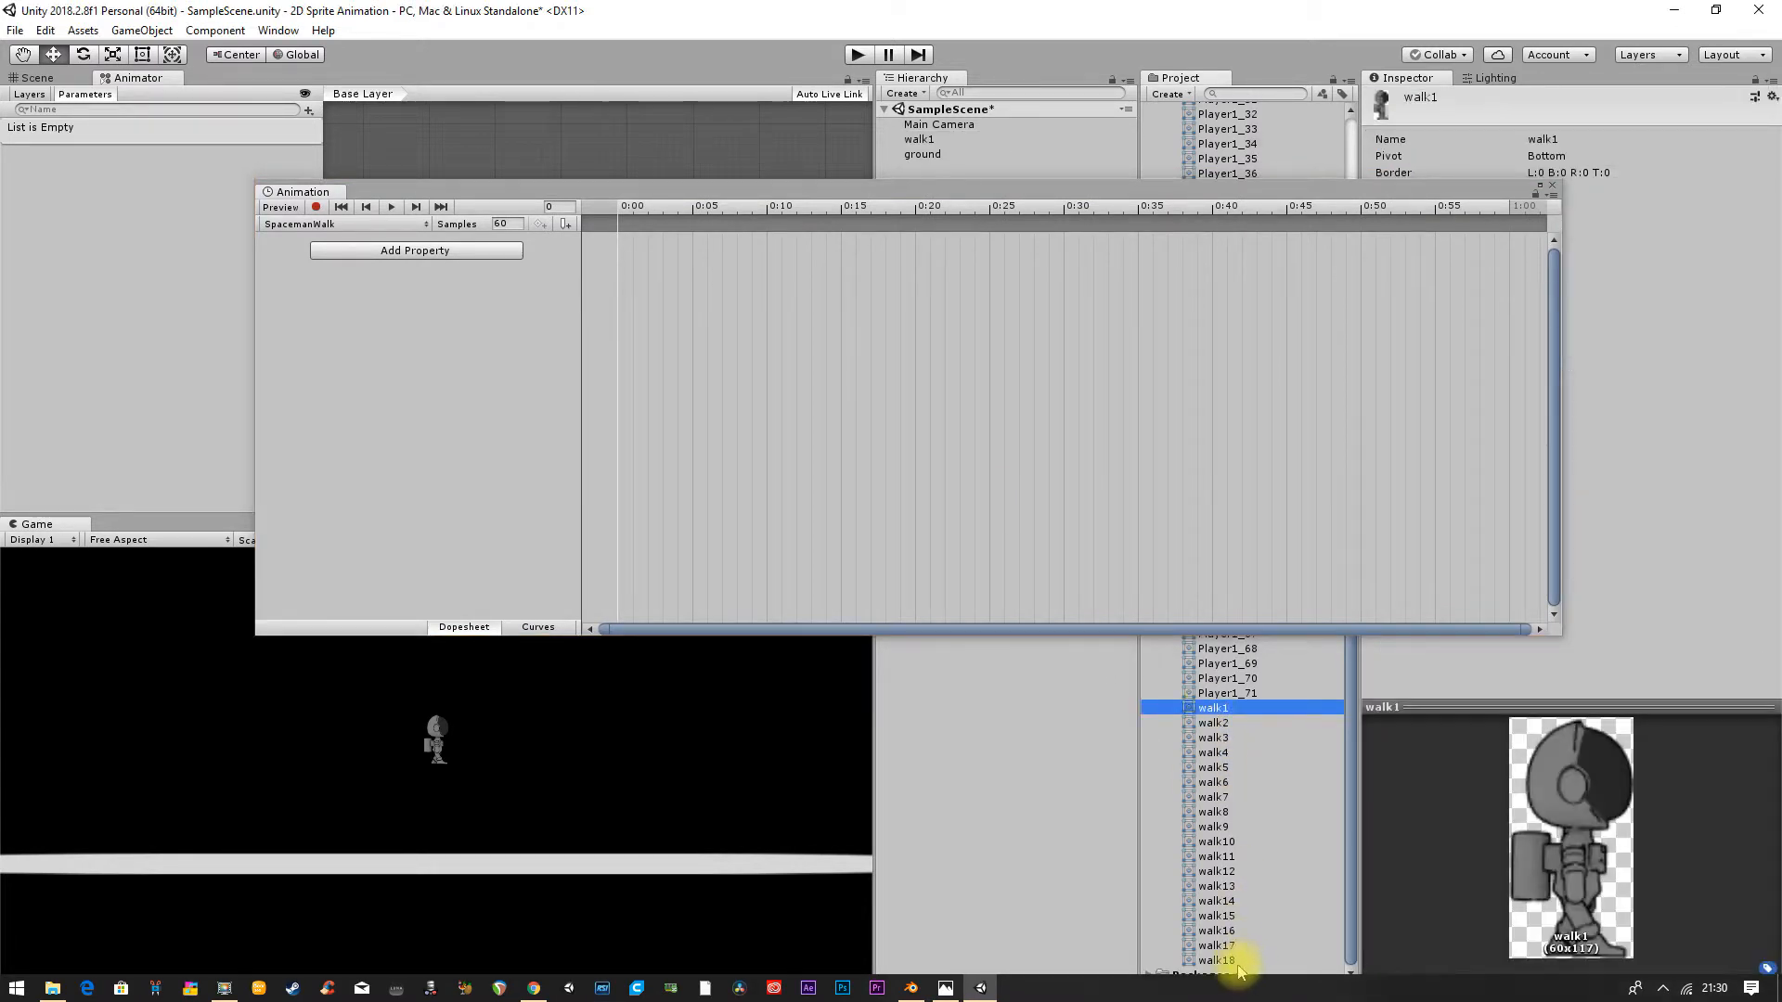
{"action": "left_click", "coordinate": [1237, 961], "text": "shift"}
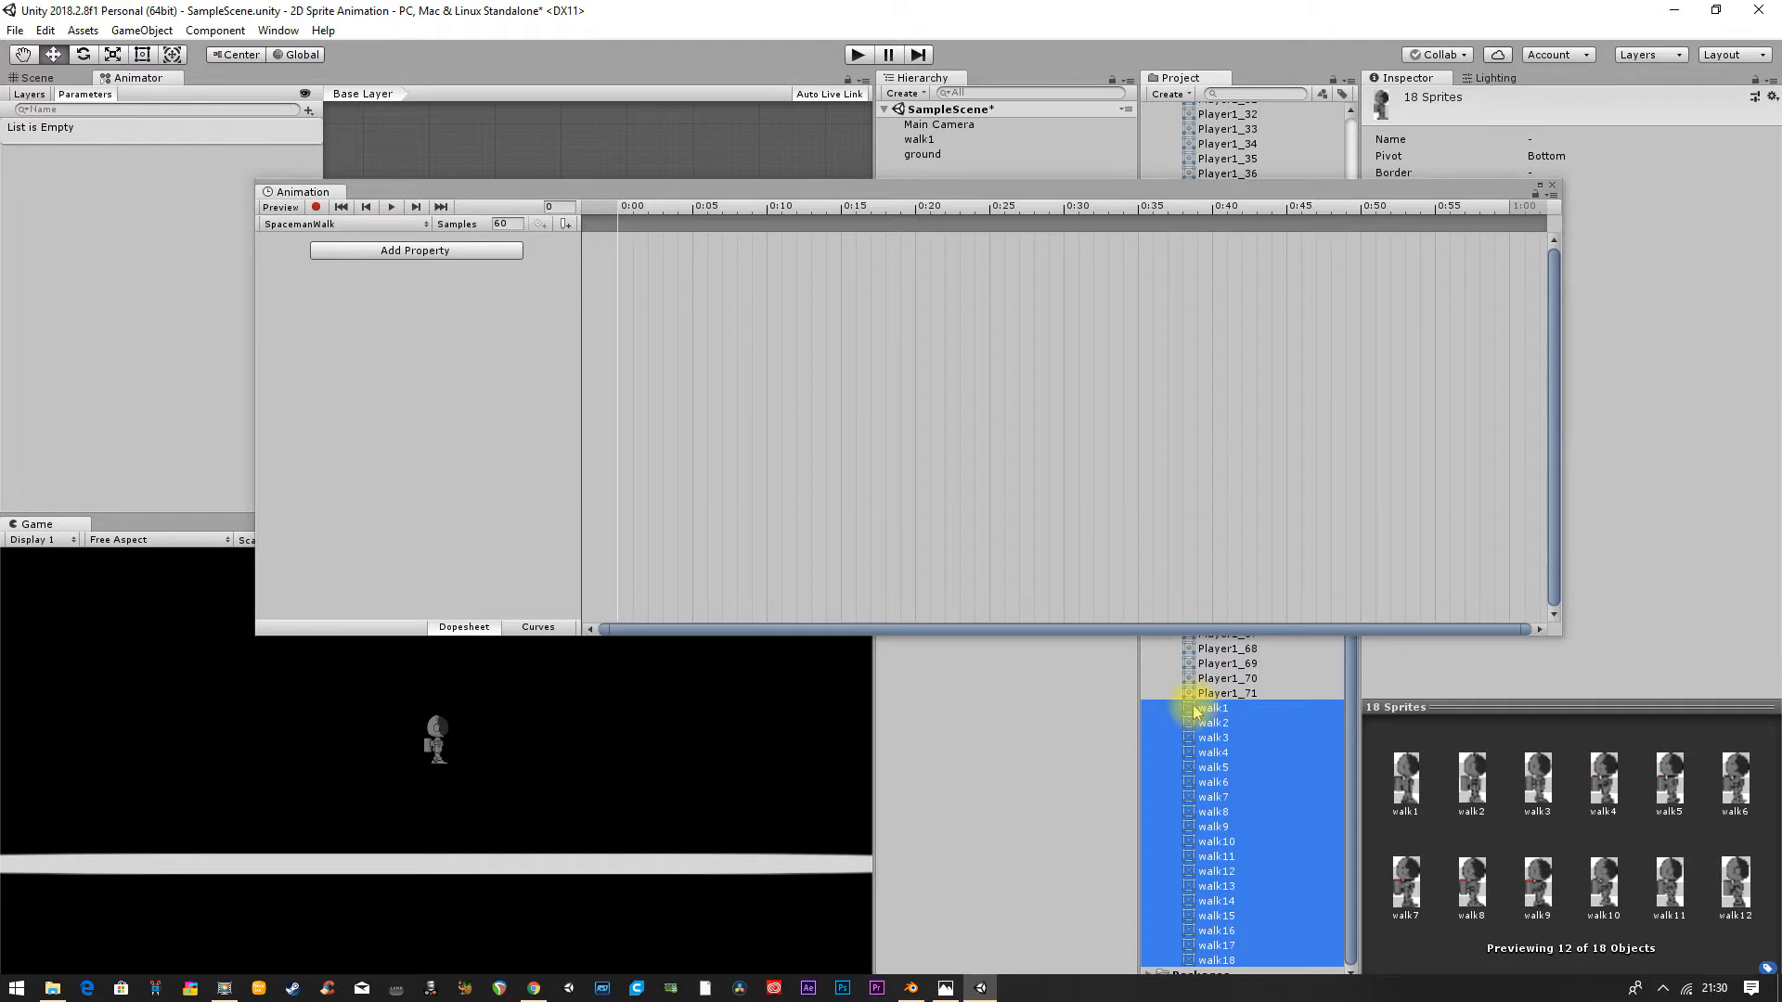
{"action": "left_click_drag", "start_coordinate": [1194, 713], "coordinate": [733, 417]}
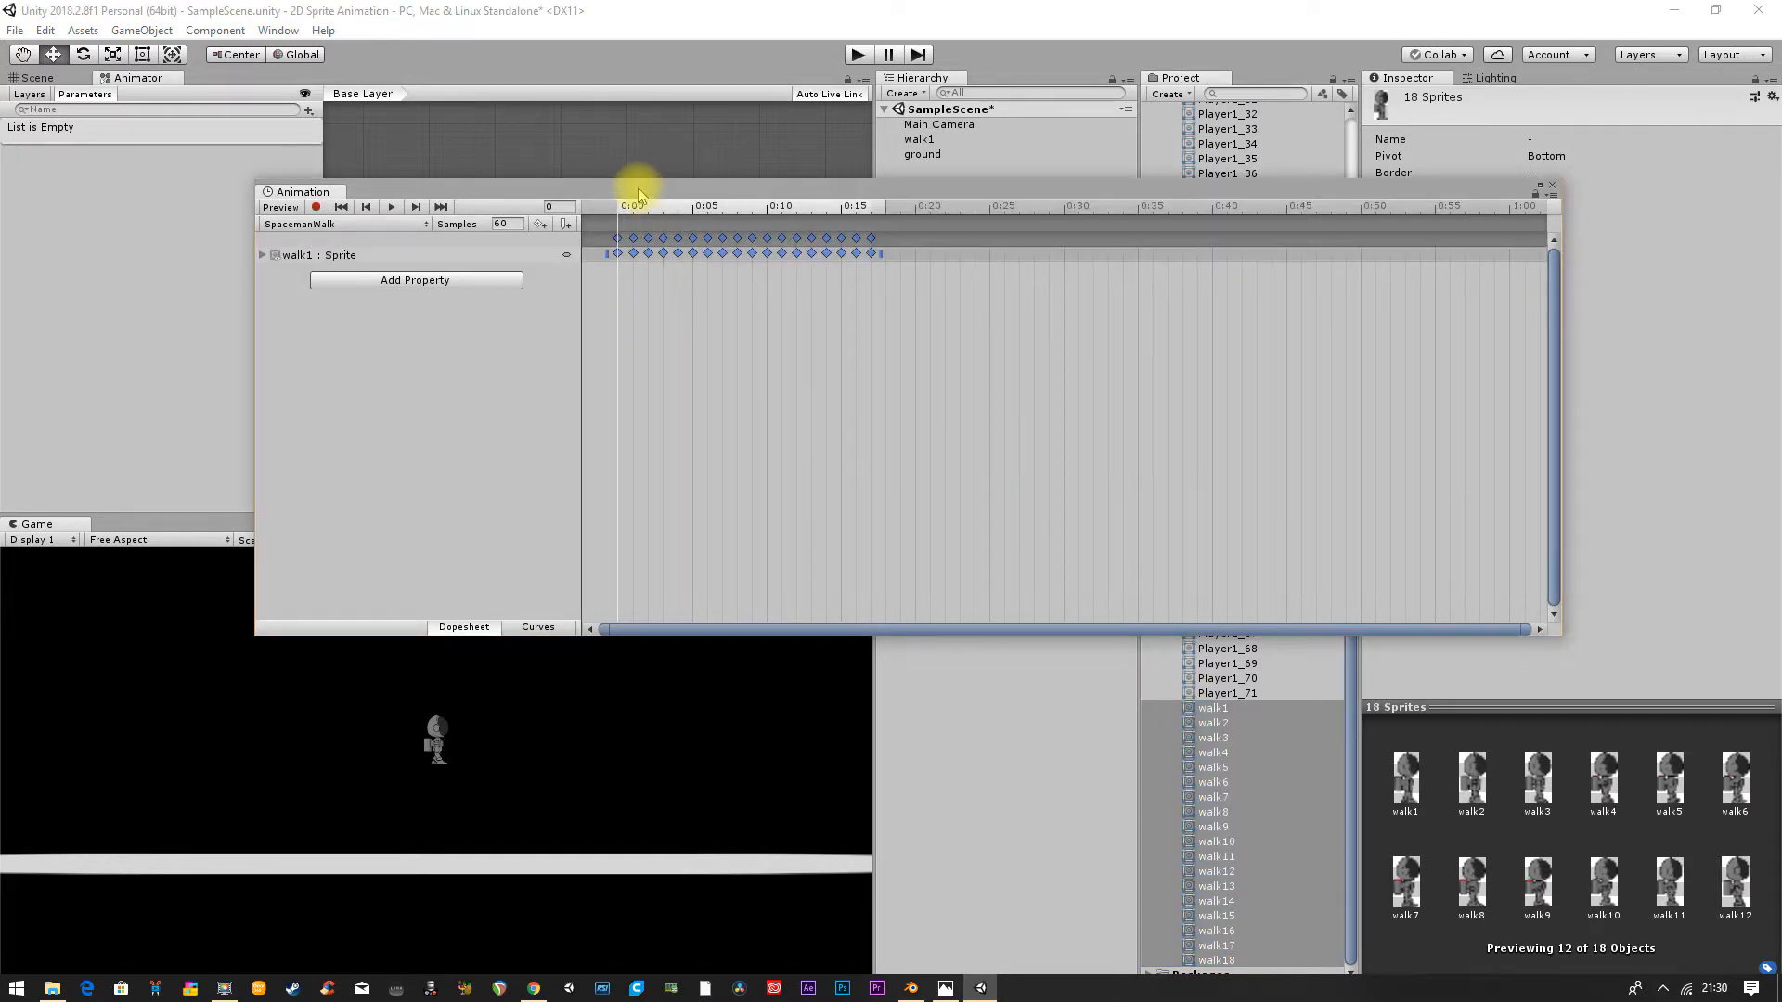
Step: Play the SpacemanWalk clip to preview the walk cycle in the game view
{"action": "left_click_drag", "start_coordinate": [639, 192], "coordinate": [908, 230]}
{"action": "left_click", "coordinate": [656, 245]}
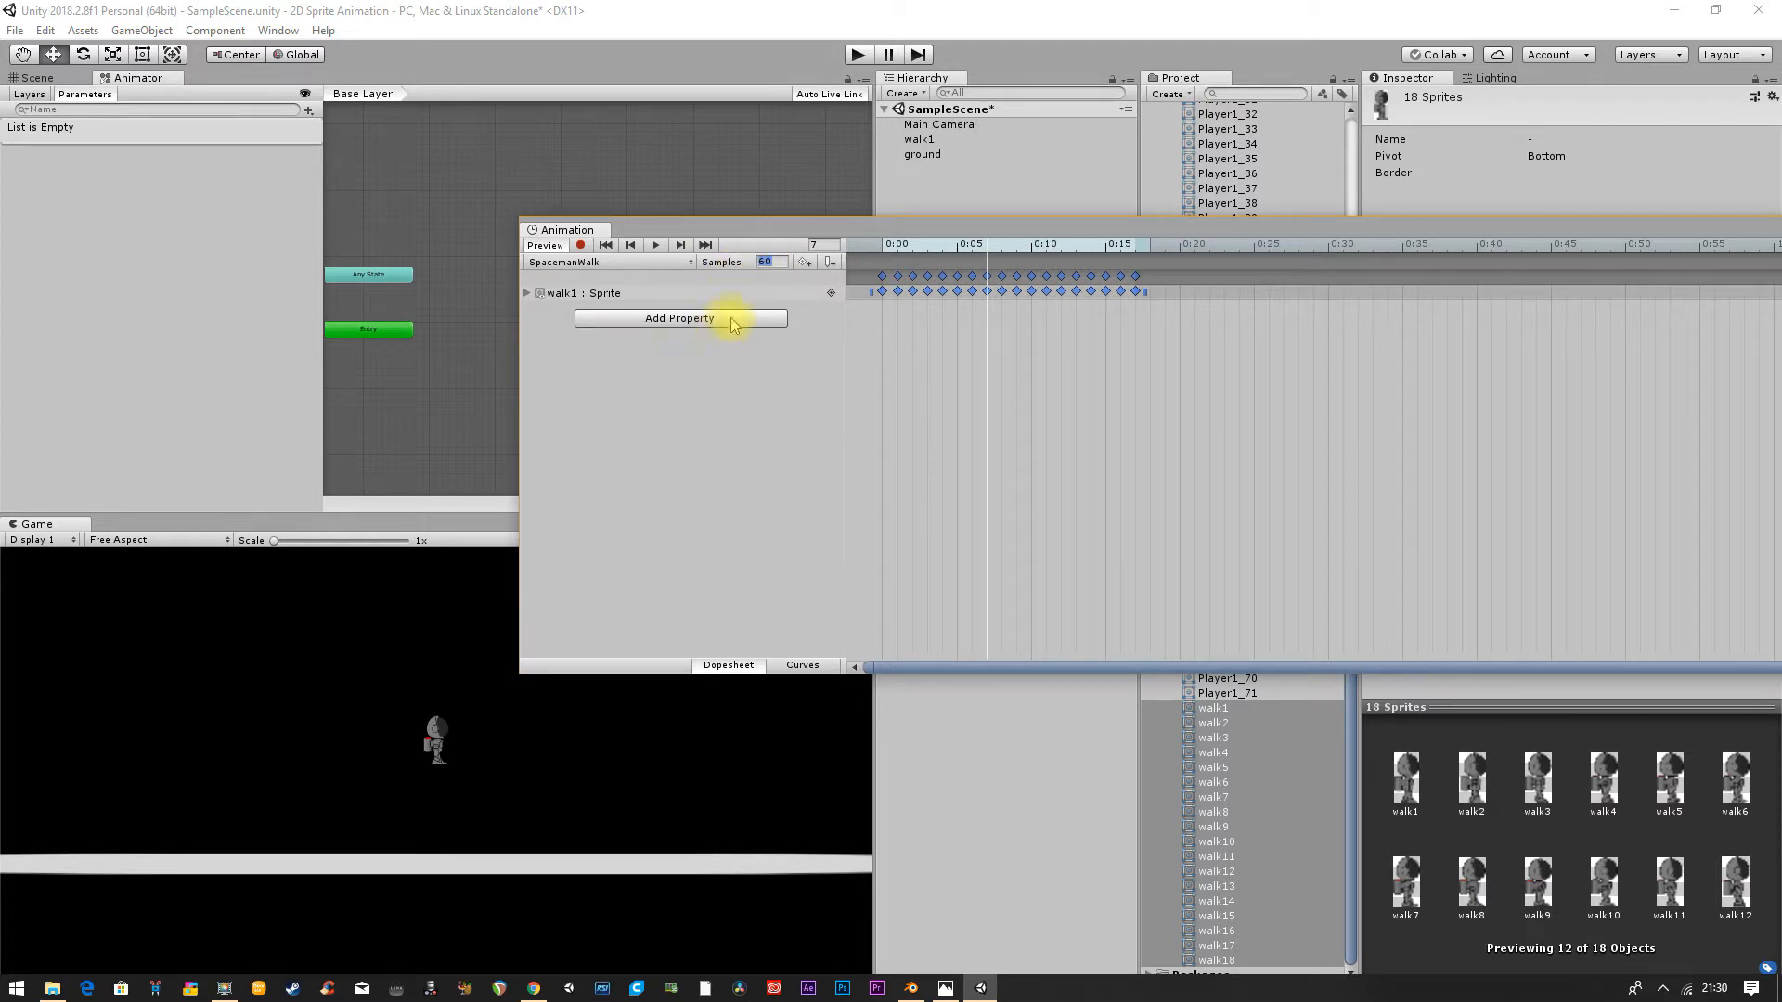
{"action": "type", "text": "12"}
{"action": "left_click", "coordinate": [658, 253]}
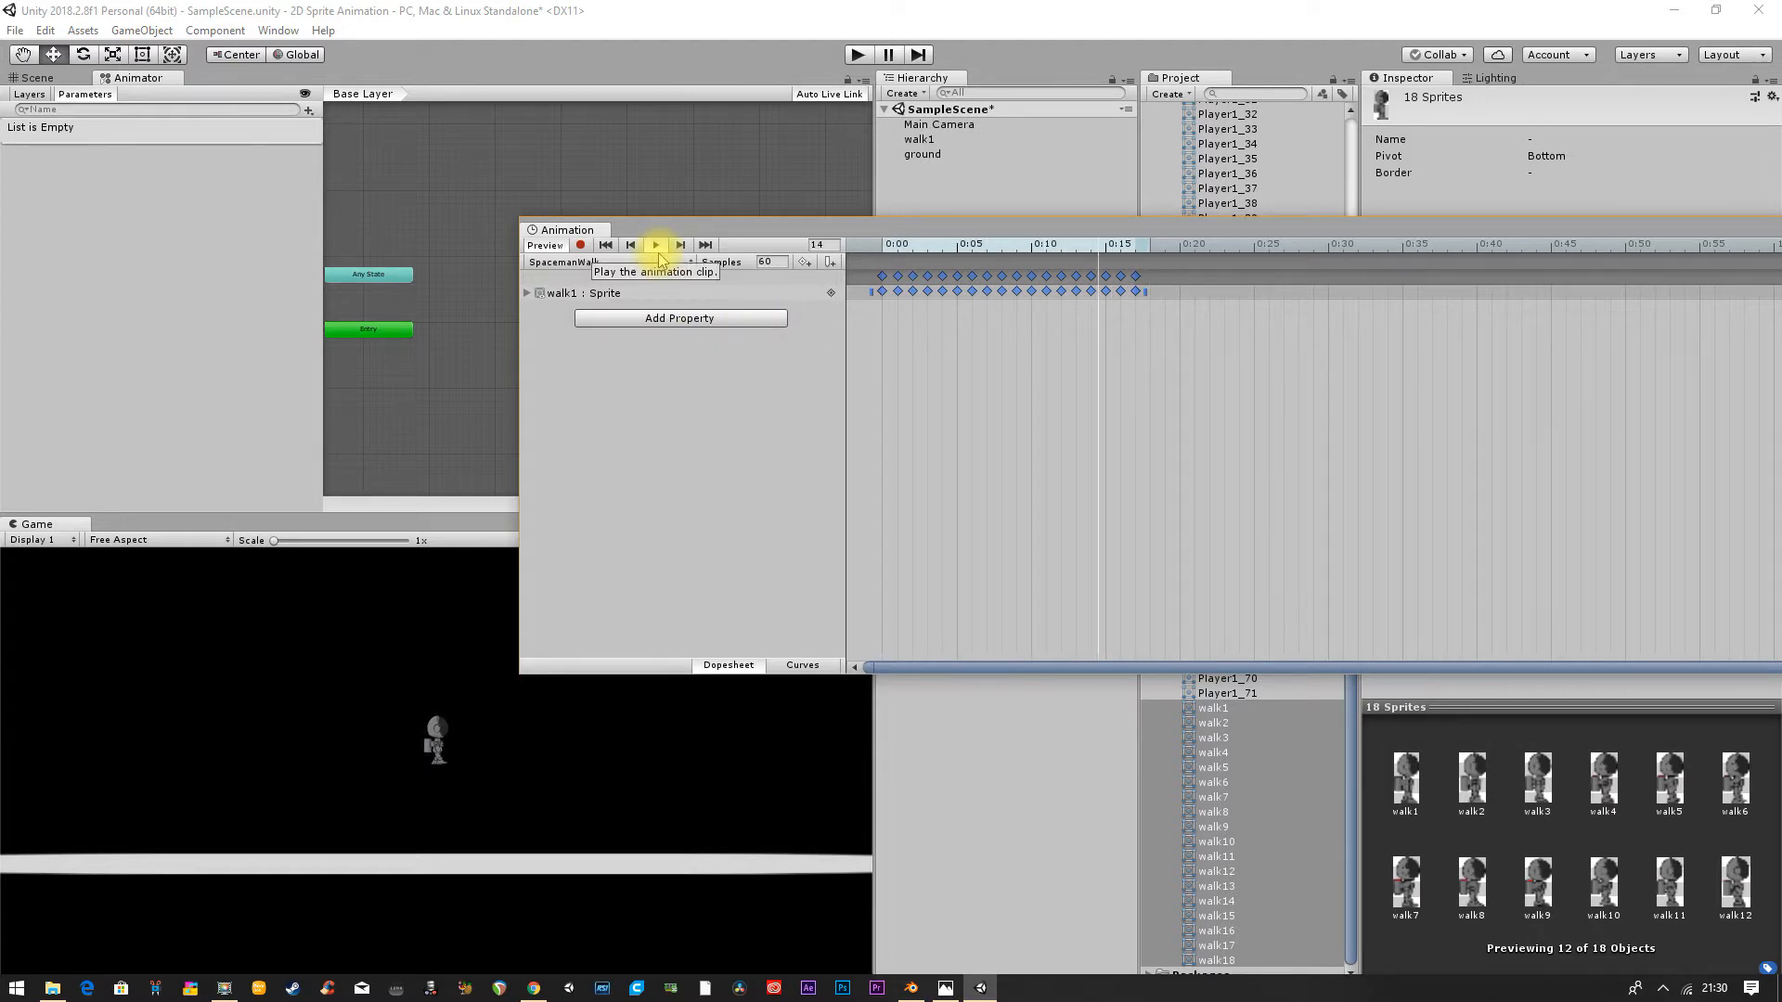
Step: Preview the SpacemanWalk clip at 120 samples and restore its sample rate to 60
{"action": "left_click", "coordinate": [769, 264]}
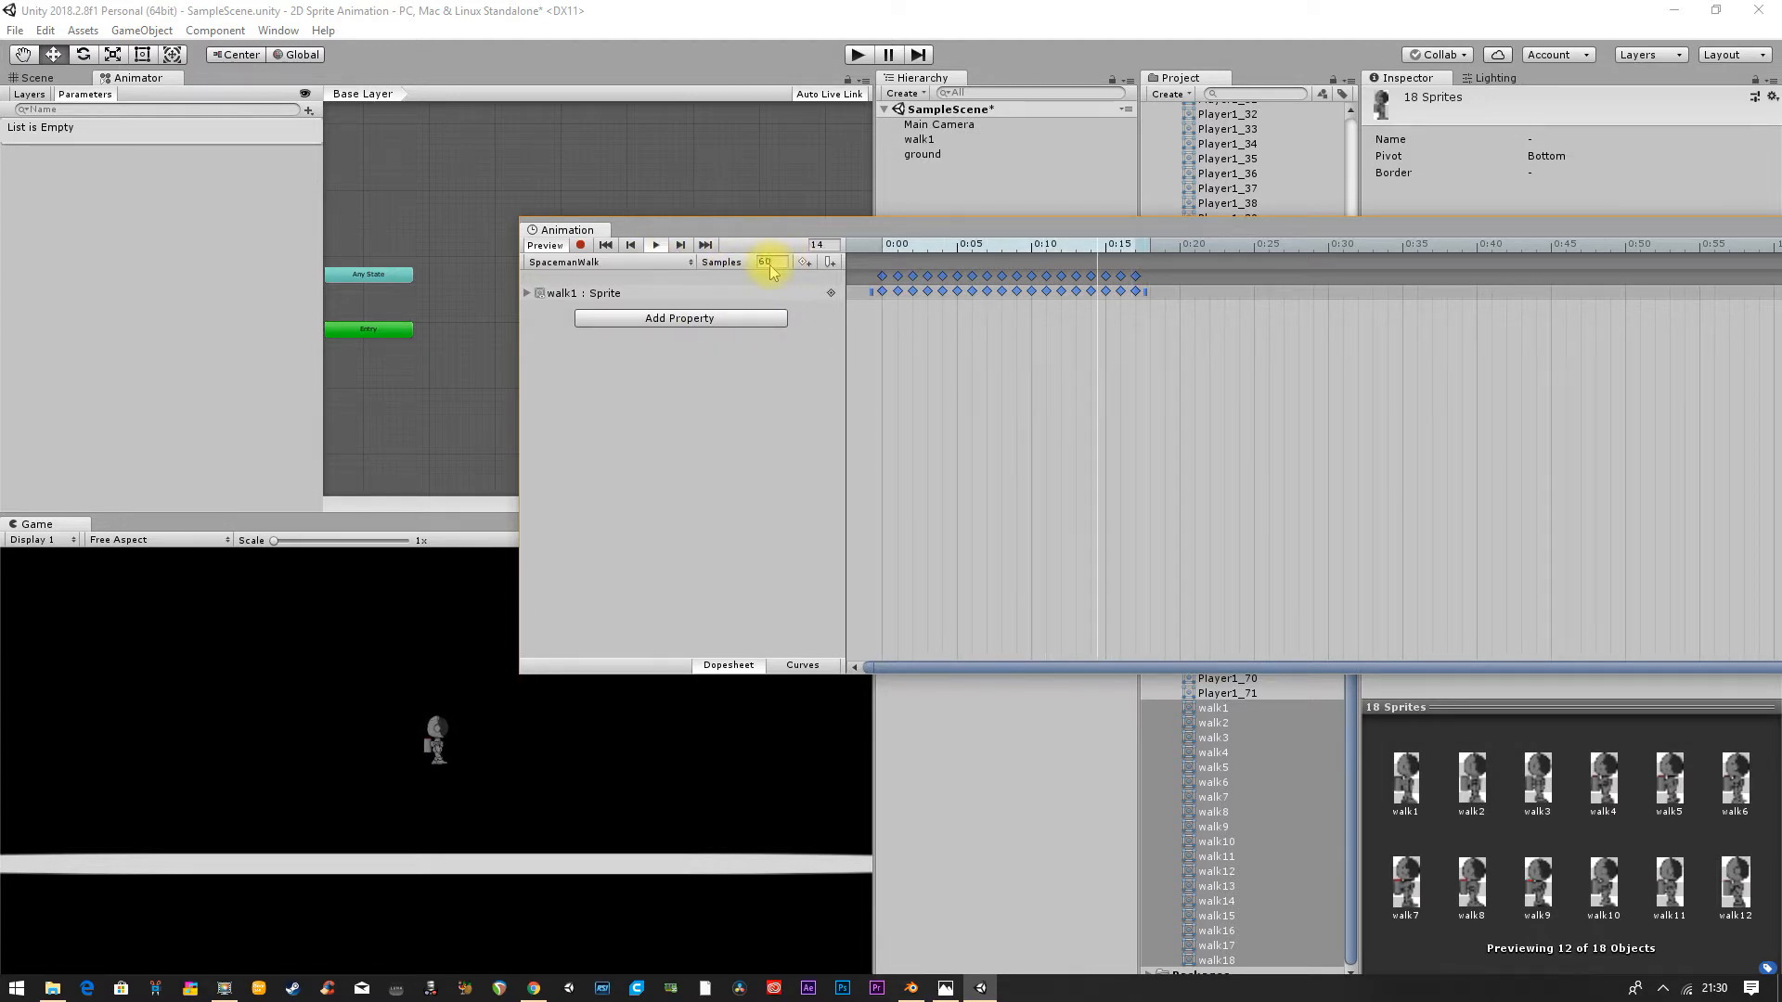
{"action": "type", "text": "12"}
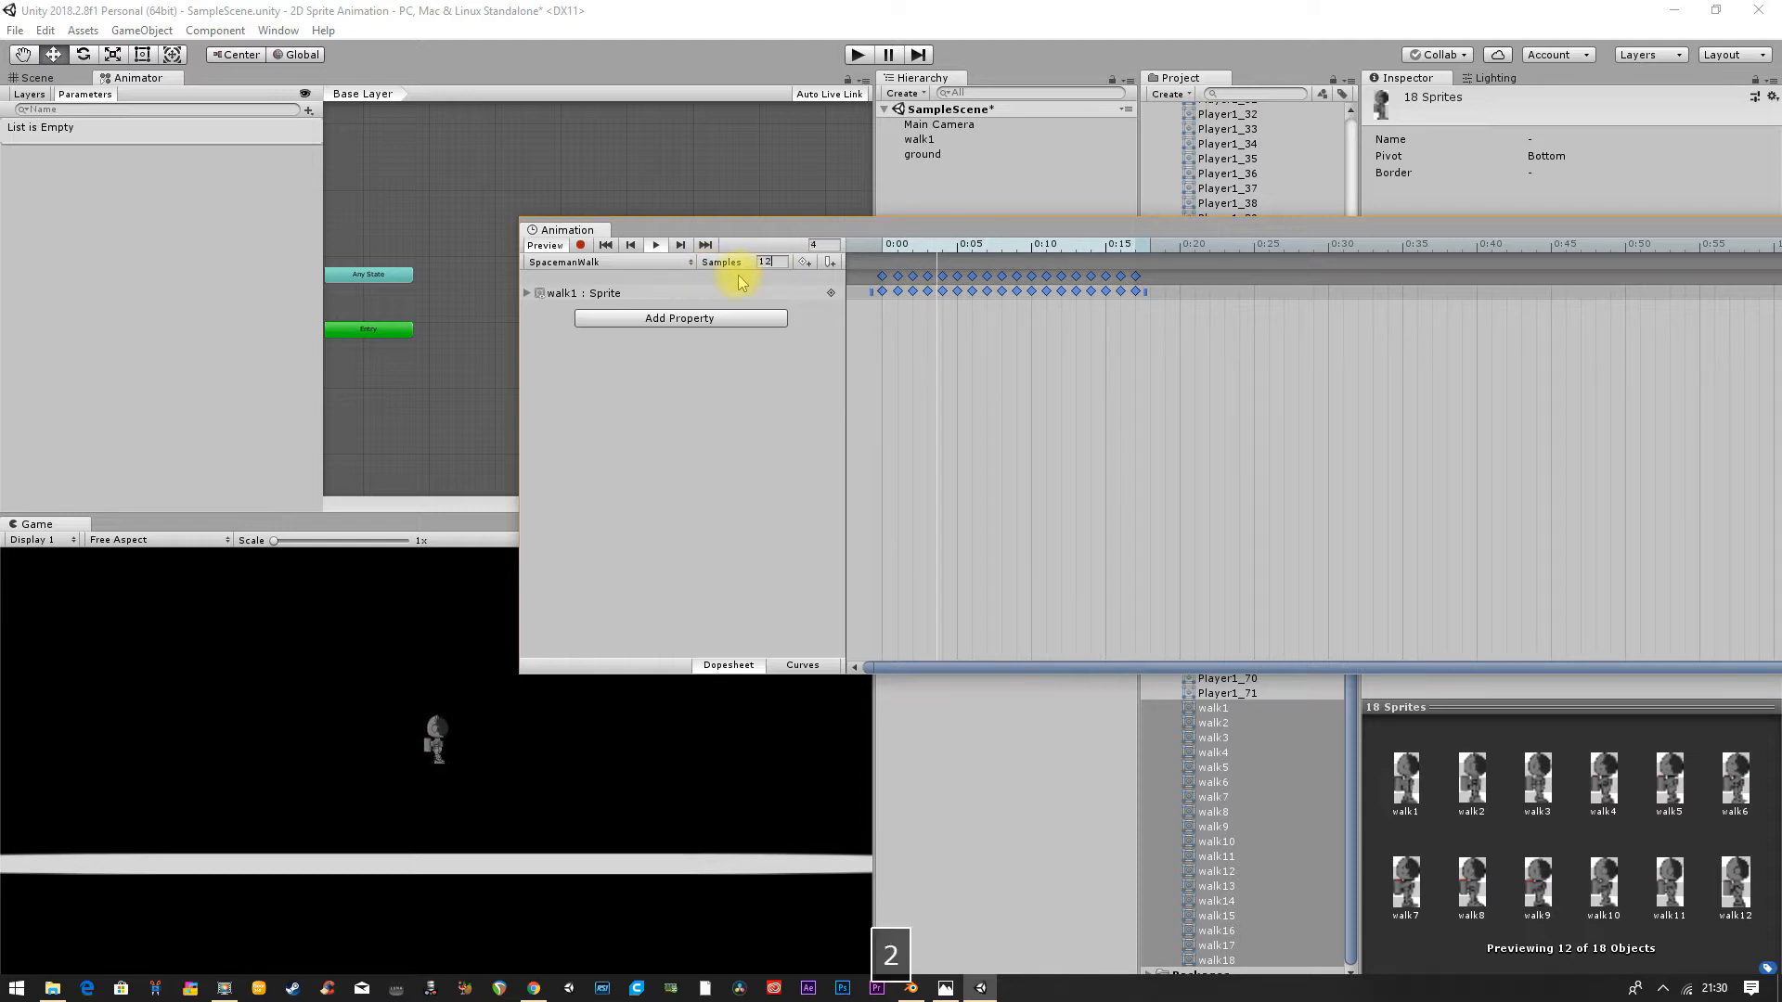
{"action": "type", "text": "0"}
{"action": "key", "text": "Return"}
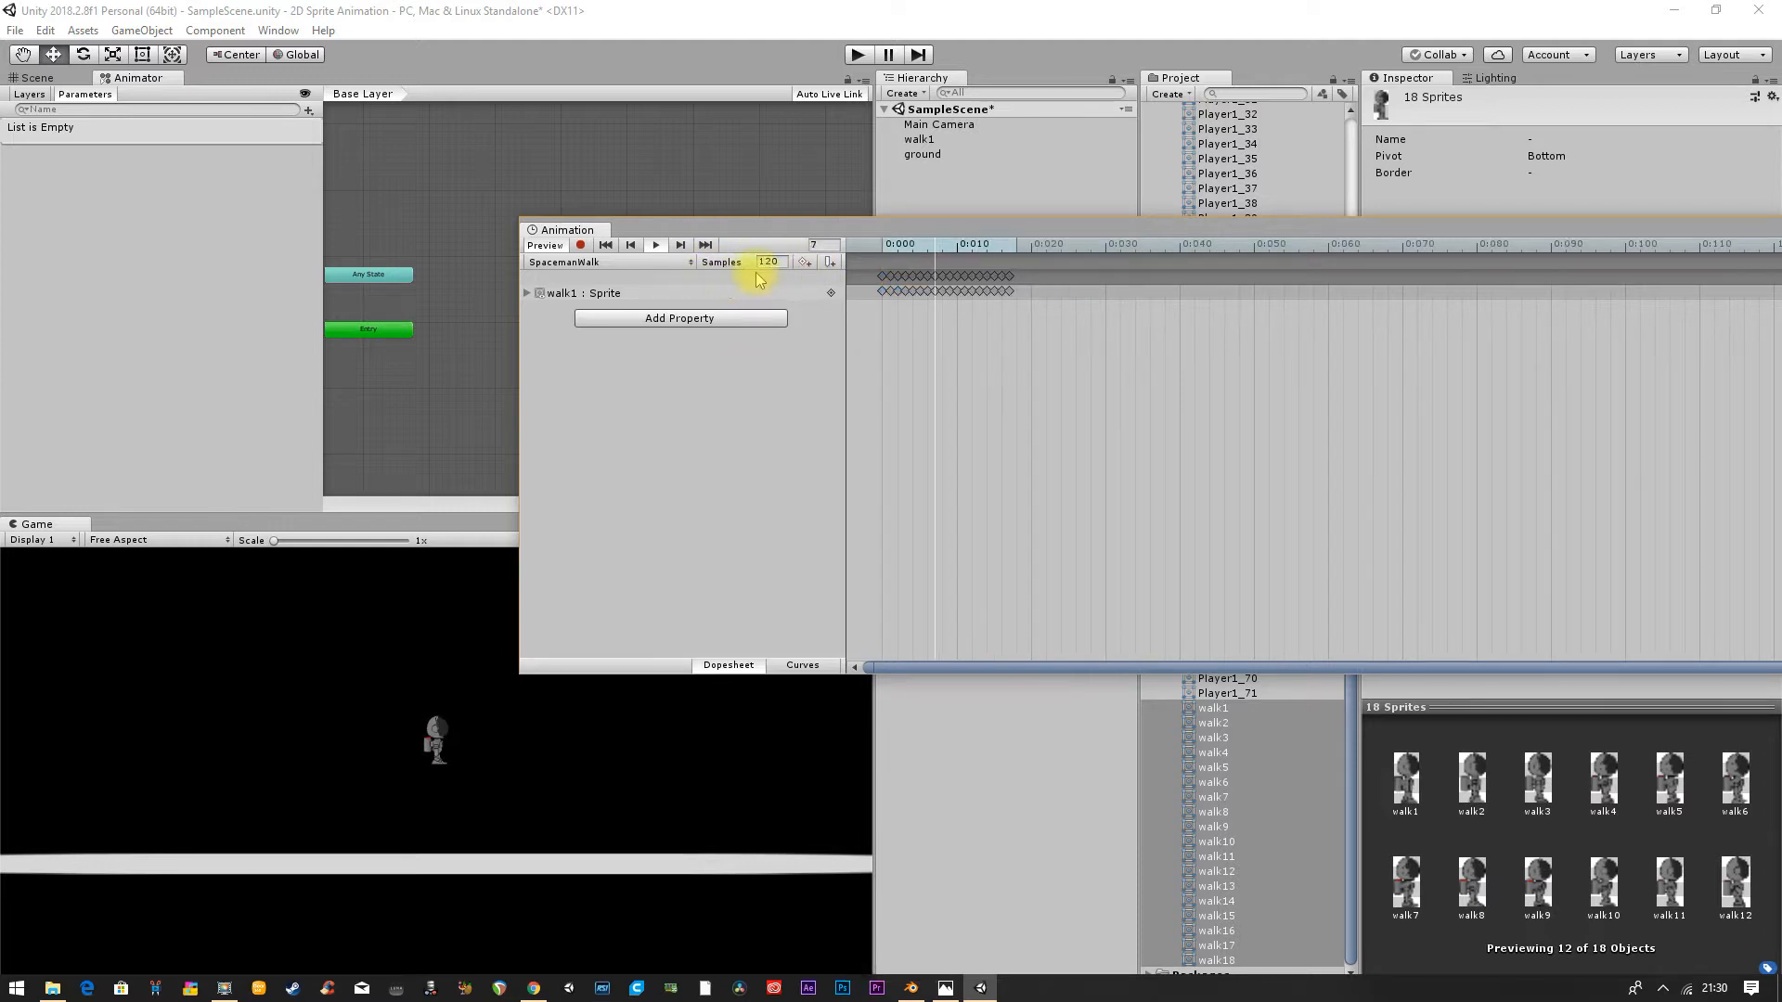
{"action": "left_click", "coordinate": [655, 246]}
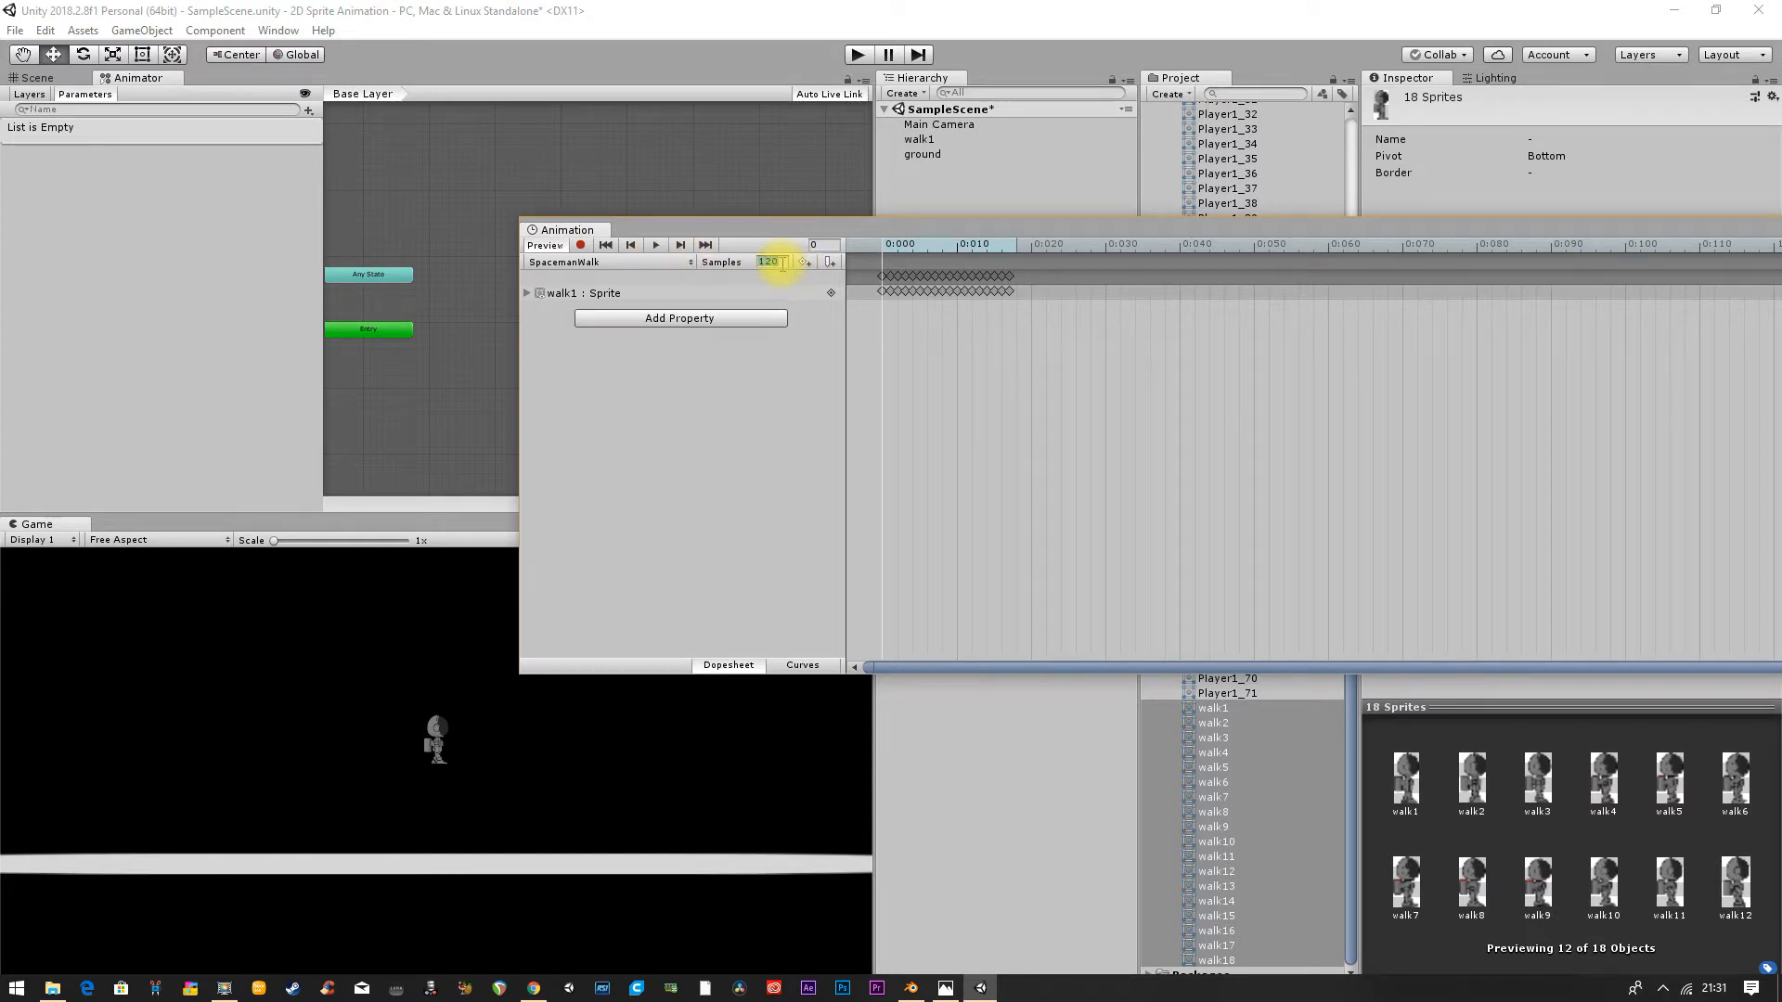
{"action": "type", "text": "60"}
{"action": "key", "text": "Return"}
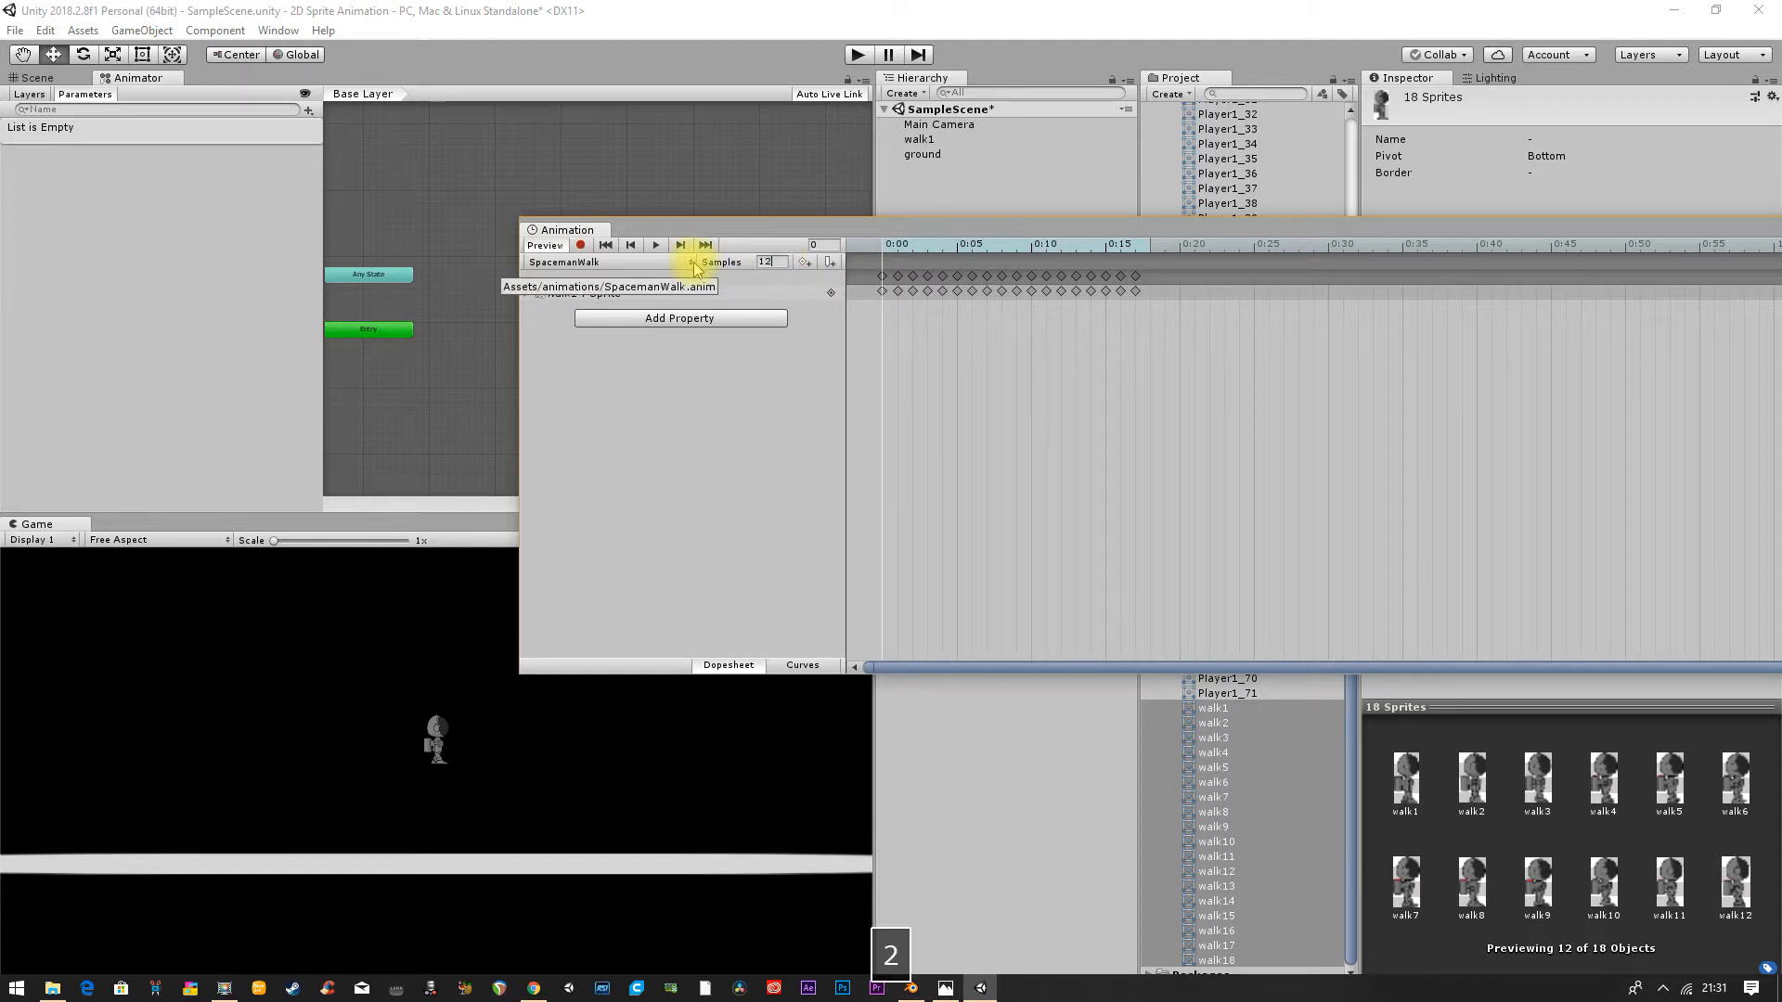
Step: Set the SpacemanWalk clip's sample rate to 12 and preview the slower walk
{"action": "type", "text": "12"}
{"action": "key", "text": "Return"}
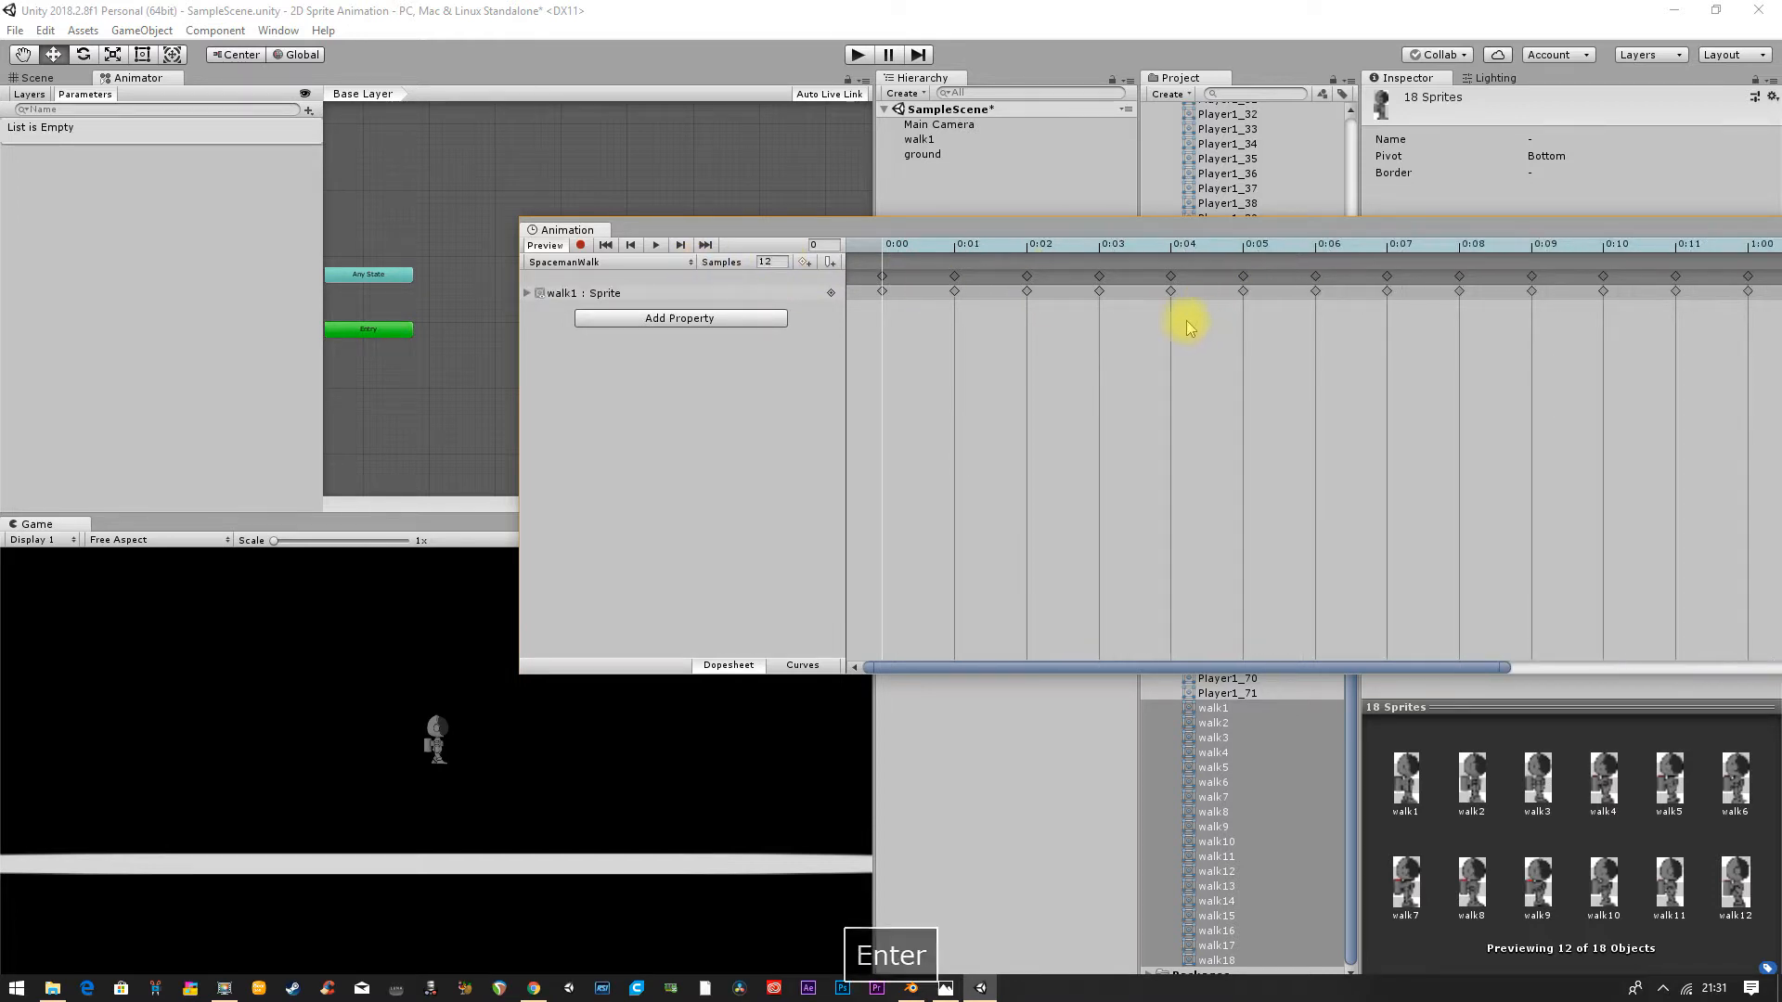
{"action": "scroll", "coordinate": [1147, 324], "scroll_direction": "down", "scroll_amount": 1}
{"action": "left_click", "coordinate": [654, 246]}
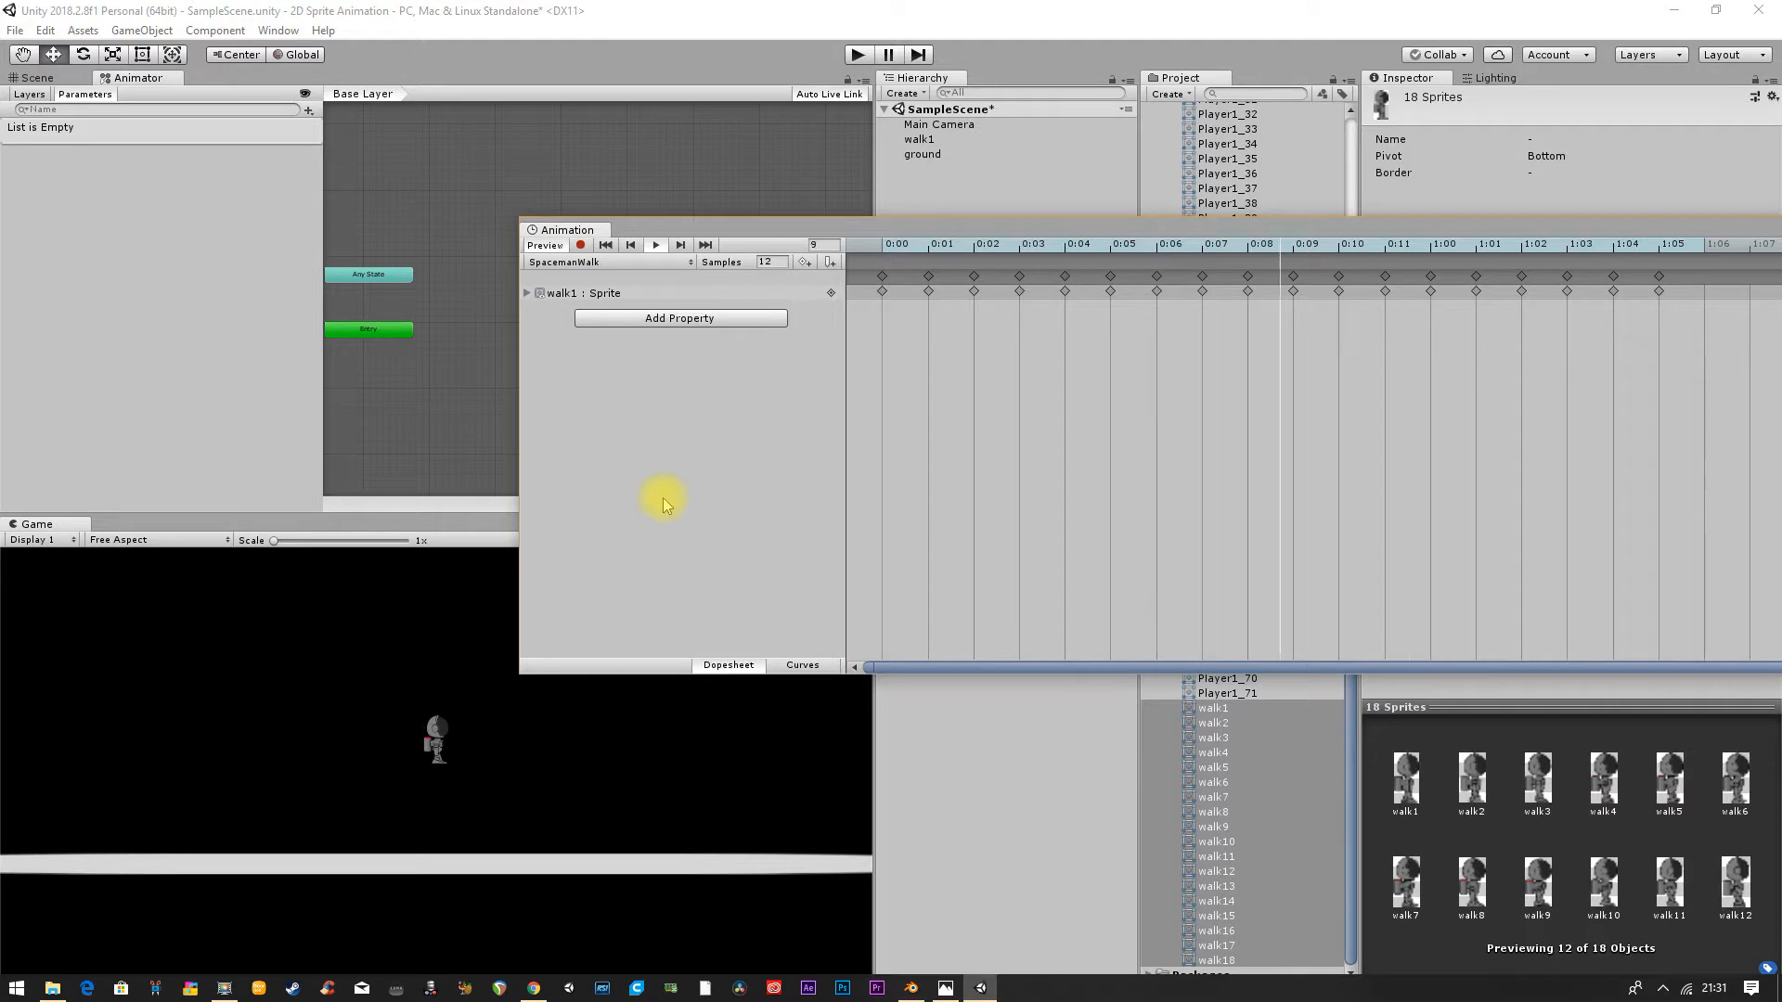
{"action": "left_click", "coordinate": [661, 246]}
Step: Look at the clip list of the walk1 object and close the Animation window
{"action": "left_click_drag", "start_coordinate": [905, 220], "coordinate": [509, 139]}
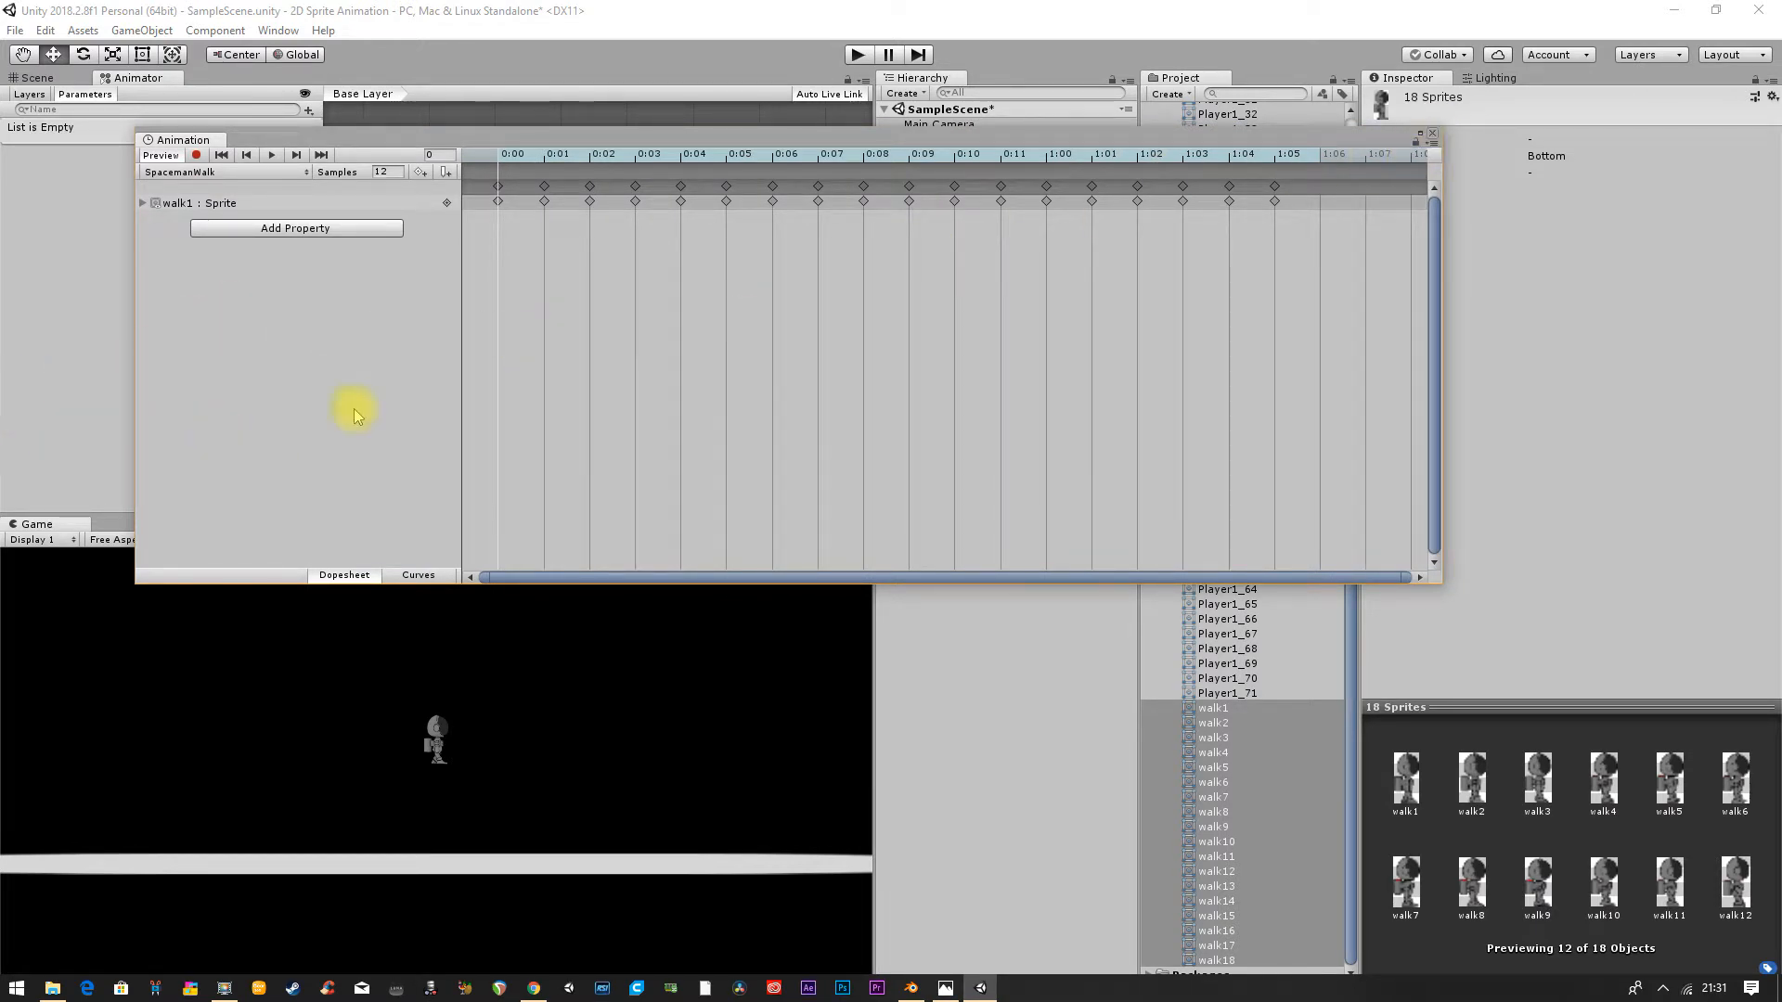
{"action": "left_click", "coordinate": [268, 174]}
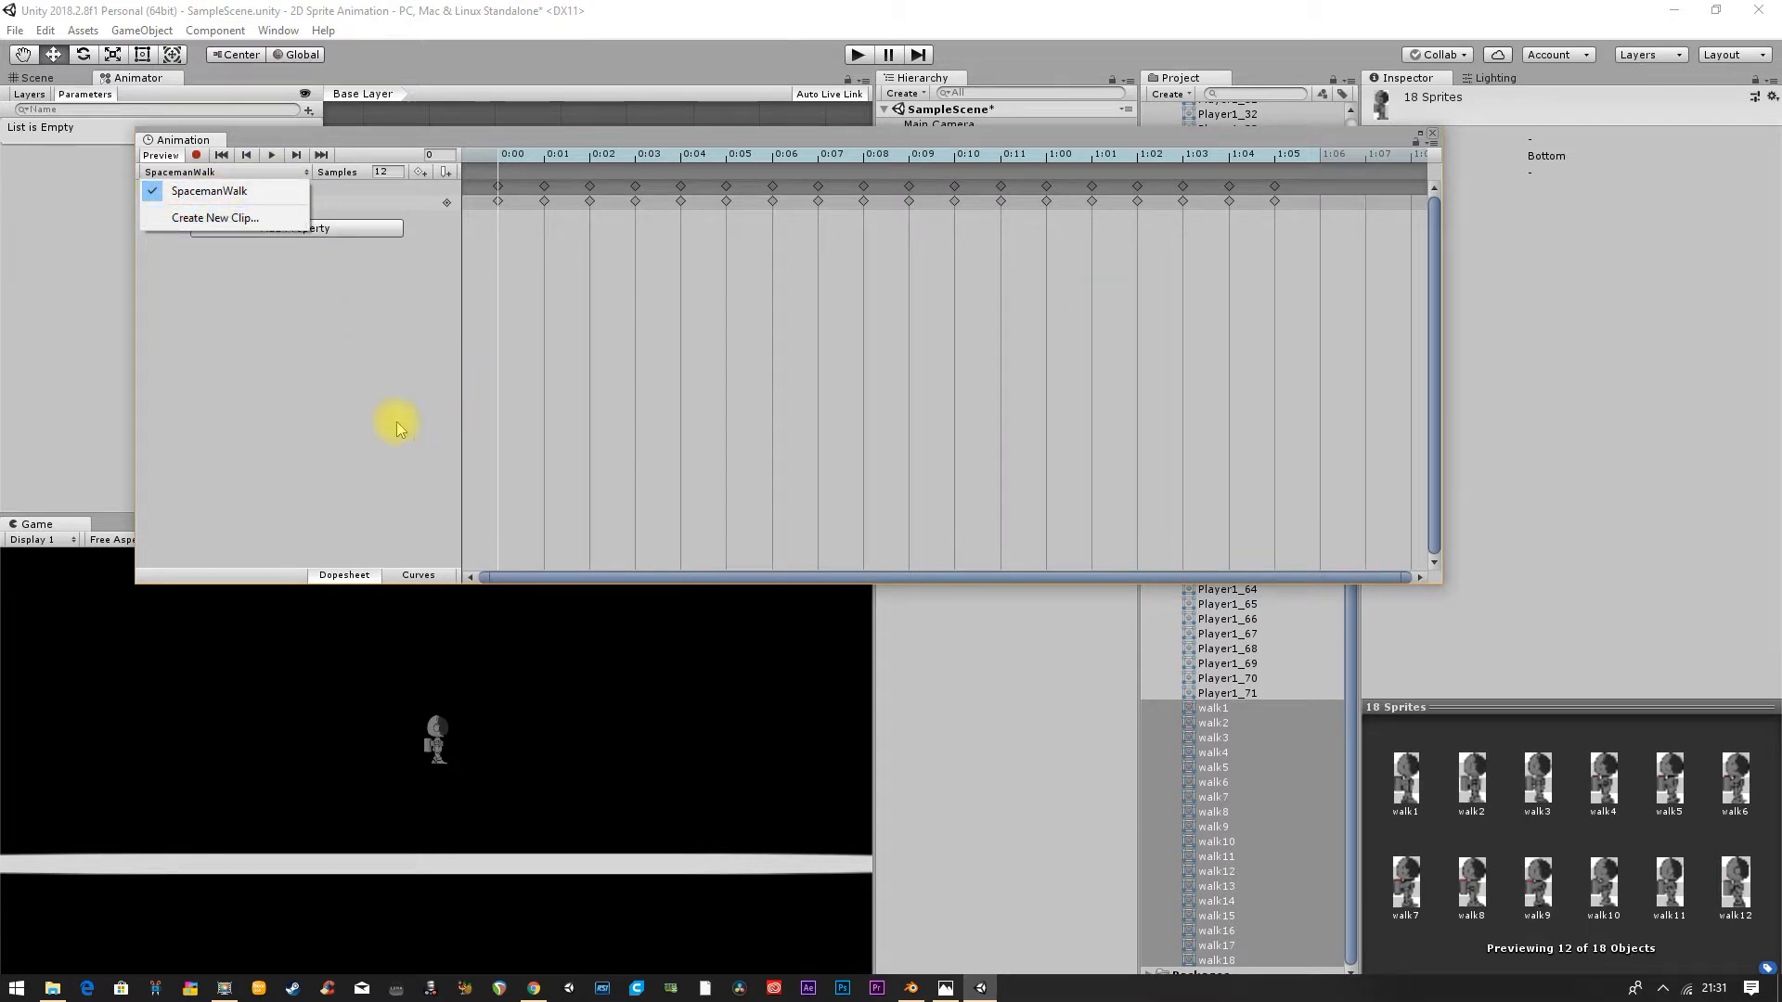
{"action": "left_click", "coordinate": [1434, 138]}
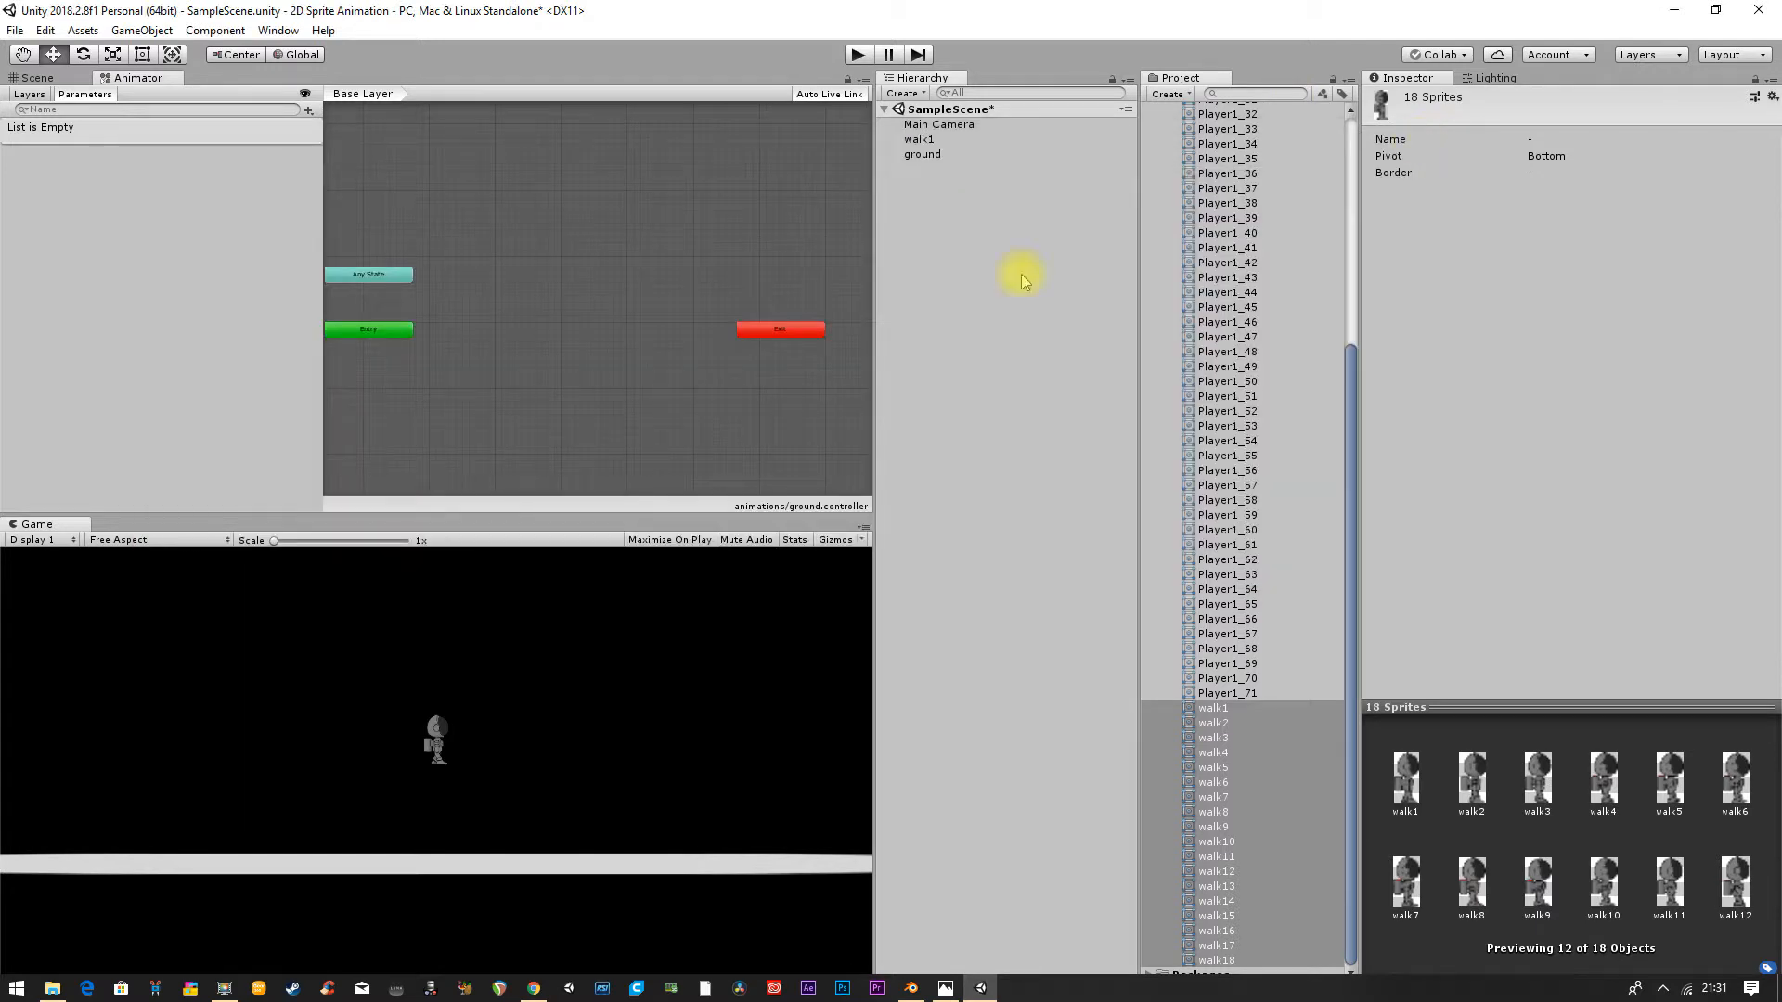
Step: Collapse the Player1 sprite sheet in the project assets
{"action": "scroll", "coordinate": [577, 410], "scroll_direction": "up", "scroll_amount": 2}
{"action": "scroll", "coordinate": [455, 382], "scroll_direction": "down", "scroll_amount": 2}
{"action": "scroll", "coordinate": [455, 381], "scroll_direction": "down", "scroll_amount": 1}
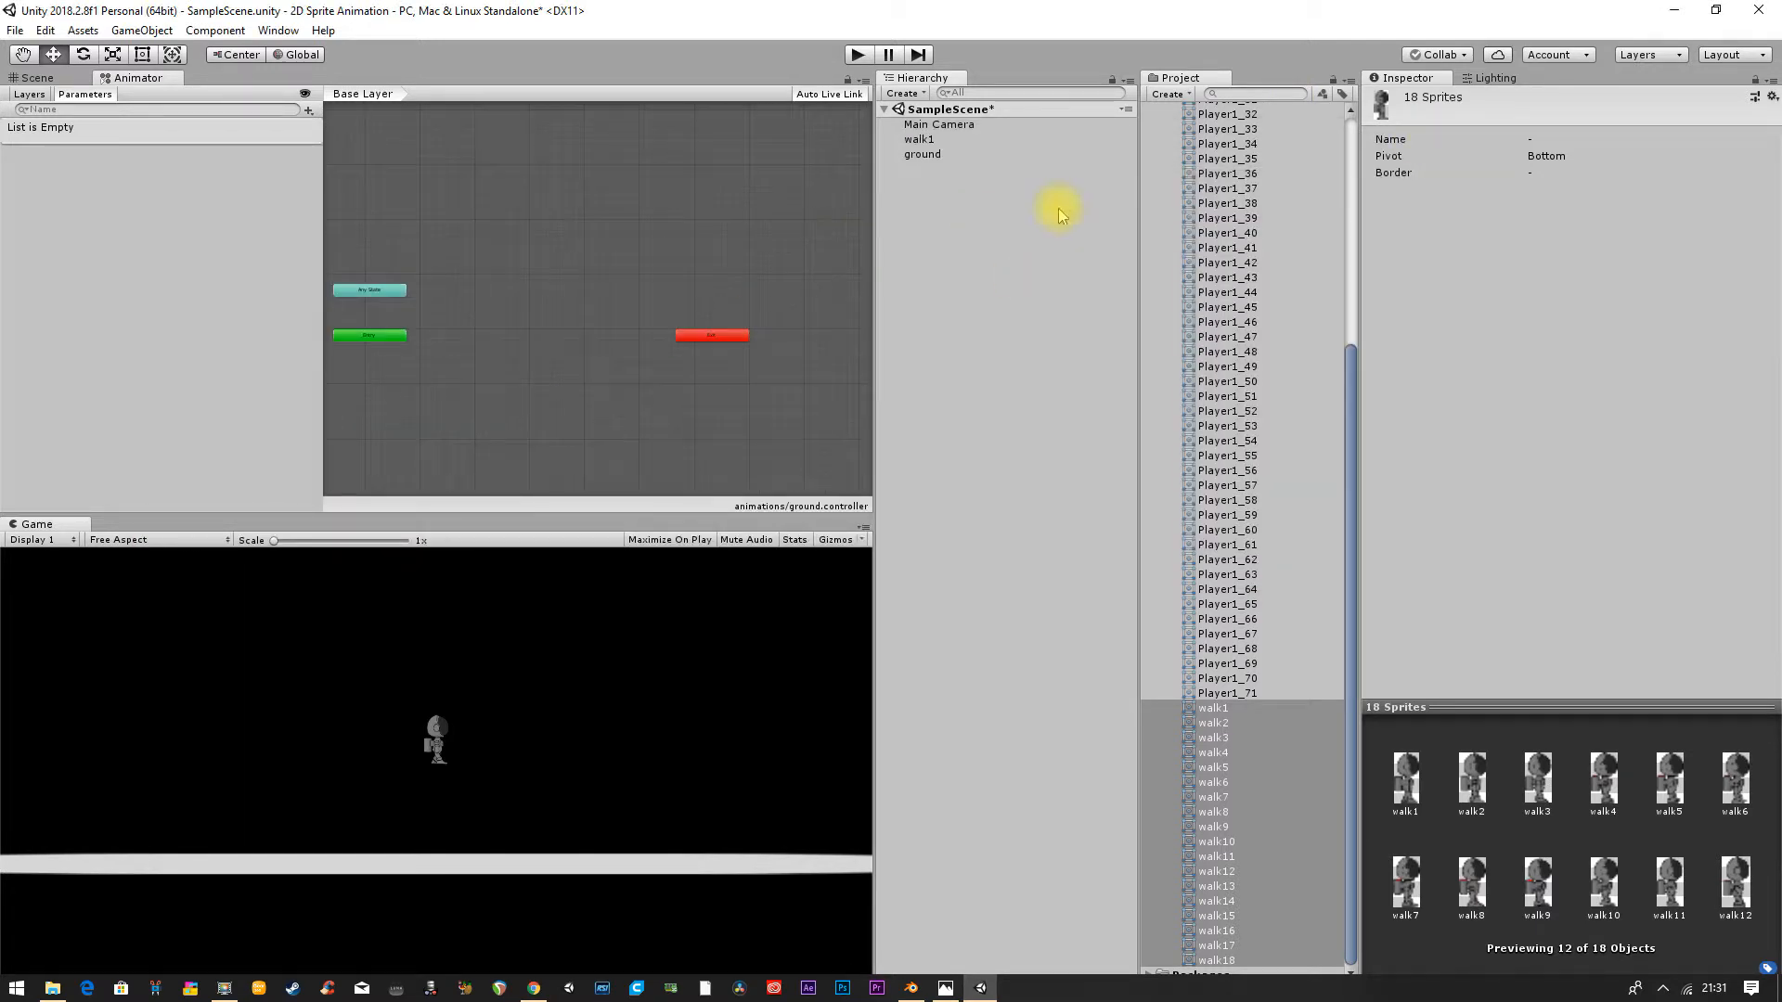
{"action": "scroll", "coordinate": [1314, 443], "scroll_direction": "up", "scroll_amount": 5}
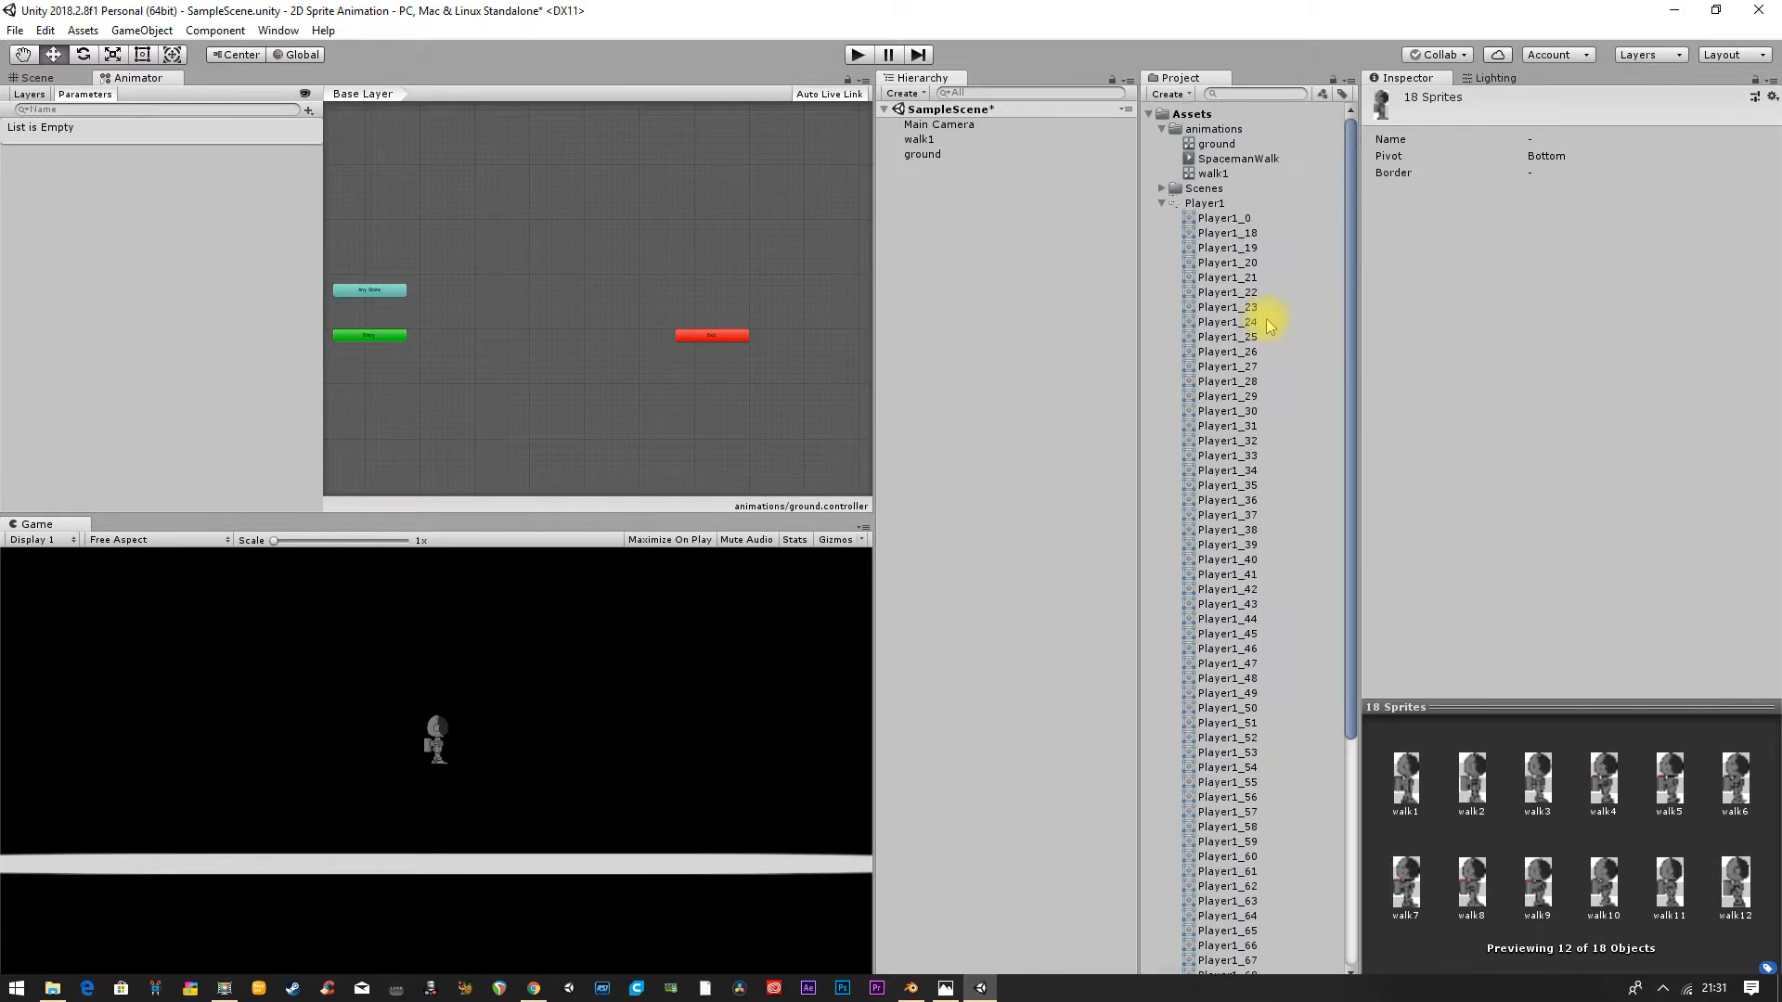
{"action": "left_click", "coordinate": [1162, 203]}
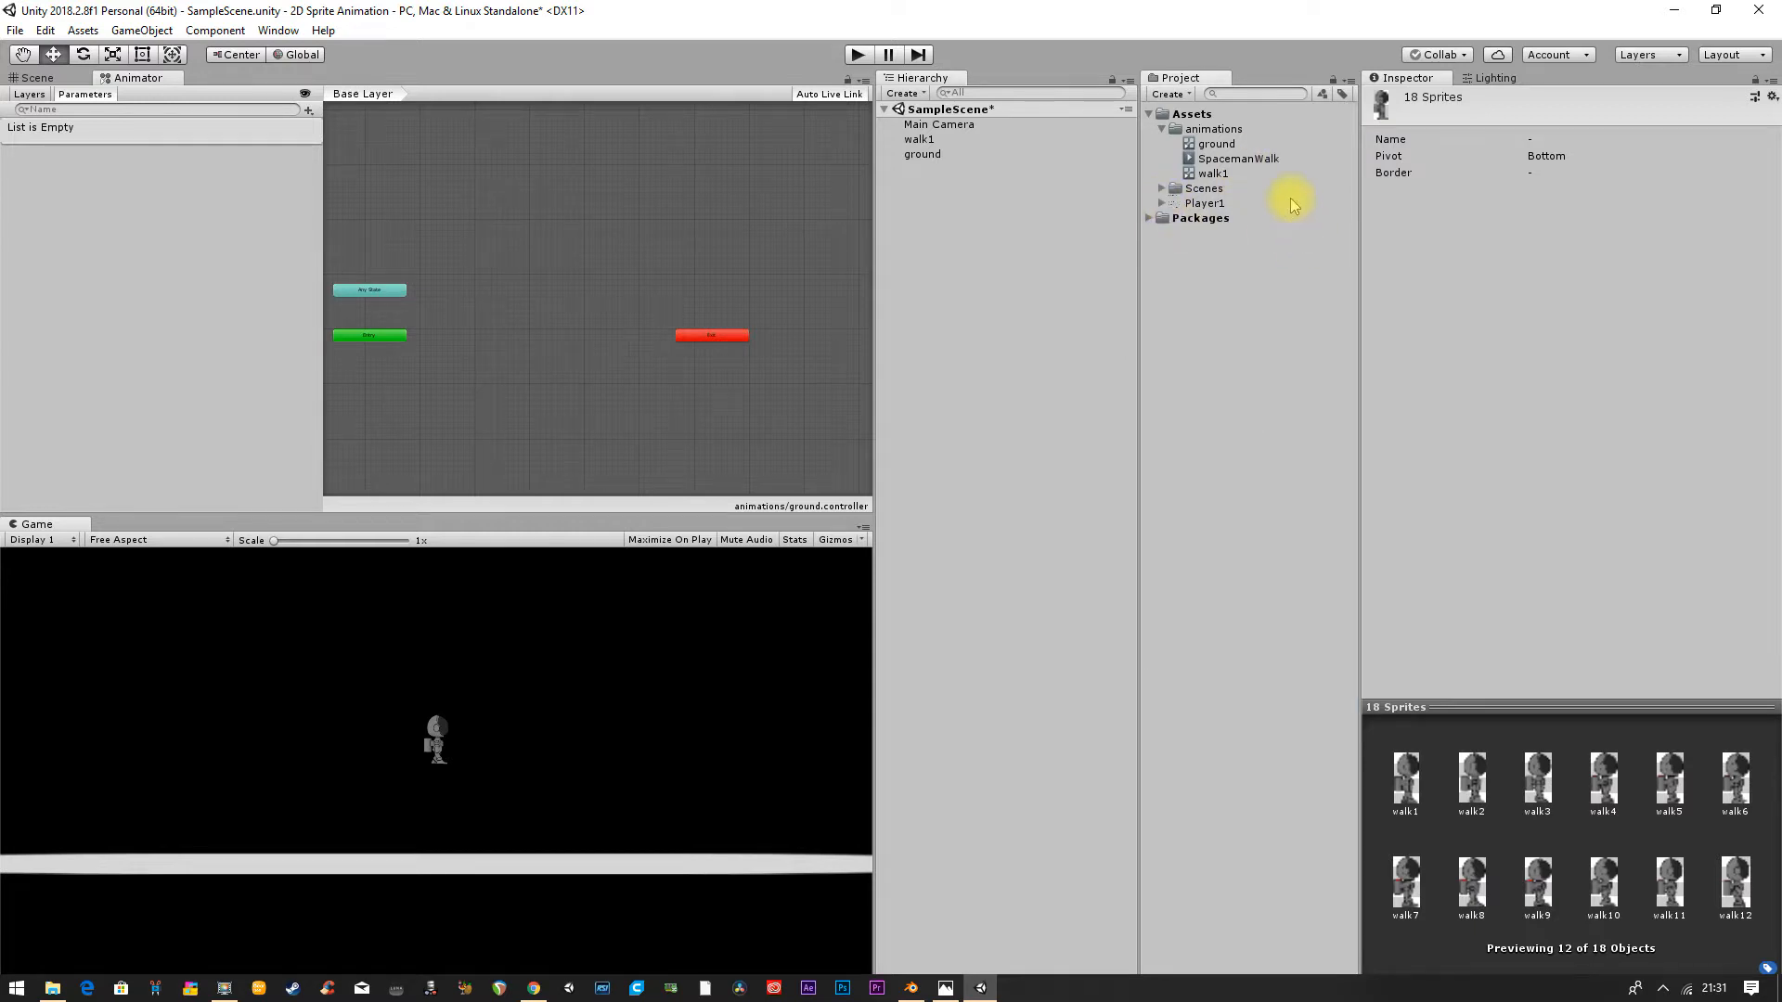
Step: Widen the project asset list and inspect the ground controller, SpacemanWalk clip and walk1 controller in the animations folder
{"action": "left_click", "coordinate": [1227, 146]}
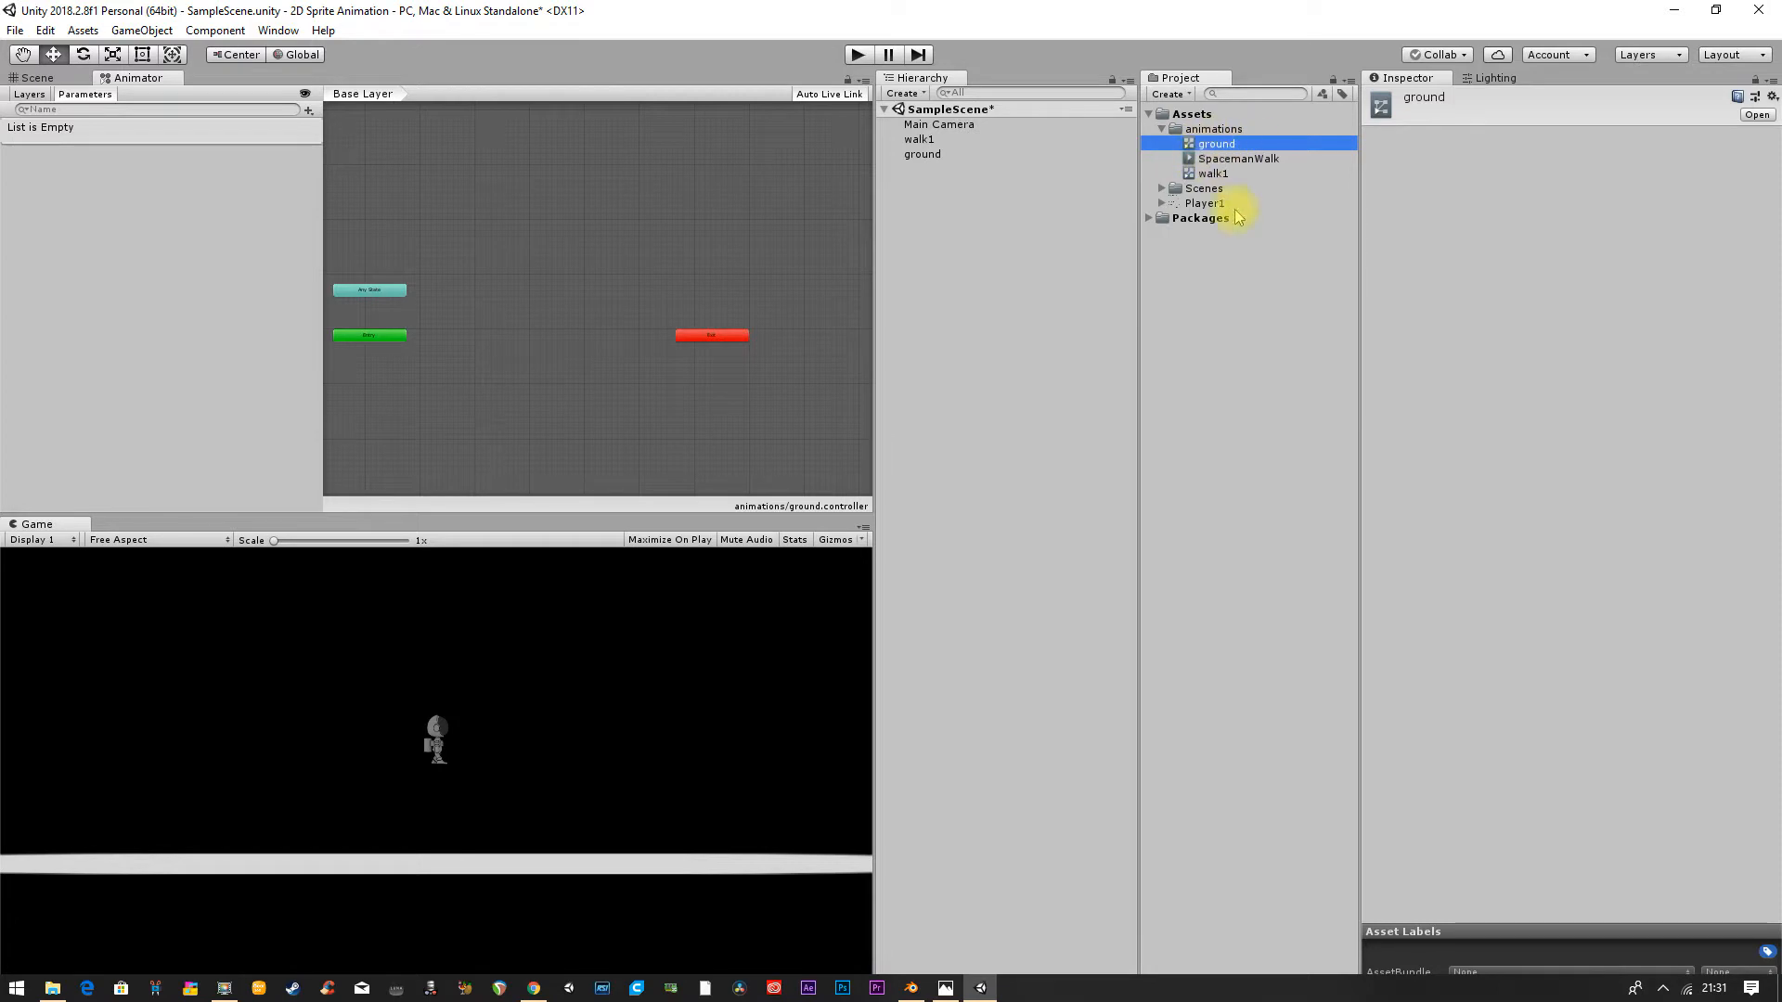
{"action": "left_click_drag", "start_coordinate": [1138, 175], "coordinate": [1016, 201]}
{"action": "left_click", "coordinate": [1134, 160]}
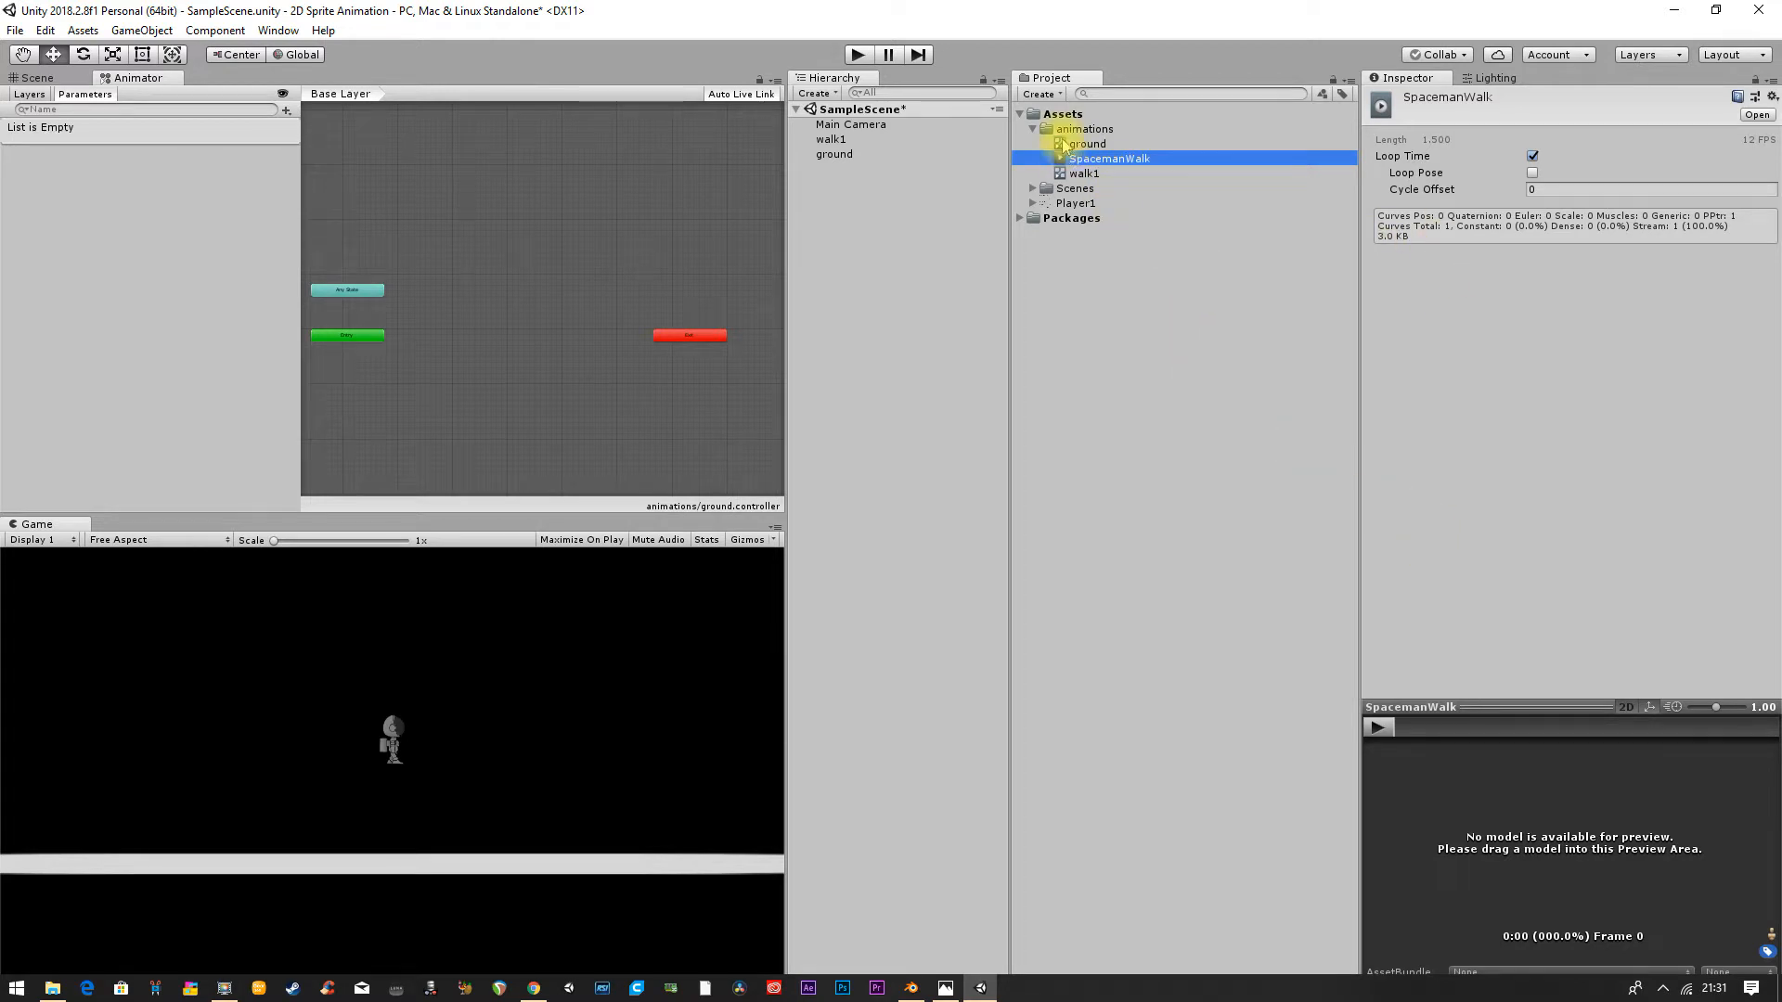
{"action": "left_click", "coordinate": [1086, 145]}
{"action": "left_click", "coordinate": [1082, 176]}
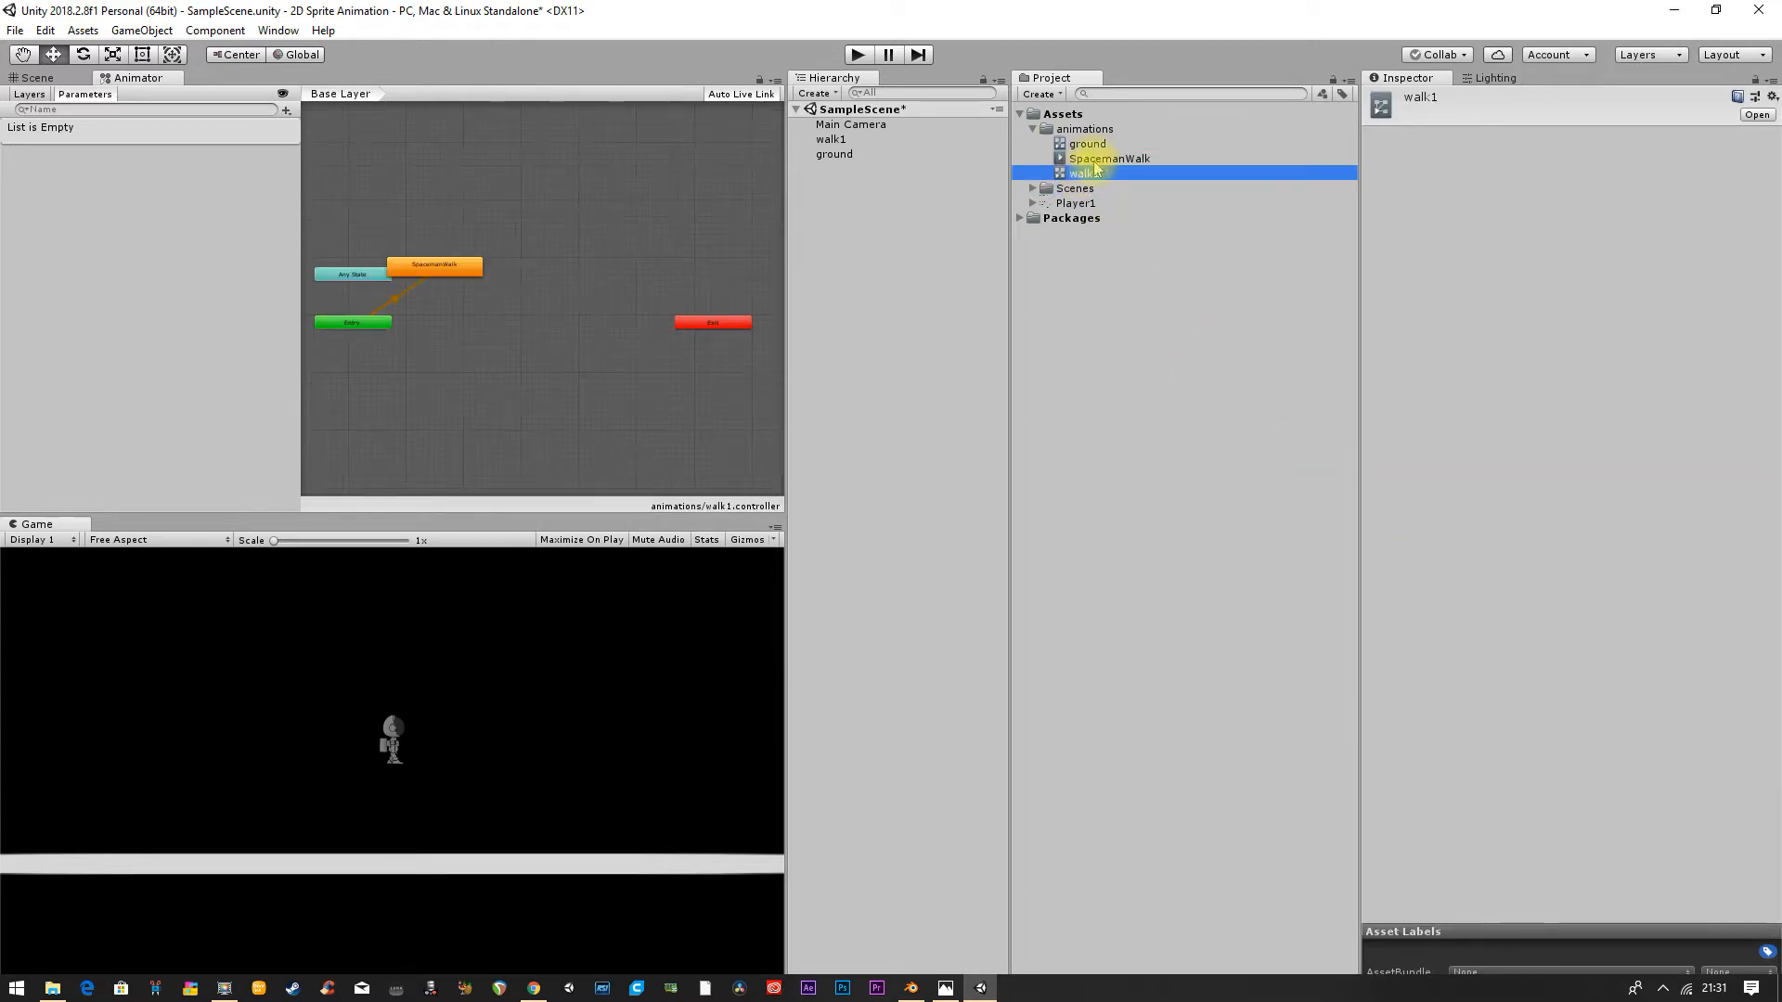
Step: Delete the ground animator controller from the animations folder and confirm the deletion
{"action": "left_click", "coordinate": [1095, 146]}
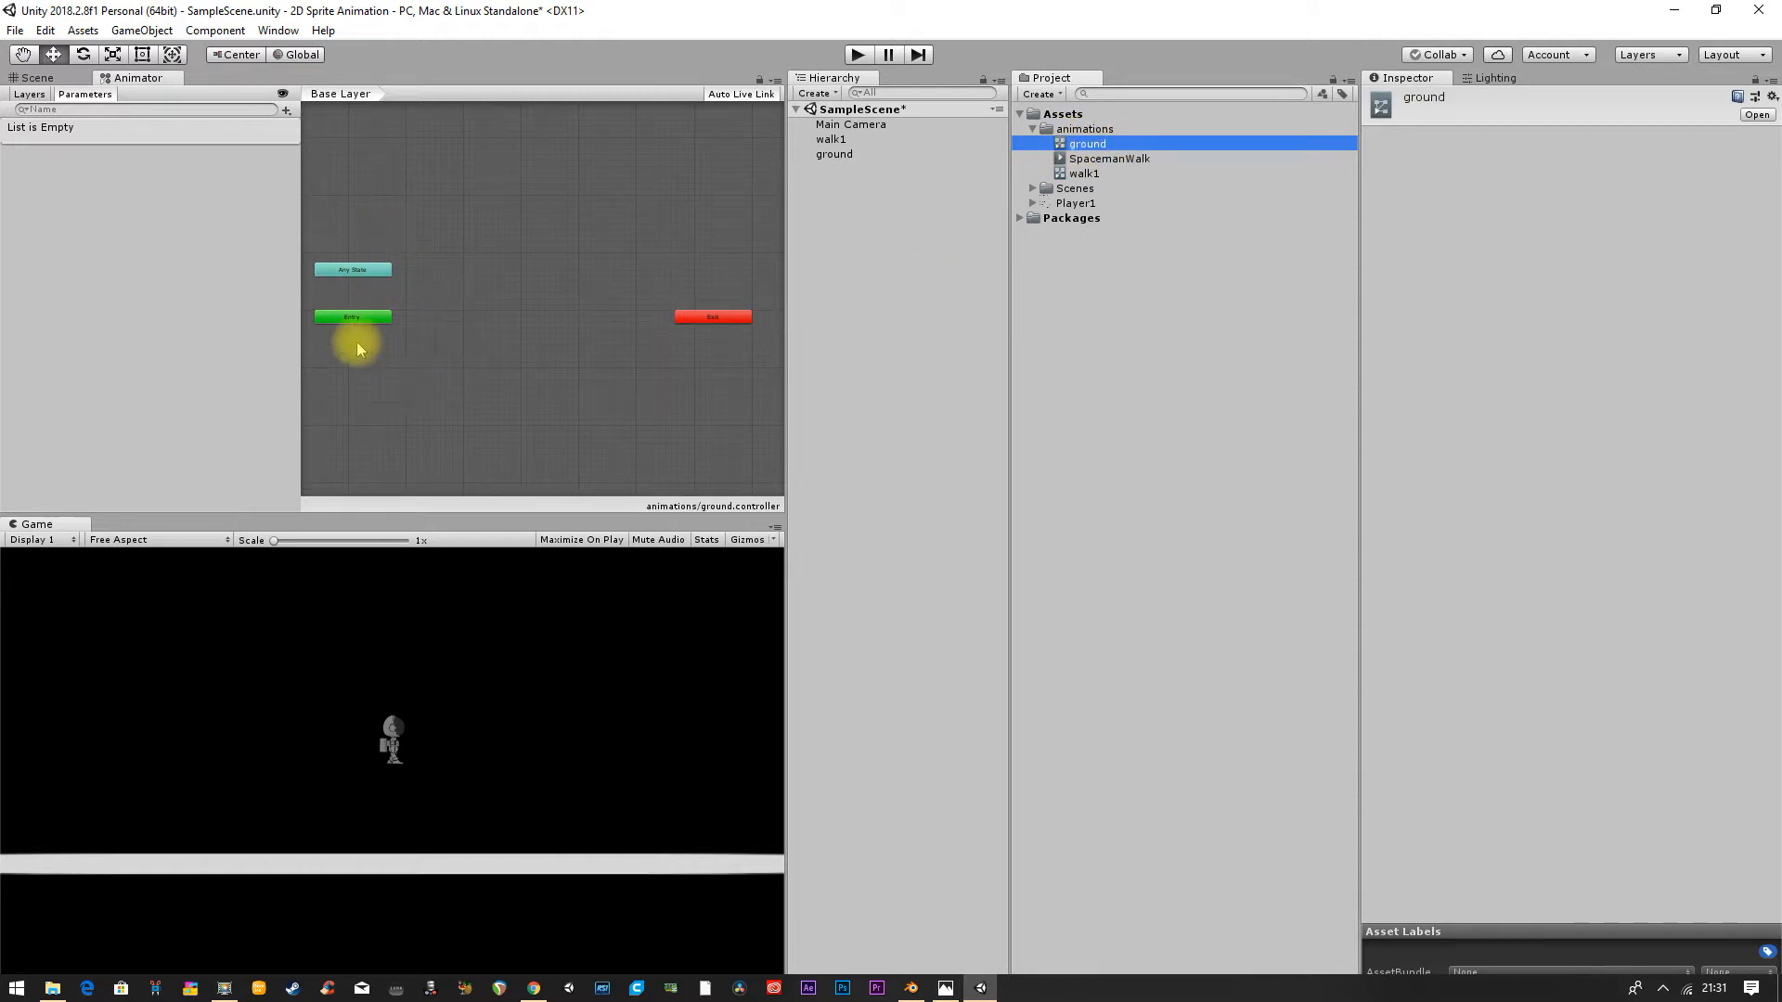
{"action": "right_click", "coordinate": [1119, 150]}
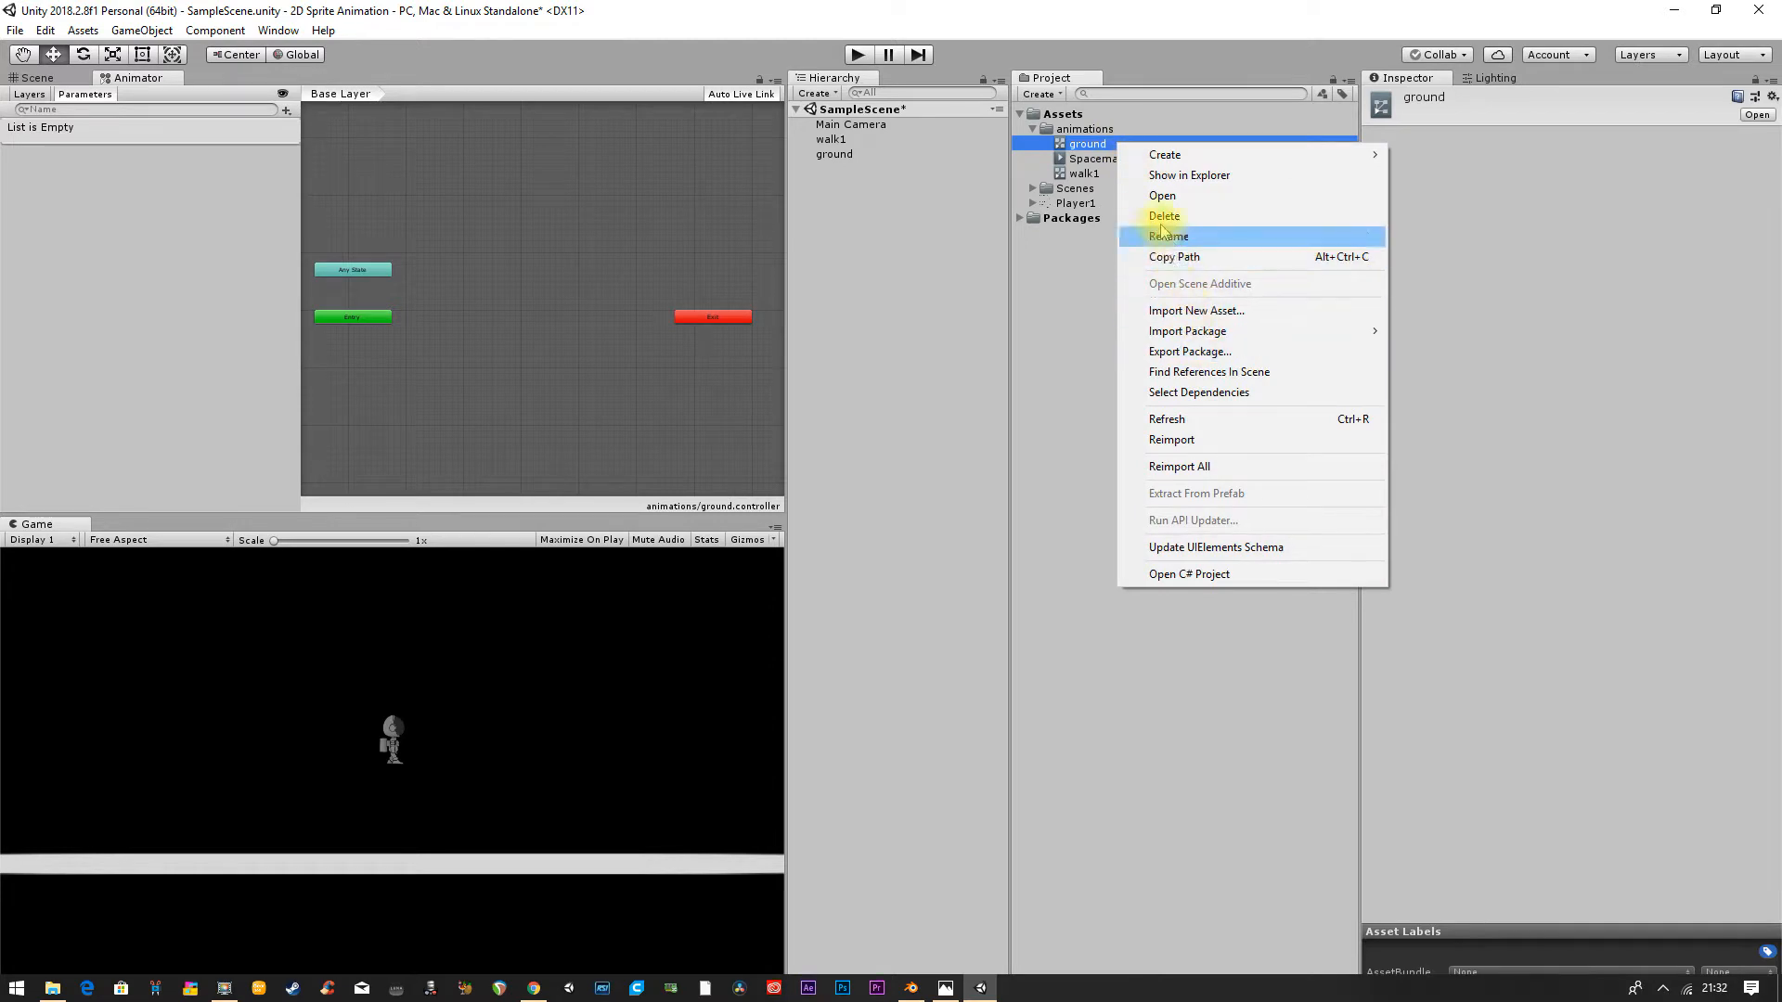
{"action": "left_click", "coordinate": [1149, 223]}
{"action": "left_click", "coordinate": [943, 547]}
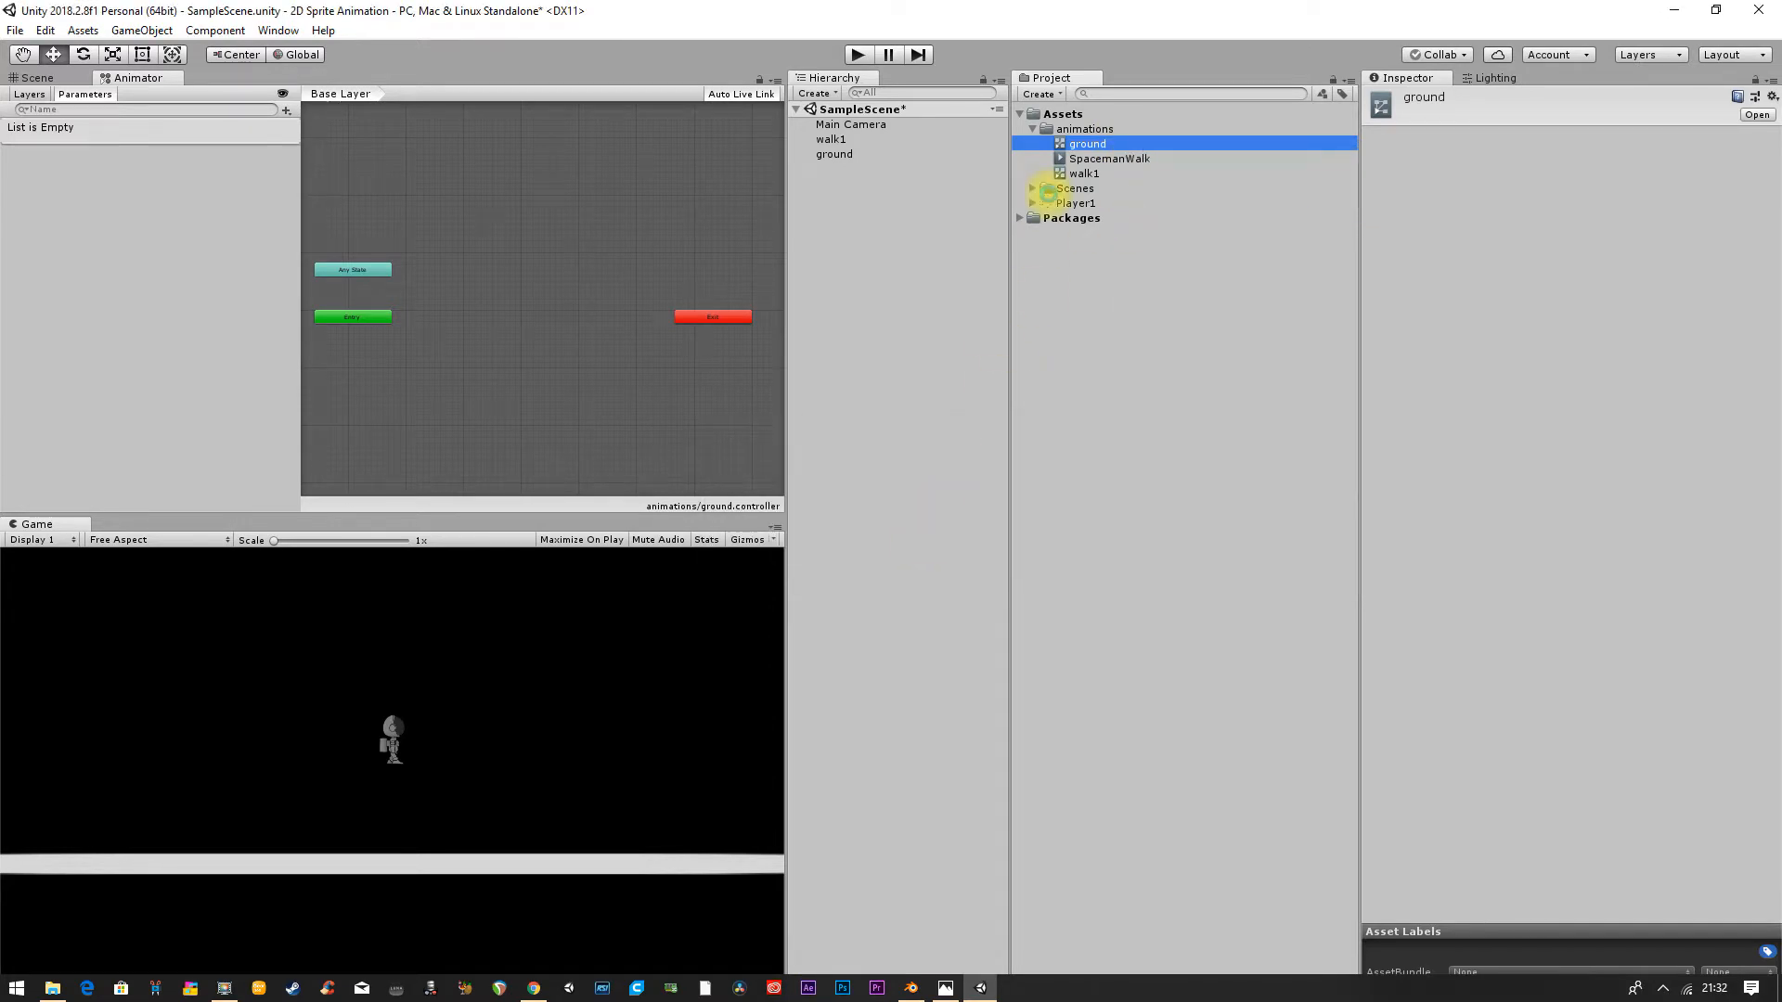
Step: Display the walk1 controller's state graph and move the SpacemanWalk state clear of Any State
{"action": "left_click", "coordinate": [1079, 159]}
{"action": "scroll", "coordinate": [430, 373], "scroll_direction": "up", "scroll_amount": 5}
{"action": "middle_click_drag", "start_coordinate": [487, 351], "coordinate": [612, 477]}
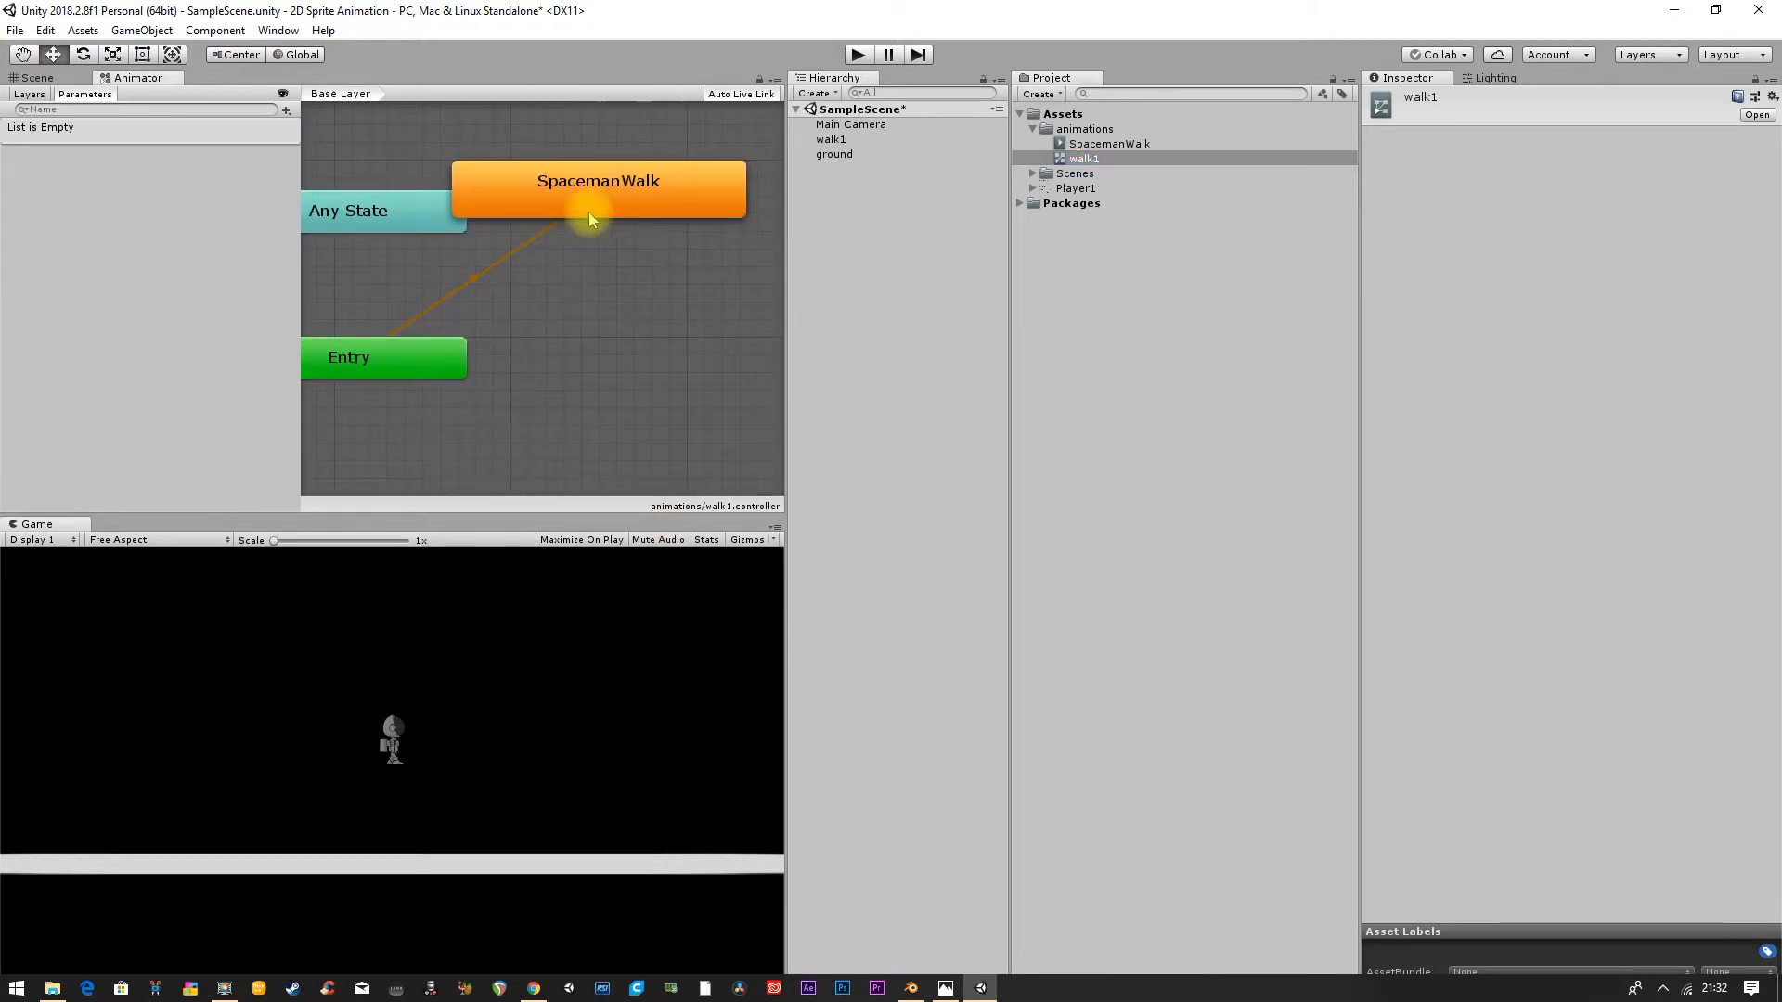
{"action": "left_click_drag", "start_coordinate": [588, 219], "coordinate": [633, 275]}
{"action": "scroll", "coordinate": [624, 289], "scroll_direction": "down", "scroll_amount": 3}
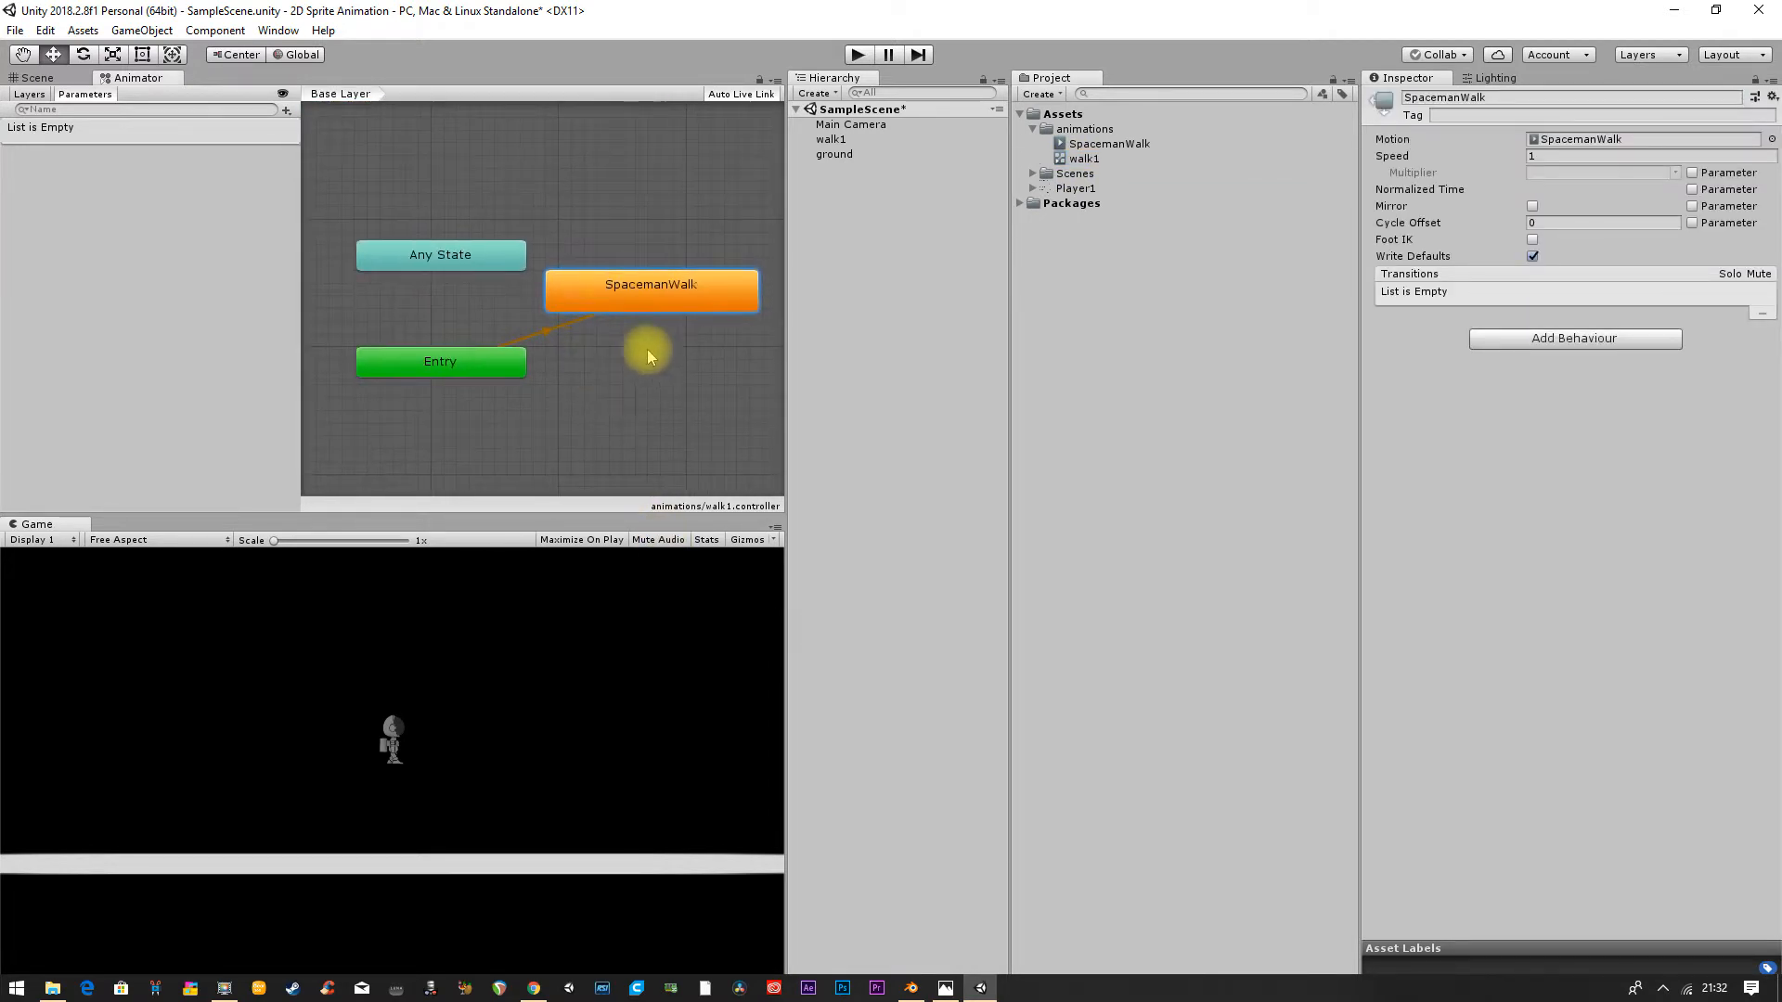
{"action": "mouse_move", "coordinate": [612, 303]}
{"action": "left_mouse_down"}
{"action": "mouse_move", "coordinate": [651, 340]}
{"action": "mouse_move", "coordinate": [638, 280]}
{"action": "left_mouse_up"}
Step: Reselect the walk1 controller and shift the SpacemanWalk state slightly lower in its state graph
{"action": "left_click", "coordinate": [1090, 158]}
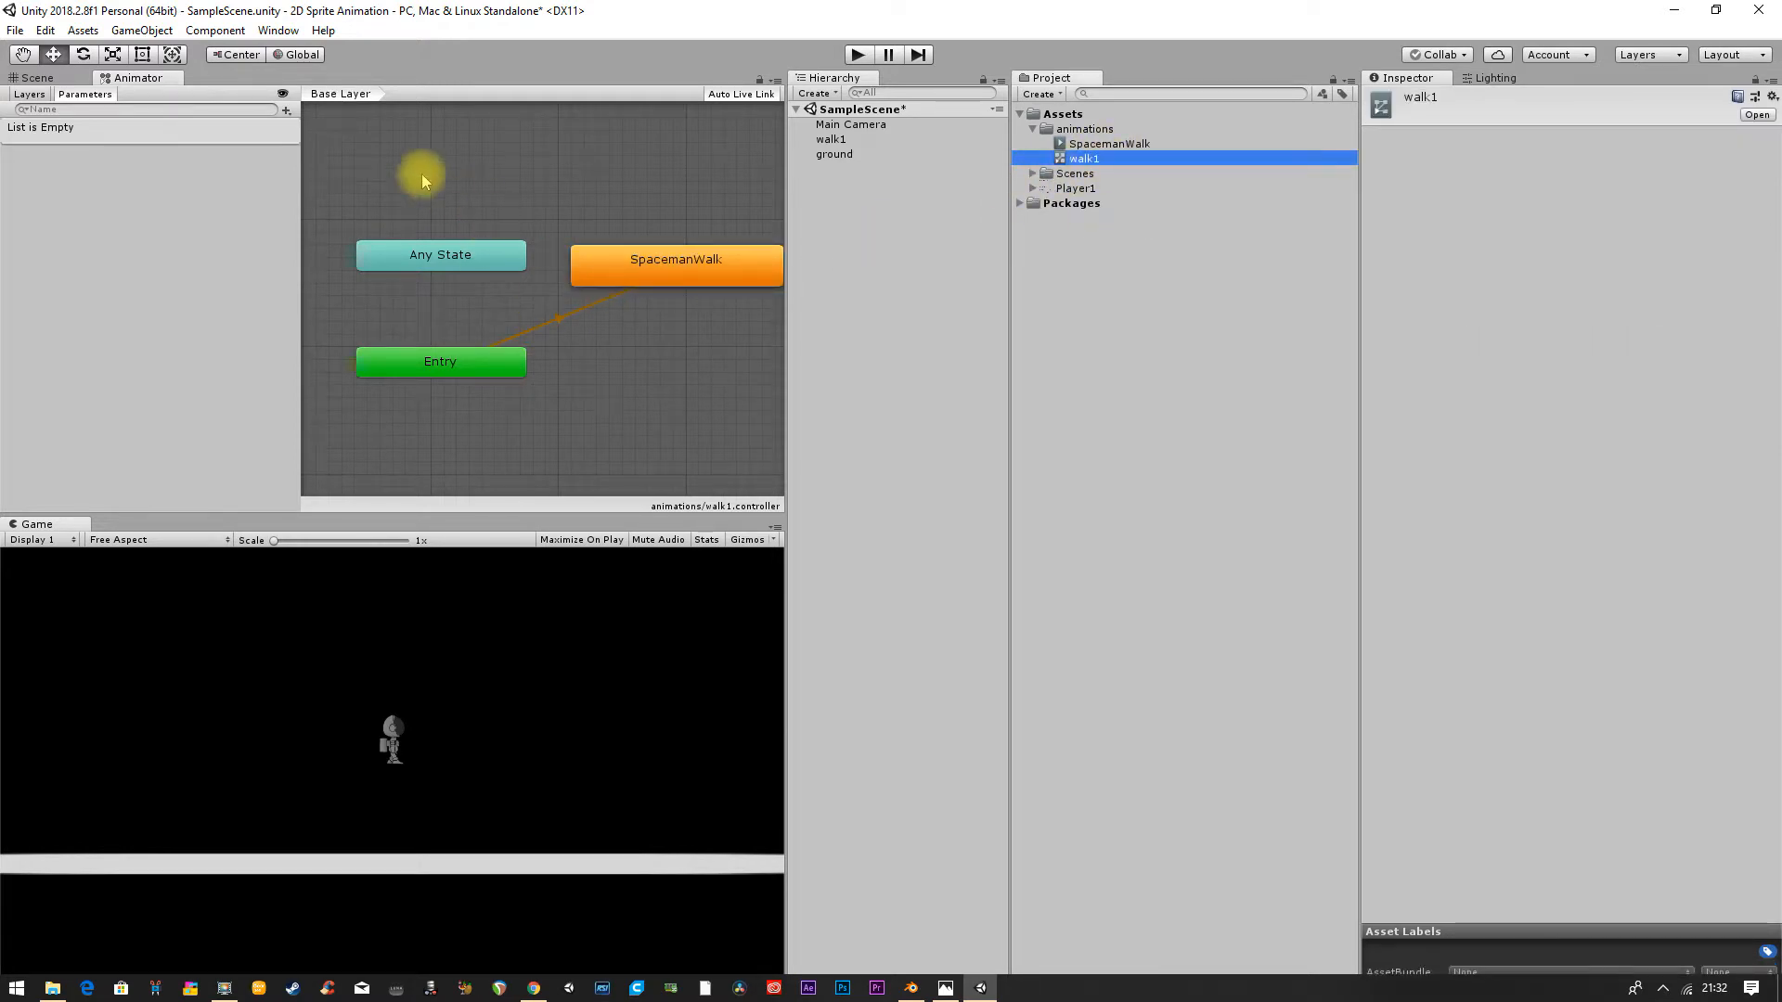
{"action": "scroll", "coordinate": [505, 318], "scroll_direction": "down", "scroll_amount": 5}
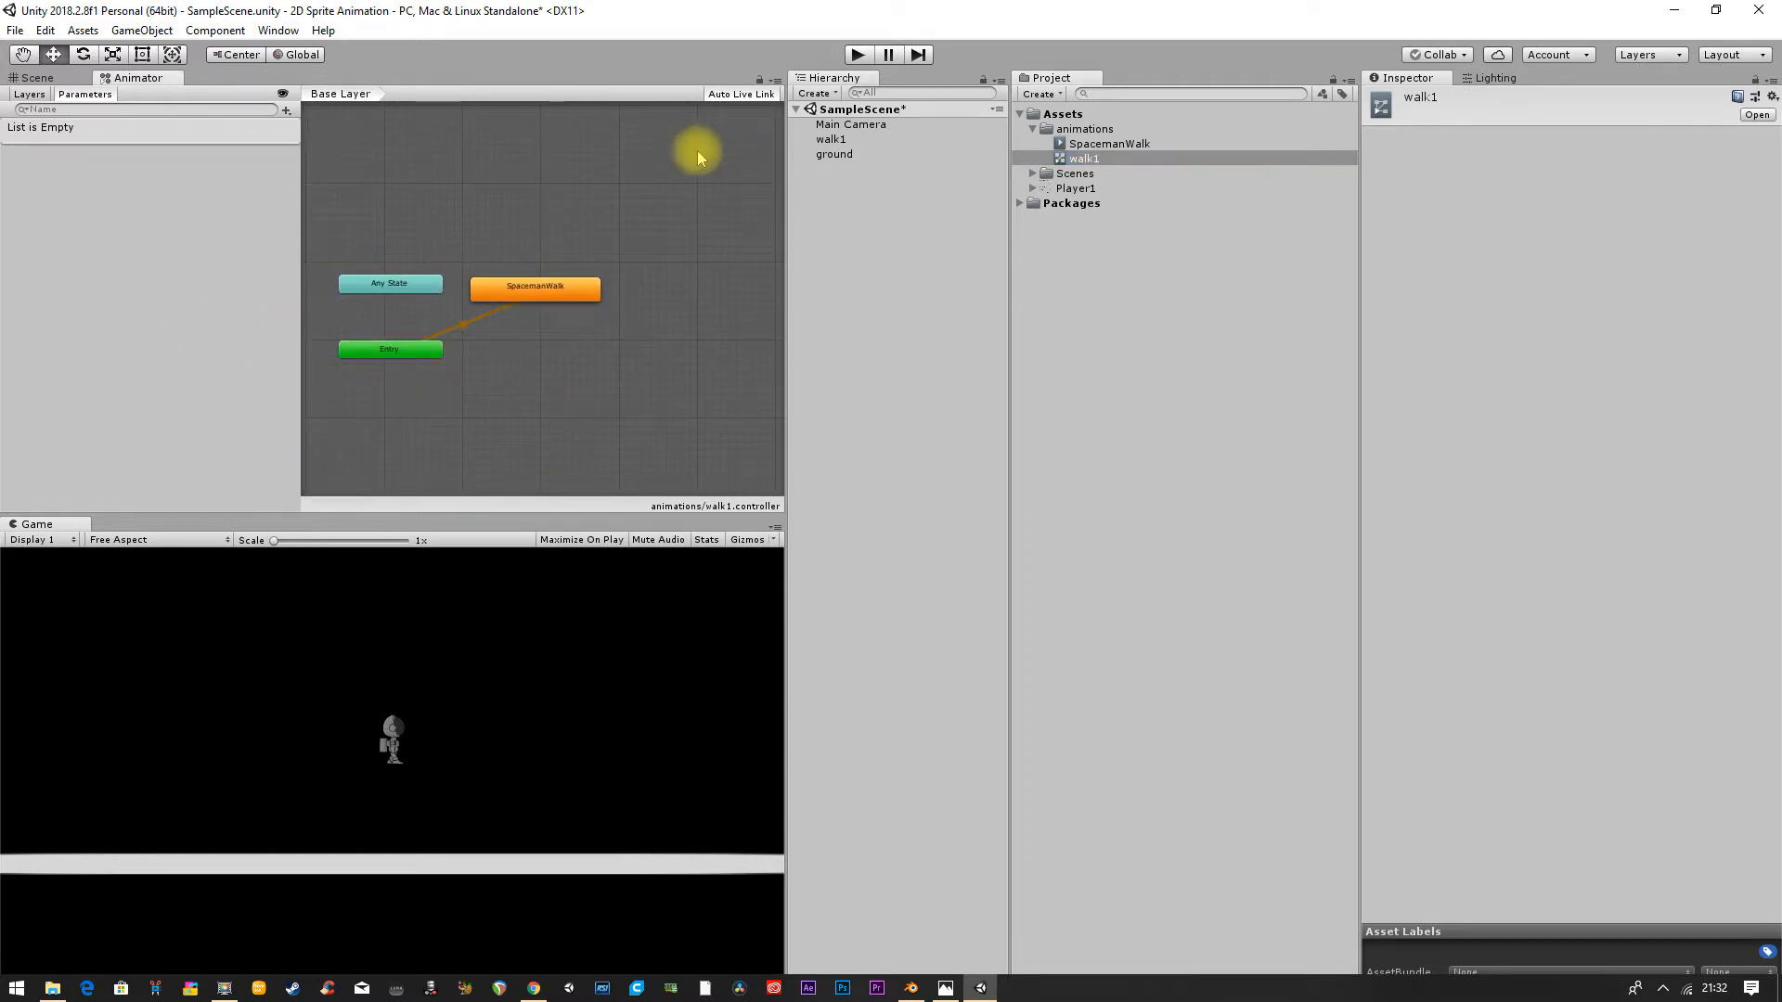
{"action": "scroll", "coordinate": [523, 458], "scroll_direction": "up", "scroll_amount": 4}
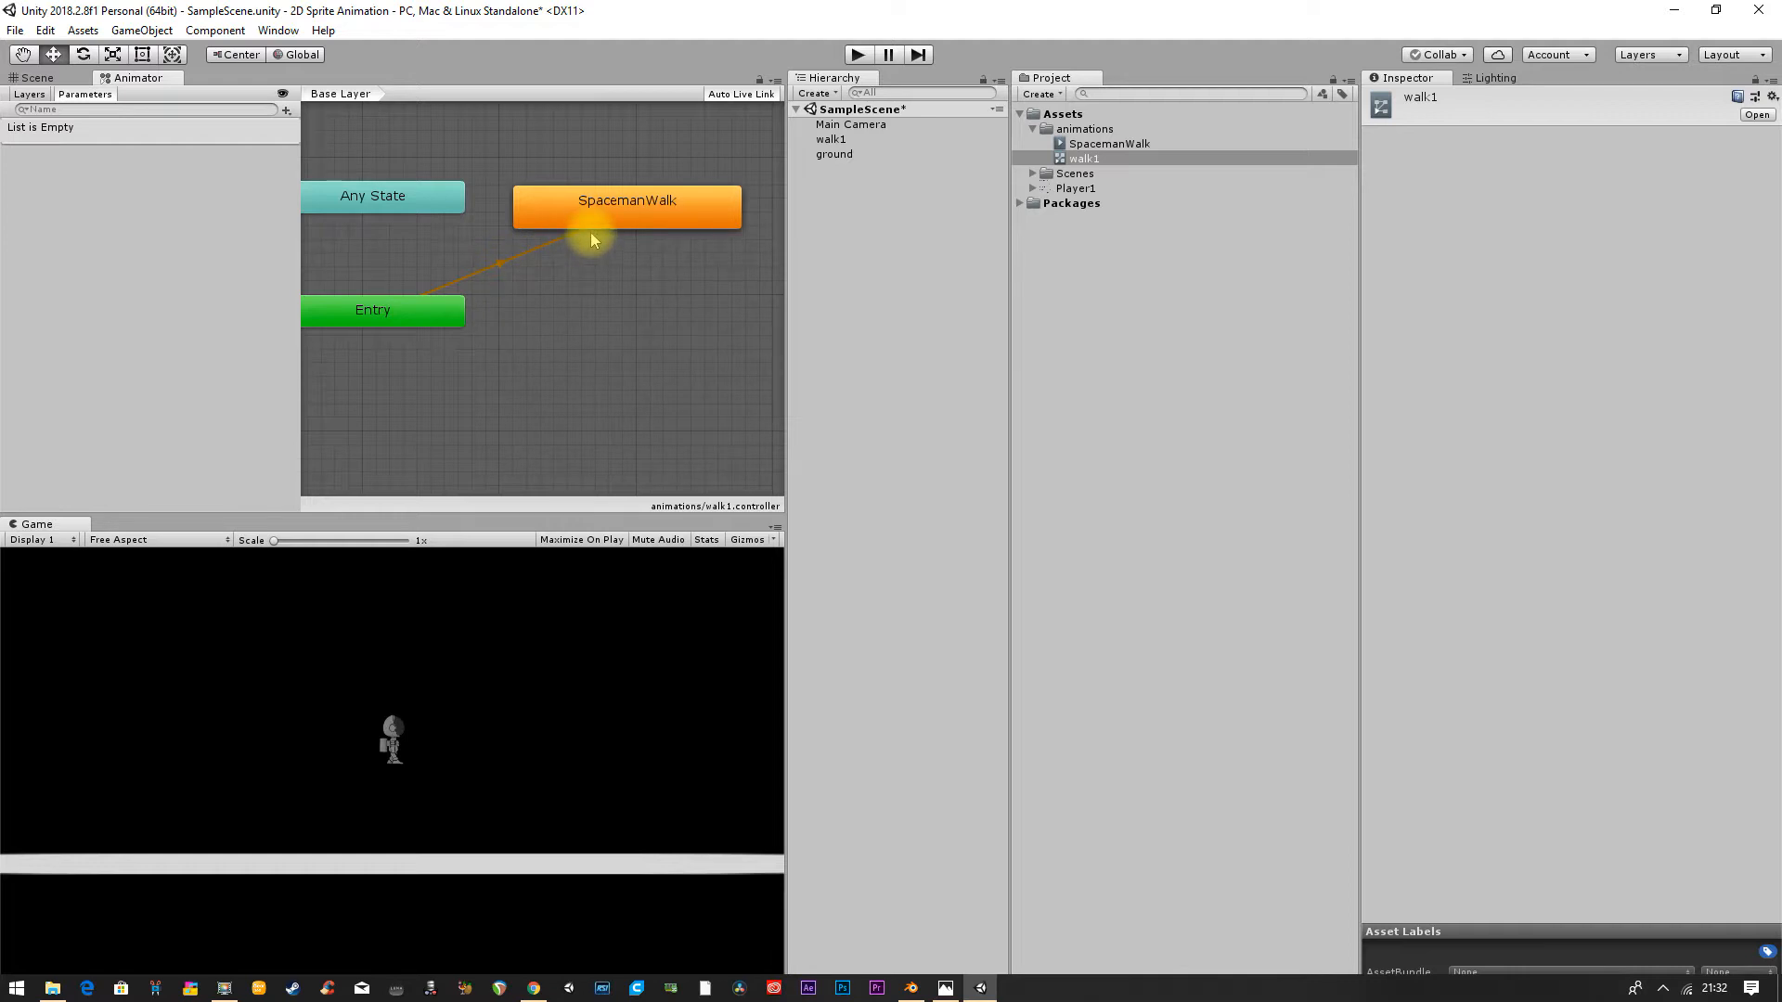
{"action": "scroll", "coordinate": [591, 232], "scroll_direction": "down", "scroll_amount": 3}
{"action": "left_click_drag", "start_coordinate": [538, 286], "coordinate": [564, 310]}
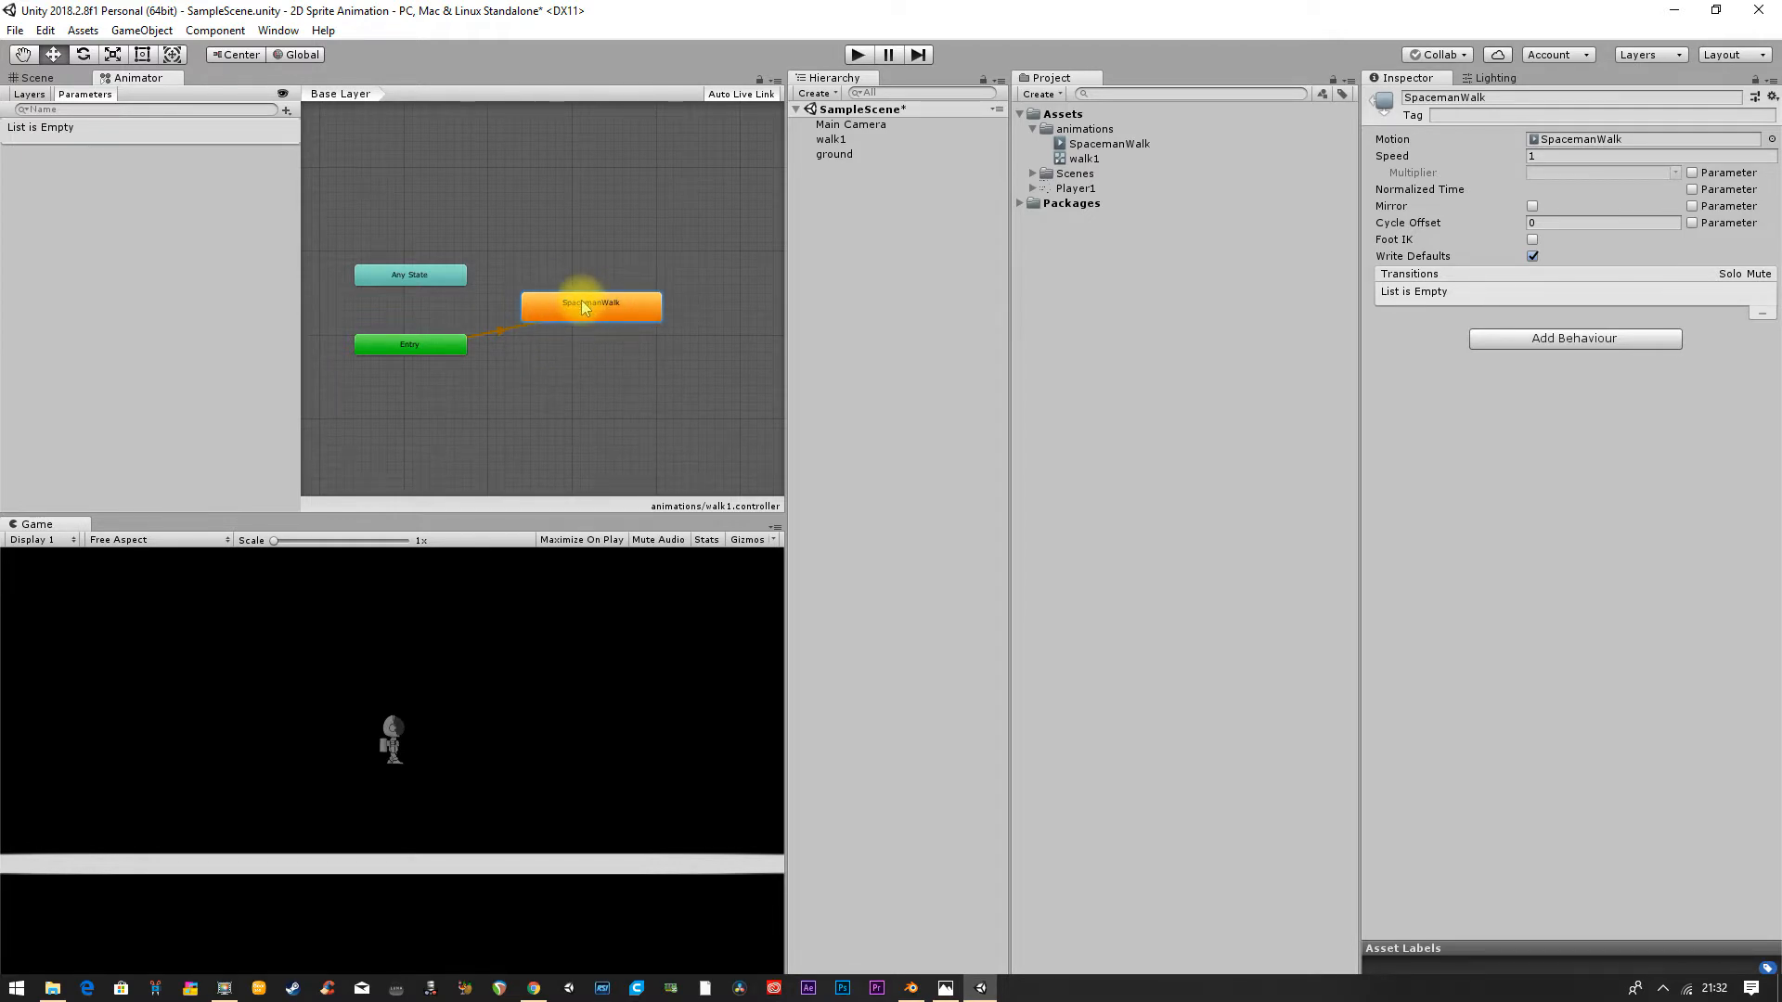
Step: Pull the SpacemanWalk state farther from Entry and inspect the default transition between the two
{"action": "scroll", "coordinate": [582, 322], "scroll_direction": "up", "scroll_amount": 3}
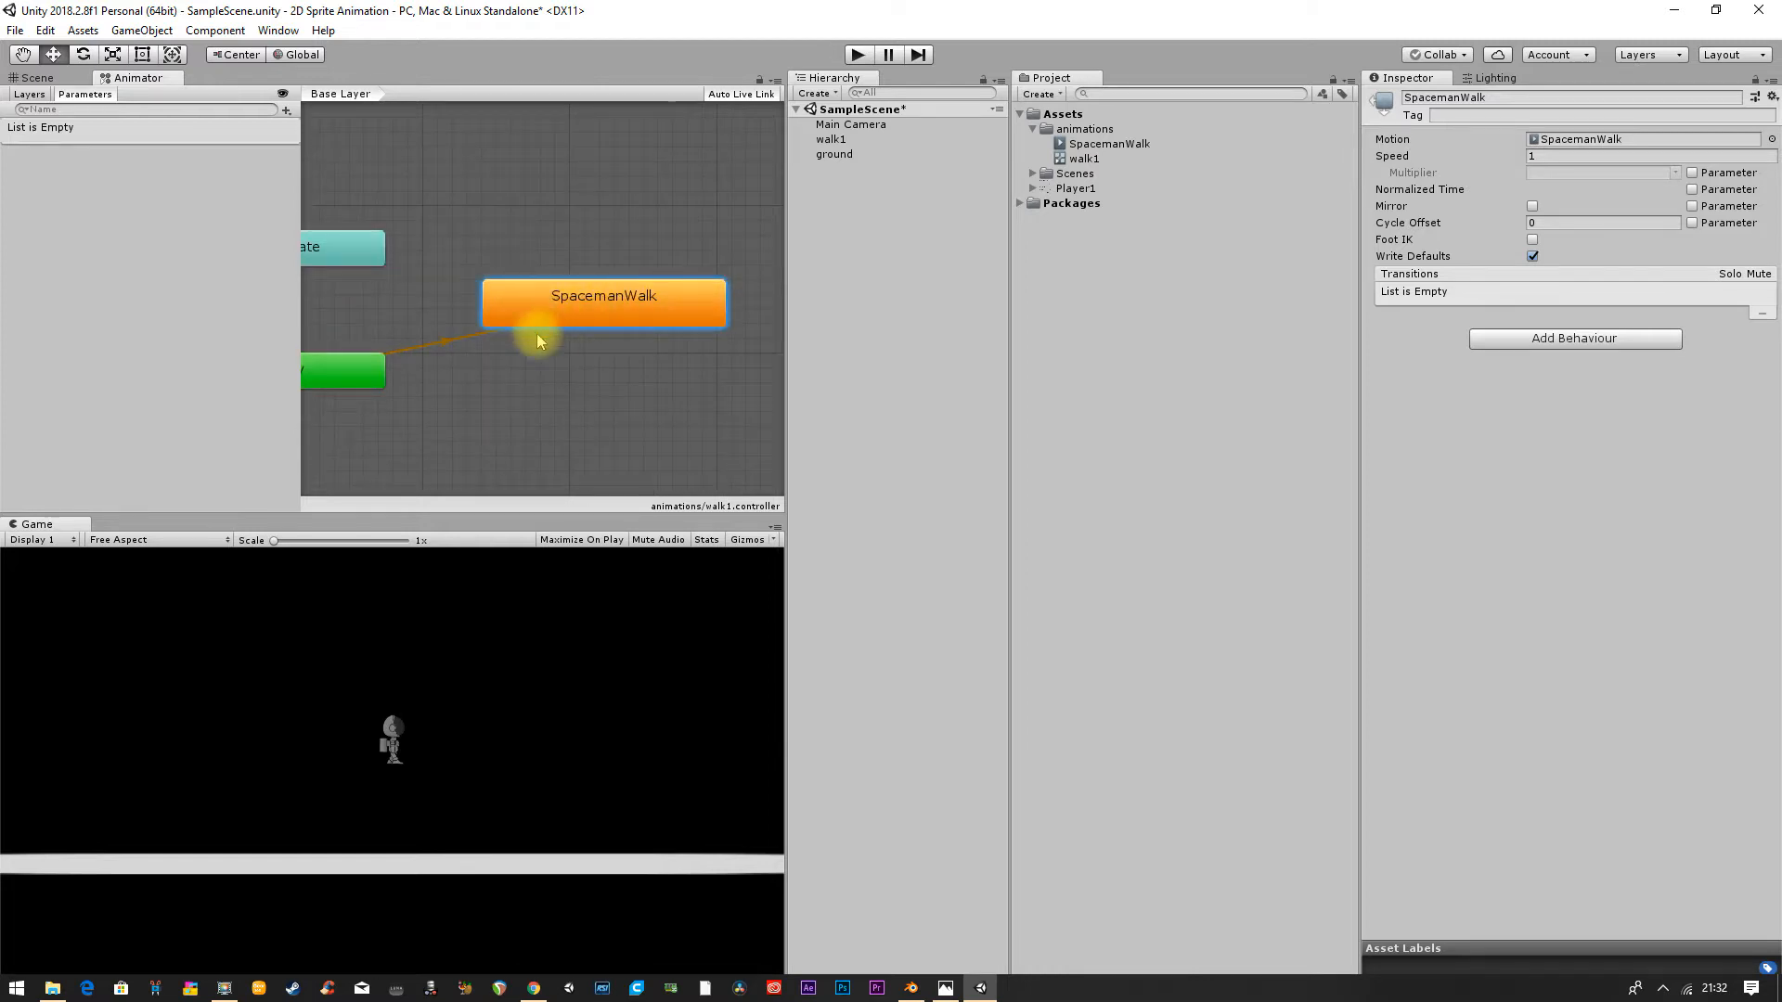
{"action": "left_click", "coordinate": [509, 318]}
{"action": "left_click_drag", "start_coordinate": [557, 305], "coordinate": [648, 231]}
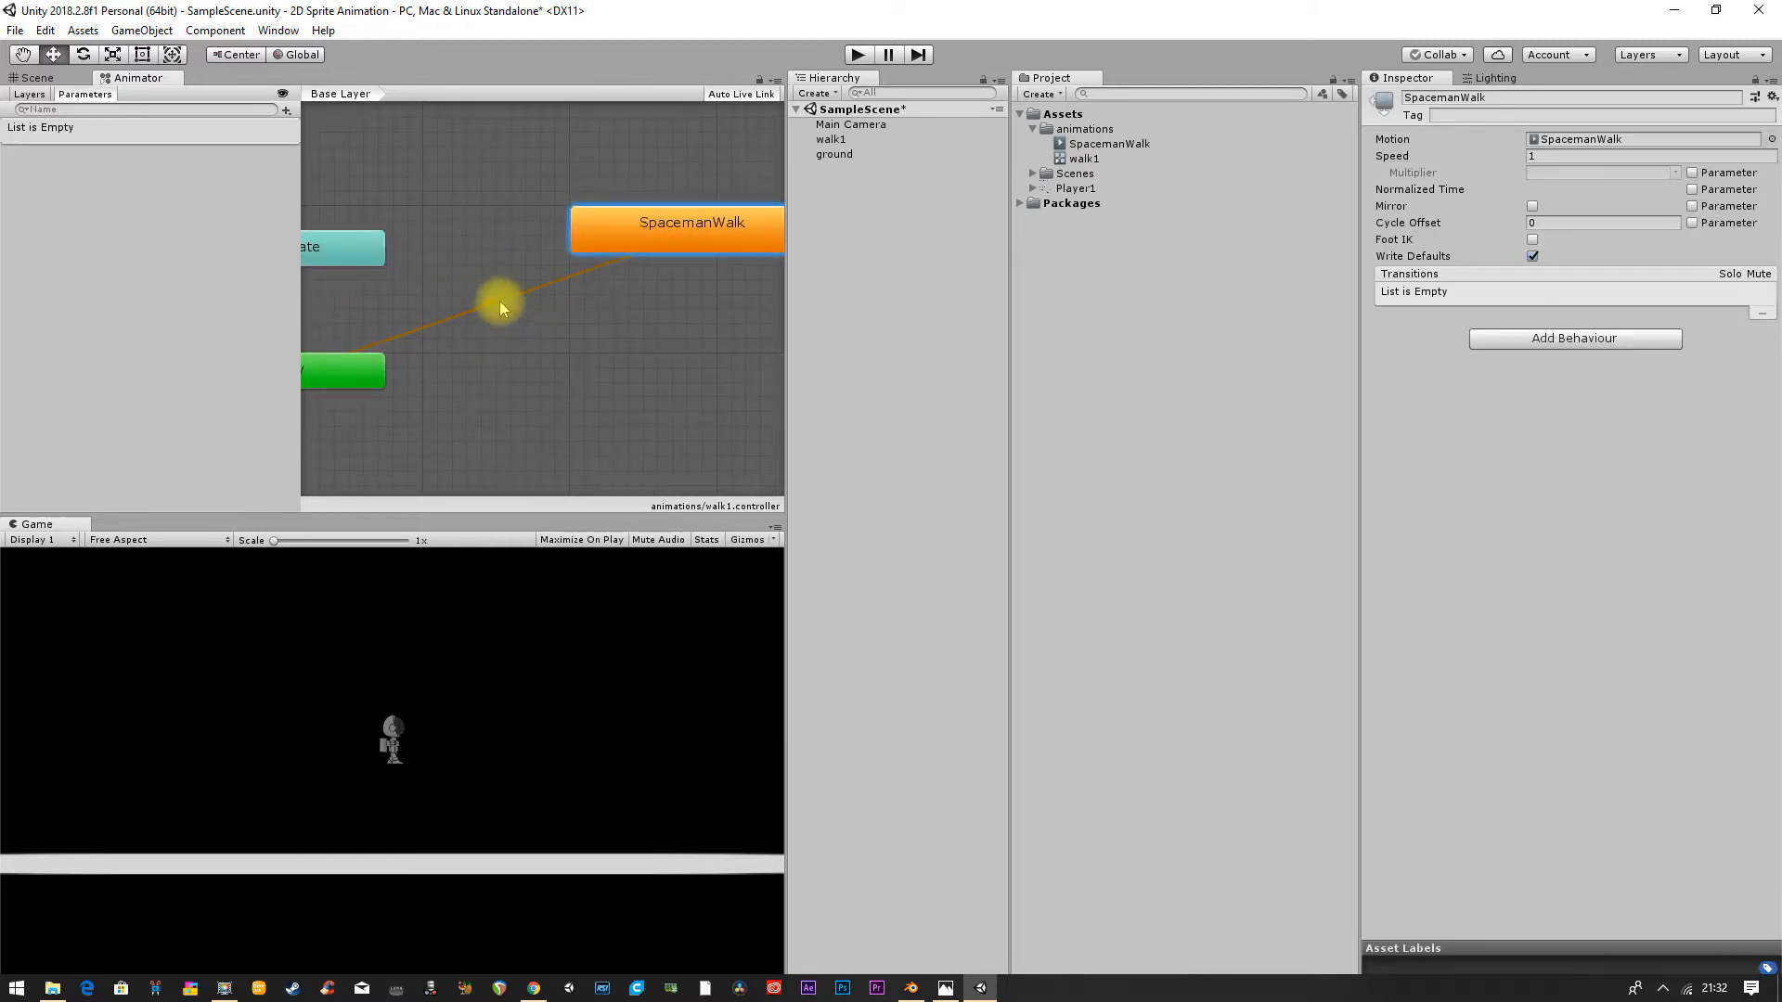
{"action": "left_click", "coordinate": [432, 323]}
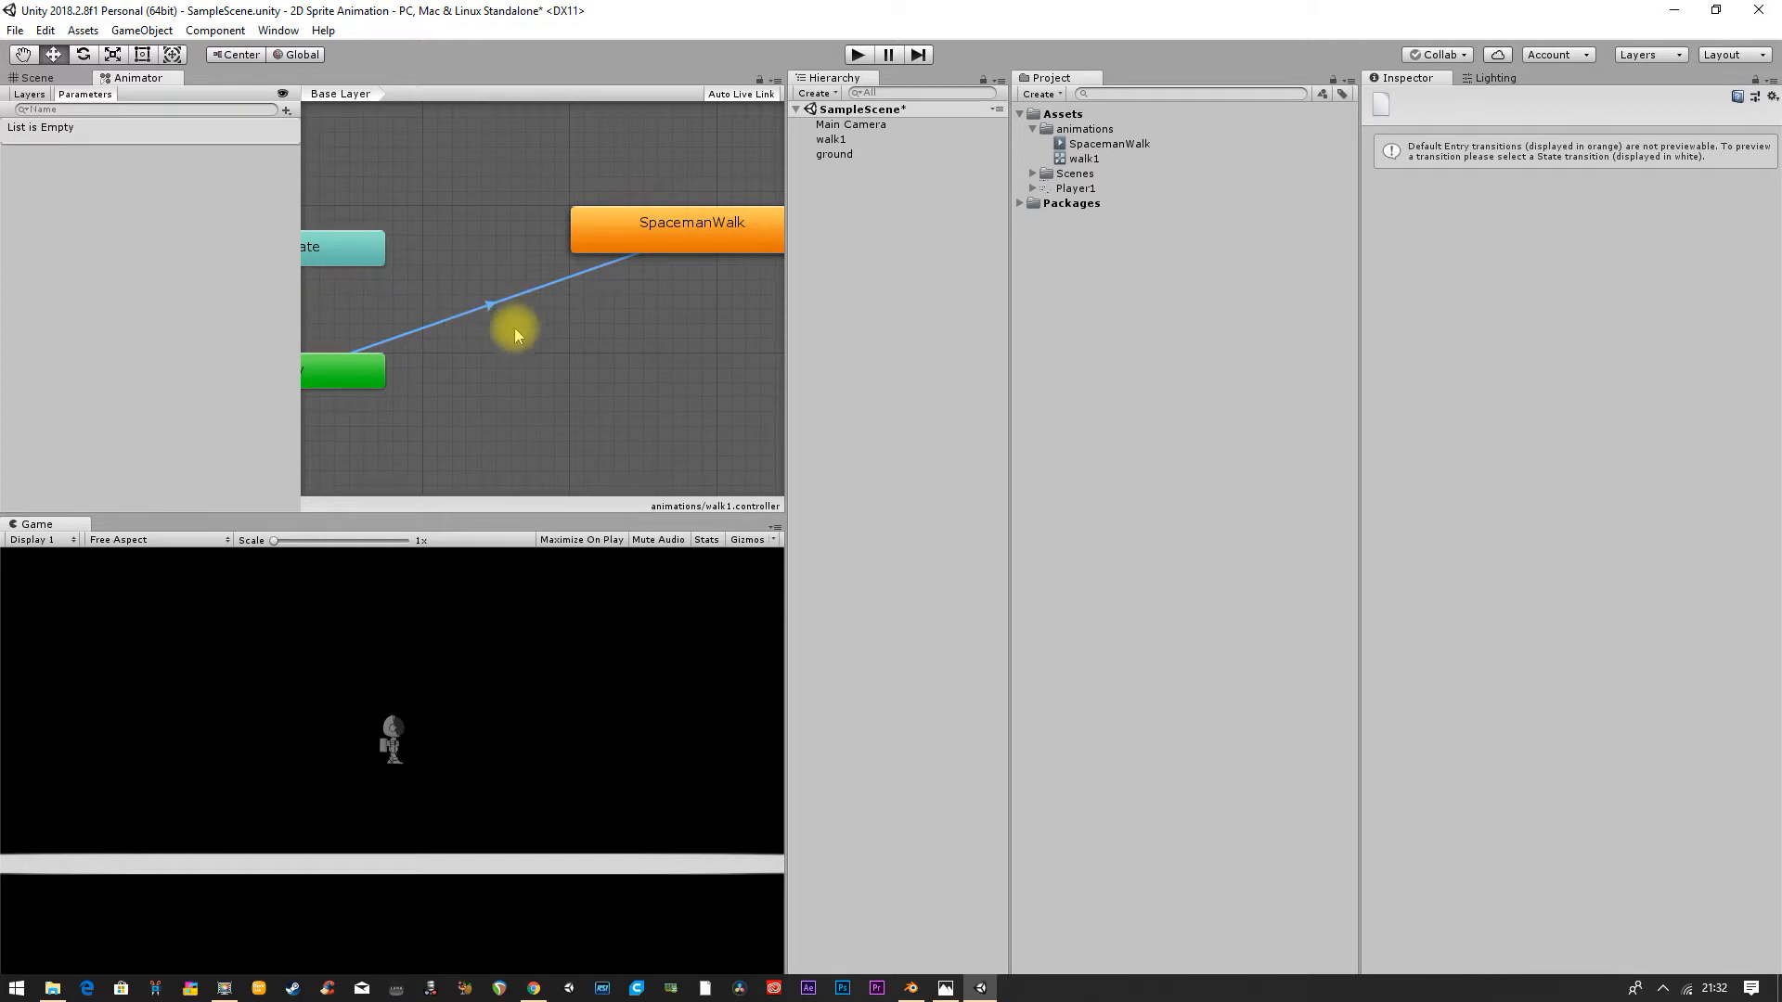
{"action": "scroll", "coordinate": [446, 340], "scroll_direction": "down", "scroll_amount": 3}
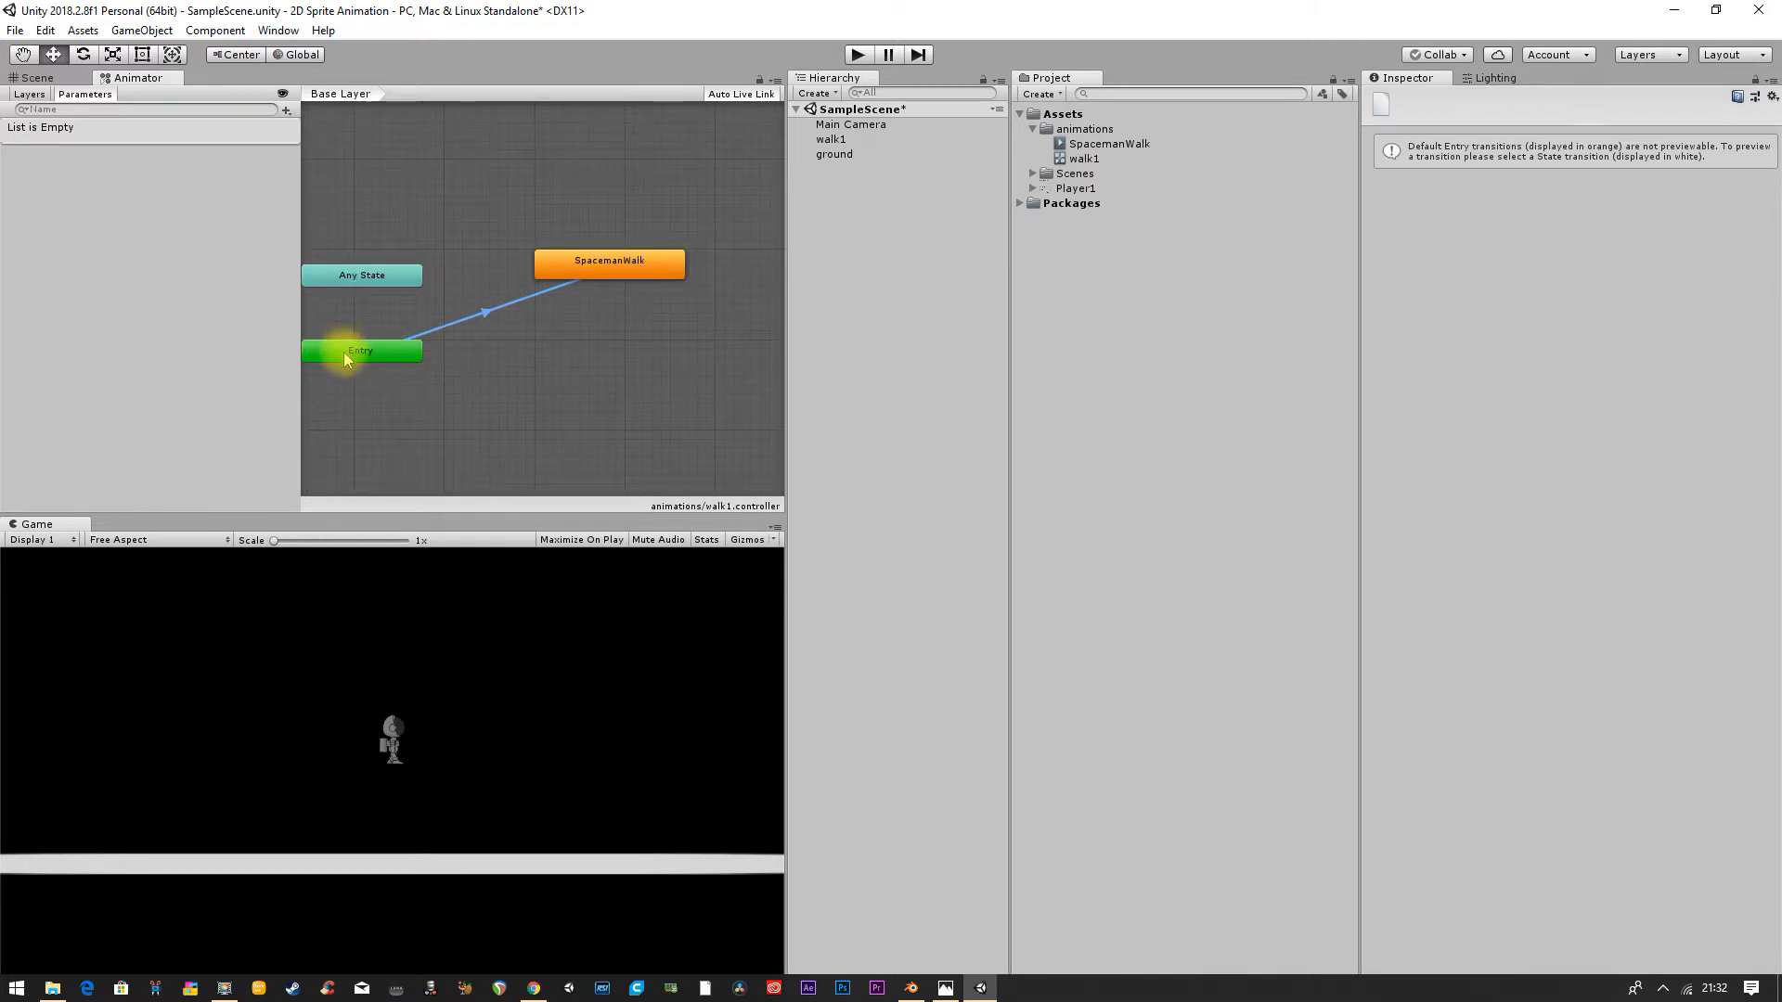
{"action": "left_click", "coordinate": [605, 262]}
{"action": "right_click", "coordinate": [603, 266]}
{"action": "left_click", "coordinate": [634, 276]}
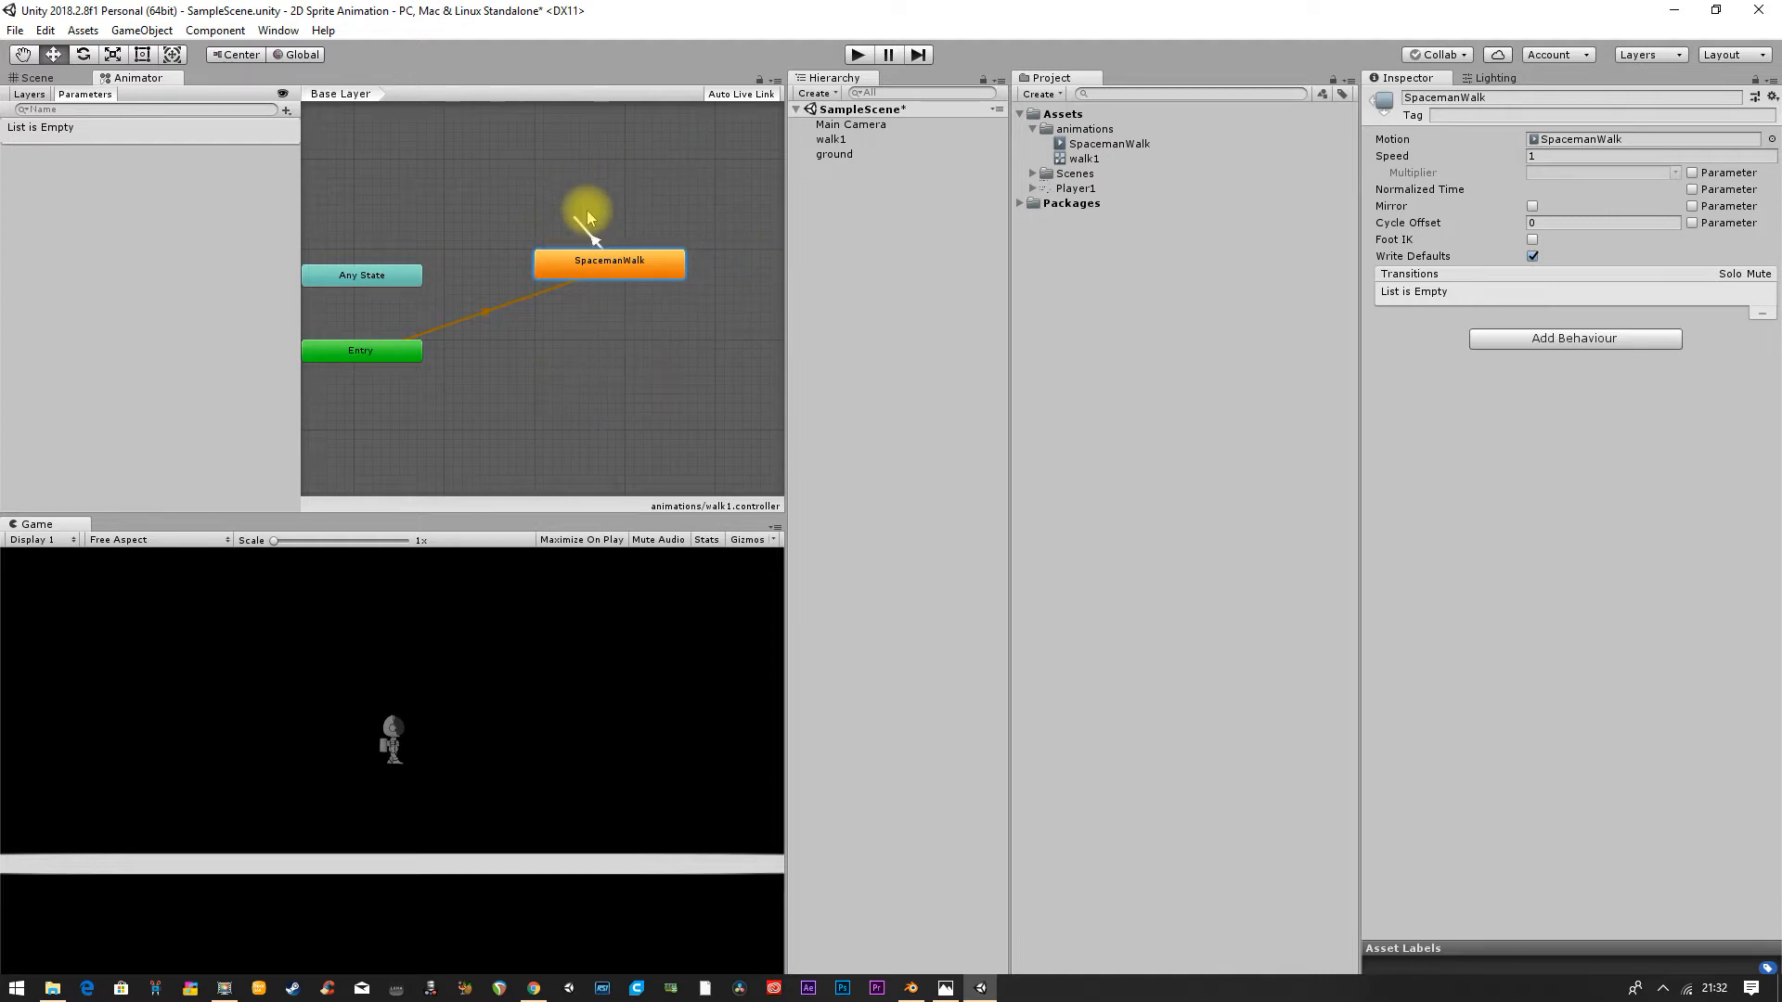
{"action": "right_click", "coordinate": [661, 180]}
{"action": "left_click", "coordinate": [640, 317]}
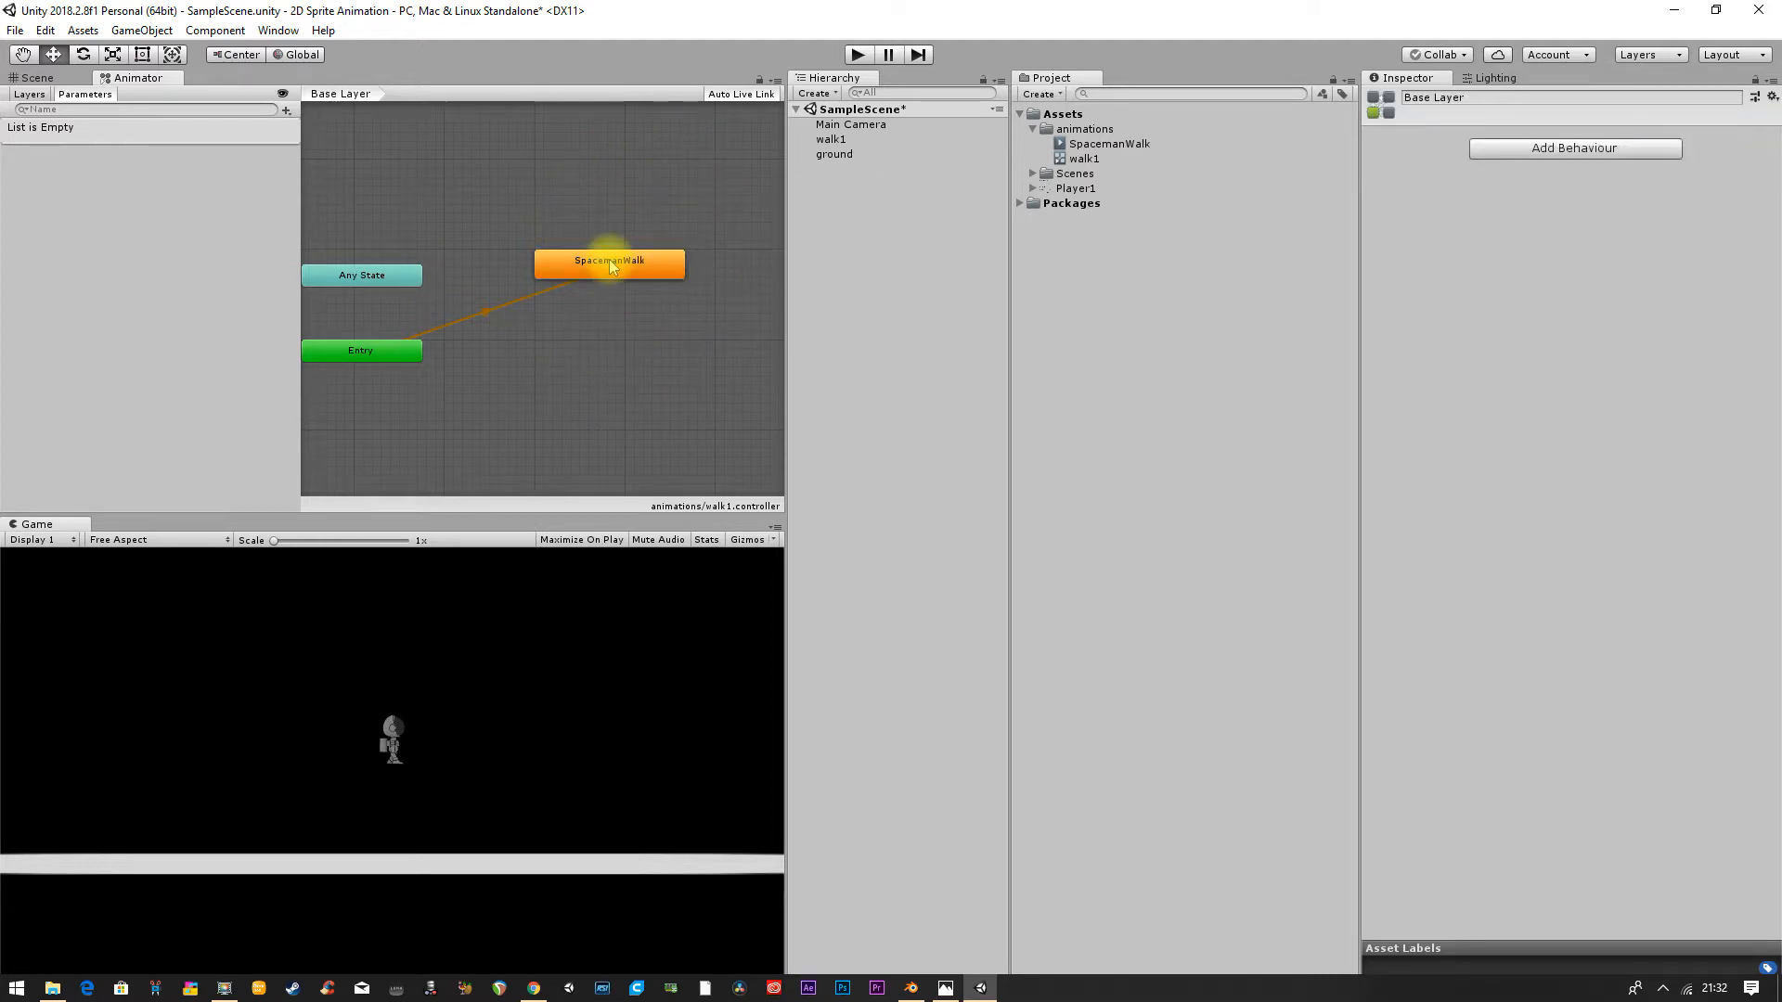
Step: Reposition the SpacemanWalk state in the walk1 controller graph so it sits above and to the right of Entry
{"action": "left_click", "coordinate": [611, 267]}
{"action": "mouse_move", "coordinate": [593, 314]}
{"action": "middle_mouse_down"}
{"action": "mouse_move", "coordinate": [592, 354]}
{"action": "mouse_move", "coordinate": [577, 343]}
{"action": "middle_mouse_up"}
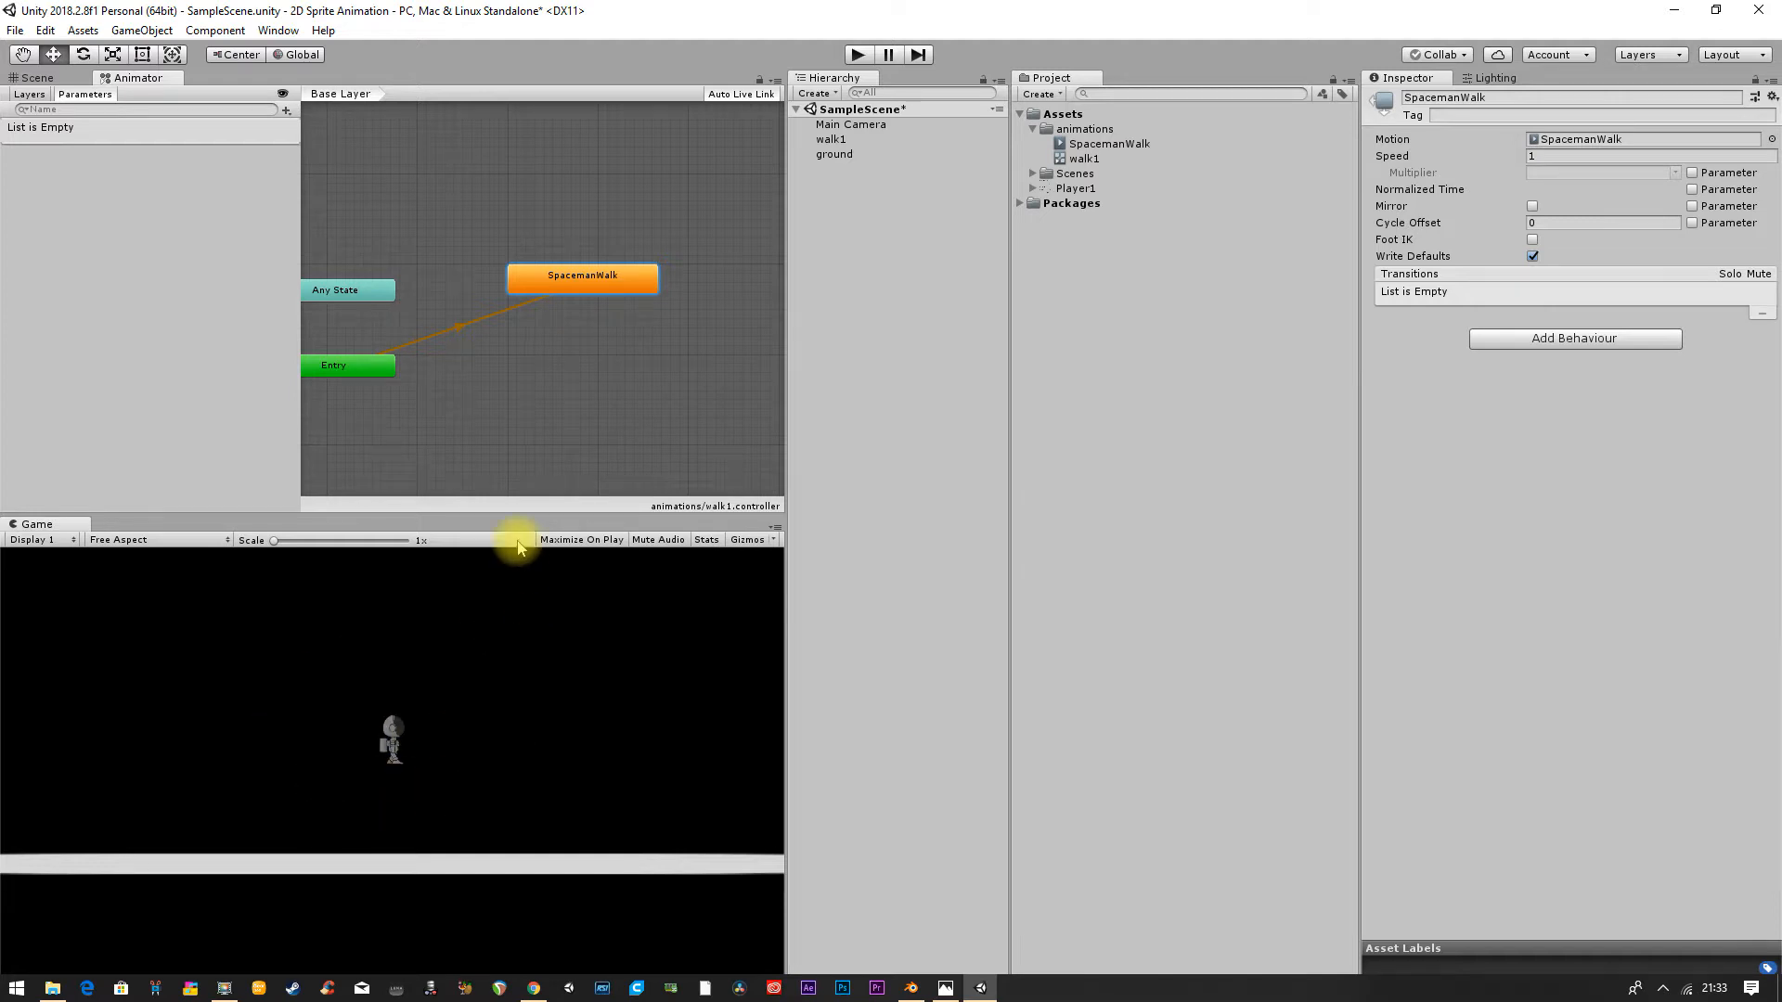
{"action": "left_click_drag", "start_coordinate": [560, 297], "coordinate": [572, 334]}
{"action": "scroll", "coordinate": [517, 362], "scroll_direction": "down", "scroll_amount": 2}
{"action": "scroll", "coordinate": [557, 368], "scroll_direction": "down", "scroll_amount": 2}
{"action": "scroll", "coordinate": [562, 366], "scroll_direction": "up", "scroll_amount": 3}
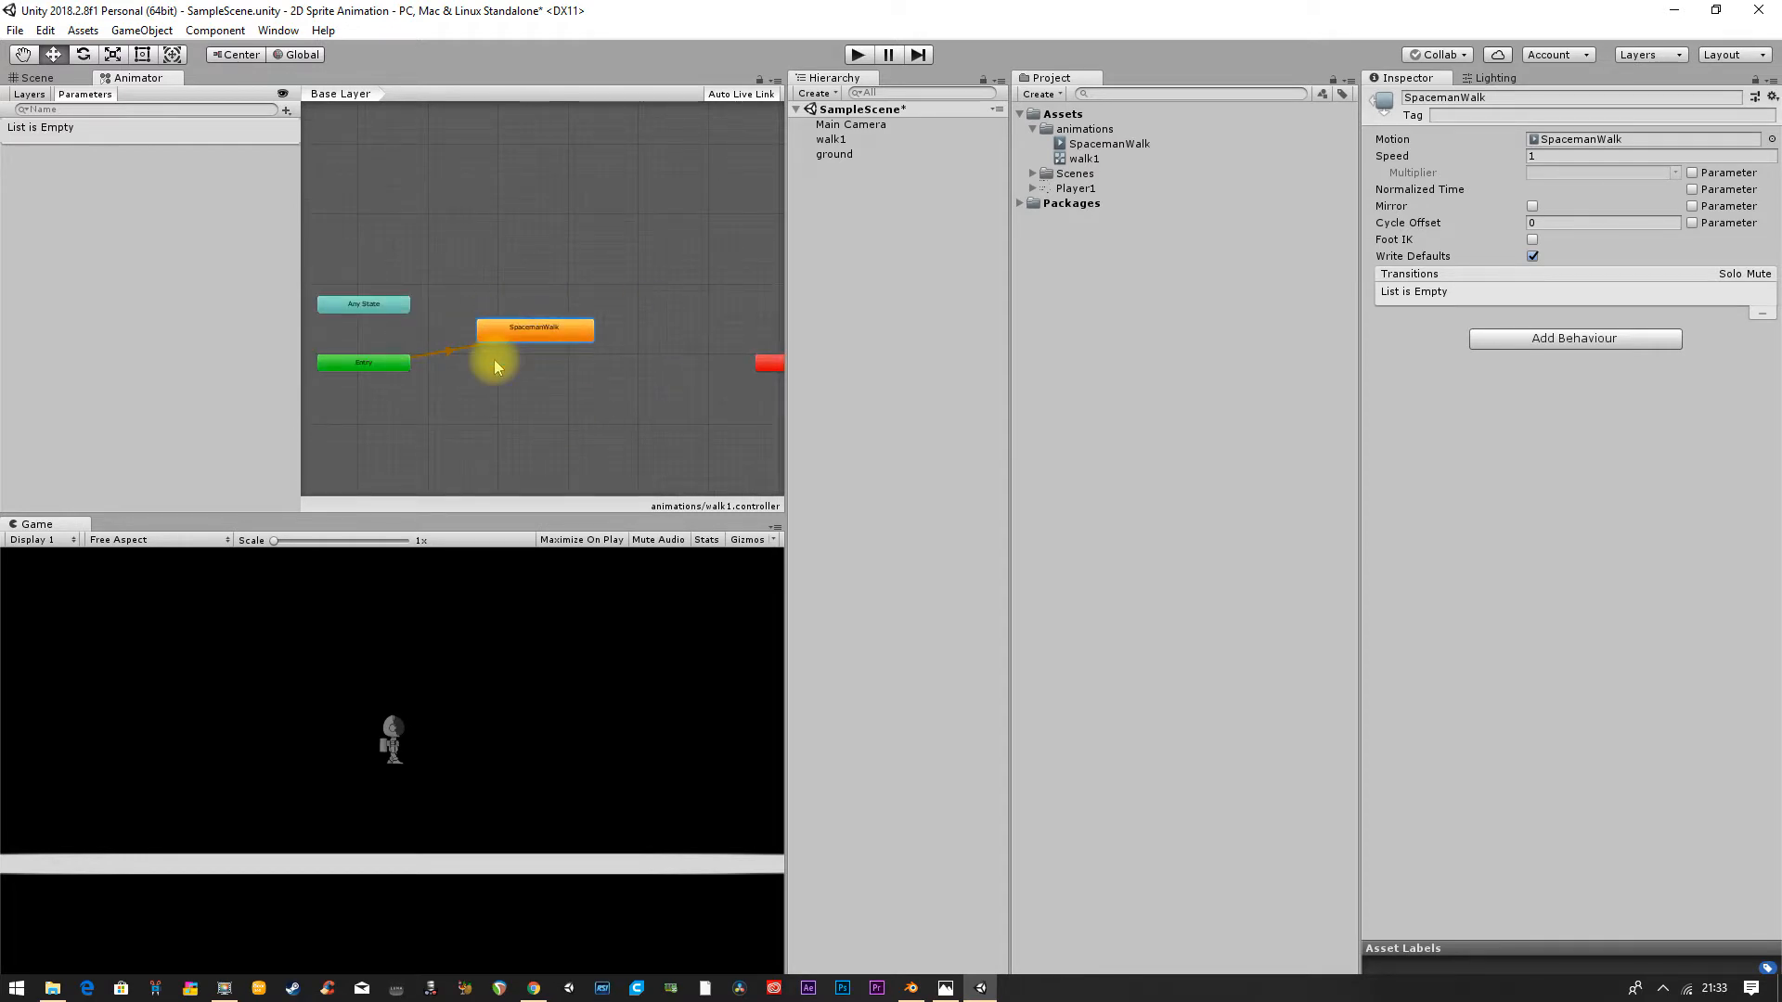
{"action": "scroll", "coordinate": [542, 394], "scroll_direction": "up", "scroll_amount": 5}
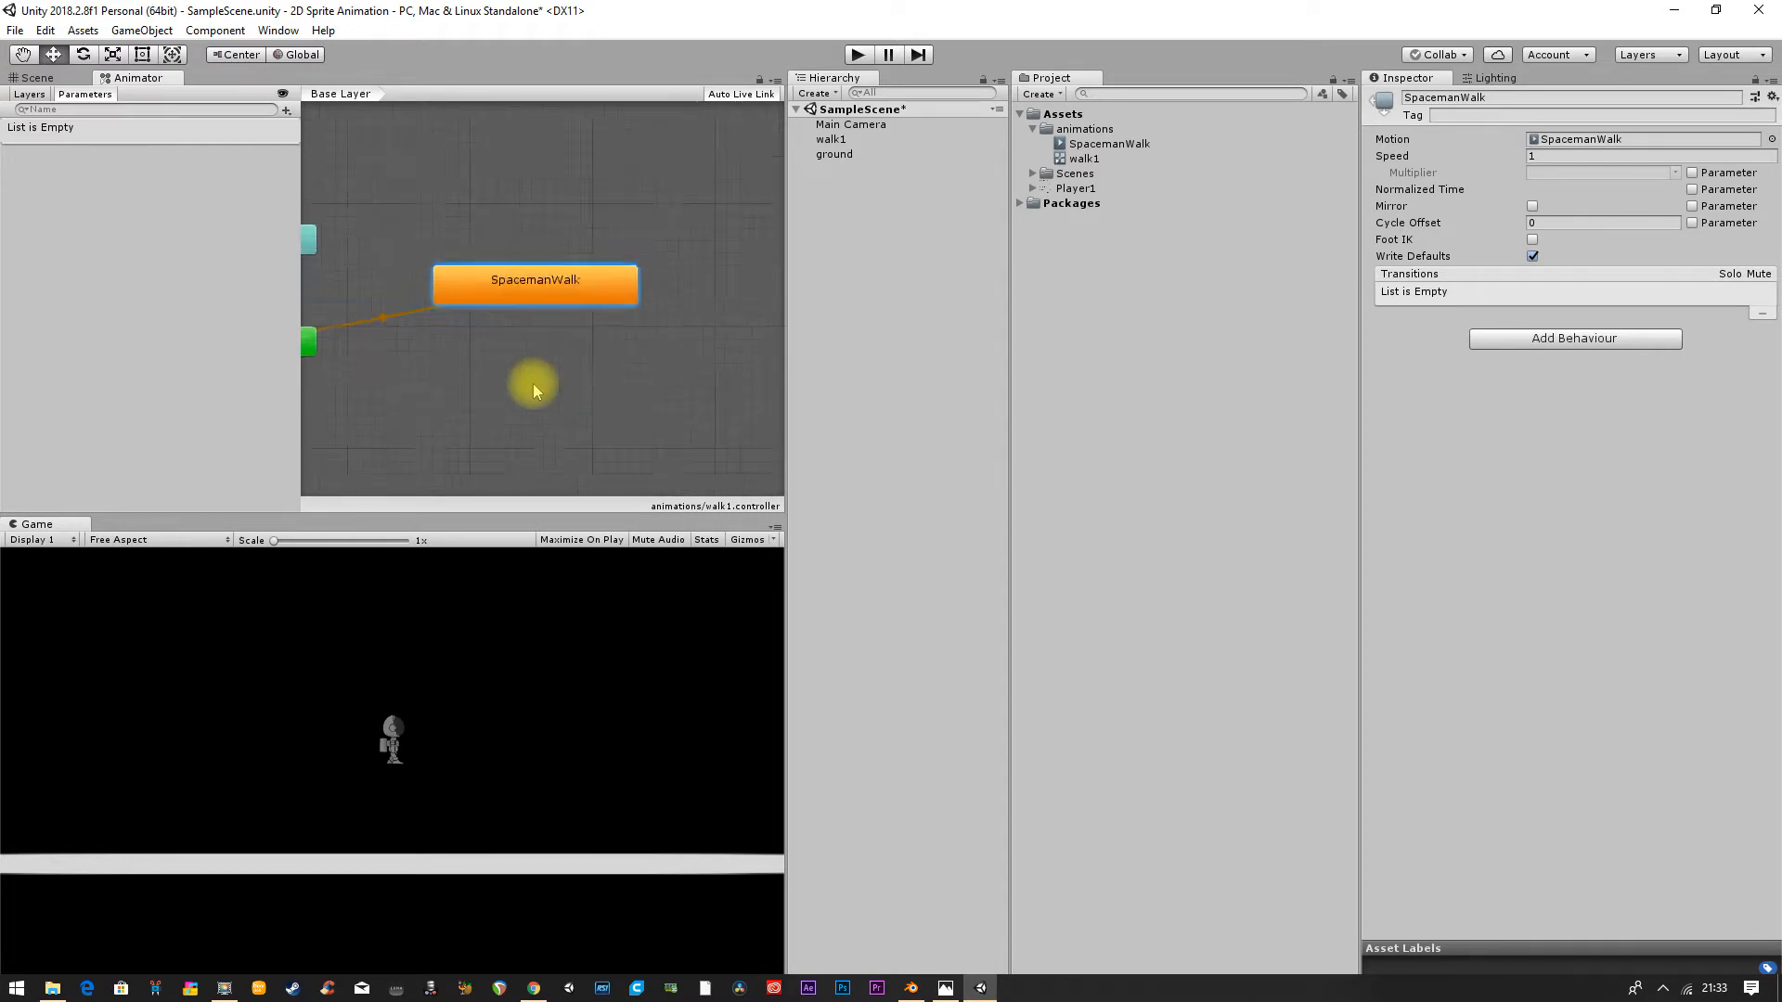
{"action": "middle_click_drag", "start_coordinate": [584, 348], "coordinate": [579, 344]}
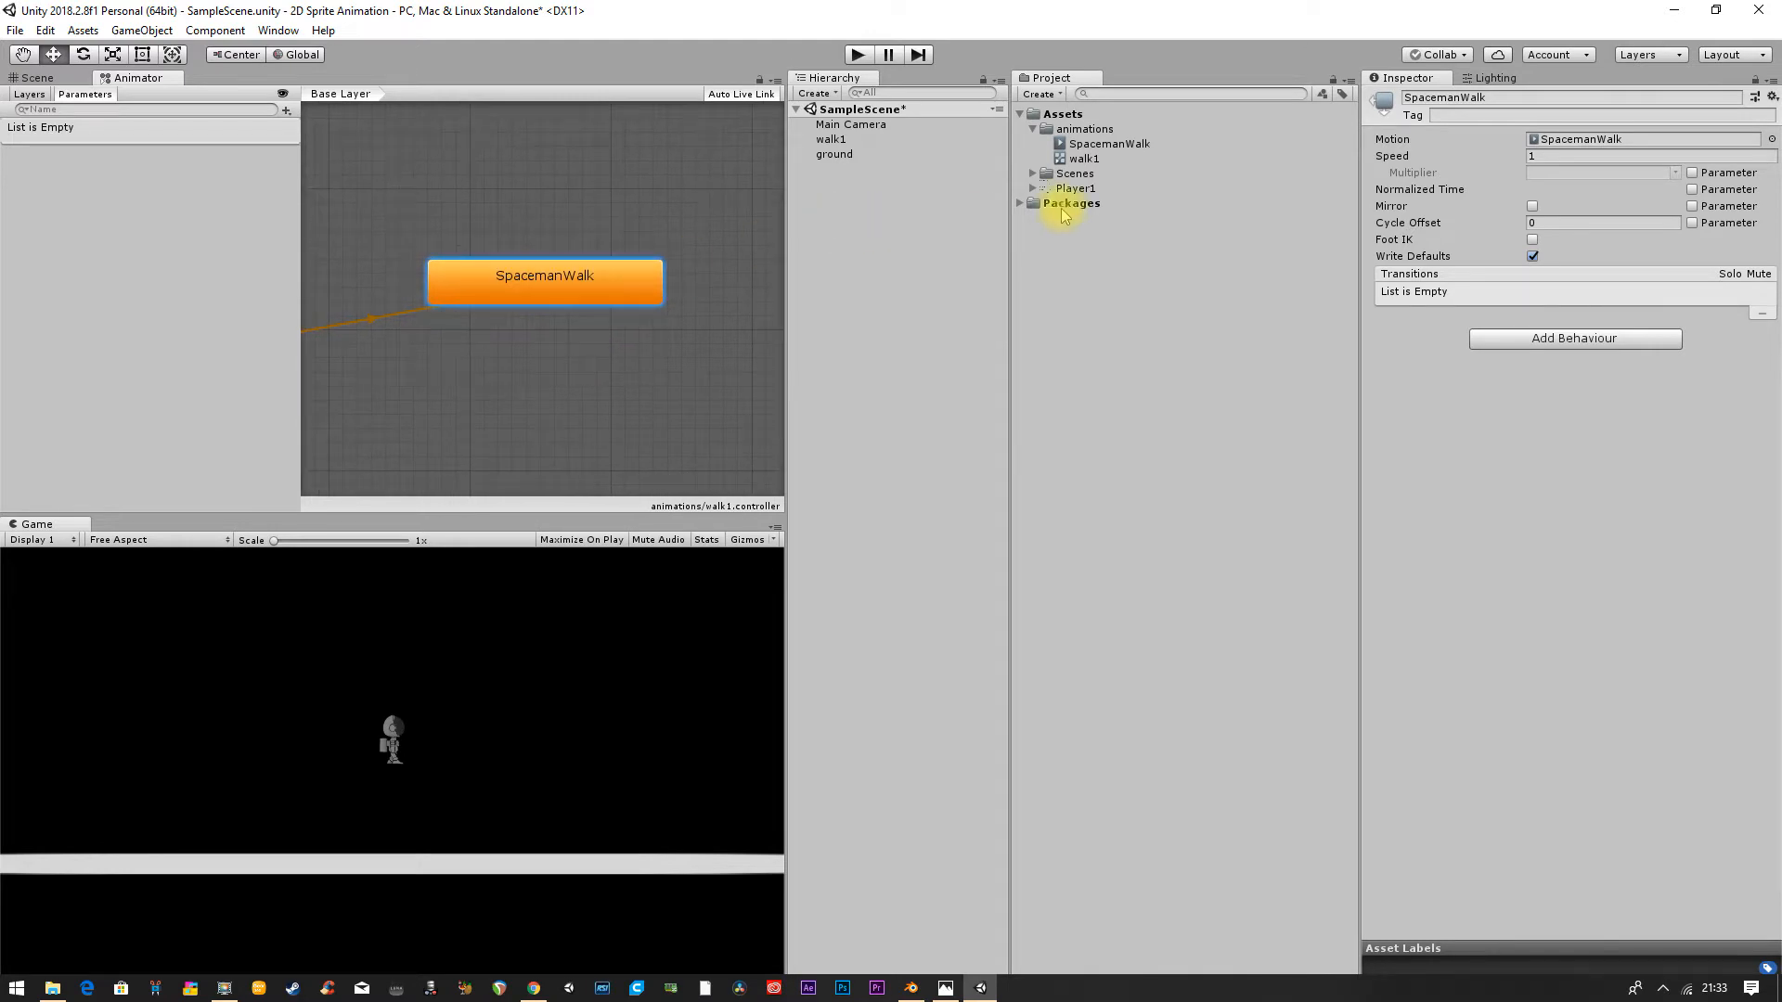
{"action": "scroll", "coordinate": [548, 302], "scroll_direction": "down", "scroll_amount": 6}
{"action": "scroll", "coordinate": [542, 304], "scroll_direction": "up", "scroll_amount": 3}
{"action": "left_click_drag", "start_coordinate": [559, 228], "coordinate": [568, 191]}
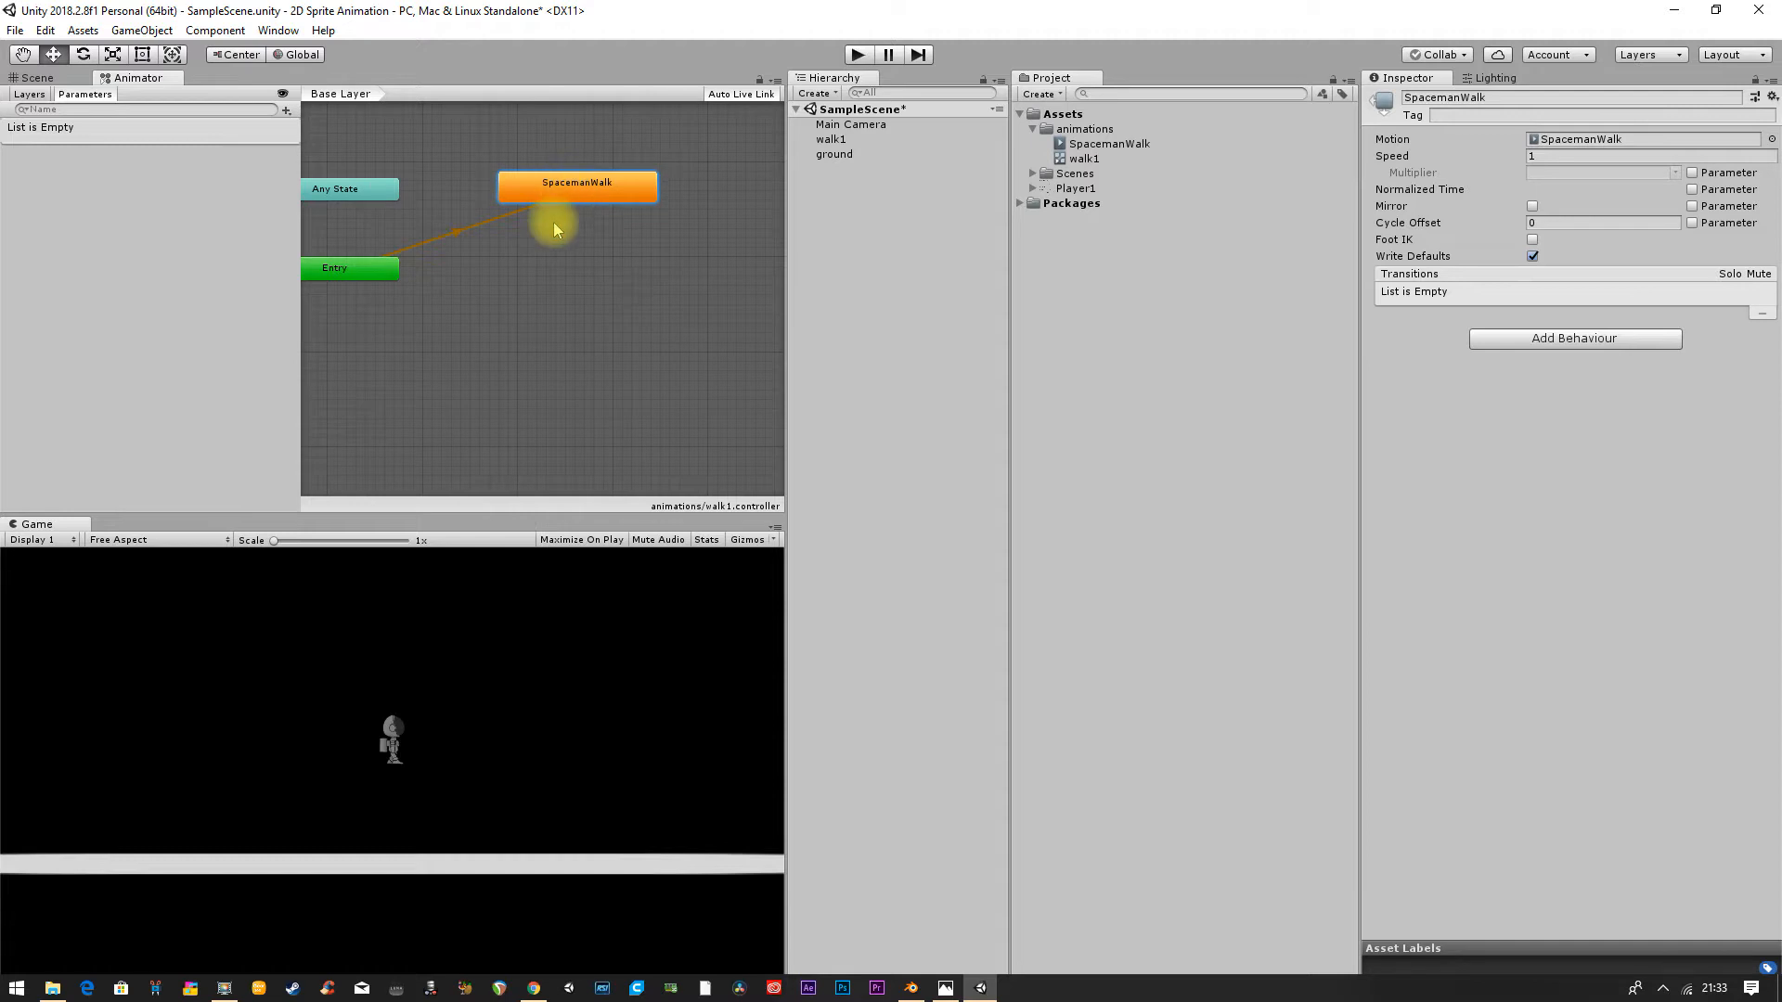
{"action": "middle_click_drag", "start_coordinate": [553, 221], "coordinate": [544, 280]}
{"action": "left_click_drag", "start_coordinate": [586, 244], "coordinate": [606, 230]}
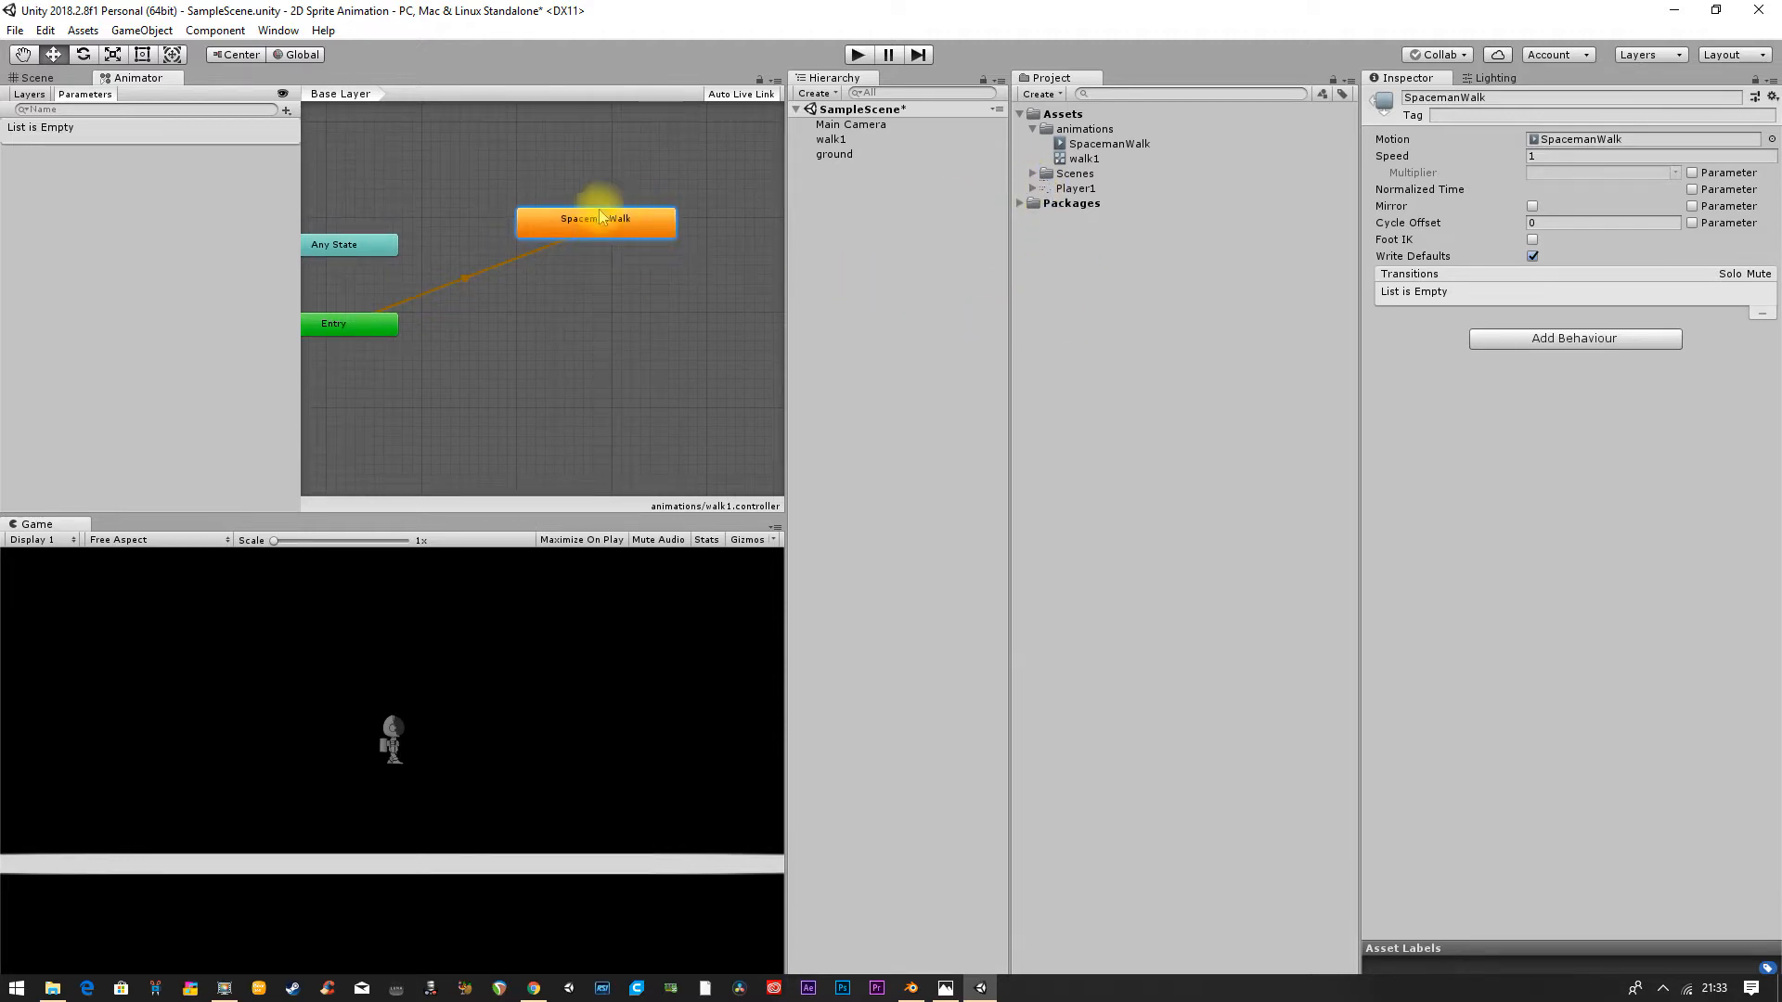
Step: Select the walk1 object in the scene and open the Animation window for it
{"action": "left_click", "coordinate": [842, 156]}
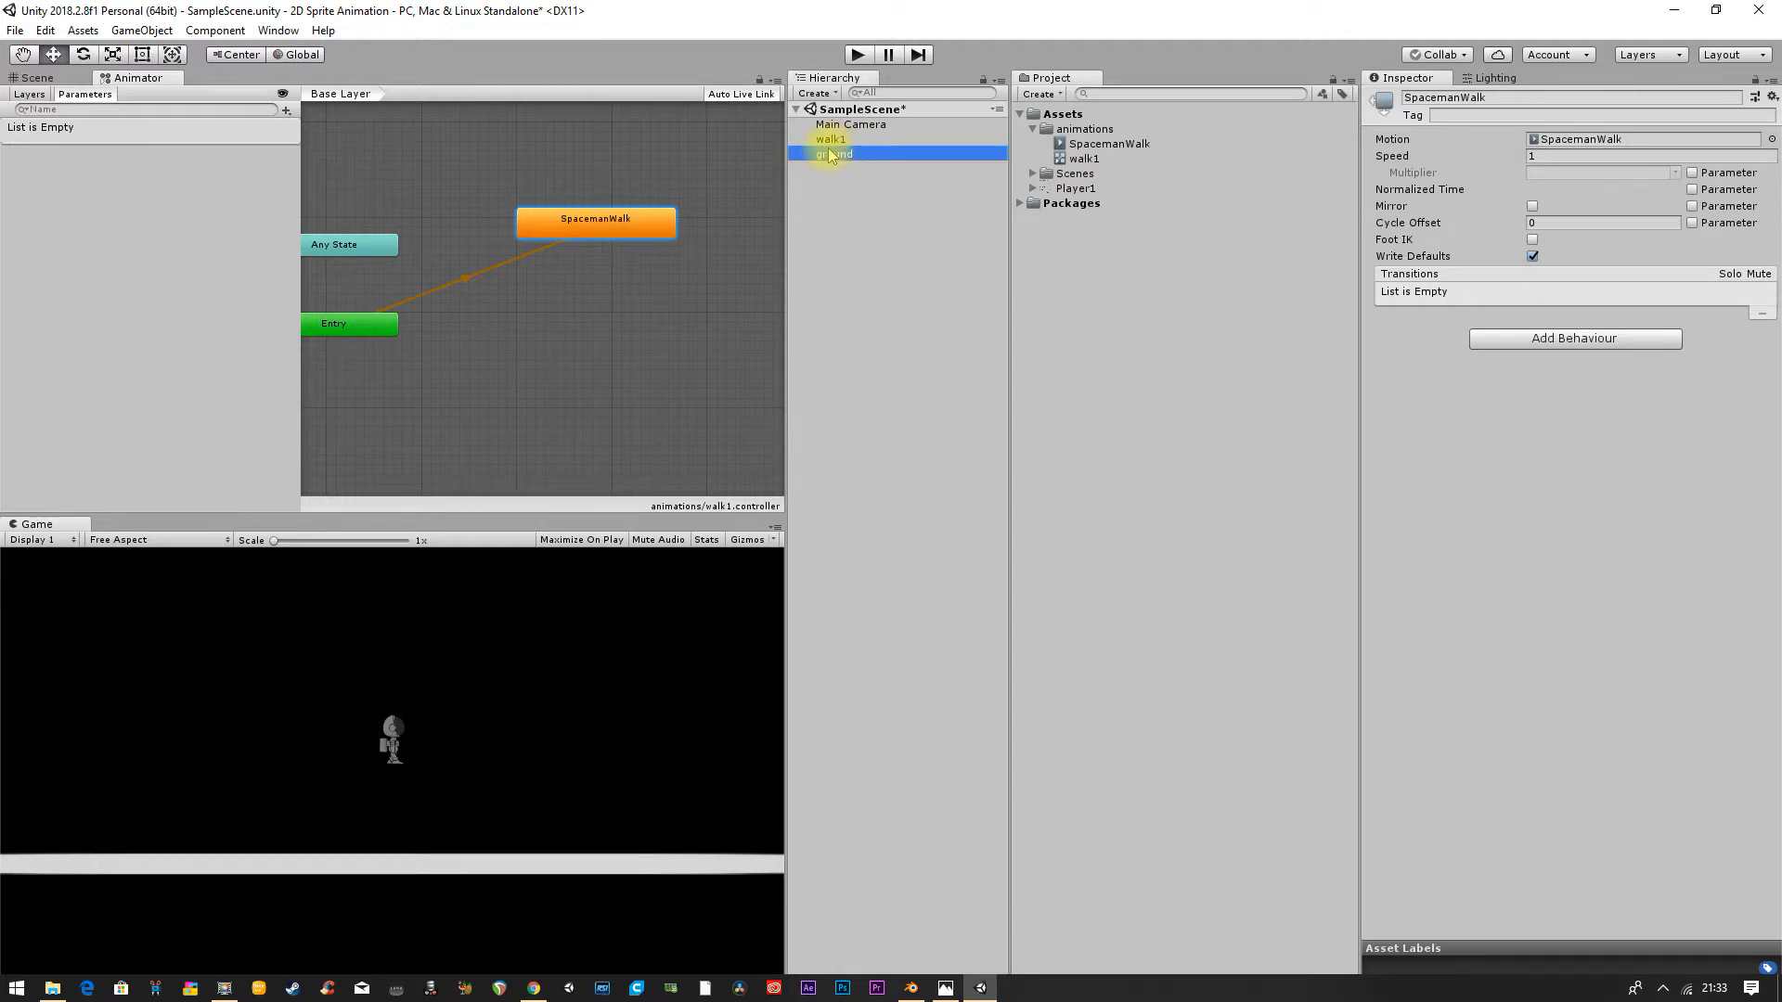
{"action": "left_click", "coordinate": [828, 140]}
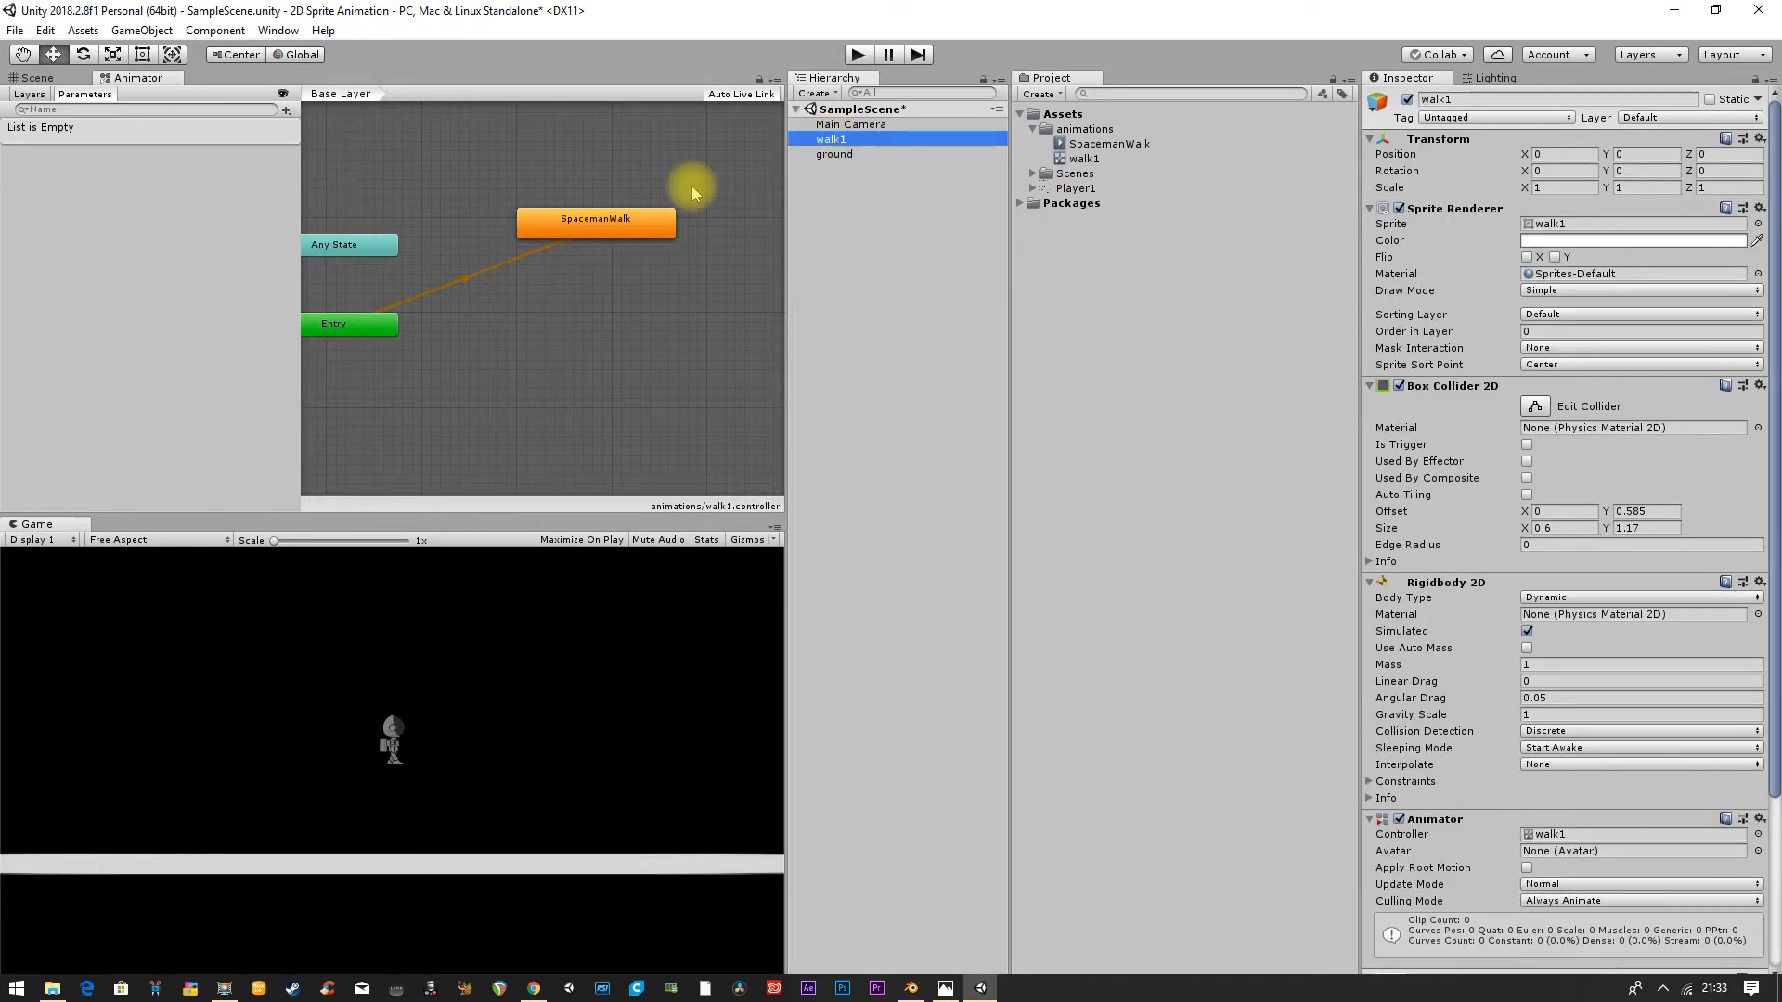
{"action": "left_click", "coordinate": [283, 32]}
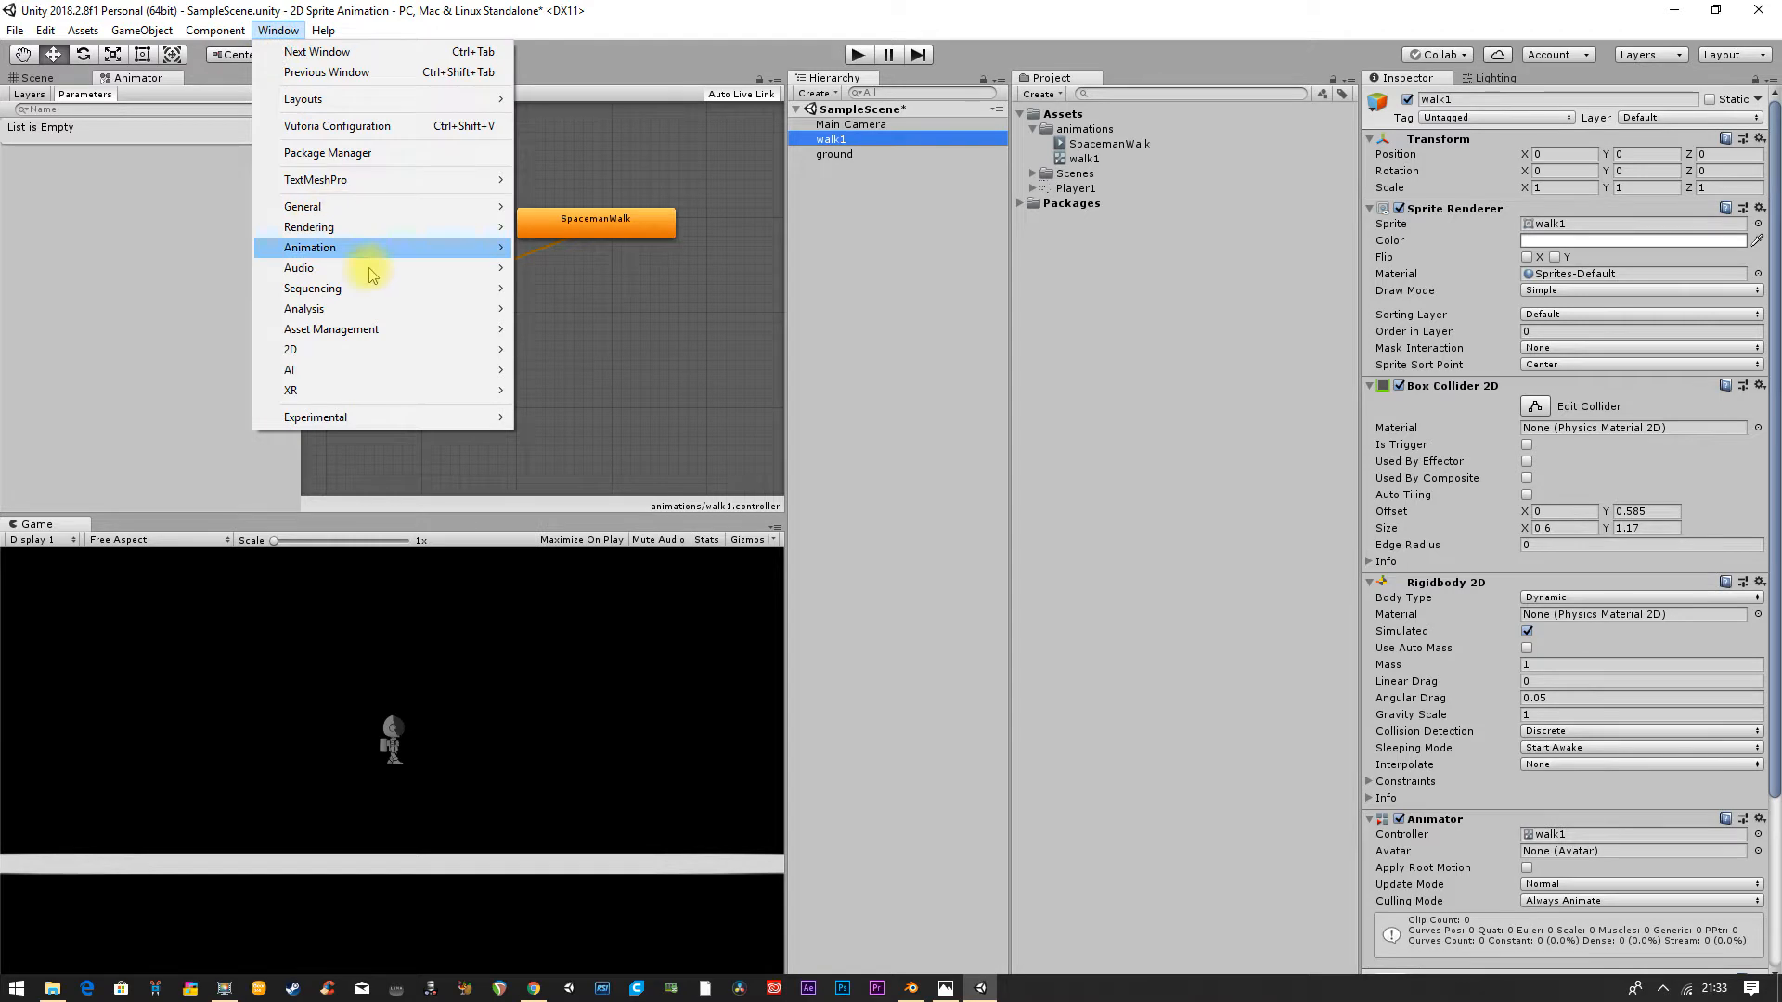
{"action": "mouse_move", "coordinate": [437, 248]}
{"action": "left_click", "coordinate": [548, 249]}
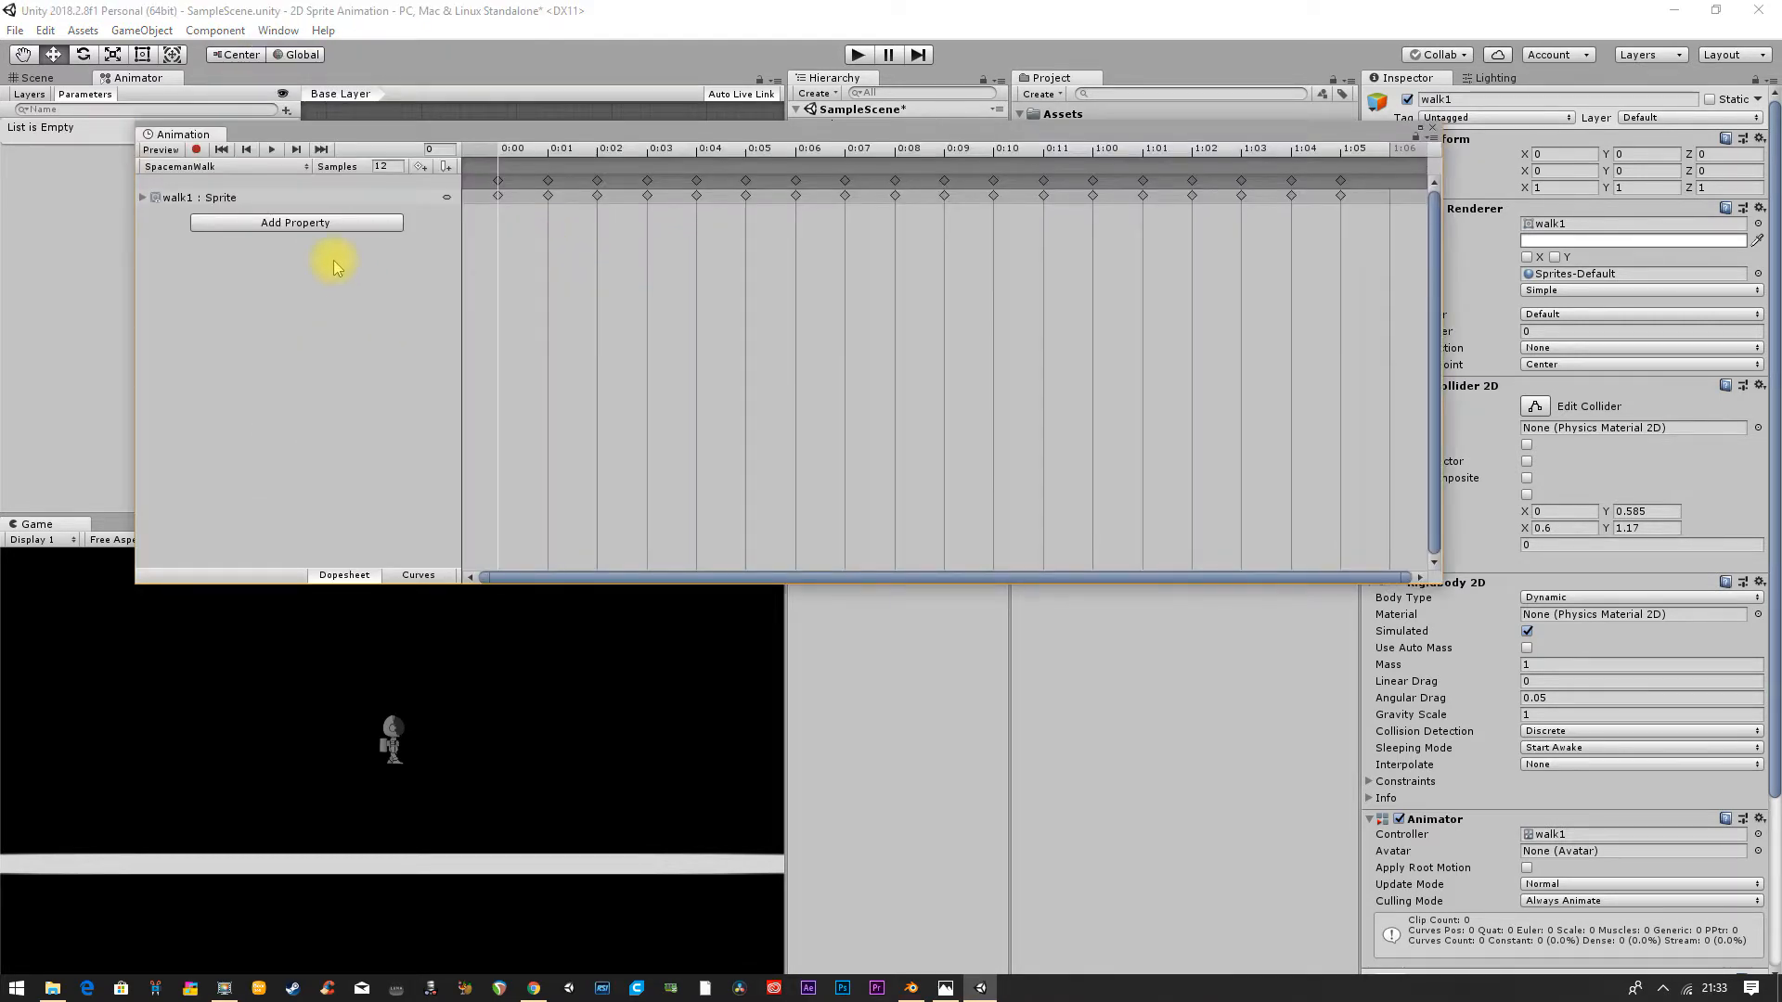
Step: Create a new animation clip for walk1 named still in the animations folder
{"action": "left_click", "coordinate": [232, 169]}
{"action": "left_click", "coordinate": [230, 209]}
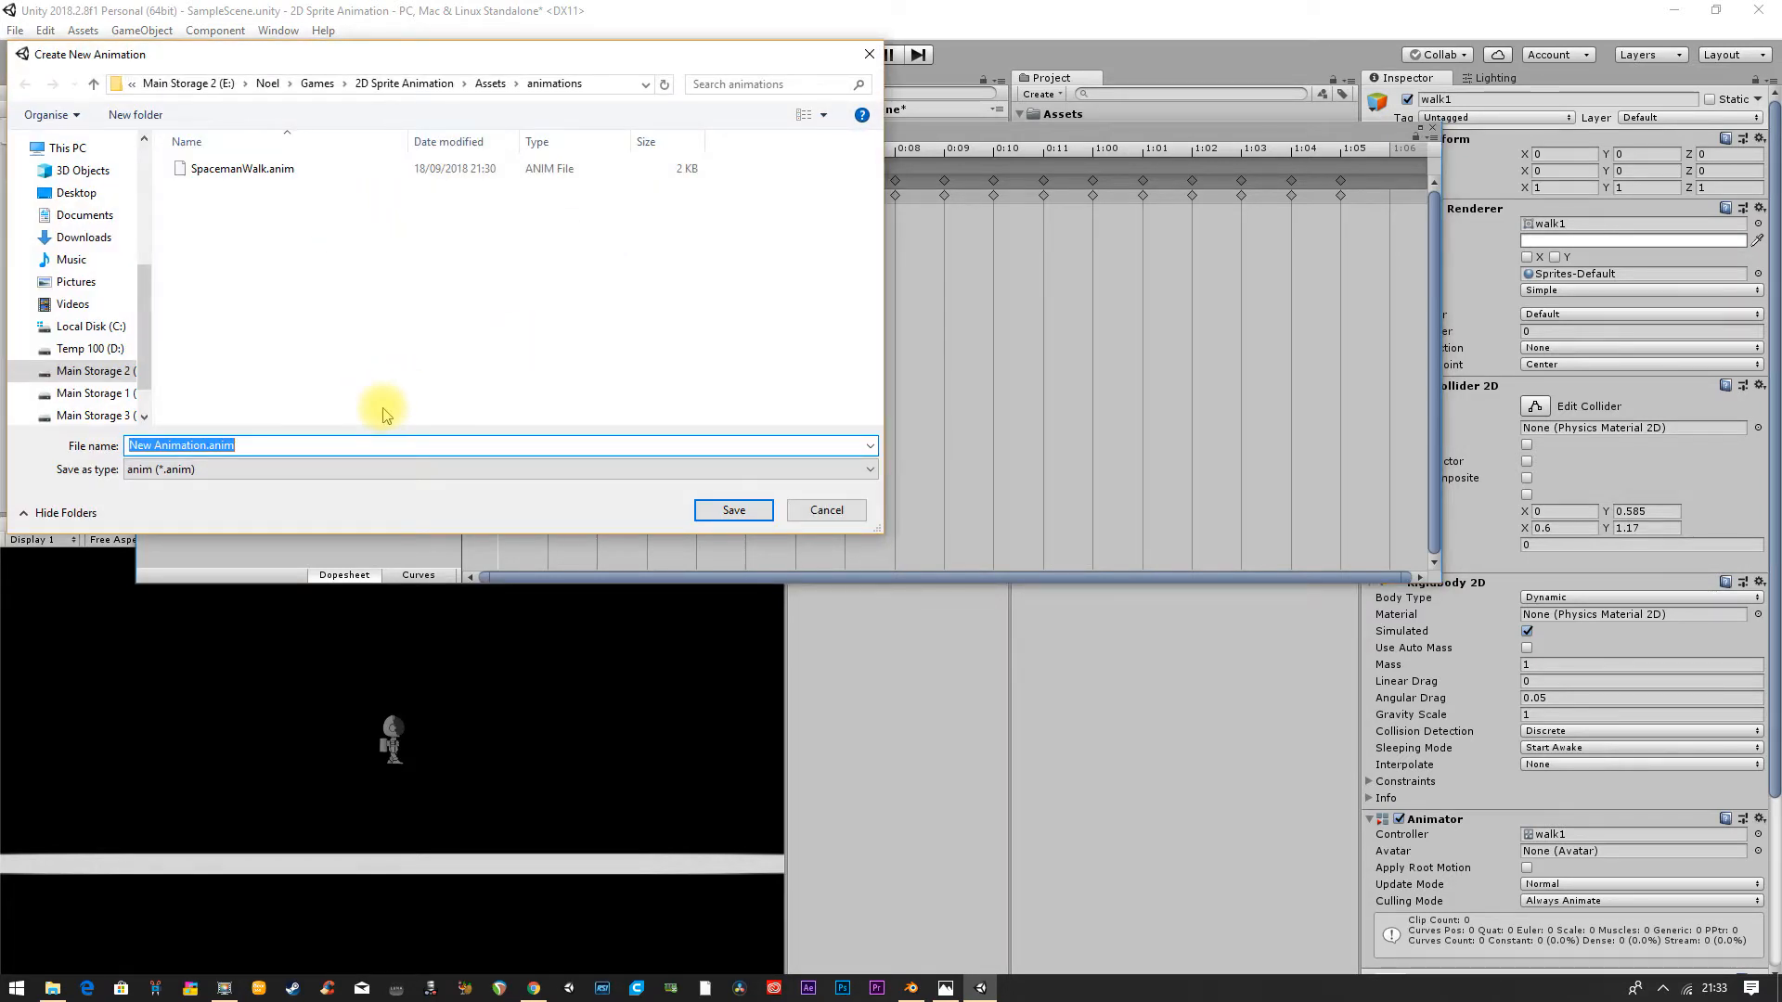
{"action": "type", "text": "still"}
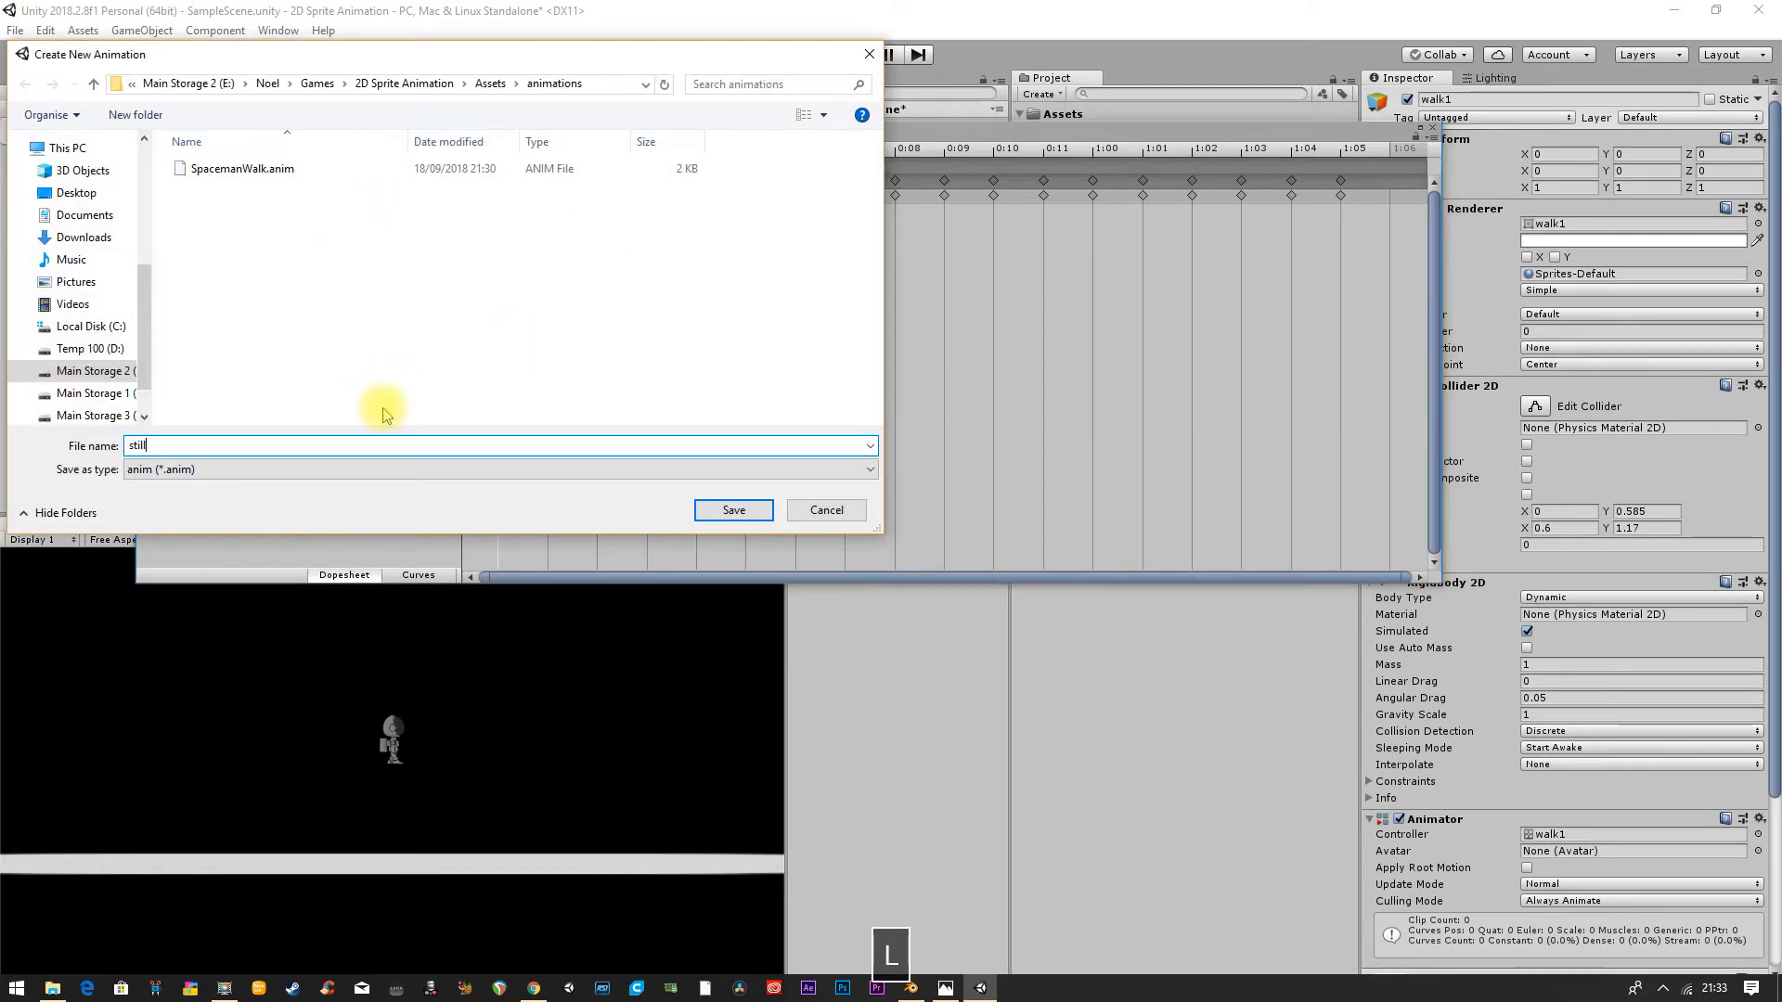
{"action": "key", "text": "Return"}
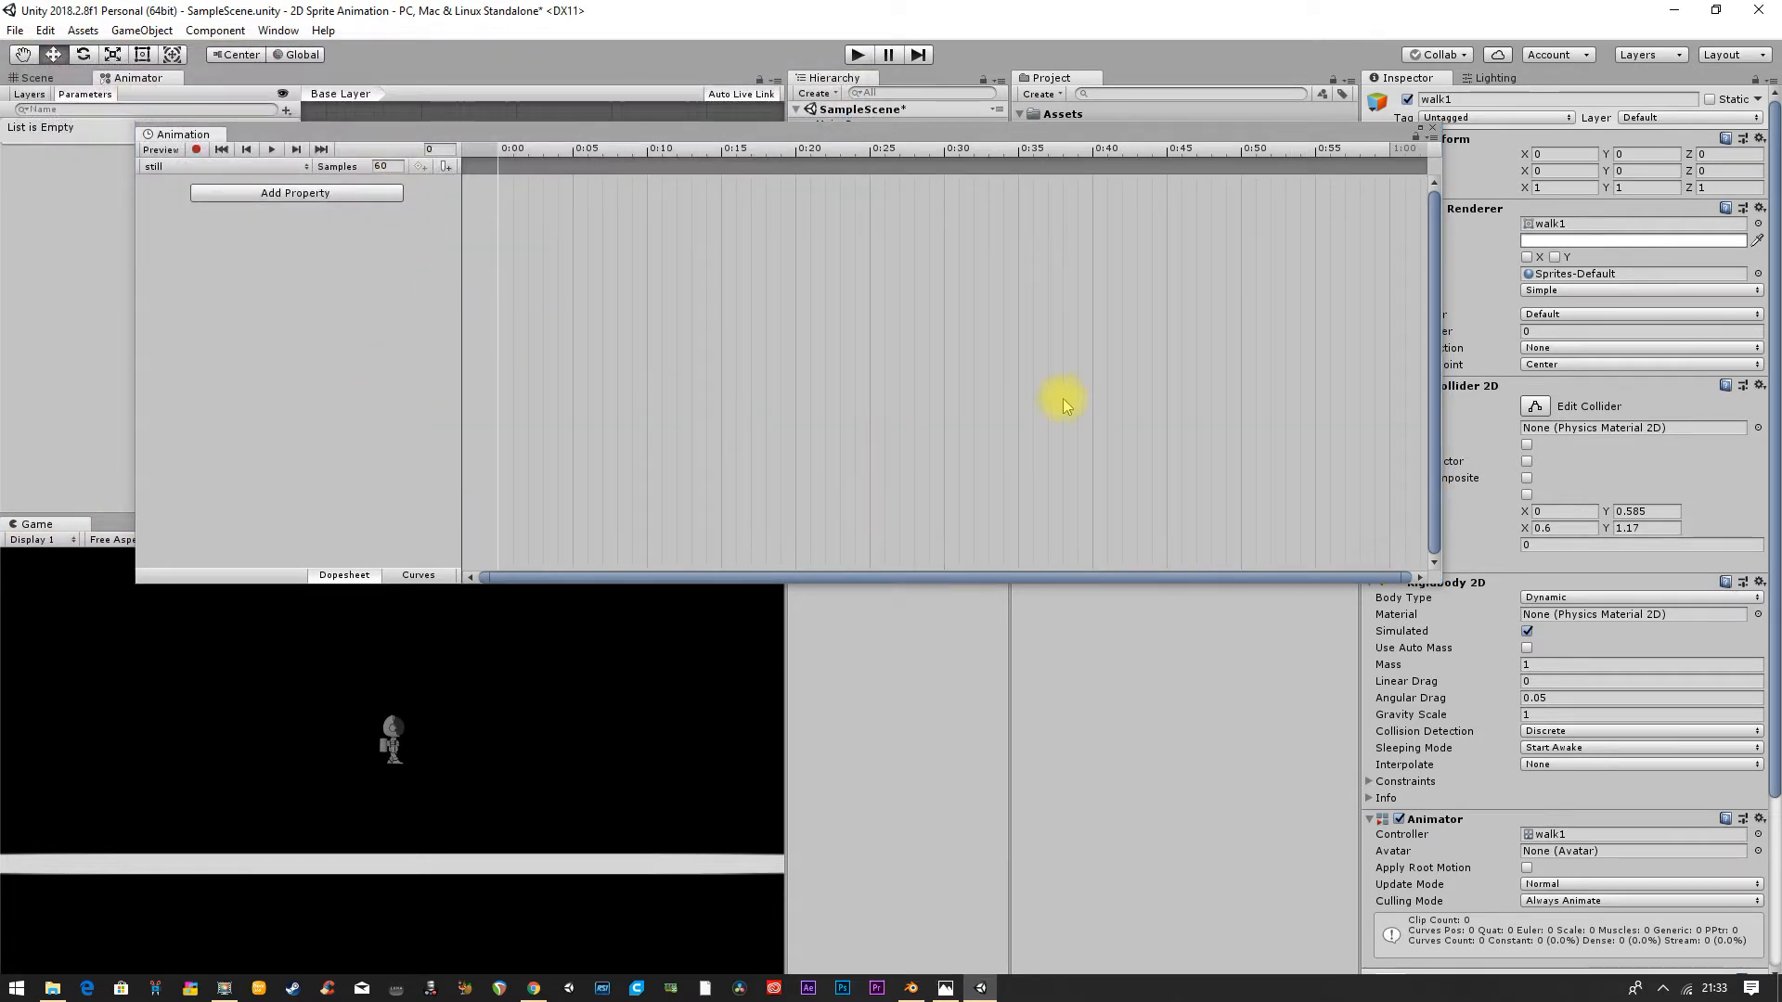
Step: Add the walk1 sprite from the Player1 sheet as the still clip's keyframe at 0:00 and preview the clip
{"action": "left_click_drag", "start_coordinate": [1056, 126], "coordinate": [1014, 394]}
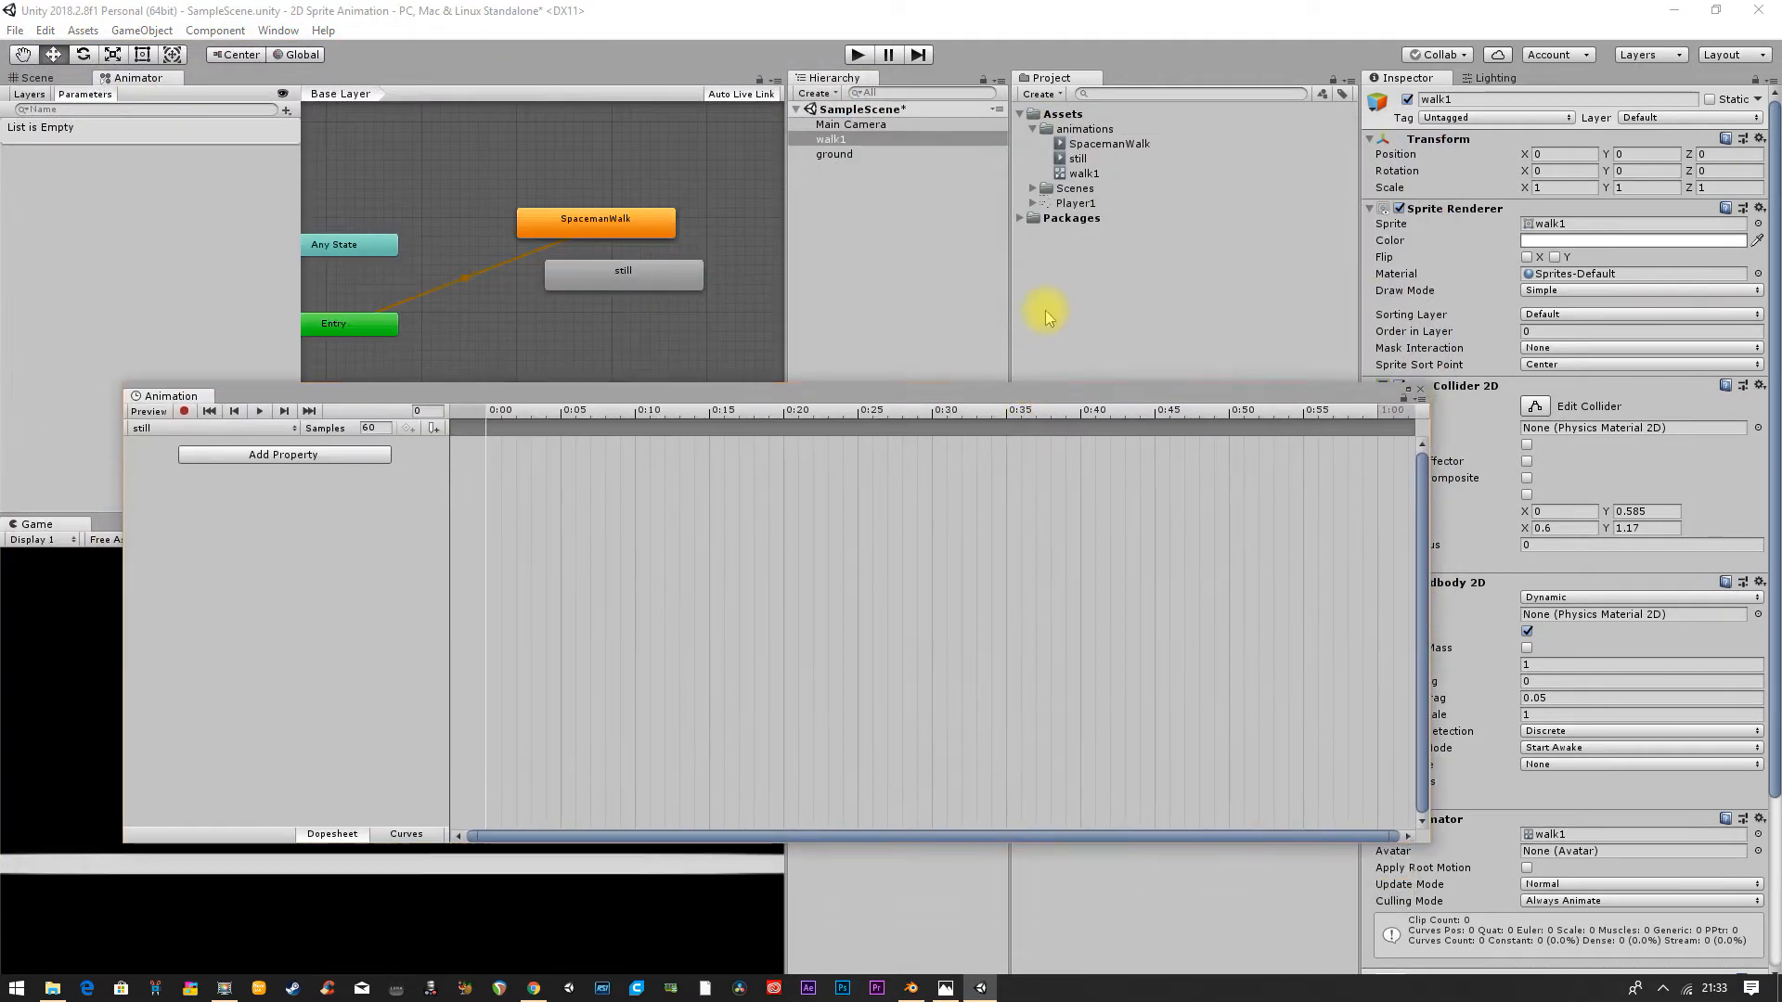
{"action": "left_click", "coordinate": [1033, 203]}
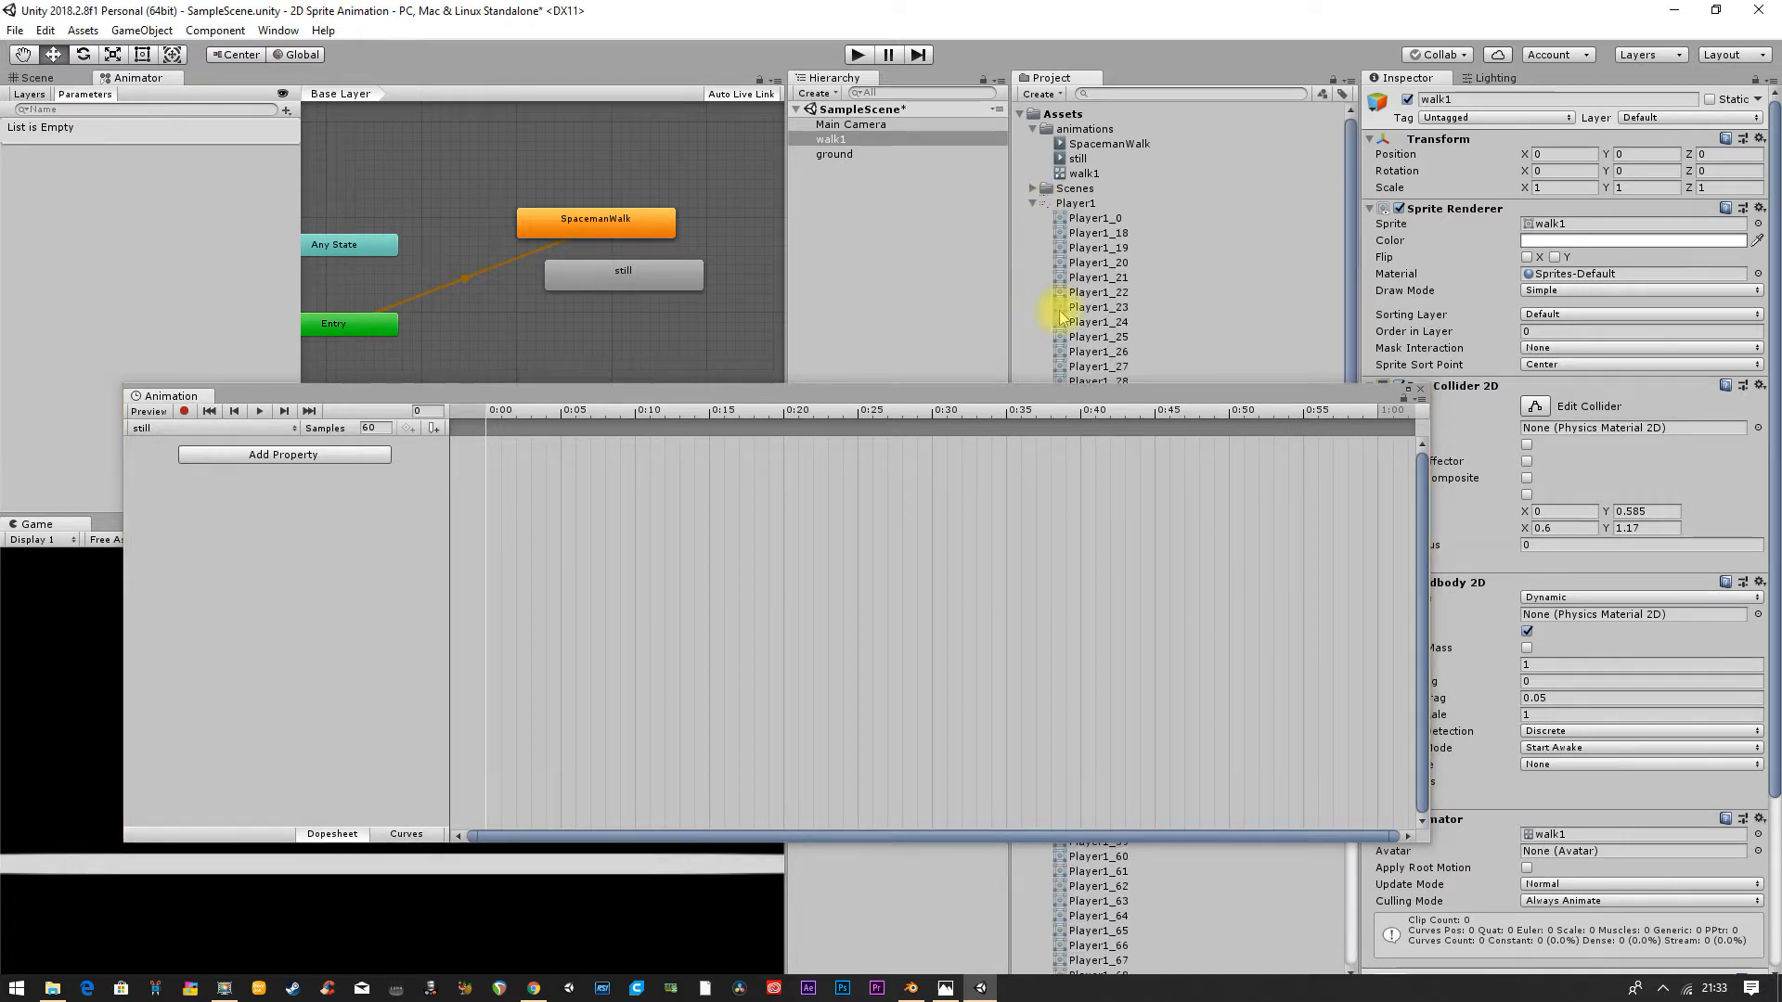
{"action": "left_click_drag", "start_coordinate": [1134, 394], "coordinate": [1148, 120]}
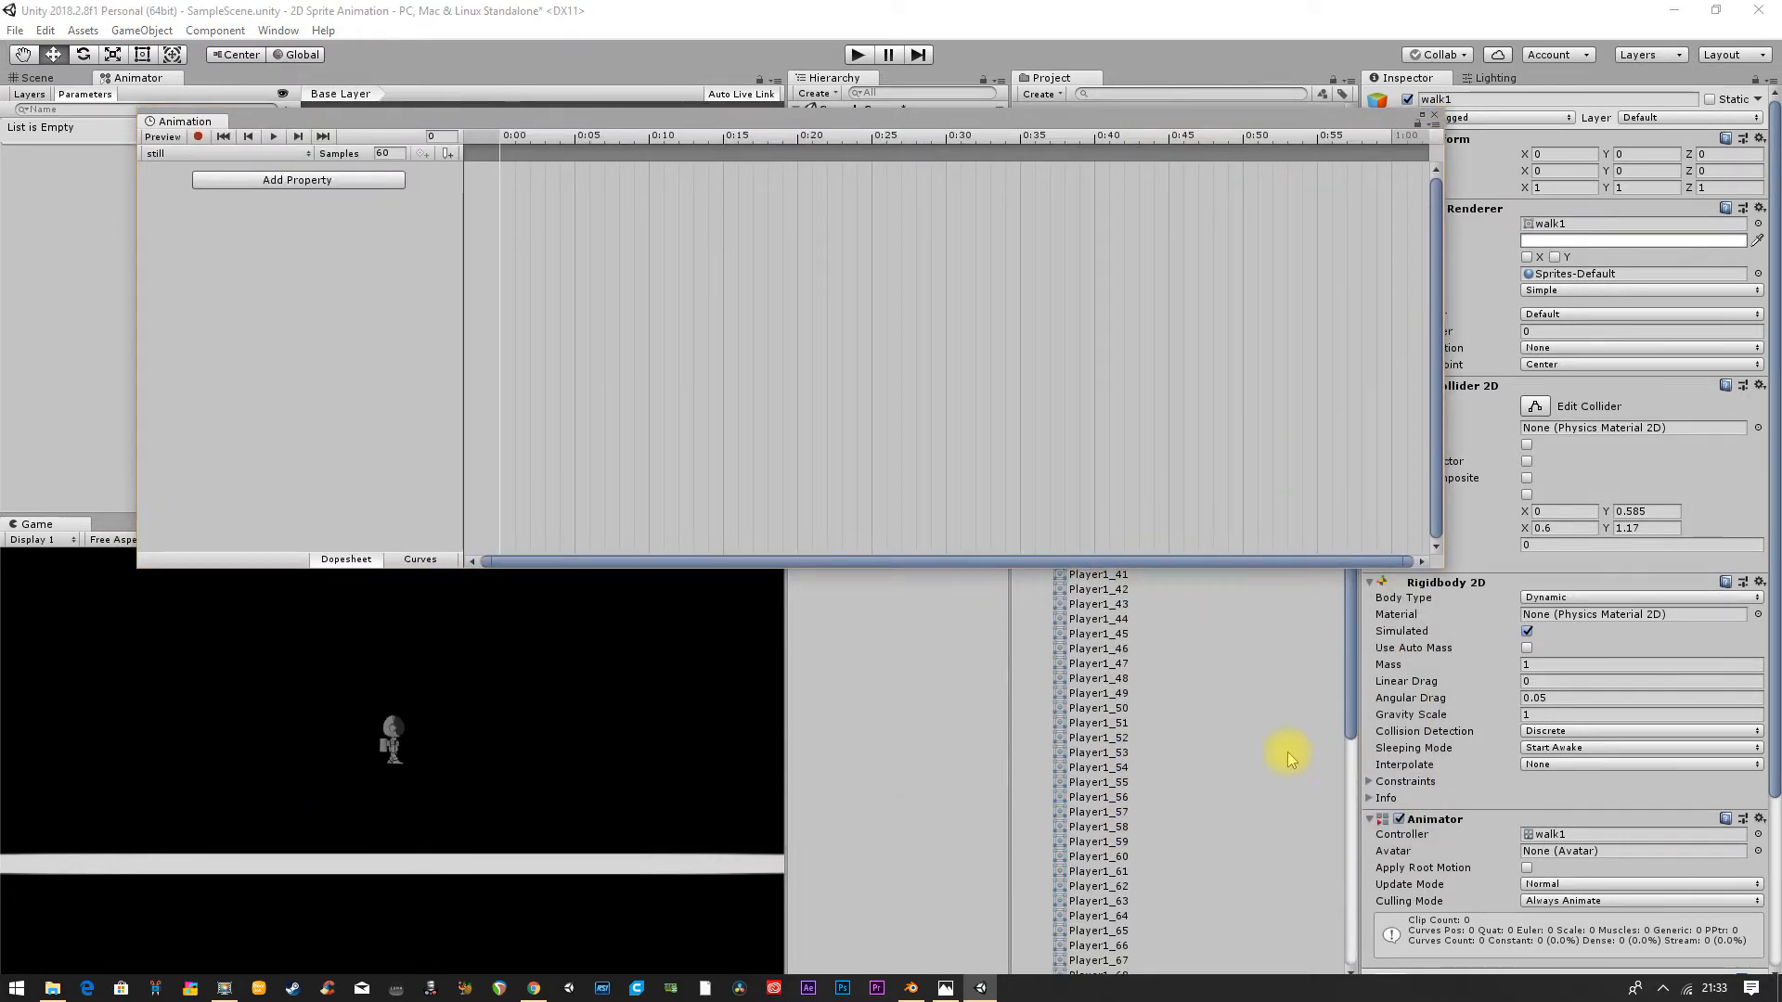
{"action": "scroll", "coordinate": [1288, 752], "scroll_direction": "down", "scroll_amount": 6}
{"action": "left_click", "coordinate": [1091, 708]}
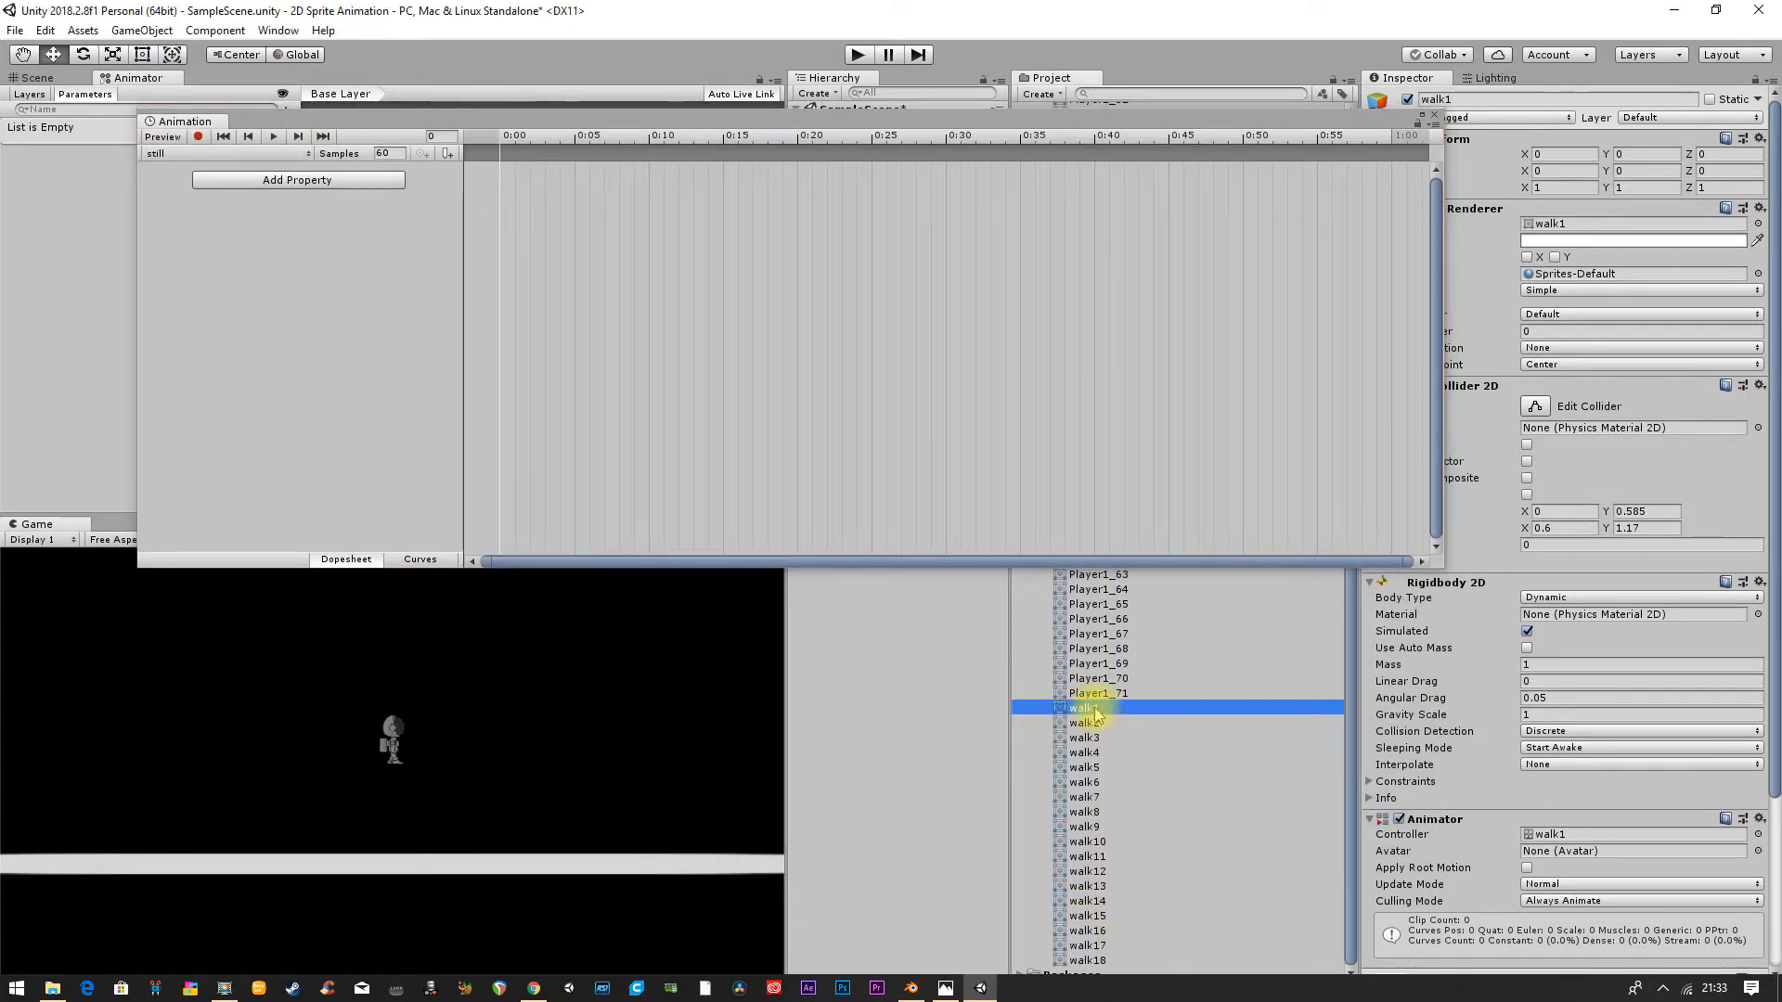
{"action": "left_click_drag", "start_coordinate": [1091, 709], "coordinate": [525, 195]}
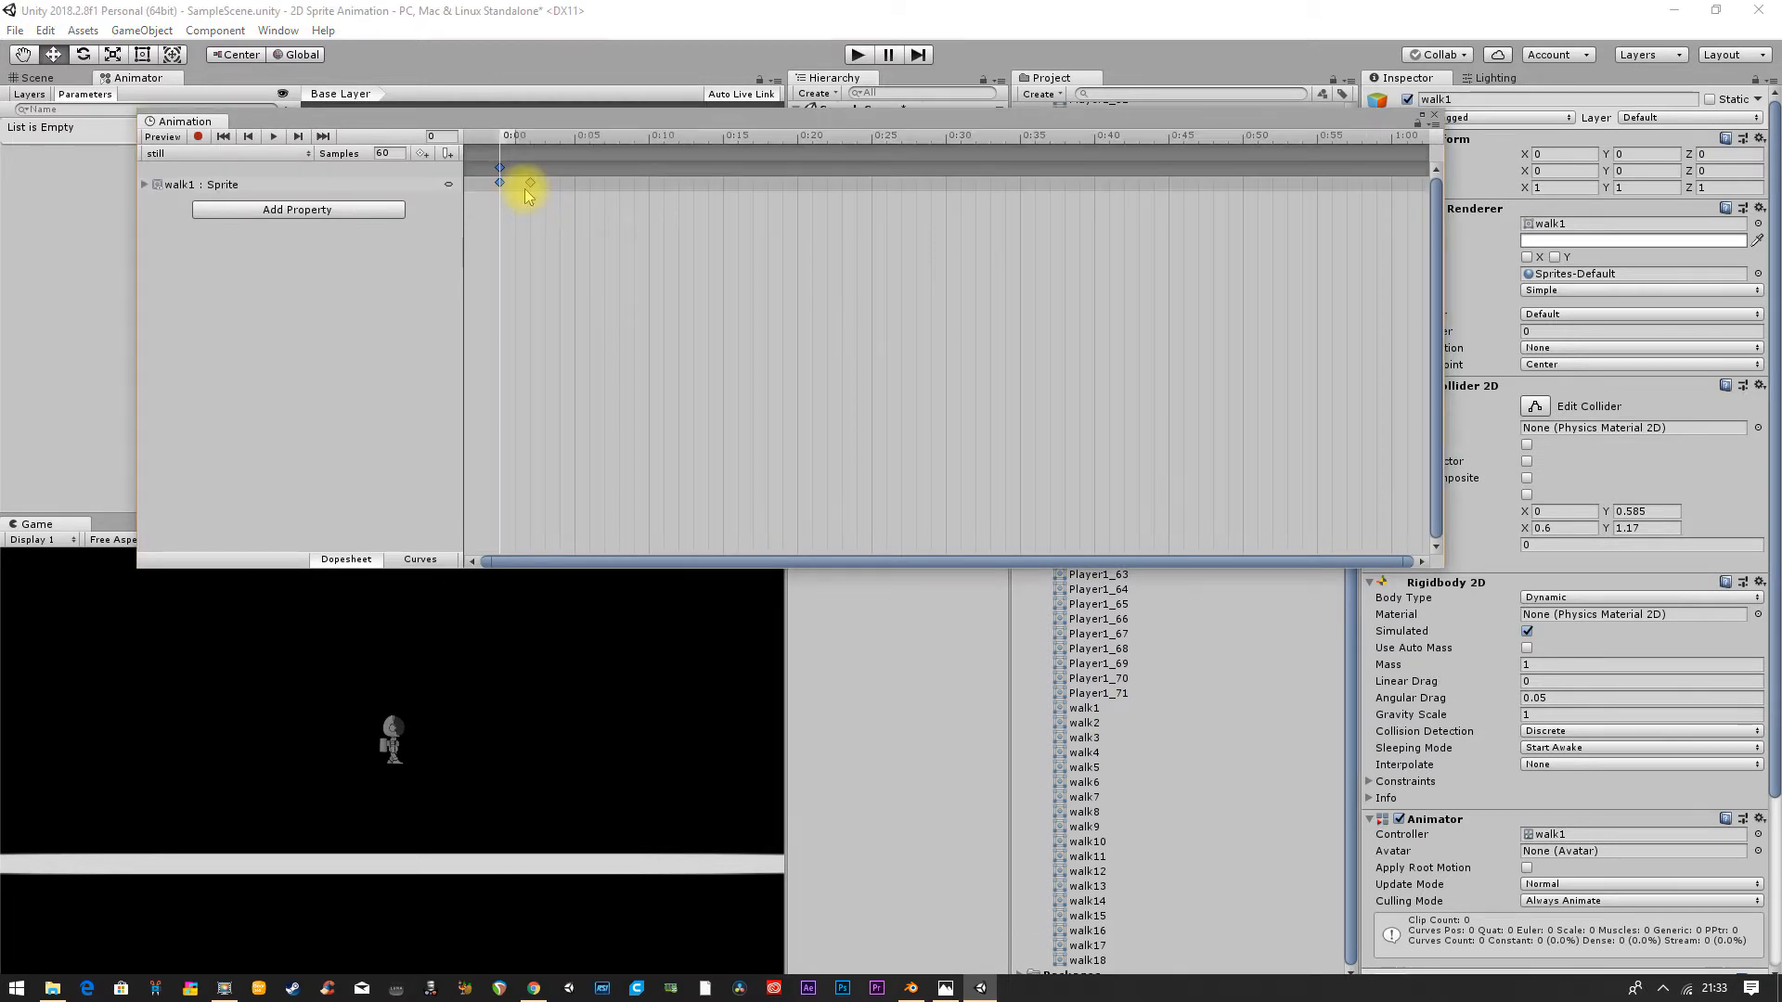
{"action": "left_click", "coordinate": [274, 137]}
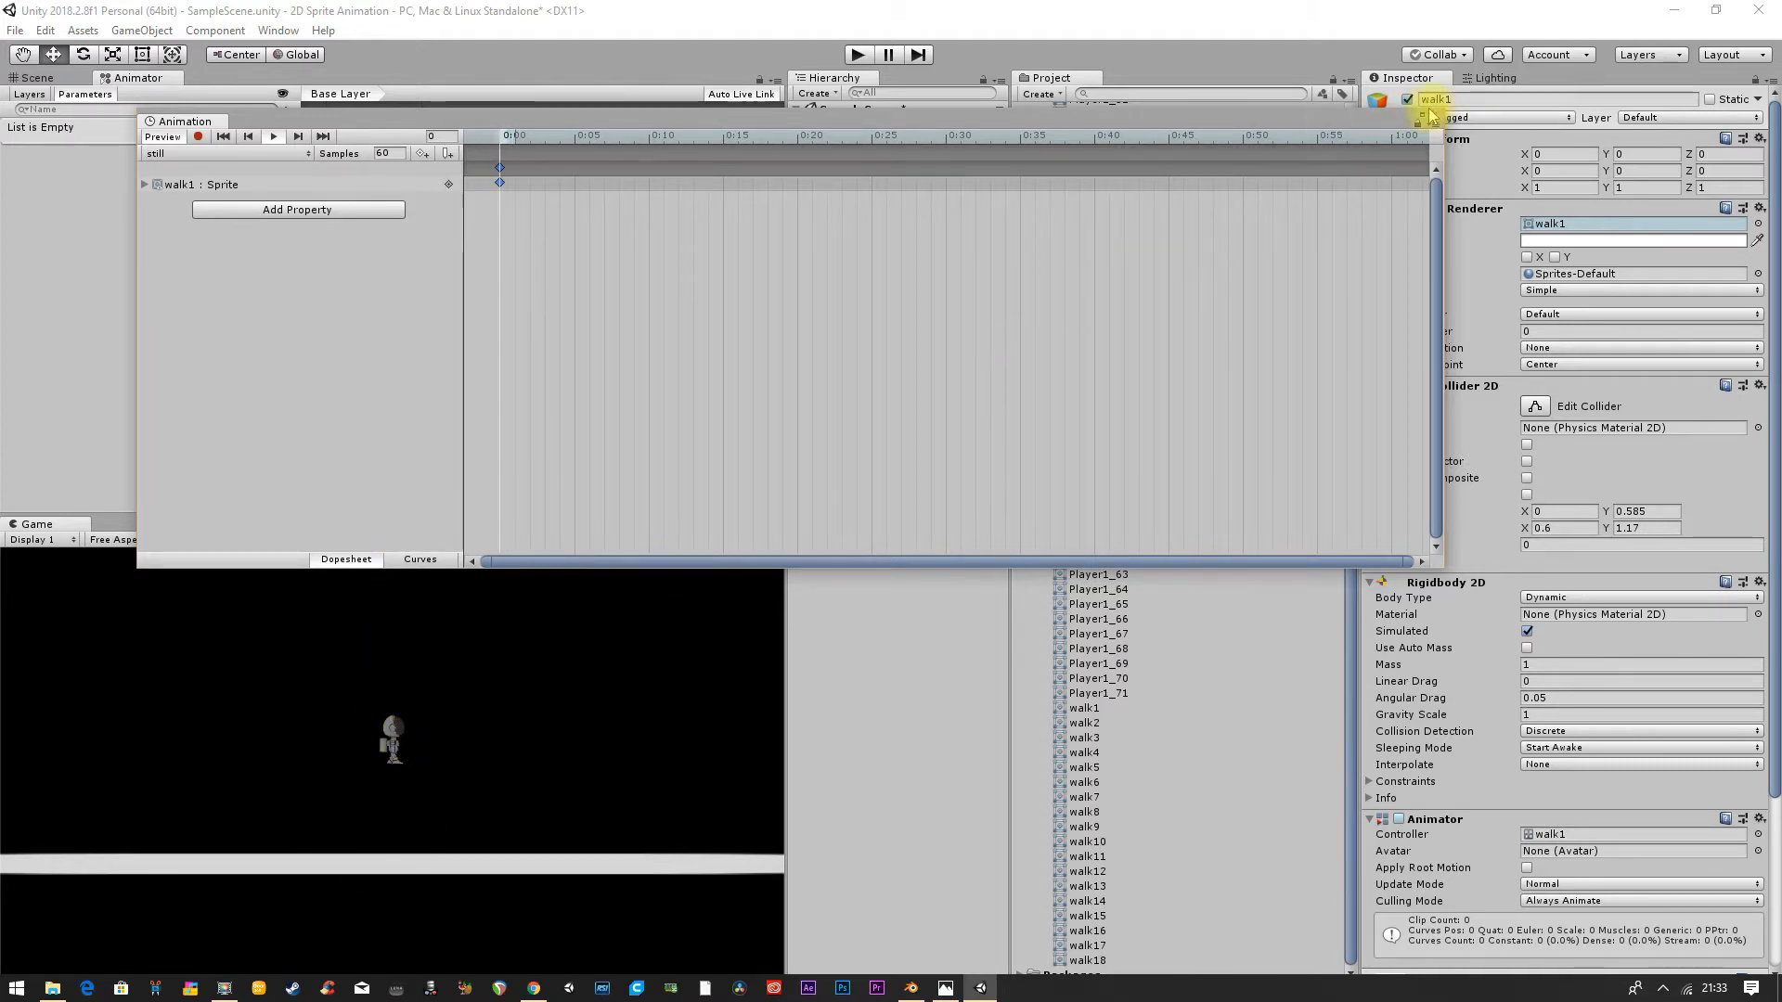
{"action": "left_click", "coordinate": [274, 137]}
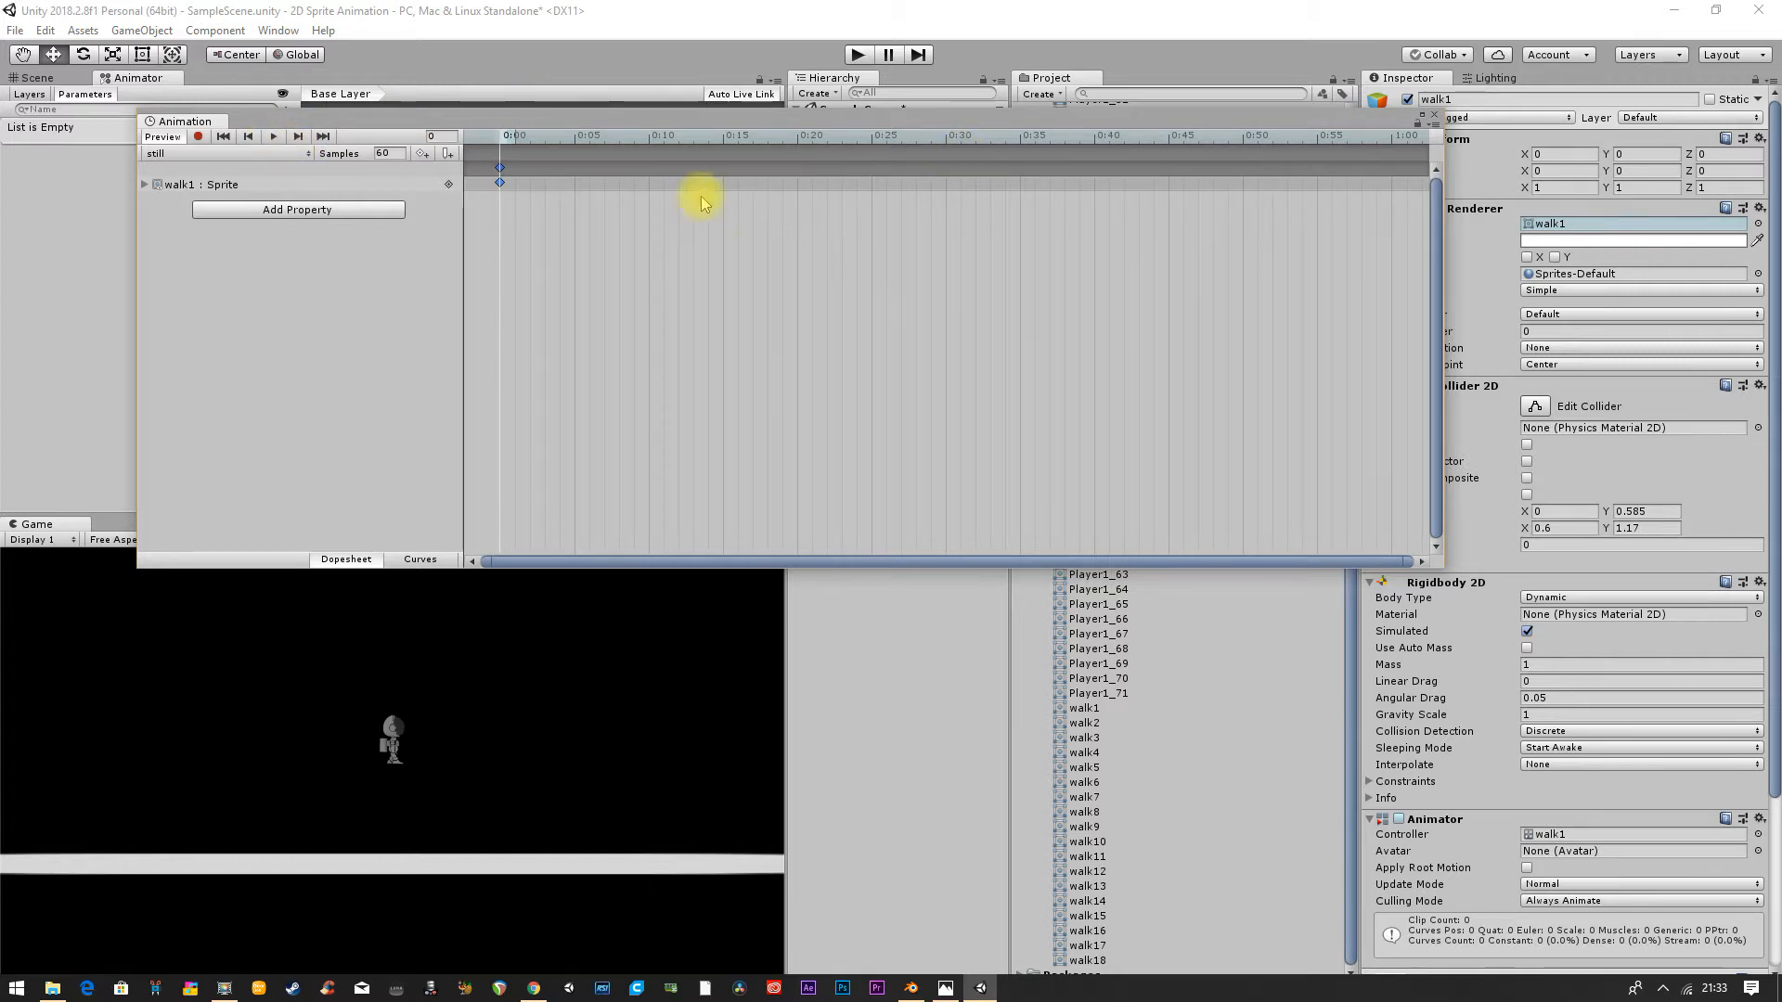
Step: Close the Animation window, place the still state below SpacemanWalk, and add a transition from still to SpacemanWalk
{"action": "left_click", "coordinate": [1435, 118]}
{"action": "left_click_drag", "start_coordinate": [625, 278], "coordinate": [602, 340]}
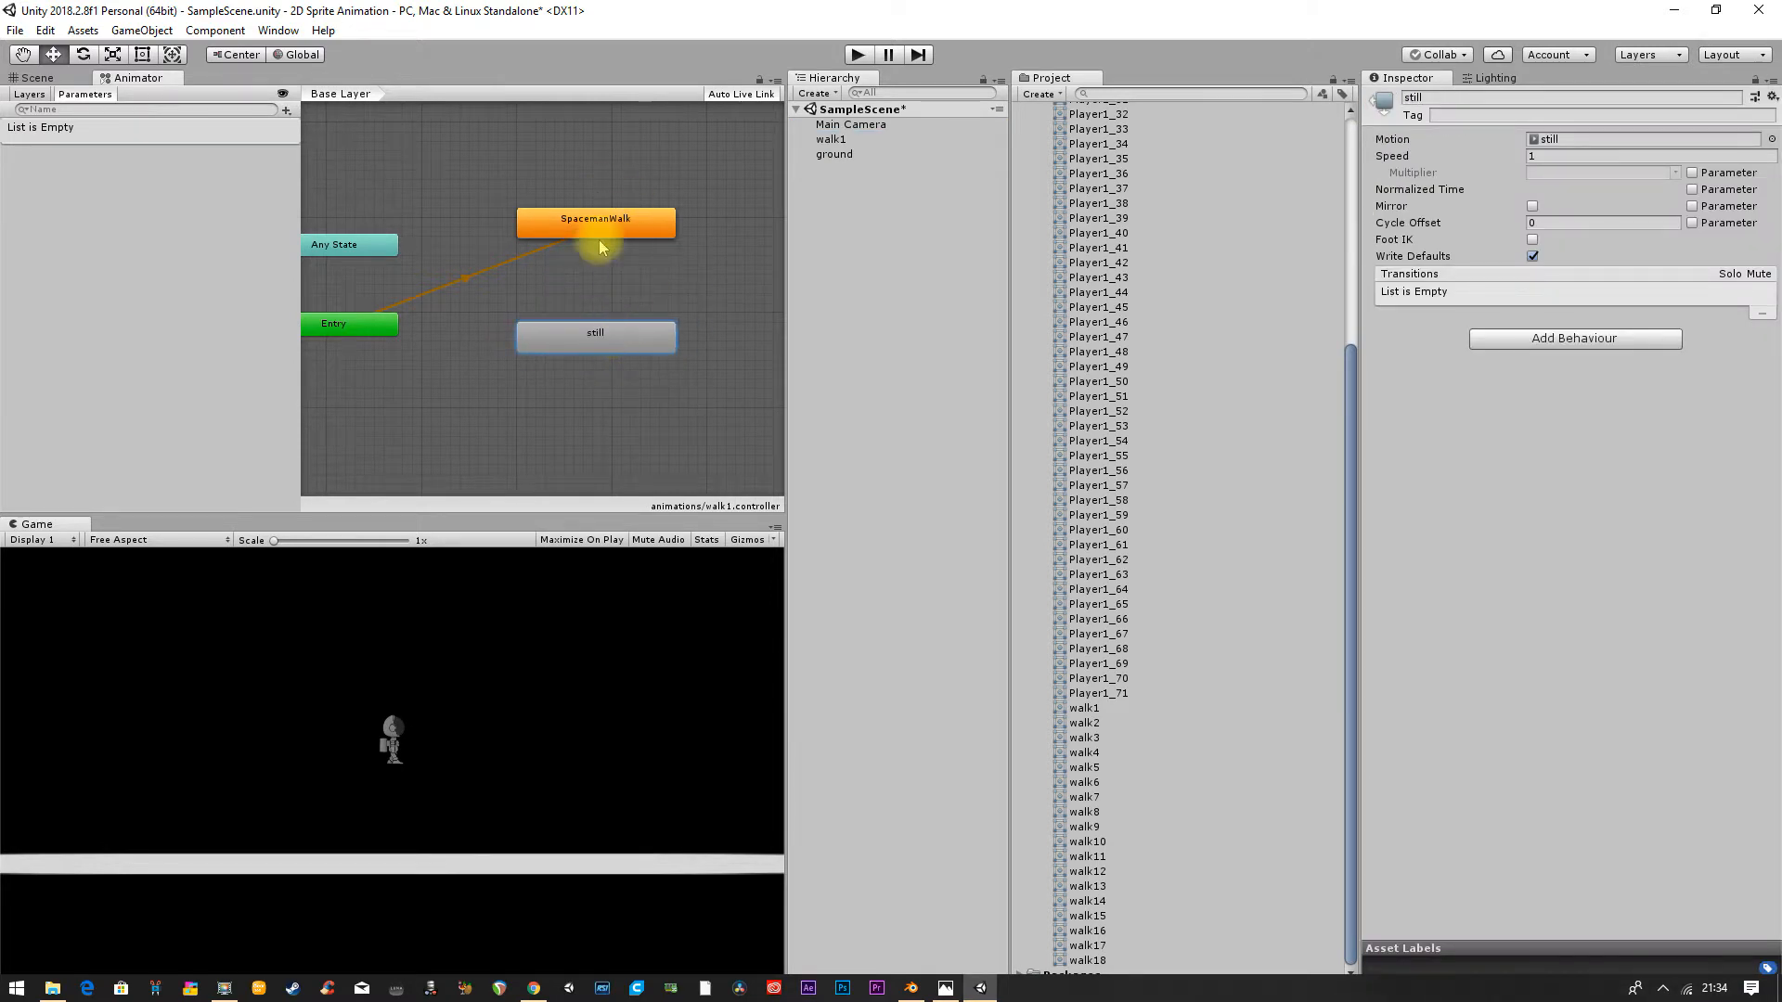
{"action": "right_click", "coordinate": [604, 339]}
{"action": "left_click", "coordinate": [649, 350]}
{"action": "left_click", "coordinate": [599, 226]}
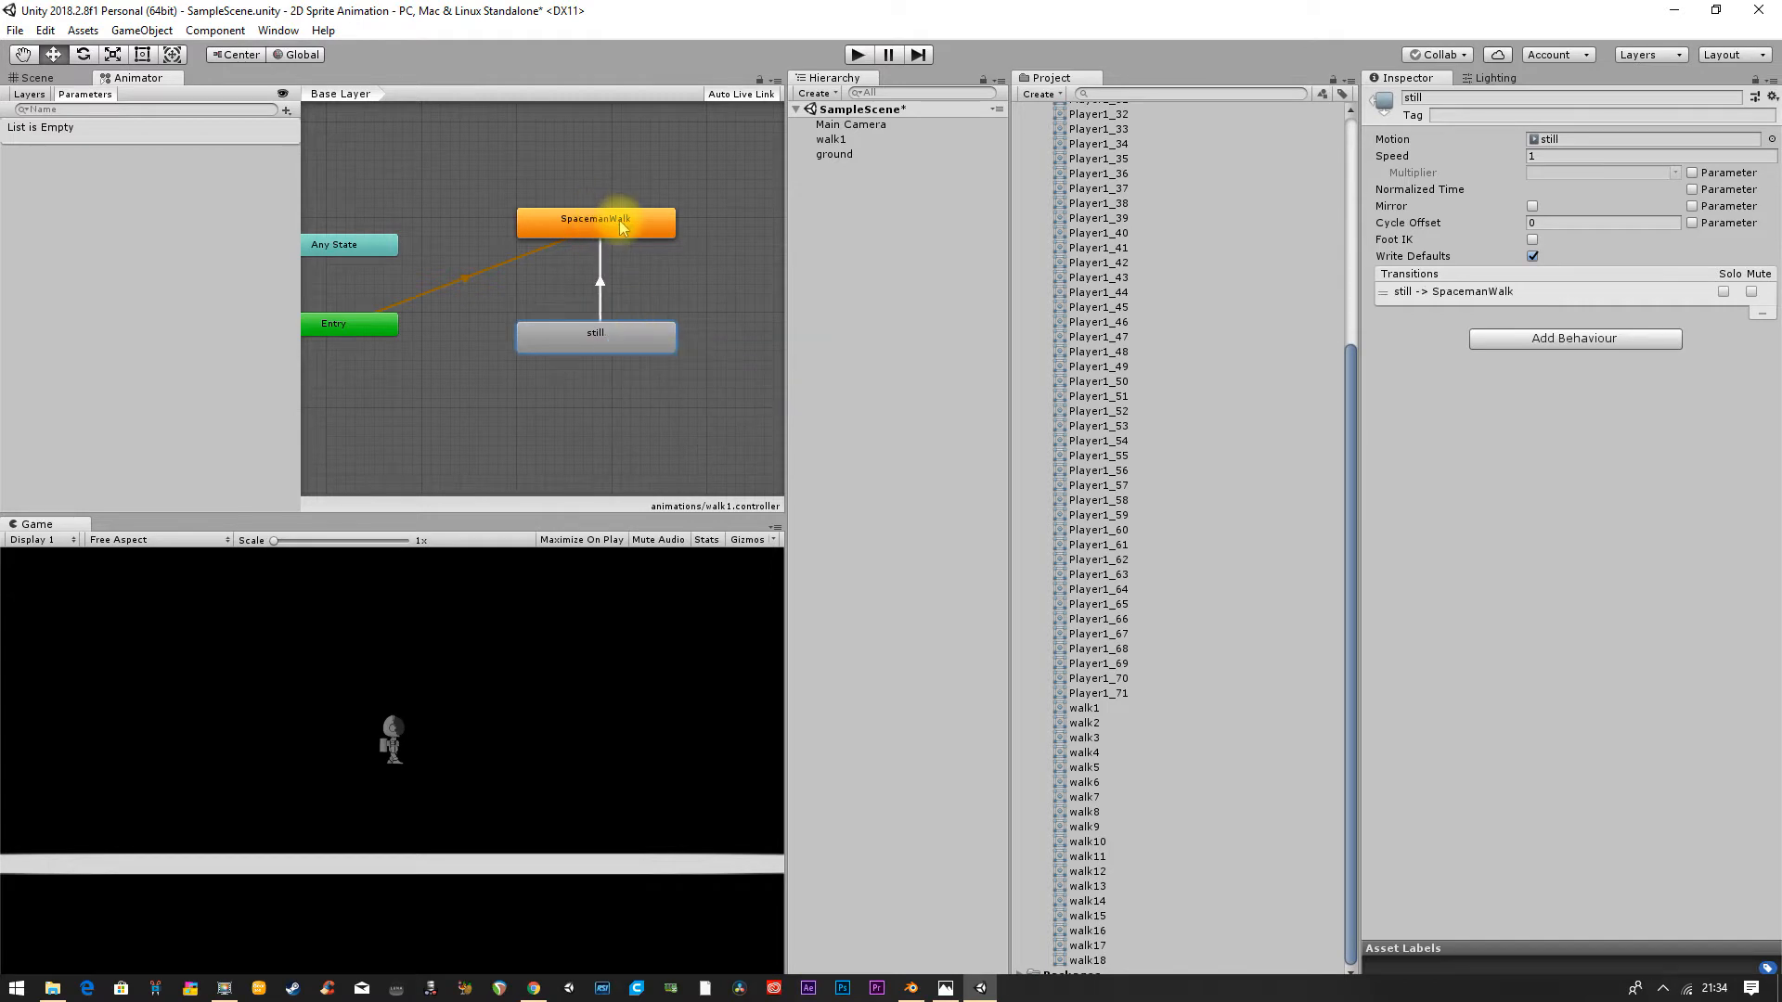
Step: Add a transition from SpacemanWalk back to still and shift the still state slightly down and to the left
{"action": "right_click", "coordinate": [624, 225]}
{"action": "left_click", "coordinate": [652, 233]}
{"action": "left_click", "coordinate": [633, 329]}
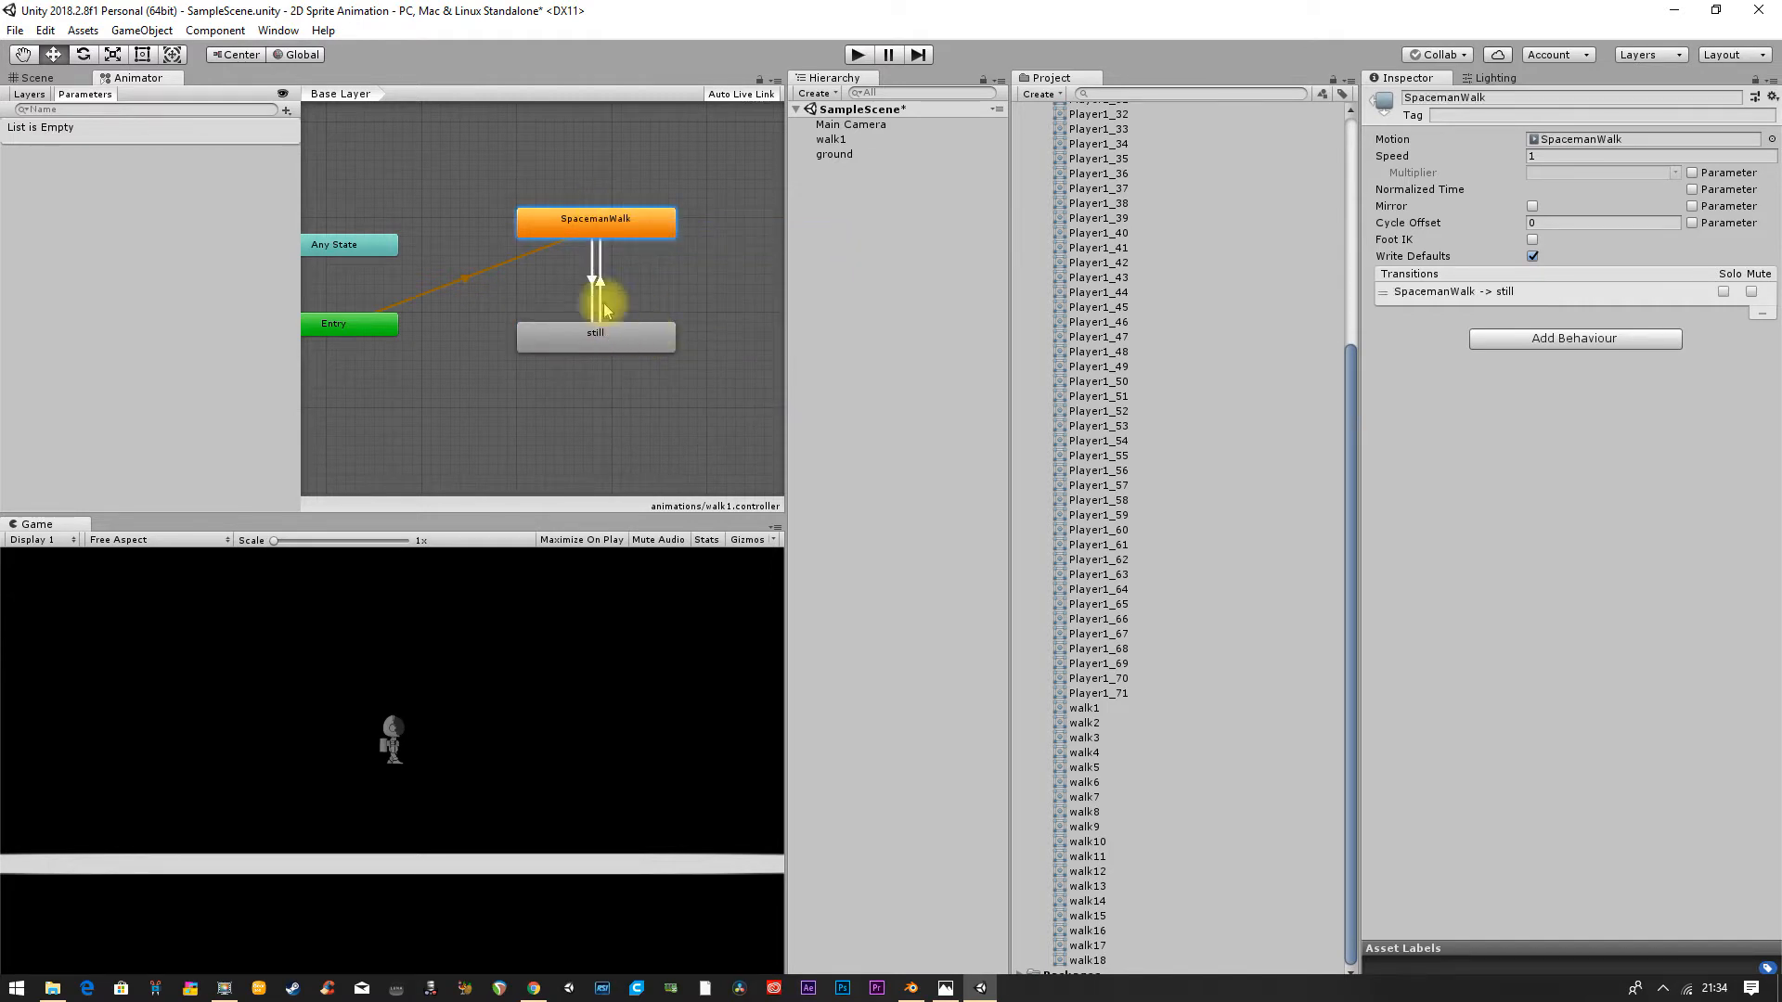
{"action": "left_click", "coordinate": [595, 335]}
{"action": "left_click_drag", "start_coordinate": [626, 351], "coordinate": [571, 368]}
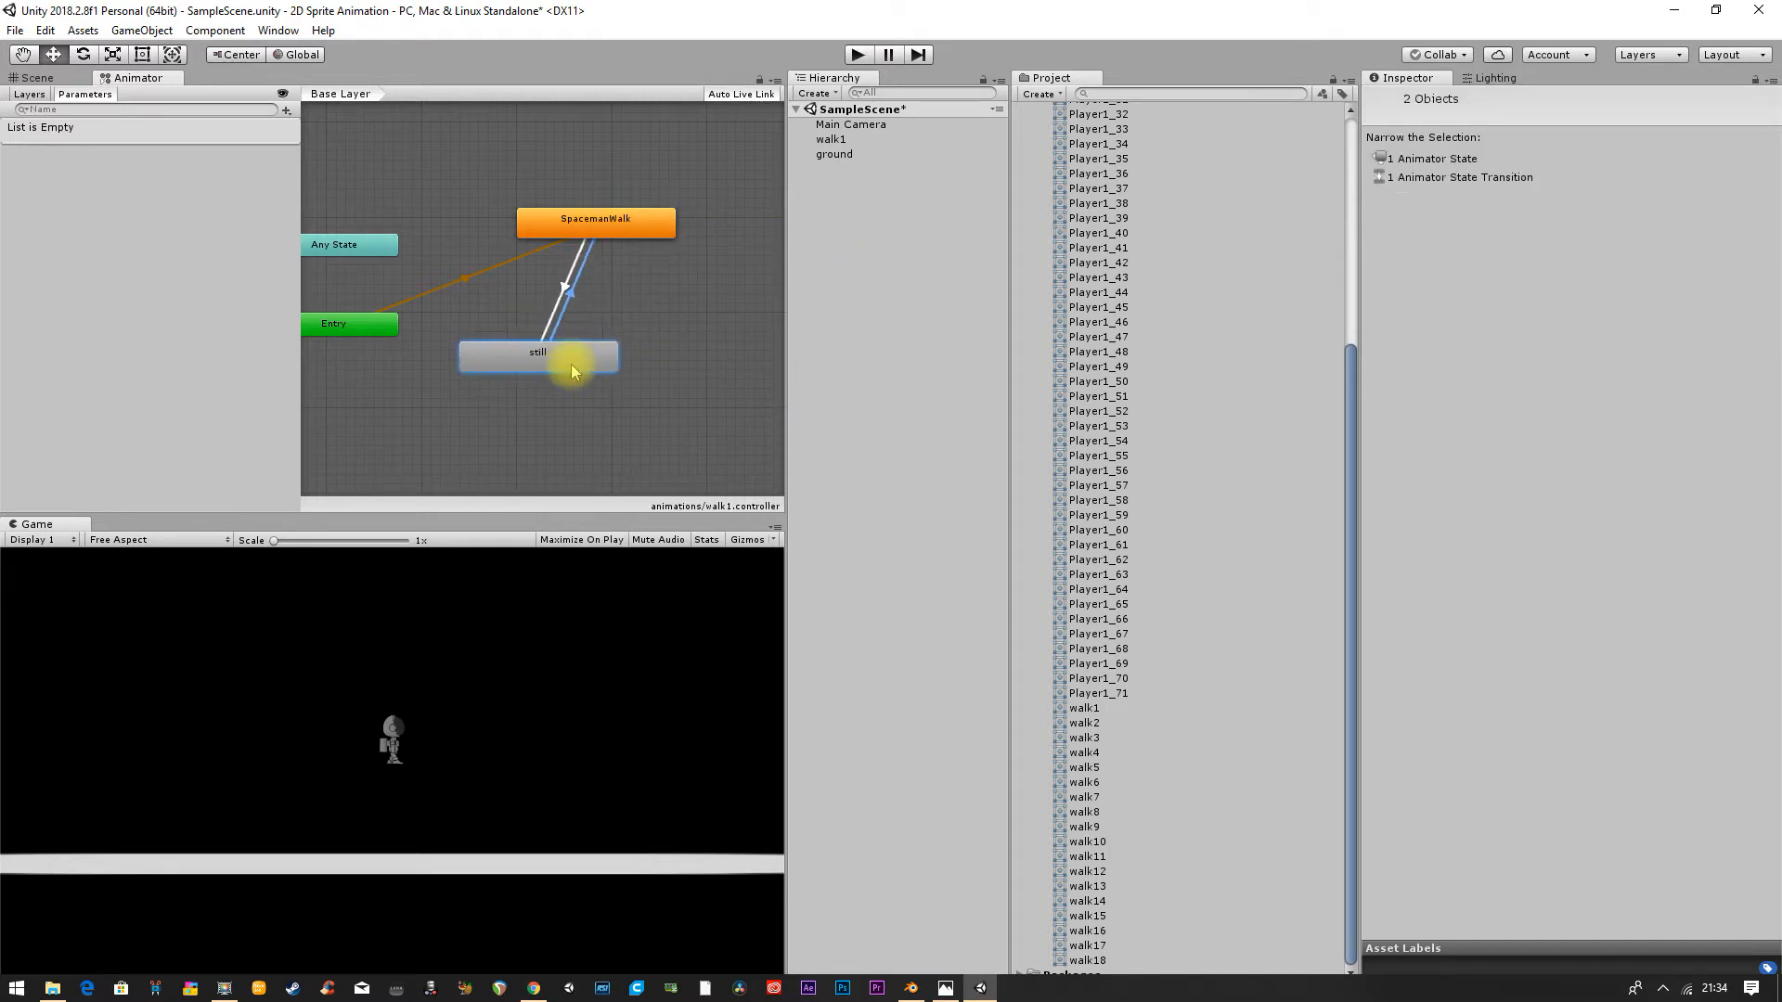
{"action": "scroll", "coordinate": [611, 349], "scroll_direction": "up", "scroll_amount": 4}
{"action": "left_click", "coordinate": [624, 327]}
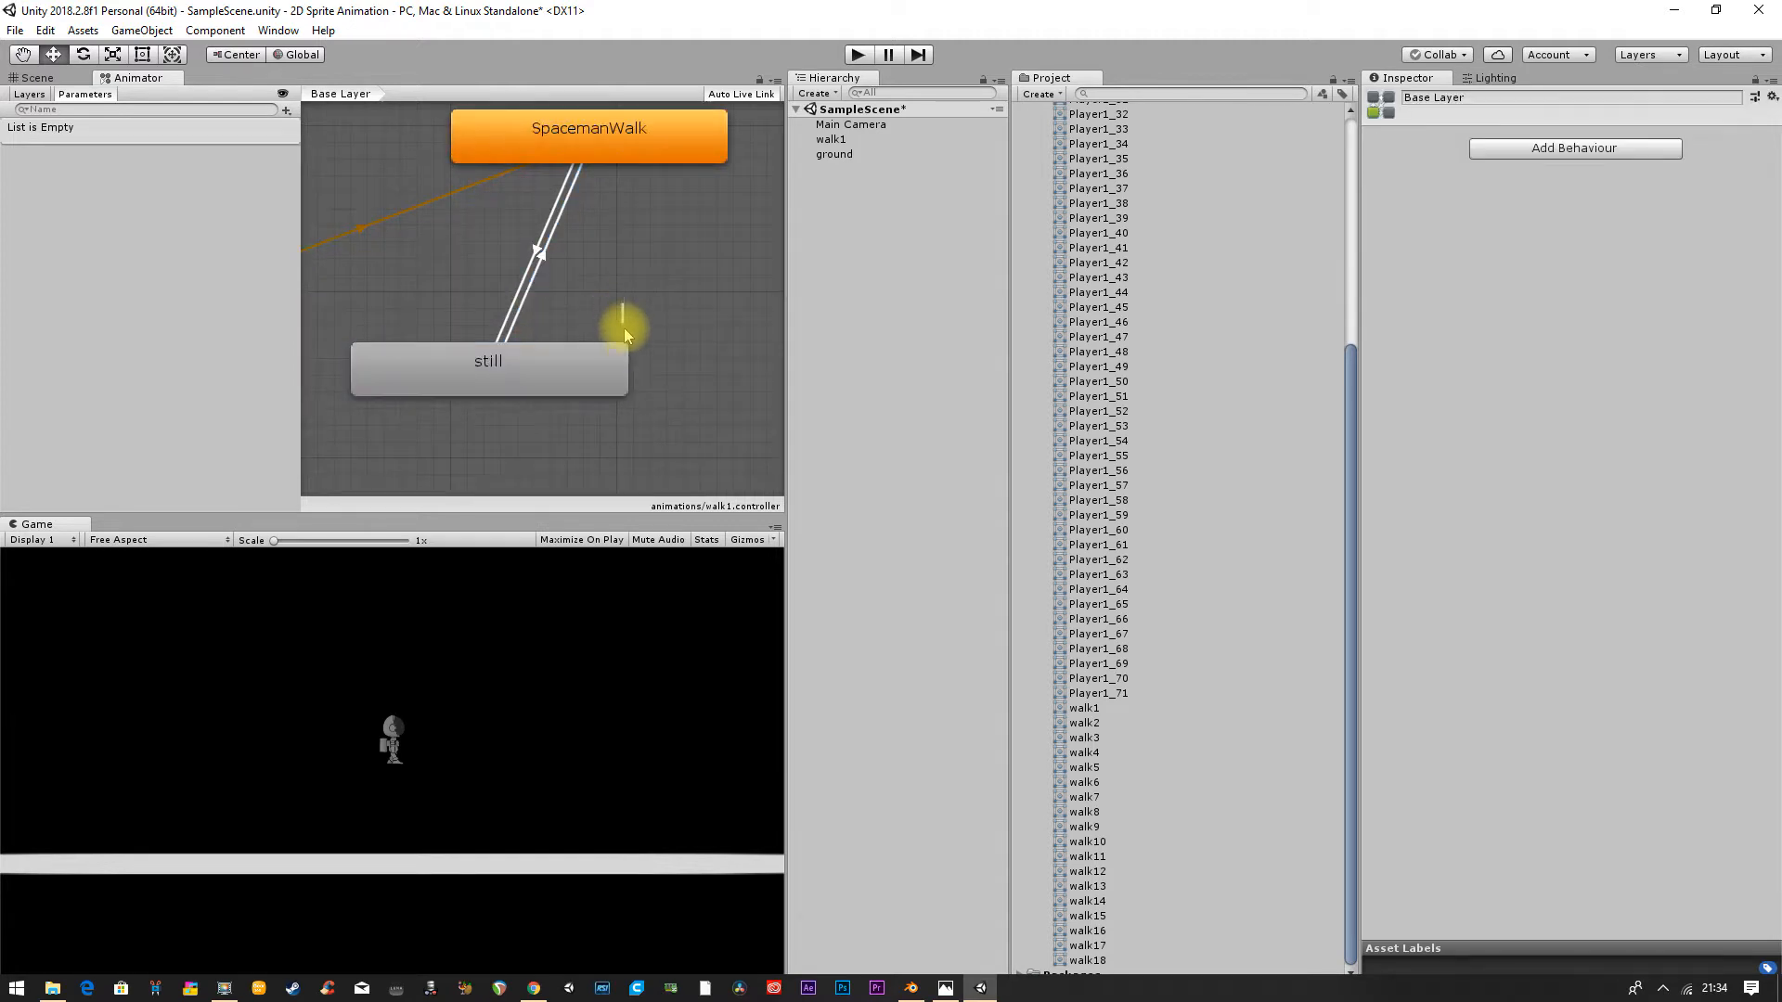
Step: Create a Bool parameter named walk and add the condition walk true to the still to SpacemanWalk transition
{"action": "left_click", "coordinate": [555, 216]}
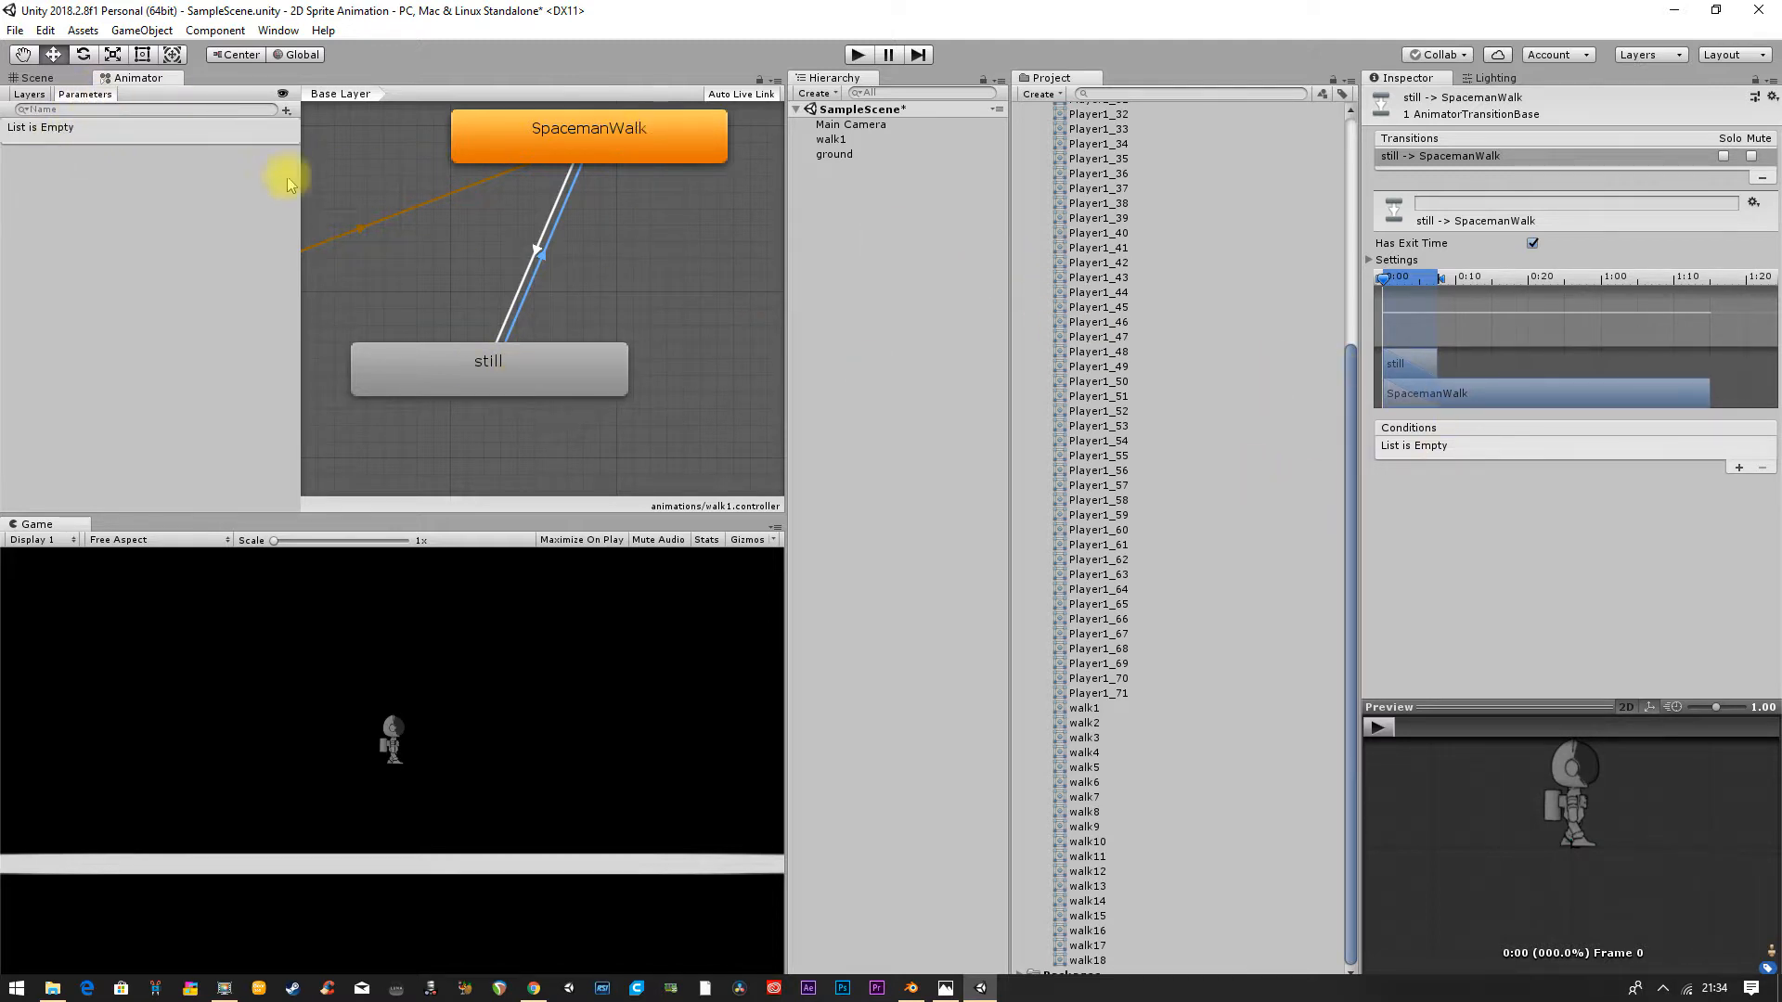
{"action": "left_click", "coordinate": [285, 113]}
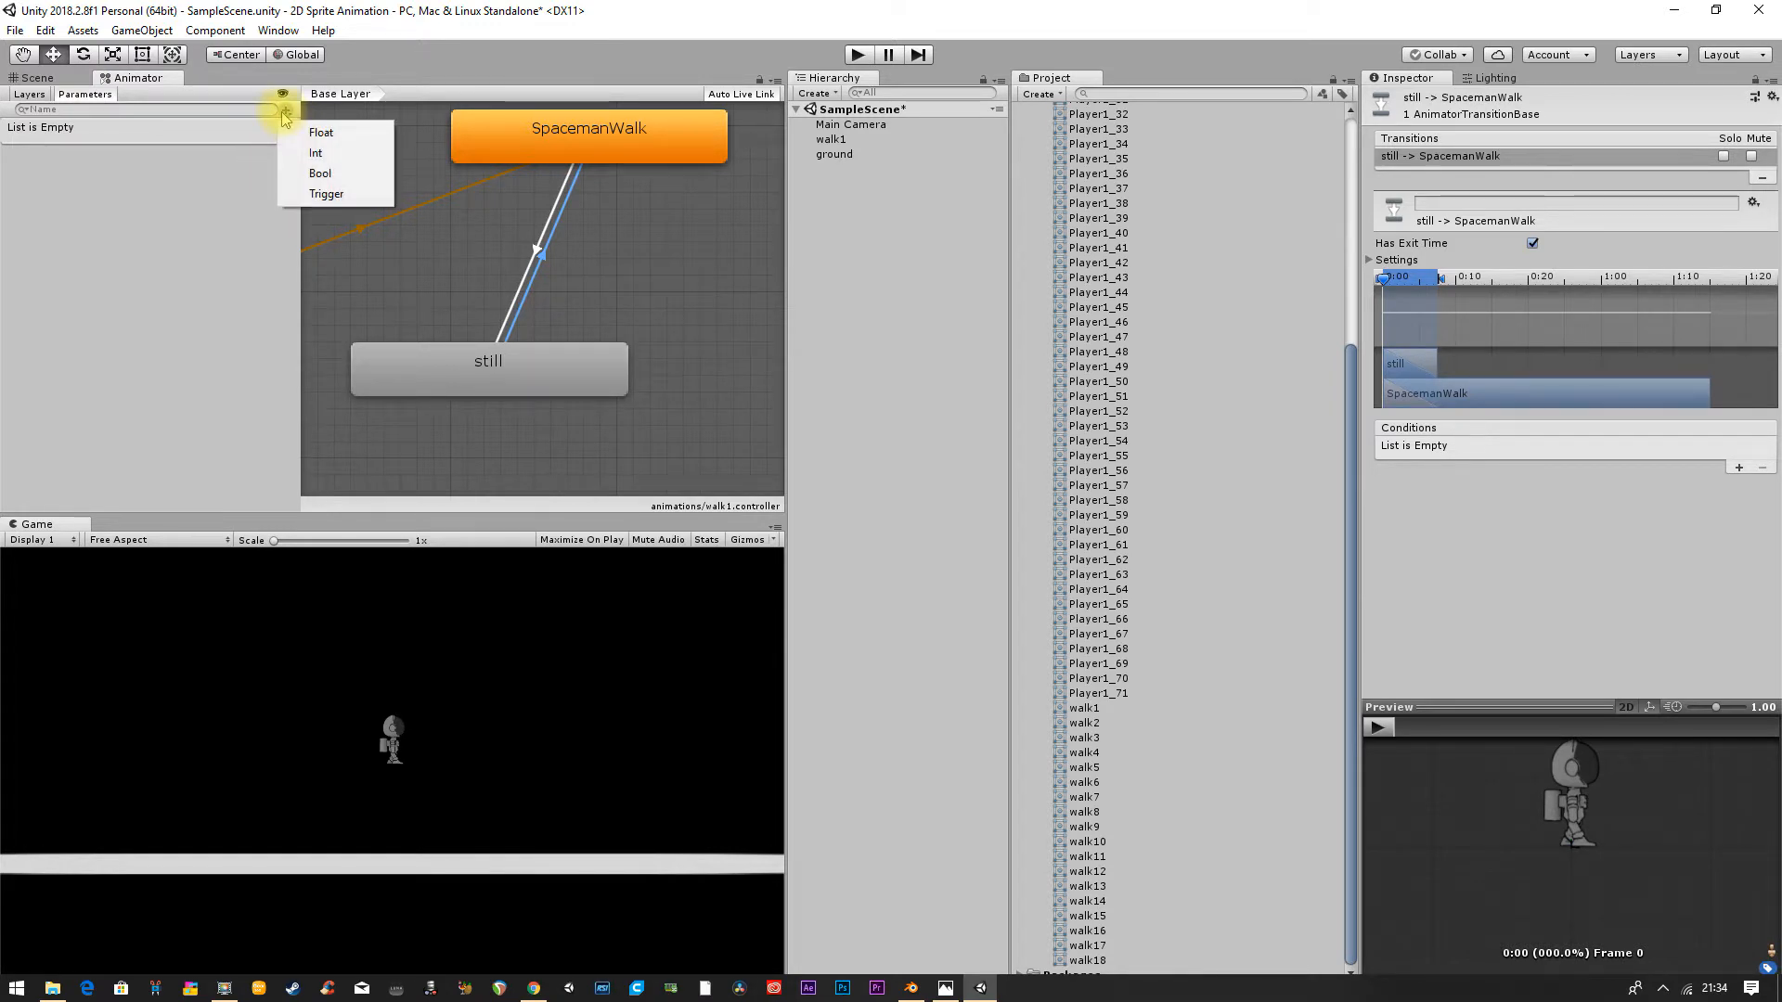
{"action": "left_click", "coordinate": [316, 182]}
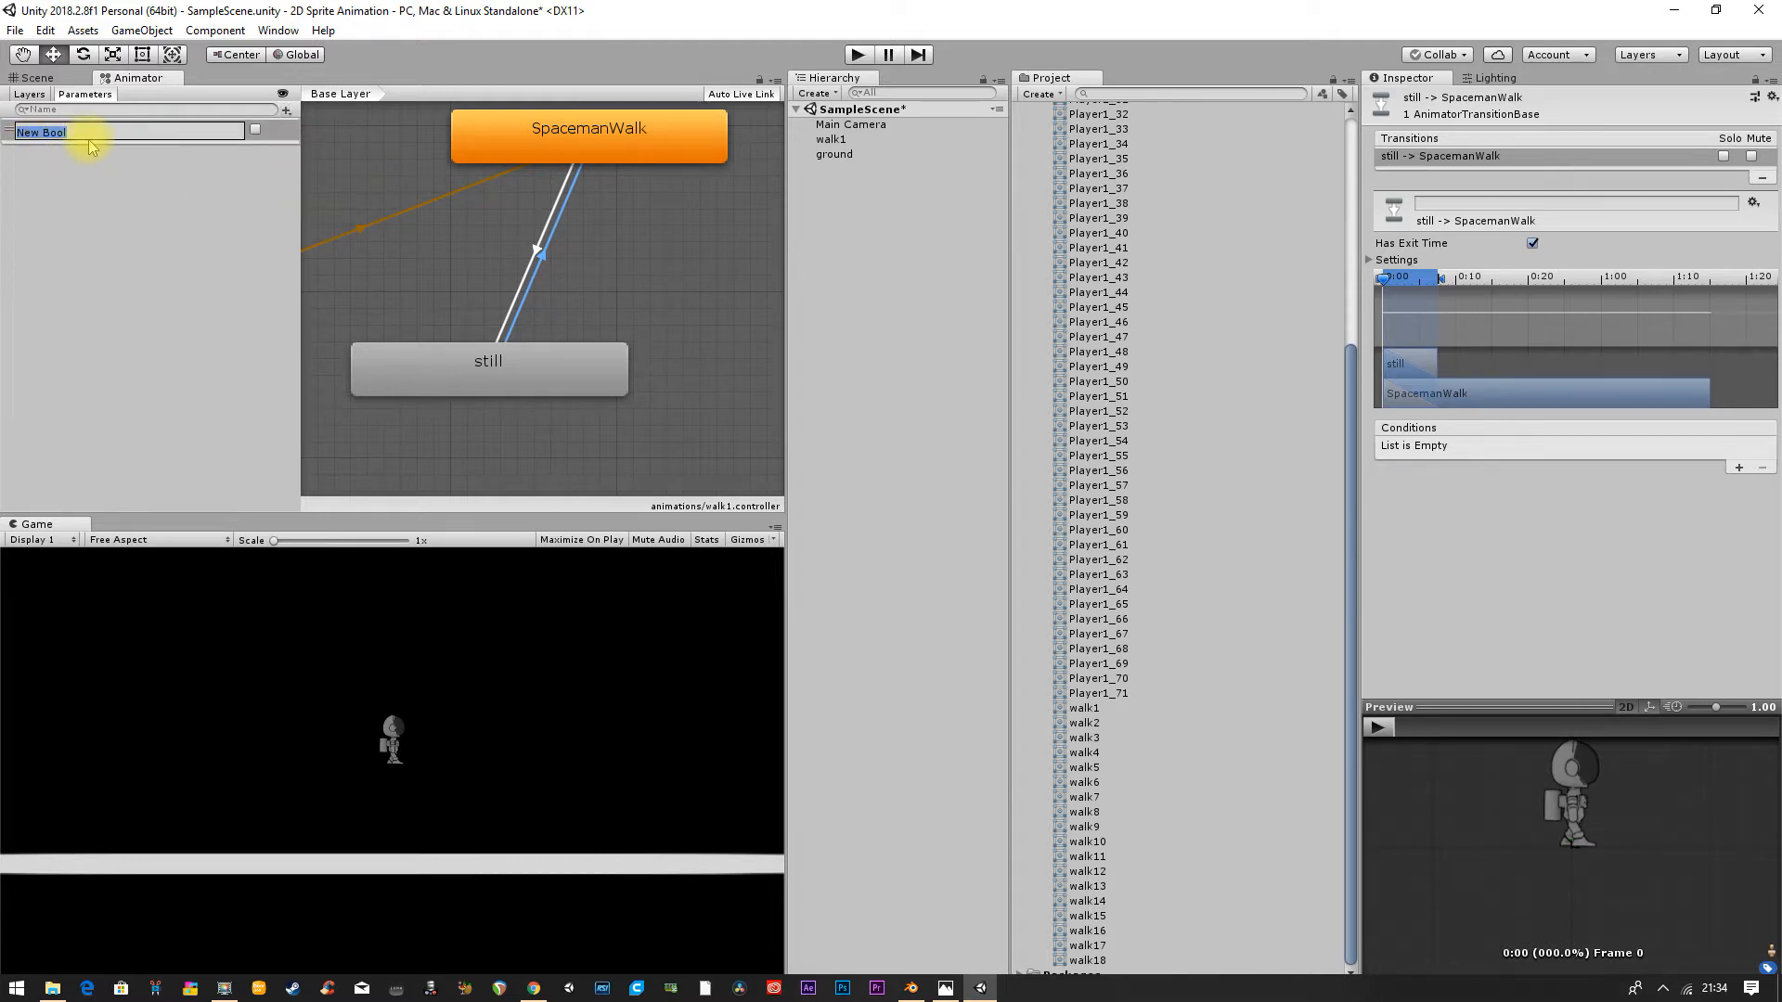
{"action": "type", "text": "walk"}
{"action": "key", "text": "Return"}
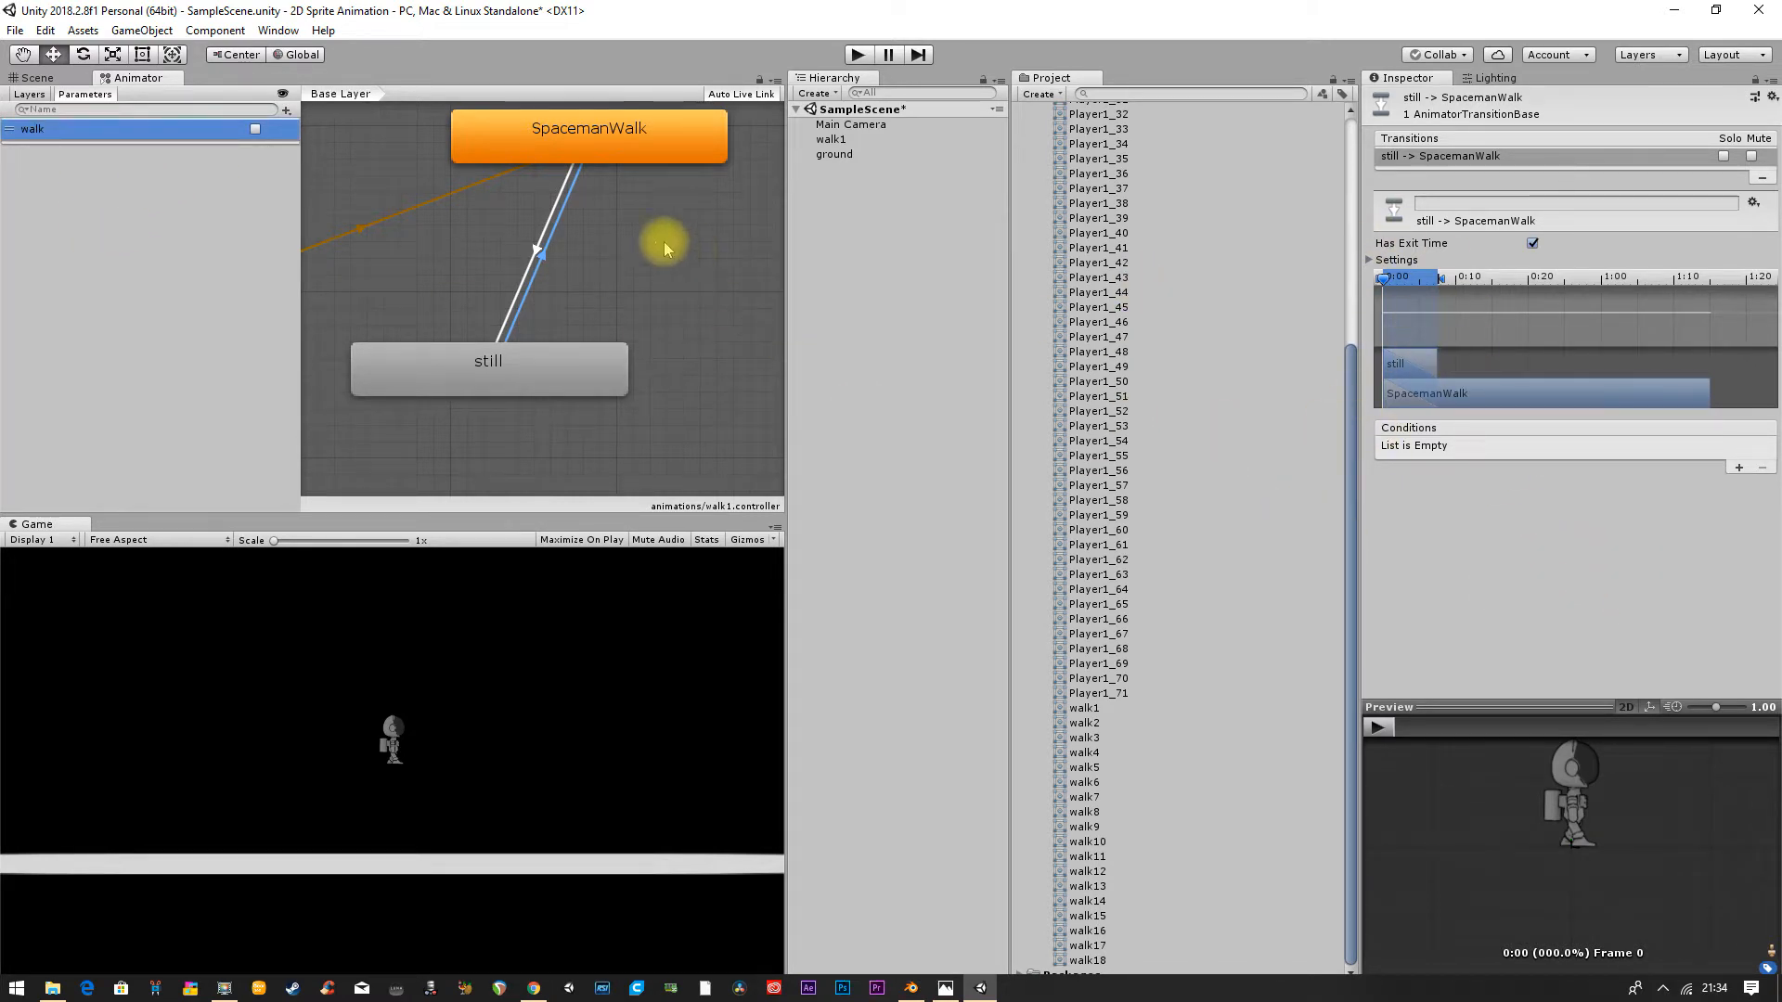
{"action": "left_click", "coordinate": [1739, 468]}
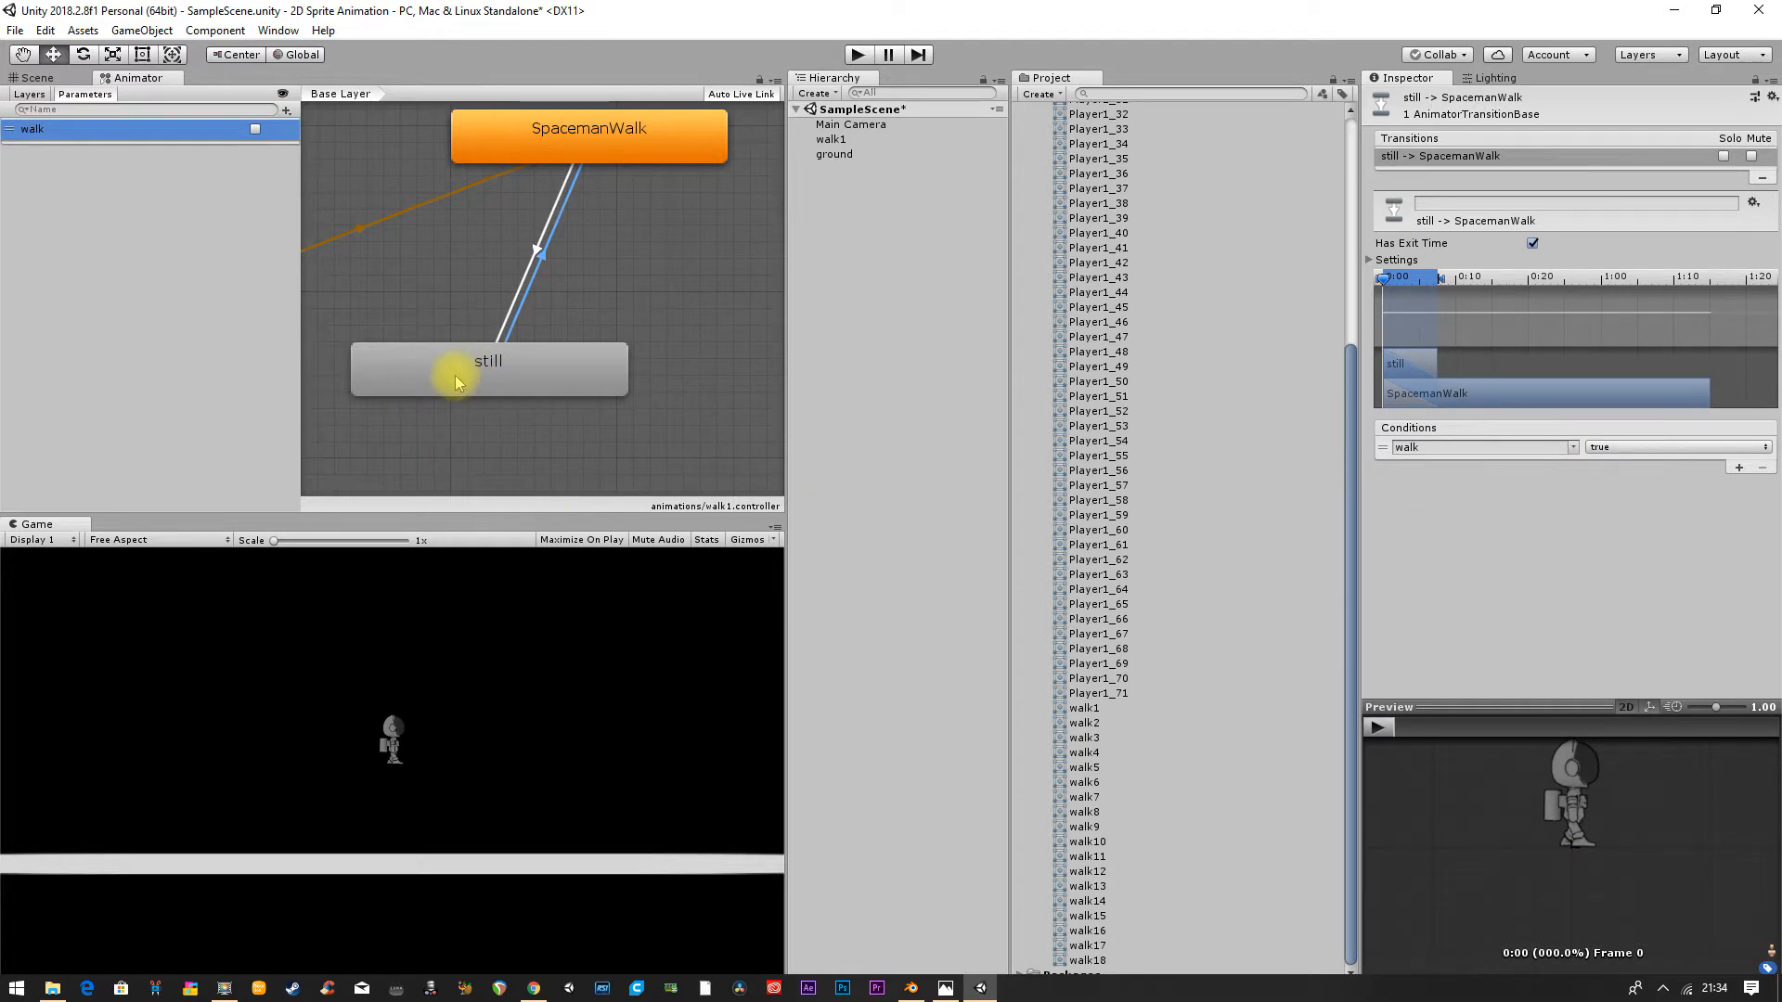
Step: Add a condition to the SpacemanWalk to still transition that requires walk to be false
{"action": "left_click", "coordinate": [553, 205]}
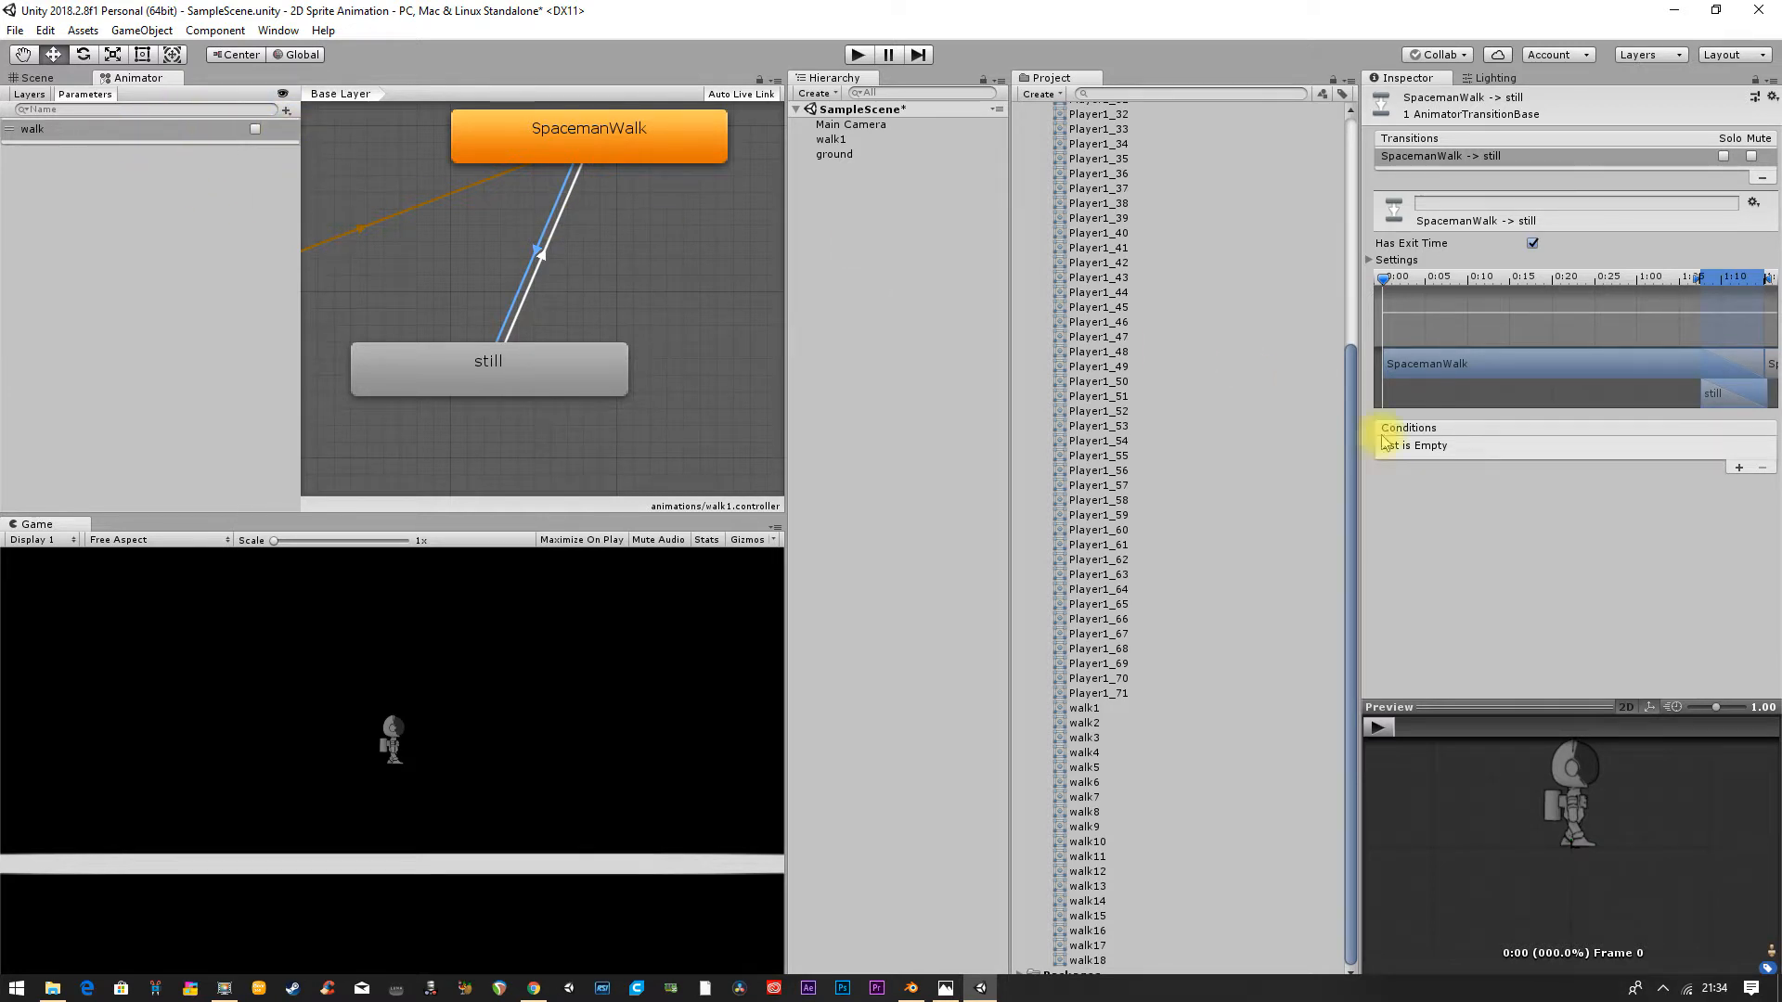
{"action": "left_click", "coordinate": [1738, 469]}
{"action": "left_click", "coordinate": [1622, 449]}
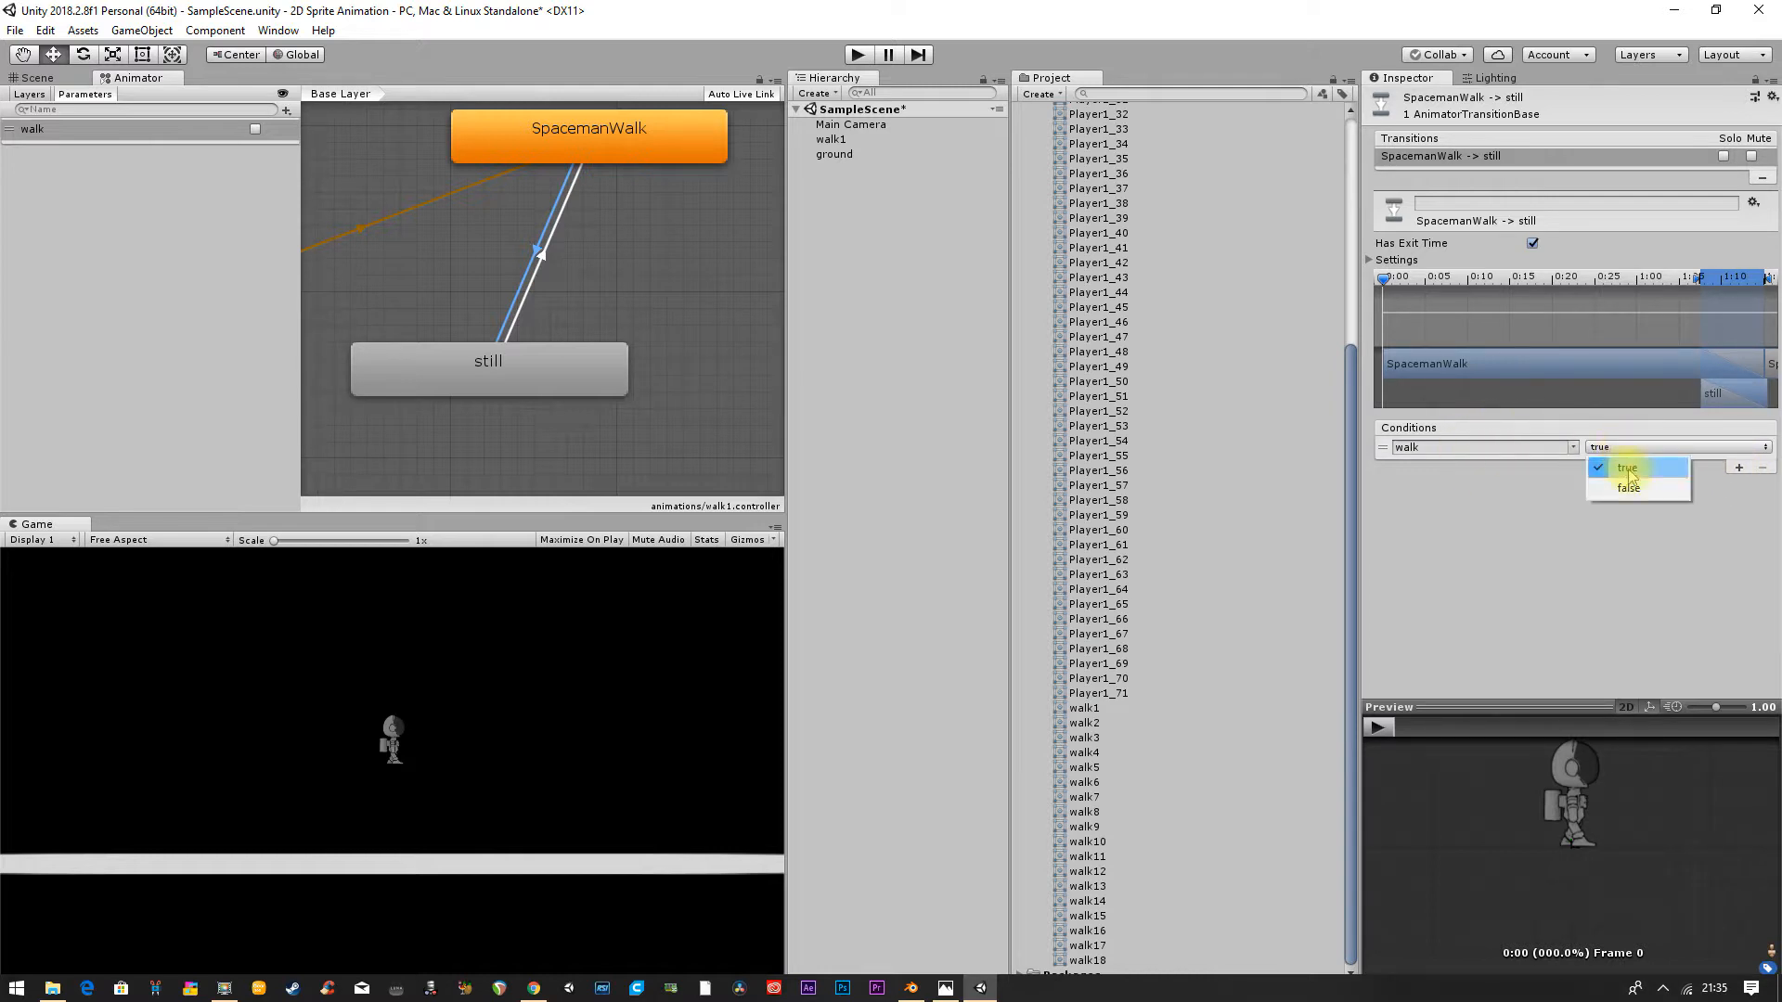
{"action": "left_click", "coordinate": [1604, 481]}
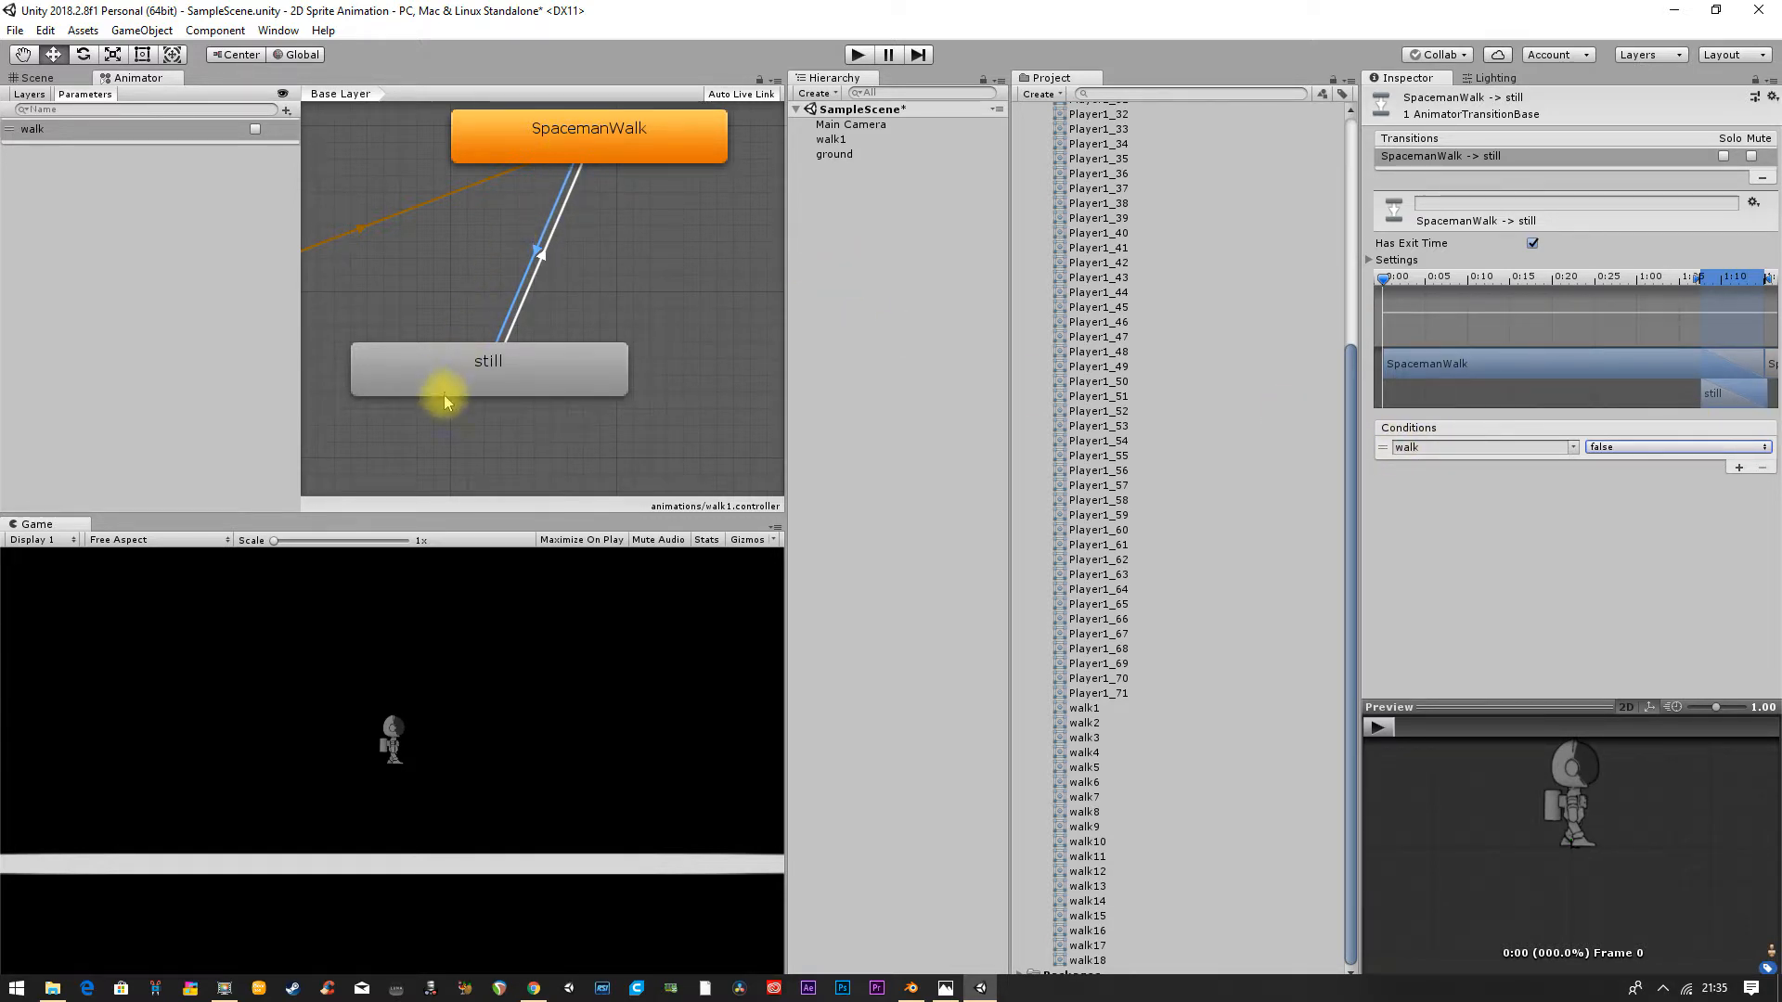
Step: Move the SpacemanWalk state down closer to still and review the condition on the still to SpacemanWalk transition
{"action": "left_click", "coordinate": [469, 381]}
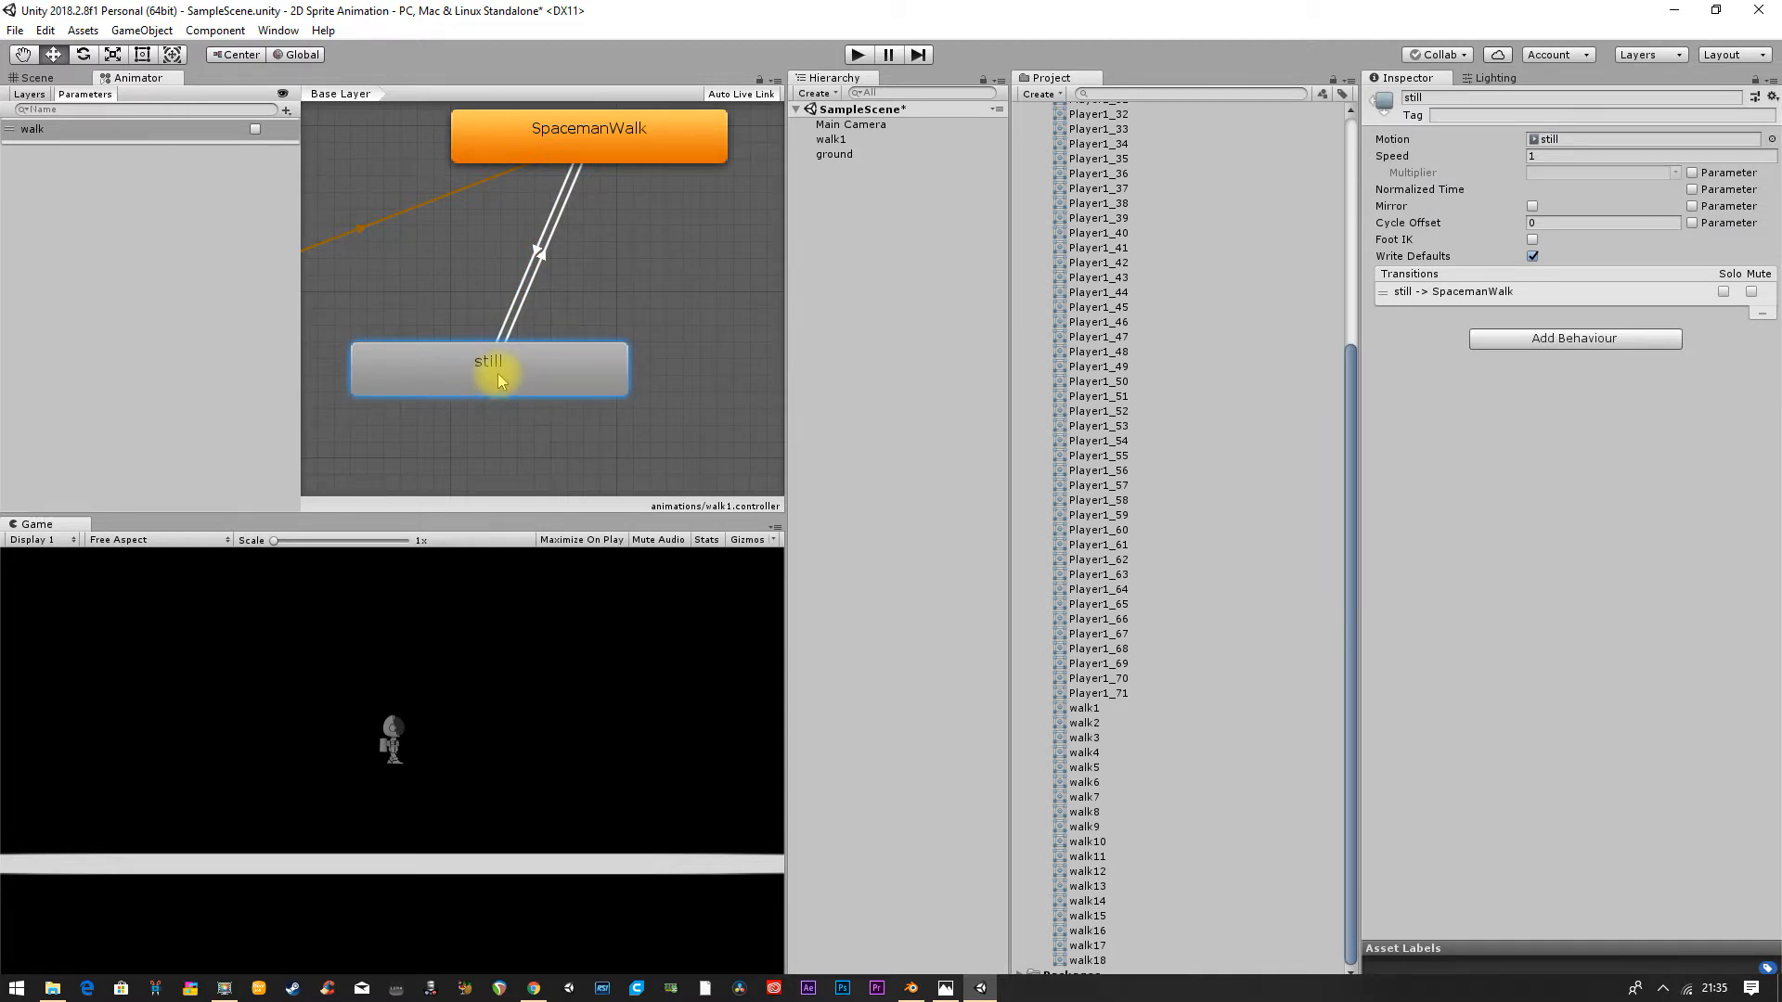
{"action": "left_click_drag", "start_coordinate": [587, 136], "coordinate": [566, 196]}
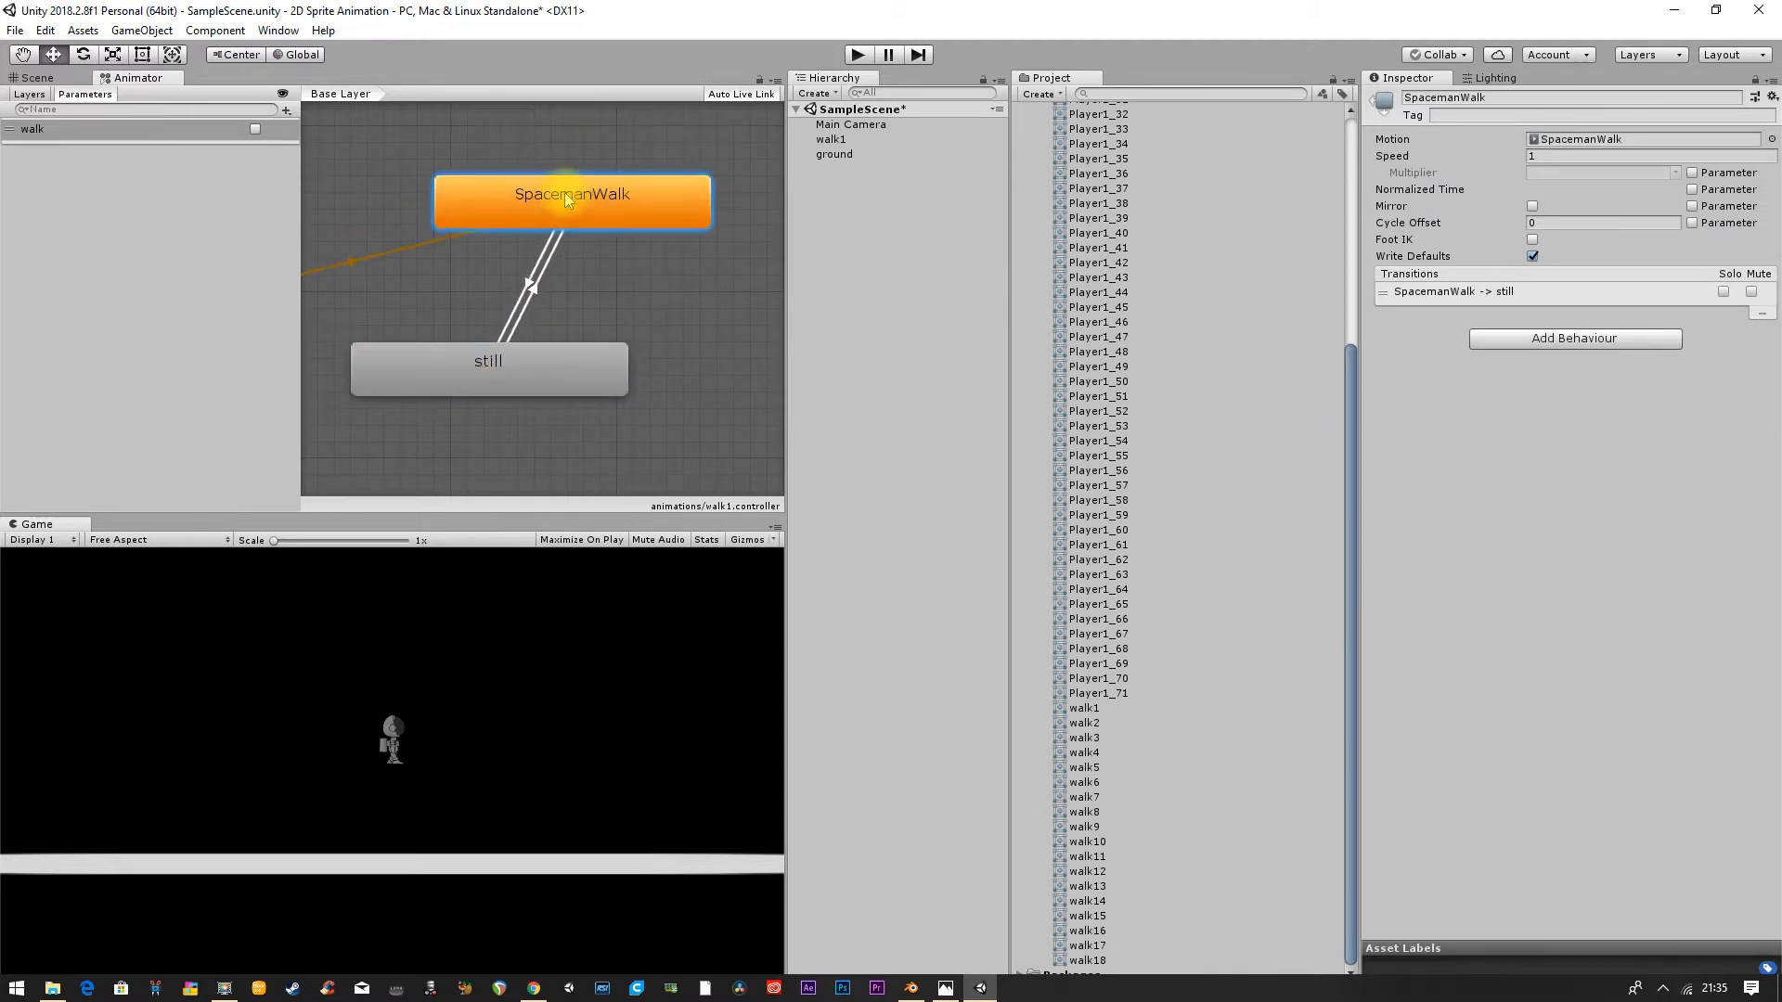
{"action": "left_click", "coordinate": [499, 363]}
{"action": "left_click", "coordinate": [585, 200]}
{"action": "scroll", "coordinate": [545, 249], "scroll_direction": "down", "scroll_amount": 3}
{"action": "scroll", "coordinate": [542, 243], "scroll_direction": "down", "scroll_amount": 4}
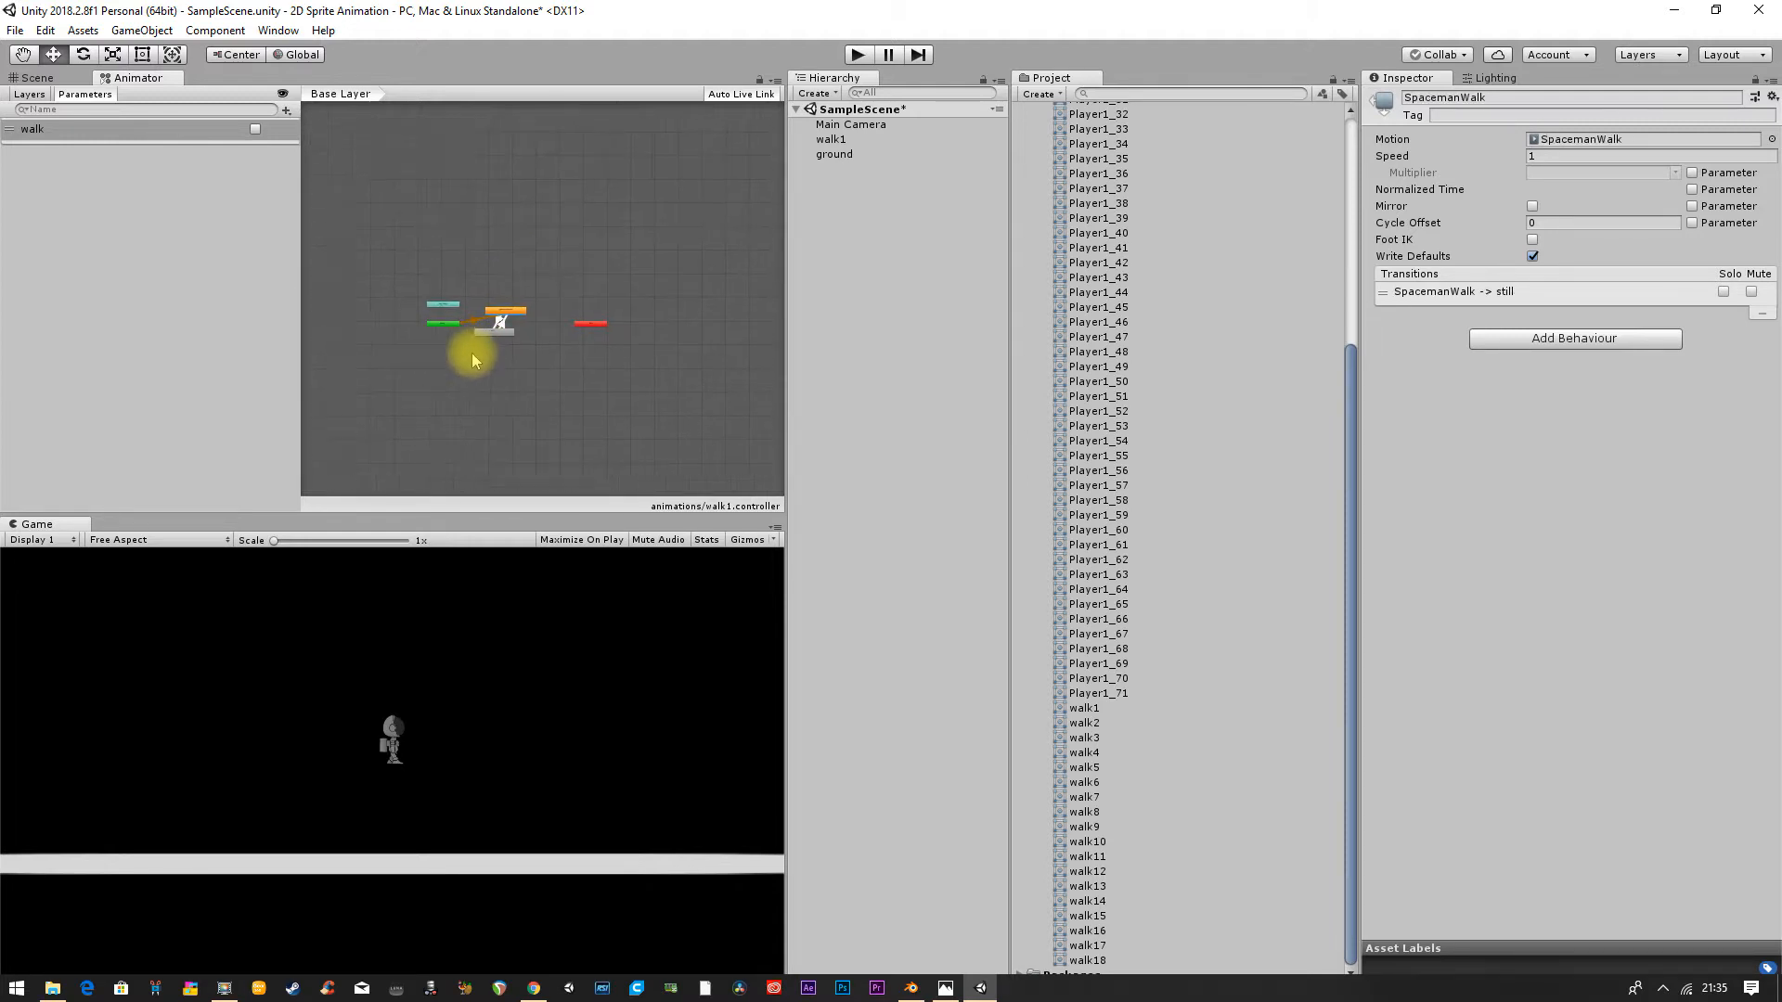
{"action": "scroll", "coordinate": [466, 353], "scroll_direction": "up", "scroll_amount": 5}
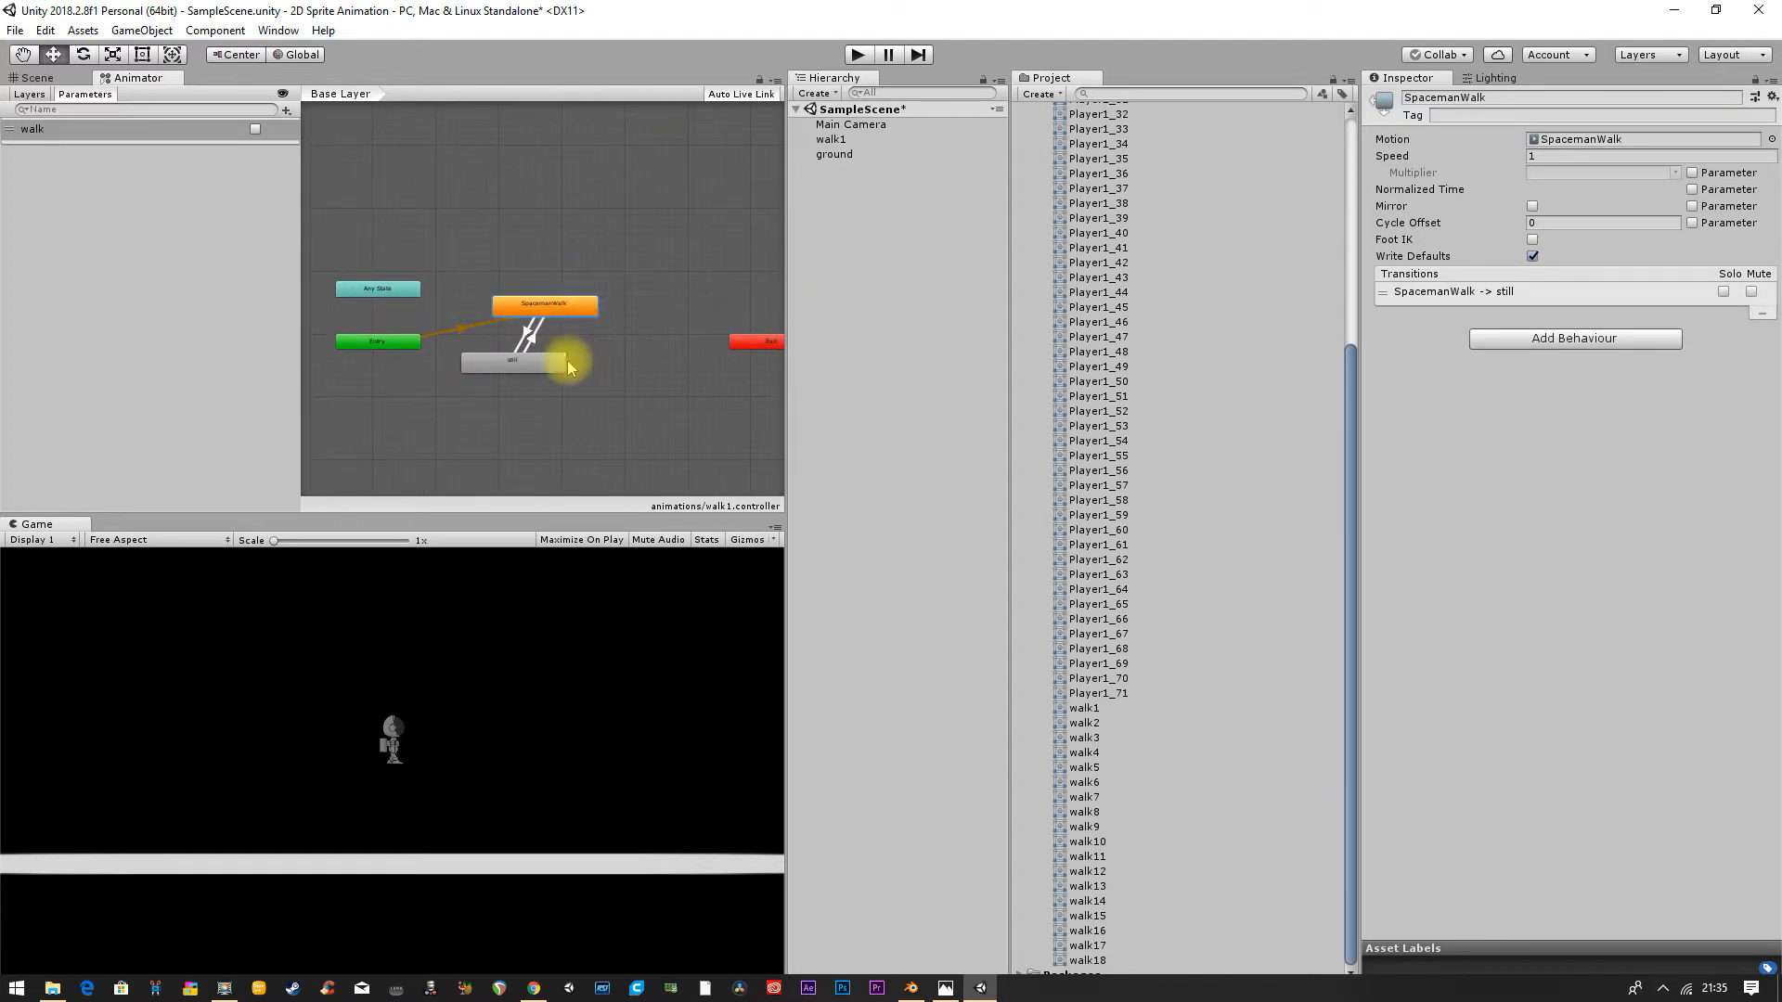
{"action": "scroll", "coordinate": [527, 331], "scroll_direction": "up", "scroll_amount": 4}
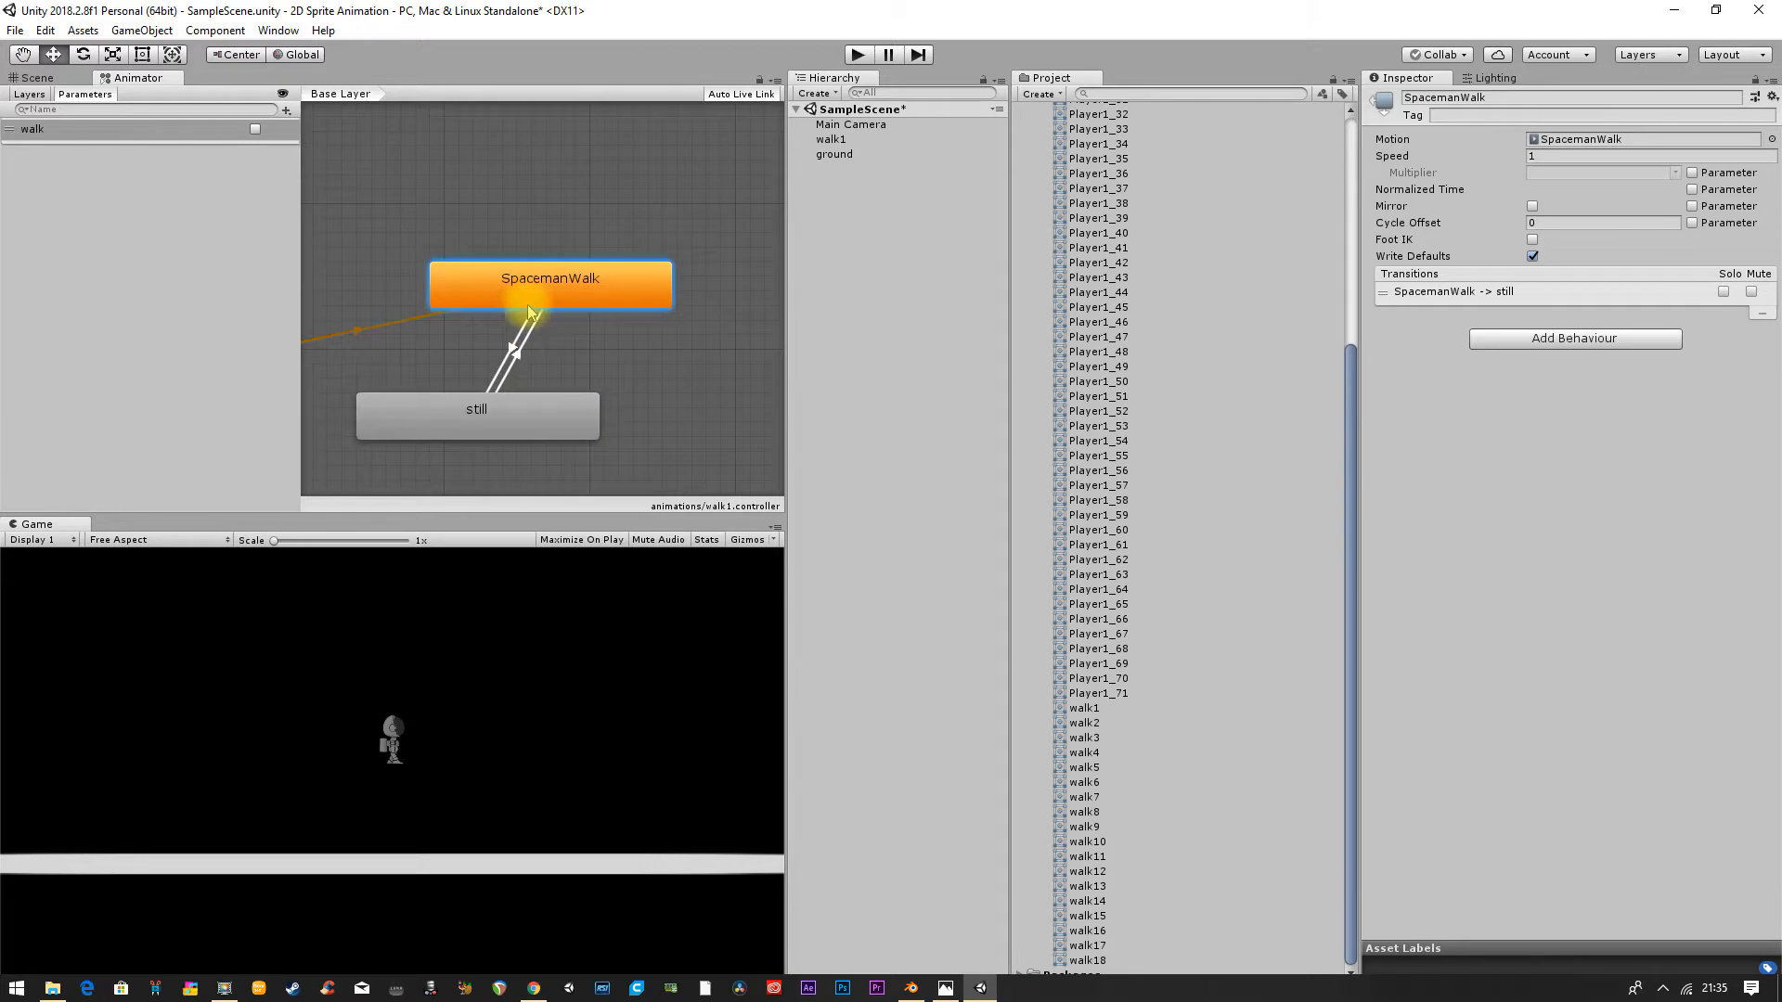
{"action": "left_click", "coordinate": [527, 332]}
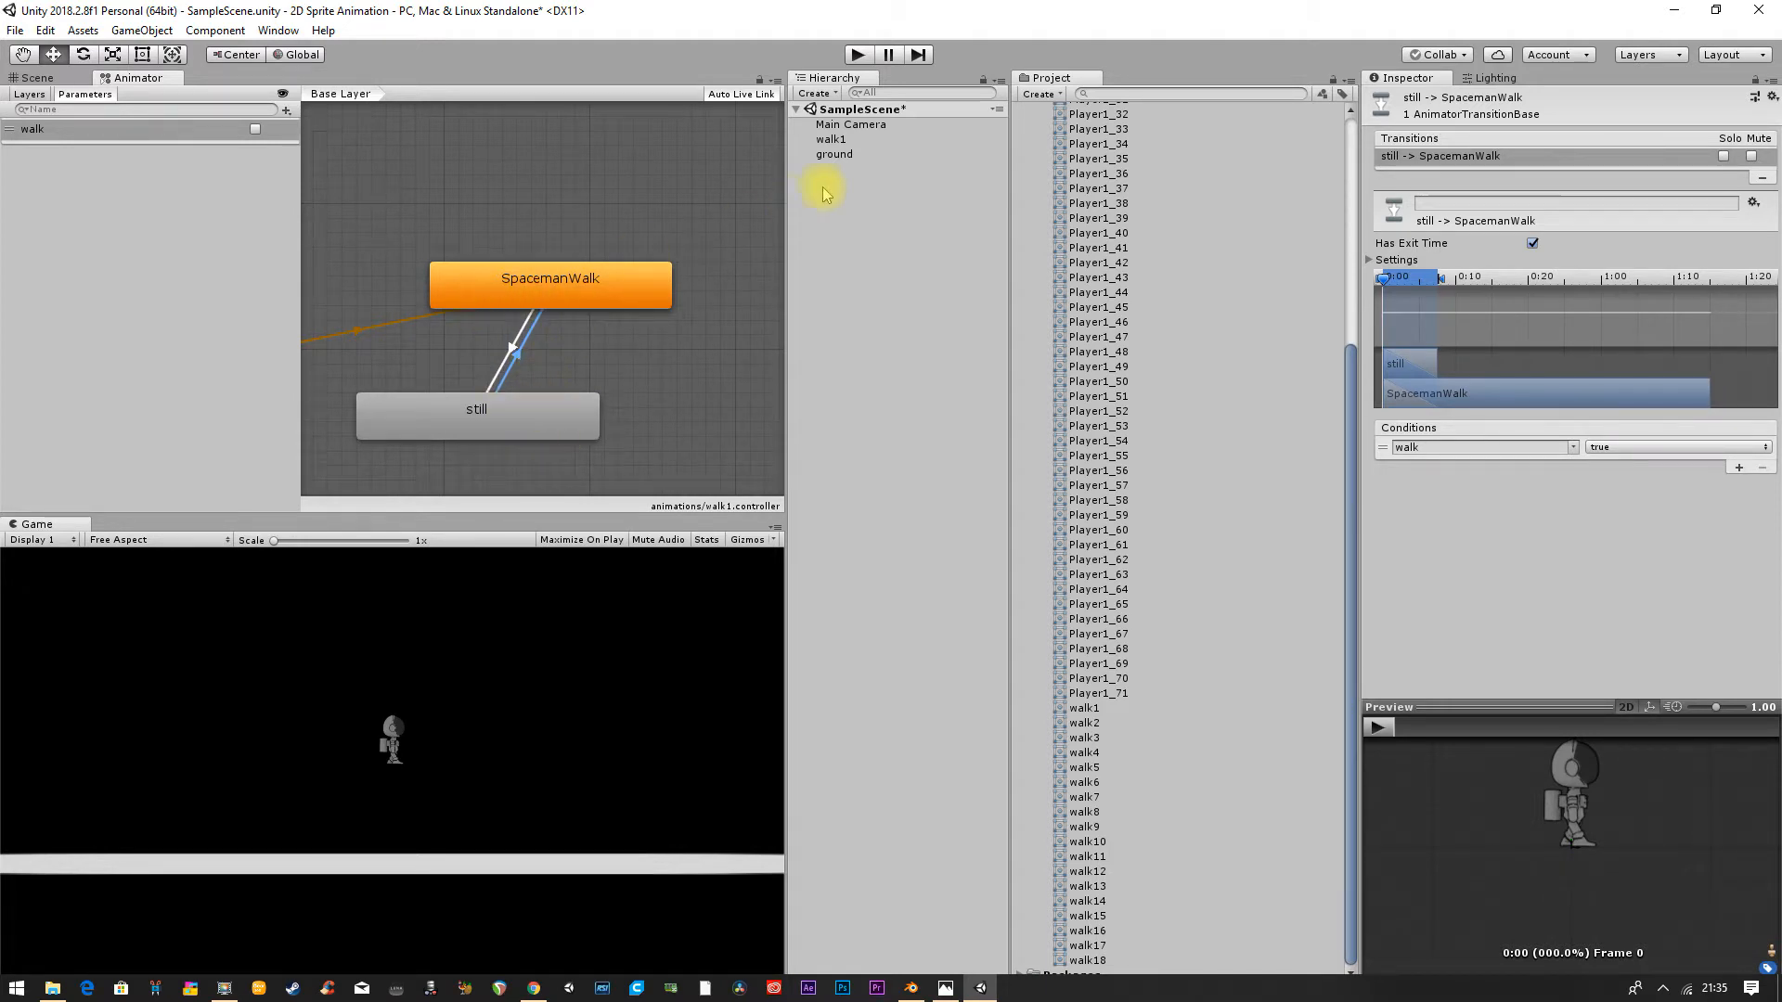
Step: Look over the ground and walk1 objects, collapse the Player1 sprite sheet, and check the assets in the animations folder
{"action": "left_click", "coordinate": [852, 154]}
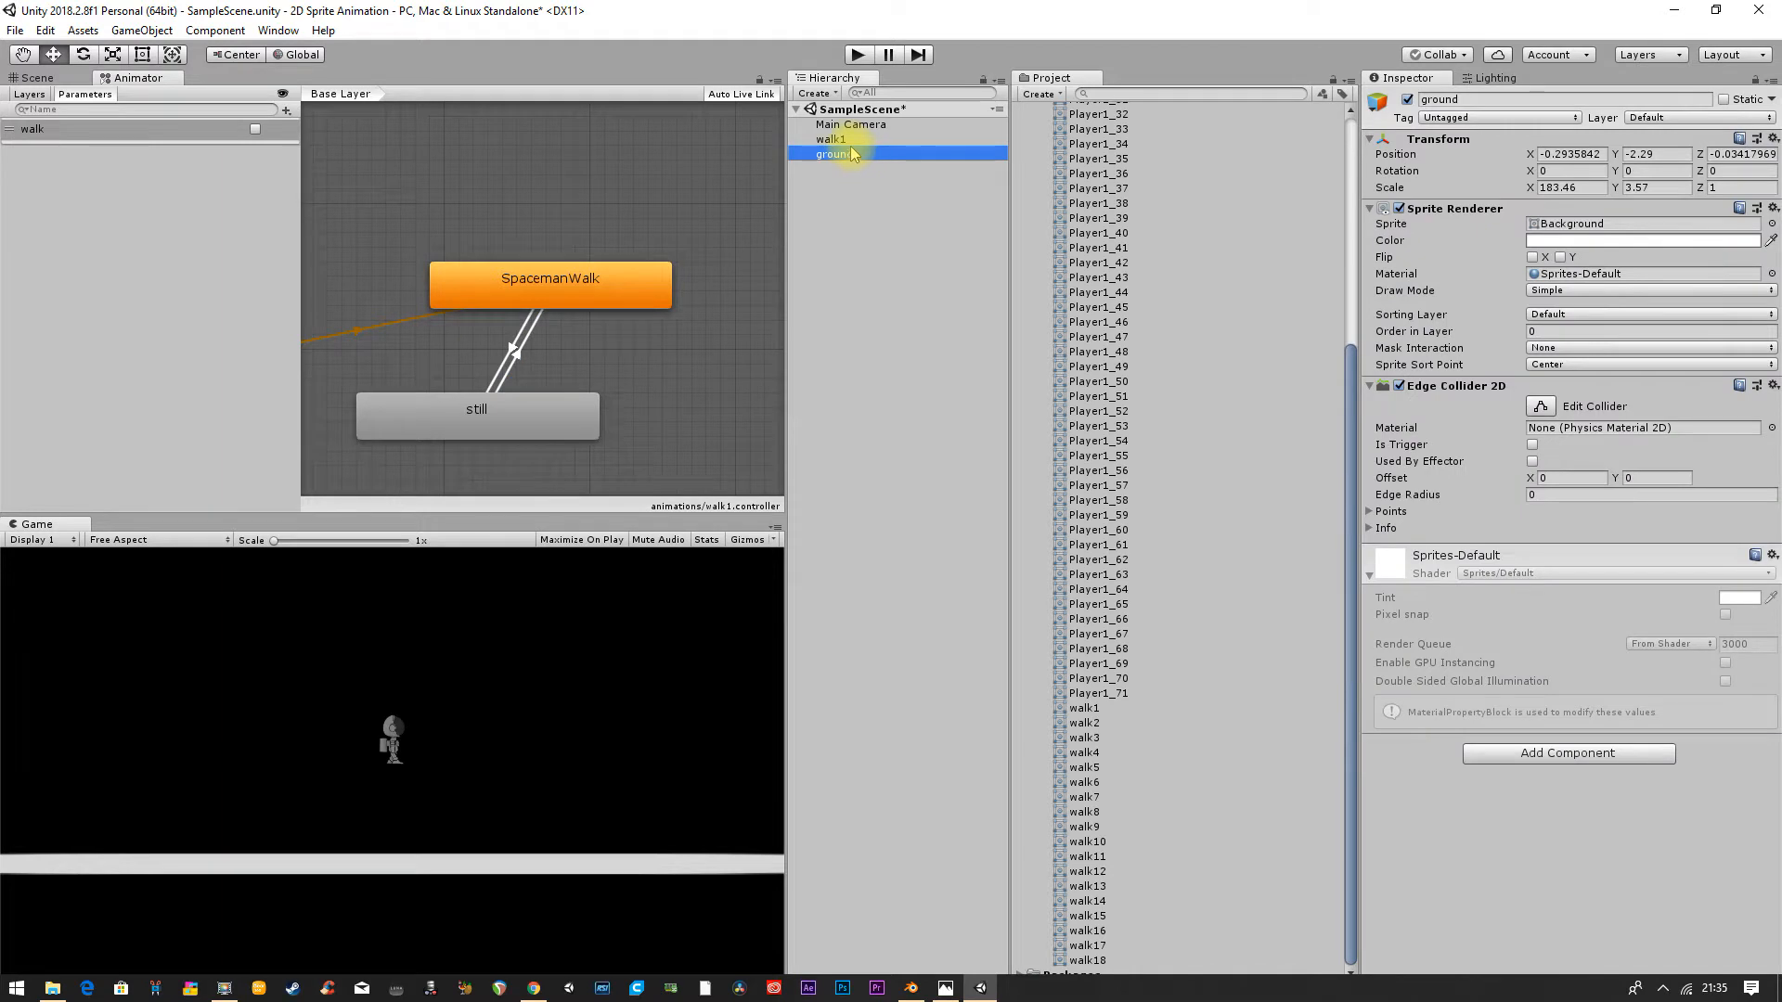
{"action": "left_click", "coordinate": [832, 139]}
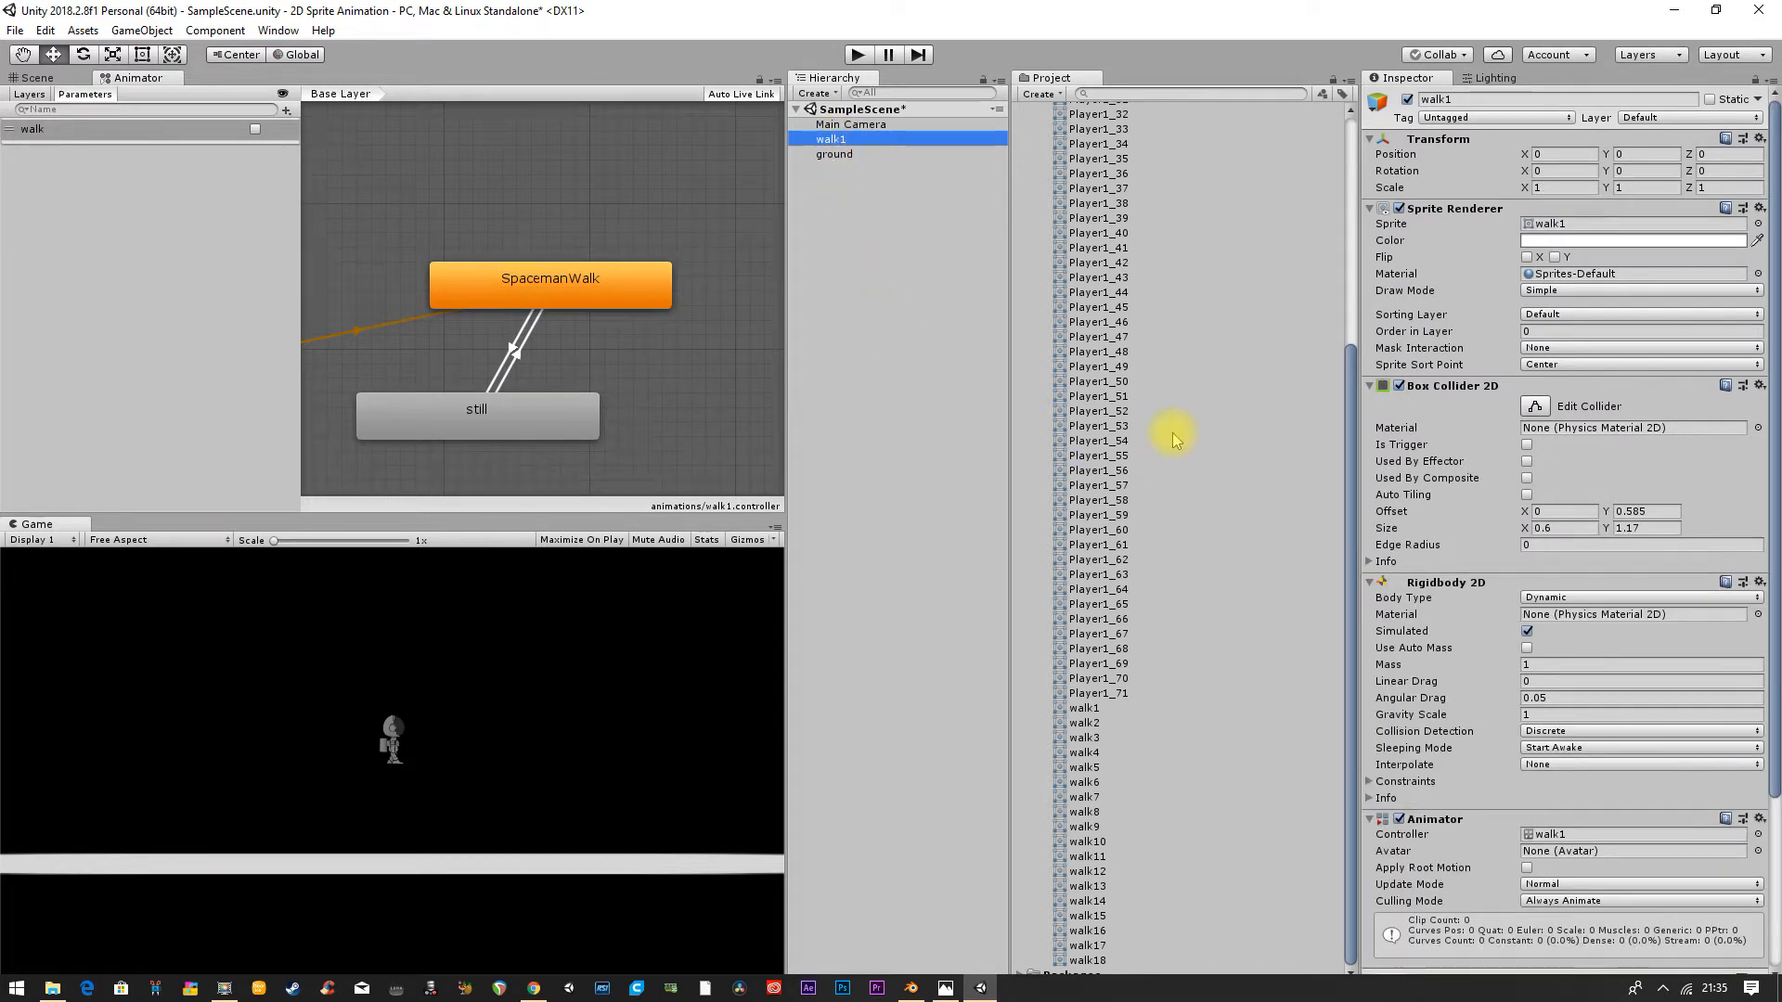
{"action": "scroll", "coordinate": [1151, 446], "scroll_direction": "up", "scroll_amount": 5}
{"action": "left_click", "coordinate": [1027, 205]}
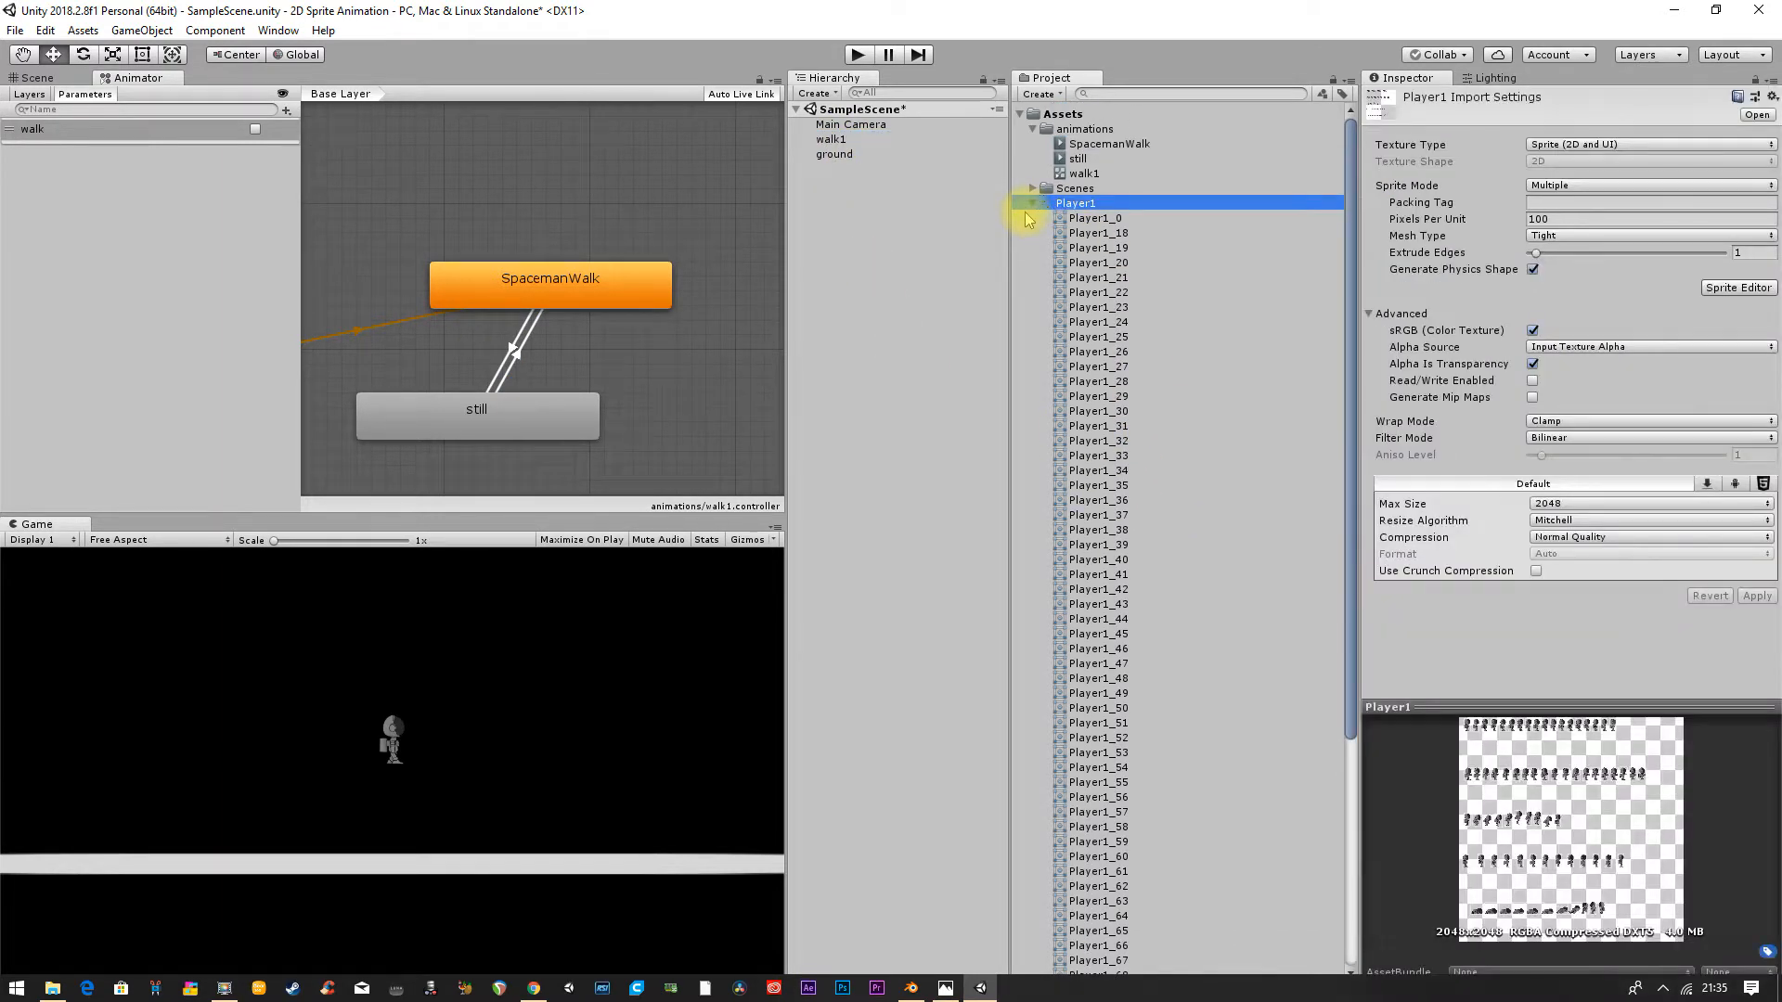
{"action": "left_click", "coordinate": [1031, 206]}
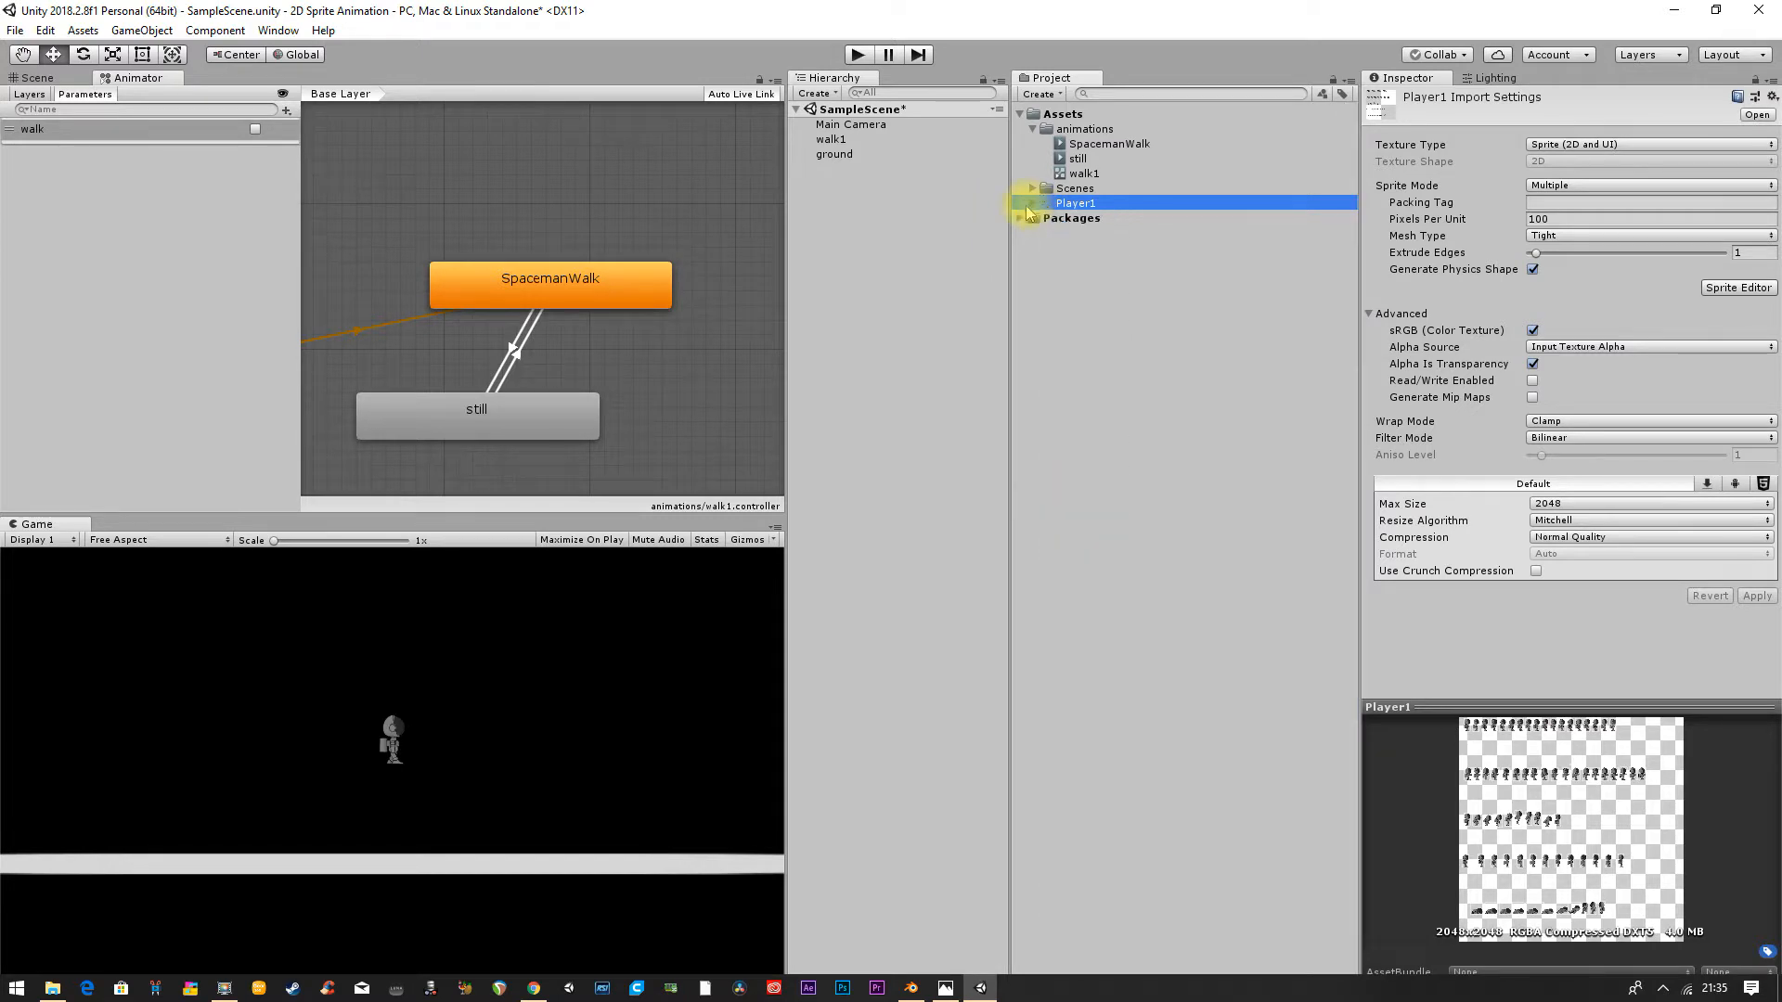
{"action": "left_click", "coordinate": [1108, 146]}
{"action": "left_click", "coordinate": [1093, 159]}
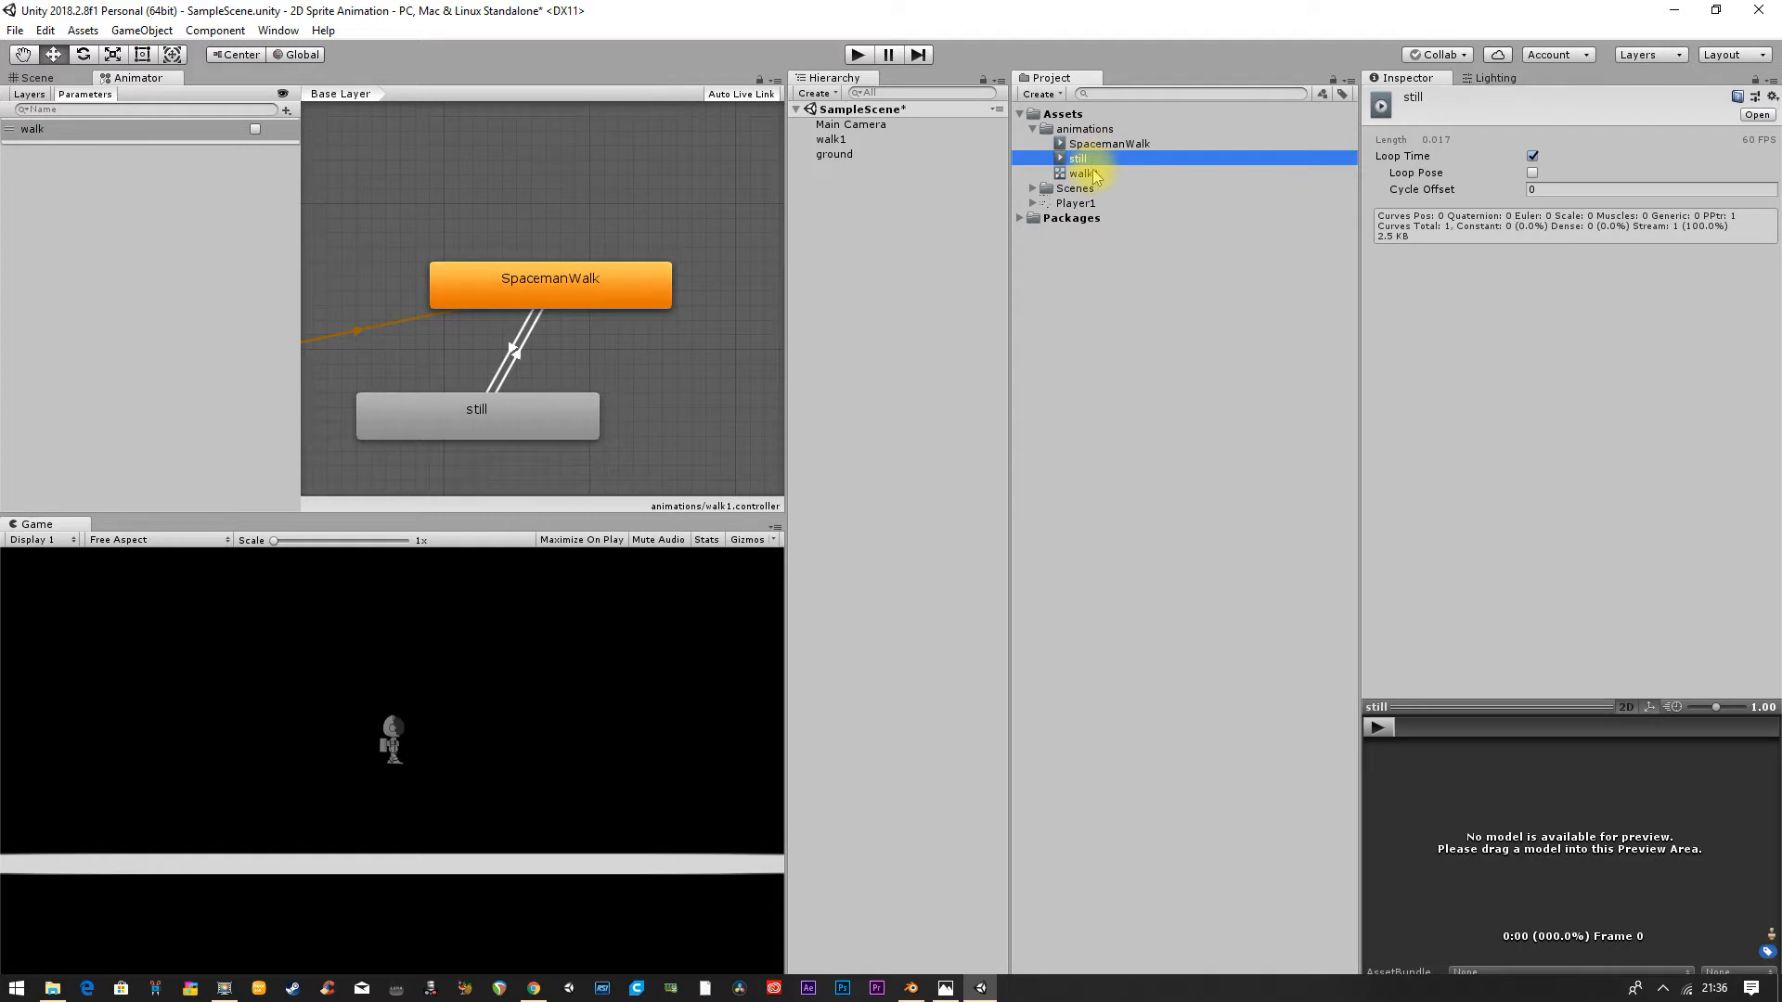
{"action": "left_click", "coordinate": [1085, 173]}
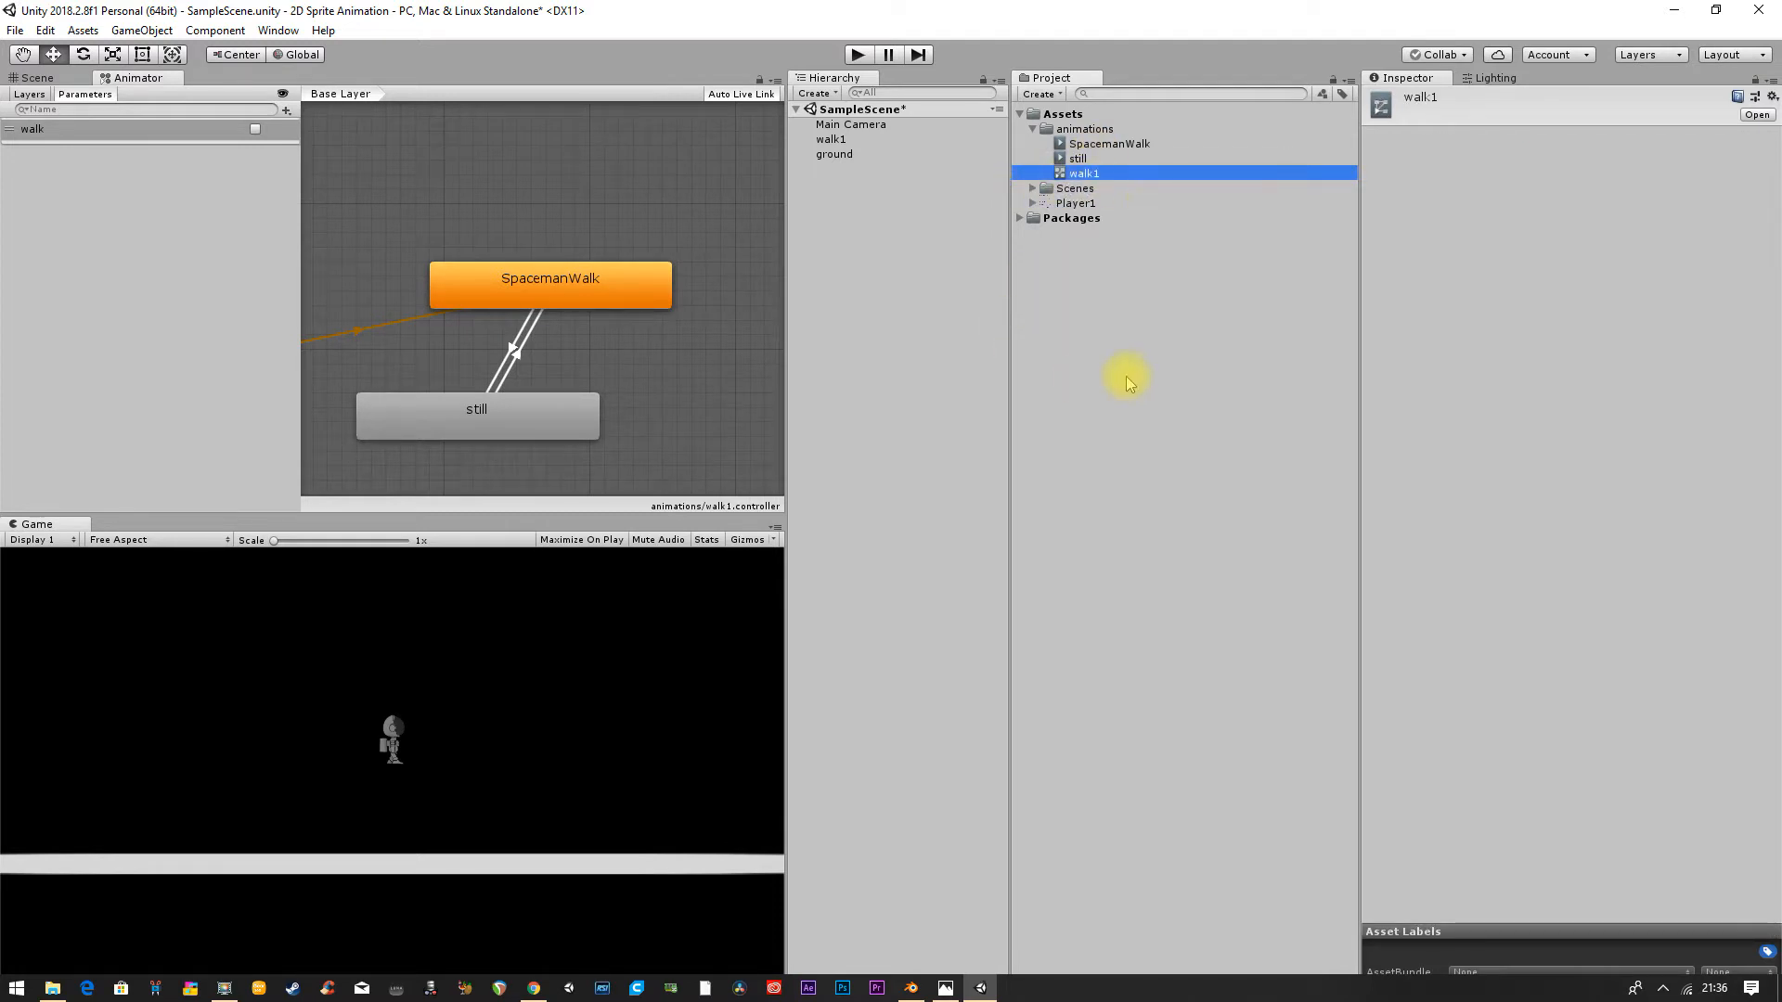
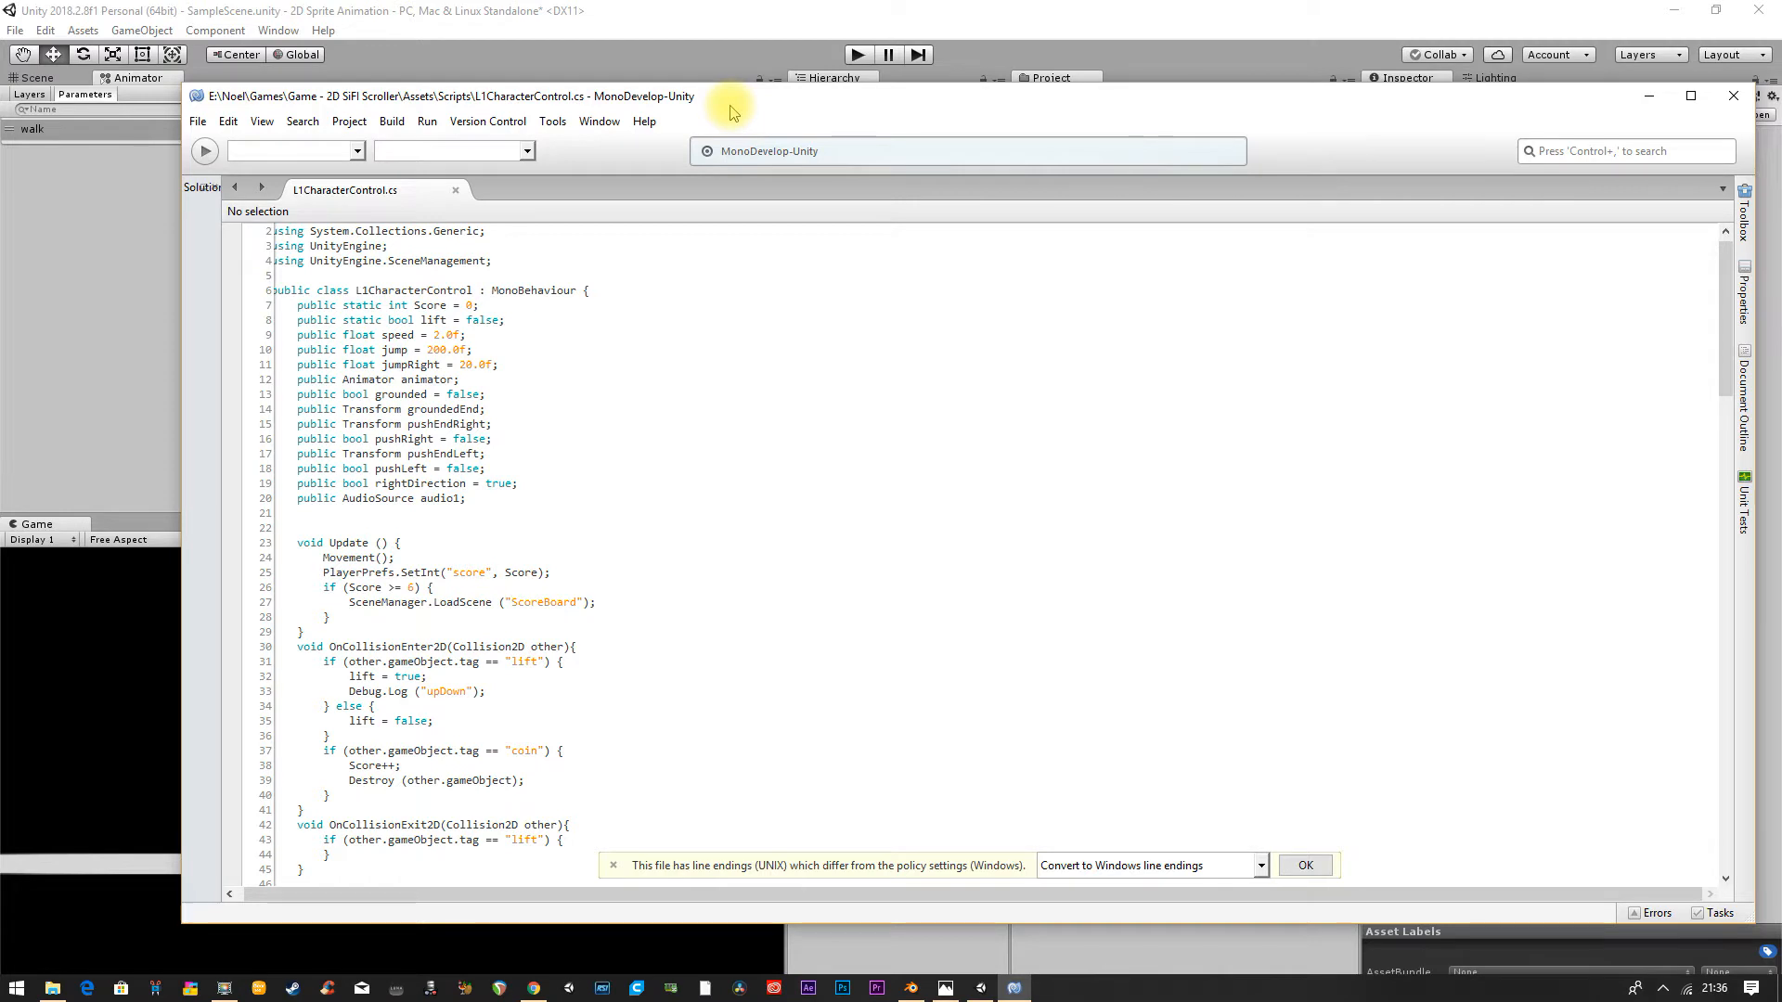
Step: Switch from MonoDevelop back to Unity, collapse the animations folder, and create a folder named scripts in Assets
{"action": "left_click_drag", "start_coordinate": [731, 110], "coordinate": [634, 101]}
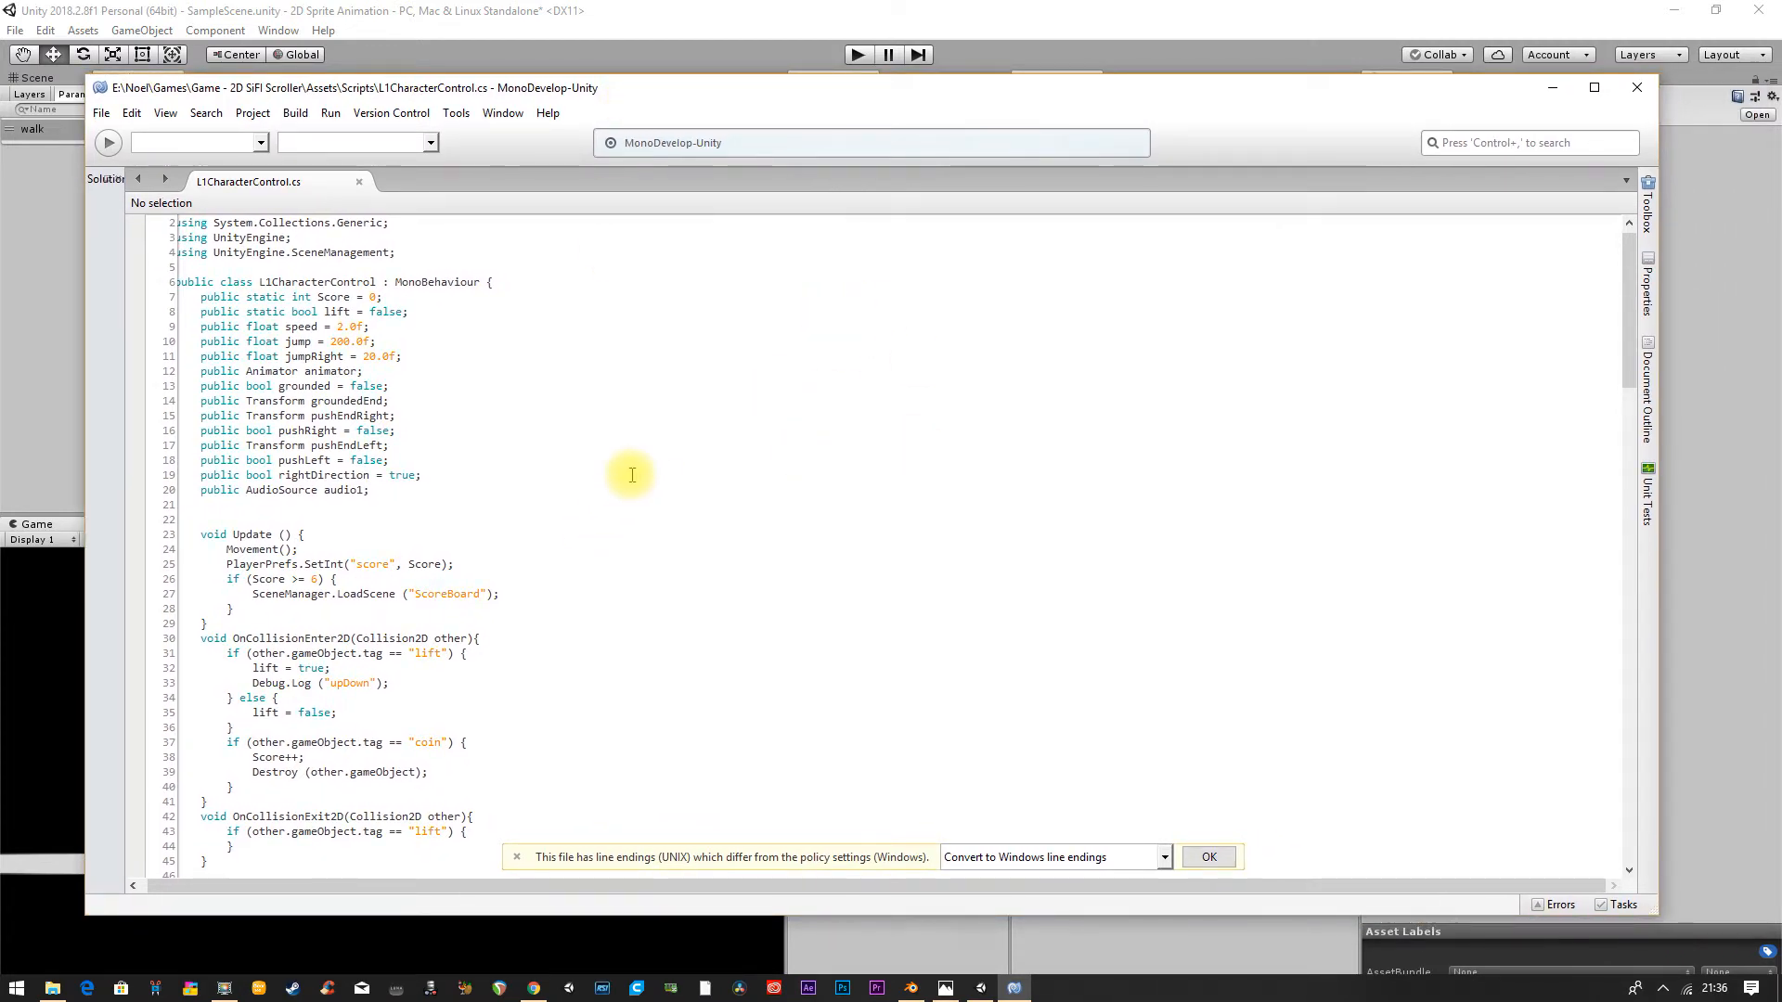
{"action": "left_click", "coordinate": [1023, 14]}
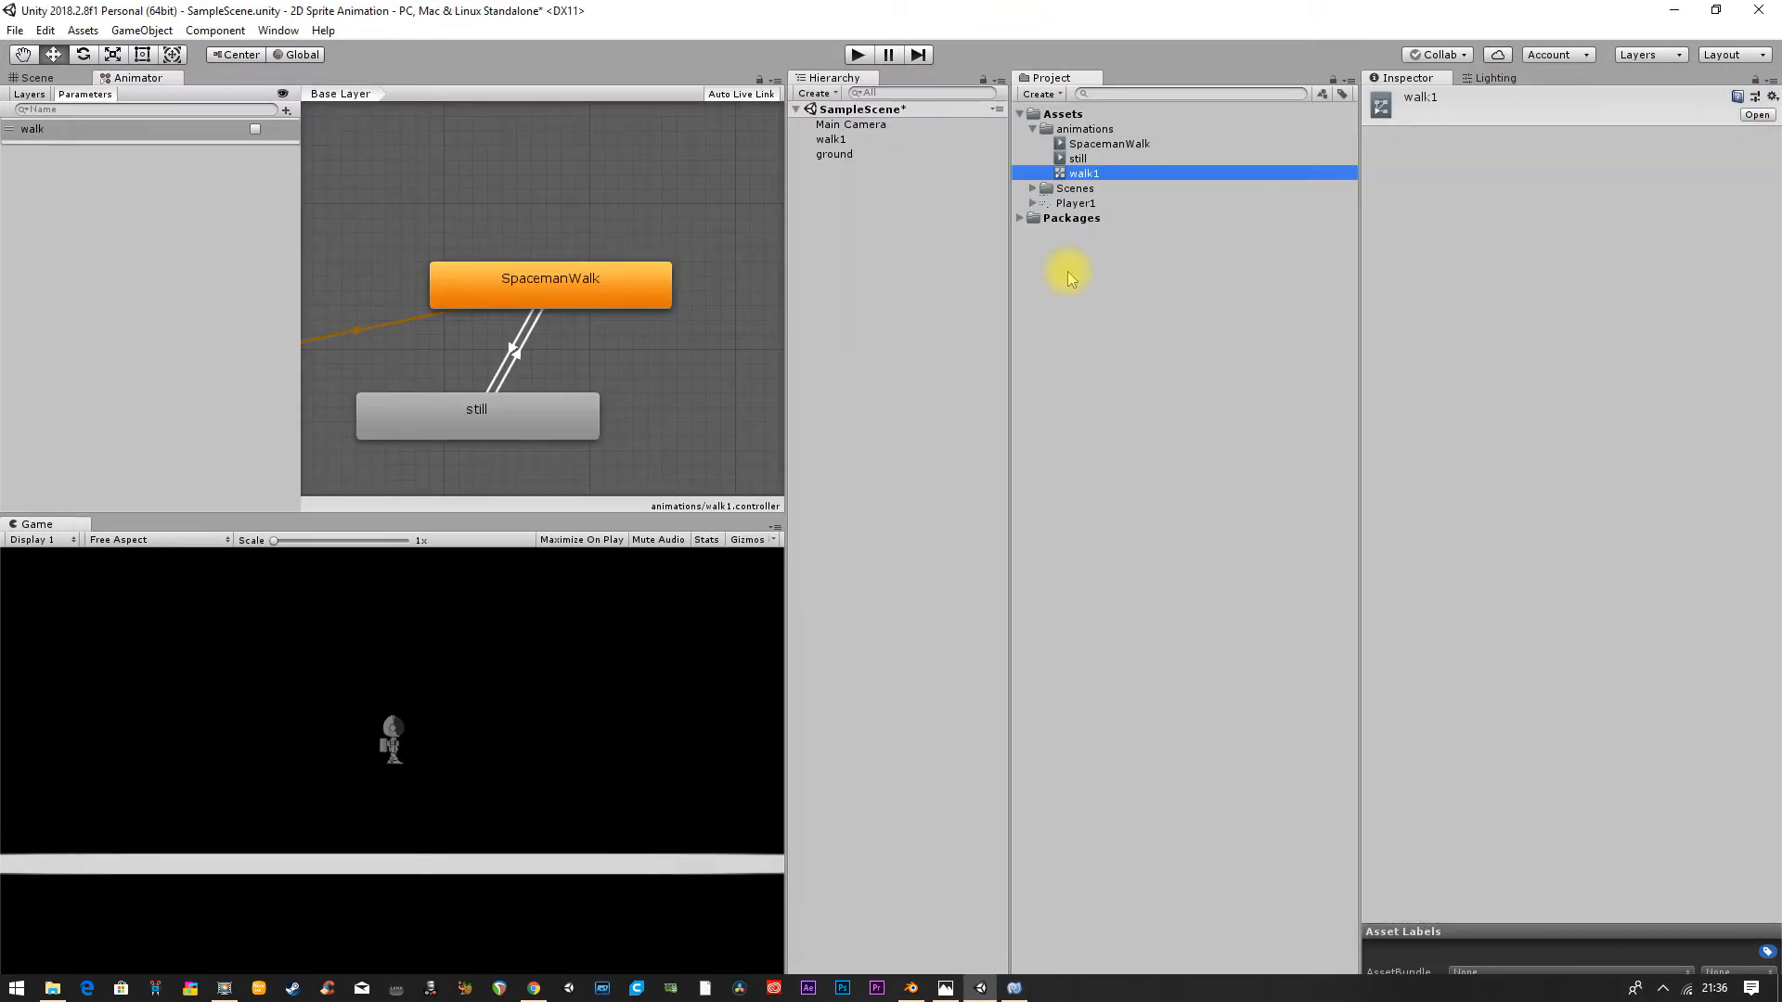
{"action": "left_click", "coordinate": [1033, 129]}
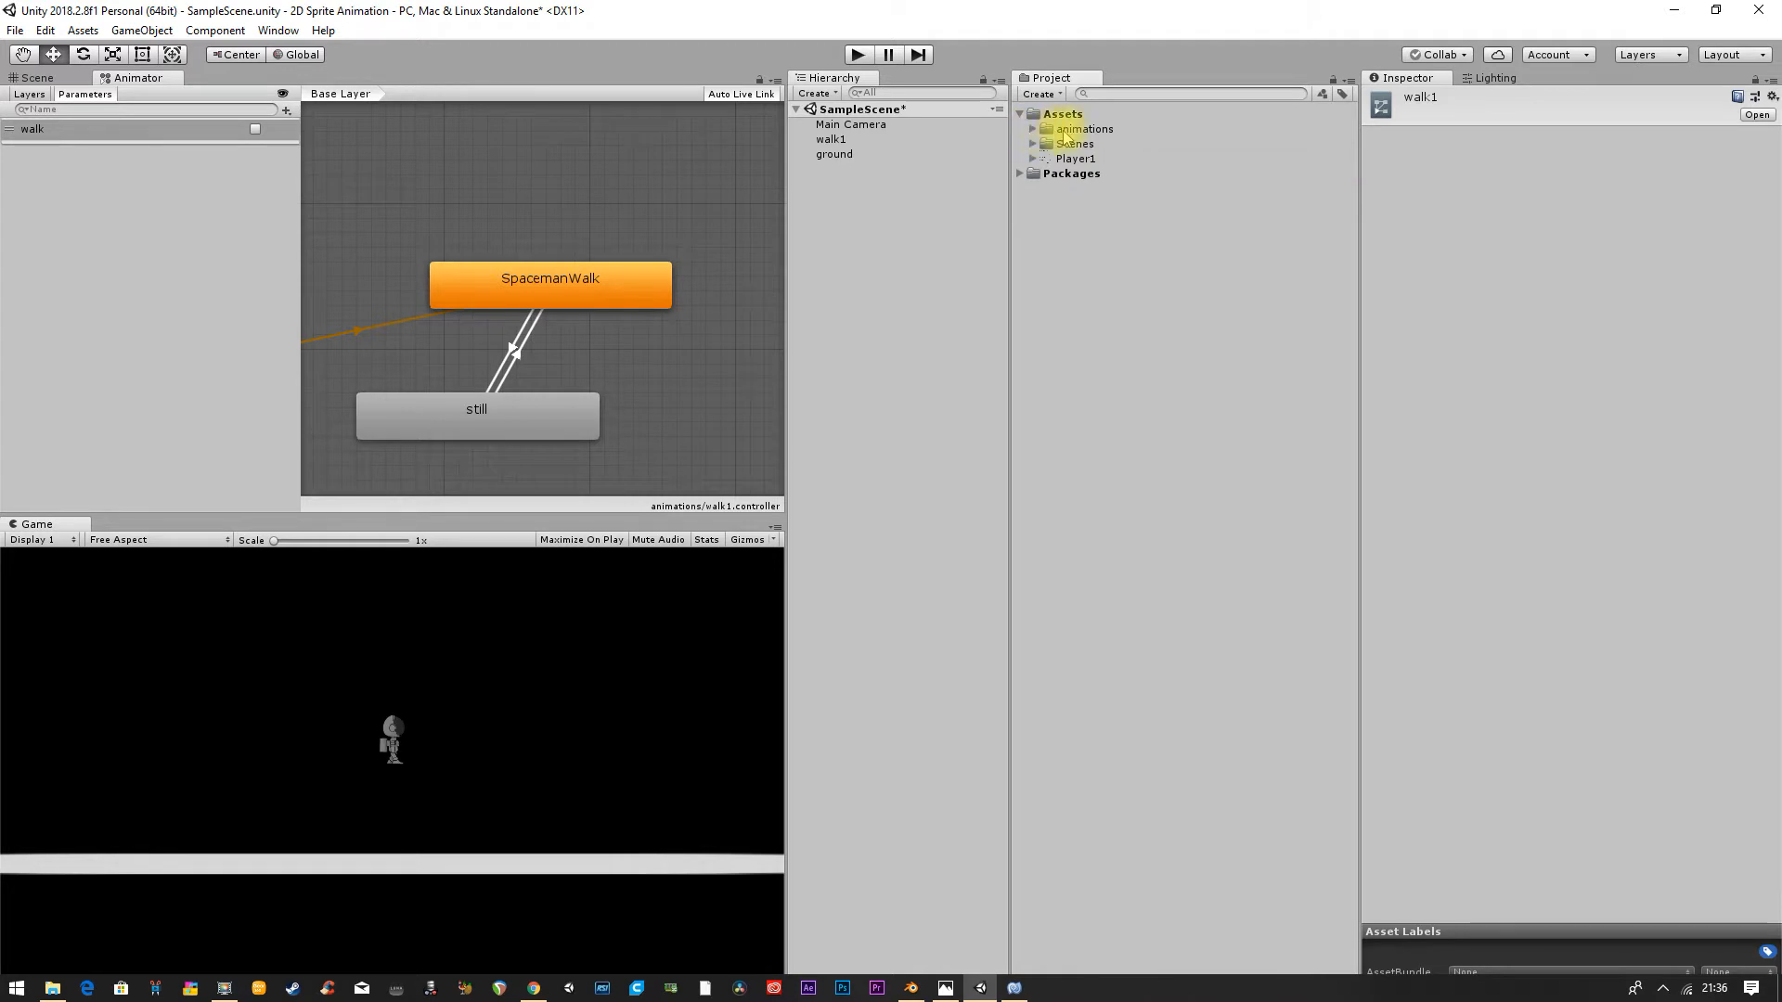
{"action": "right_click", "coordinate": [1060, 262]}
{"action": "mouse_move", "coordinate": [1174, 274]}
{"action": "left_click", "coordinate": [1370, 275]}
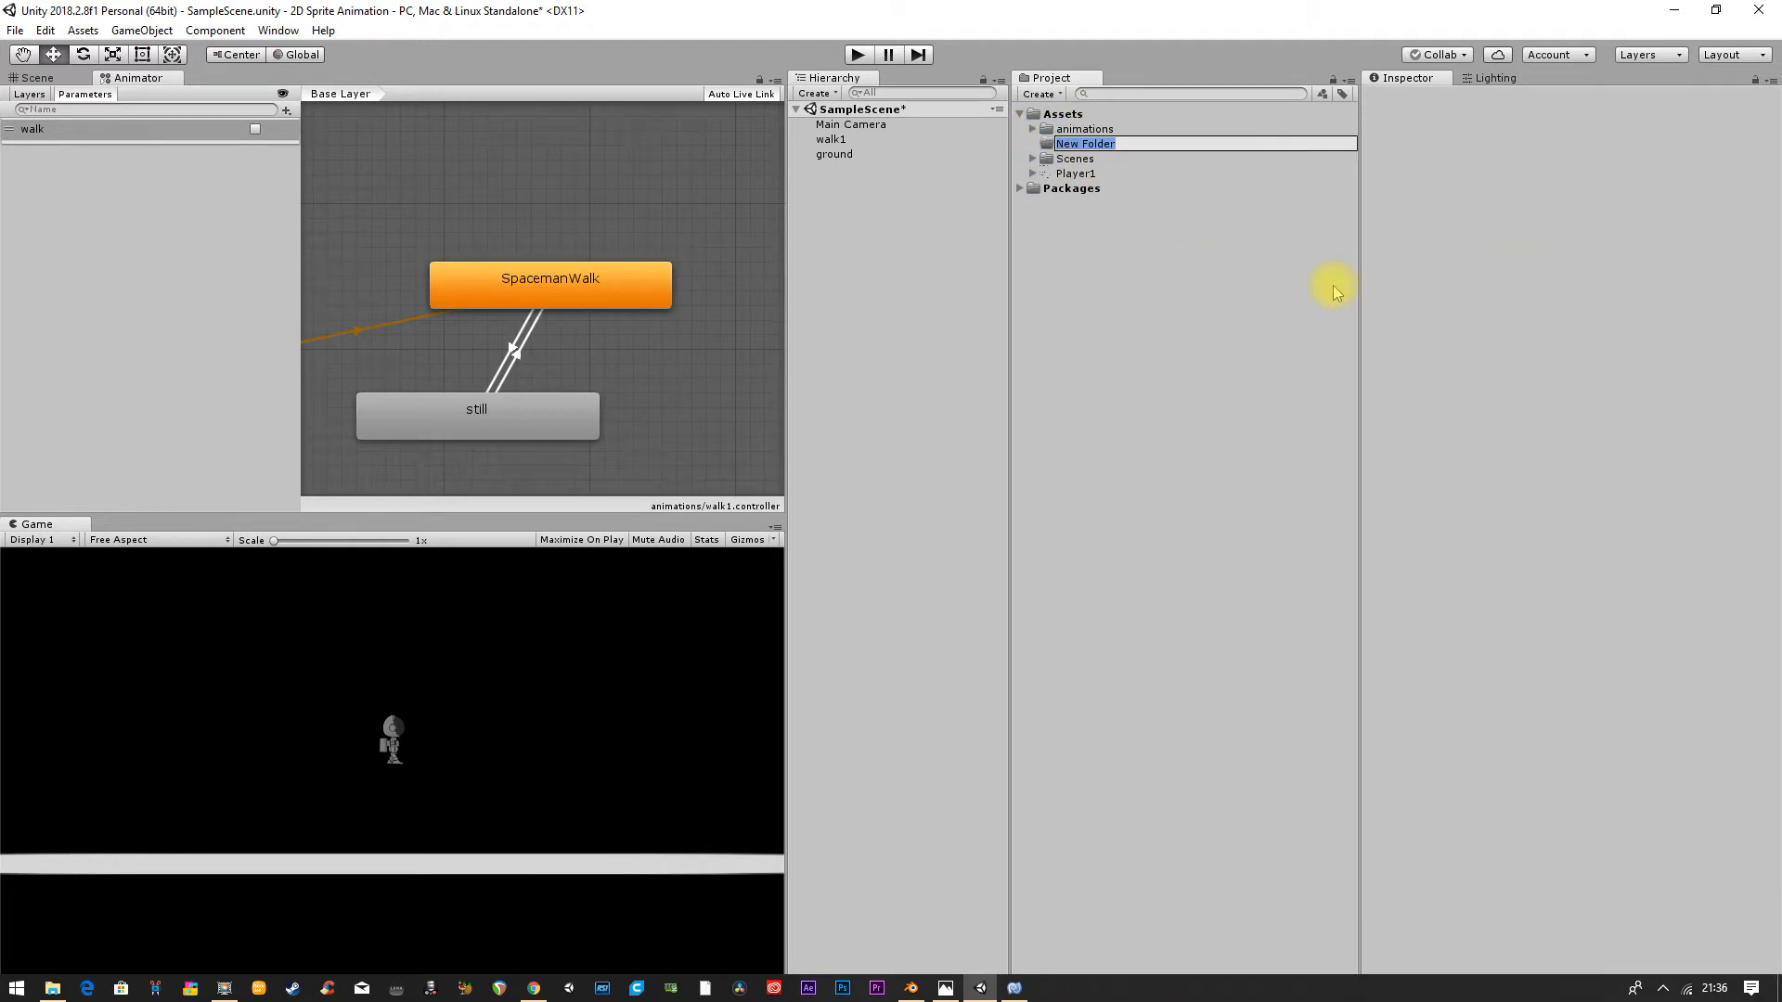
{"action": "type", "text": "scripts"}
{"action": "key", "text": "Return"}
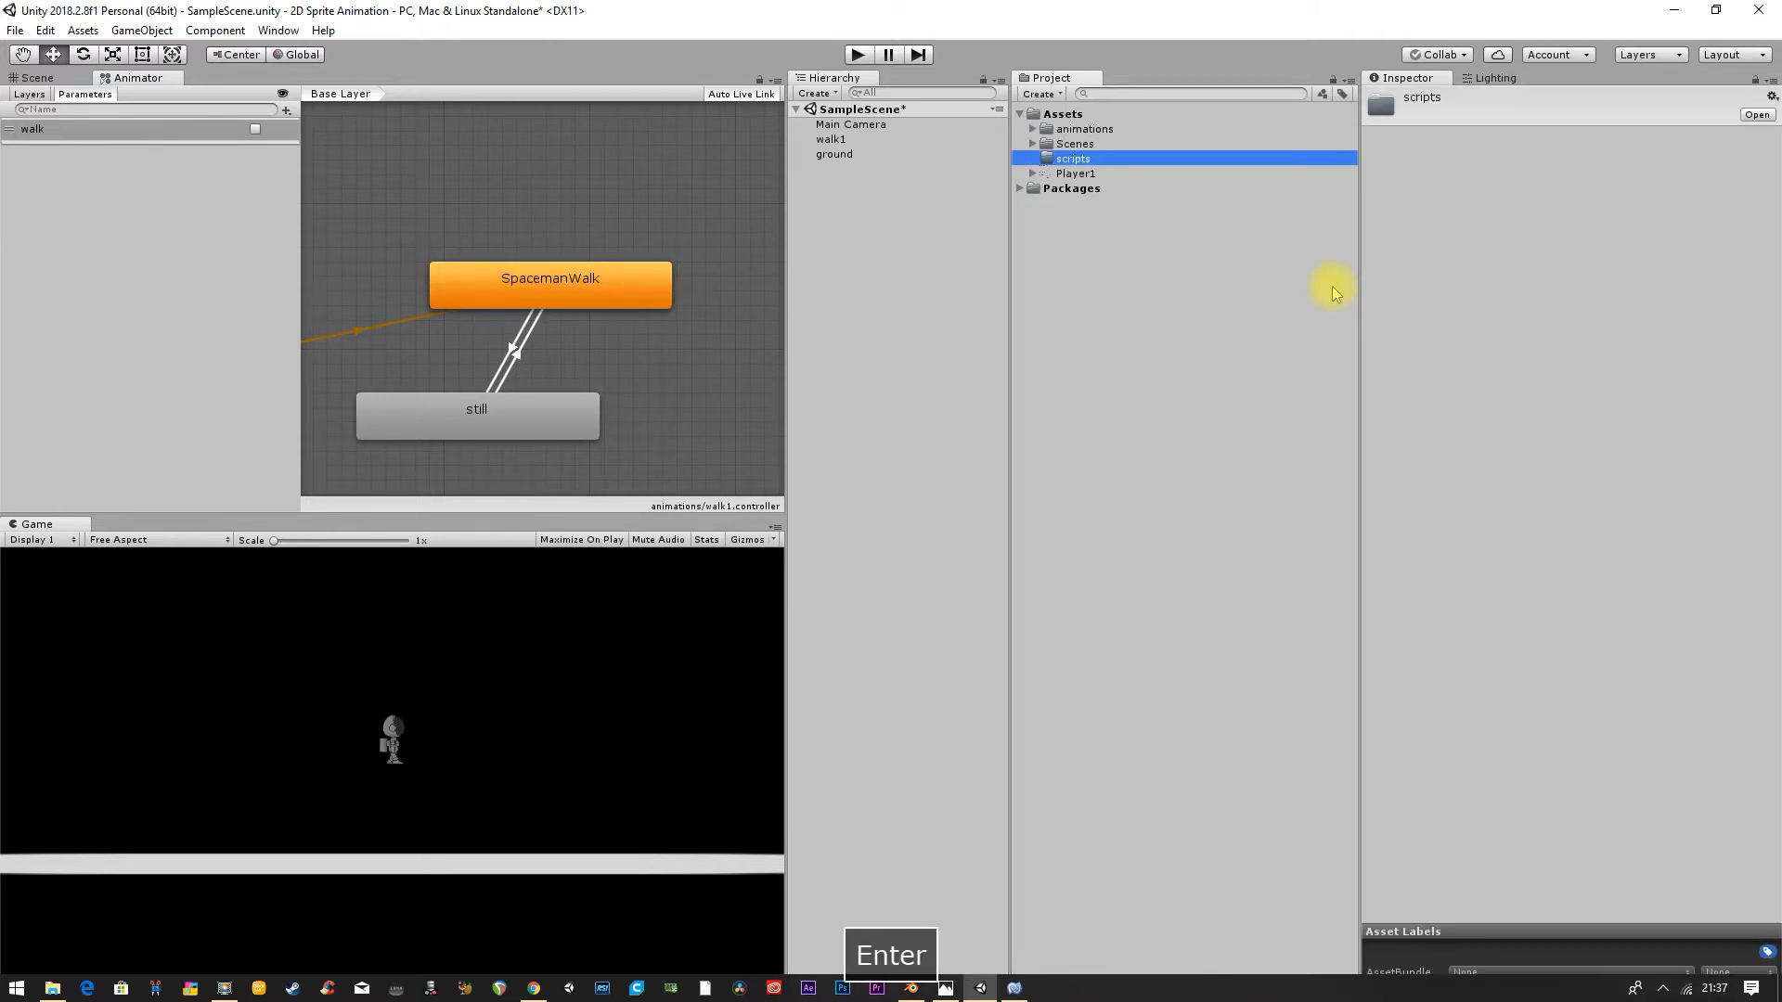
Step: Create a C# script named PlayerControl inside the scripts folder
{"action": "right_click", "coordinate": [1093, 163]}
{"action": "mouse_move", "coordinate": [1171, 174]}
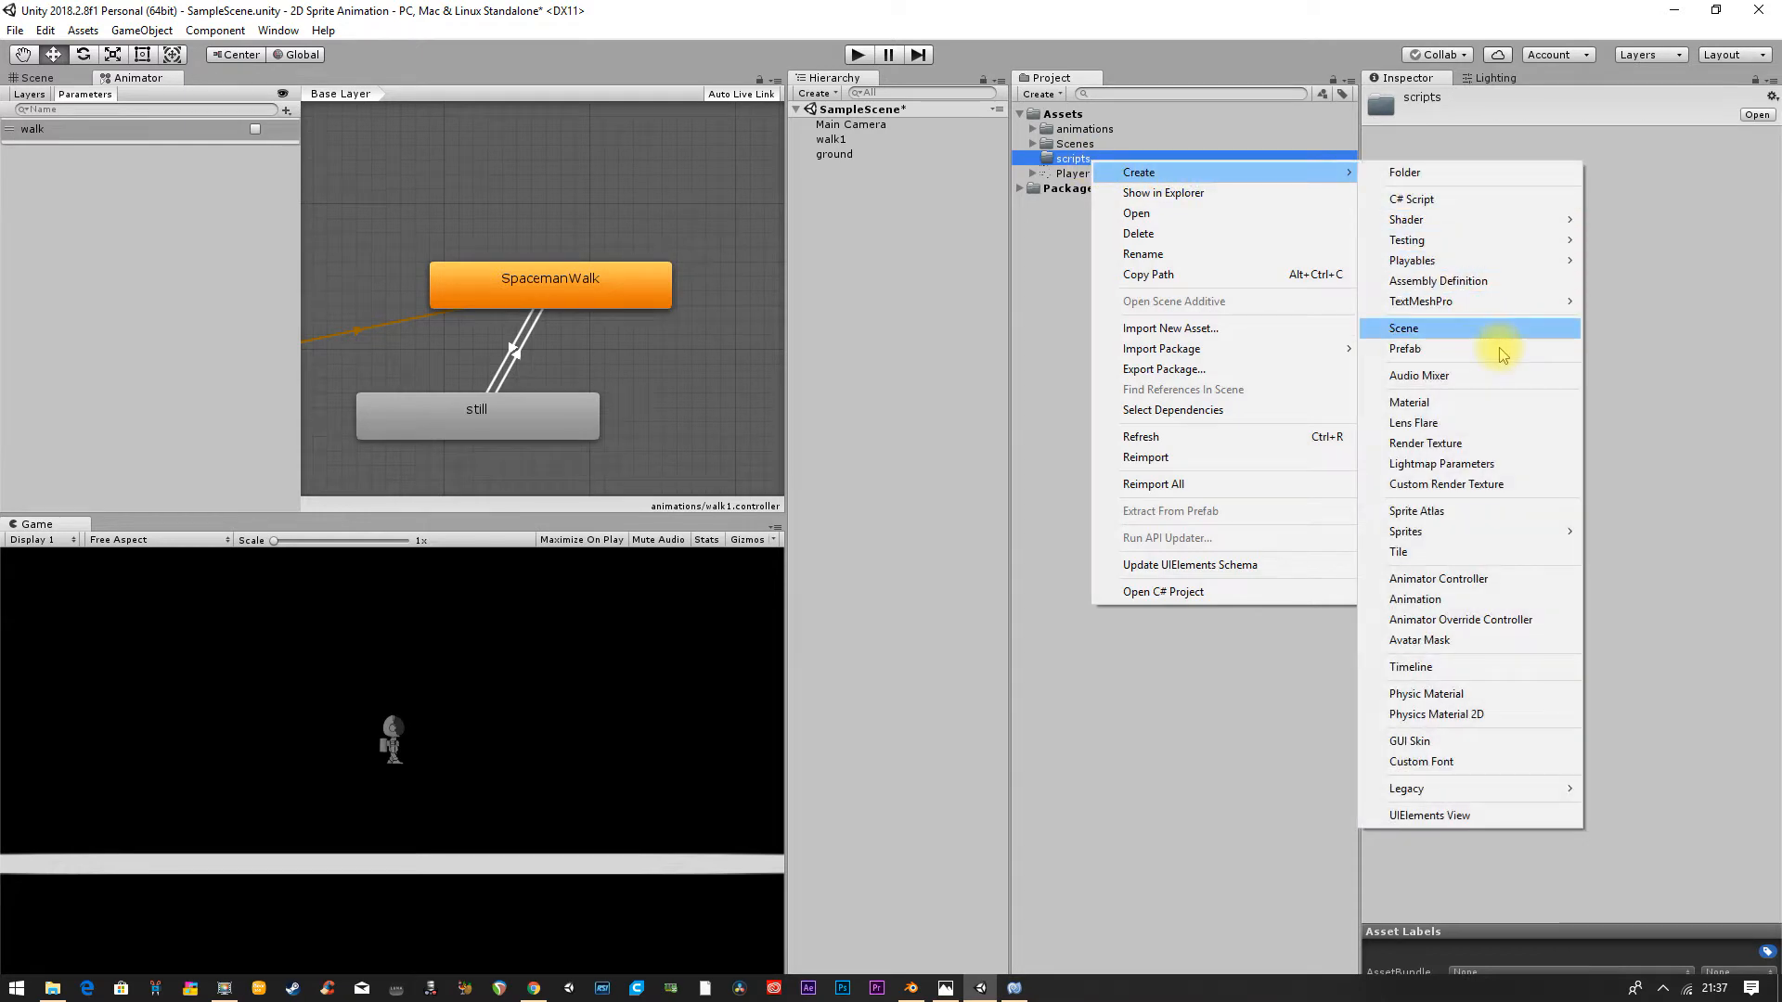
{"action": "left_click", "coordinate": [1413, 200]}
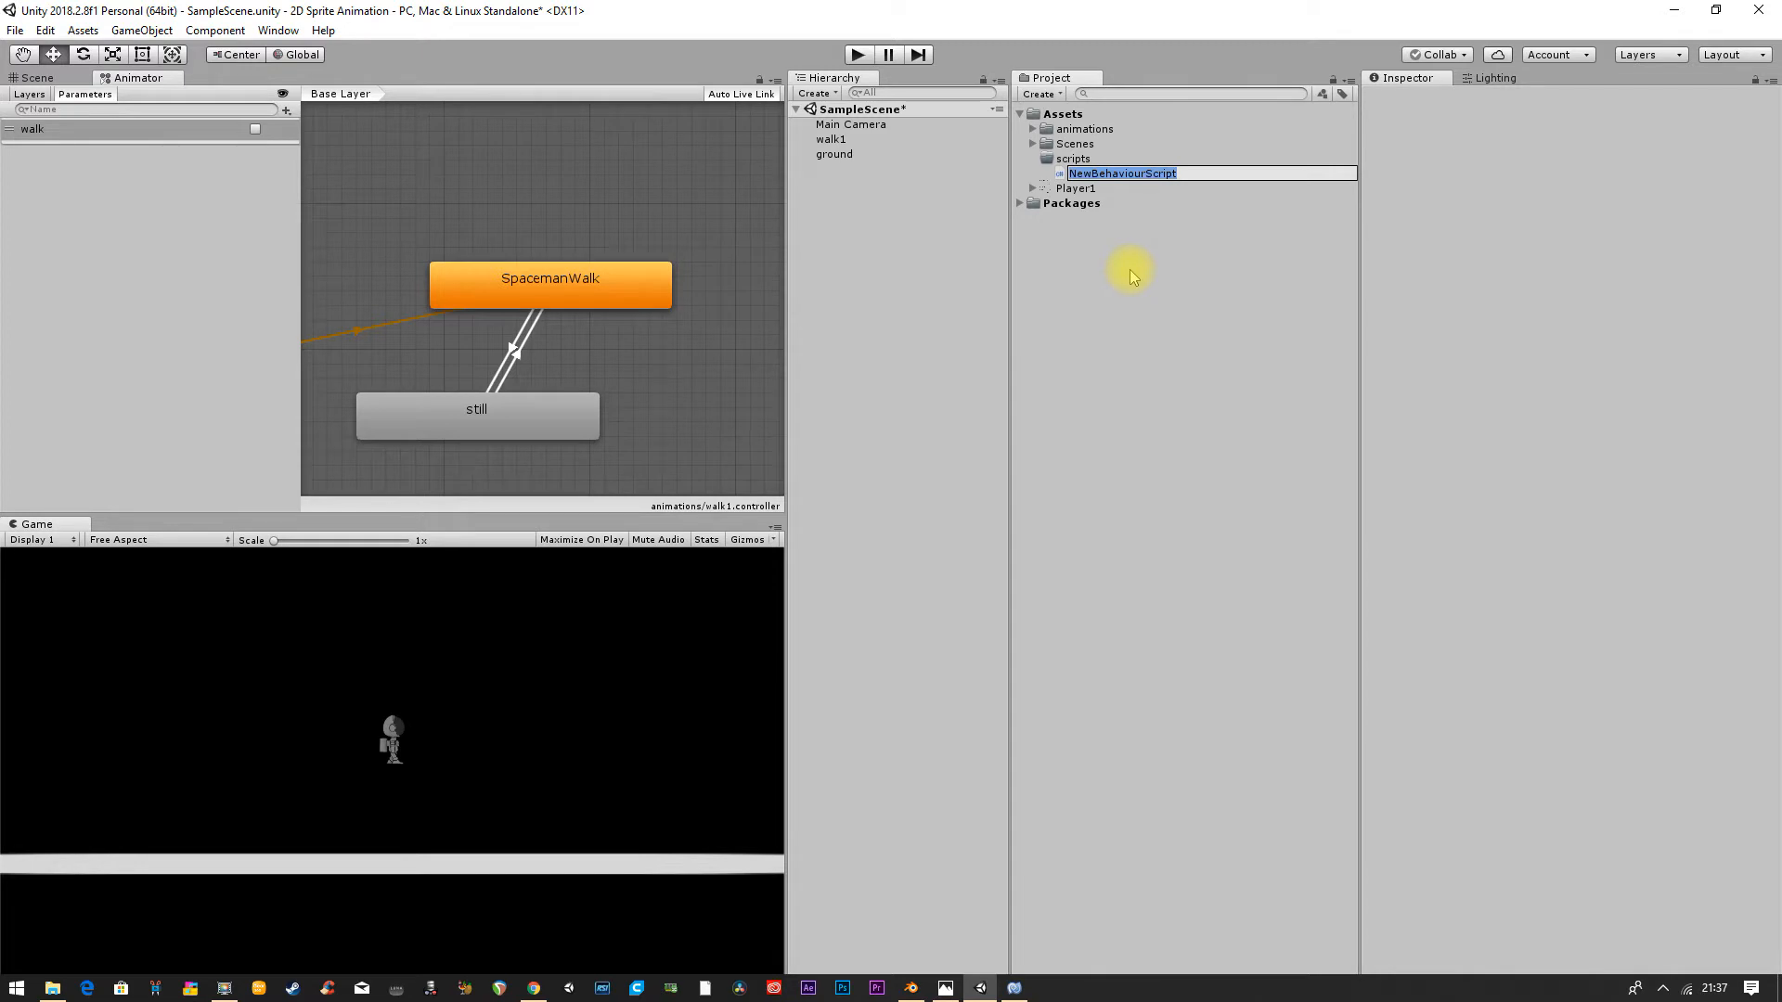
{"action": "type", "text": "PlayerControl"}
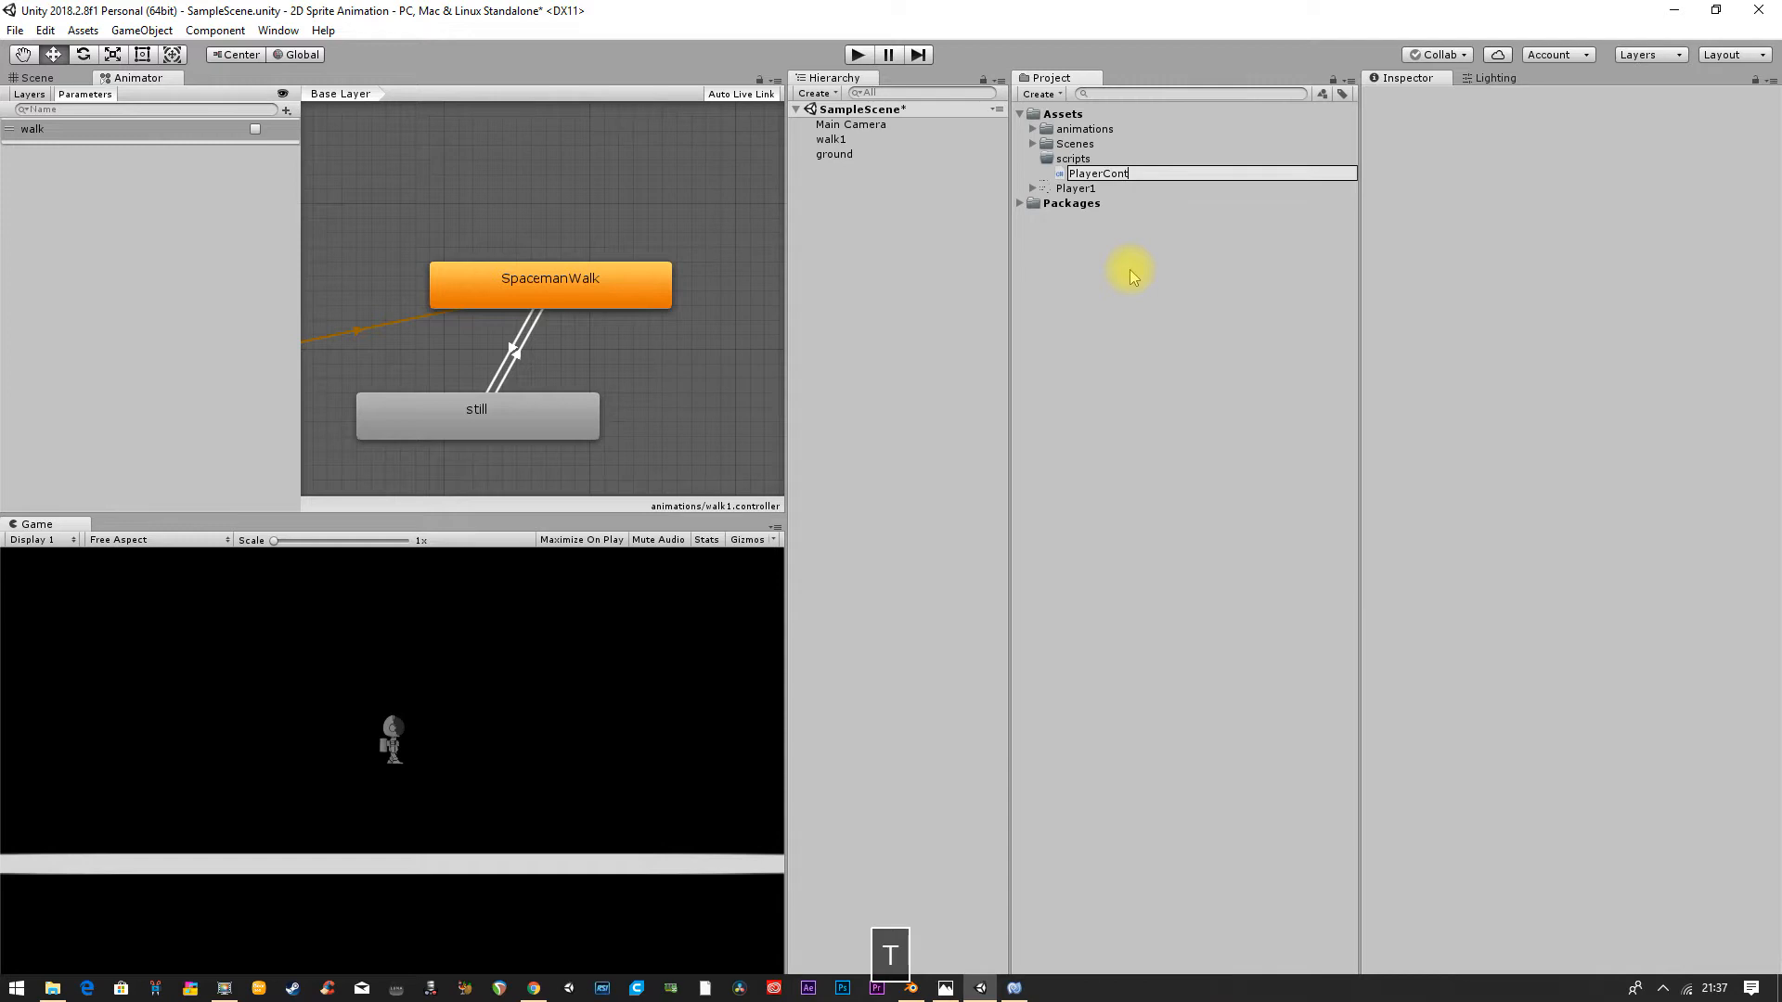
{"action": "key", "text": "Return"}
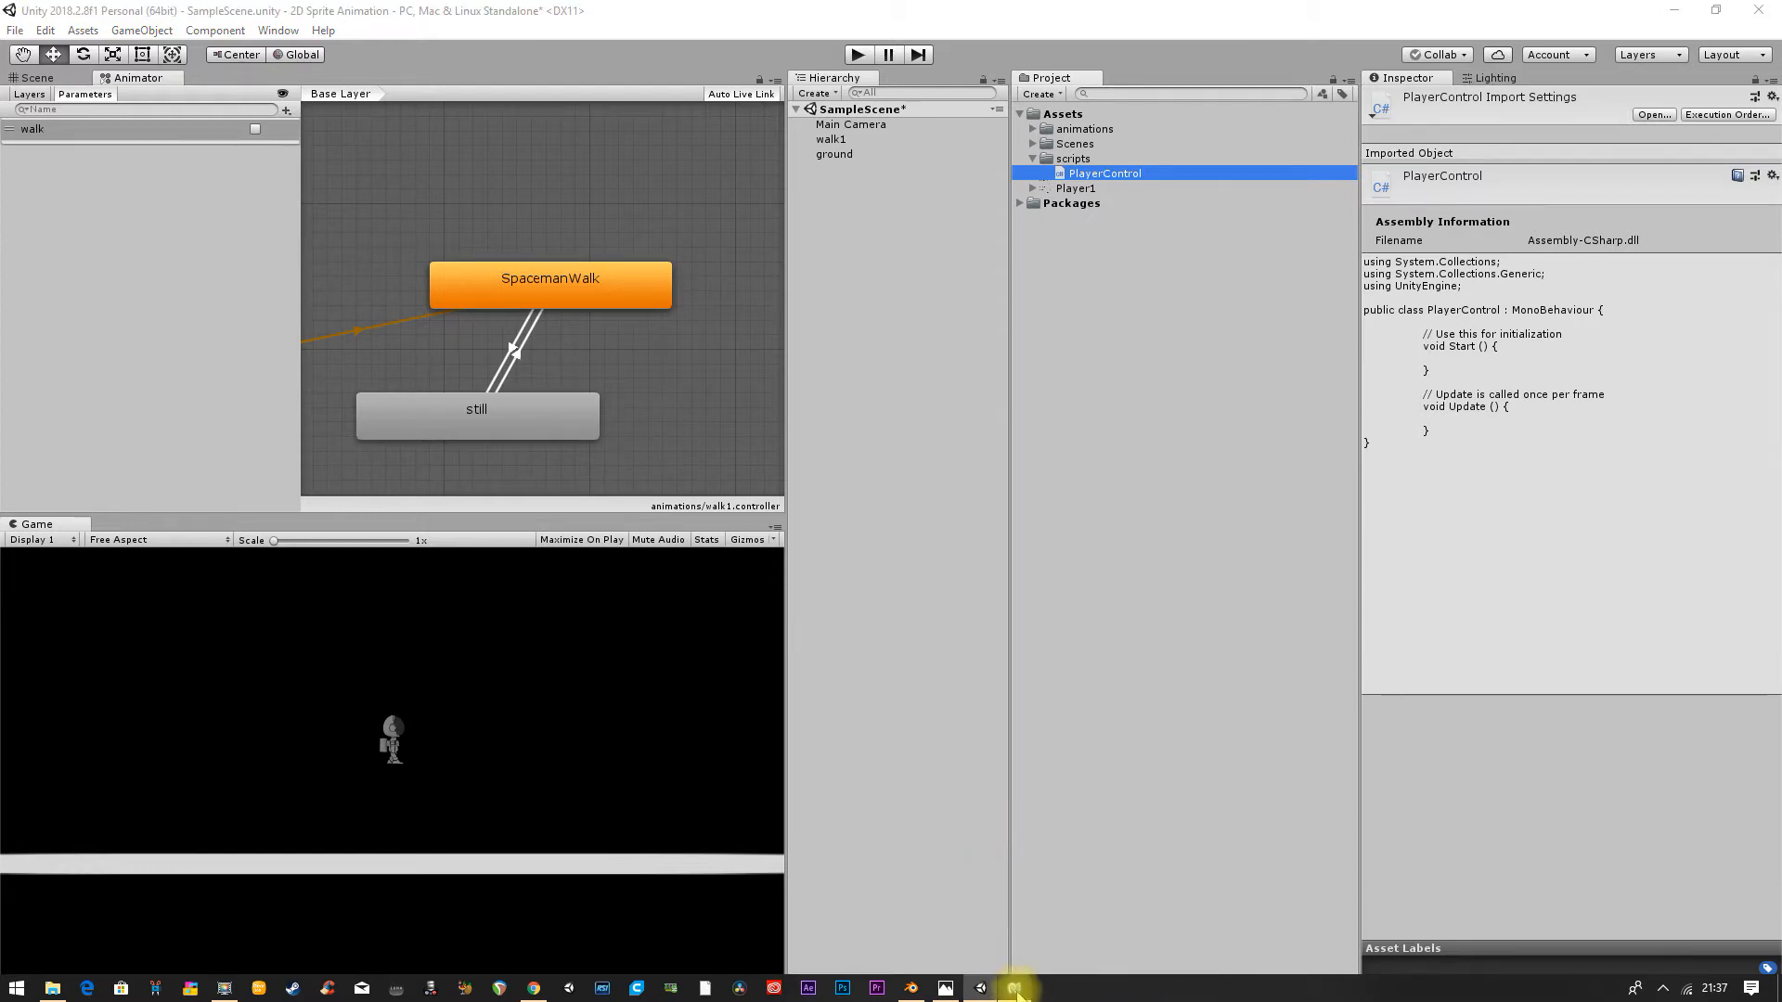
Step: Switch to MonoDevelop with PlayerControl.cs open and enlarge the code text
{"action": "left_click", "coordinate": [1016, 991]}
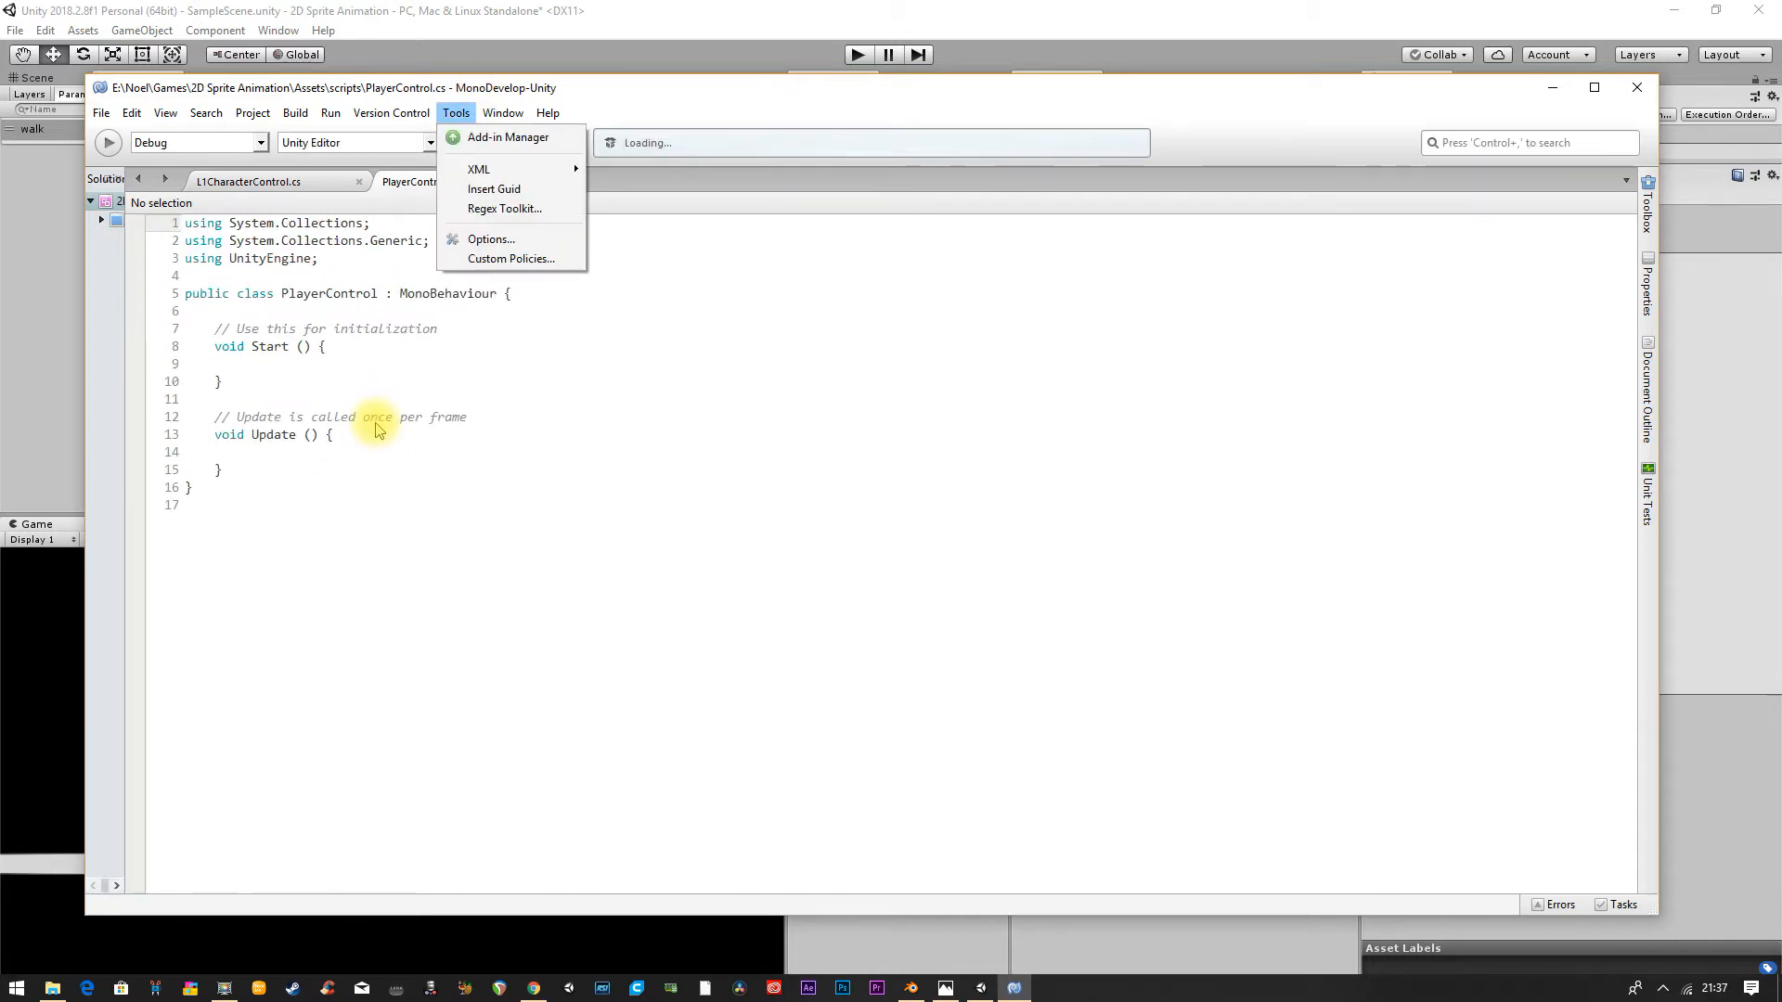
{"action": "left_click", "coordinate": [507, 86]}
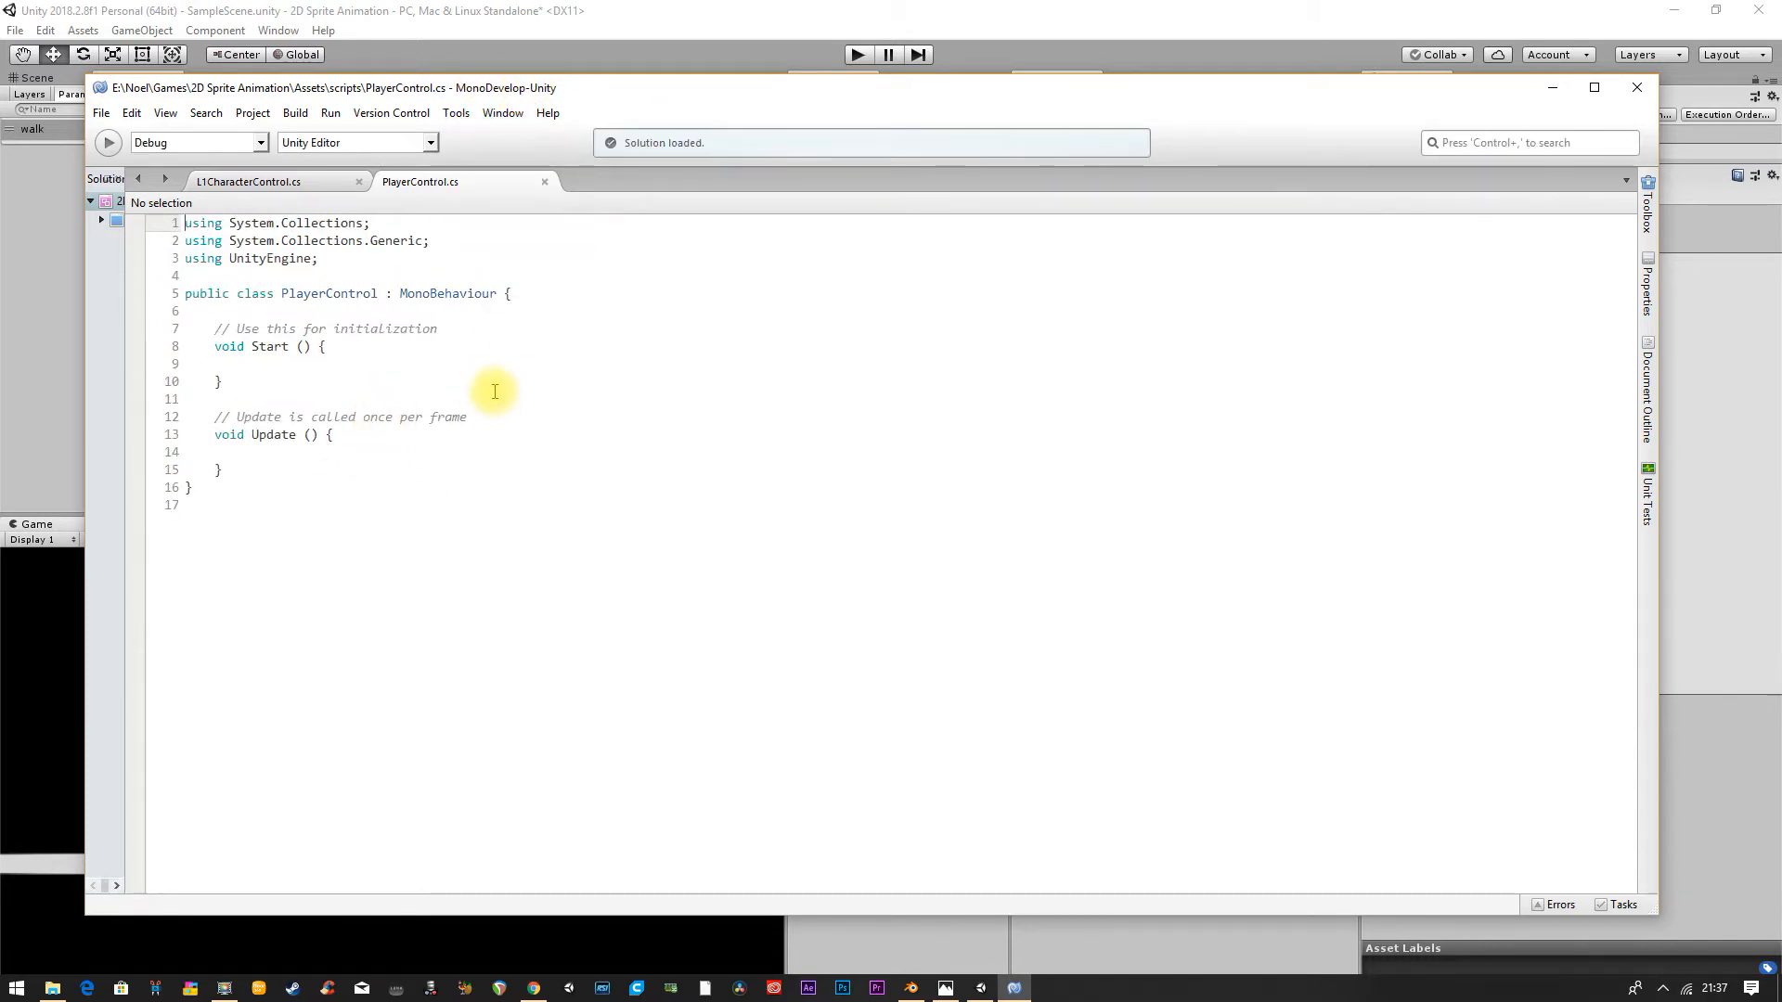
{"action": "scroll", "coordinate": [495, 390], "scroll_direction": "up", "scroll_amount": 7, "text": "ctrl"}
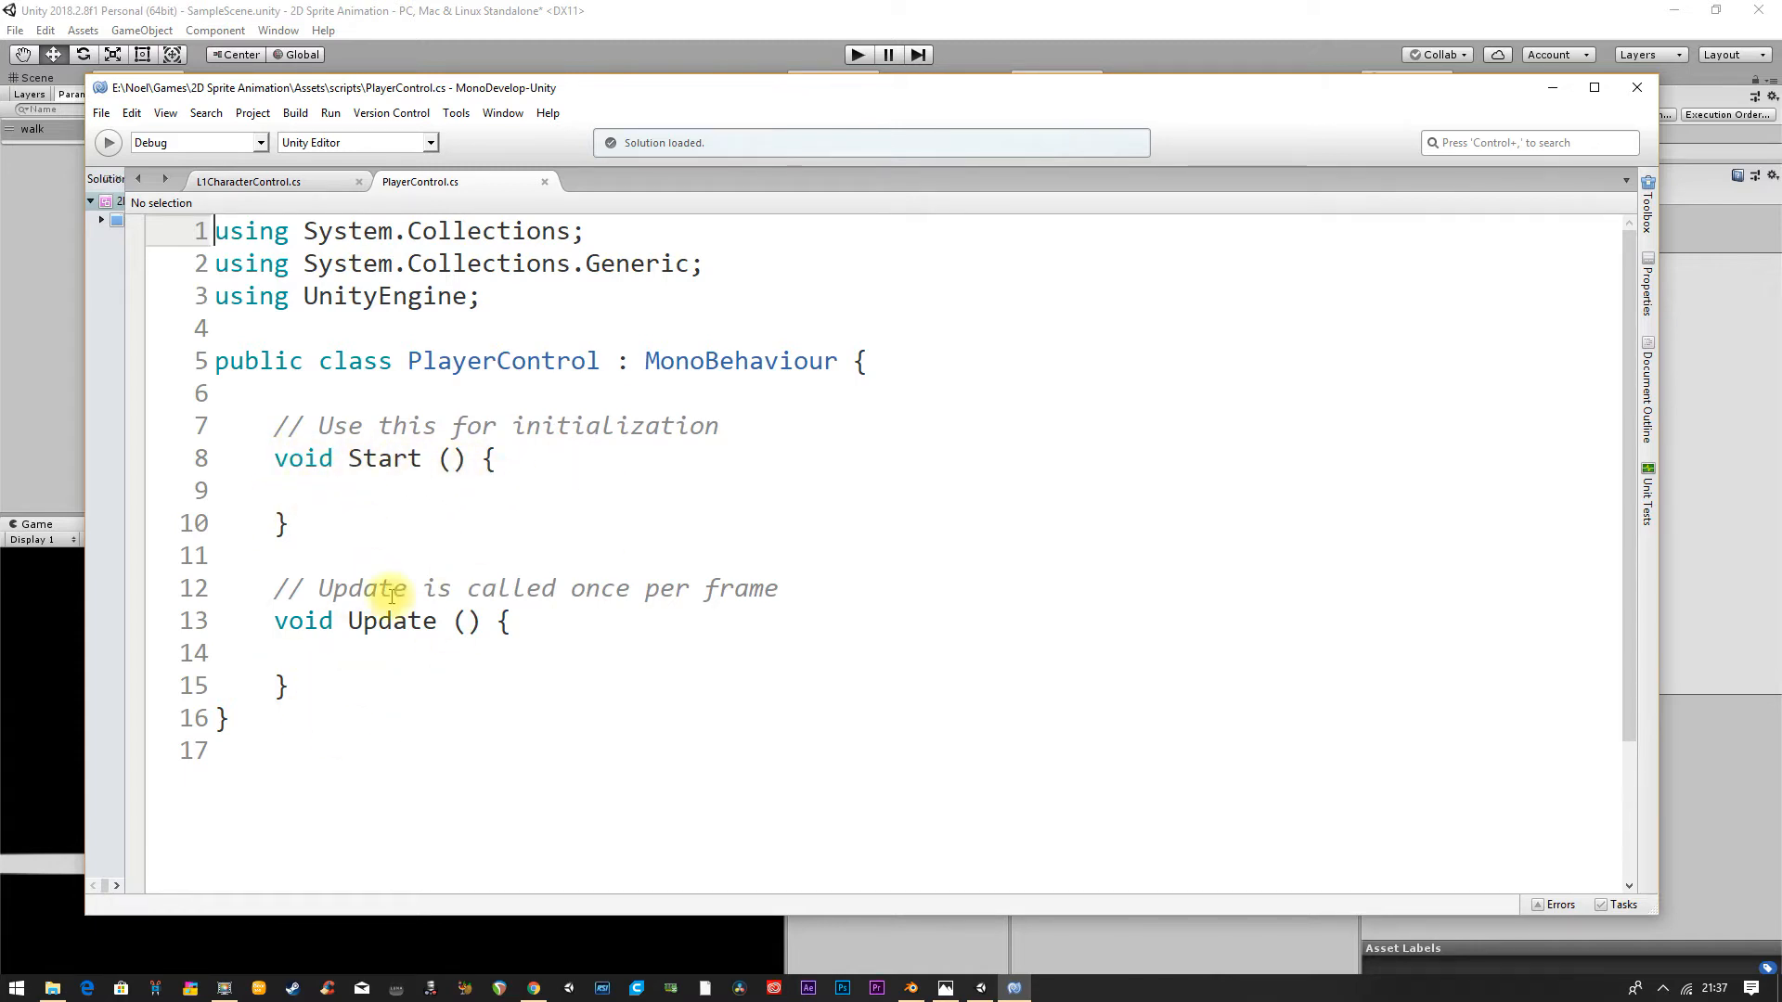
Step: Look through L1CharacterControl.cs from its variable declarations down to the RightArrow condition in the Movement method
{"action": "left_click", "coordinate": [299, 183]}
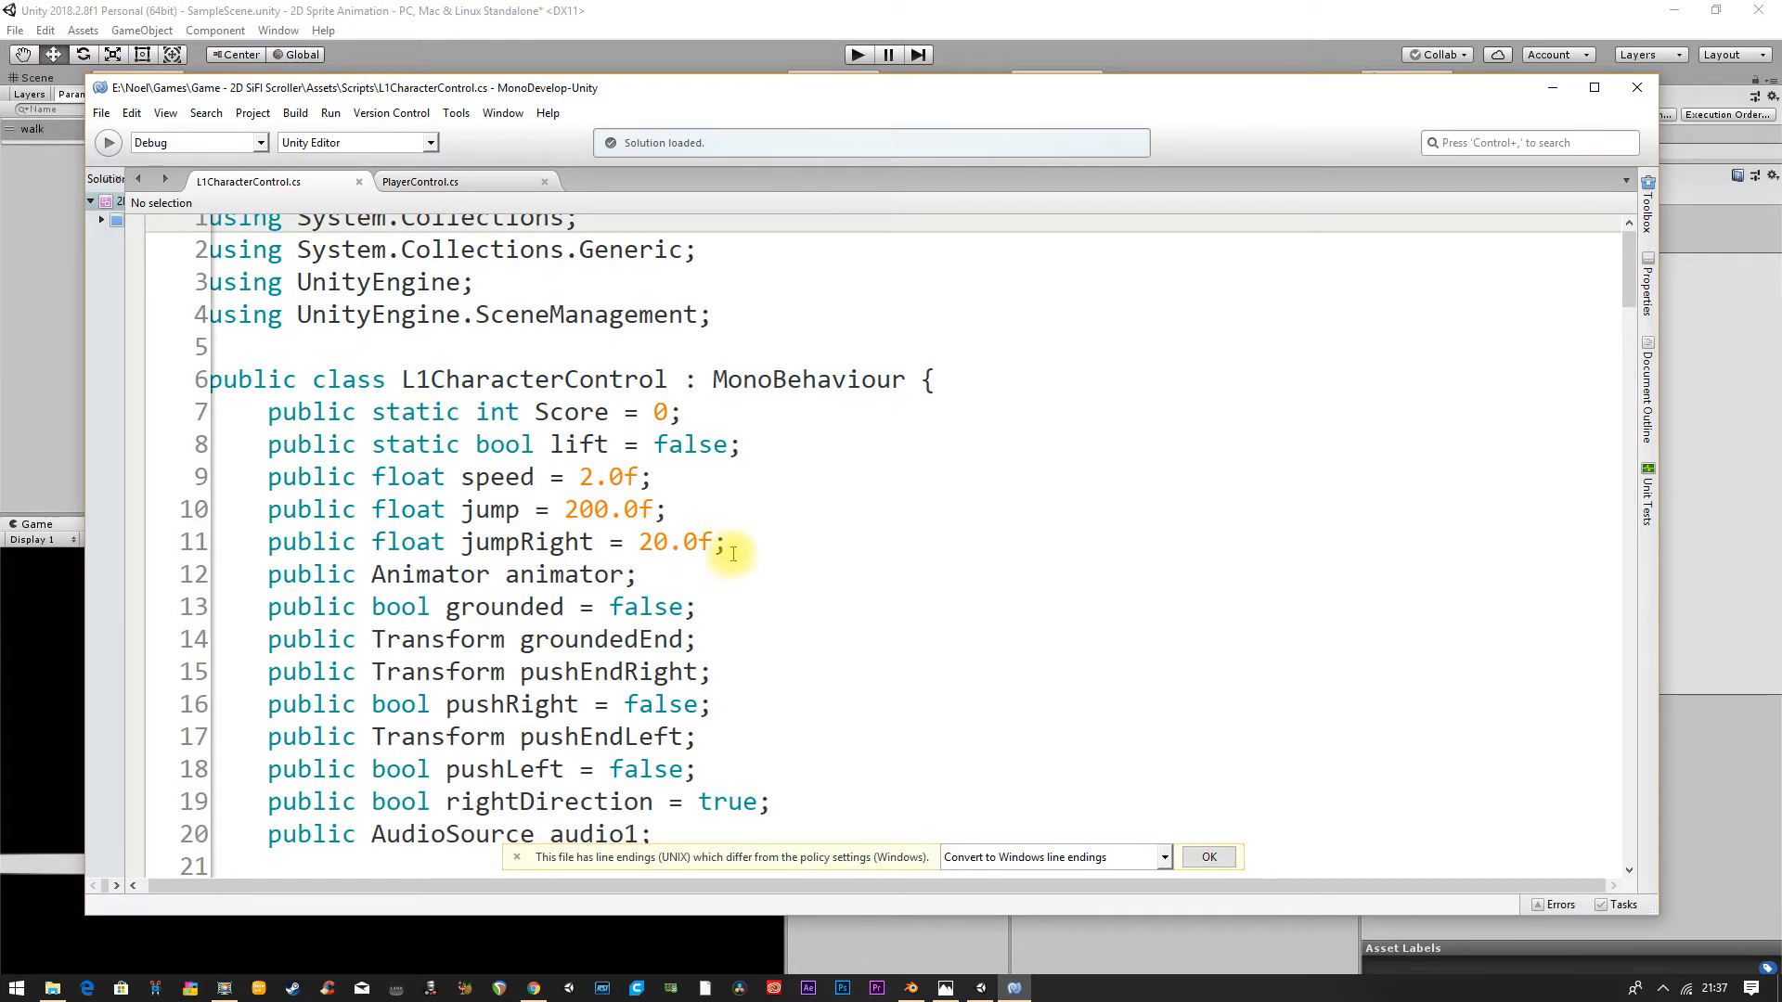
{"action": "scroll", "coordinate": [726, 554], "scroll_direction": "up", "scroll_amount": 1}
{"action": "scroll", "coordinate": [629, 481], "scroll_direction": "down", "scroll_amount": 5}
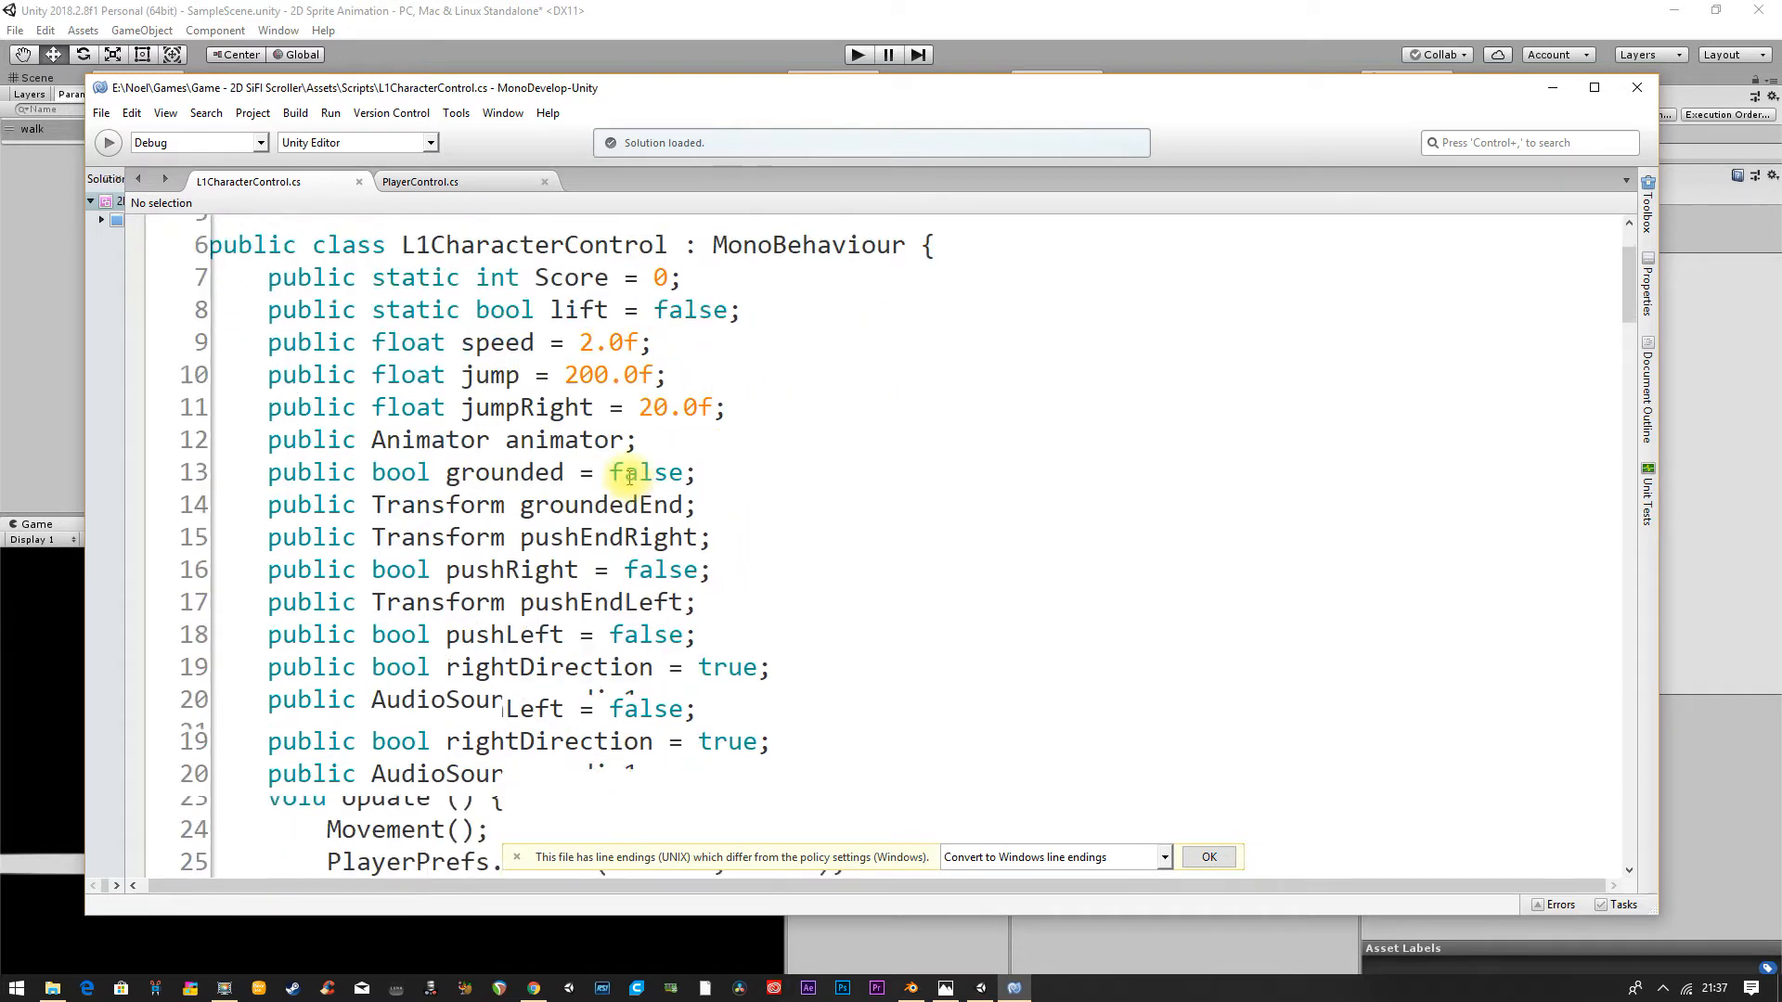
{"action": "scroll", "coordinate": [627, 478], "scroll_direction": "down", "scroll_amount": 4, "text": "ctrl"}
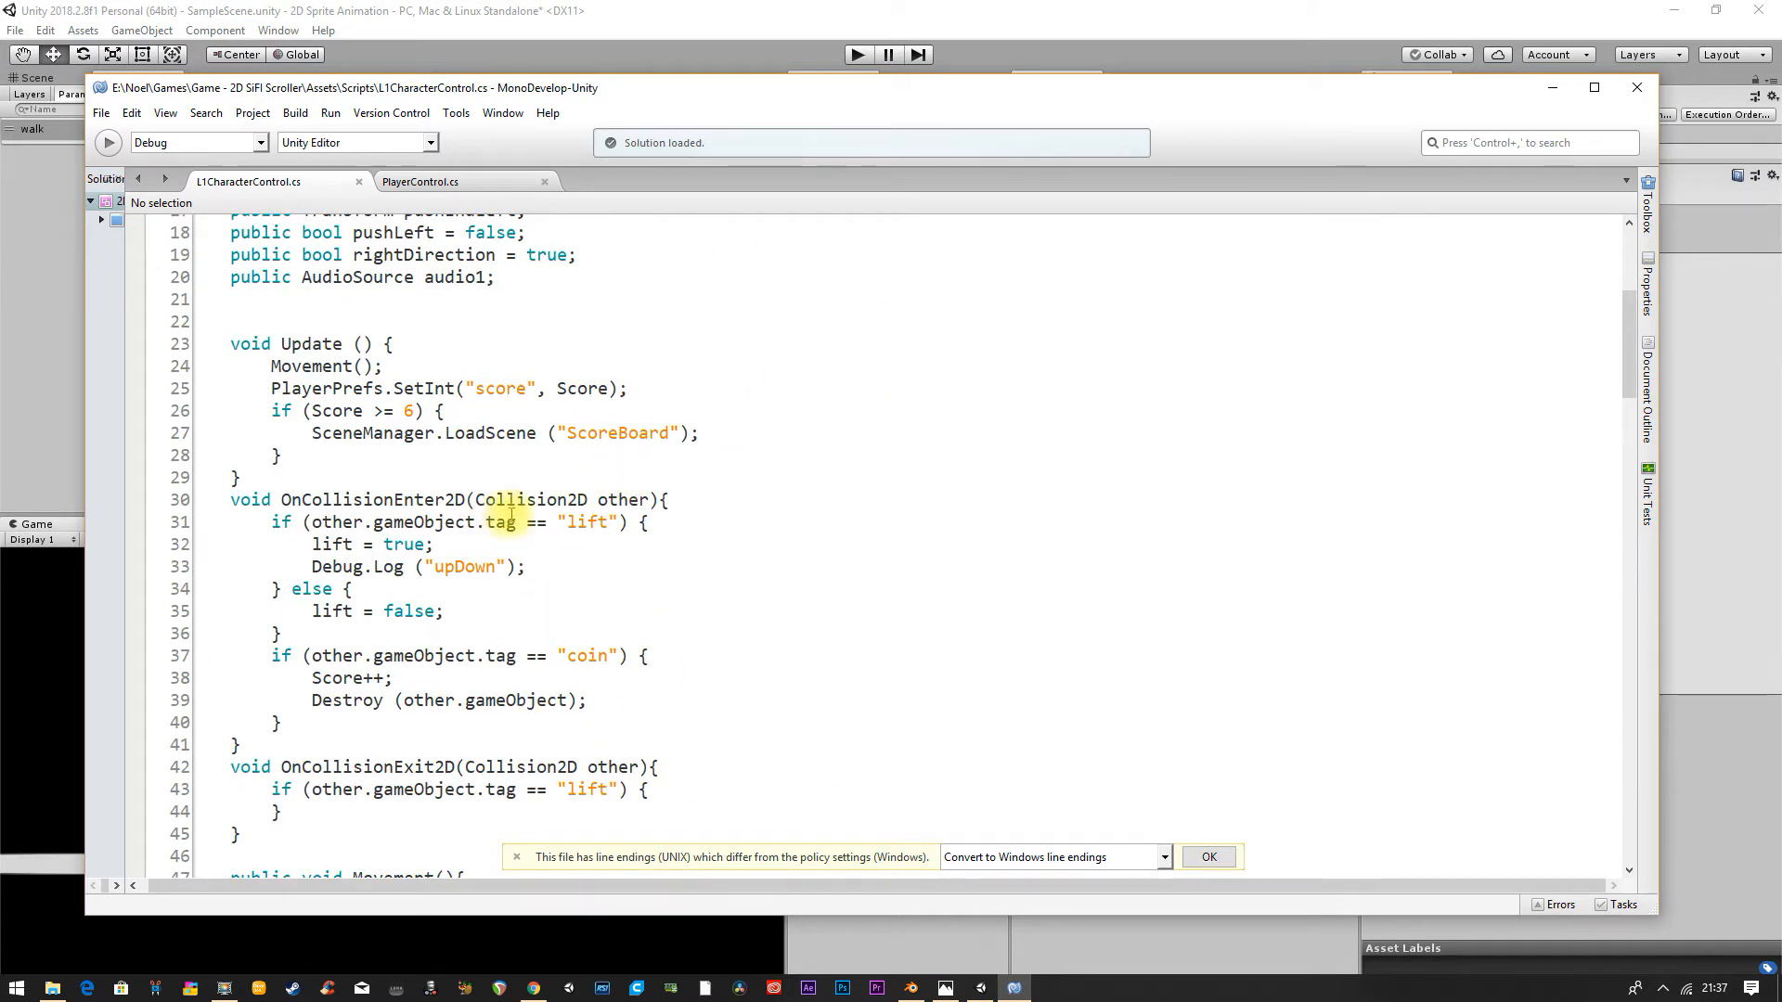
{"action": "scroll", "coordinate": [420, 506], "scroll_direction": "up", "scroll_amount": 1}
{"action": "scroll", "coordinate": [430, 489], "scroll_direction": "down", "scroll_amount": 1}
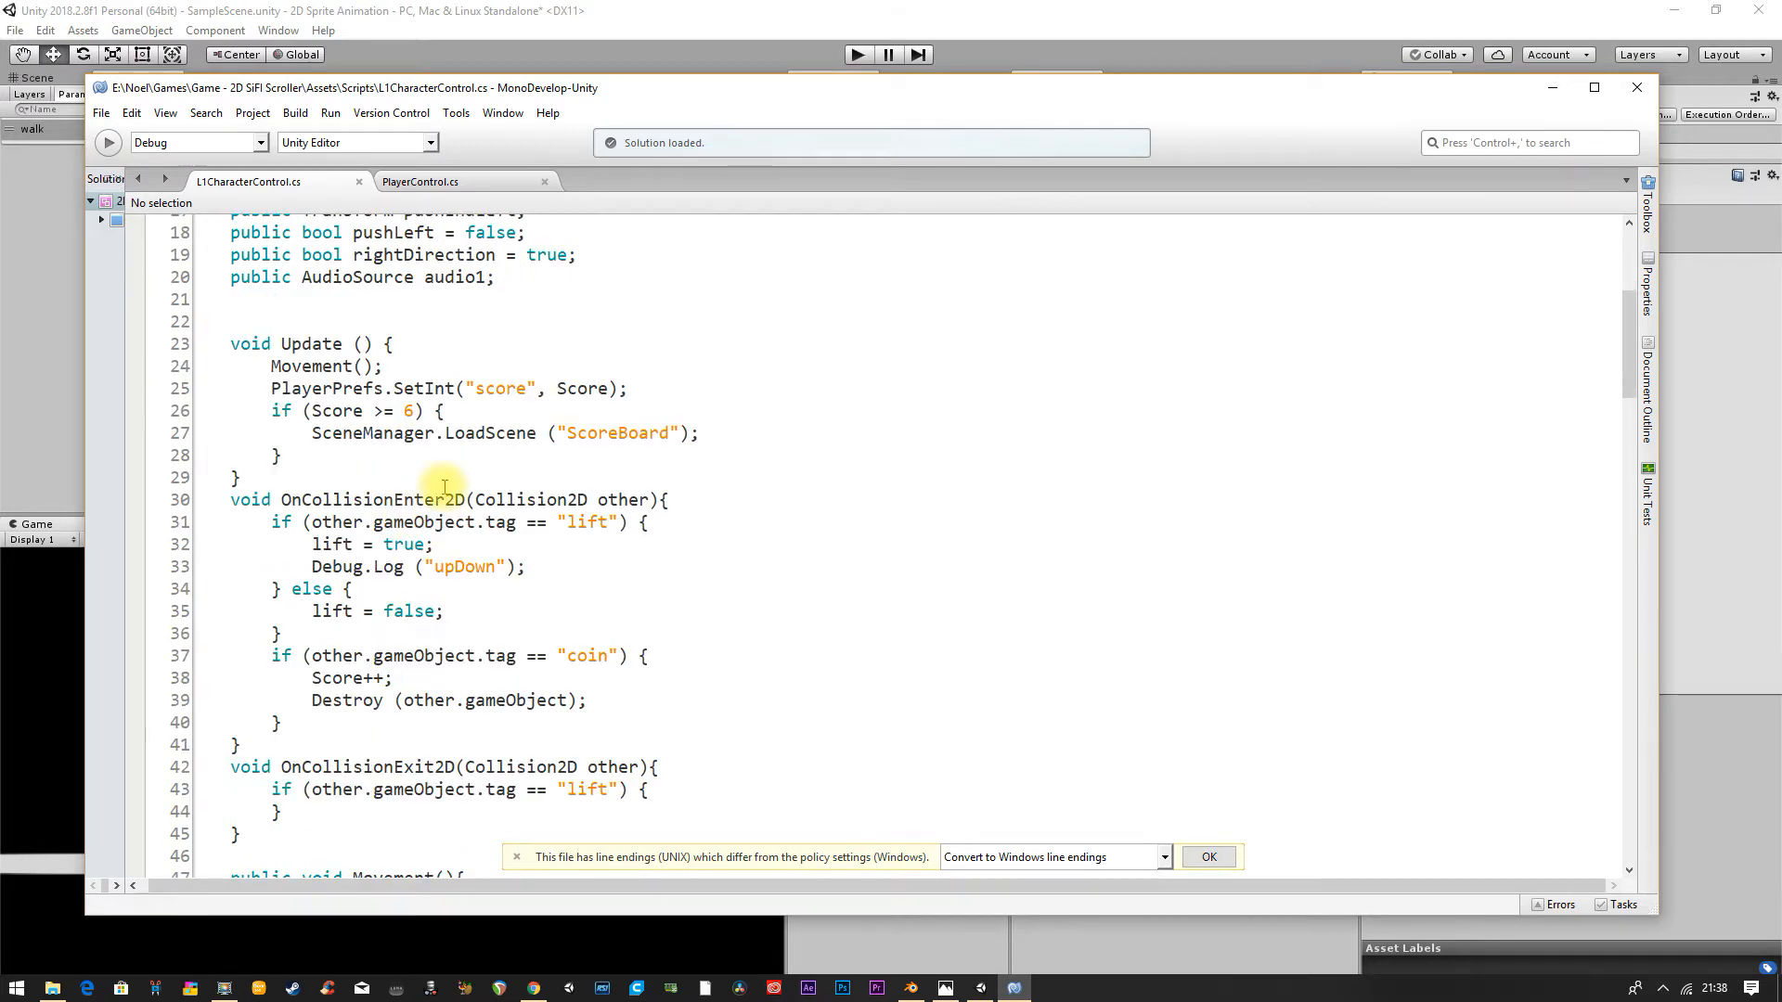
{"action": "scroll", "coordinate": [391, 520], "scroll_direction": "down", "scroll_amount": 1}
{"action": "scroll", "coordinate": [391, 520], "scroll_direction": "up", "scroll_amount": 2}
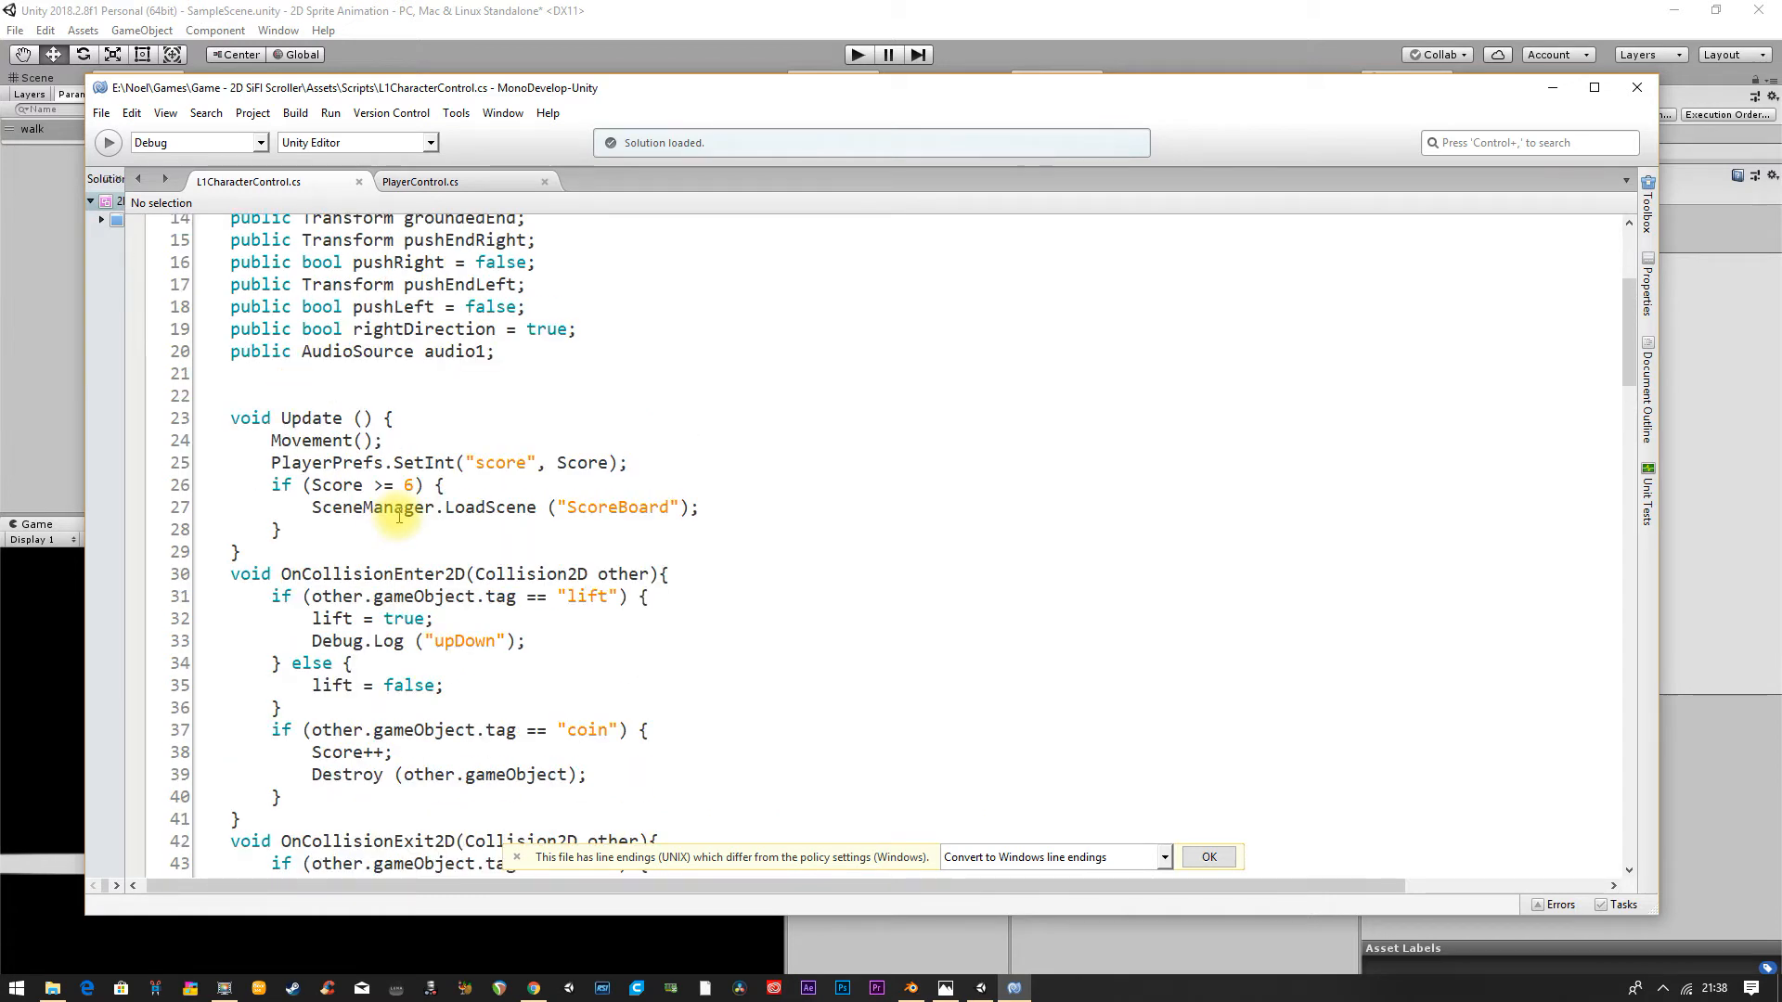
{"action": "scroll", "coordinate": [399, 518], "scroll_direction": "down", "scroll_amount": 6}
{"action": "scroll", "coordinate": [382, 525], "scroll_direction": "down", "scroll_amount": 1}
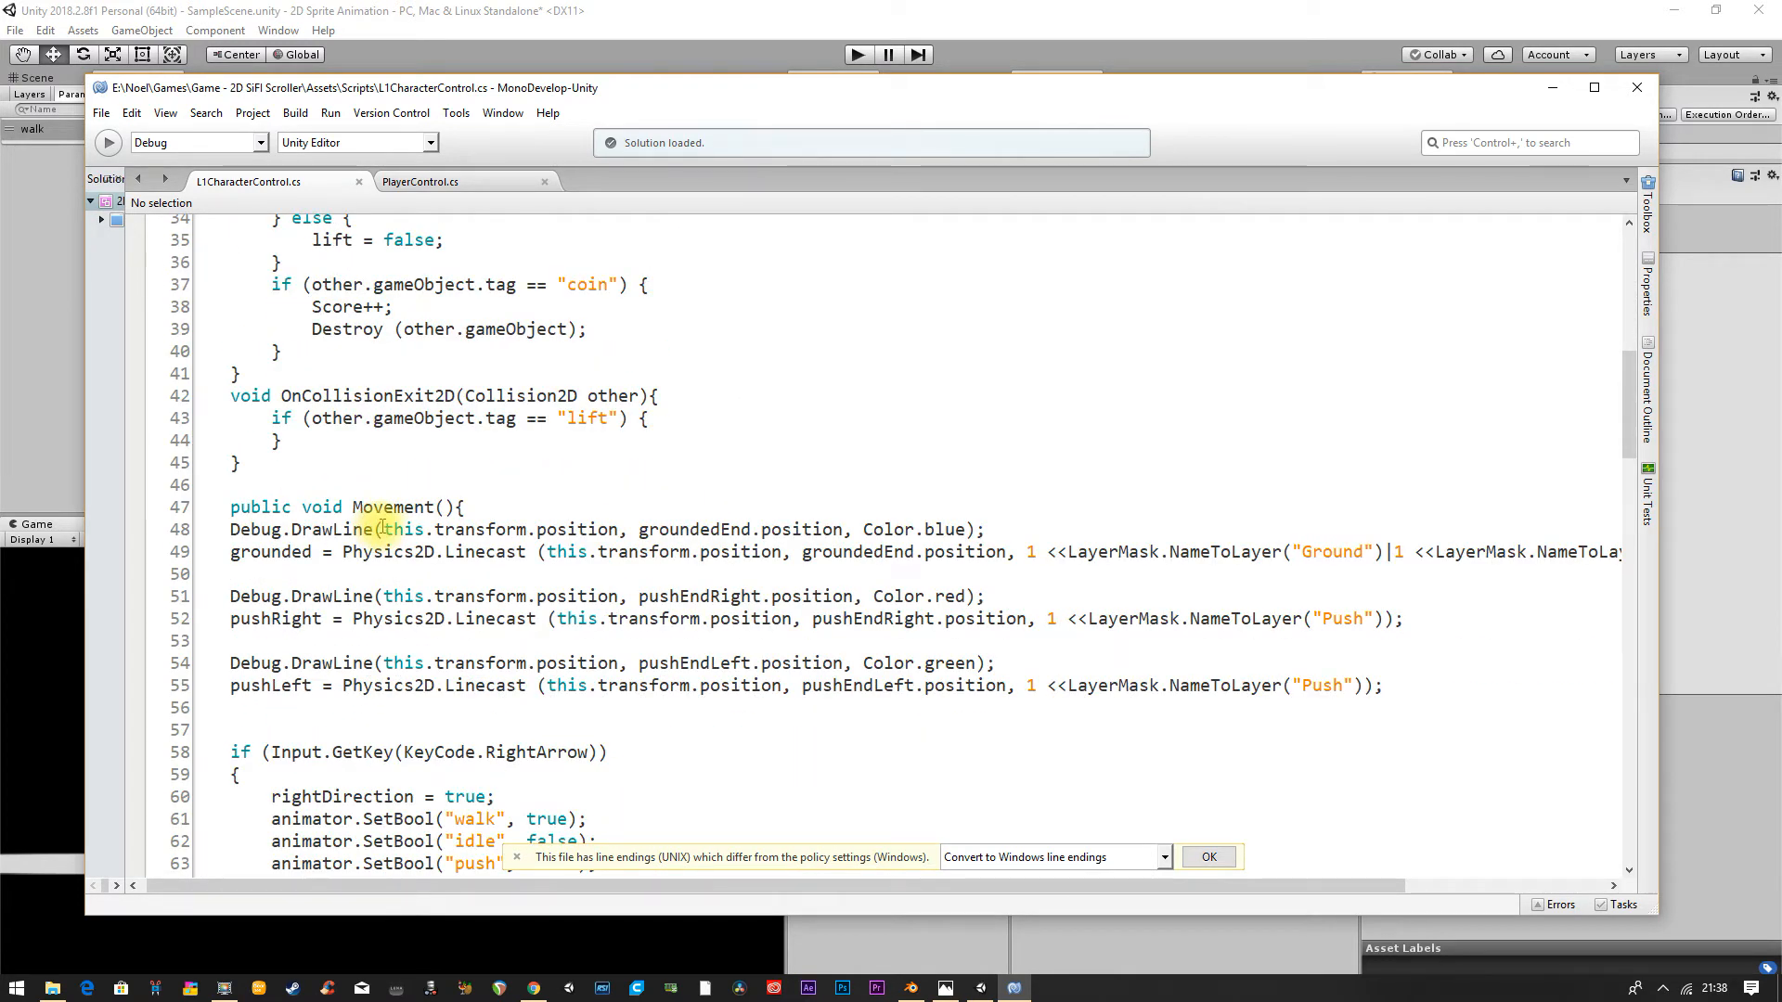
{"action": "scroll", "coordinate": [382, 528], "scroll_direction": "down", "scroll_amount": 5}
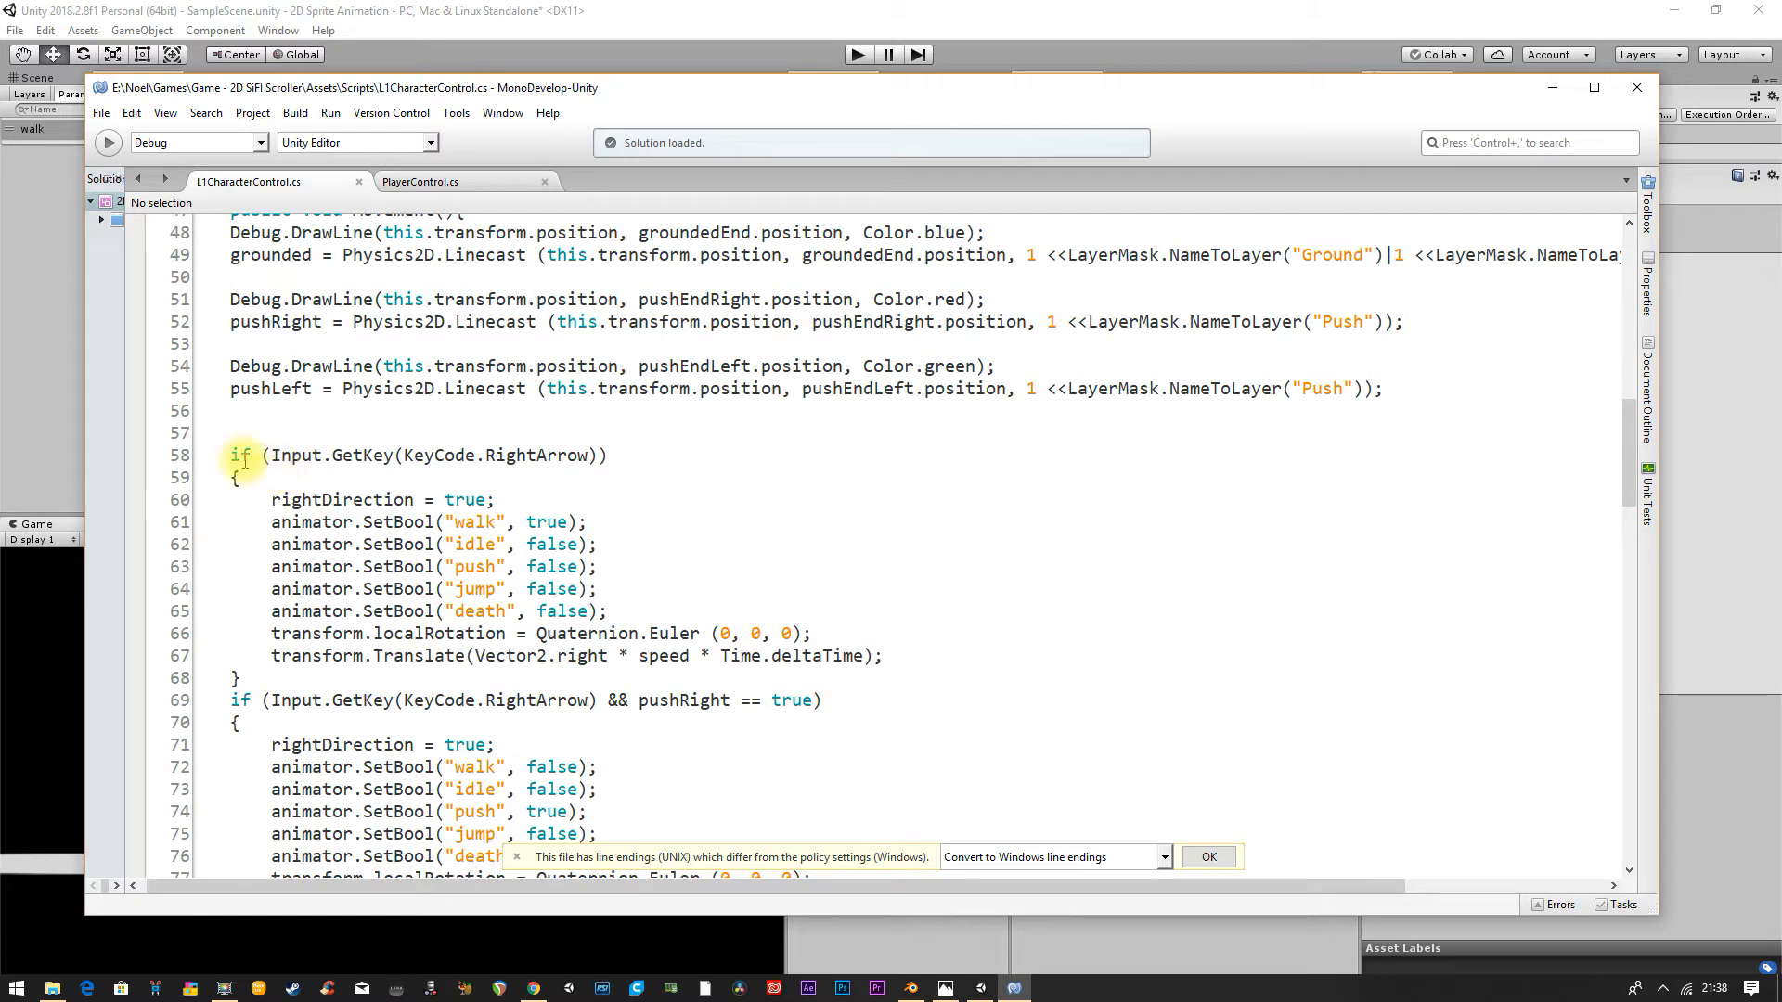
Step: Copy the line if (Input.GetKey(KeyCode.RightArrow)) from L1CharacterControl.cs into the Update method of PlayerControl.cs
{"action": "left_click_drag", "start_coordinate": [227, 453], "coordinate": [647, 449]}
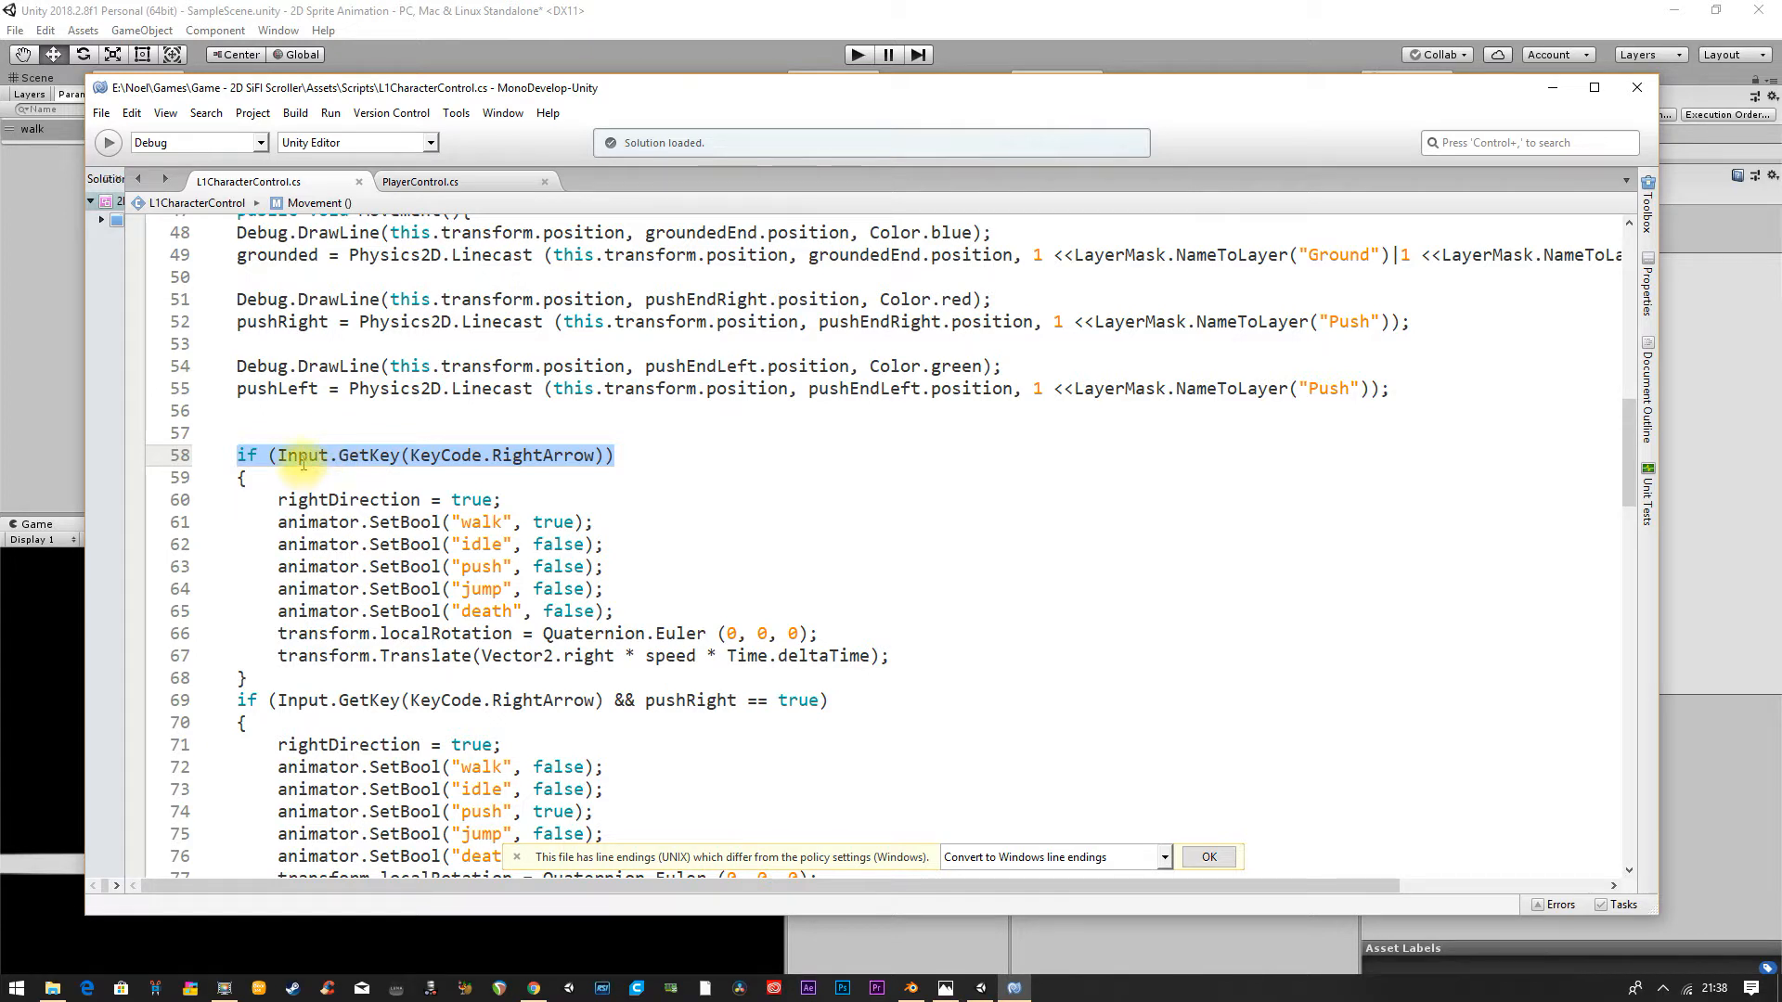
{"action": "key", "text": "ctrl+c"}
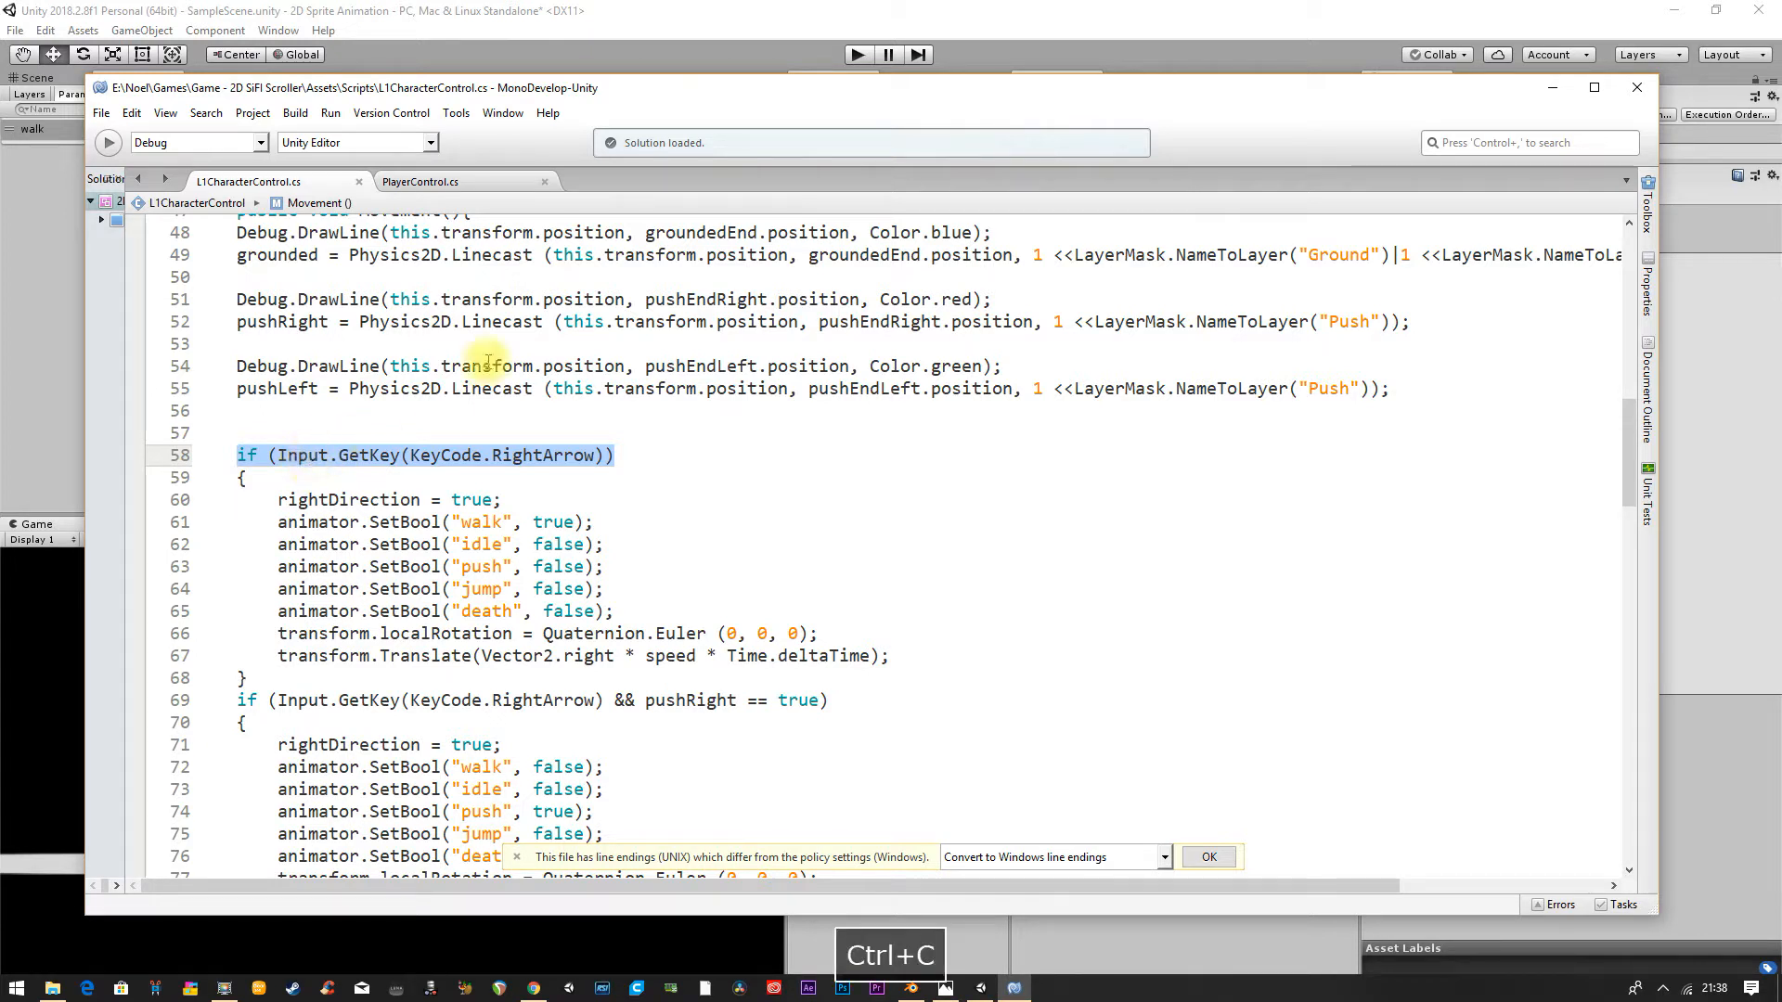
{"action": "left_click", "coordinate": [450, 185]}
{"action": "left_click", "coordinate": [295, 514]}
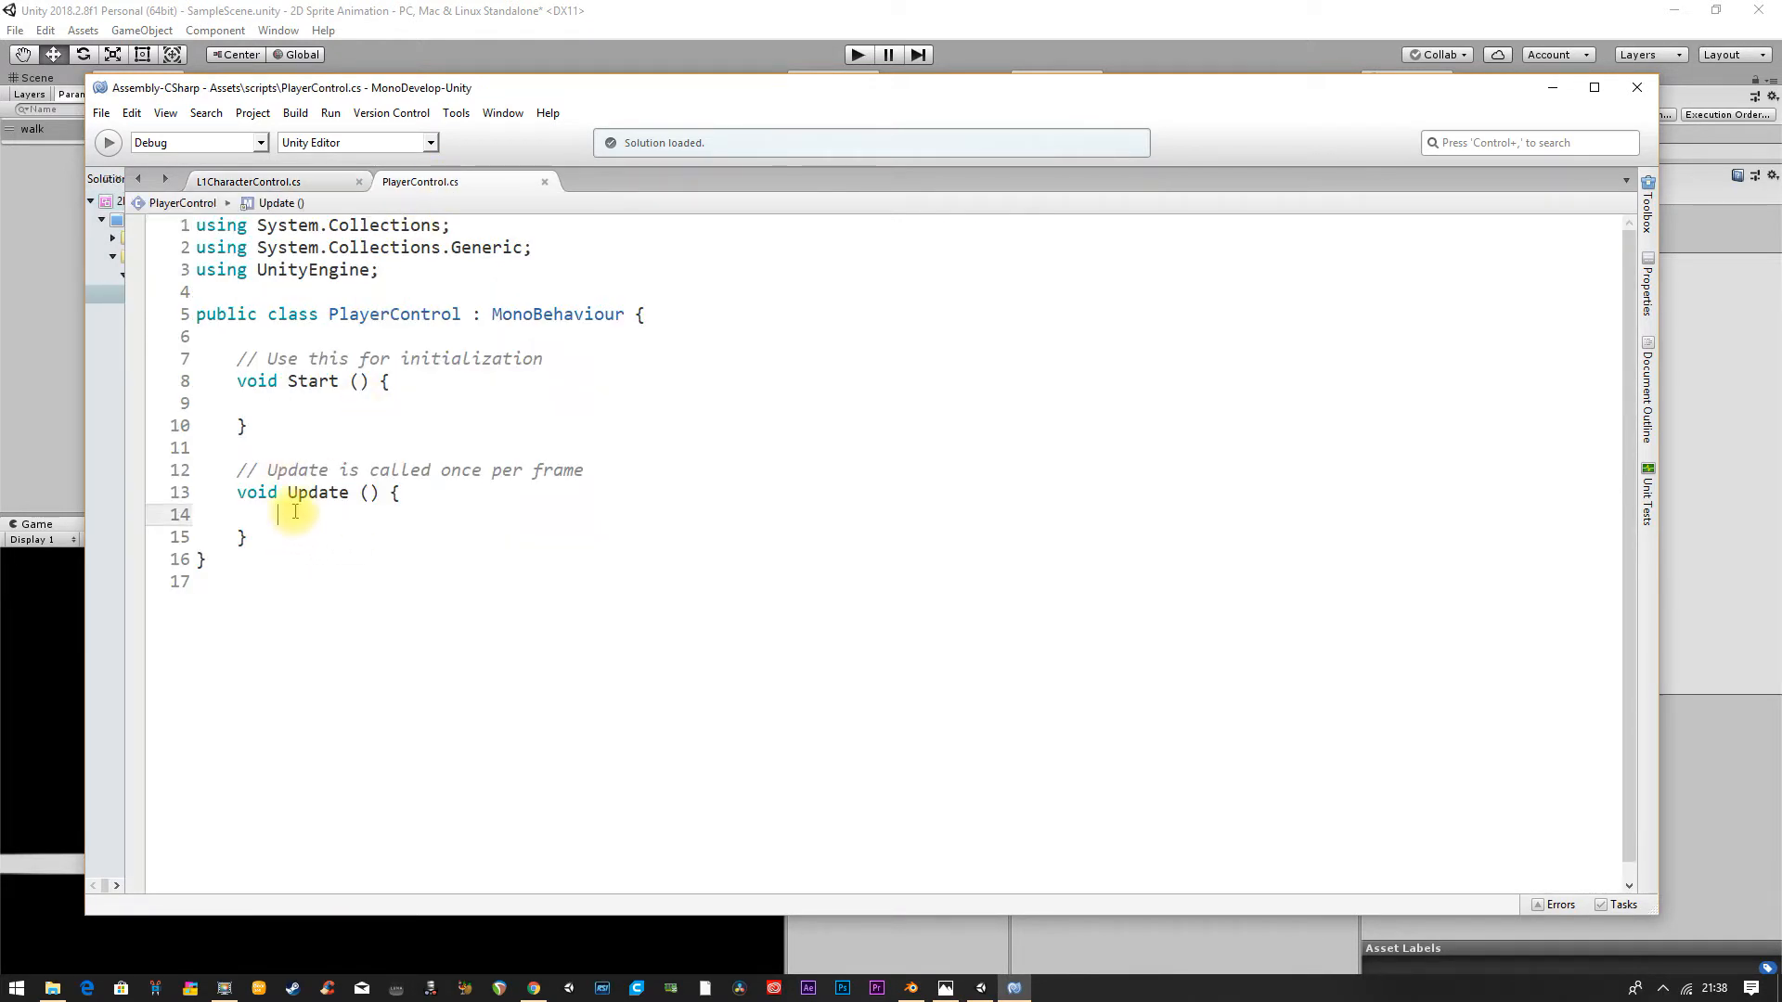
{"action": "key", "text": "ctrl+v"}
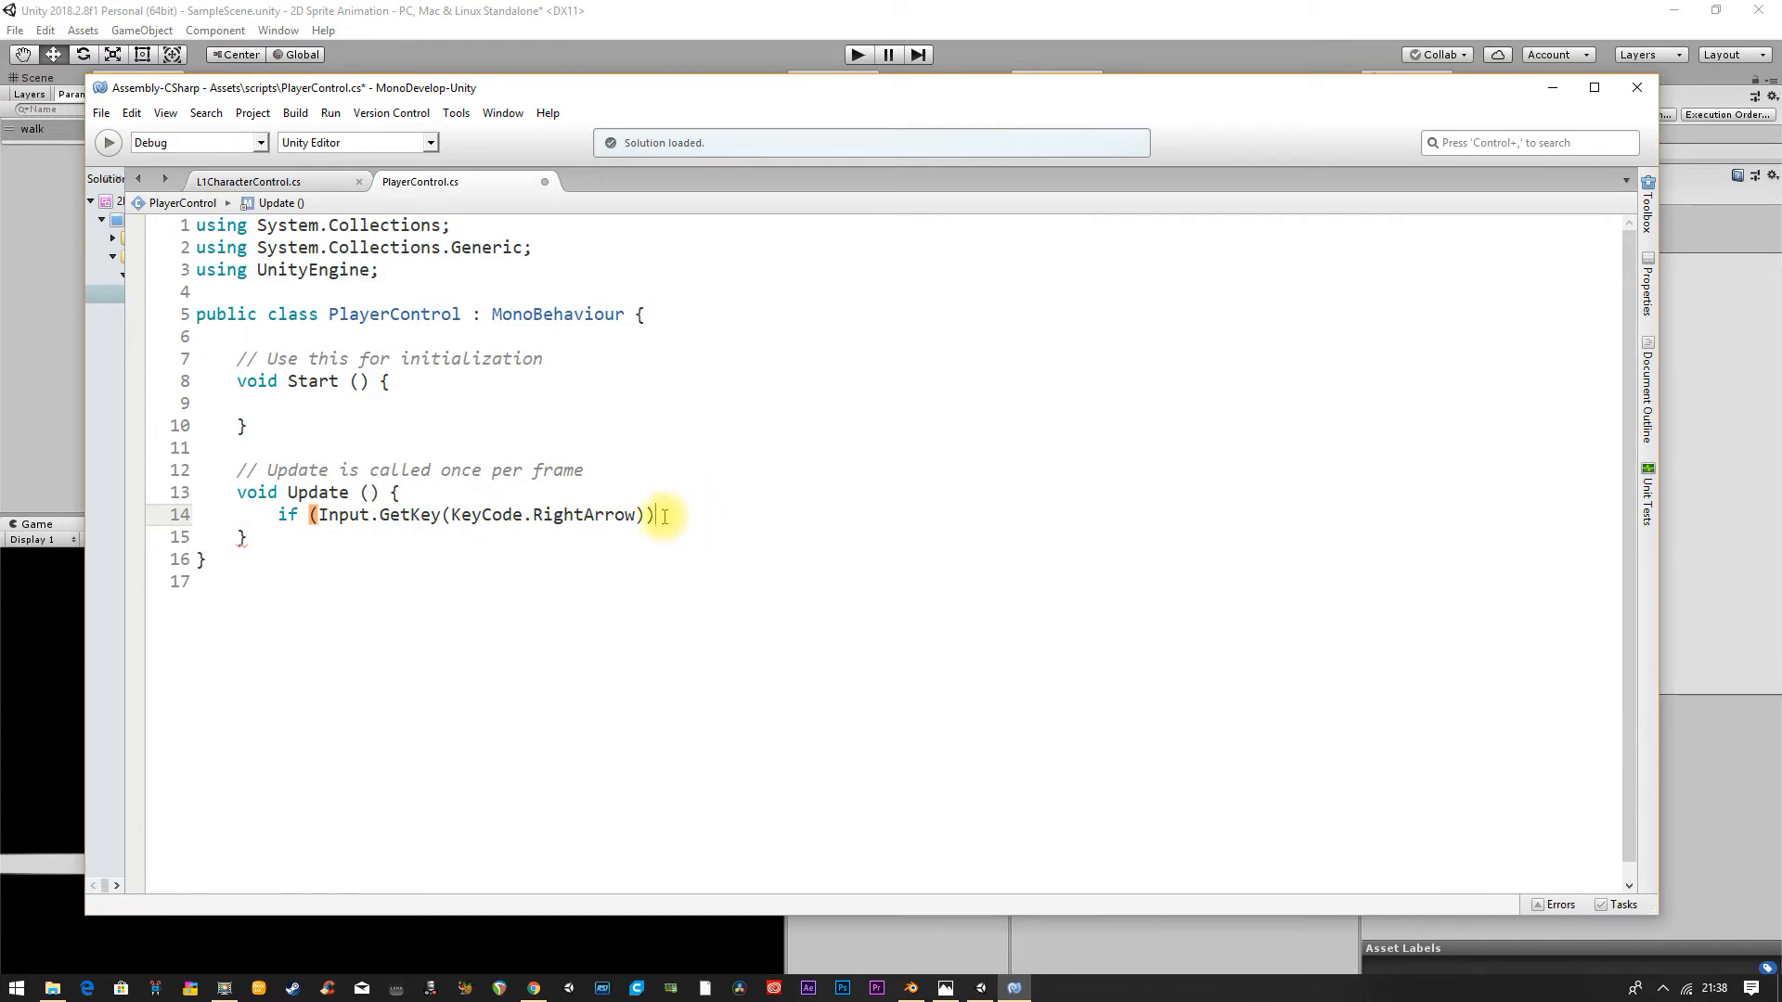
Step: Add an opening and a closing brace after the RightArrow condition, leaving the cursor on the line inside the block
{"action": "key", "text": "Return"}
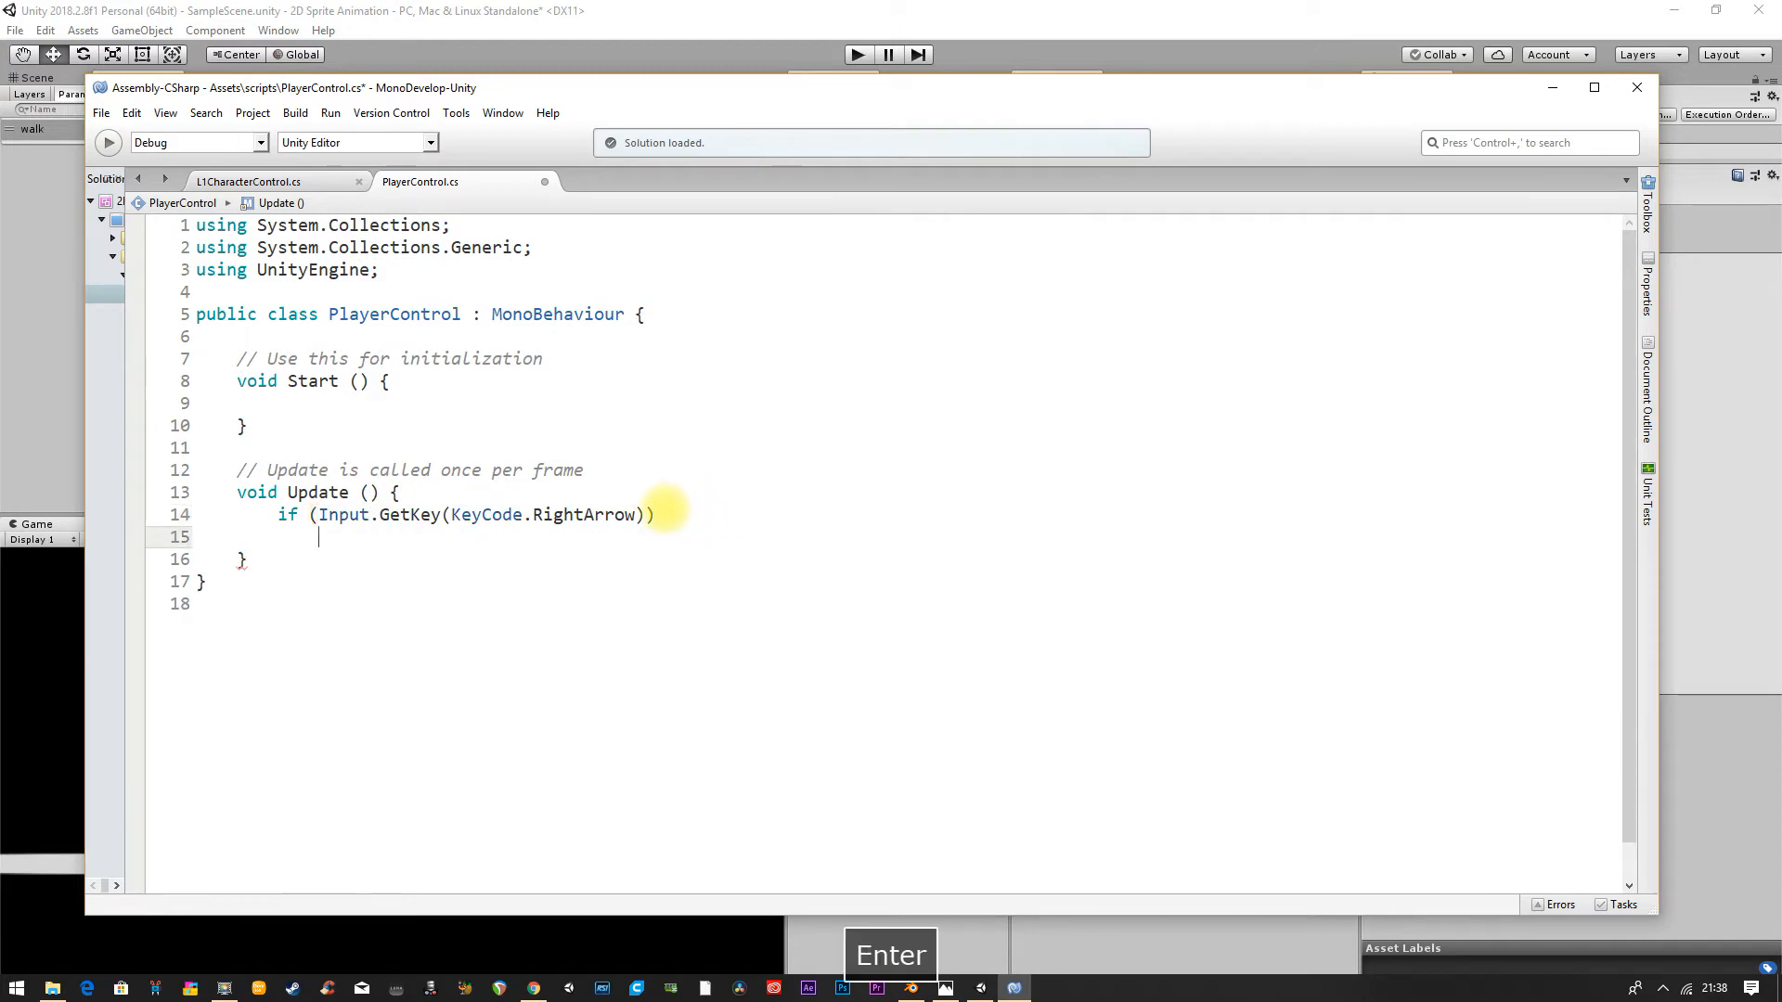
{"action": "type", "text": "{"}
{"action": "key", "text": "Return"}
{"action": "type", "text": "}"}
{"action": "key", "text": "Up"}
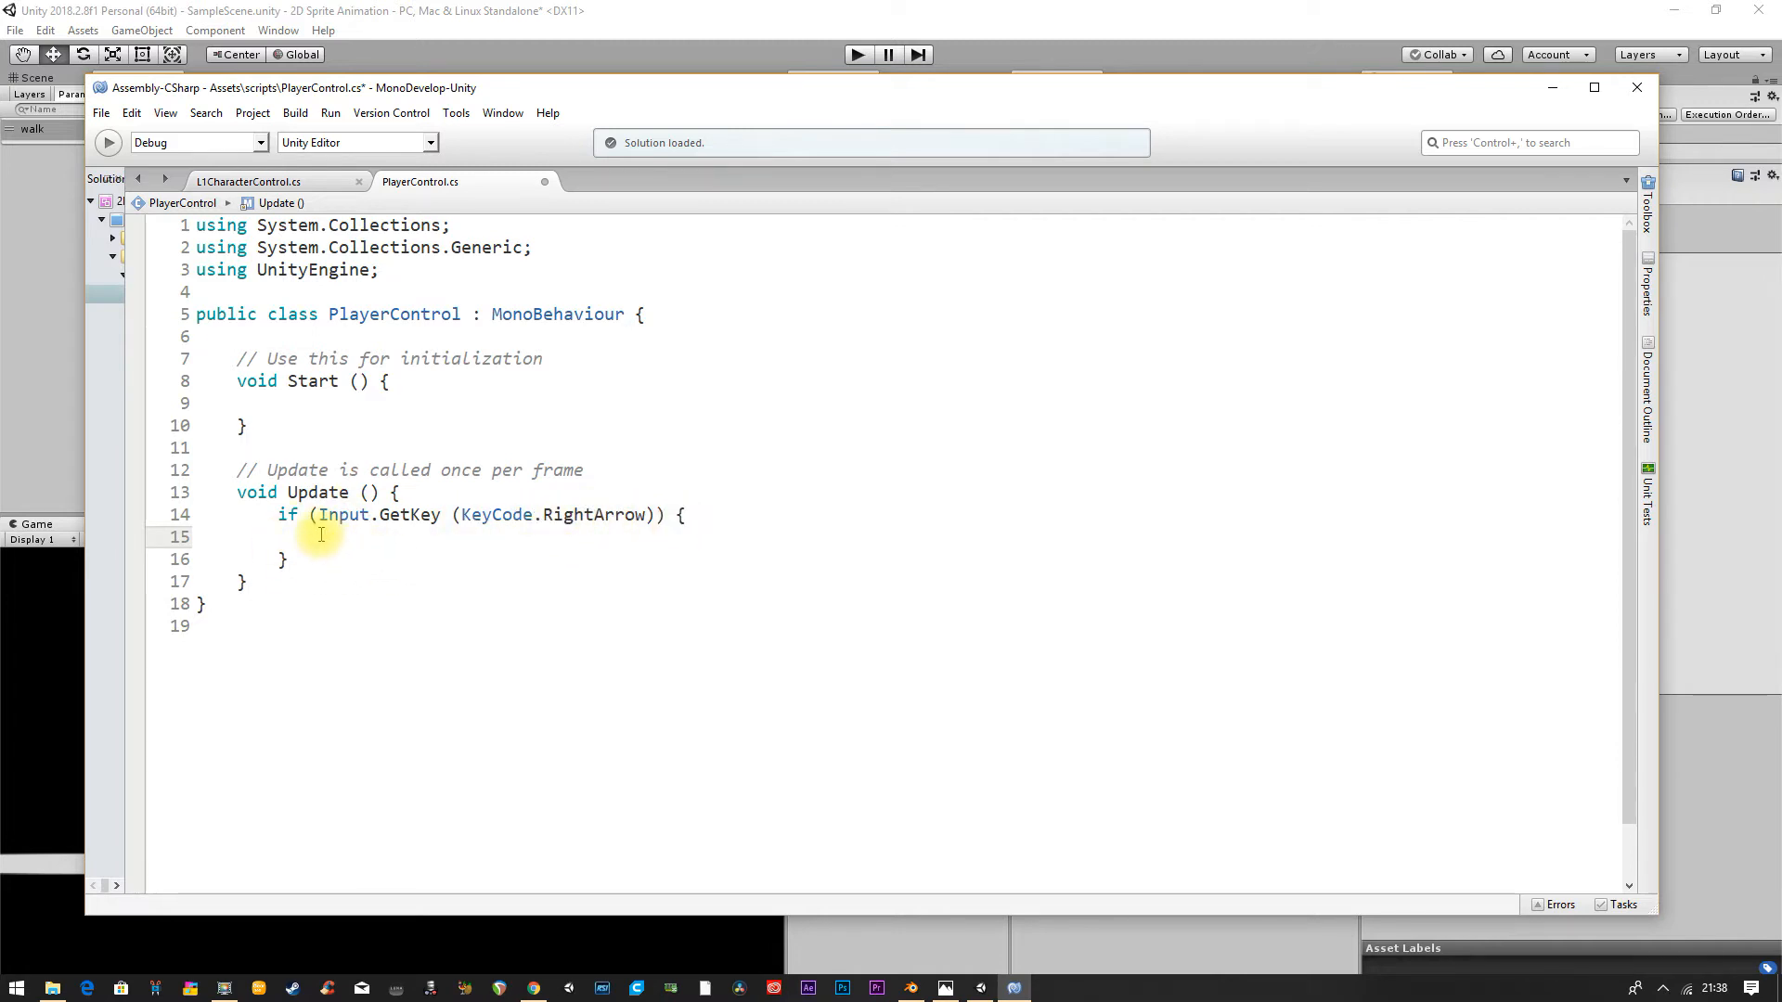
Step: Copy transform.Translate(Vector2.right * speed * Time.deltaTime); from L1CharacterControl.cs into the RightArrow block of PlayerControl.cs
{"action": "left_click", "coordinate": [283, 183]}
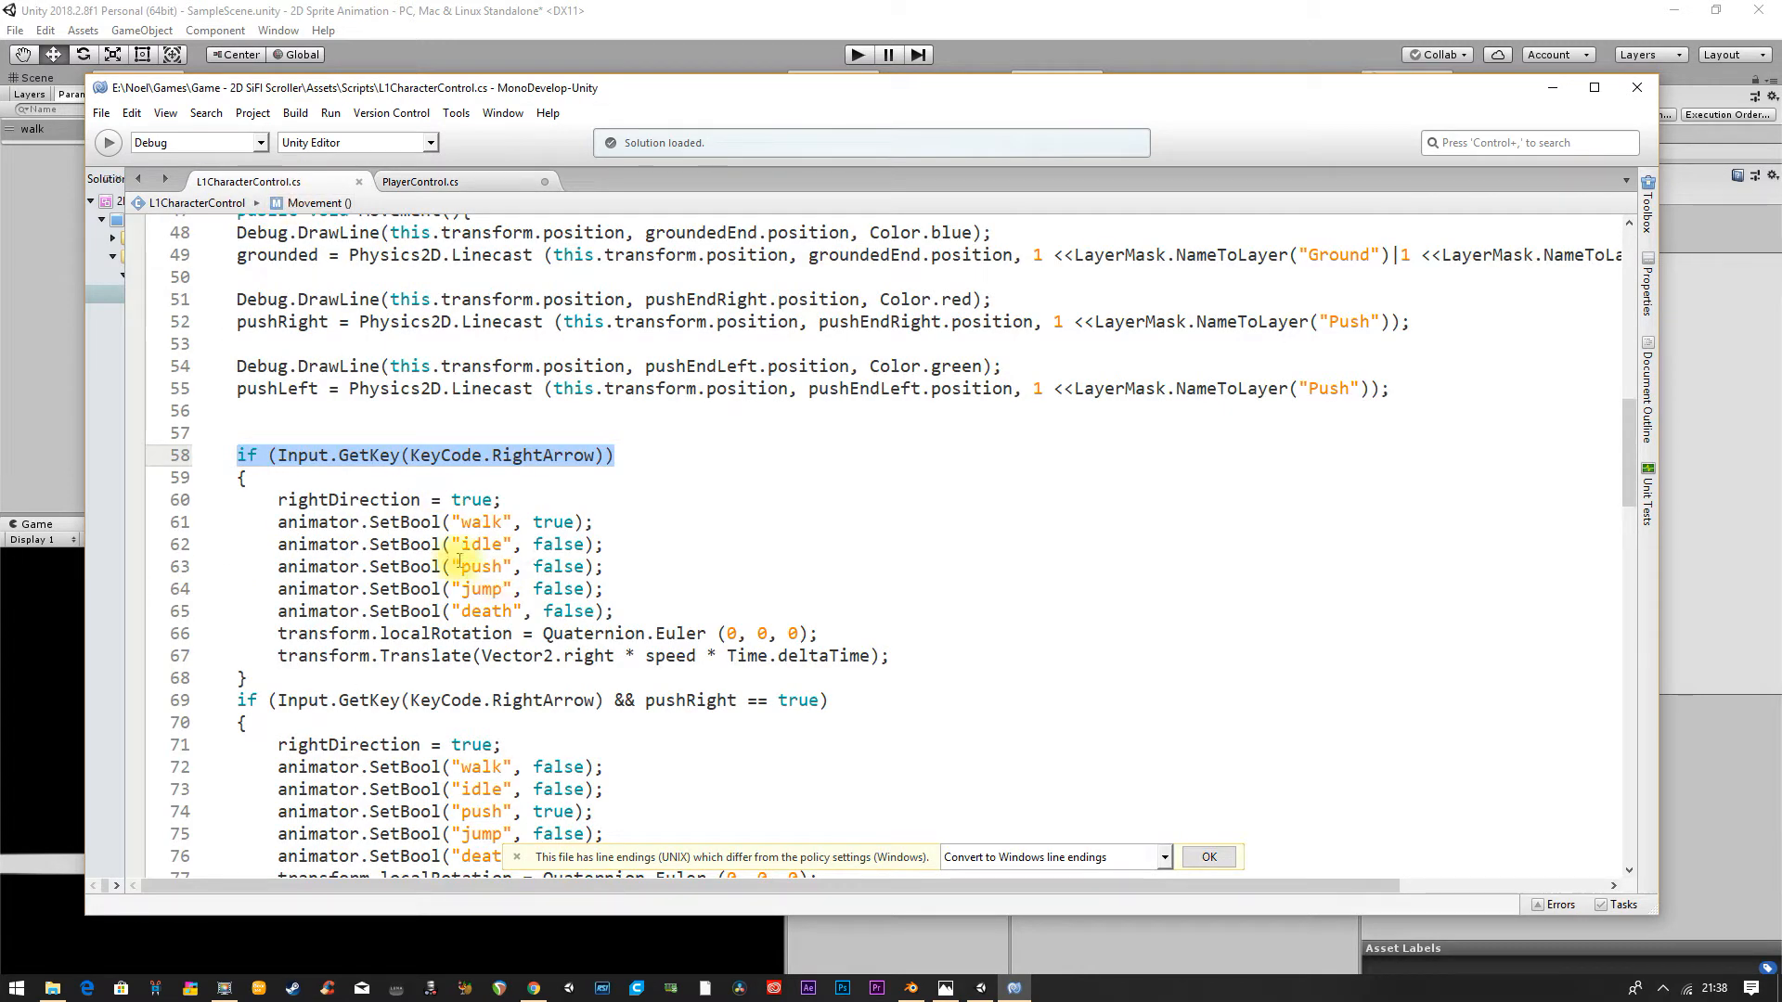
{"action": "left_click_drag", "start_coordinate": [279, 656], "coordinate": [914, 656]}
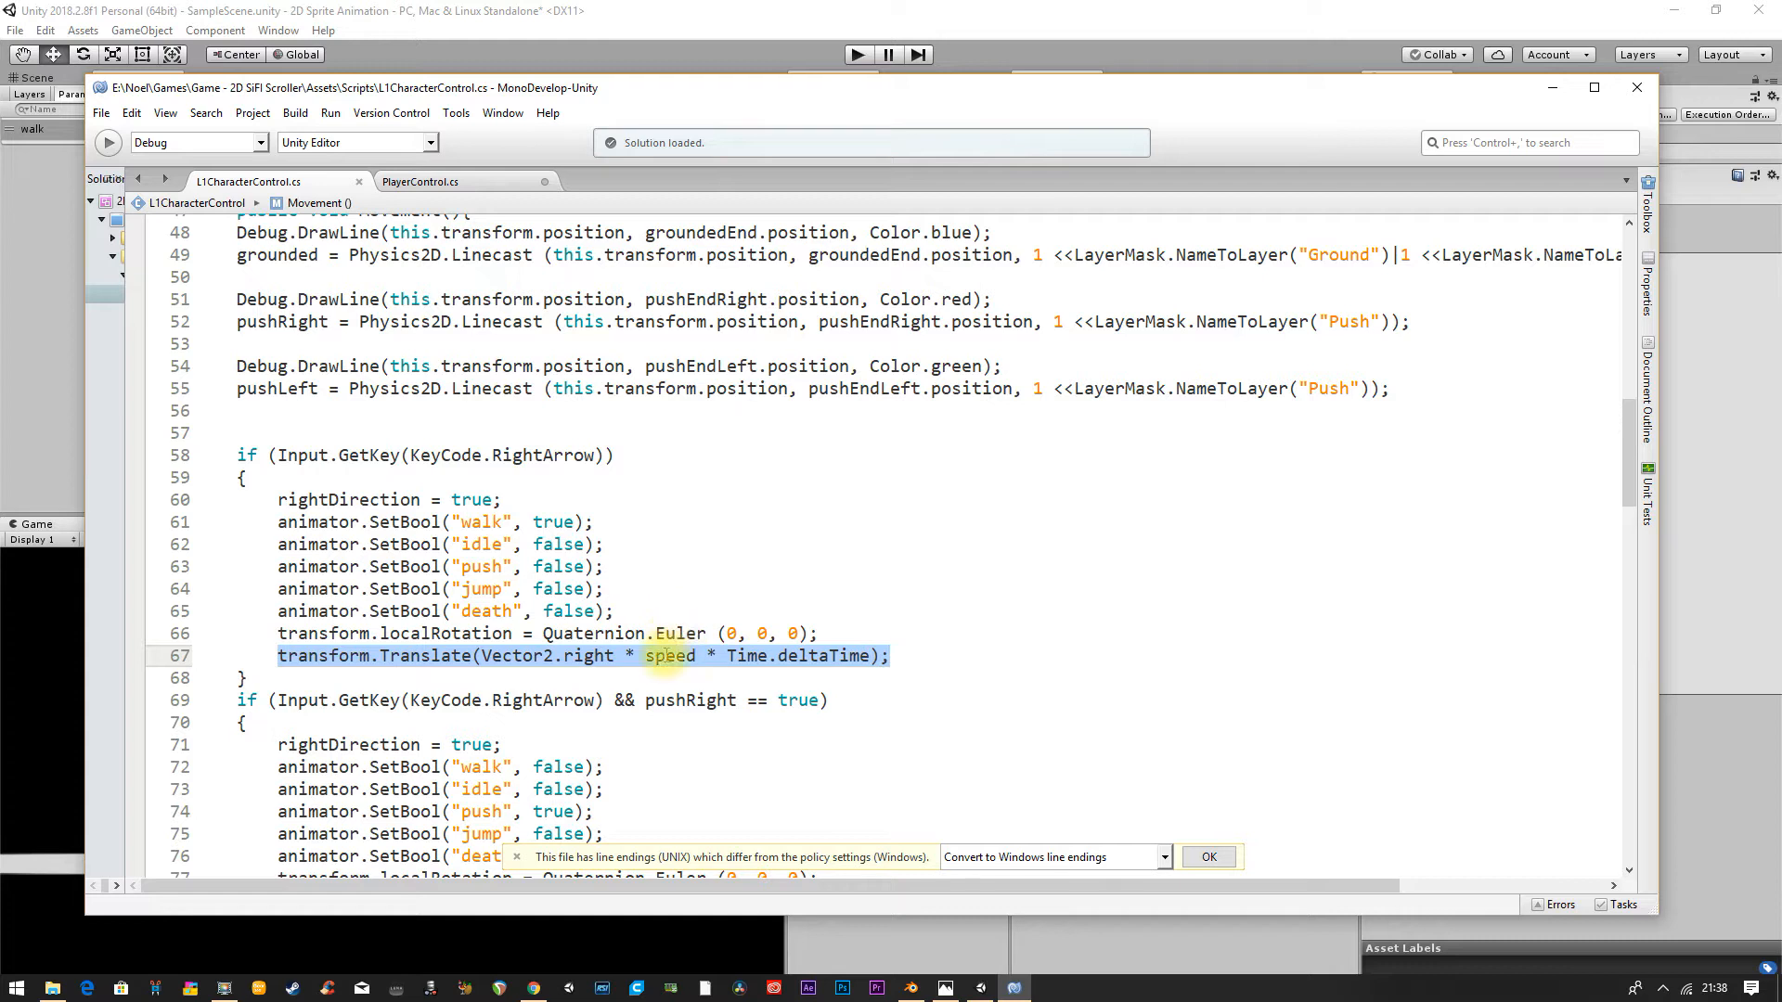
{"action": "mouse_move", "coordinate": [665, 652]}
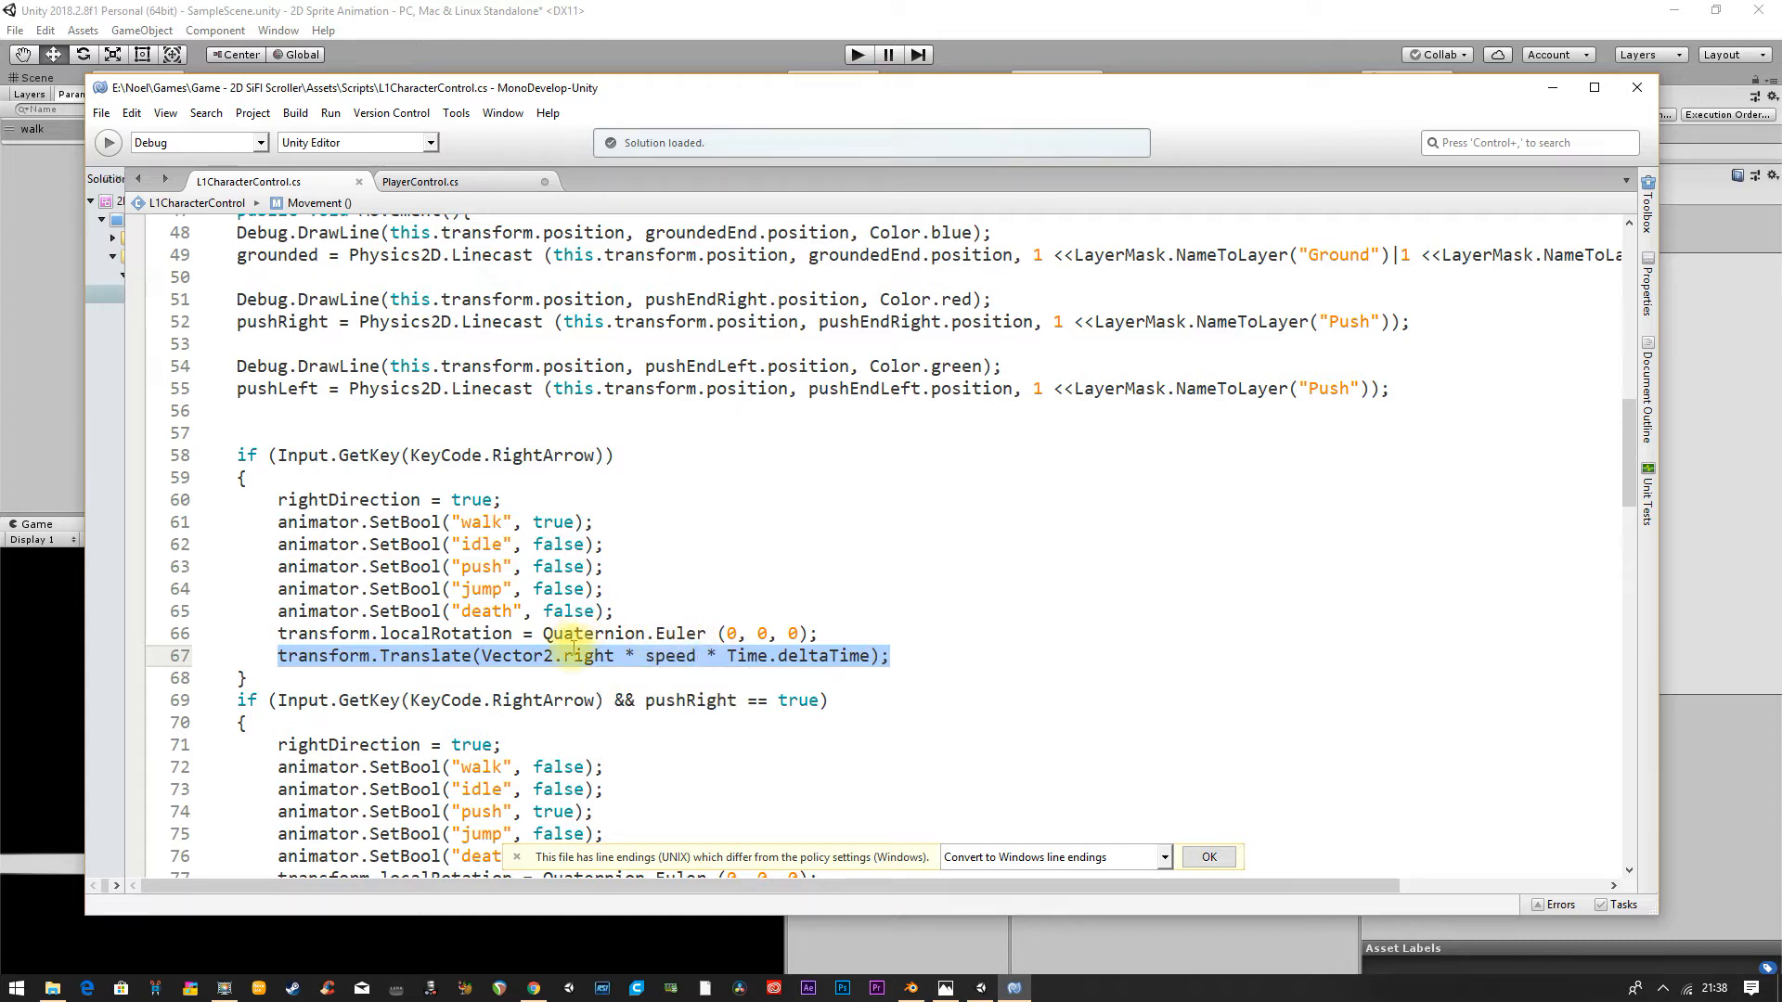
{"action": "key", "text": "ctrl+c"}
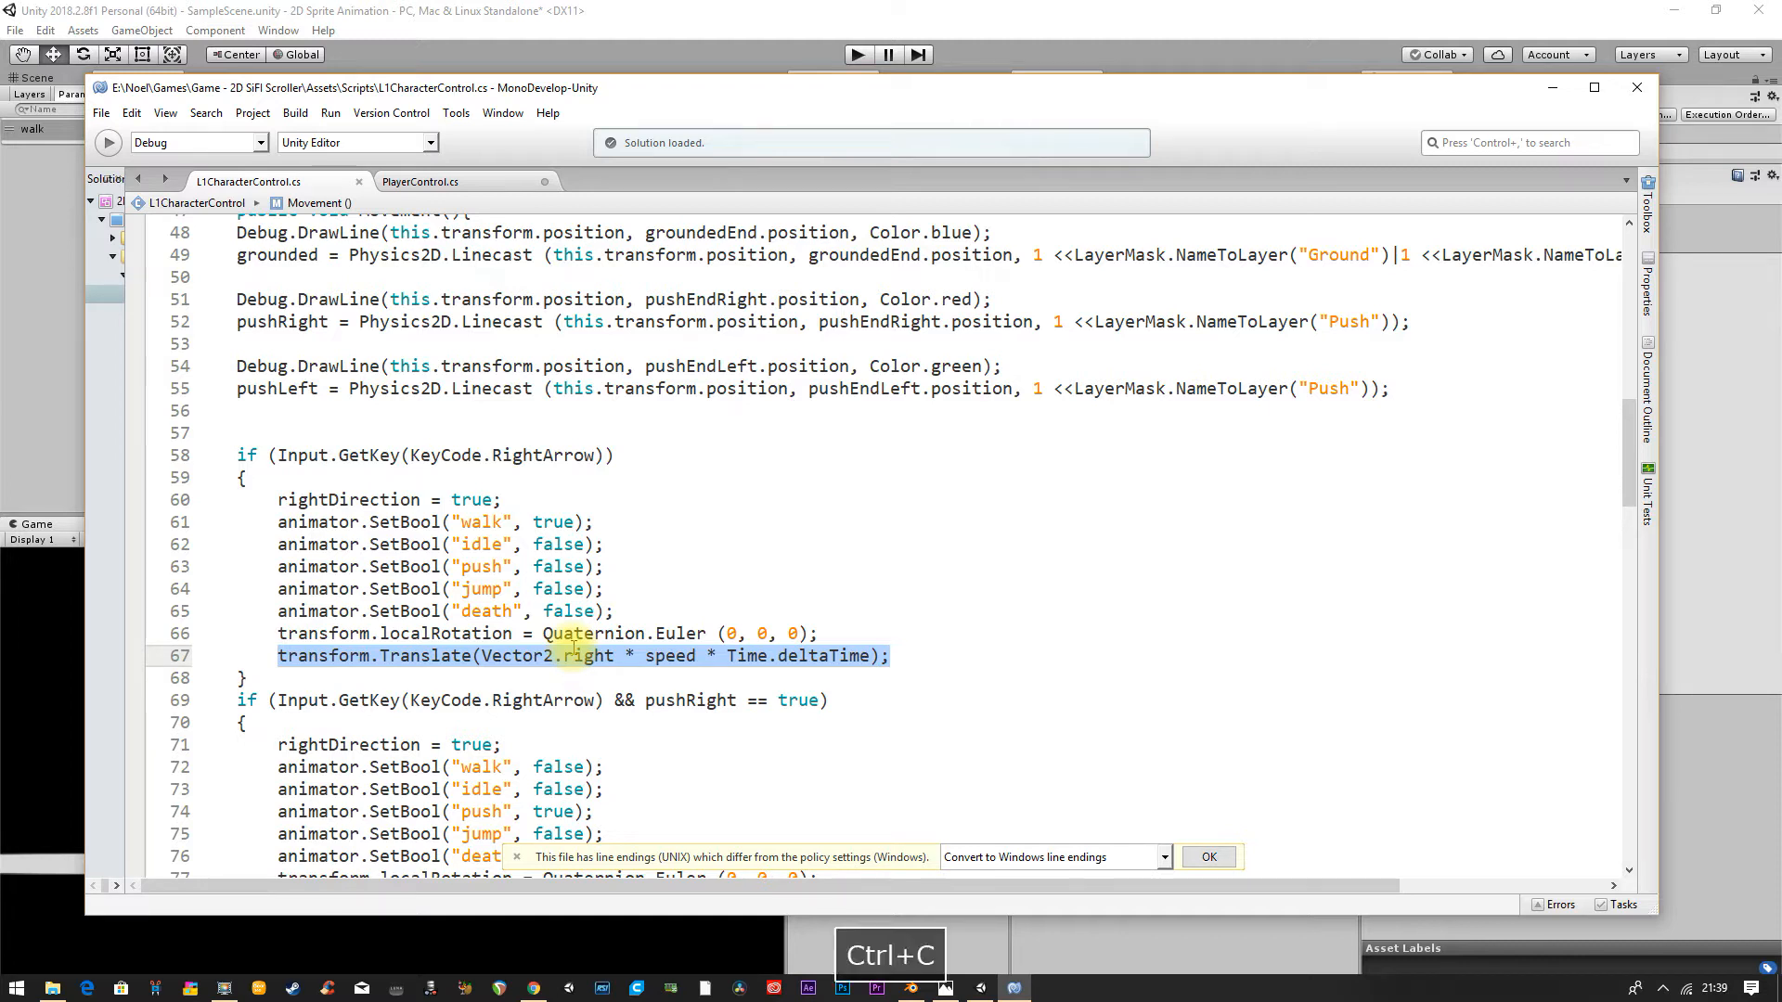
{"action": "left_click", "coordinate": [422, 182]}
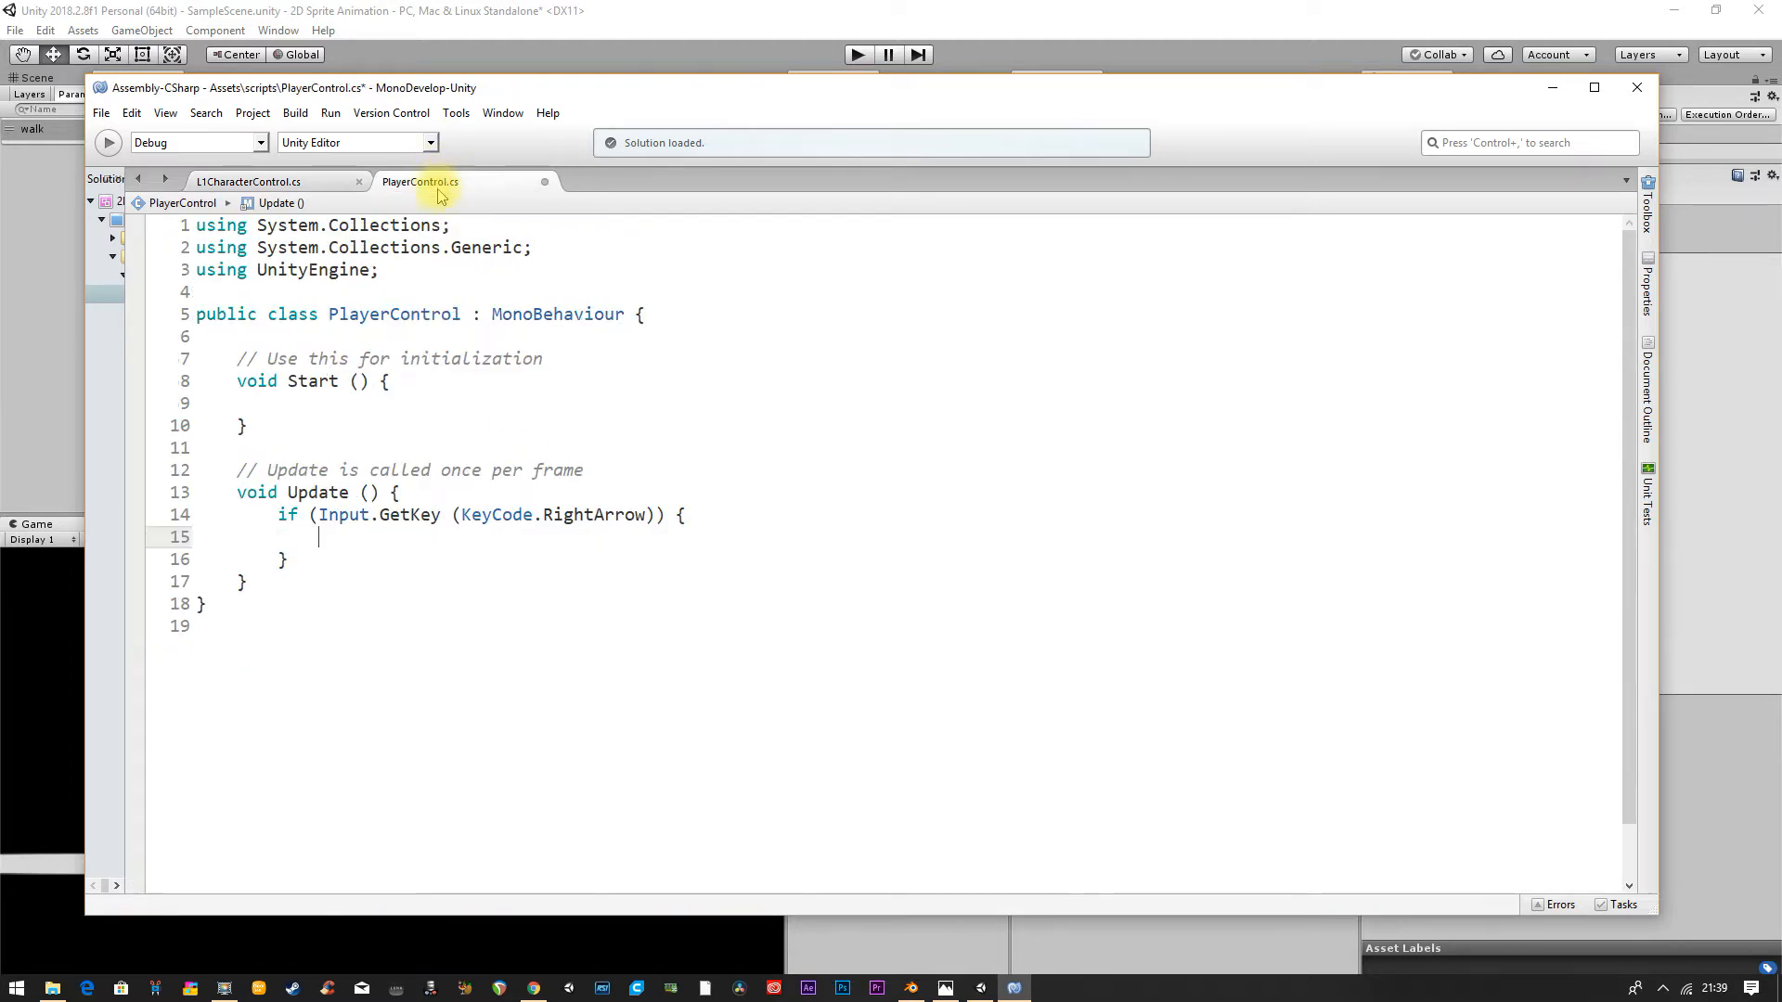
{"action": "key", "text": "ctrl+v"}
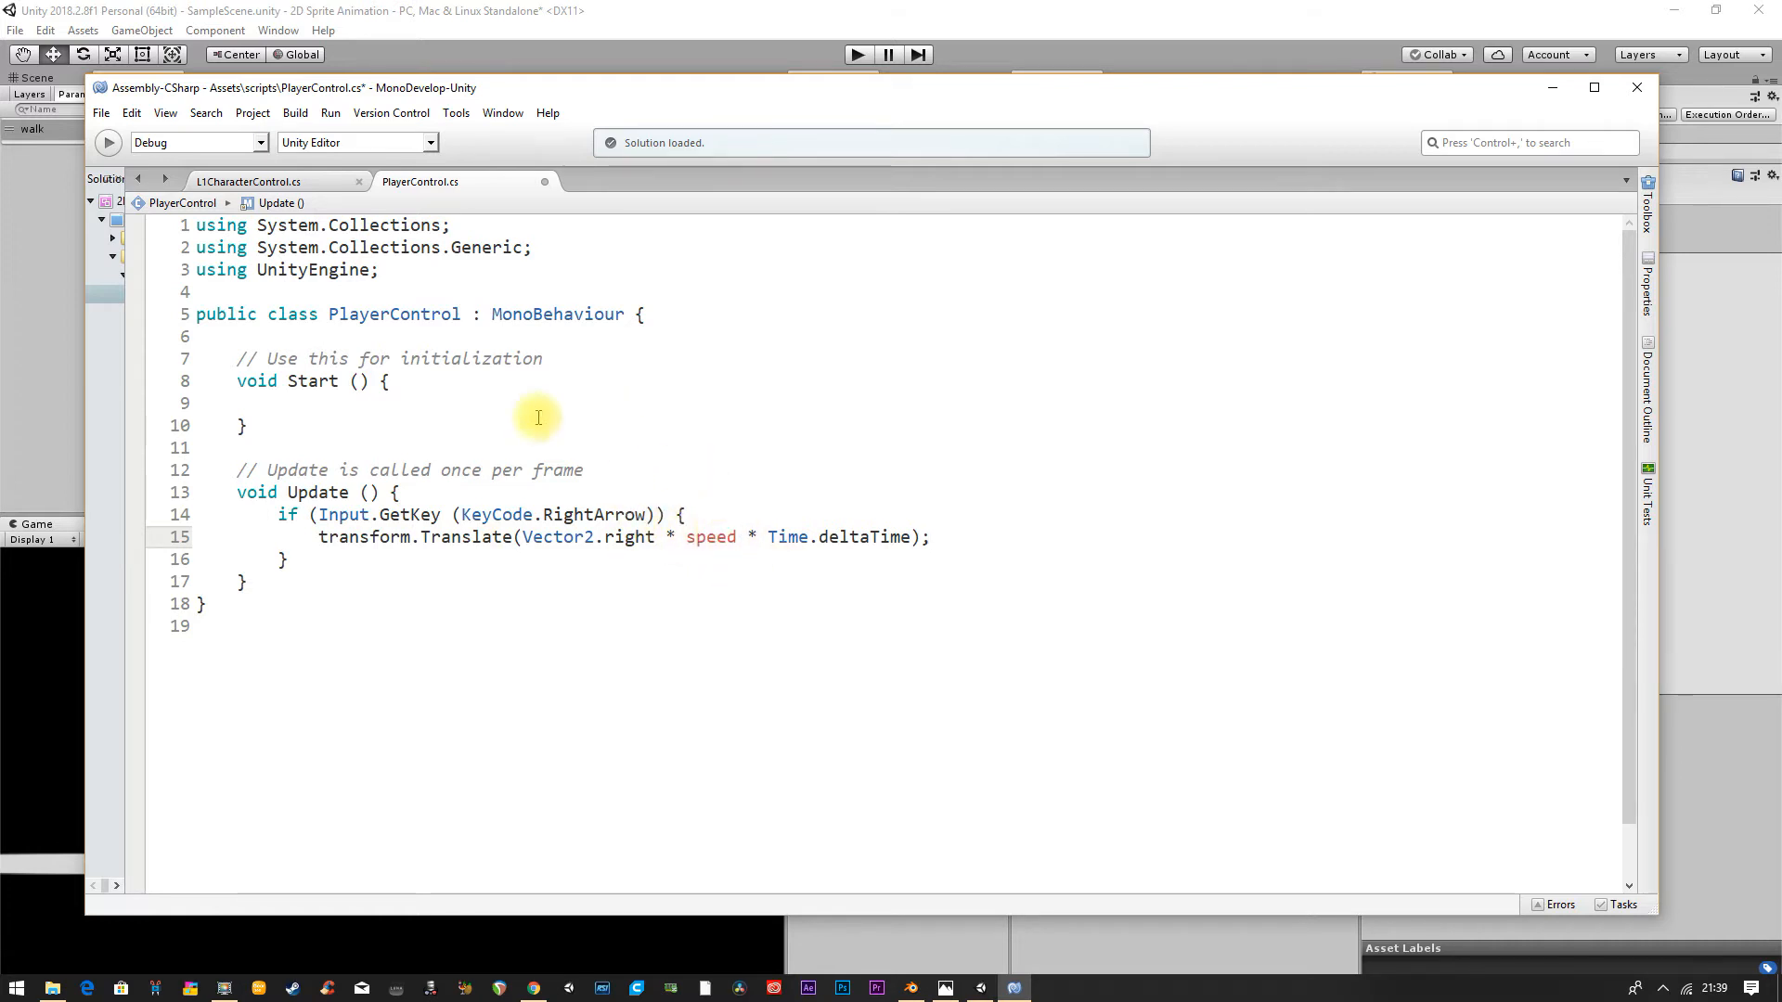
Step: Copy the declaration public float speed = 2.0f; from L1CharacterControl.cs to the start of the PlayerControl class, followed by a blank line
{"action": "left_click", "coordinate": [283, 182]}
{"action": "scroll", "coordinate": [481, 525], "scroll_direction": "up", "scroll_amount": 10}
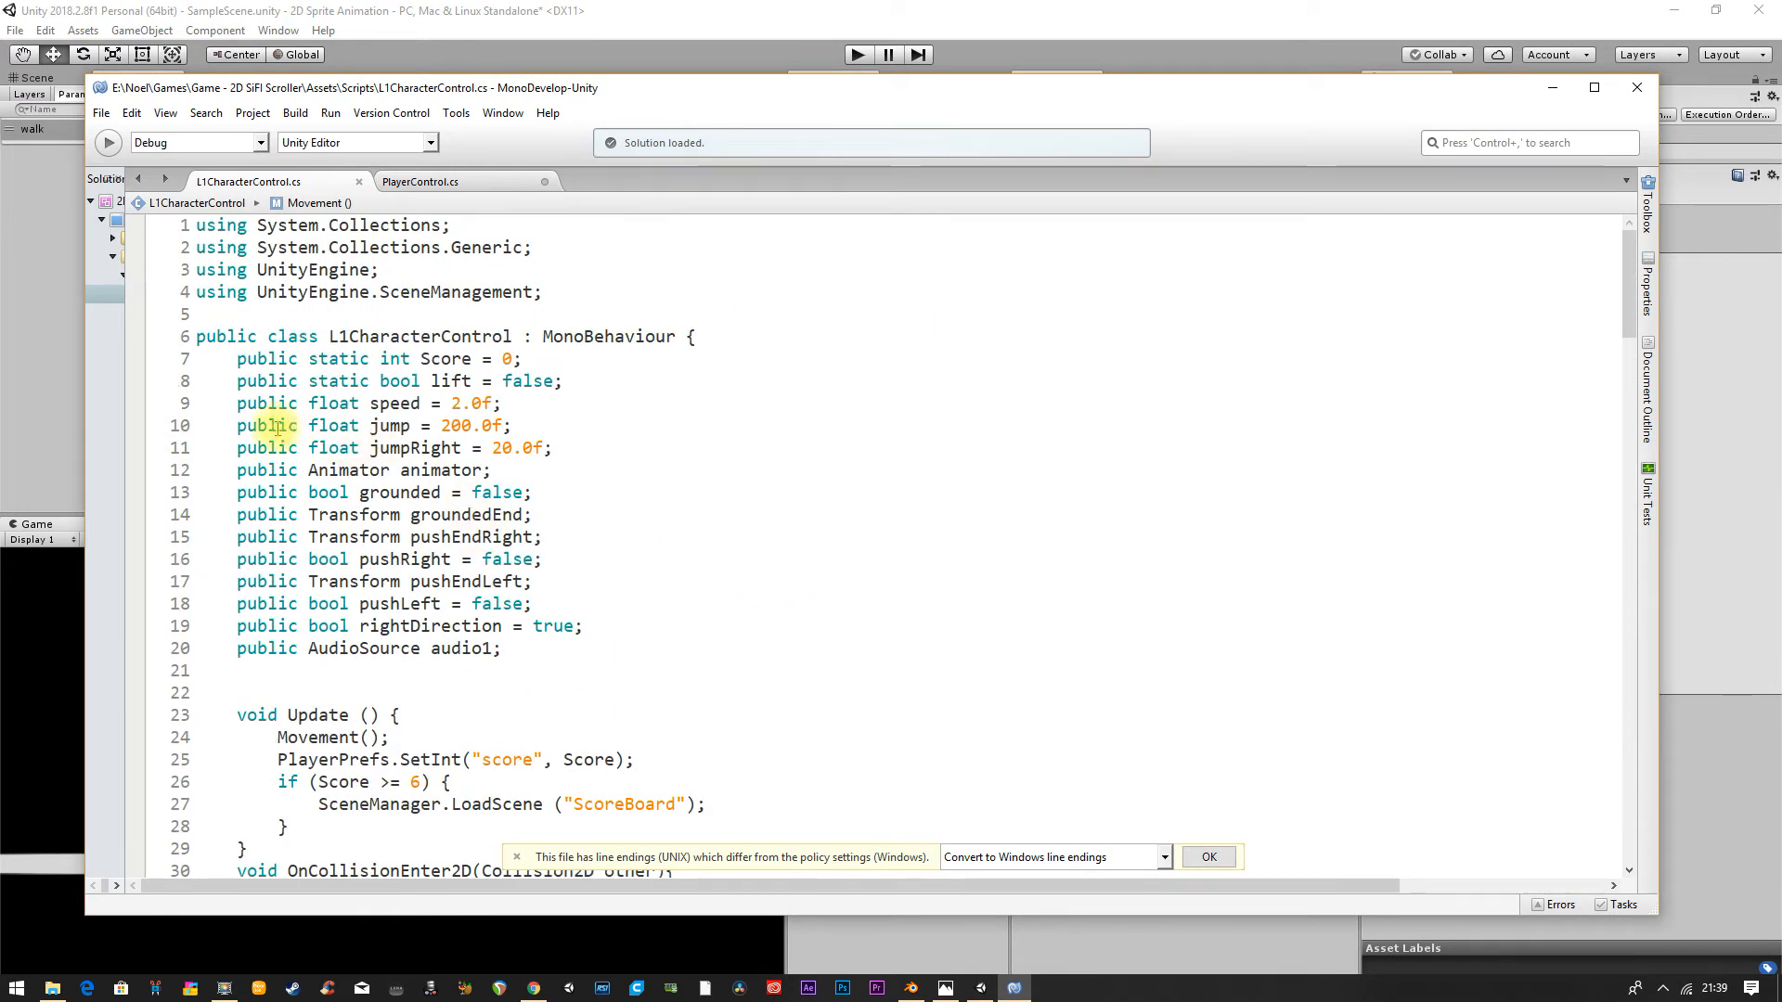
{"action": "left_click", "coordinate": [234, 404]}
{"action": "left_click_drag", "start_coordinate": [234, 404], "coordinate": [518, 405]}
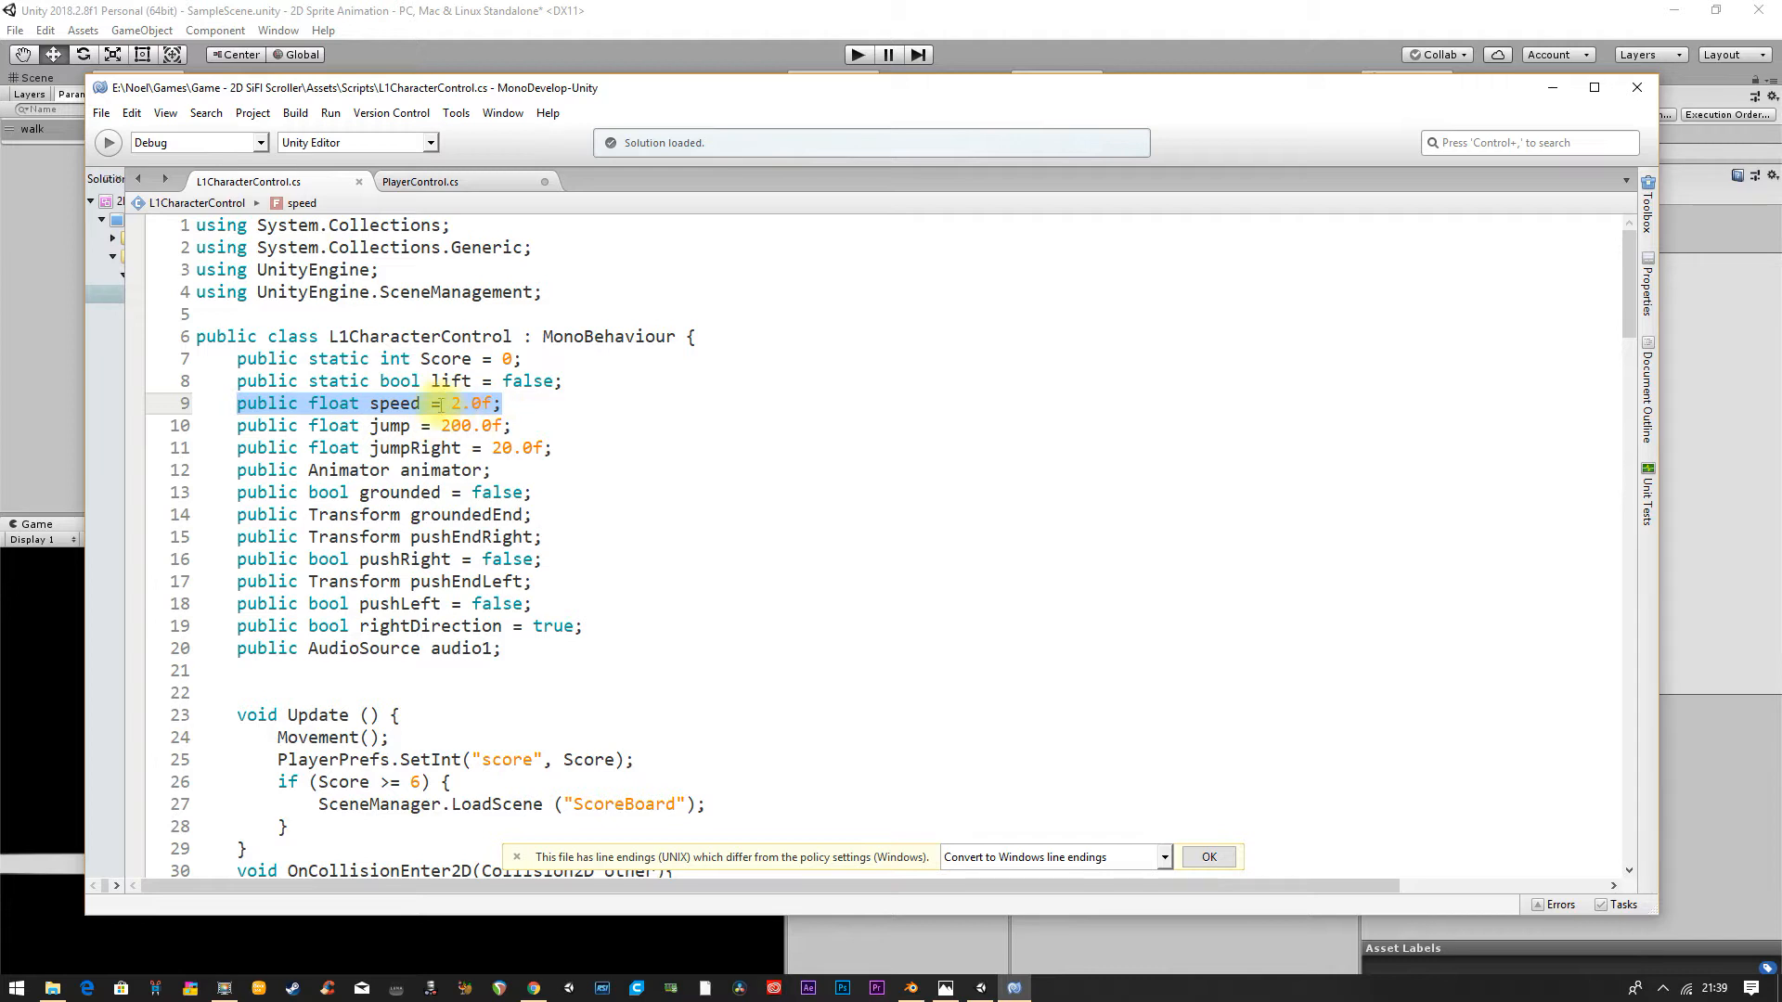
{"action": "key", "text": "ctrl+c"}
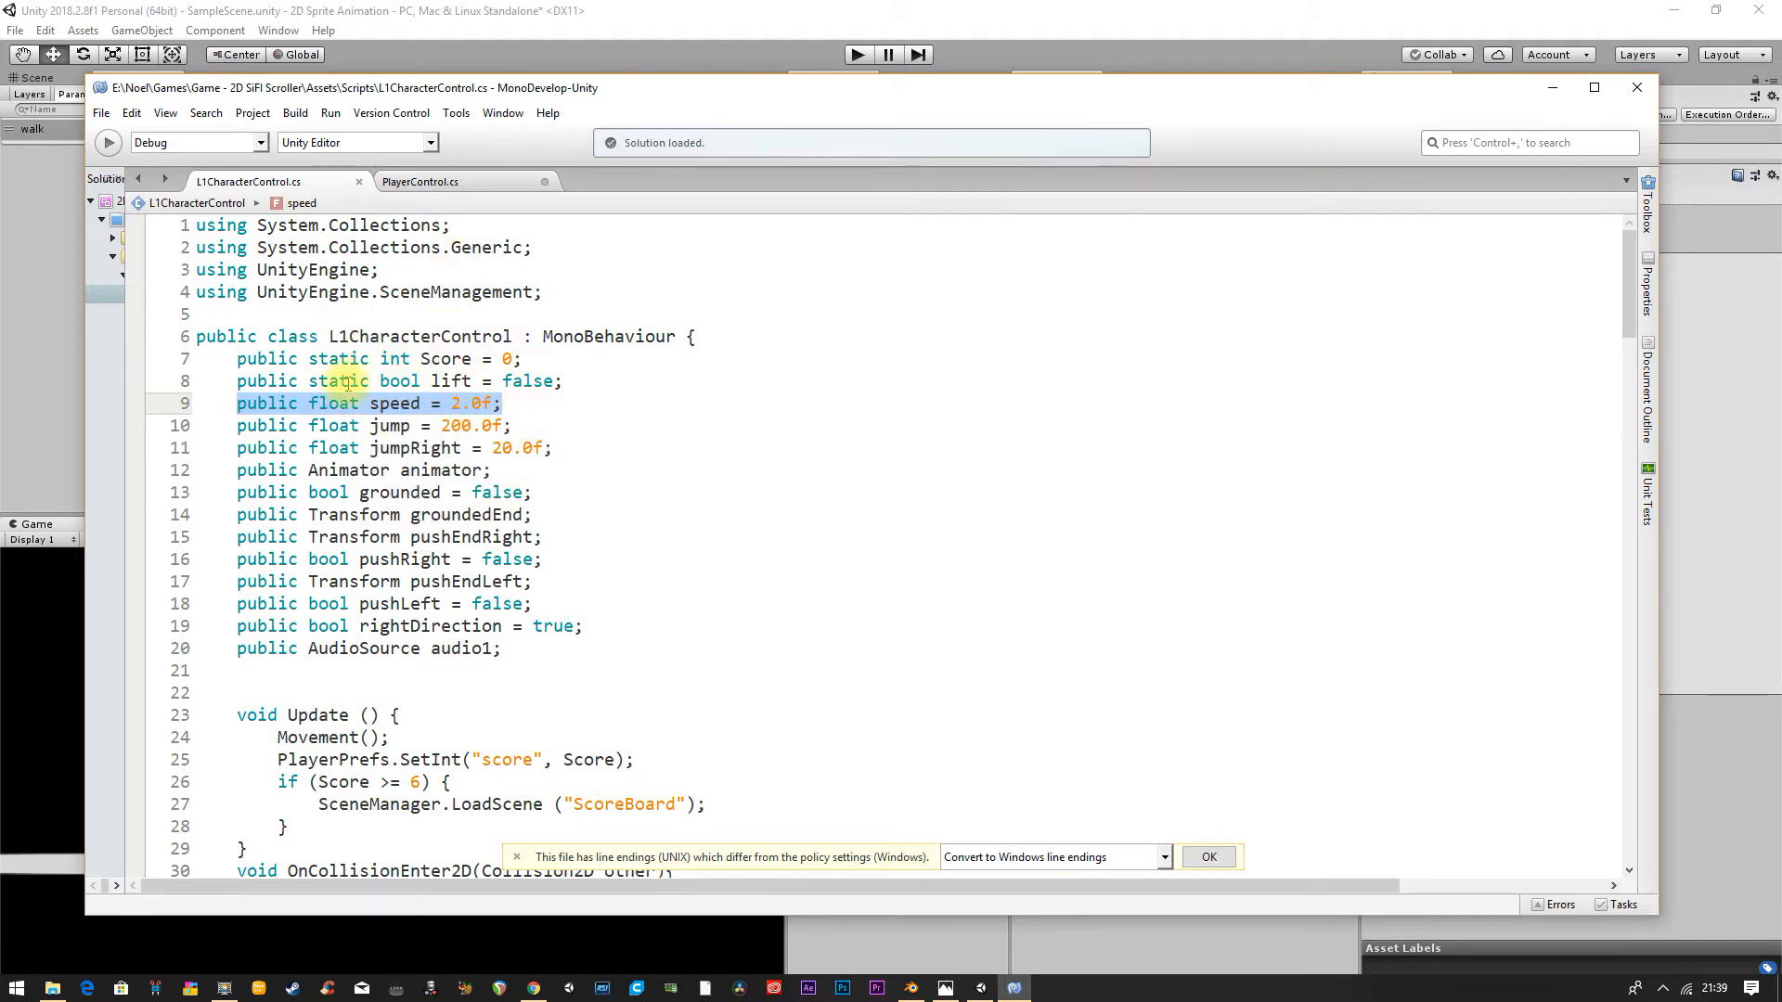
{"action": "left_click", "coordinate": [413, 181]}
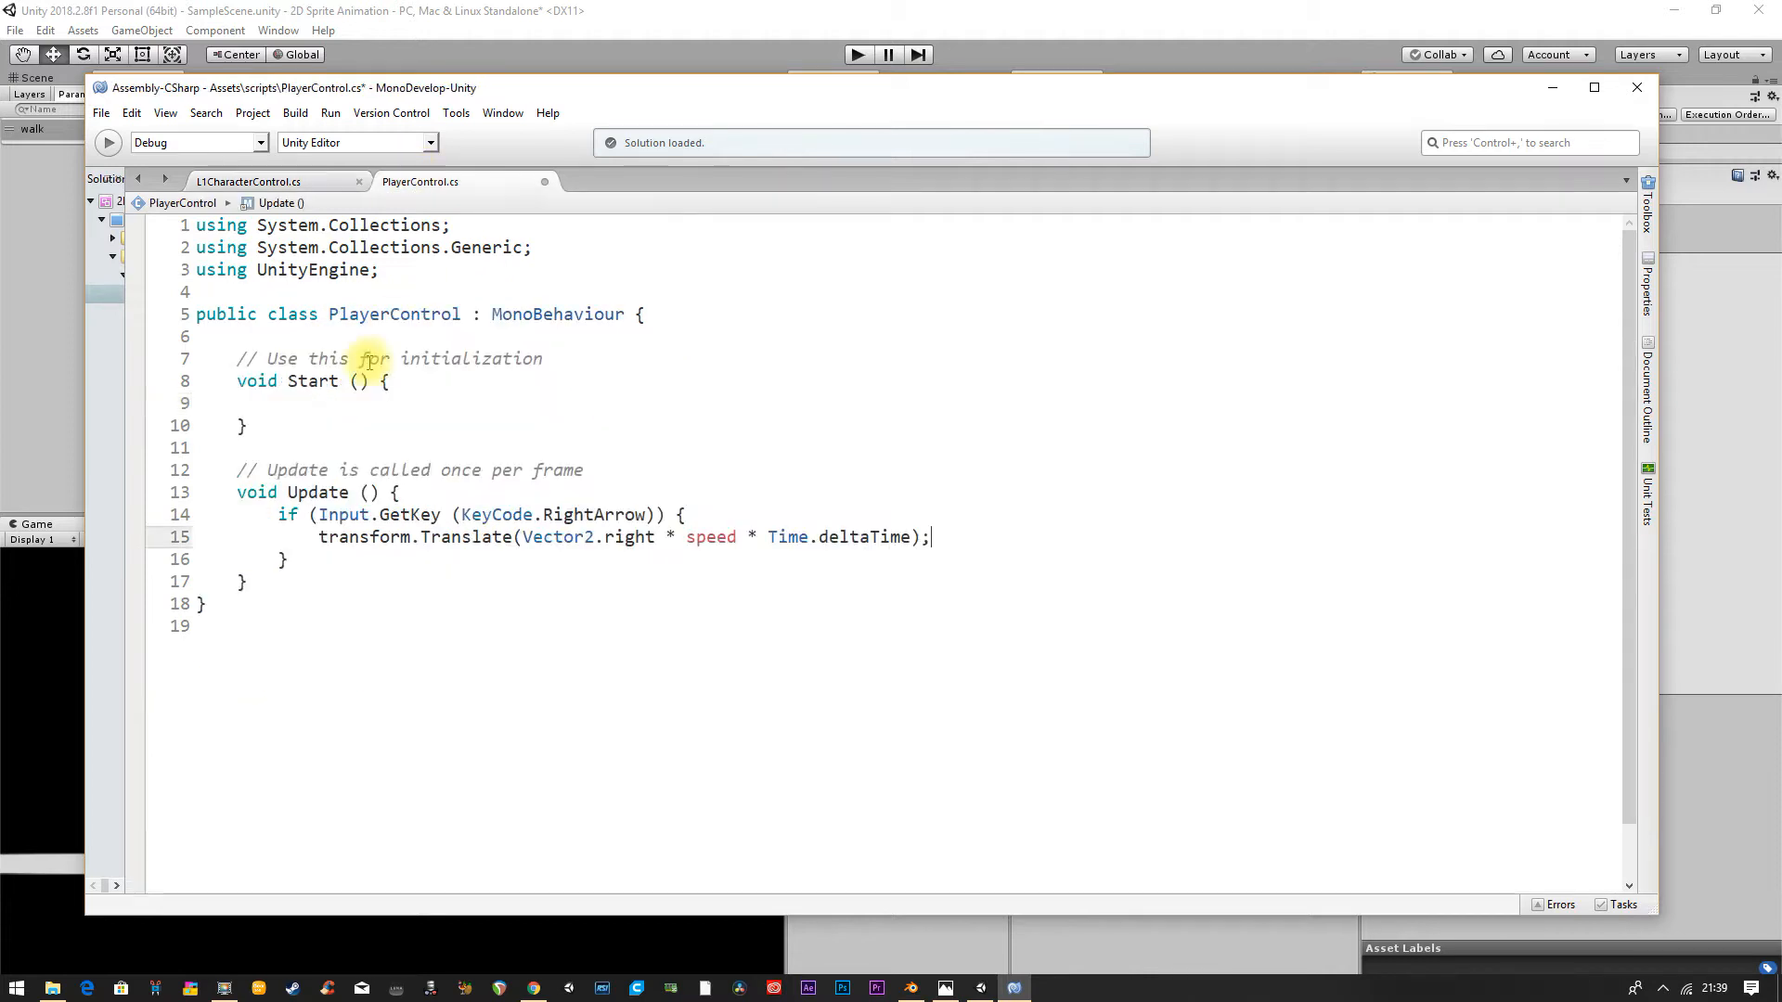
{"action": "left_click", "coordinate": [304, 336]}
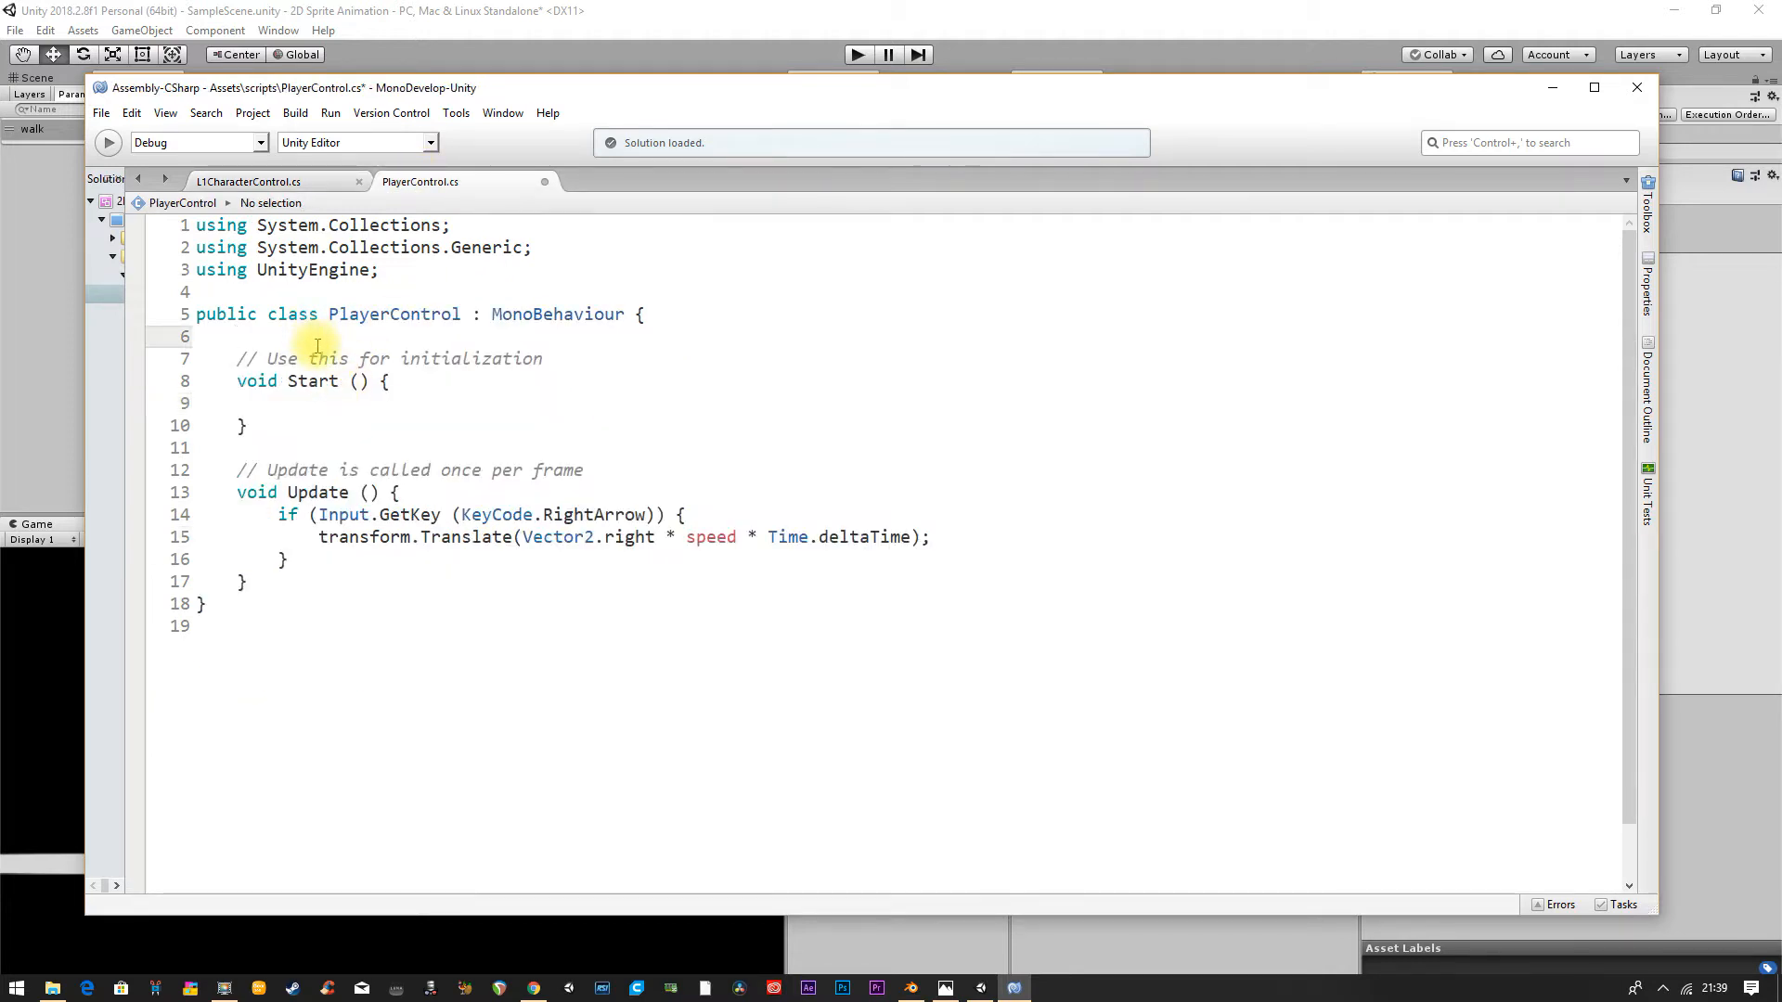
{"action": "key", "text": "ctrl+v"}
{"action": "key", "text": "Return"}
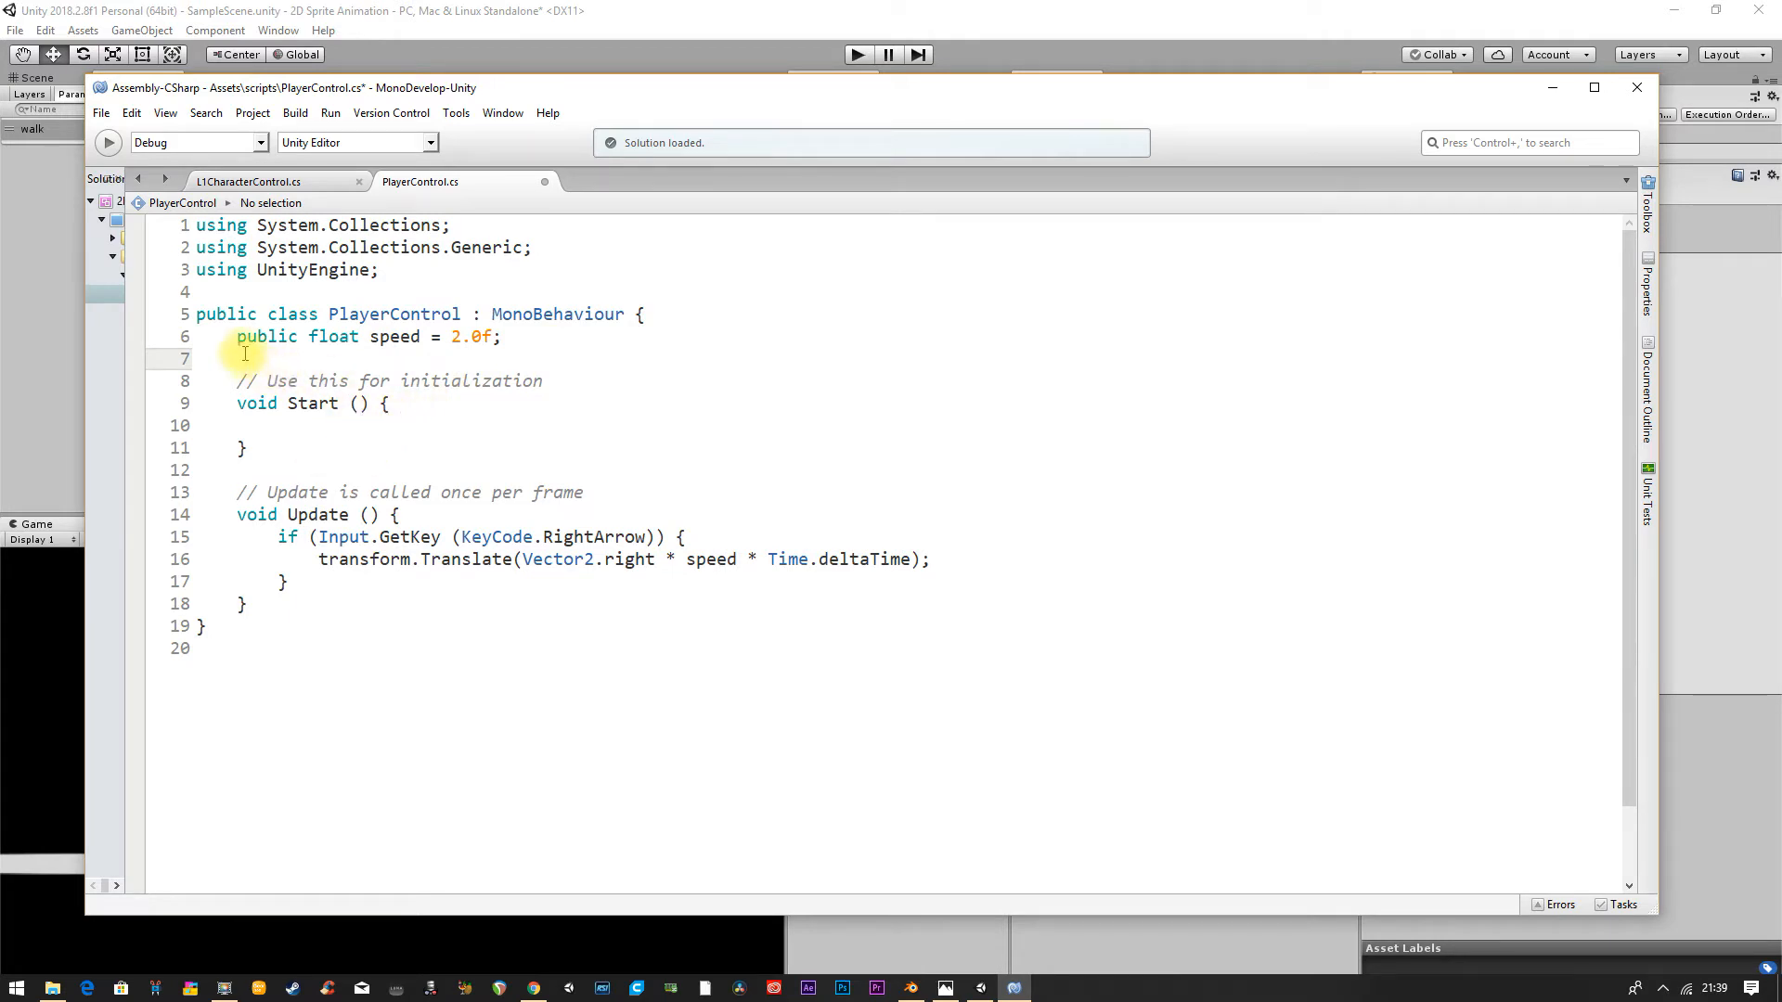
Step: Review the speed and Time.deltaTime factors in the Translate line and the RightArrow key condition above it
{"action": "left_click", "coordinate": [706, 563]}
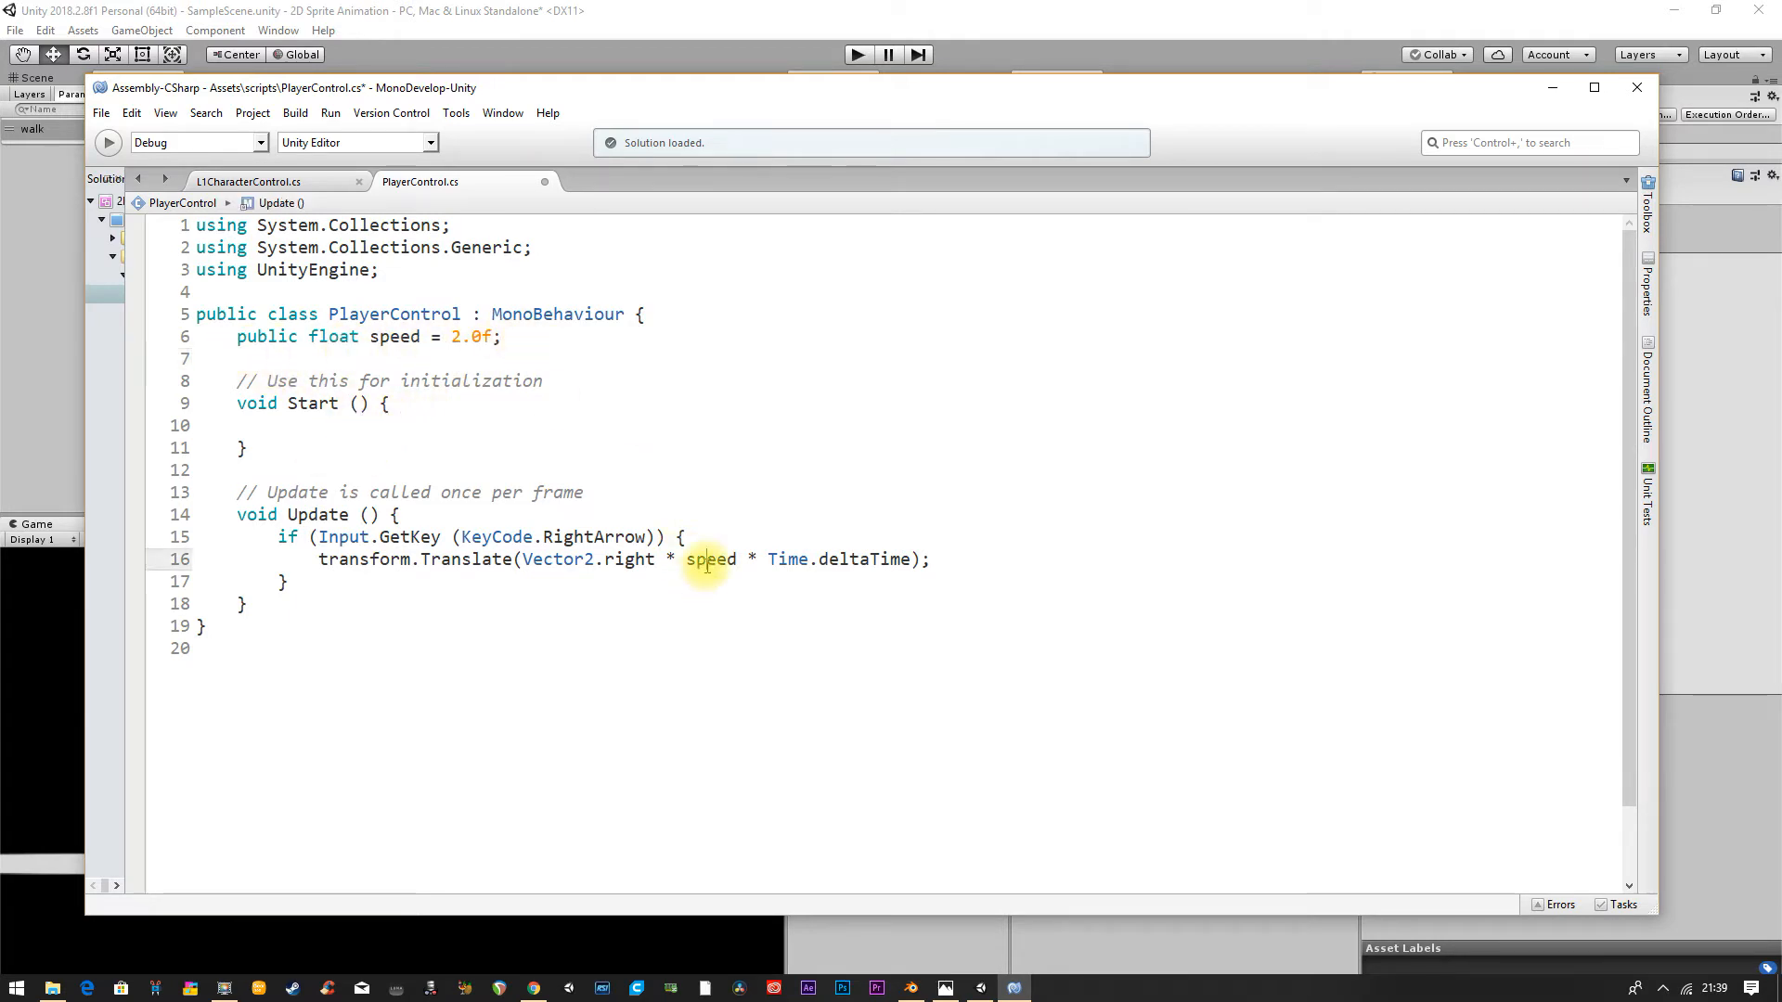
{"action": "left_click", "coordinate": [706, 577]}
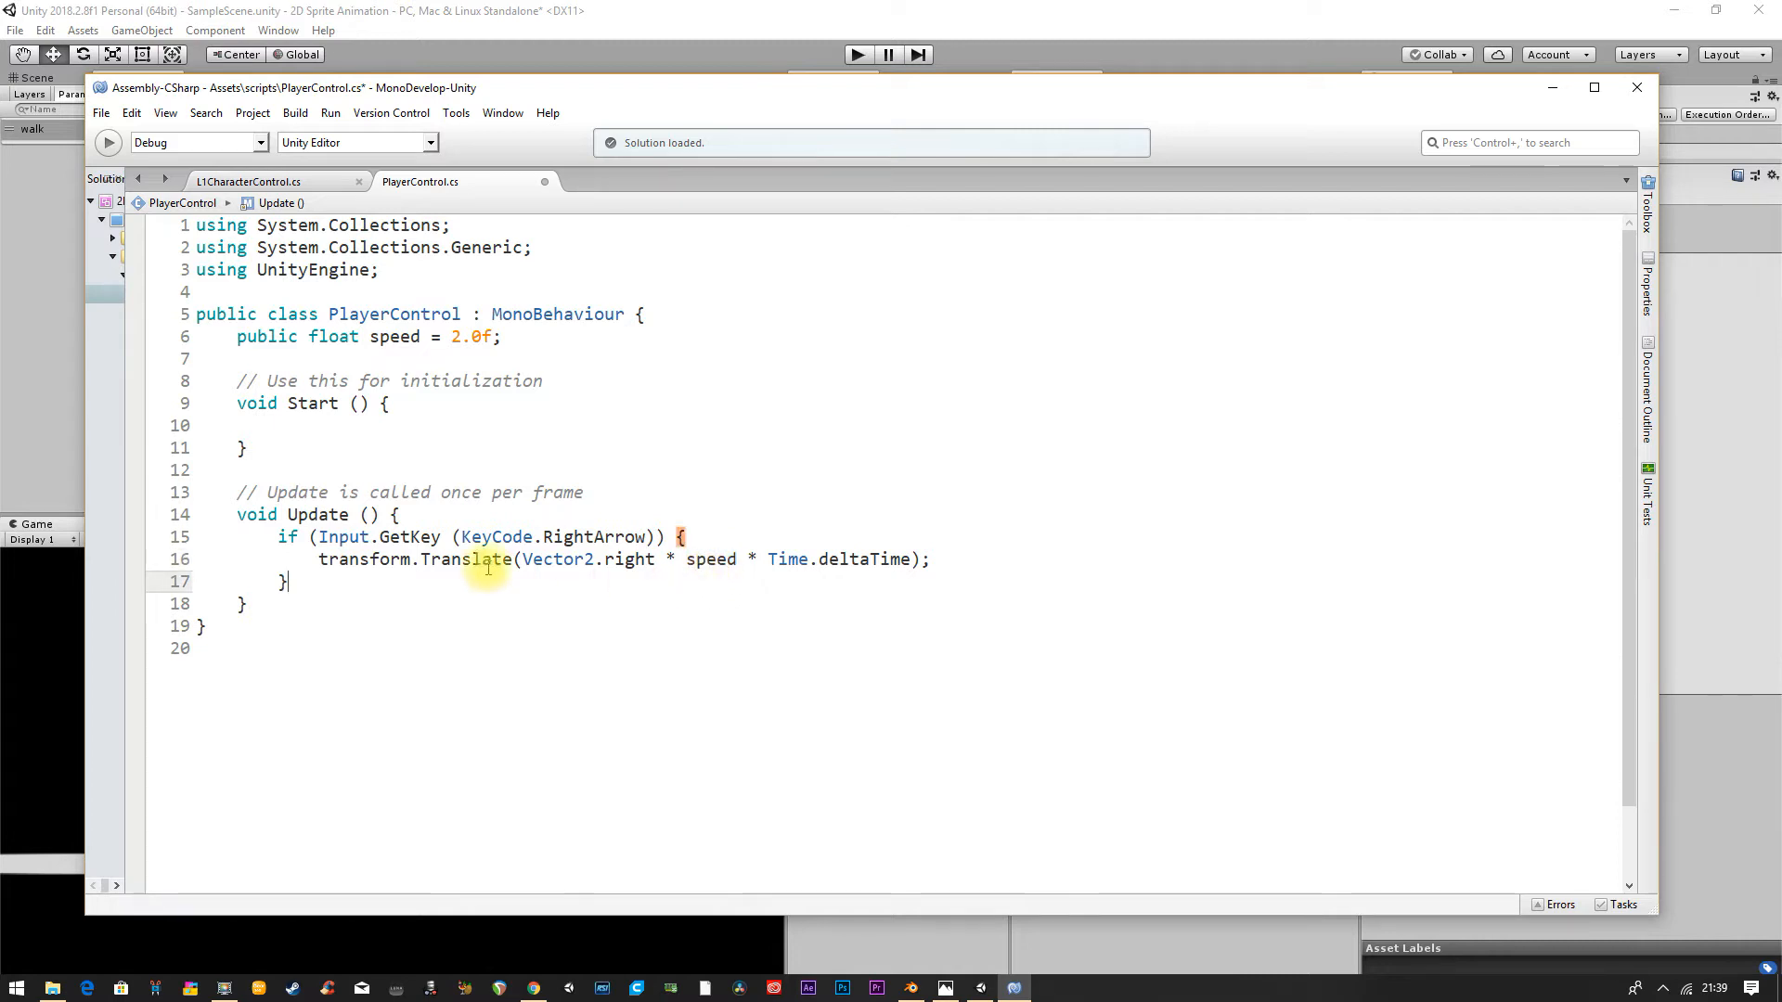
{"action": "left_click", "coordinate": [787, 566]}
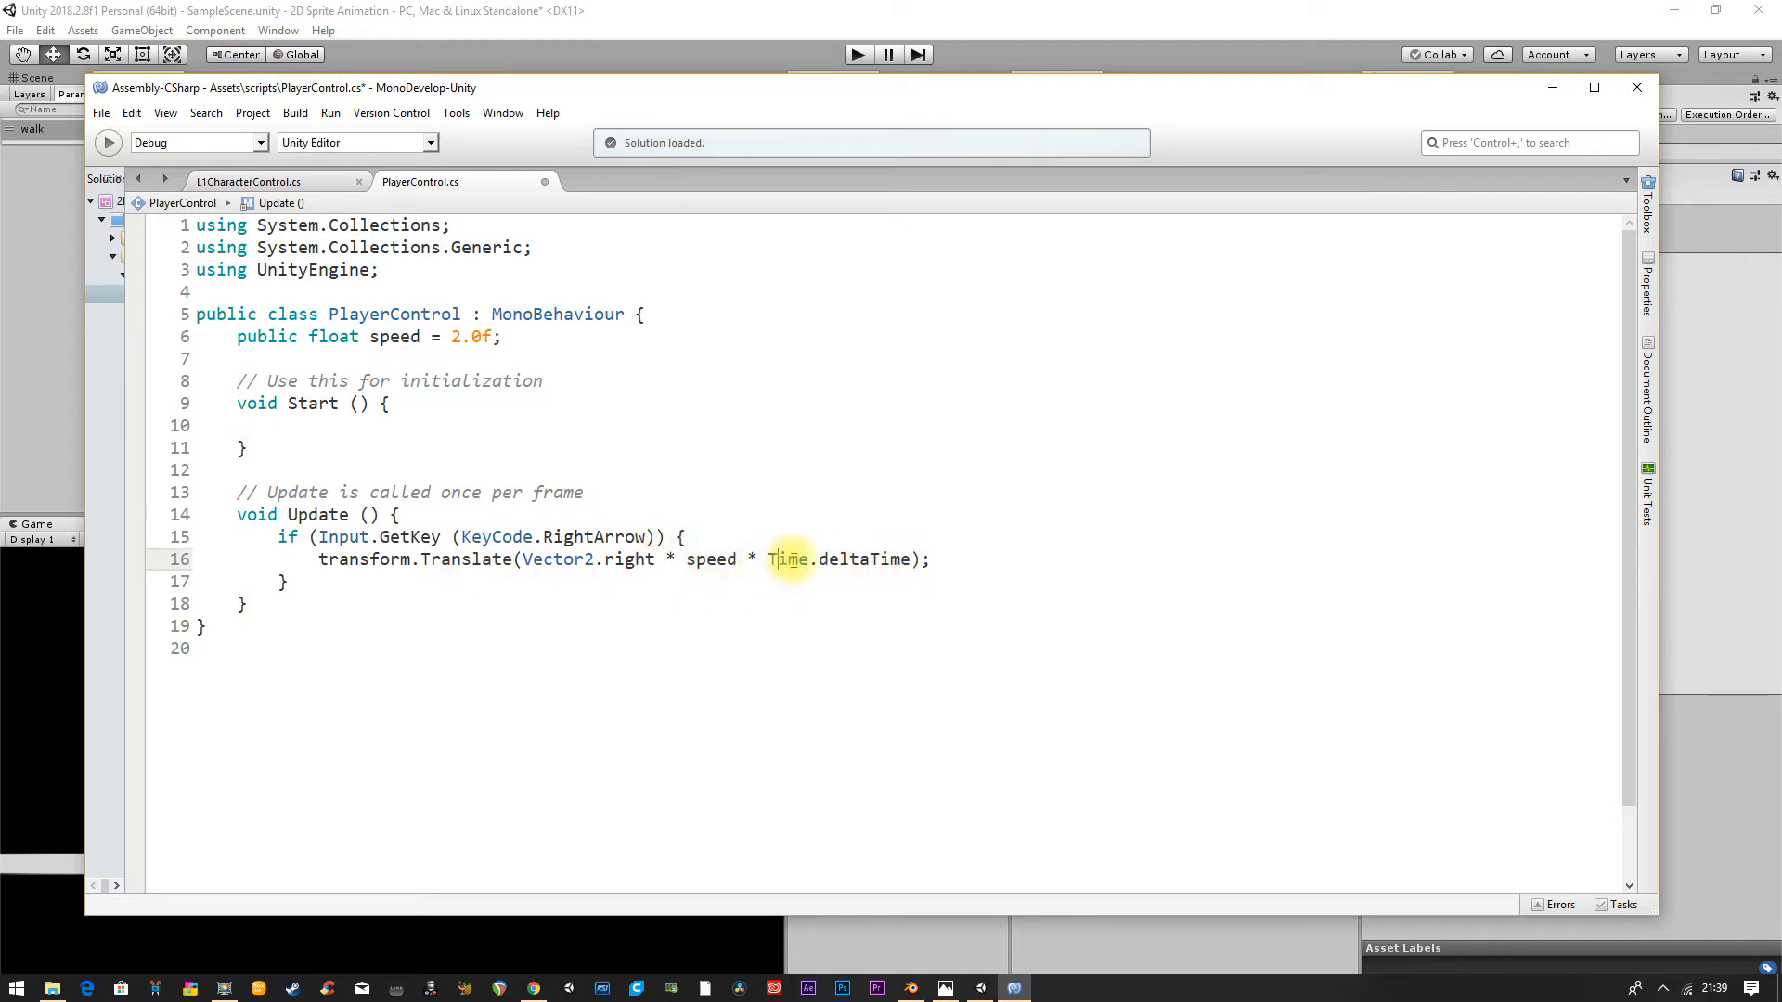
{"action": "left_click_drag", "start_coordinate": [769, 561], "coordinate": [905, 560]}
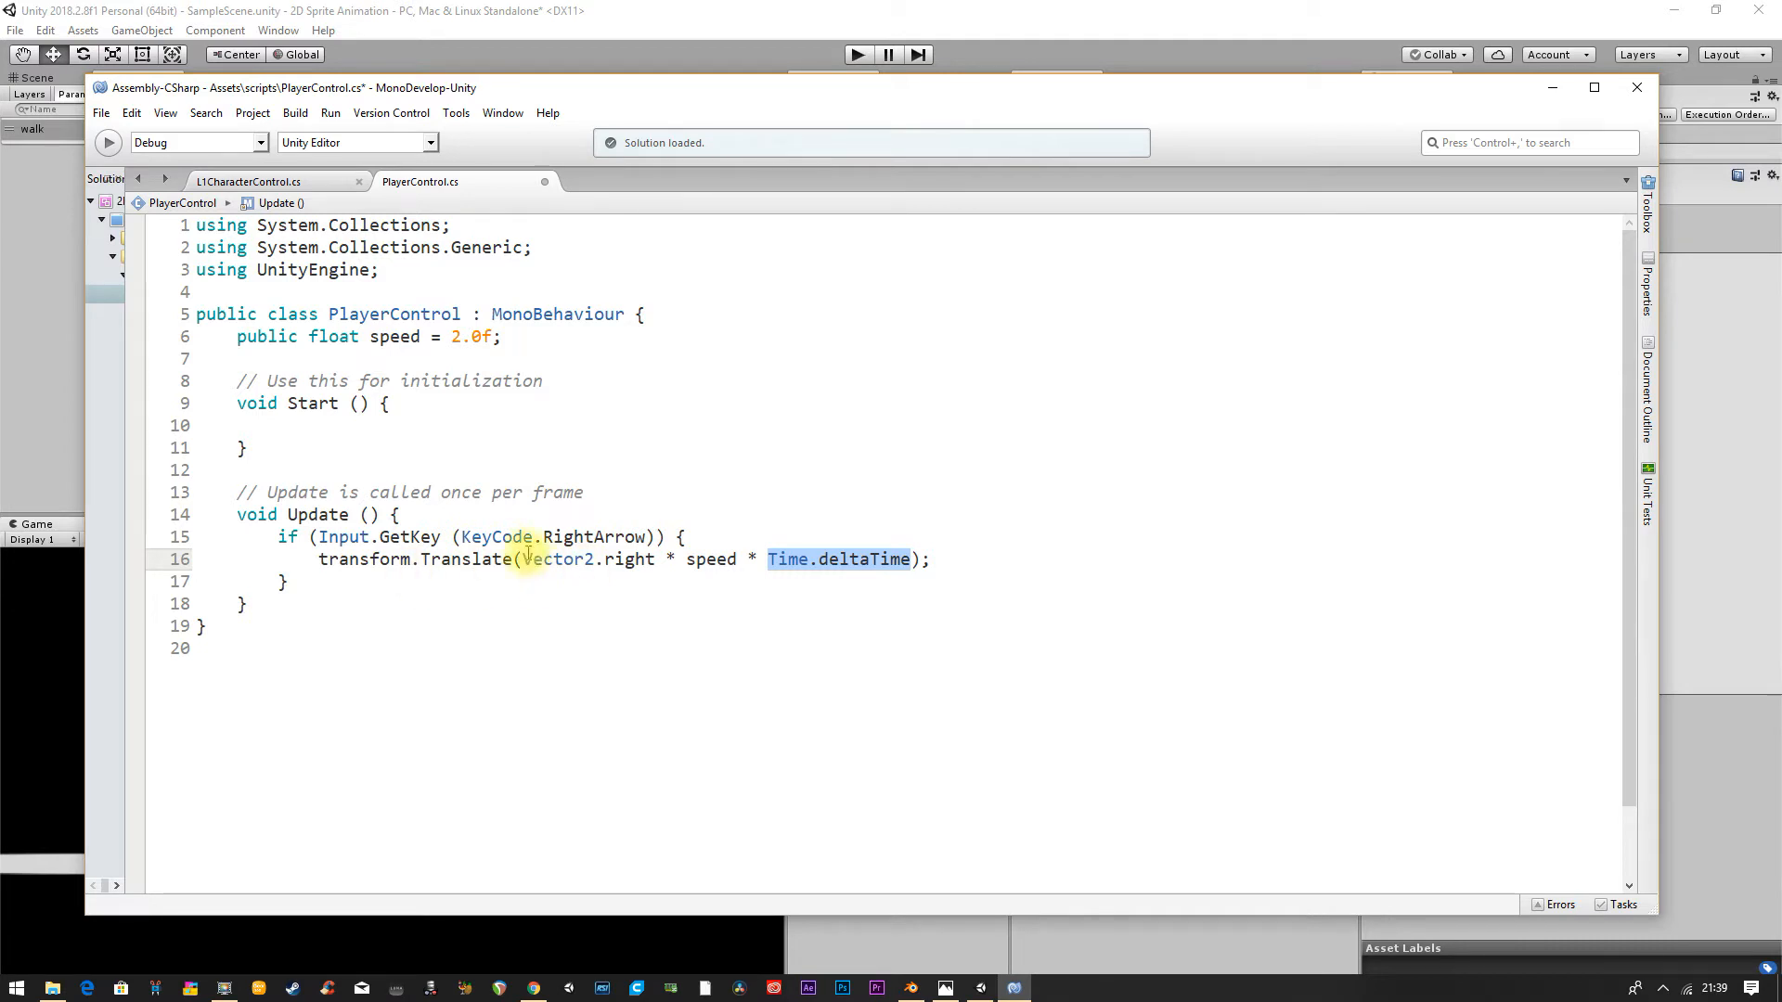
{"action": "left_click", "coordinate": [819, 558]}
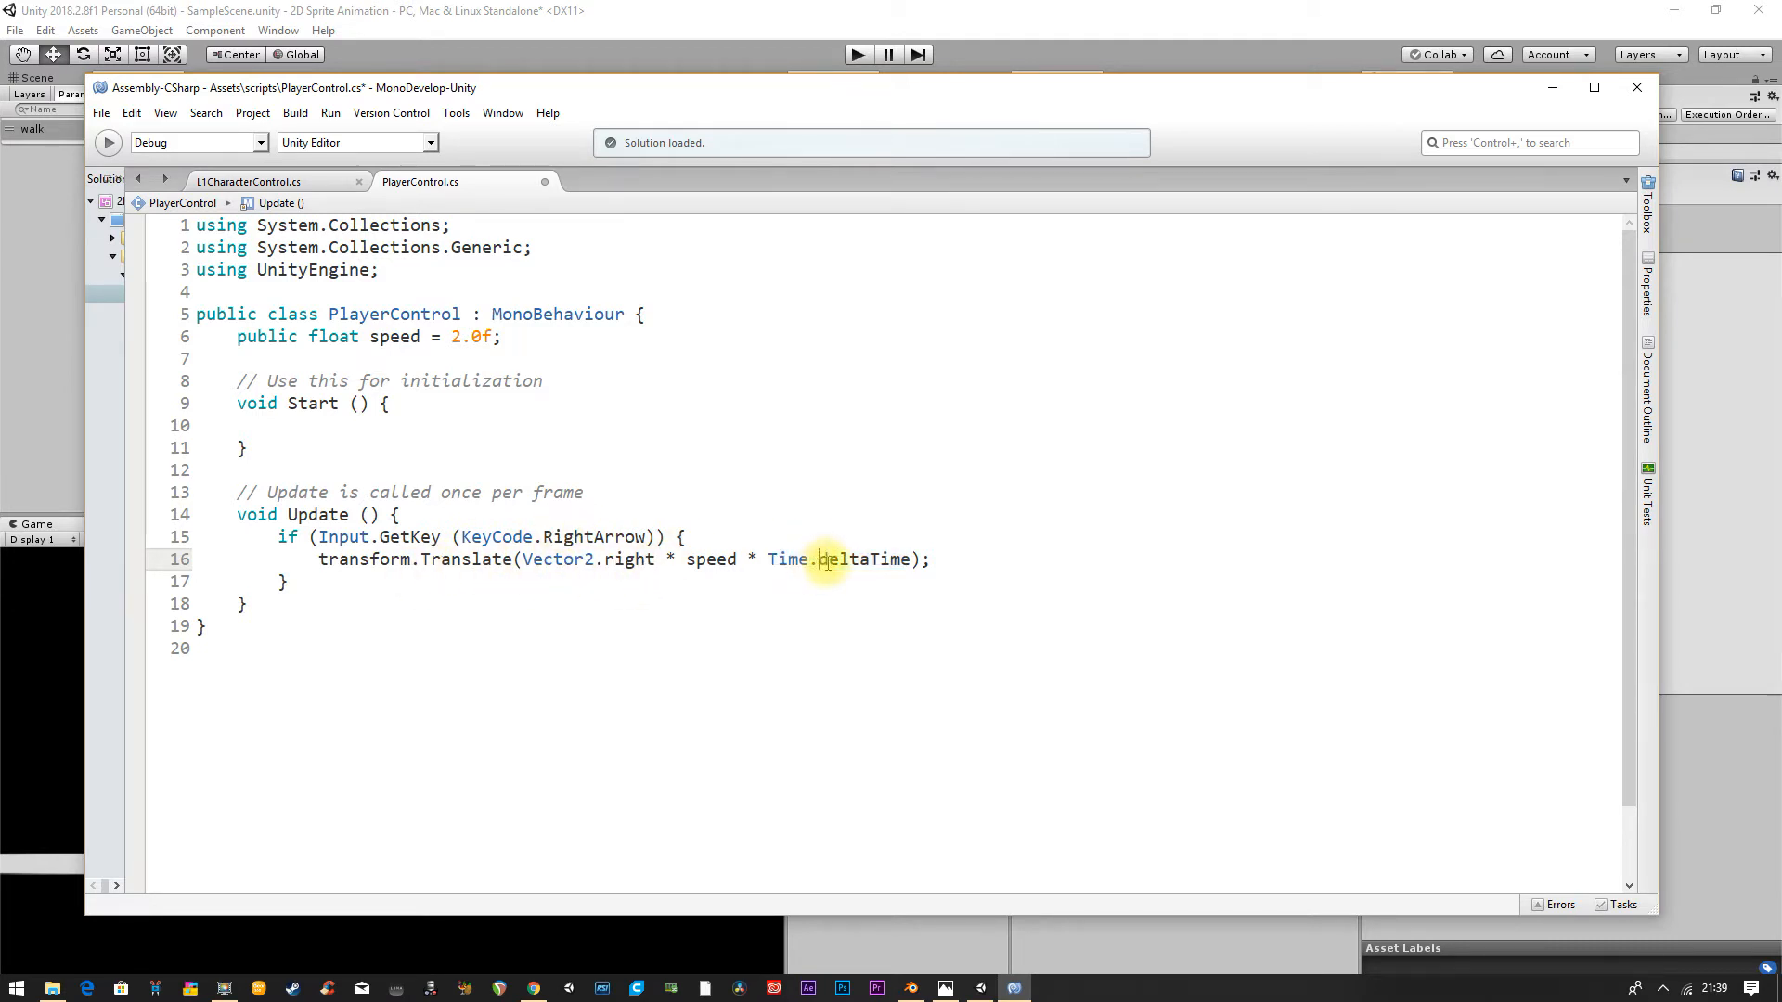
{"action": "double_click", "coordinate": [776, 560]}
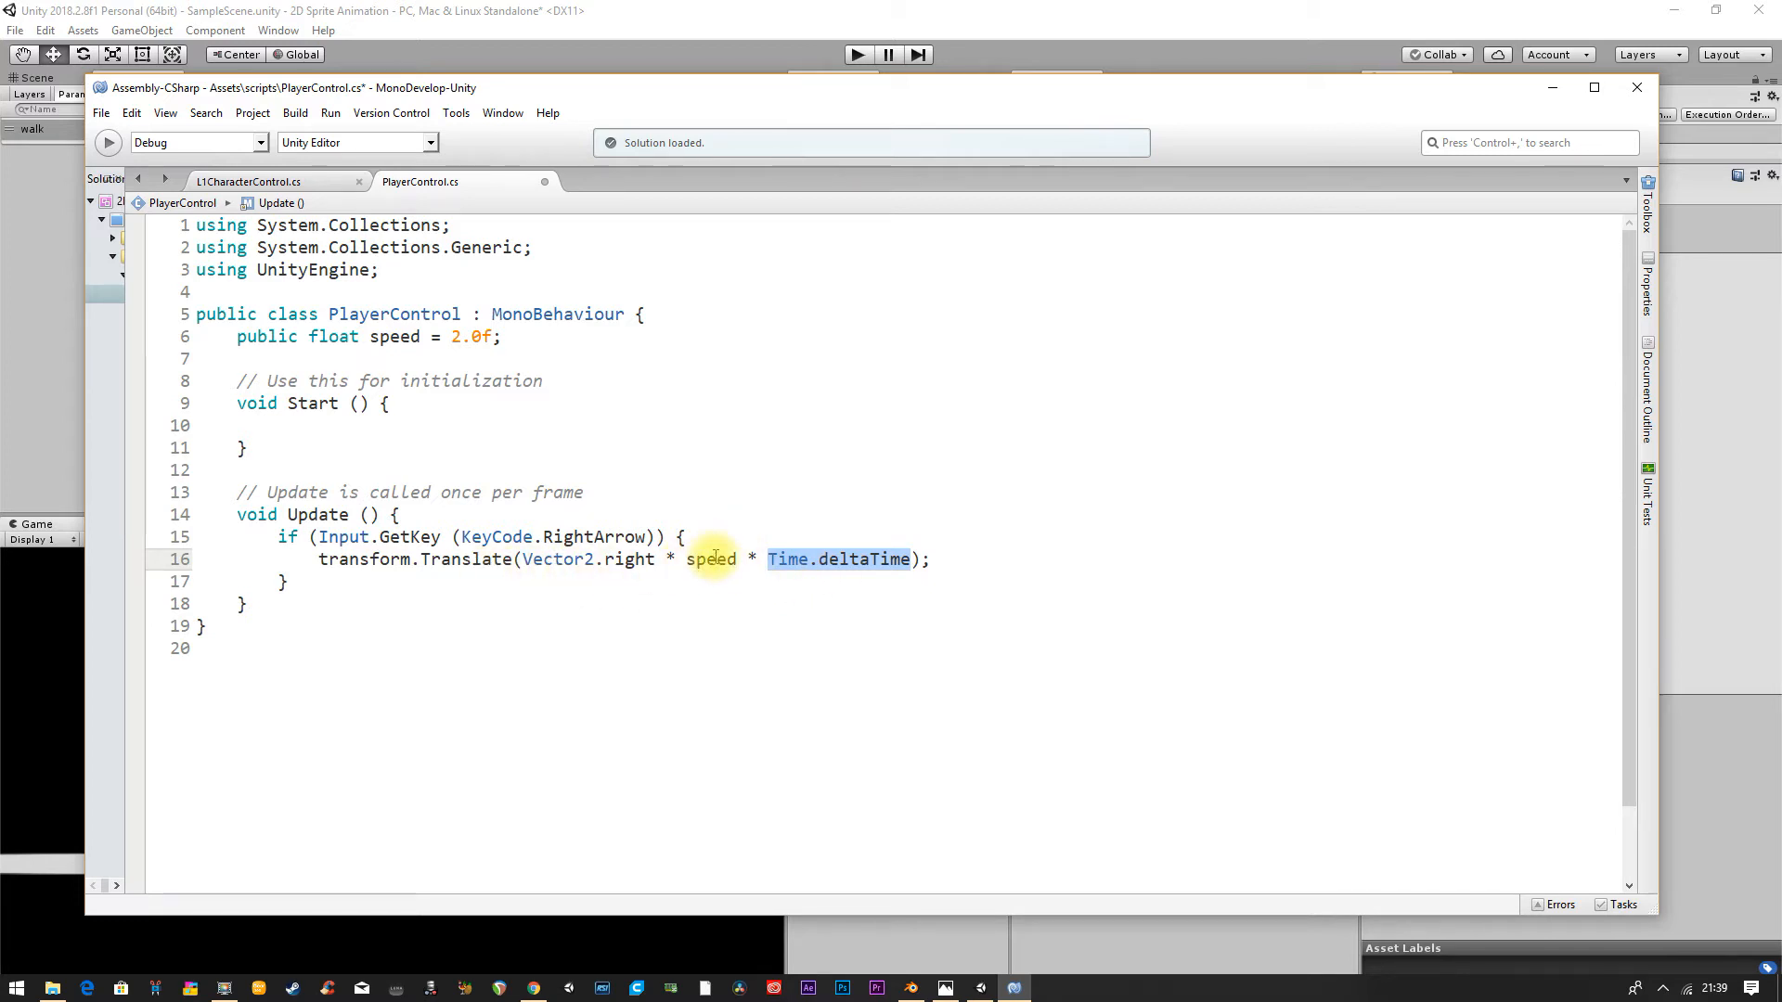
{"action": "left_click", "coordinate": [544, 538]}
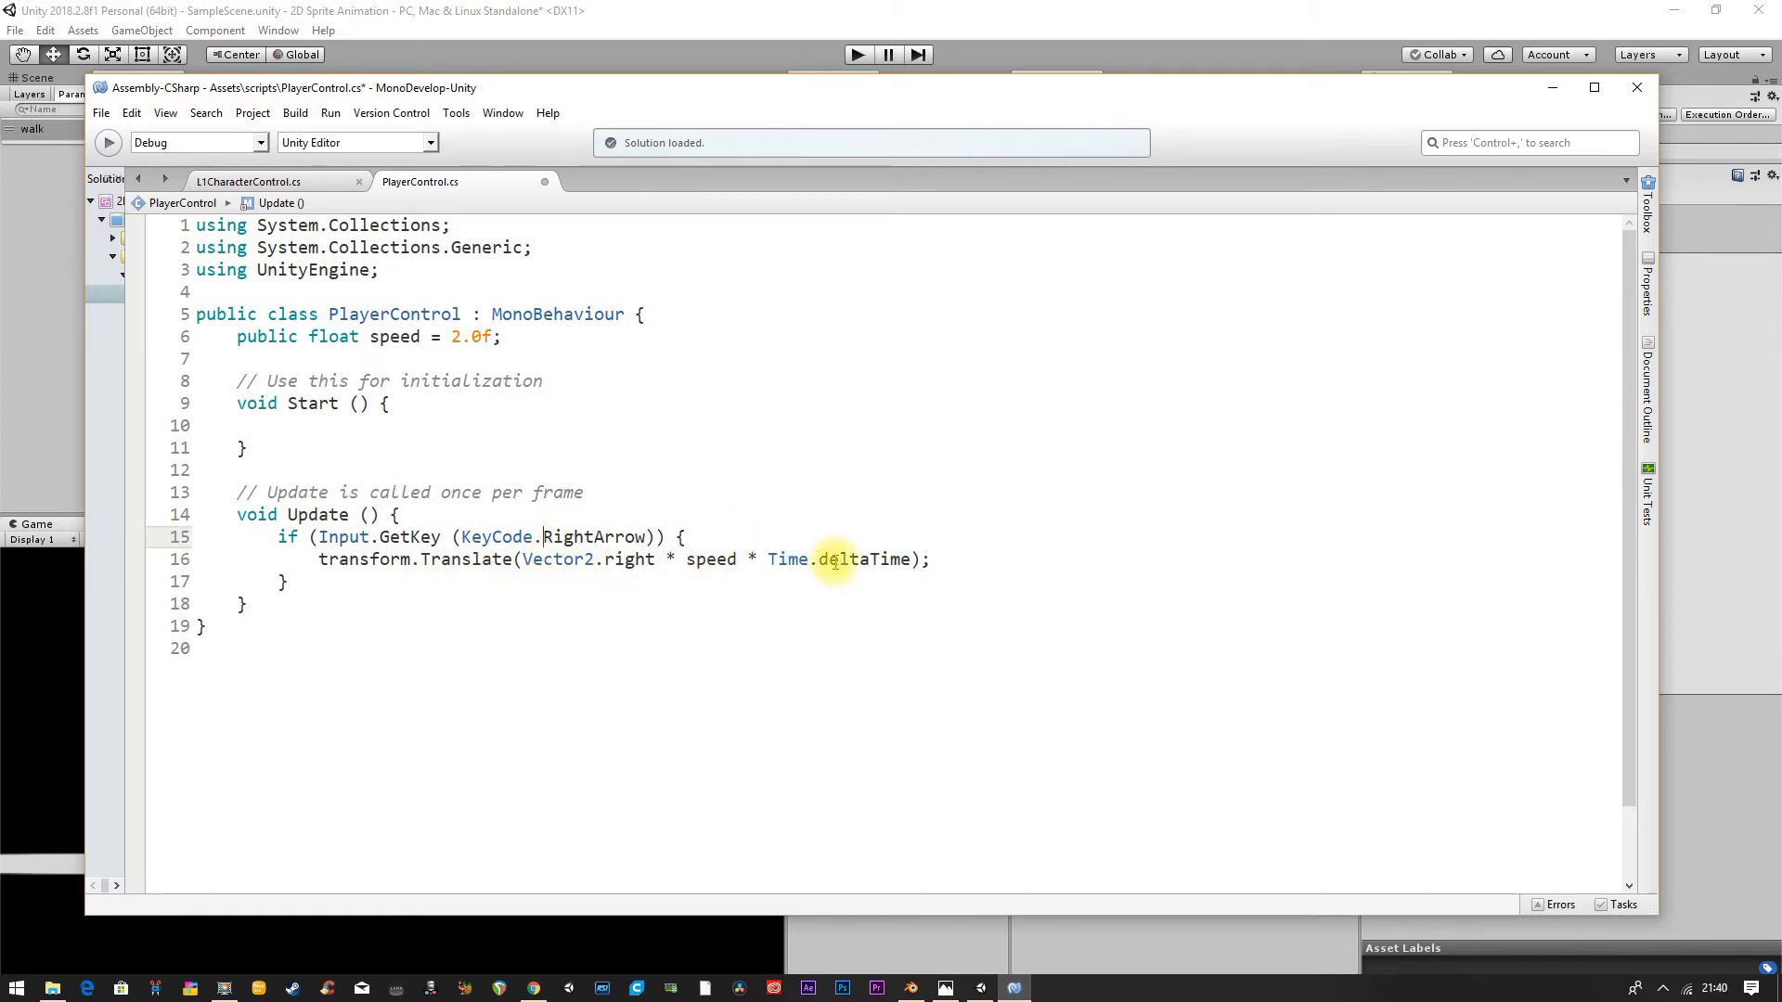
Step: Examine the whole transform.Translate line in PlayerControl.cs and its Time.deltaTime factor
{"action": "left_click_drag", "start_coordinate": [956, 561], "coordinate": [271, 567]}
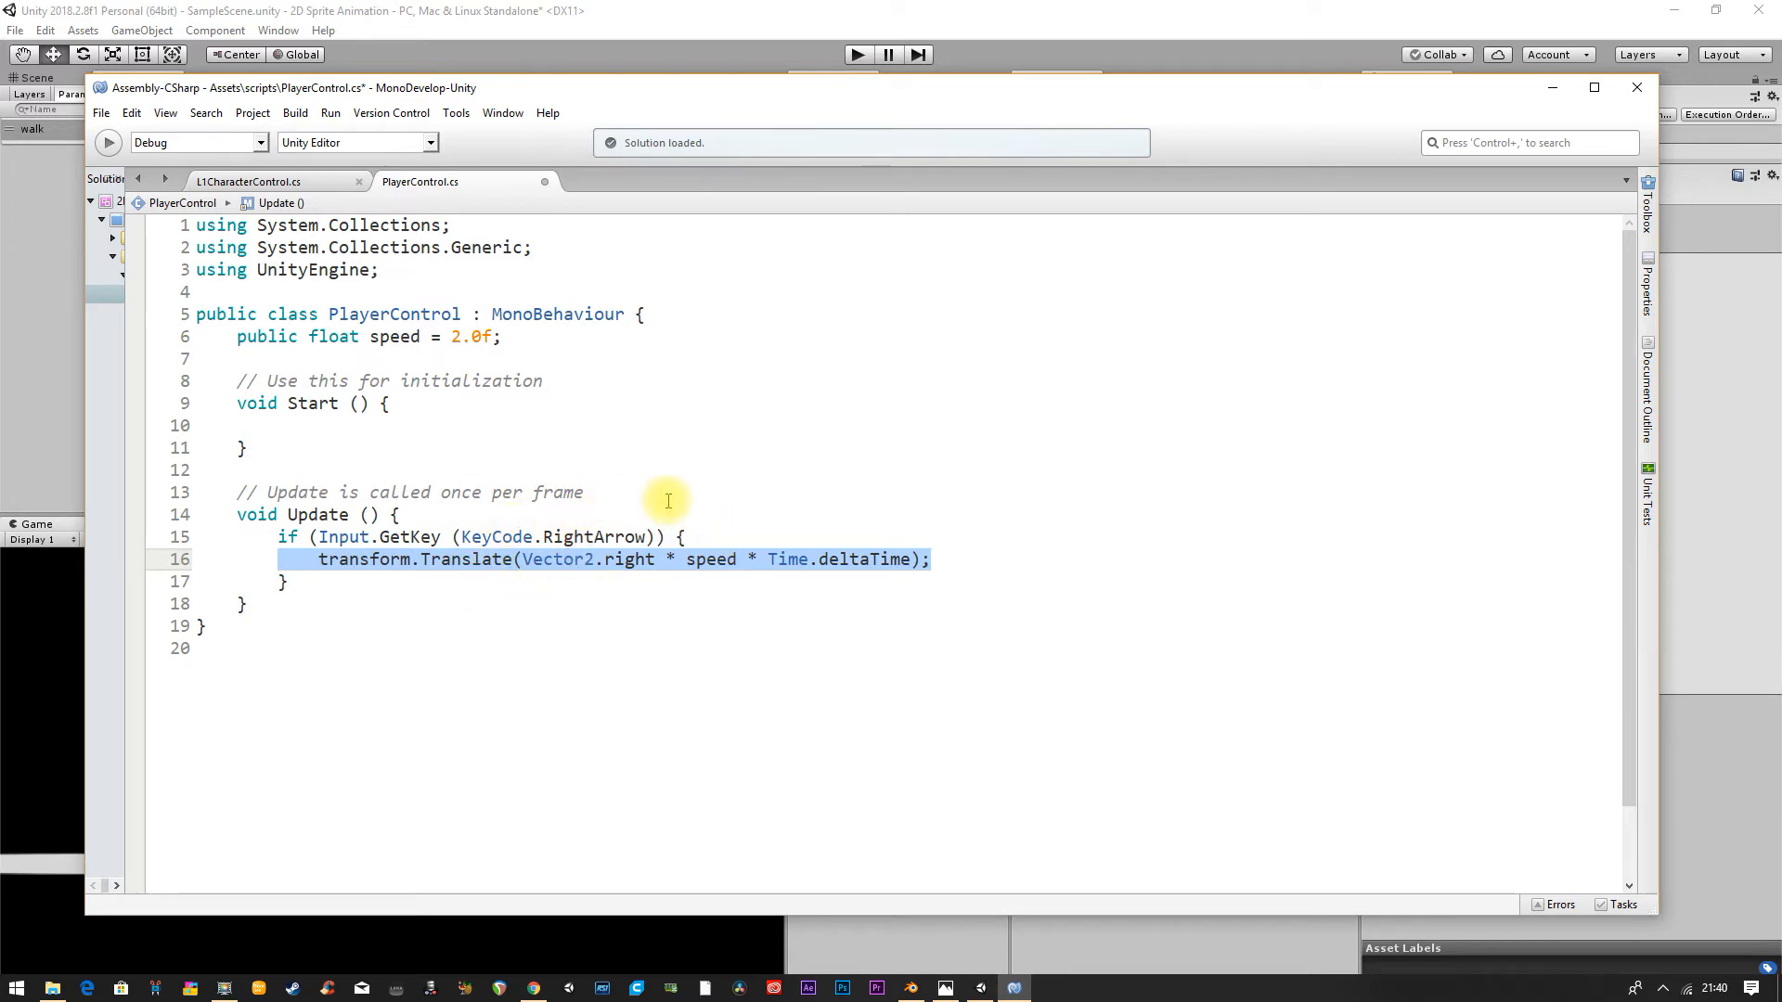
{"action": "left_click", "coordinate": [768, 540]}
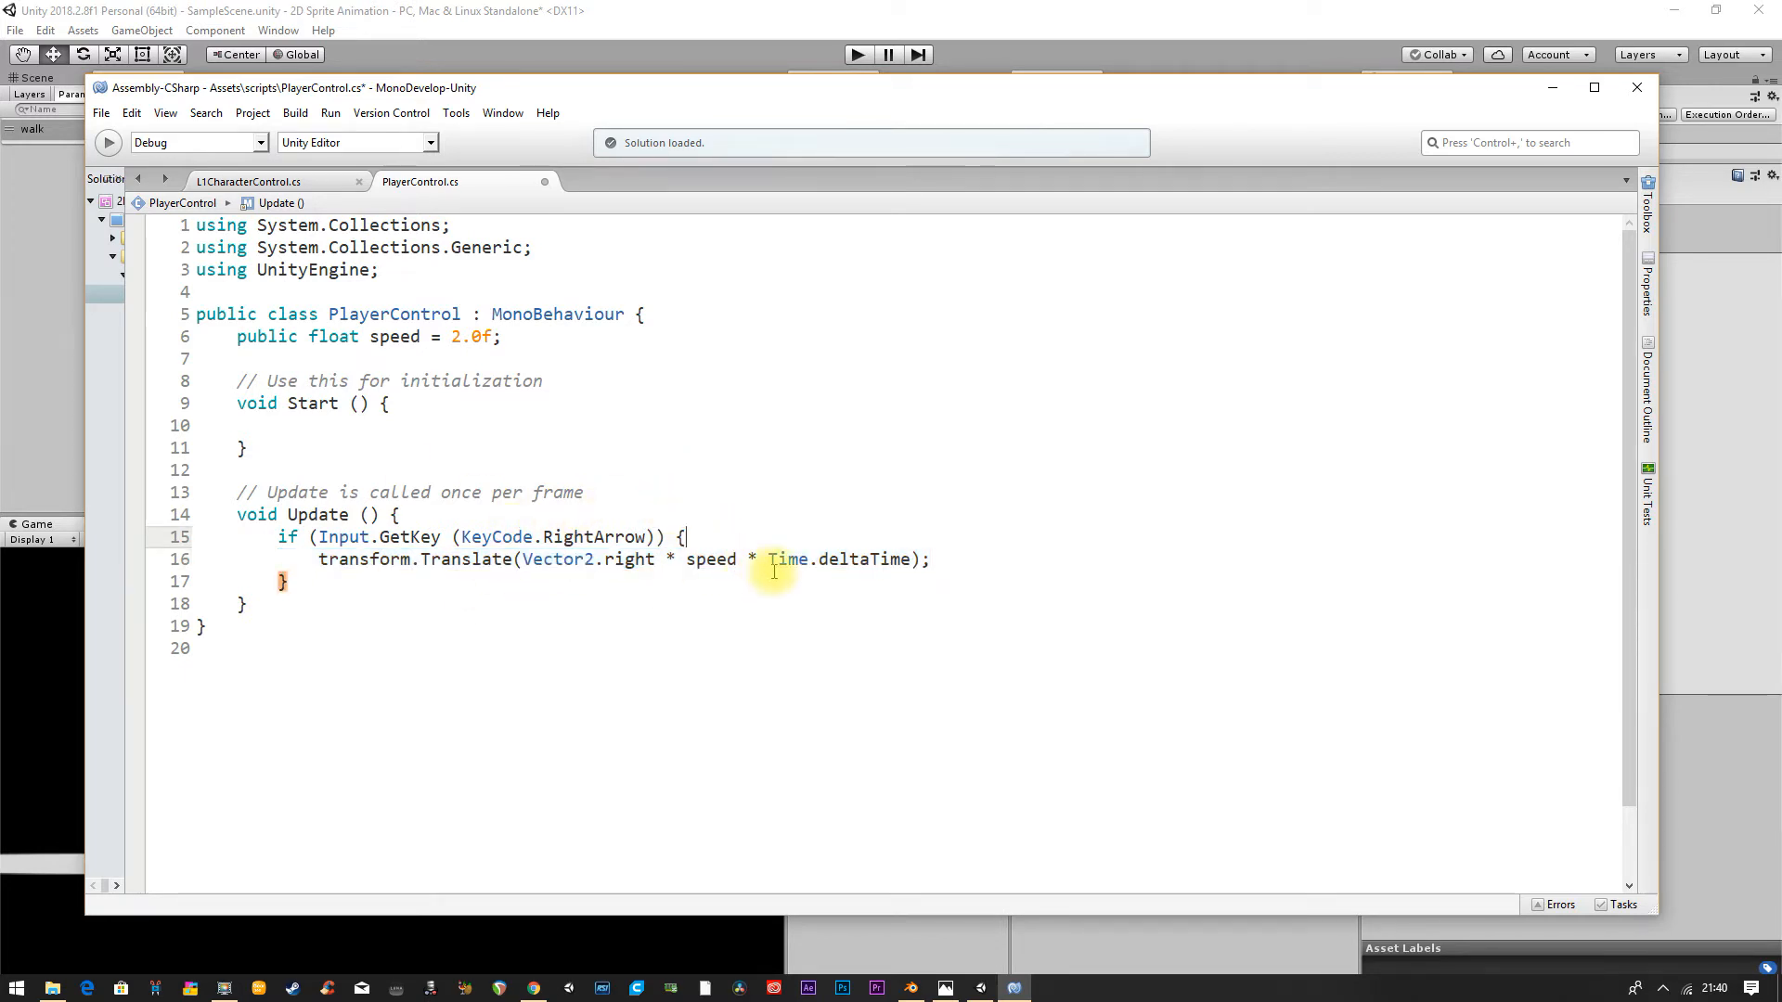
{"action": "left_click_drag", "start_coordinate": [764, 562], "coordinate": [907, 560]}
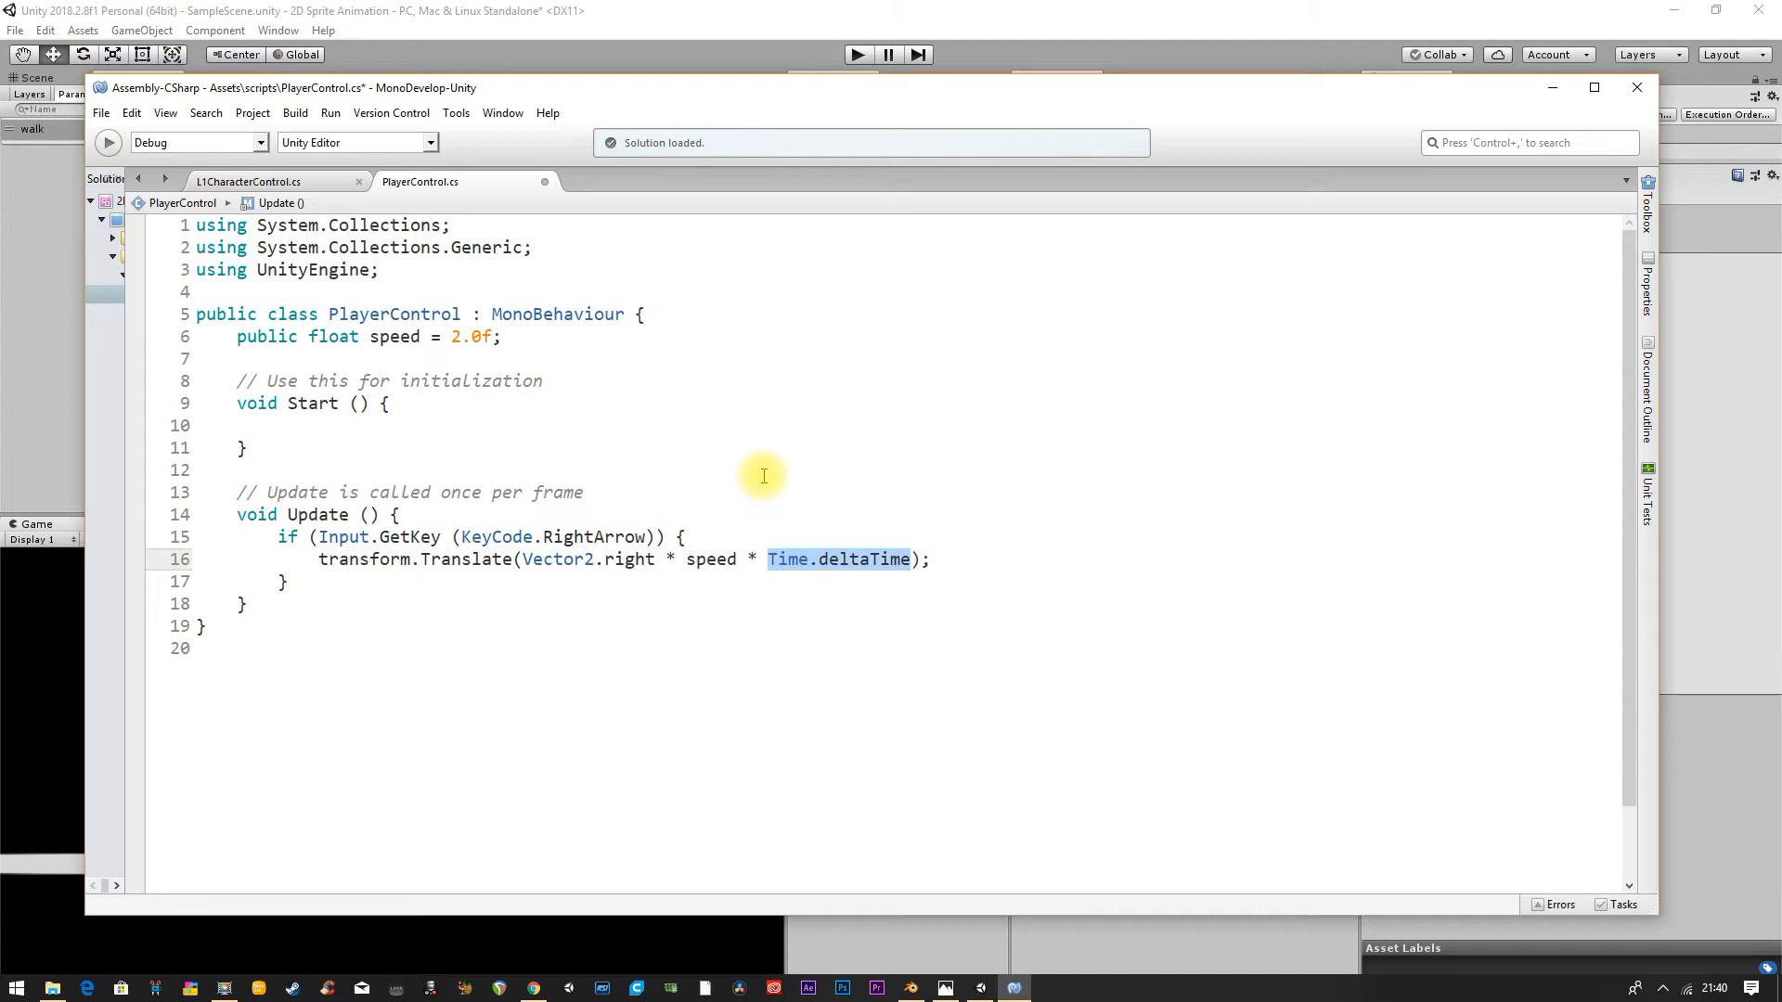
{"action": "left_click", "coordinate": [758, 447]}
{"action": "left_click", "coordinate": [455, 429]}
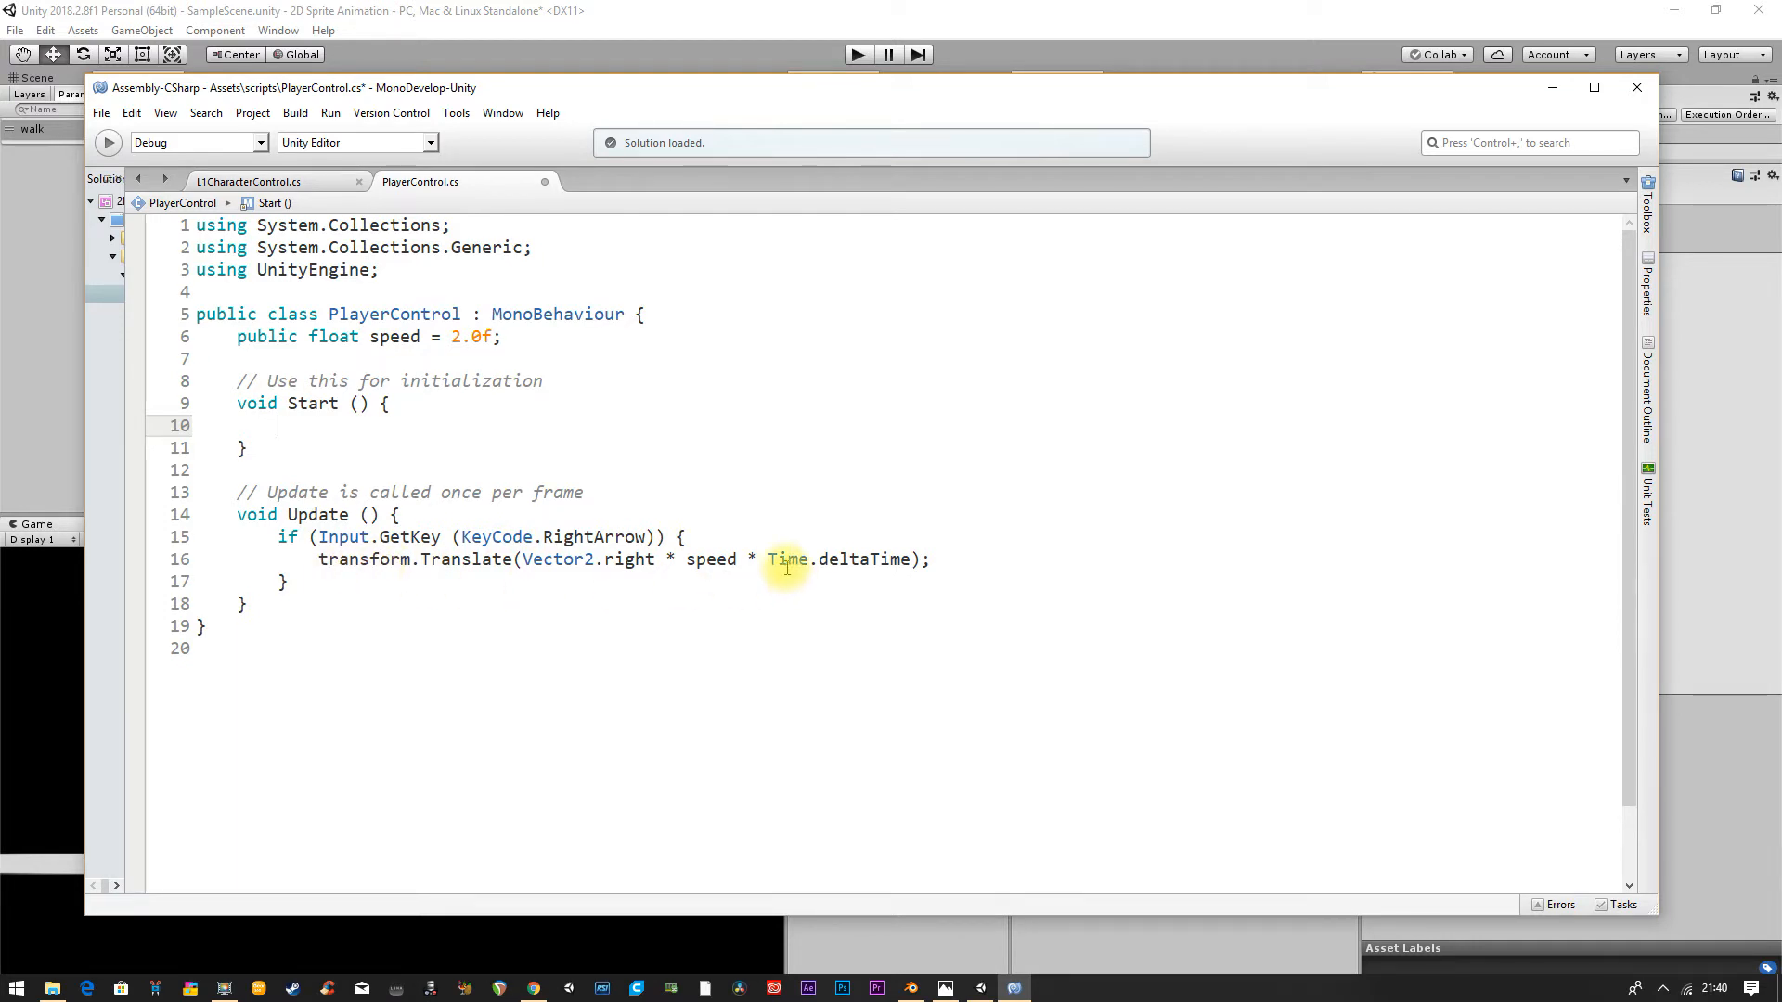
Step: Save PlayerControl.cs, switch to Unity, attach the PlayerControl script to the walk1 object and select walk1
{"action": "left_click", "coordinate": [100, 113]}
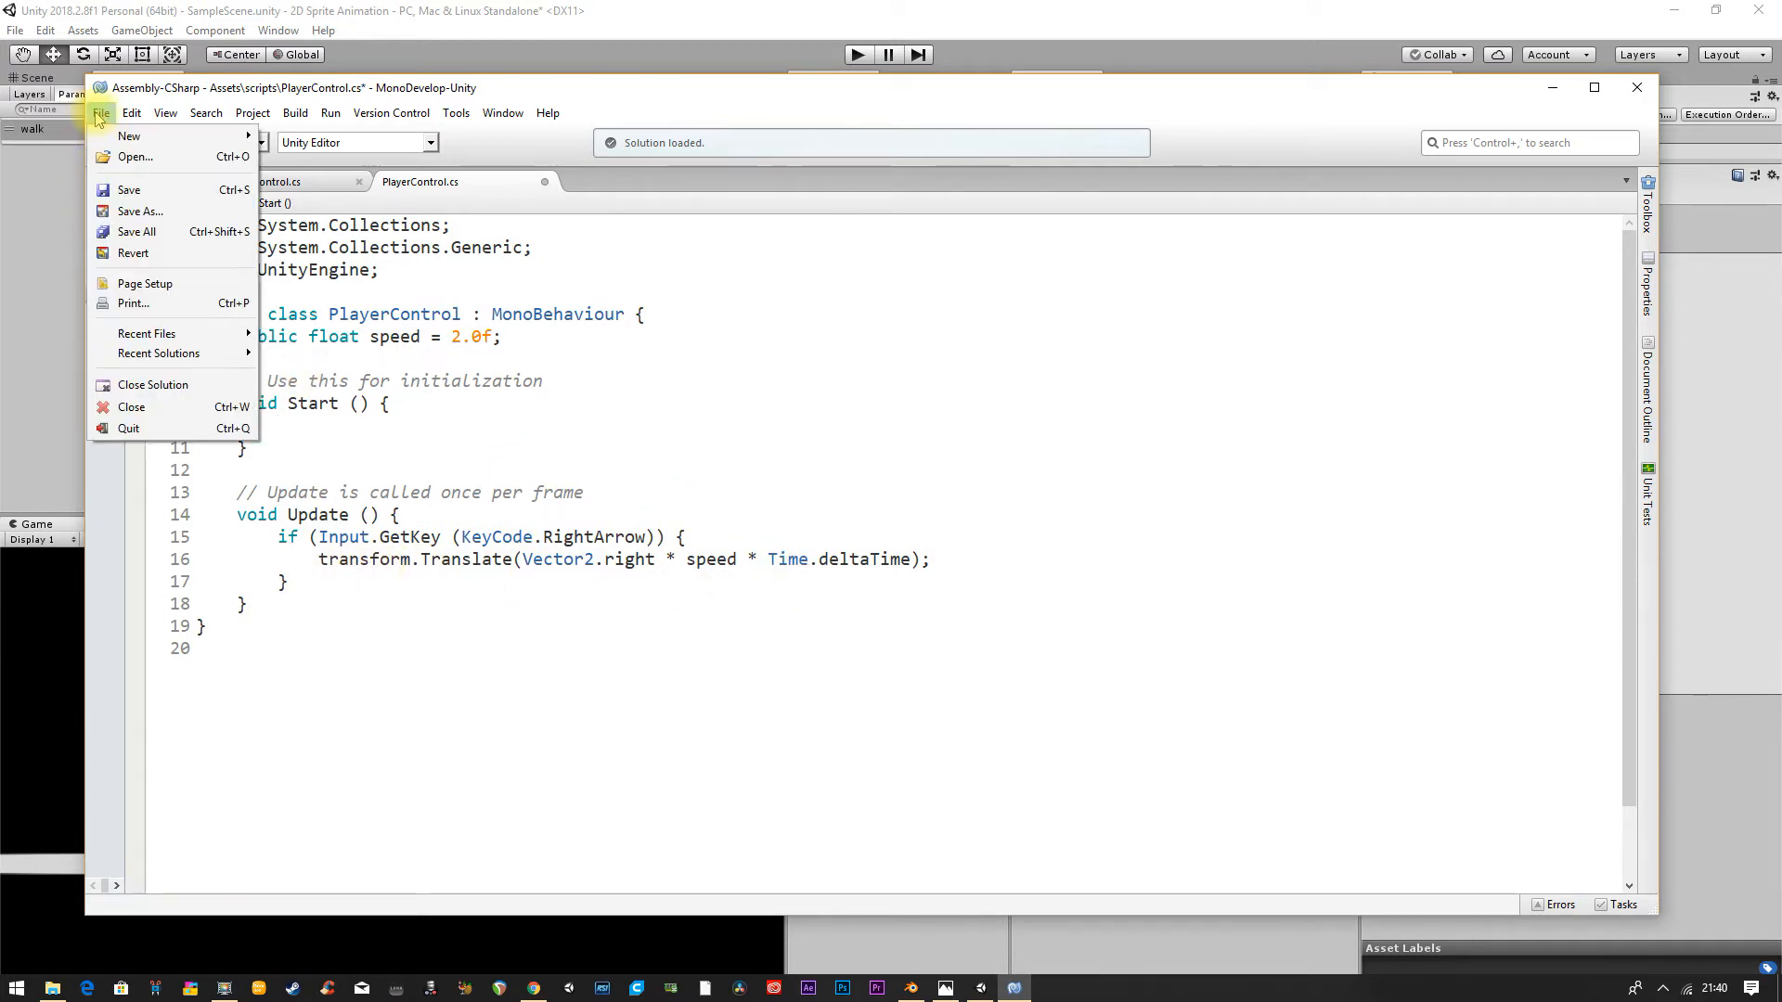
{"action": "left_click", "coordinate": [119, 187]}
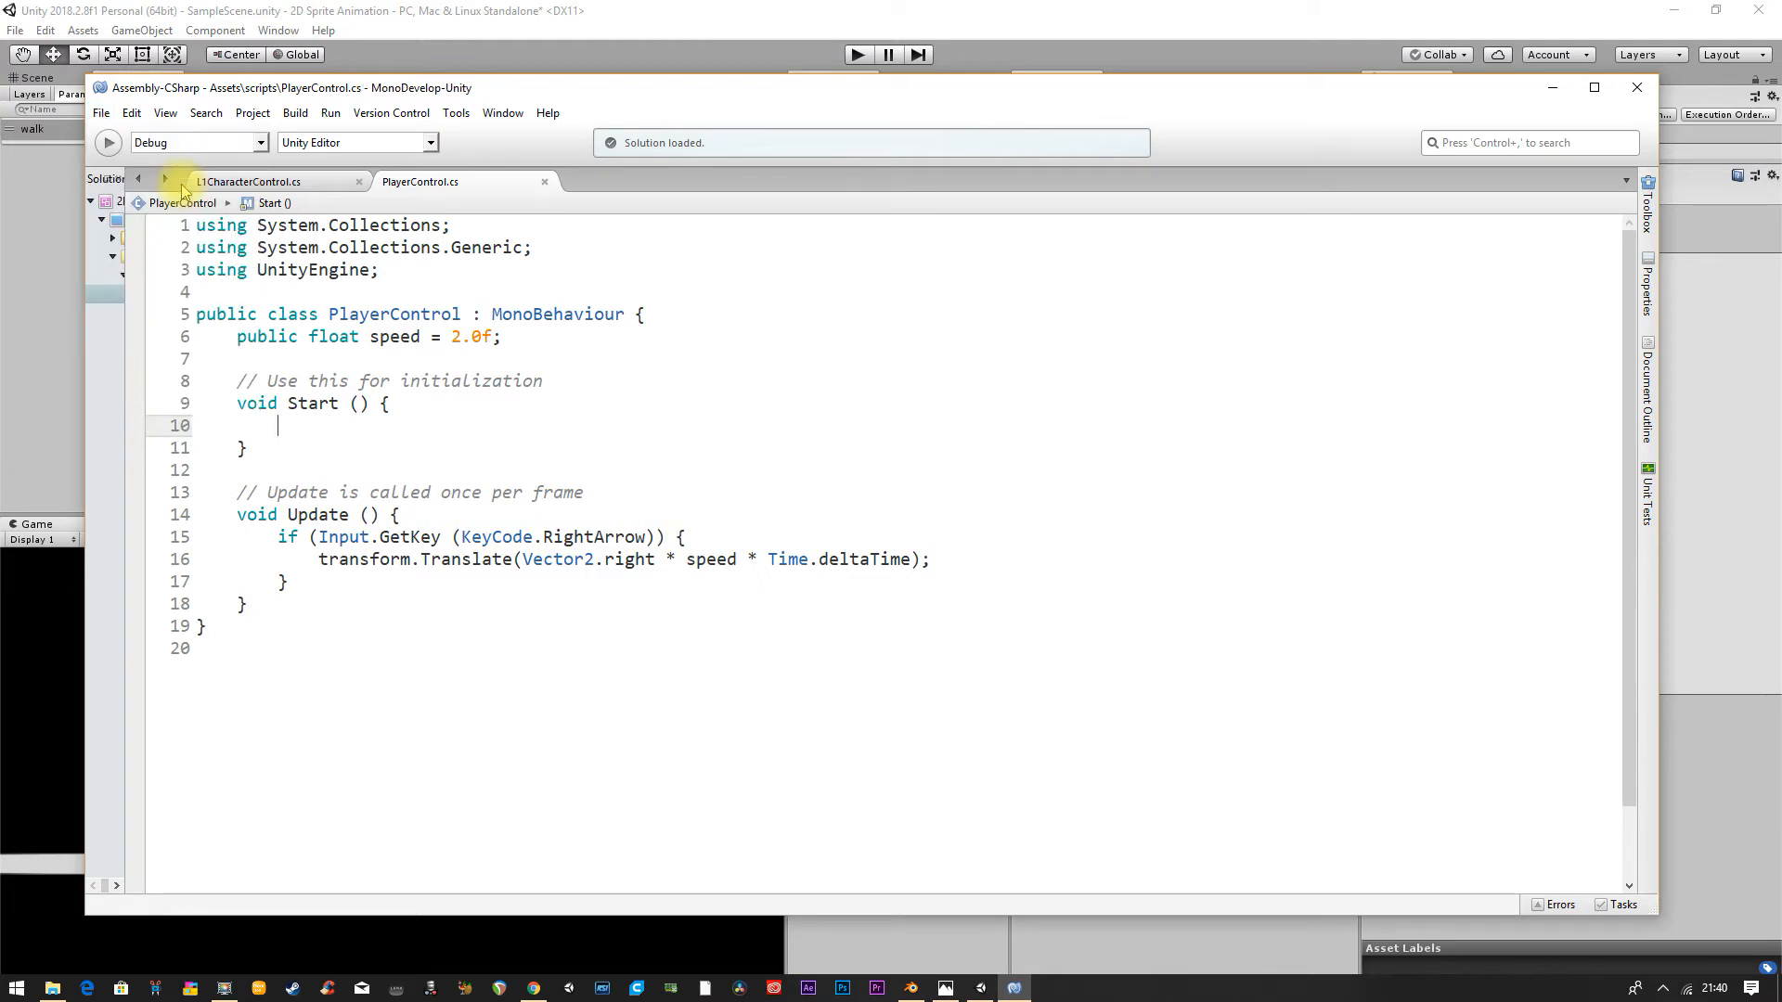
{"action": "left_click", "coordinate": [617, 21]}
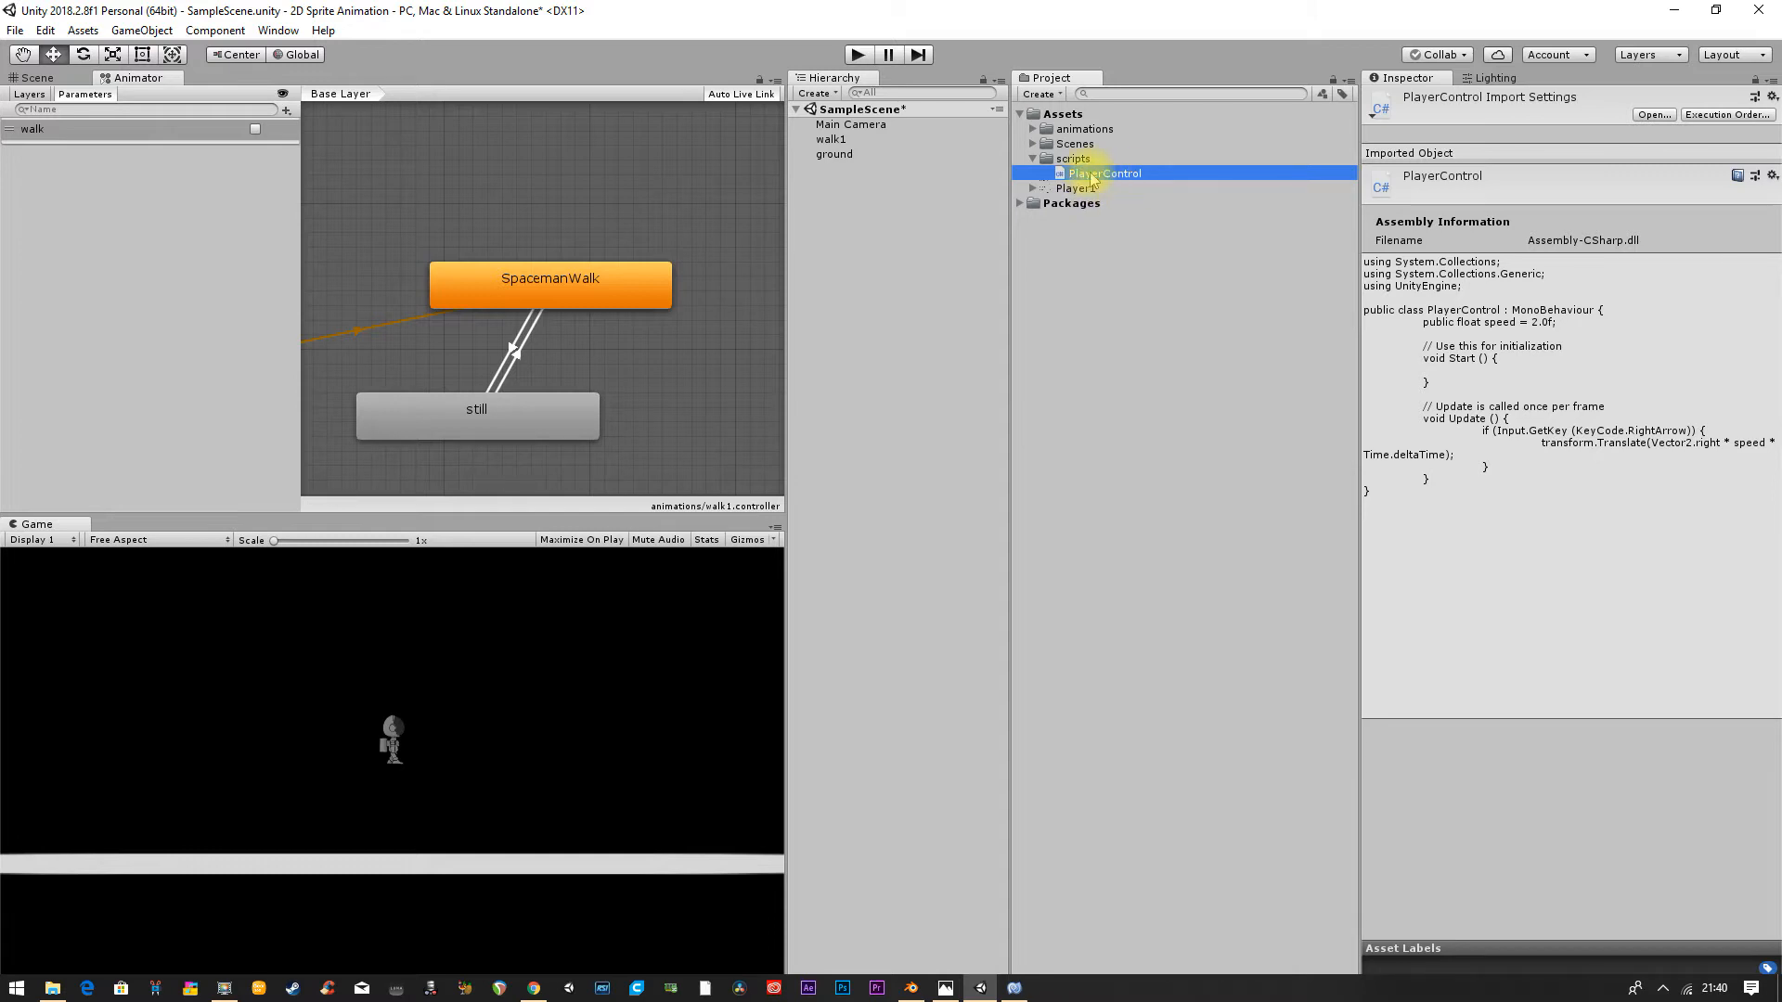
{"action": "left_click_drag", "start_coordinate": [1093, 178], "coordinate": [847, 149]}
{"action": "left_click", "coordinate": [847, 140]}
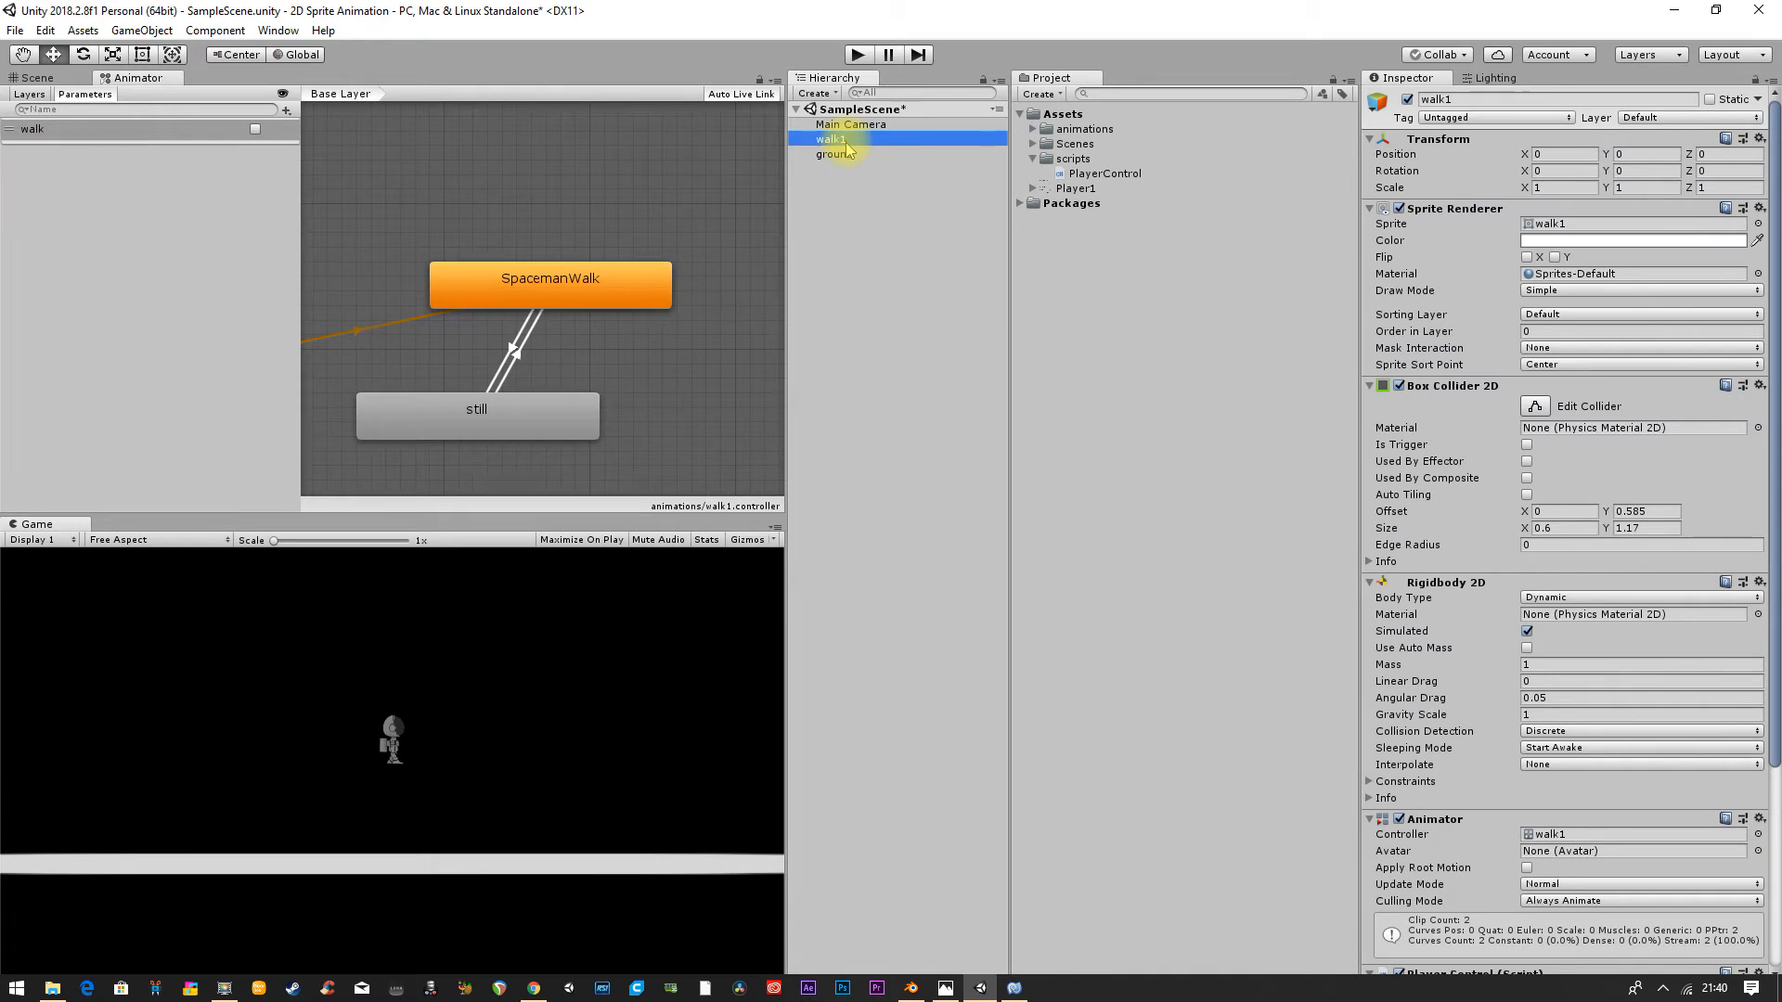
Step: Run the scene, test moving the spaceman right along the ground in several bursts, and stop play mode
{"action": "left_click", "coordinate": [855, 55]}
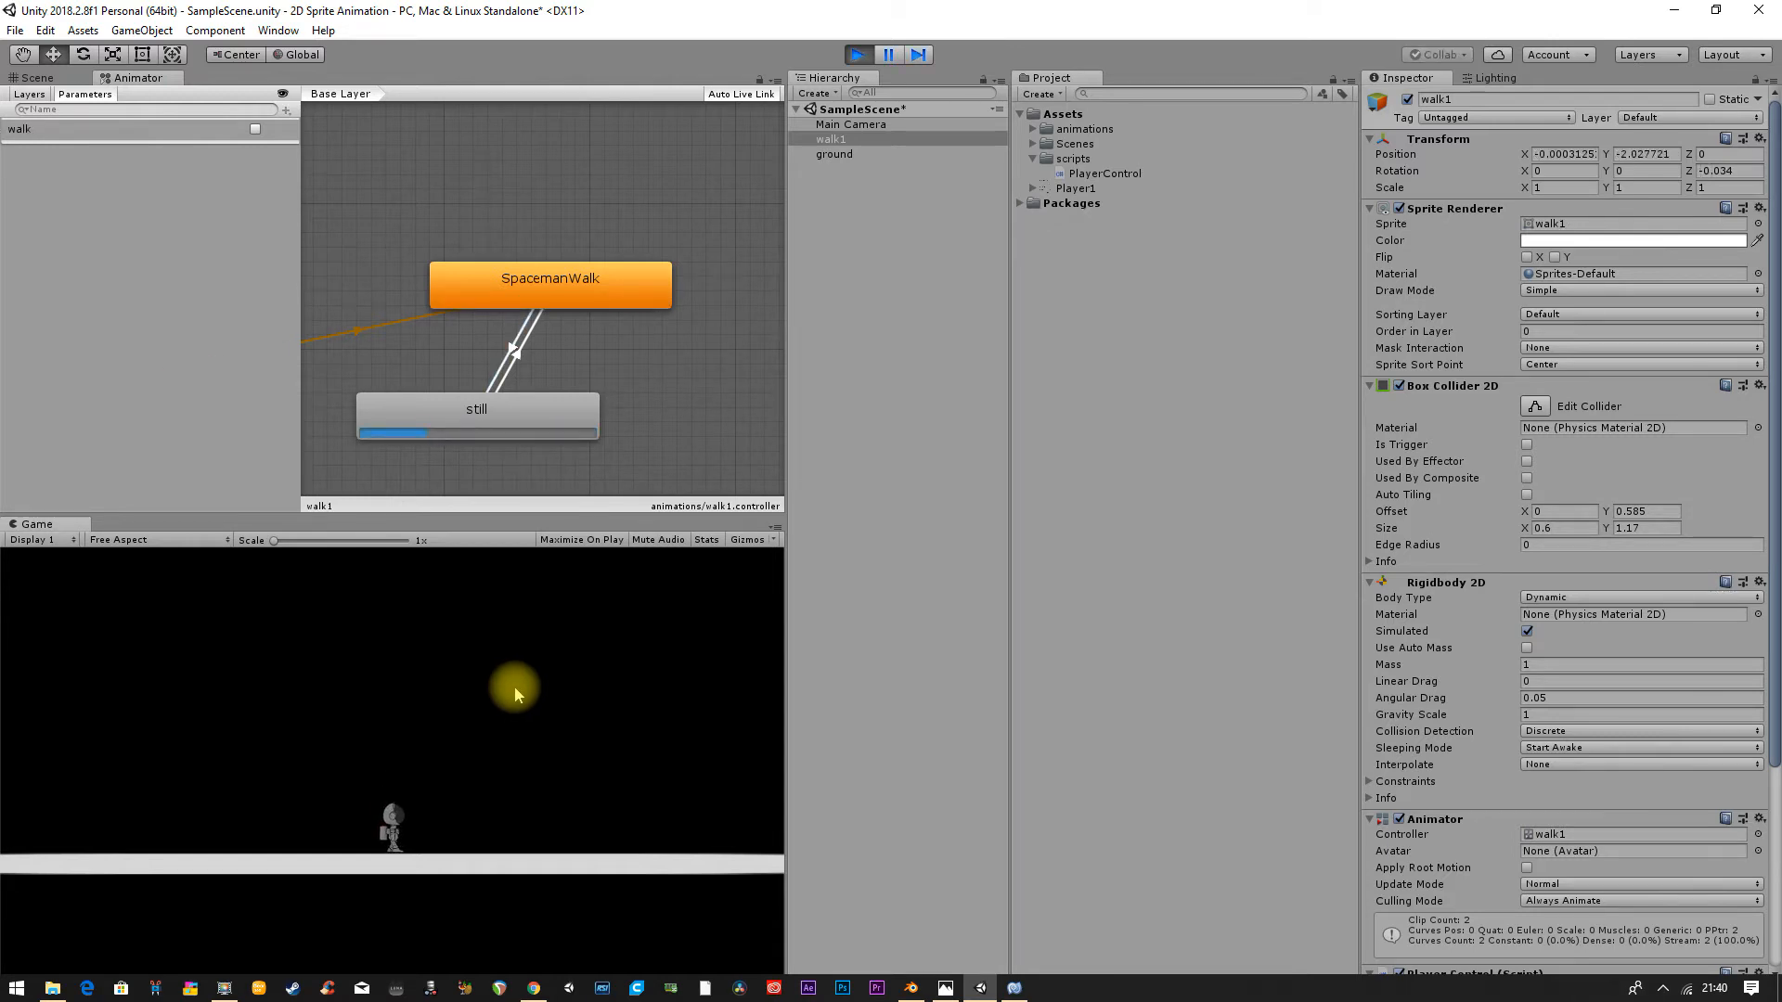
{"action": "key", "text": "Right"}
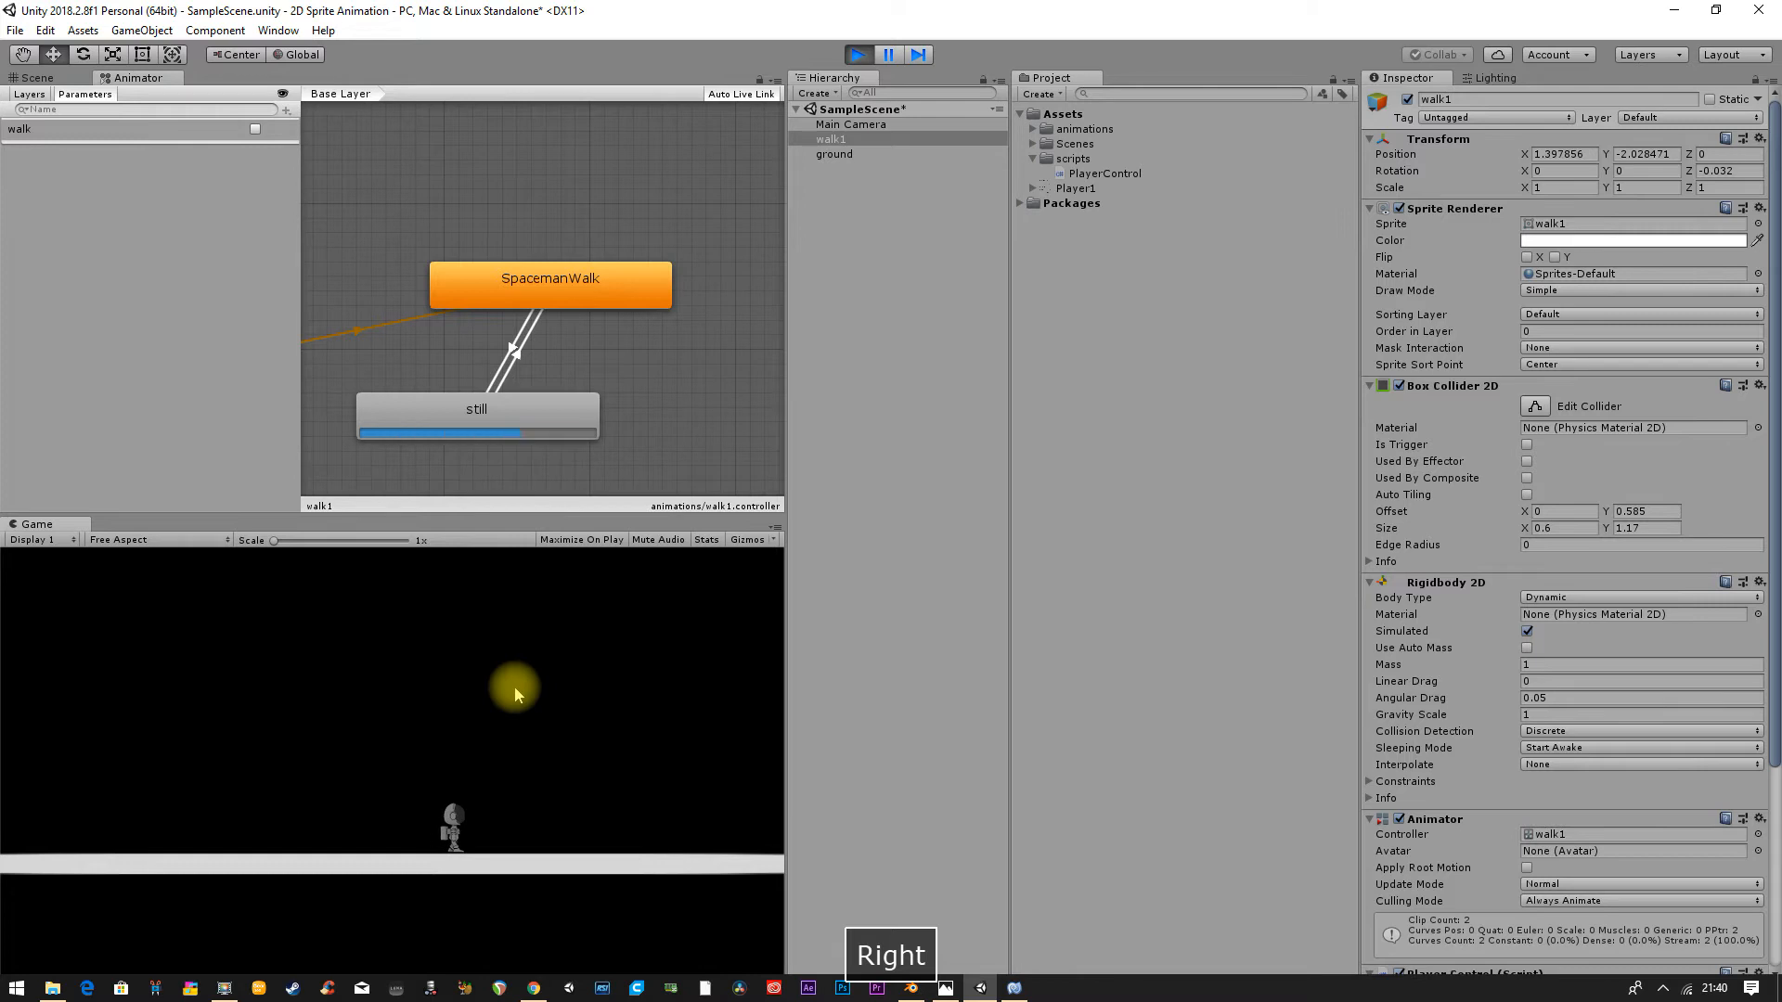
{"action": "key", "text": "Right"}
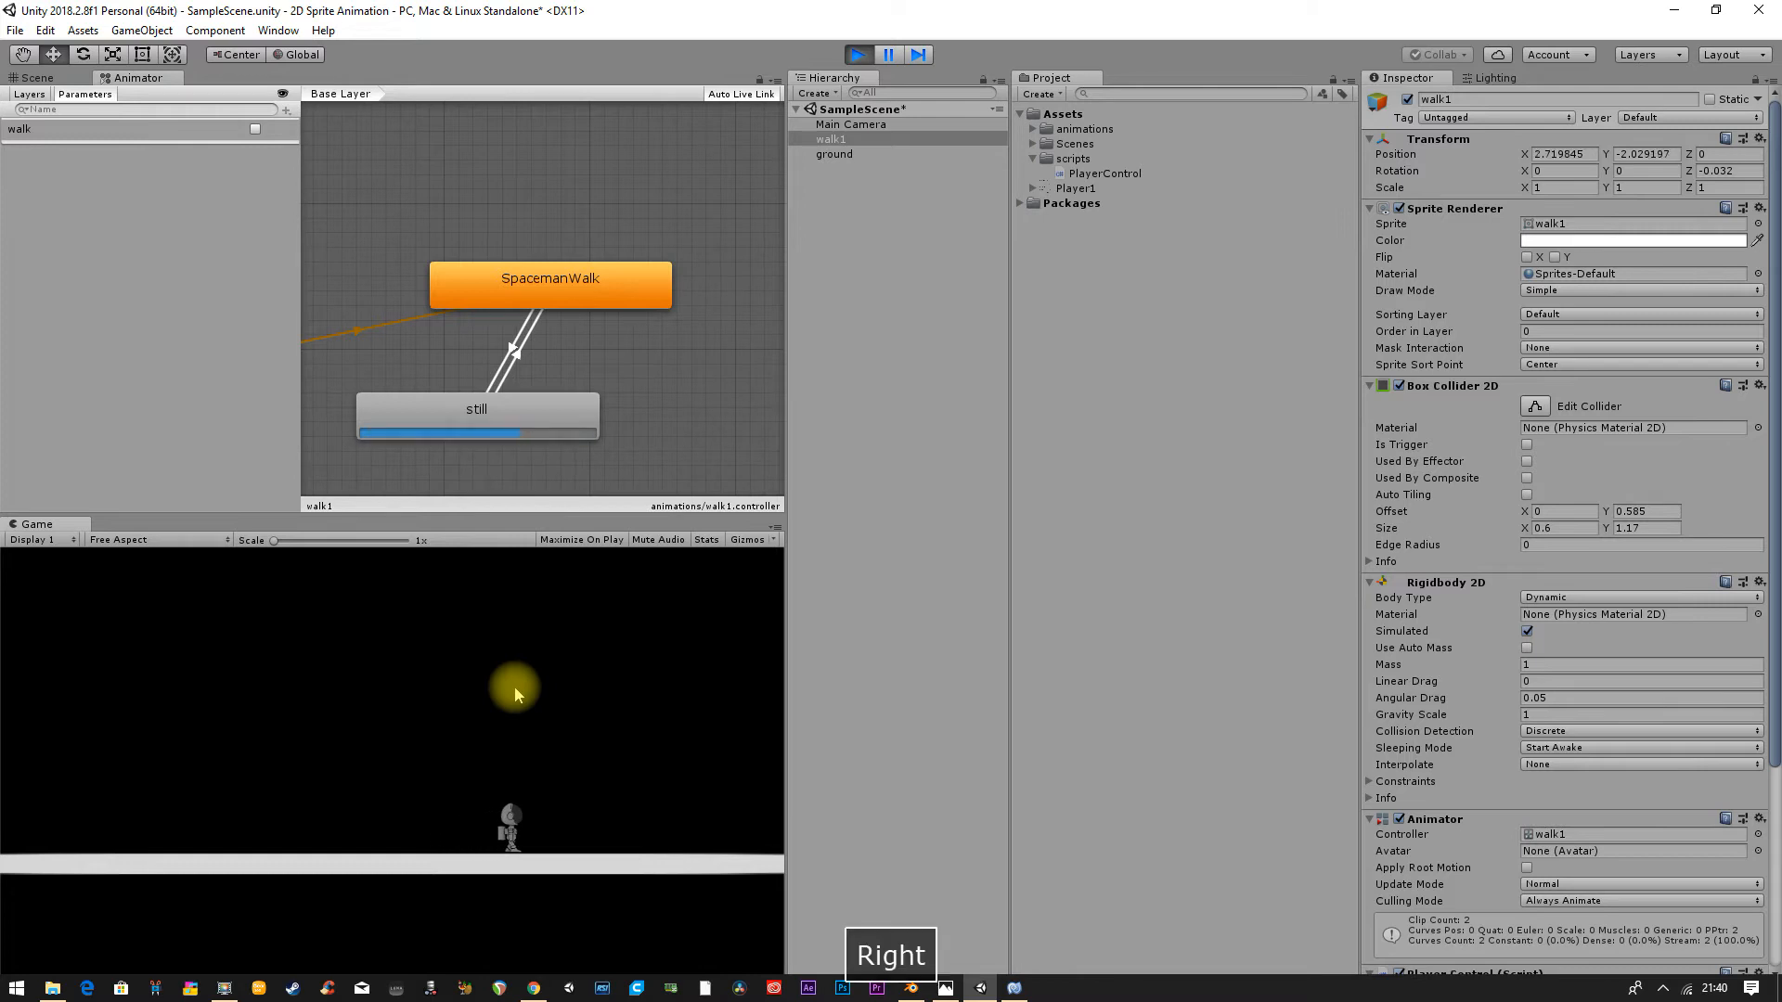
{"action": "key", "text": "Right"}
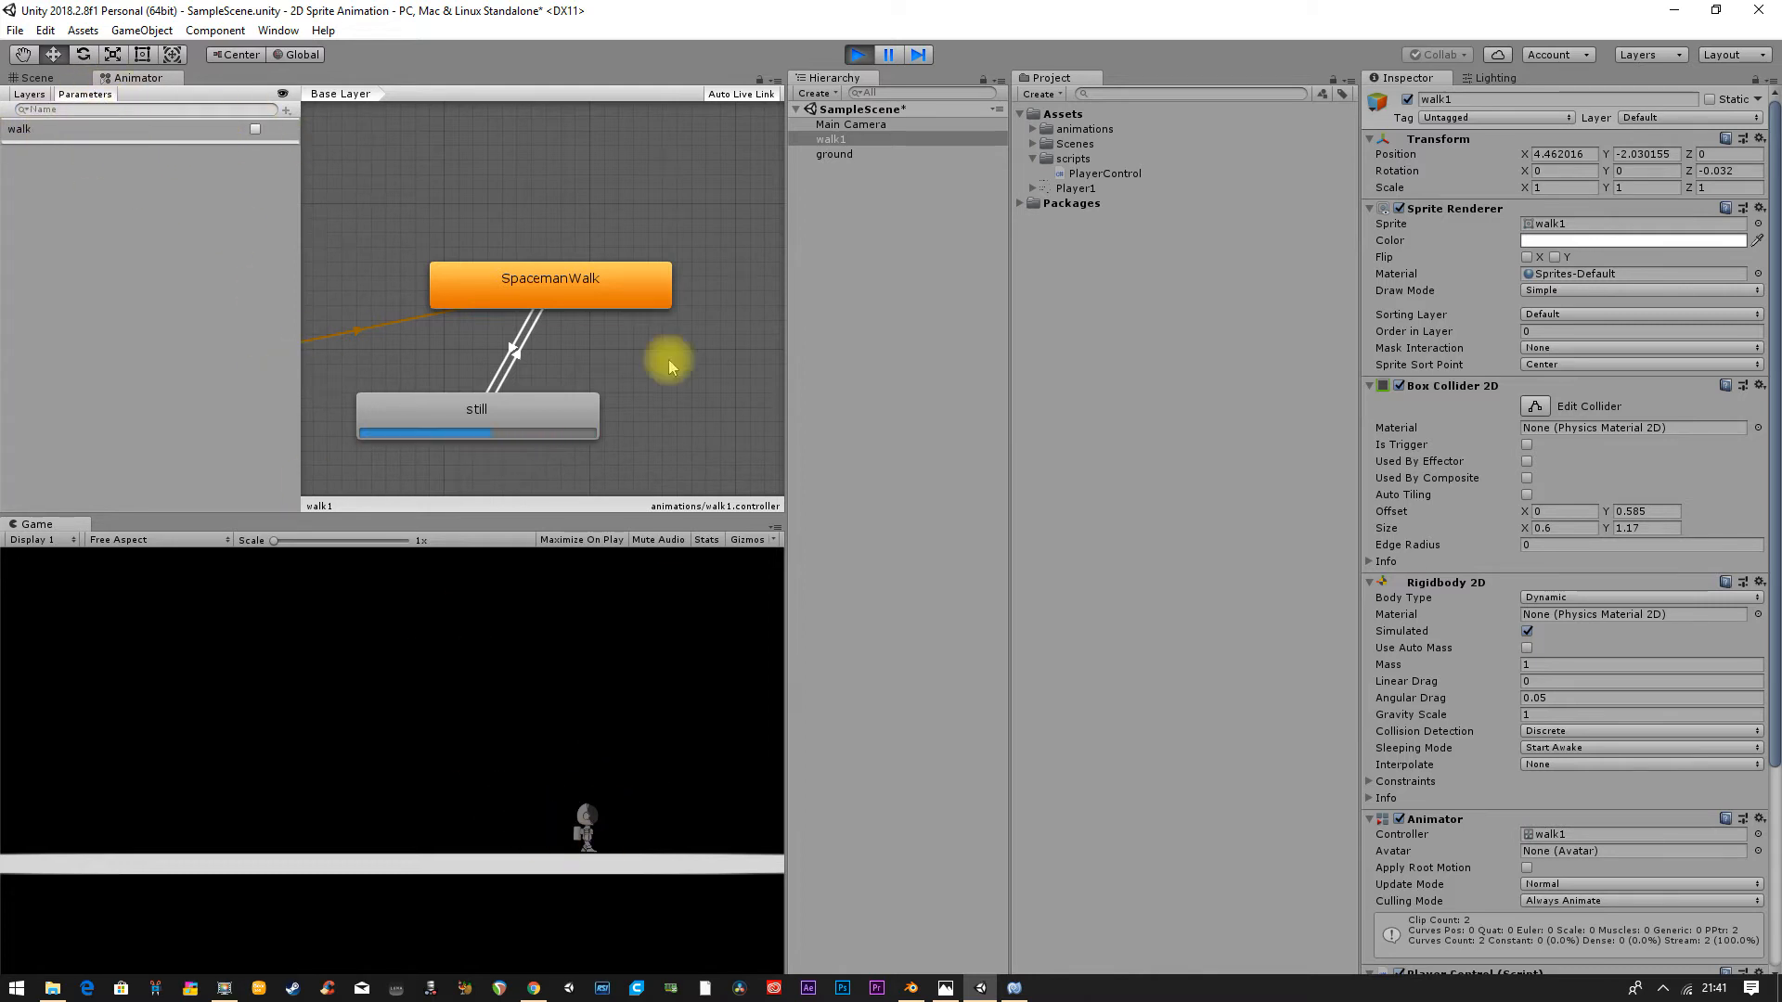
{"action": "left_click", "coordinate": [859, 54]}
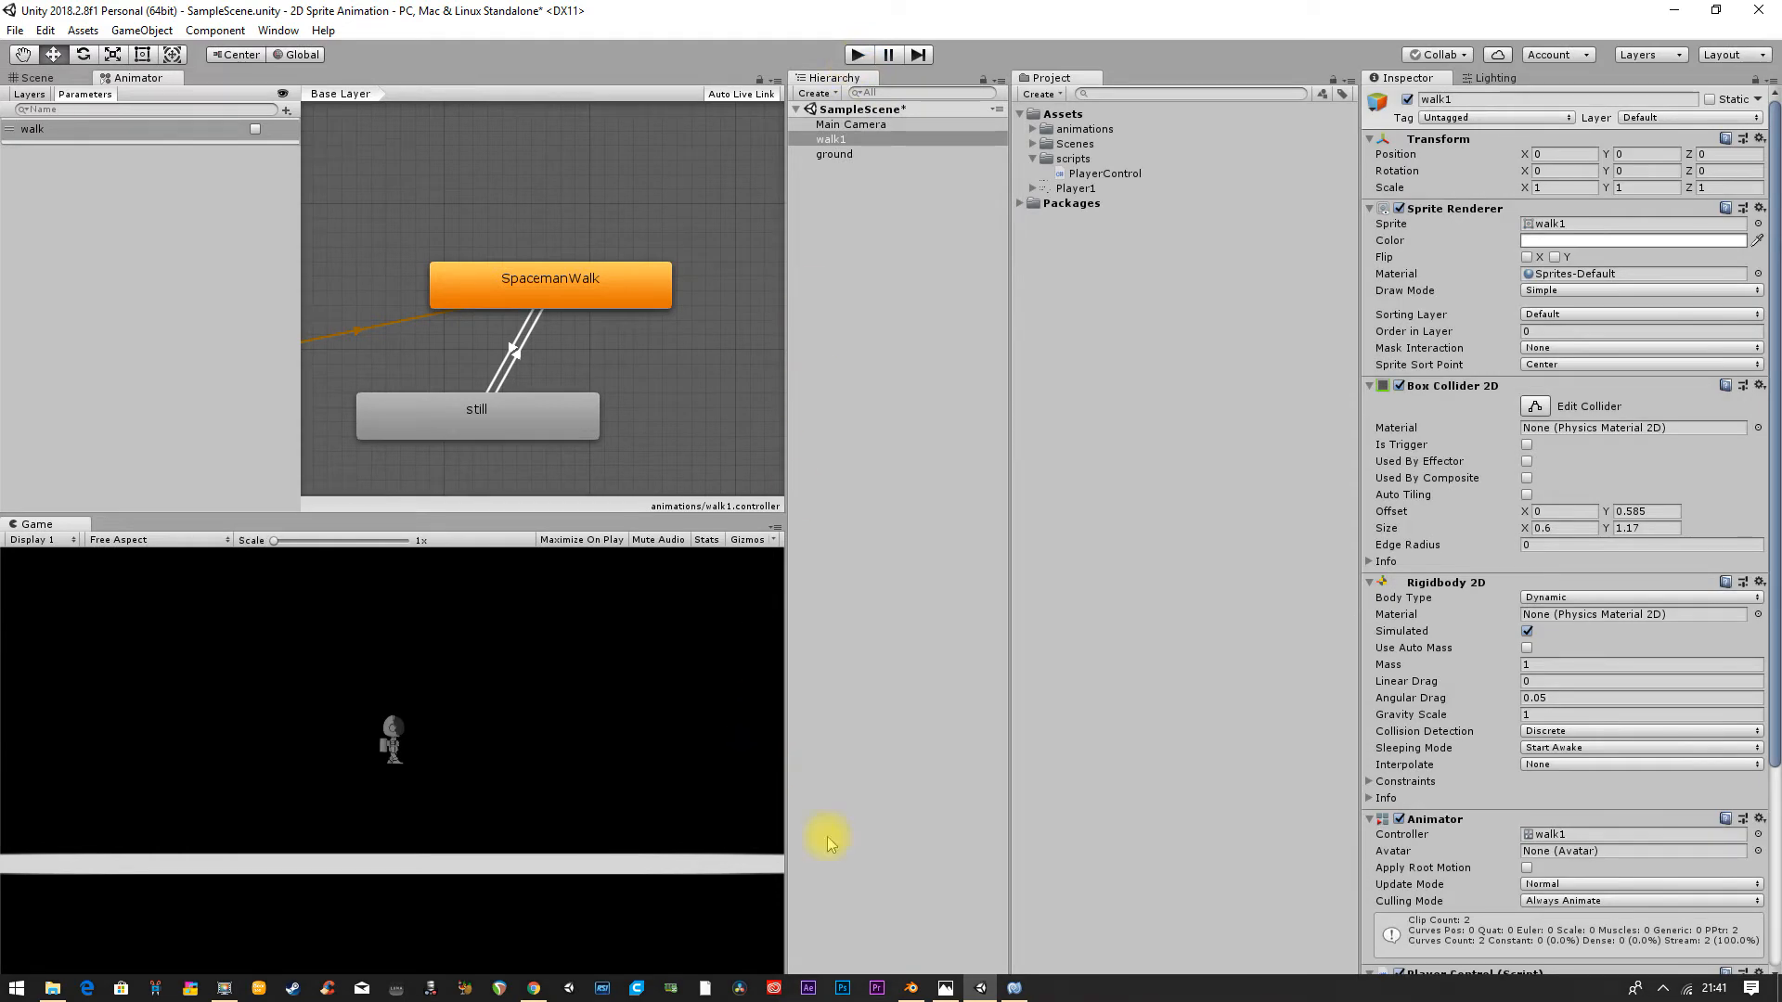
Step: Copy the declaration public Animator animator; from L1CharacterControl.cs to the line below the speed variable in PlayerControl.cs
{"action": "left_click", "coordinate": [1015, 987]}
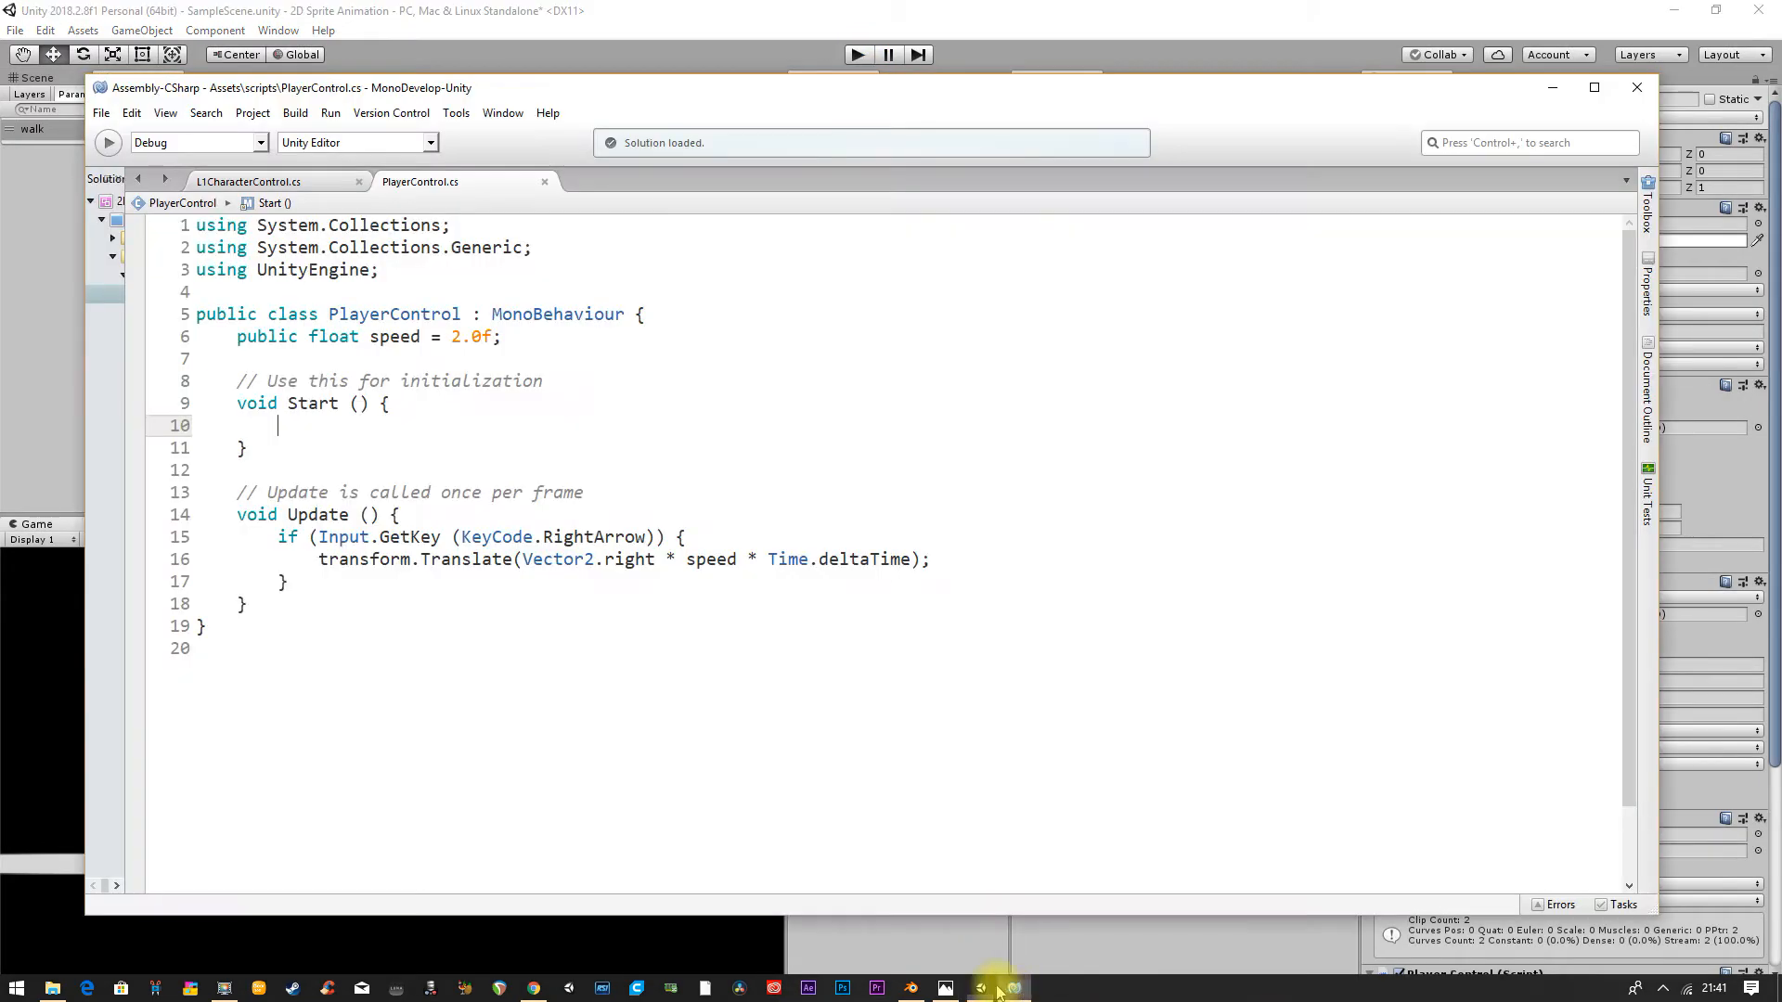
{"action": "left_click", "coordinate": [287, 183]}
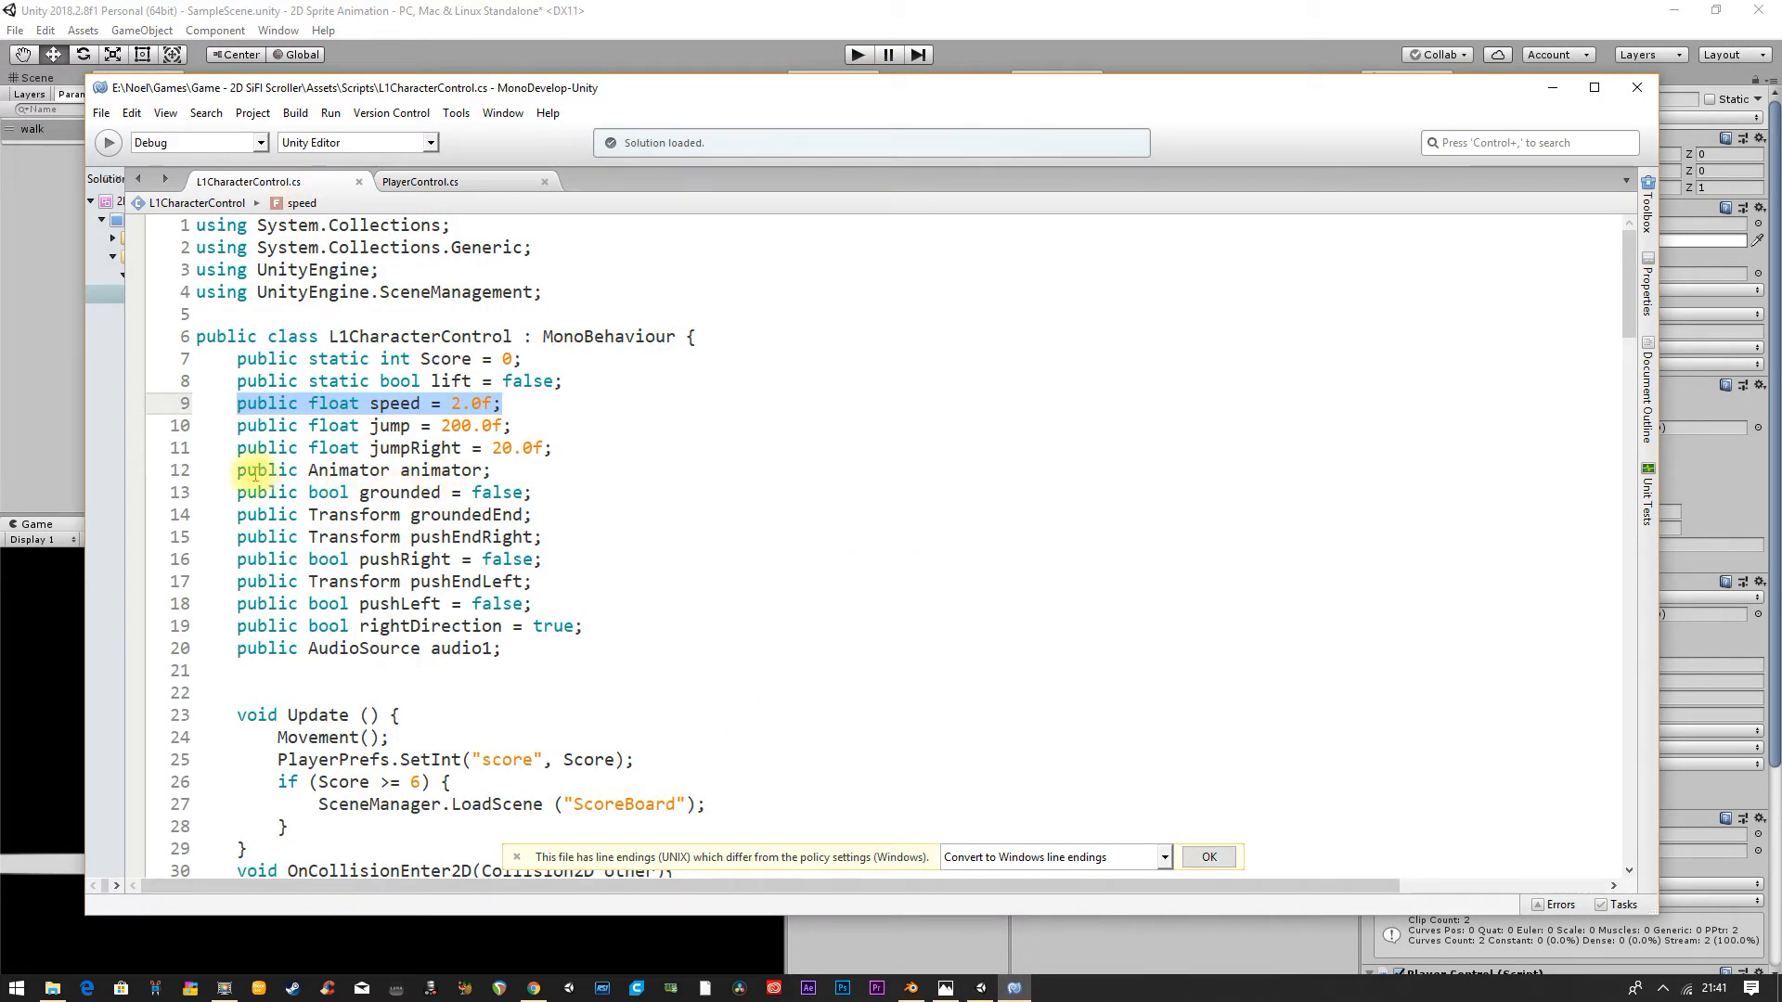
{"action": "left_click_drag", "start_coordinate": [237, 471], "coordinate": [492, 478]}
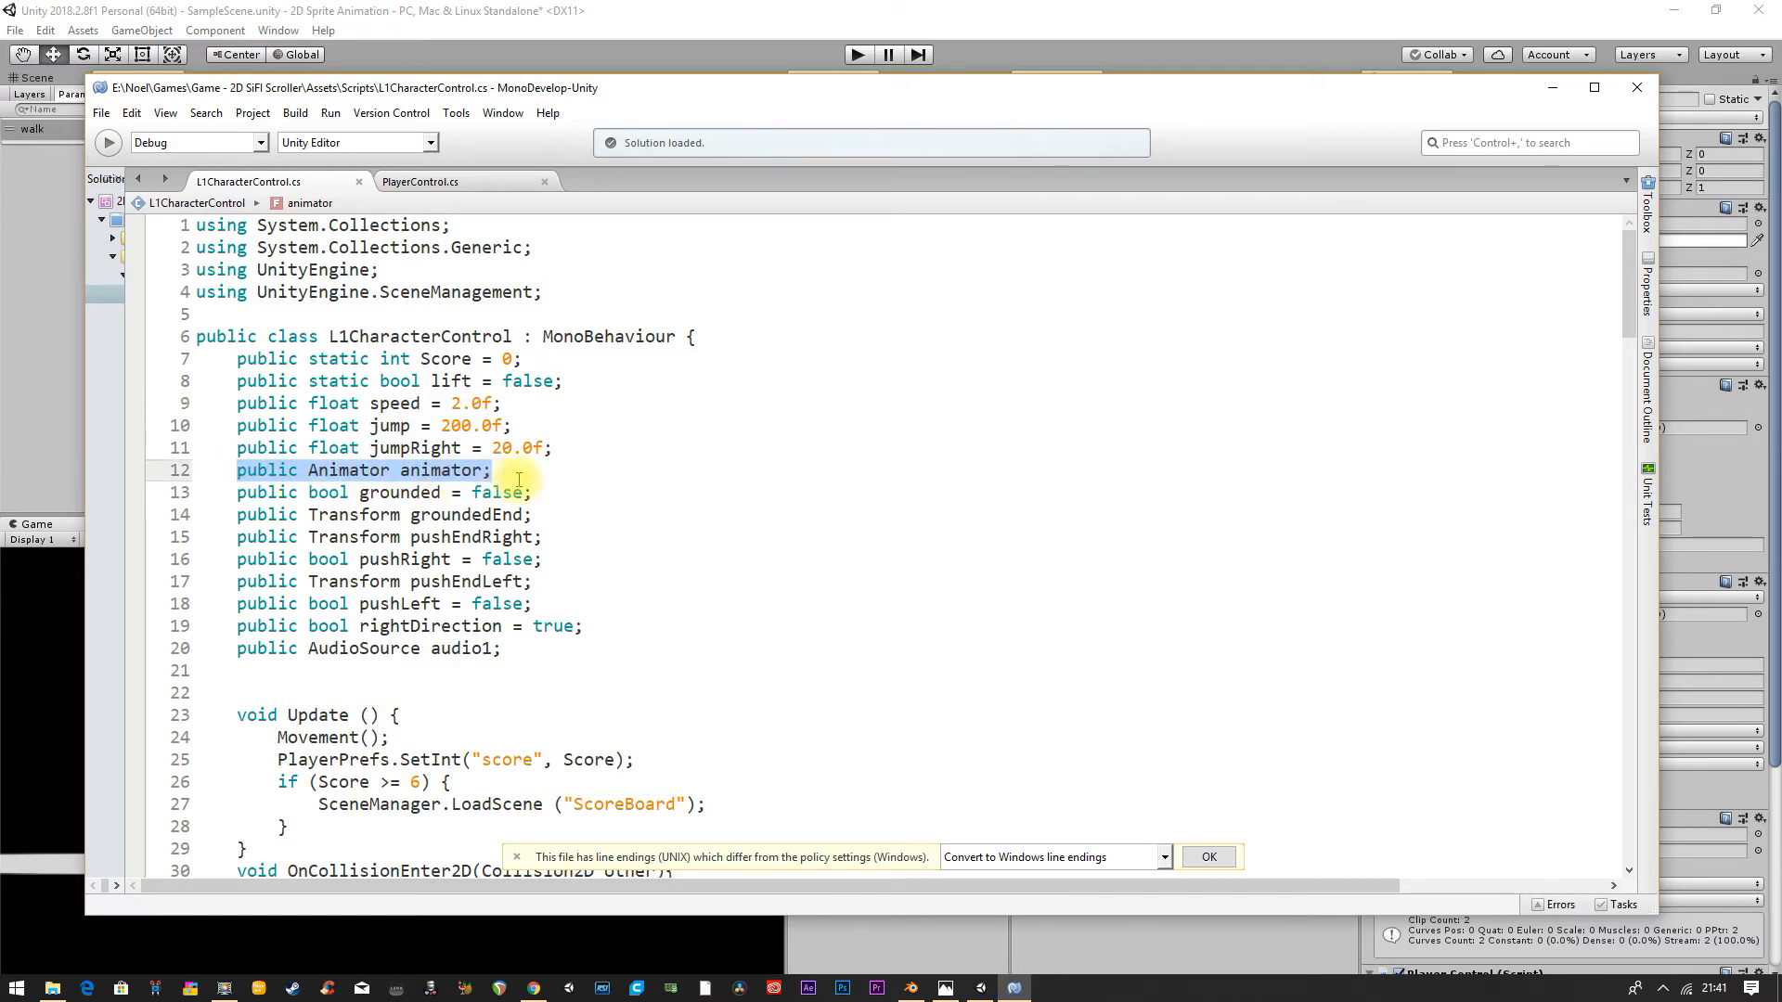
{"action": "key", "text": "ctrl+c"}
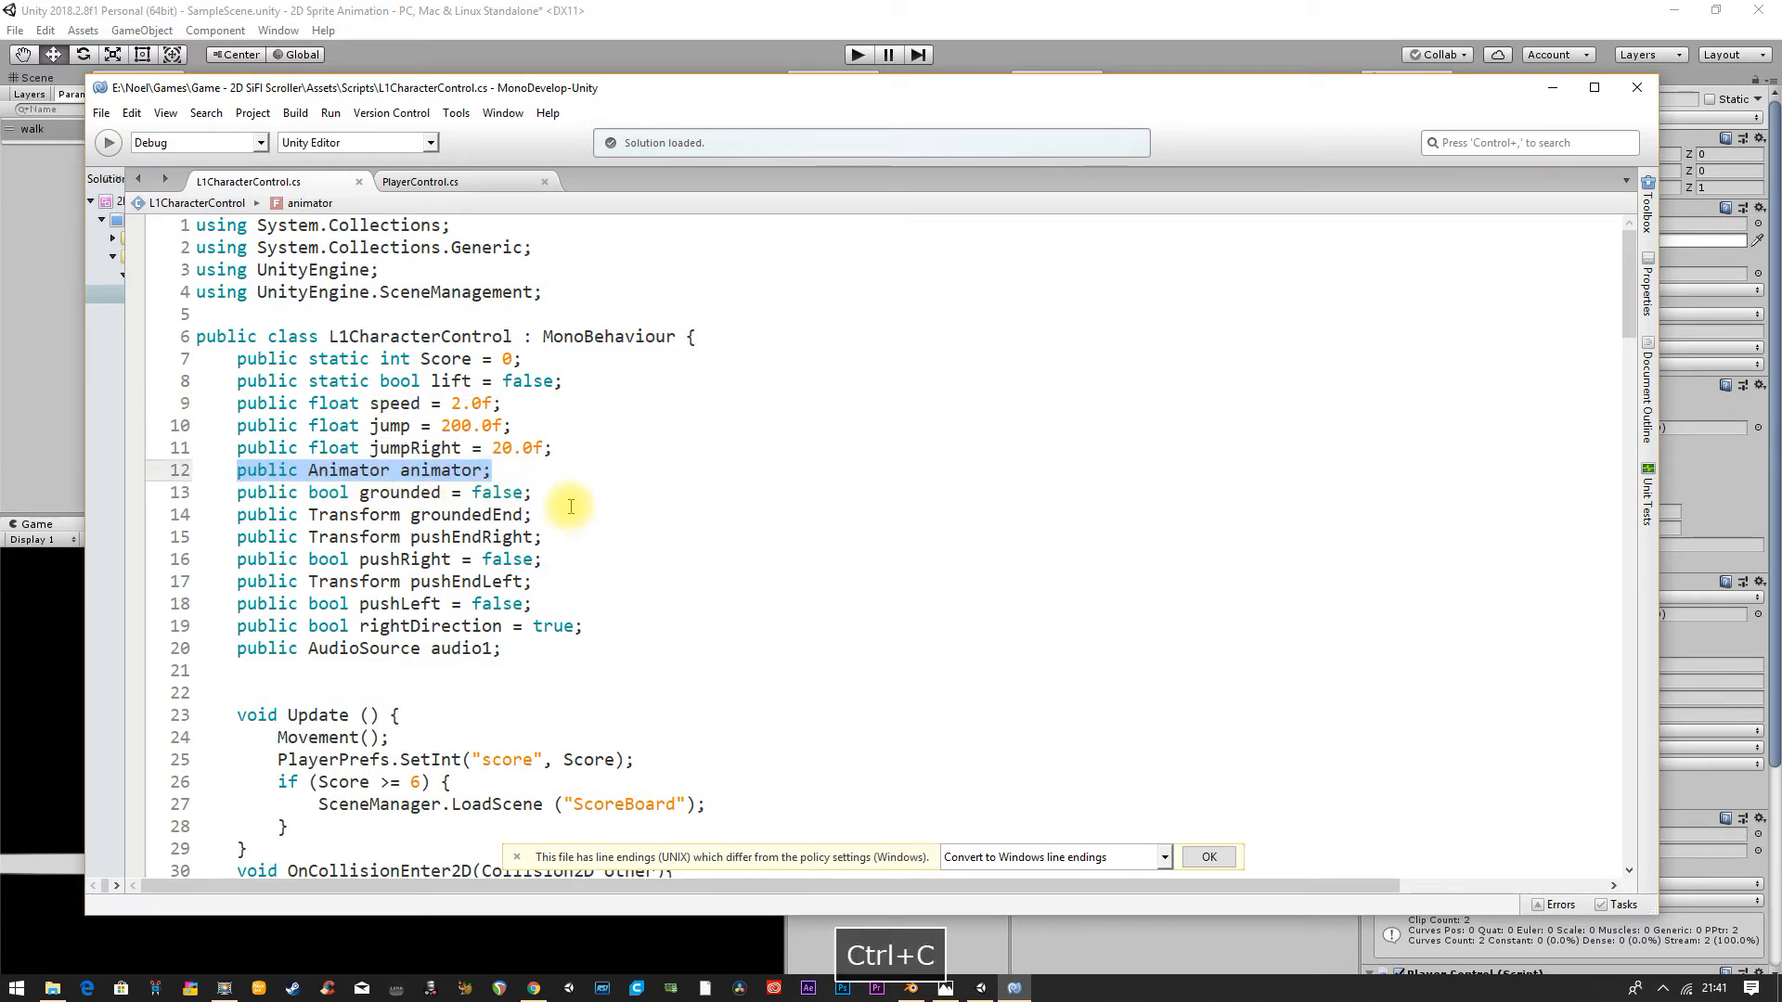
{"action": "left_click", "coordinate": [468, 184]}
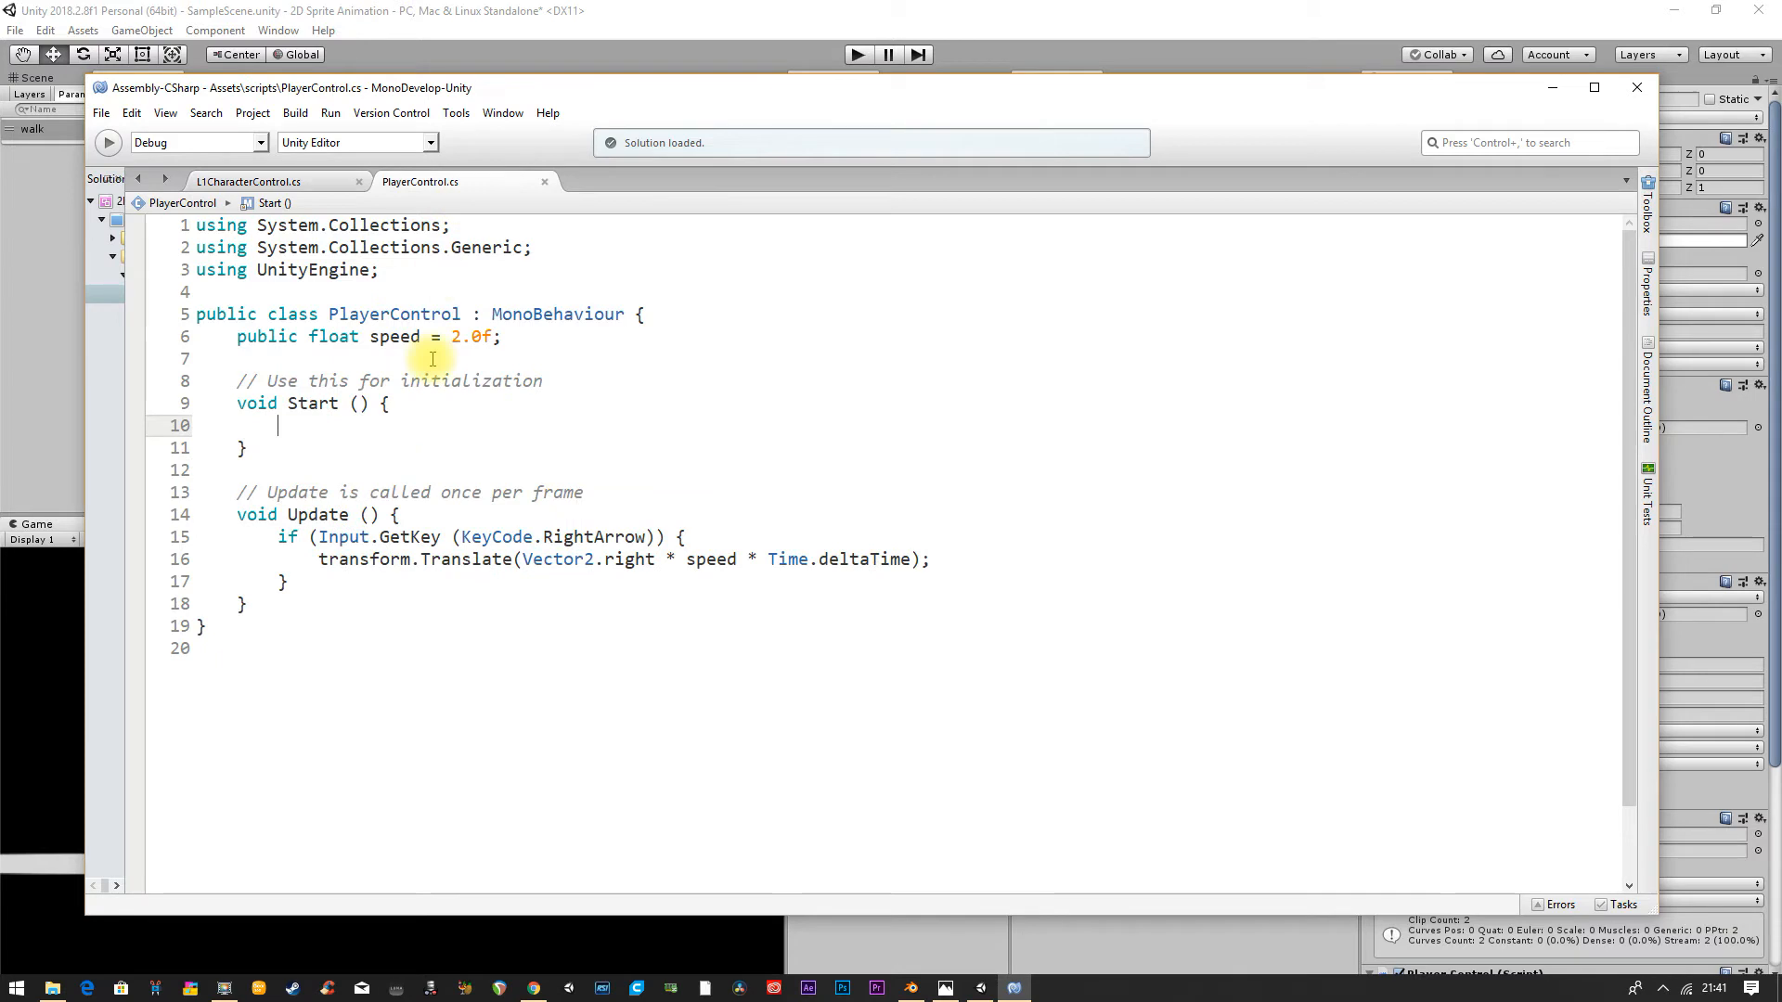
{"action": "left_click", "coordinate": [359, 359]}
{"action": "key", "text": "ctrl+v"}
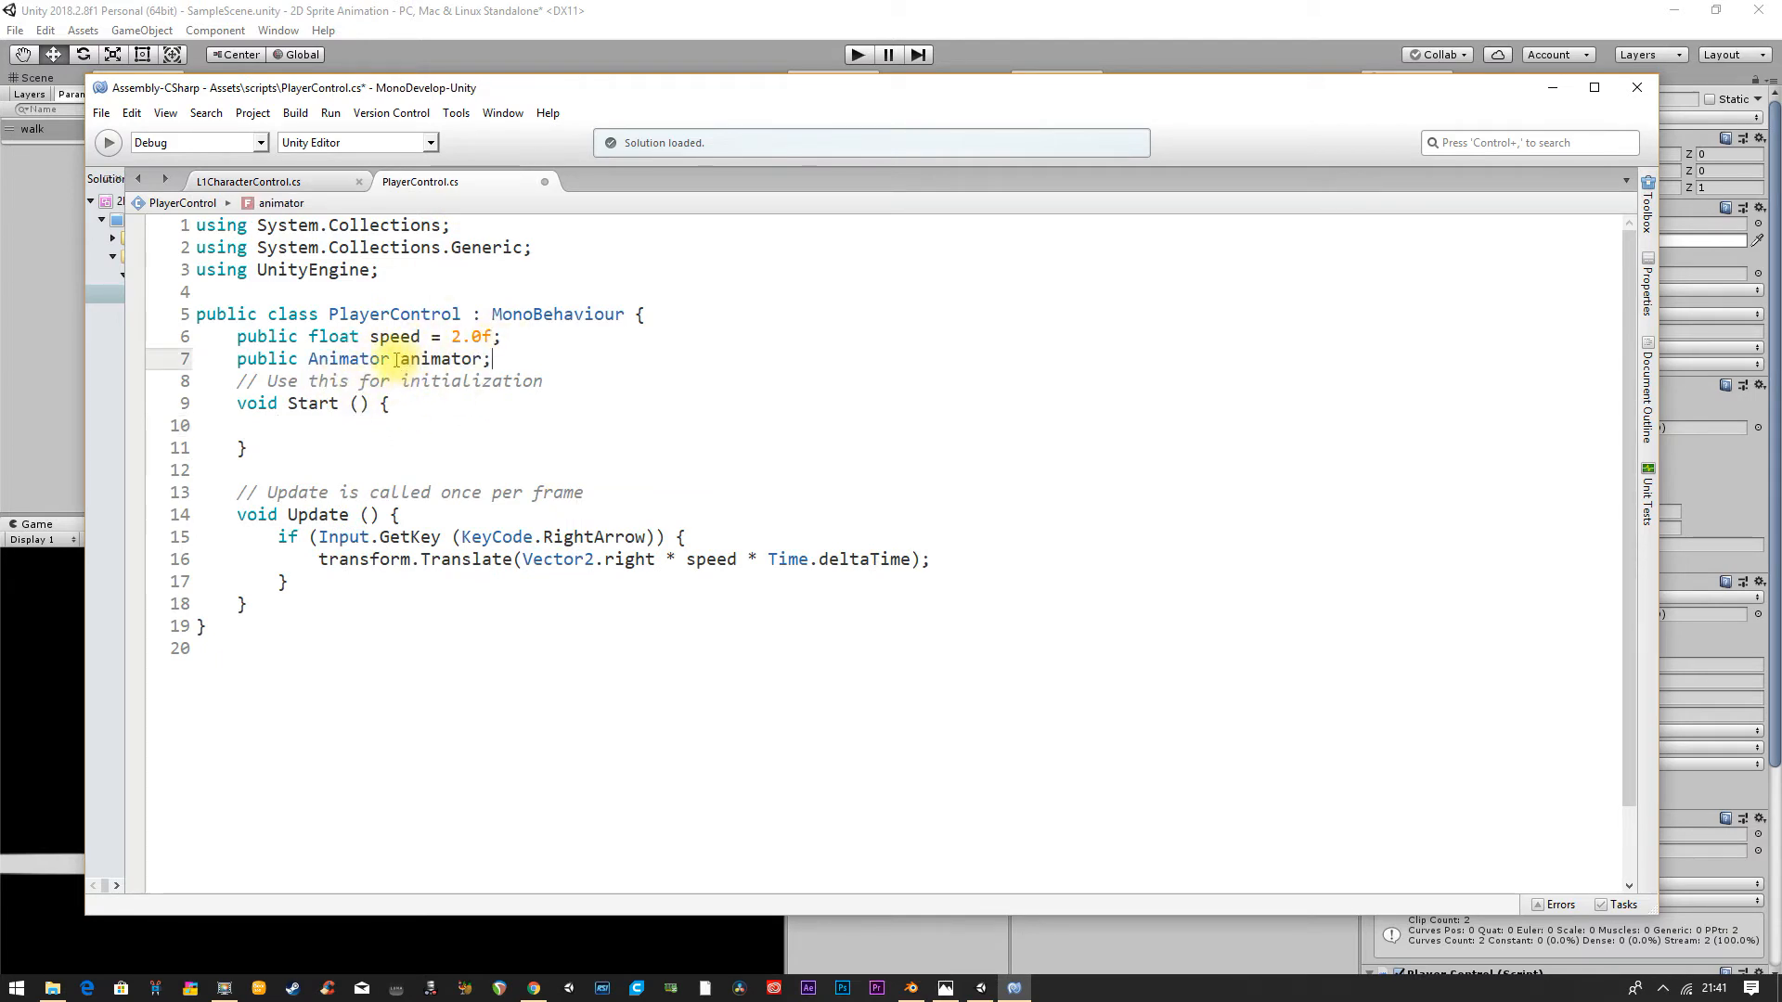
Step: Switch to Unity and locate the walk1 animator controller in the animations folder
{"action": "double_click", "coordinate": [914, 11]}
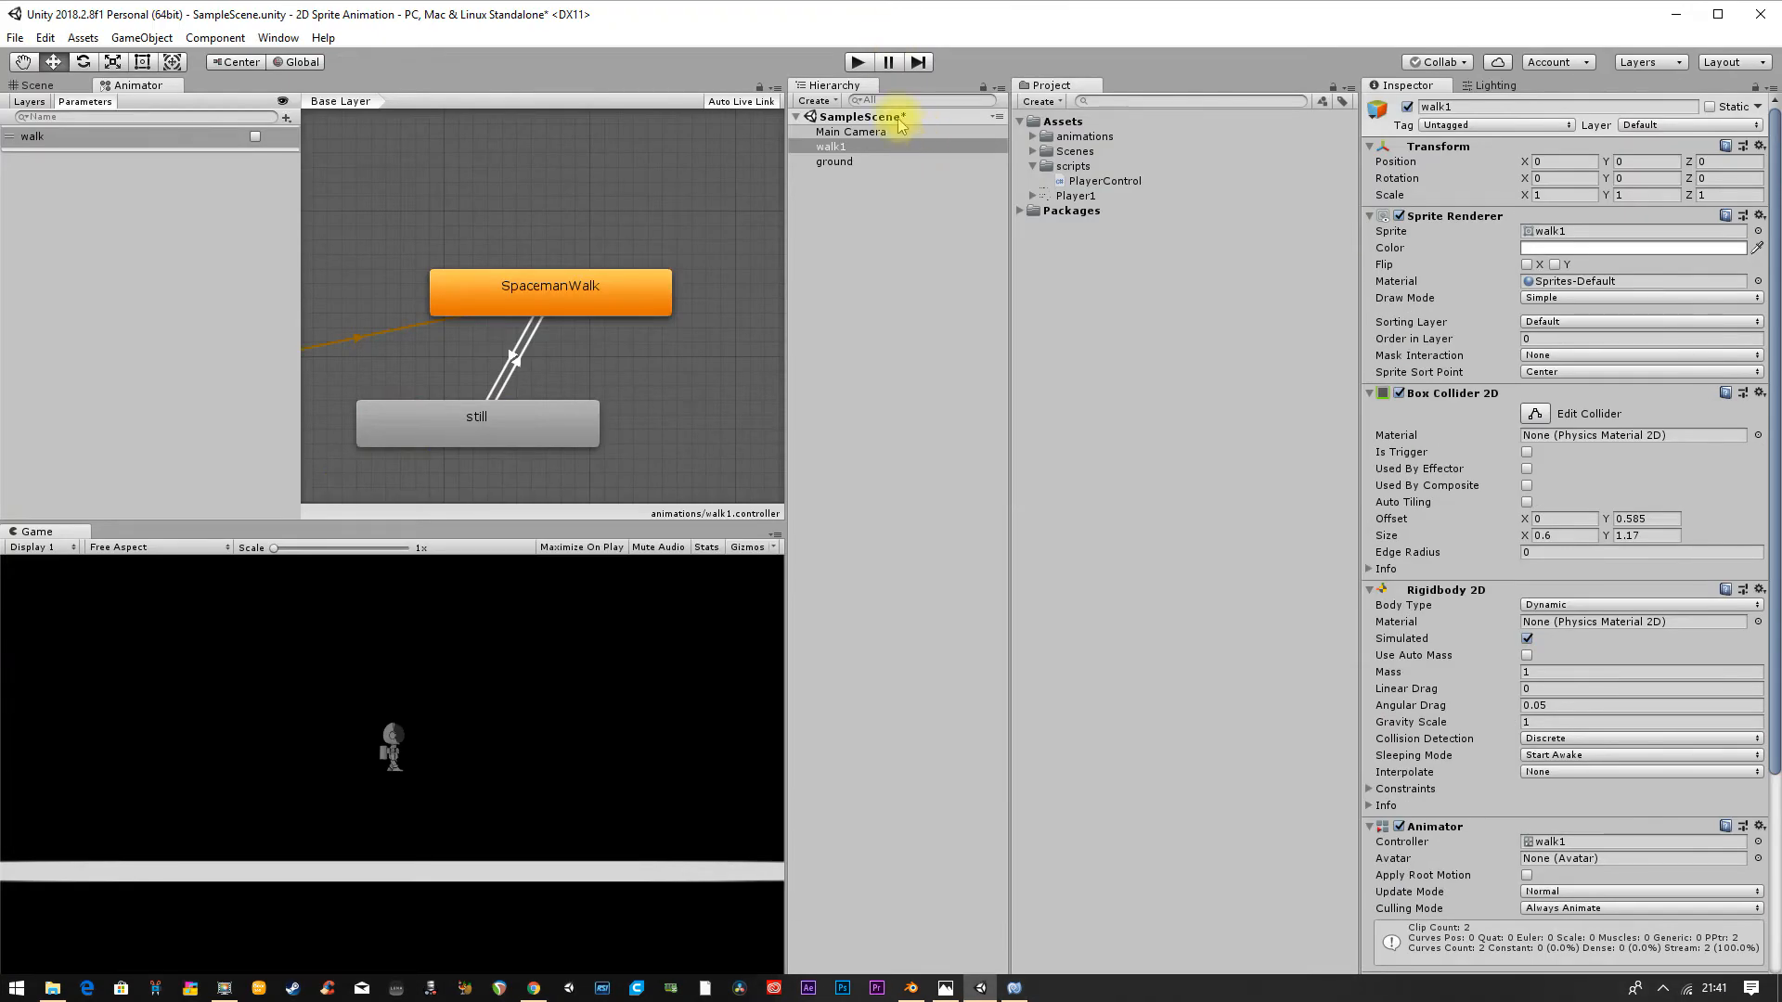
{"action": "left_click", "coordinate": [1032, 137]}
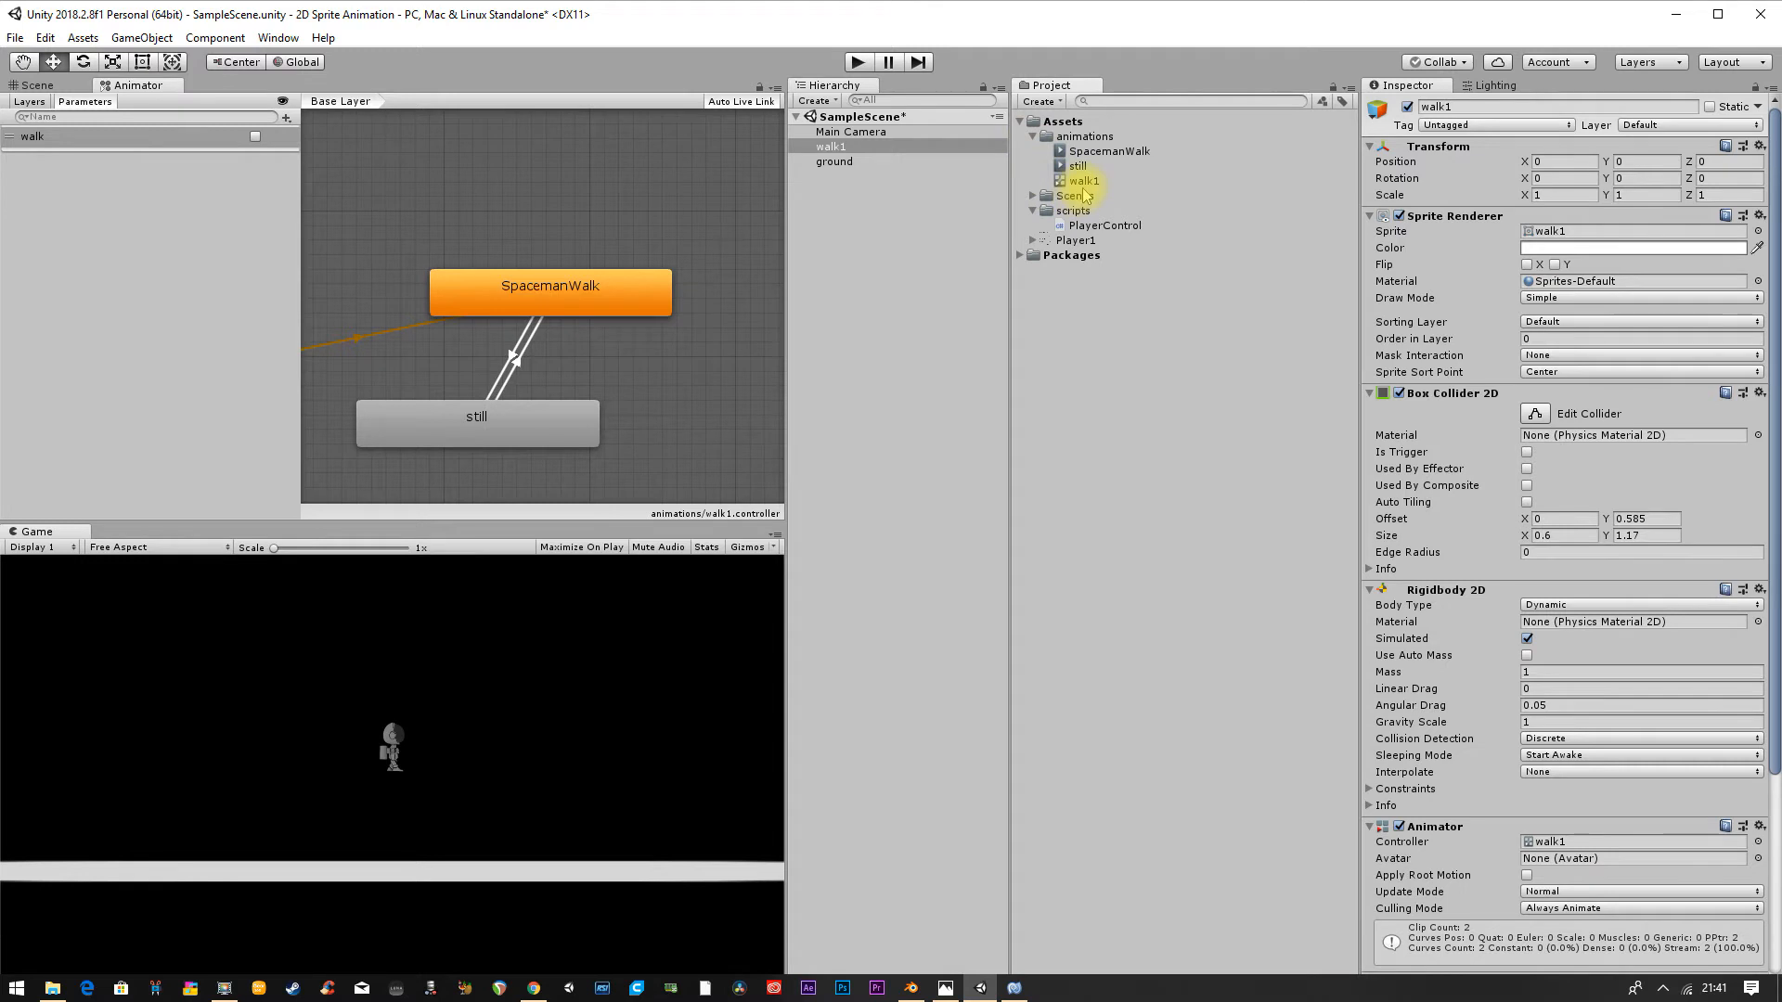
{"action": "left_click", "coordinate": [1076, 180]}
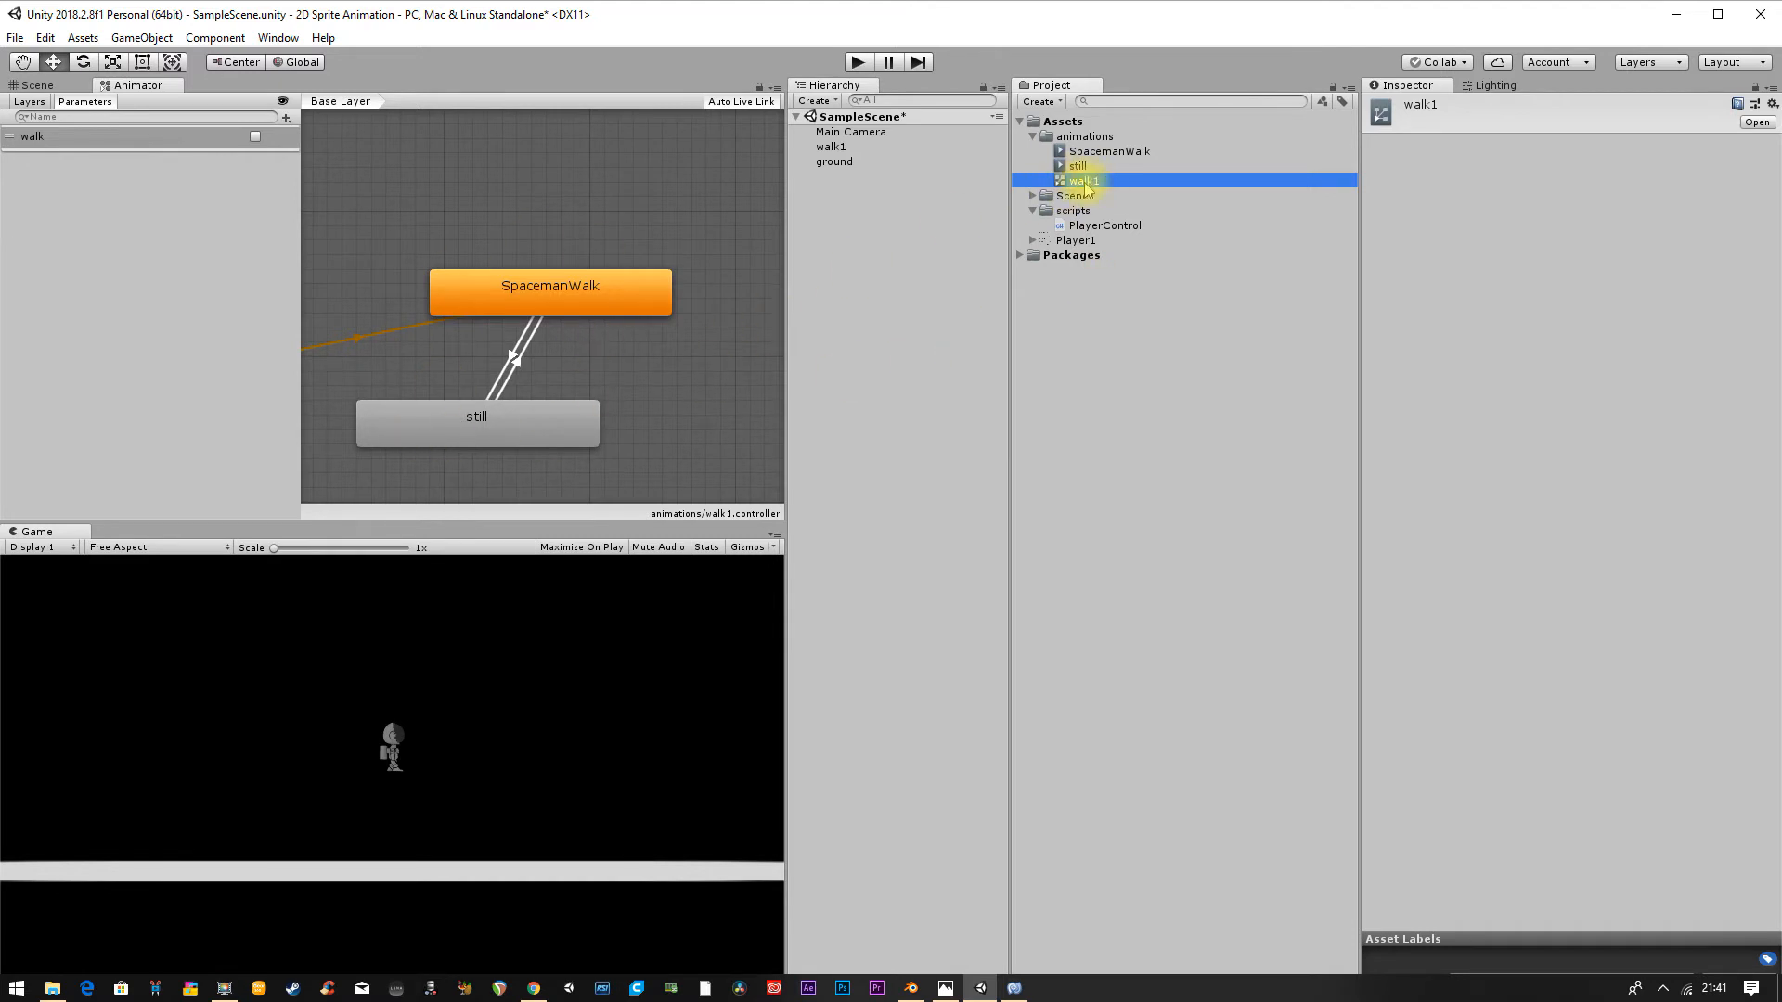
Step: Copy animator.SetBool("walk", true); from L1CharacterControl.cs to above the Translate line in PlayerControl.cs's RightArrow block, and save the script
{"action": "left_click", "coordinate": [1014, 988]}
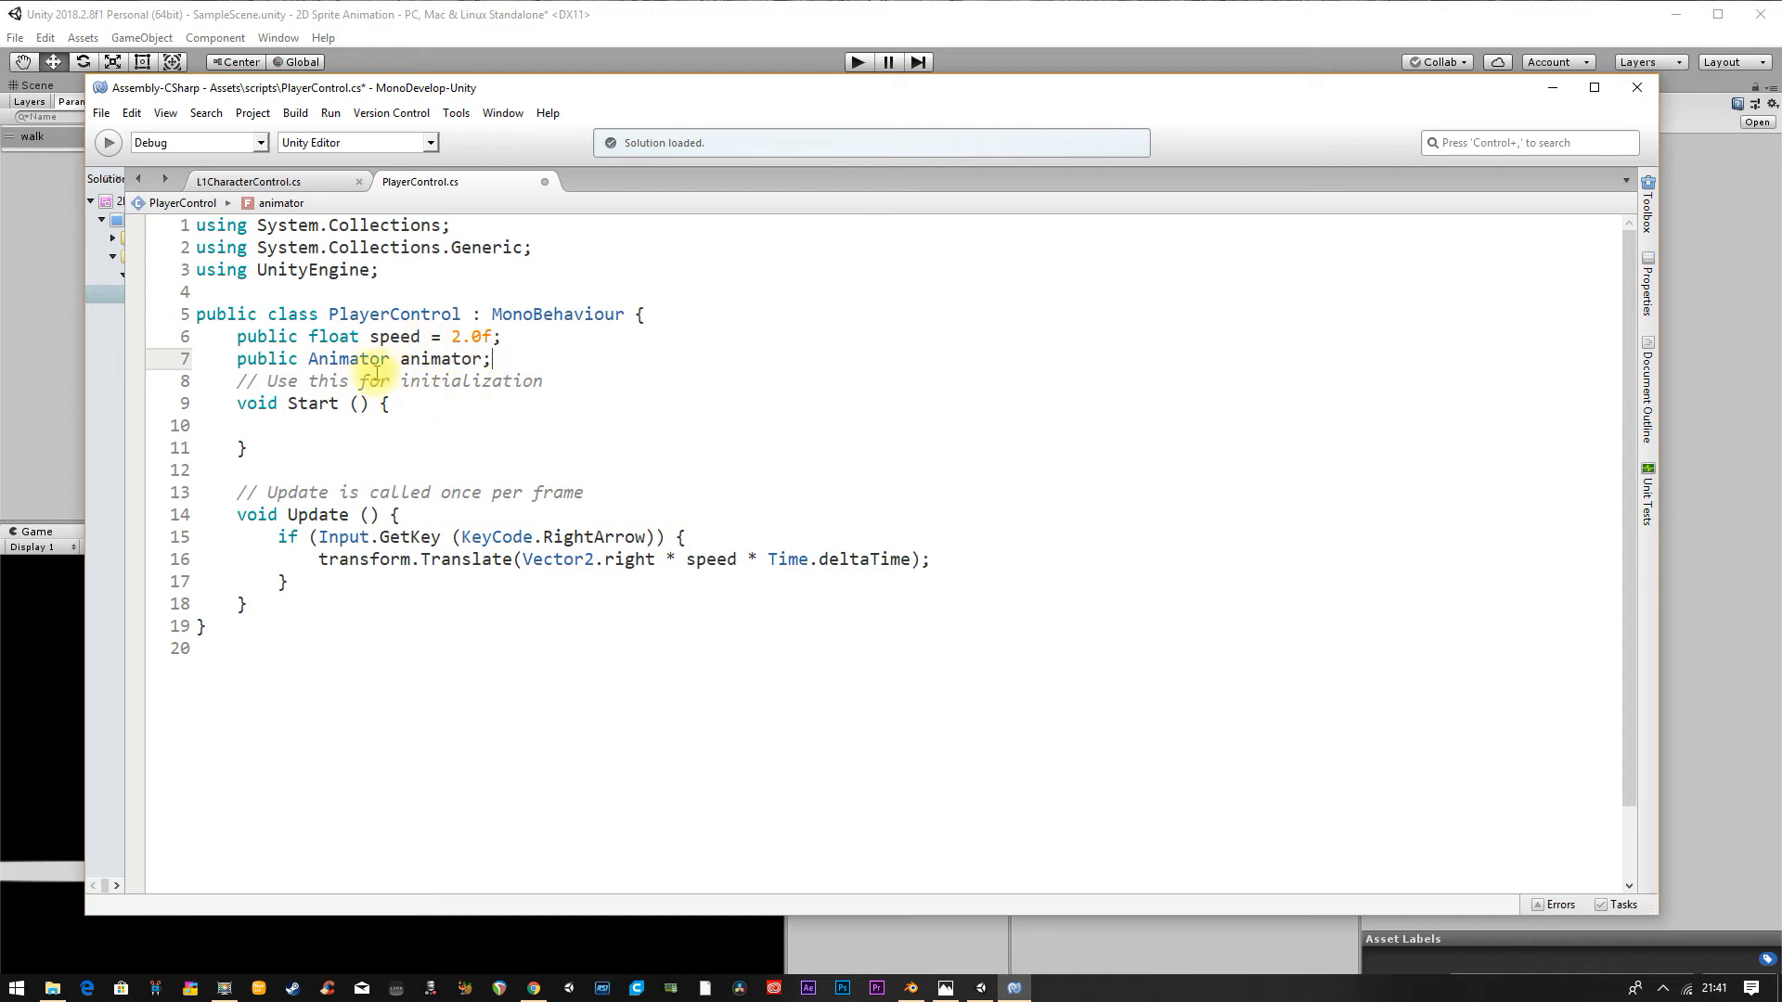
{"action": "left_click", "coordinate": [295, 181]}
{"action": "scroll", "coordinate": [459, 543], "scroll_direction": "down", "scroll_amount": 10}
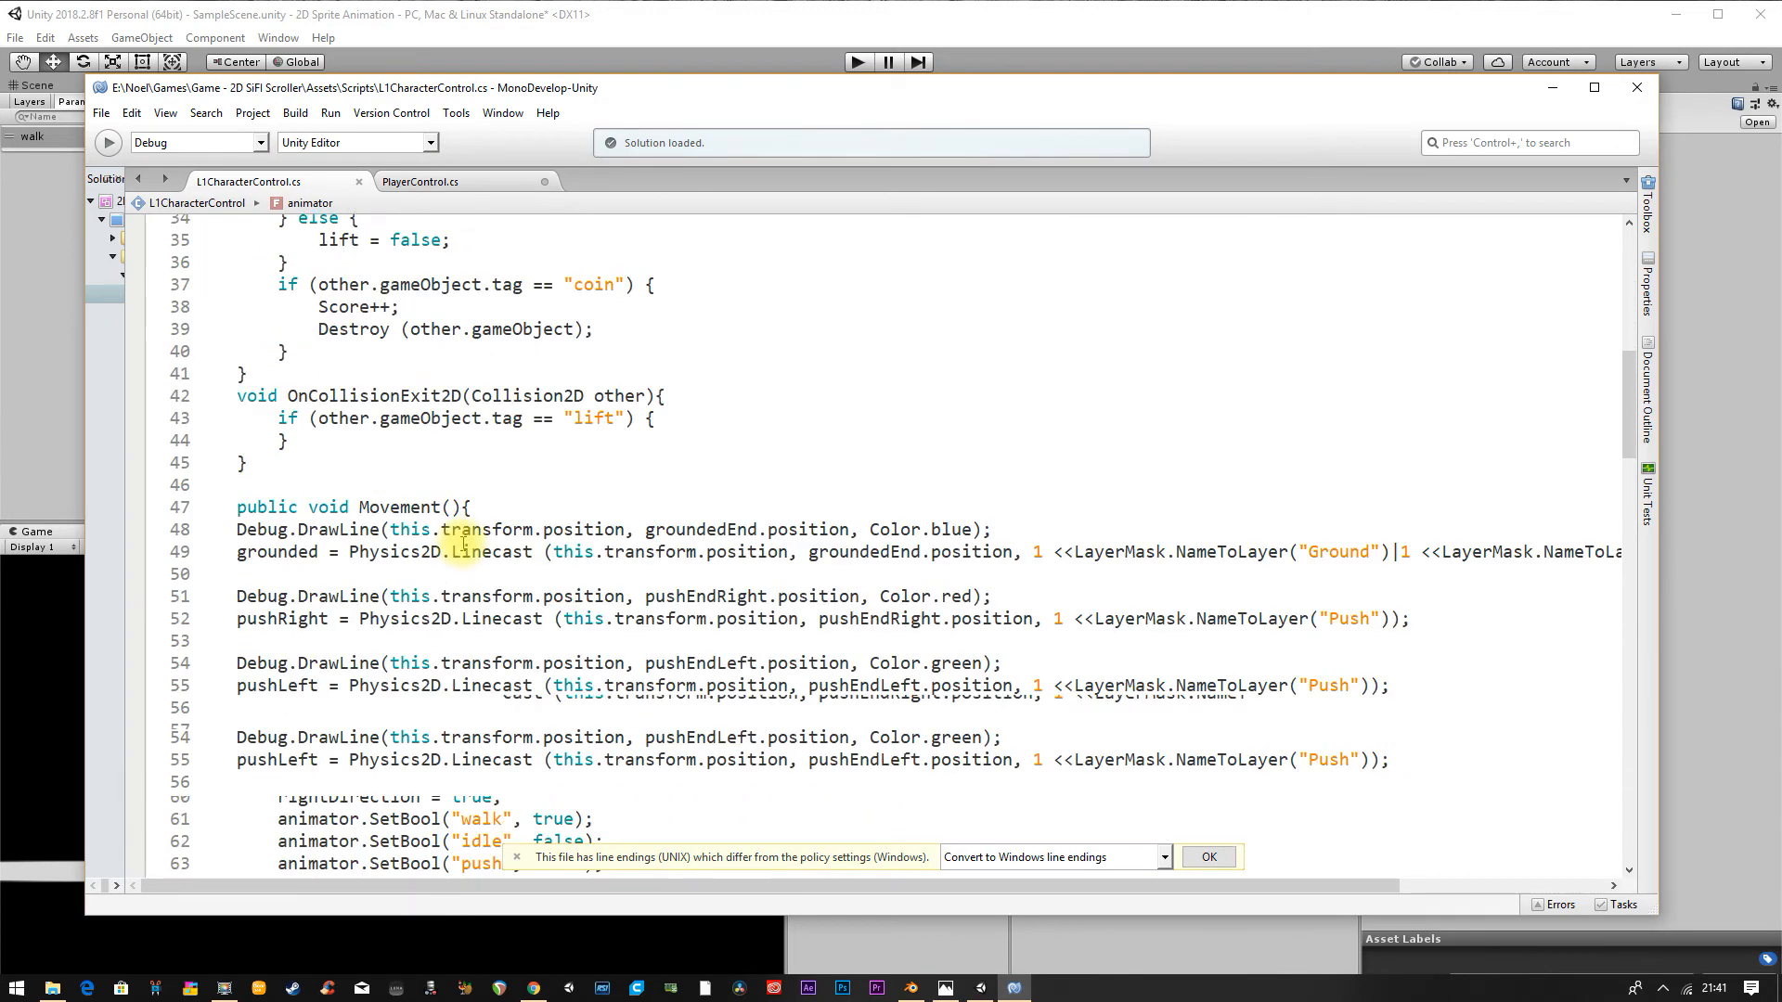
{"action": "scroll", "coordinate": [463, 543], "scroll_direction": "down", "scroll_amount": 4}
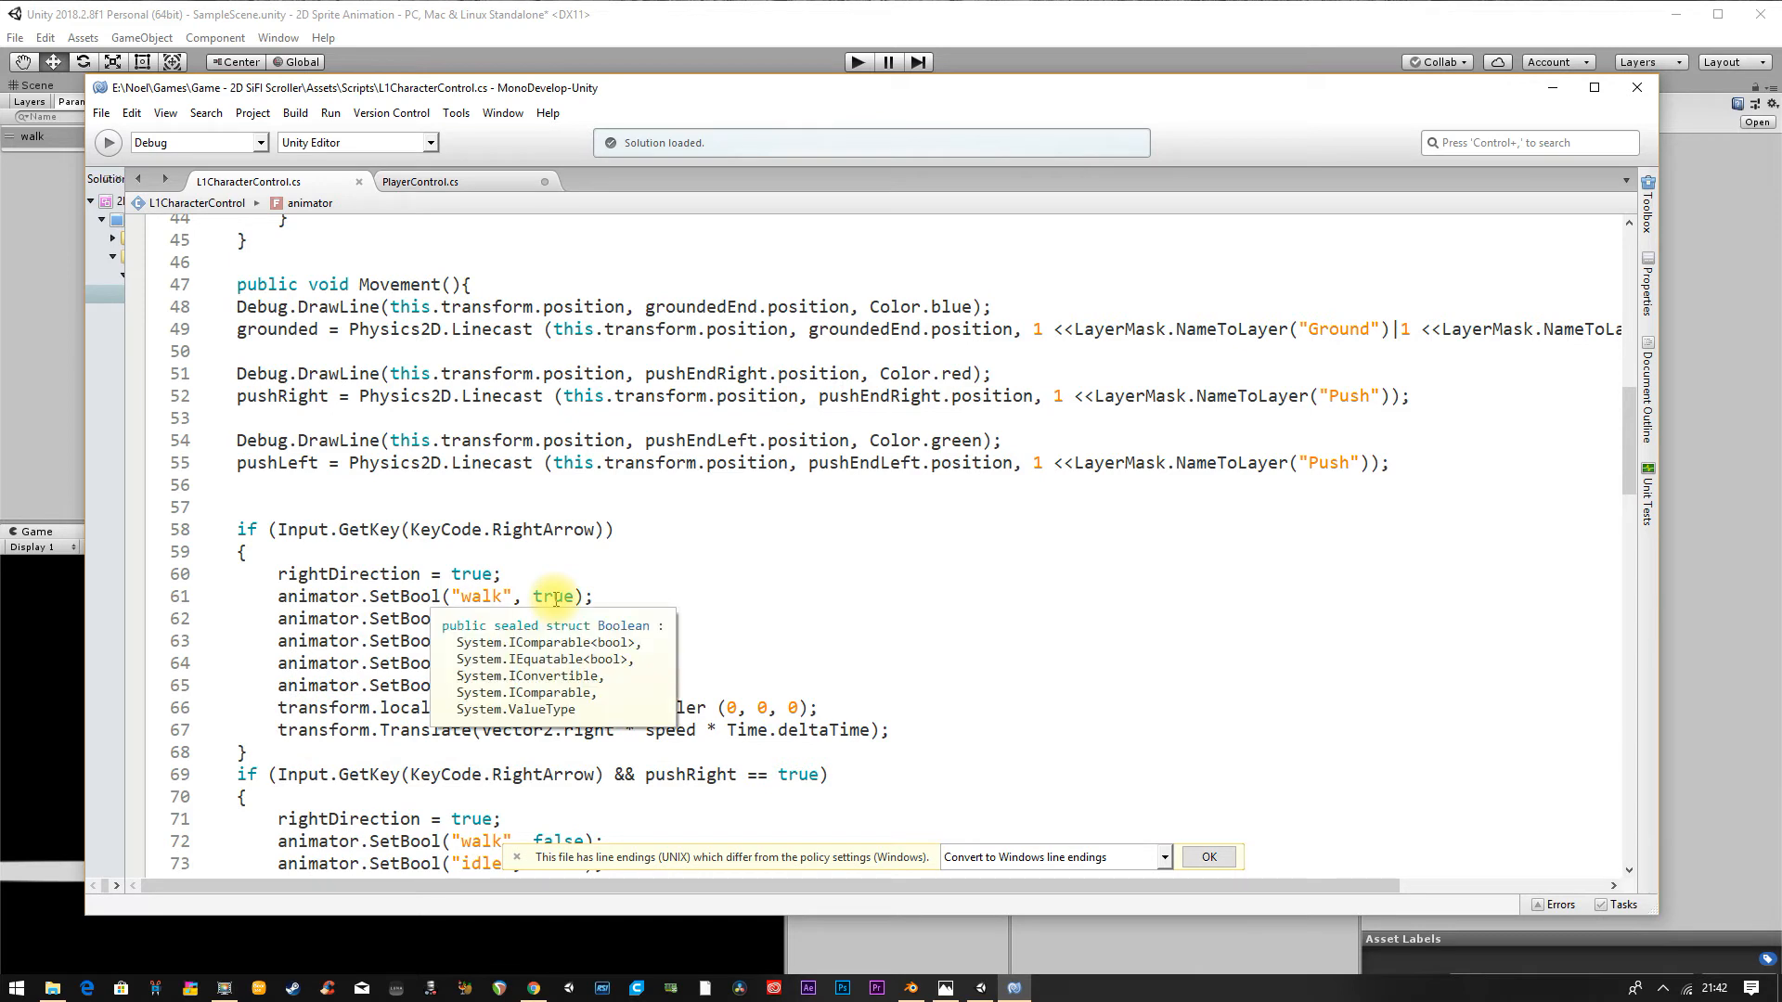
{"action": "left_click_drag", "start_coordinate": [274, 599], "coordinate": [627, 589]}
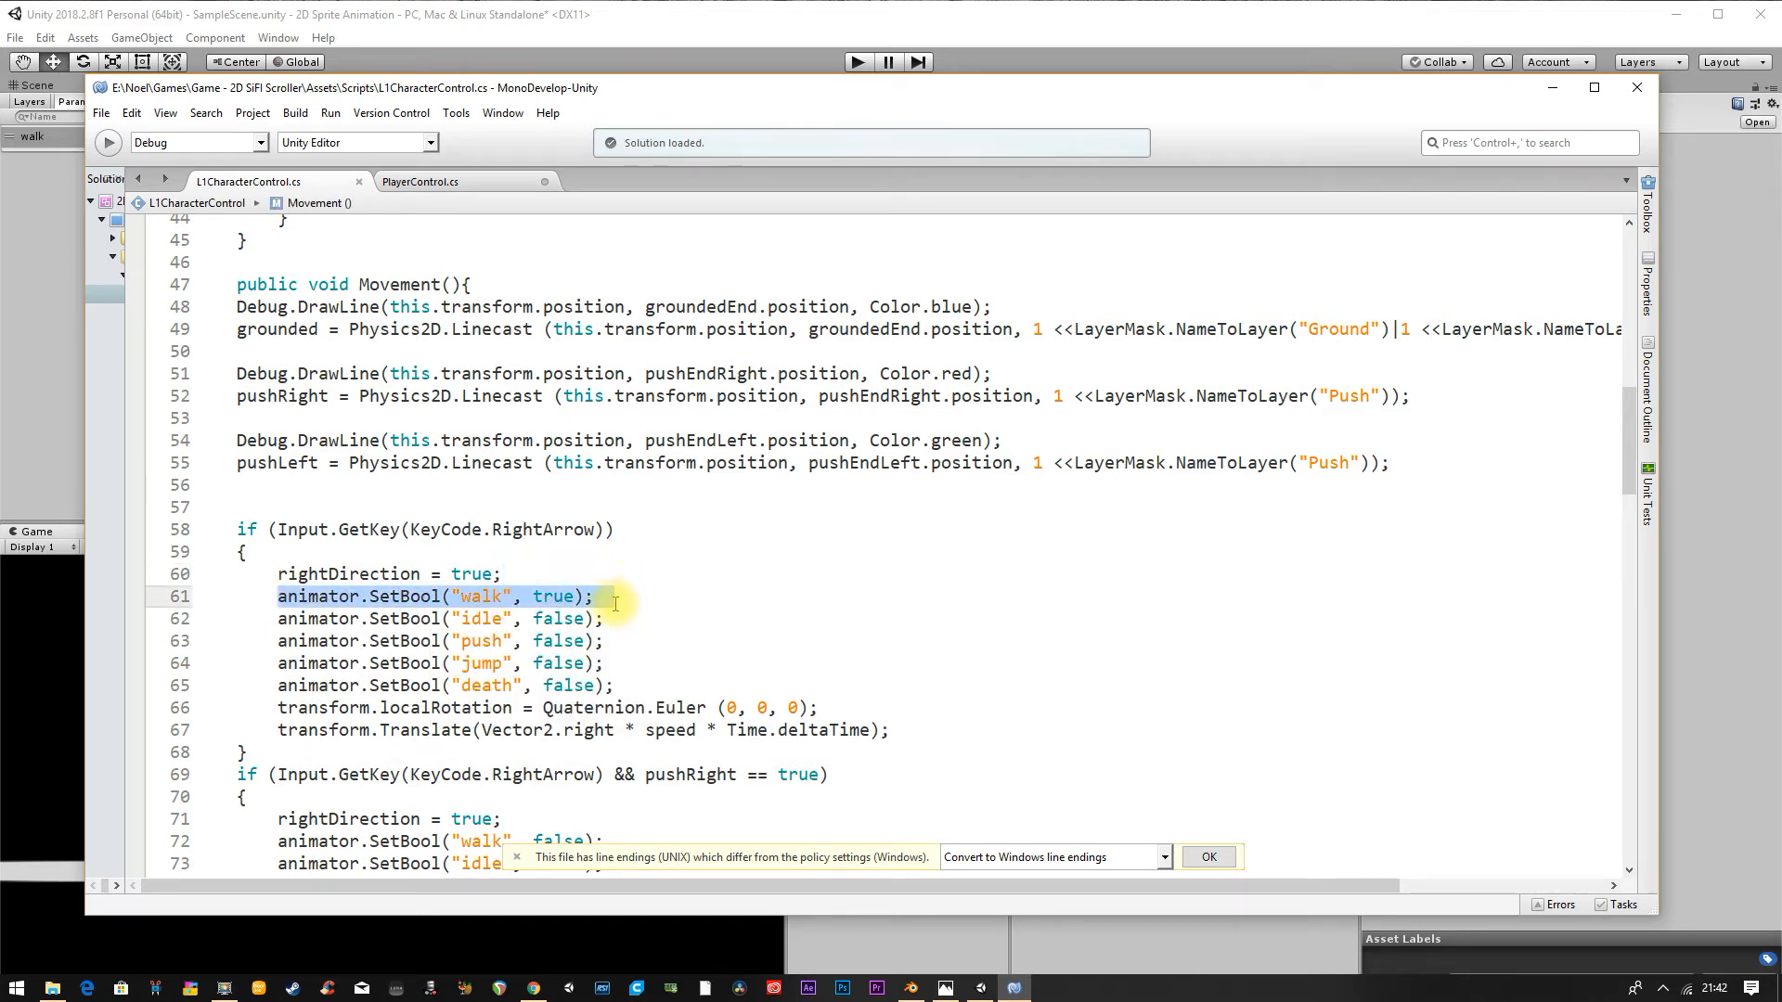
{"action": "key", "text": "ctrl+c"}
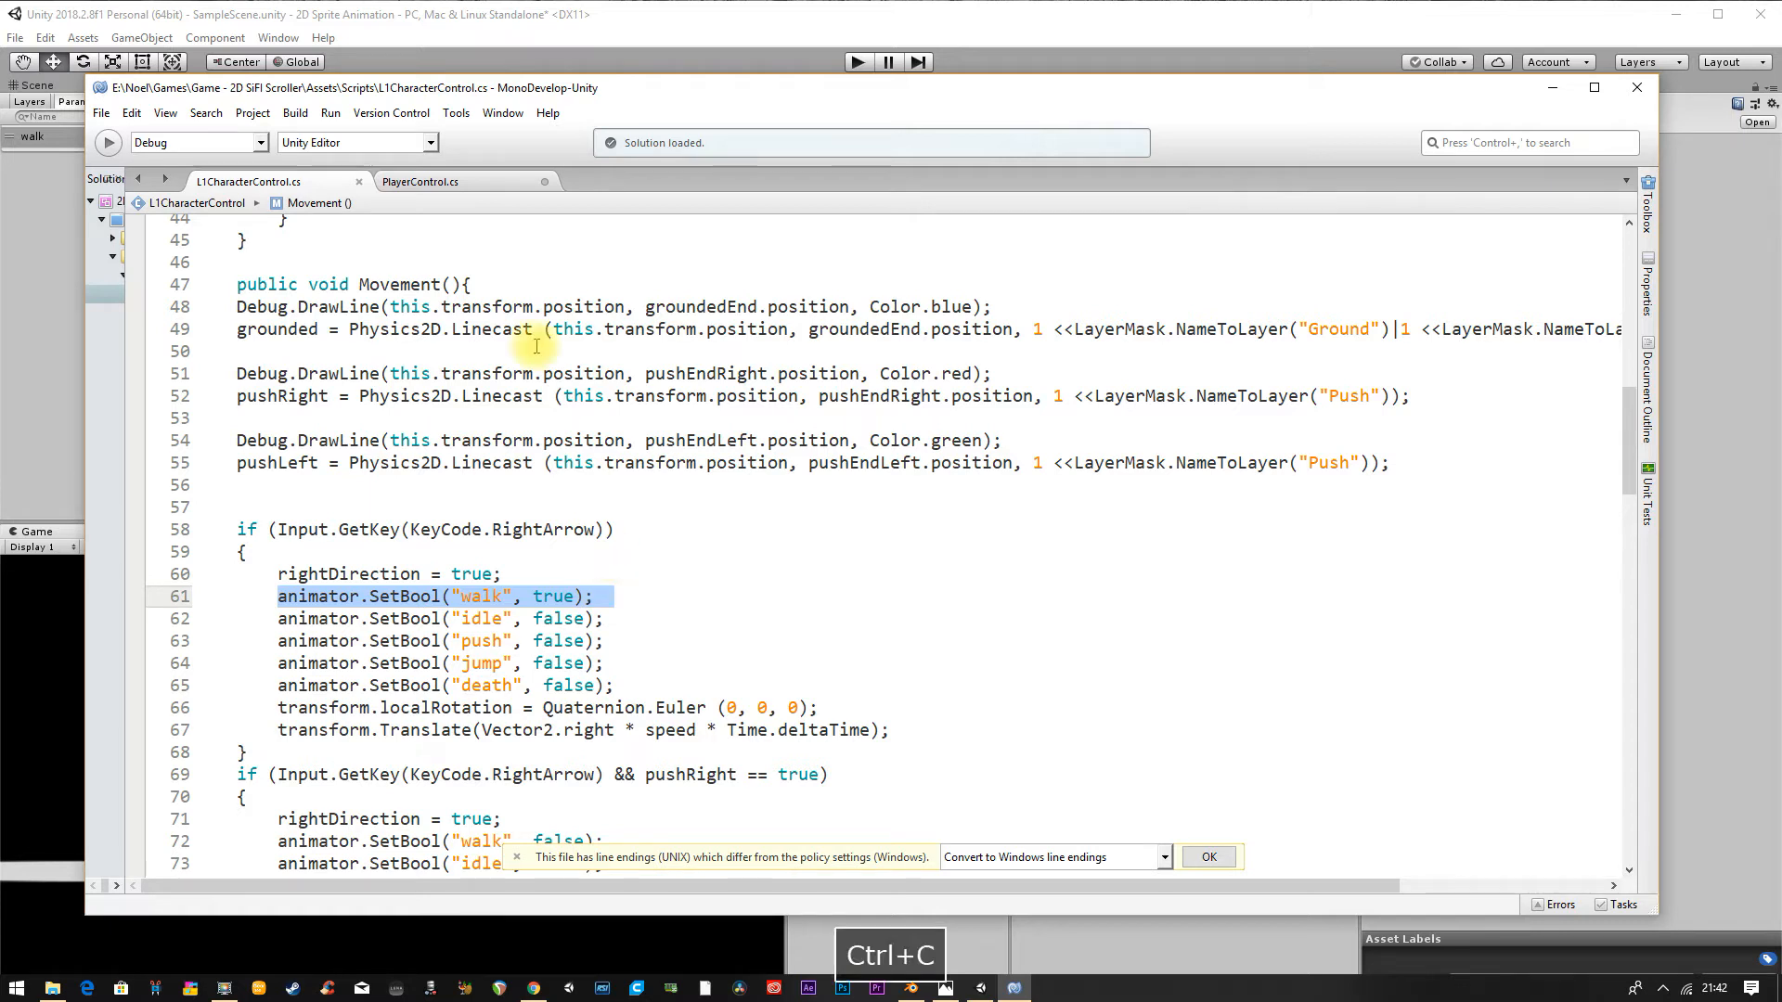
{"action": "left_click", "coordinate": [463, 185]}
{"action": "left_click", "coordinate": [723, 539]}
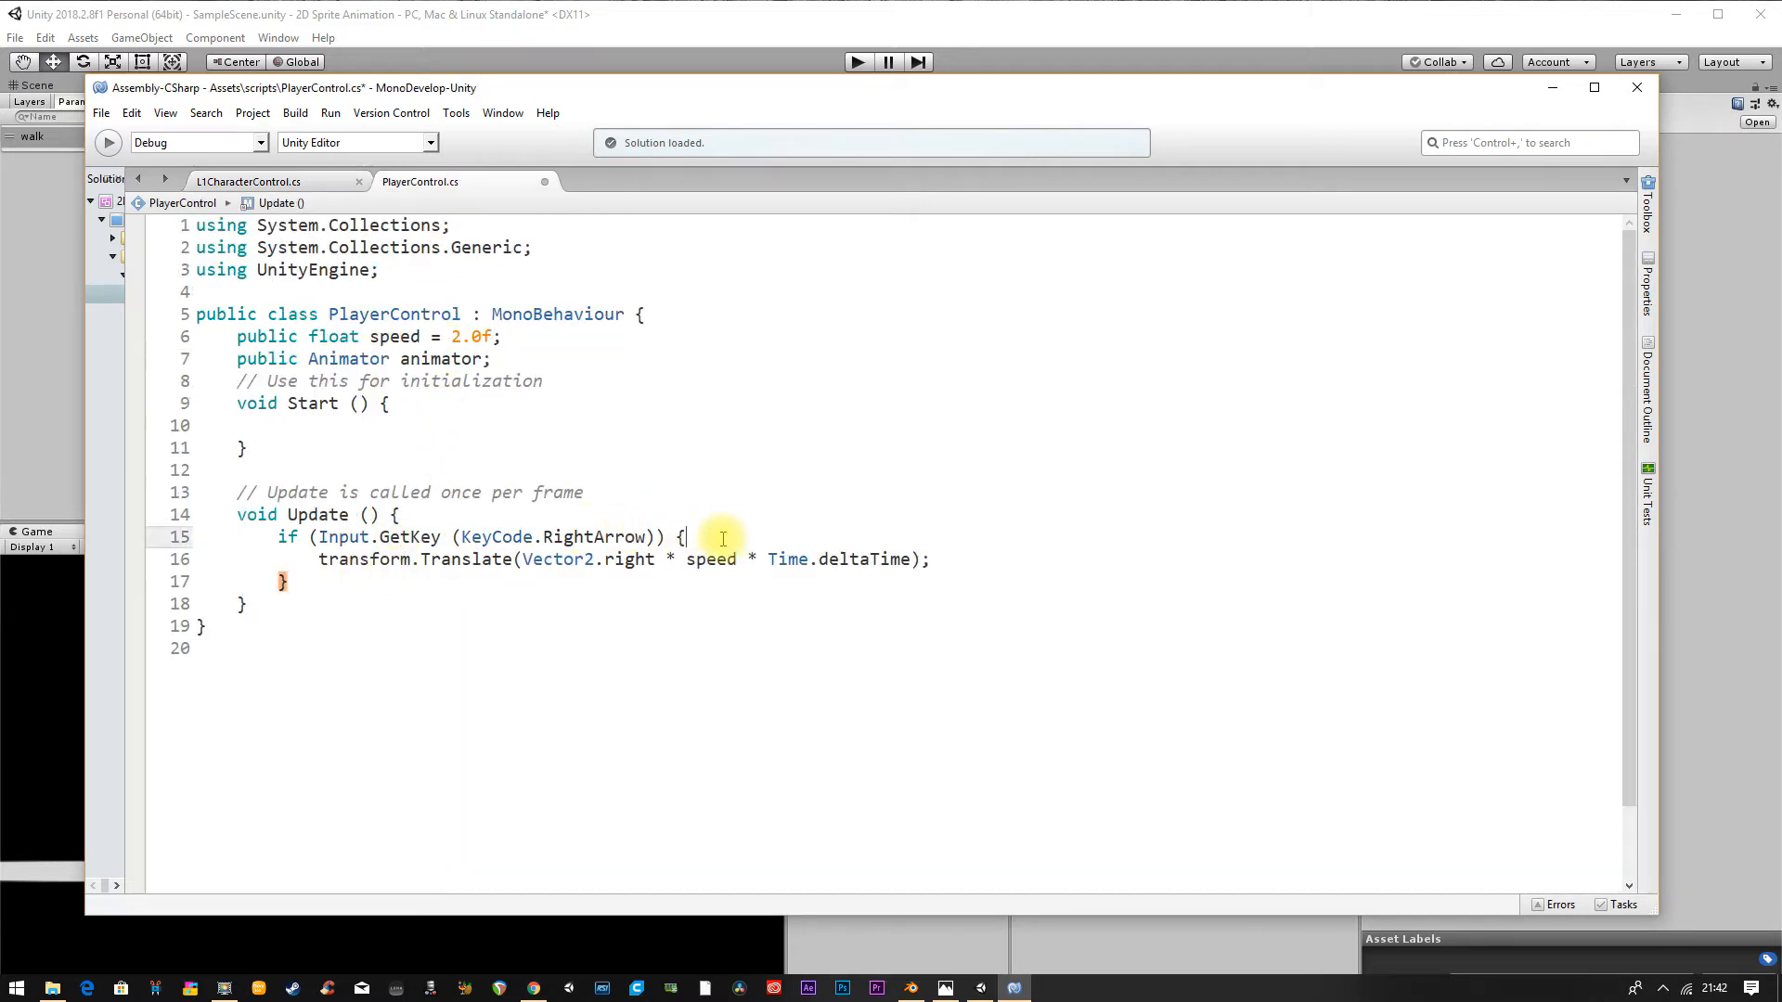
{"action": "key", "text": "Return"}
{"action": "key", "text": "ctrl+v"}
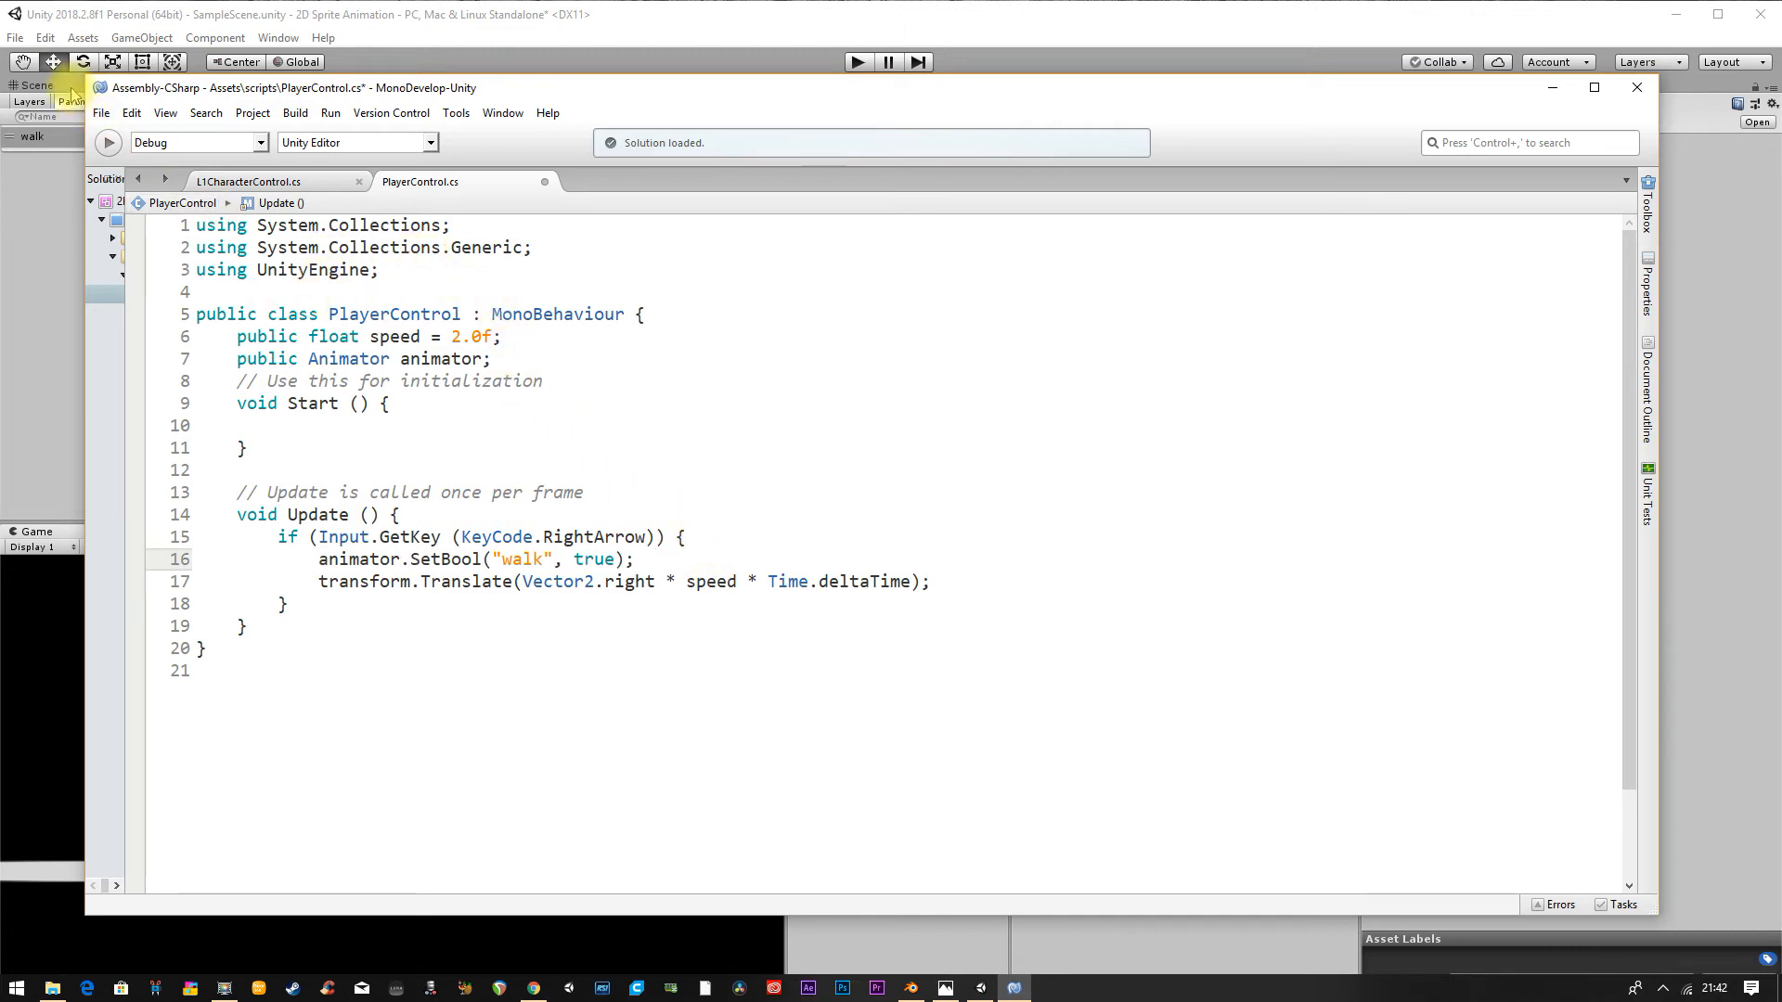
{"action": "left_click", "coordinate": [100, 113]}
{"action": "left_click", "coordinate": [129, 189]}
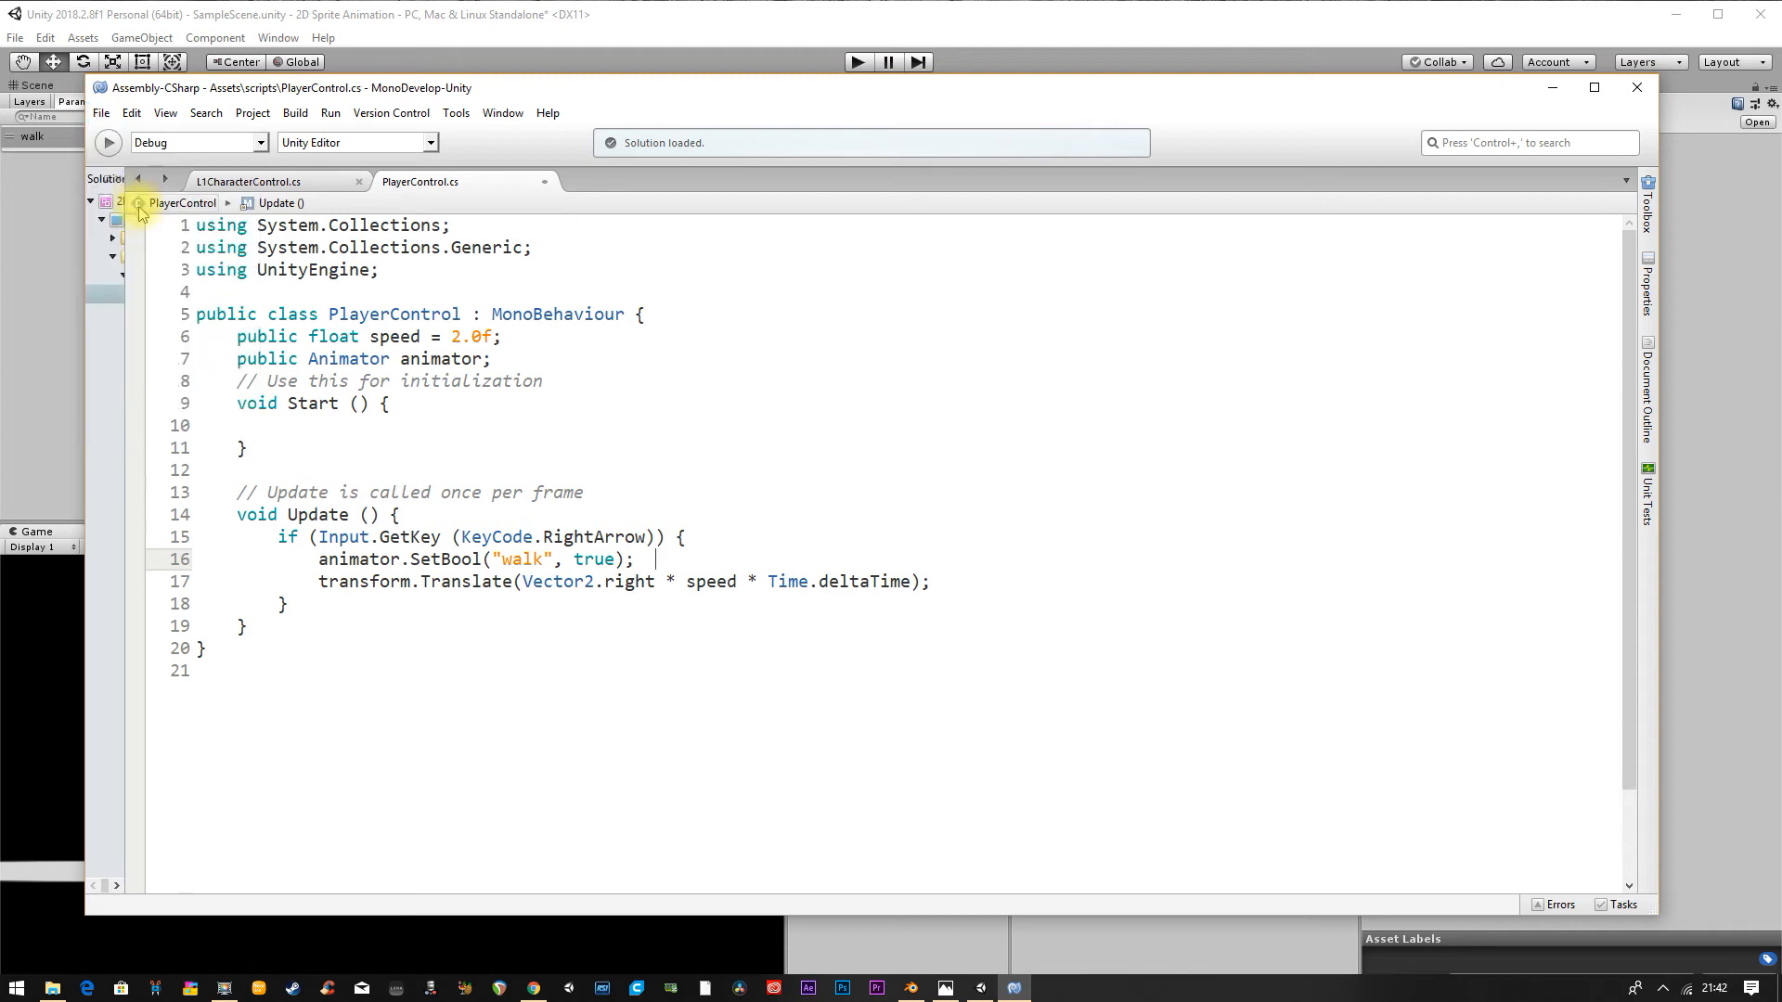
Step: Find the idle check near the end of L1CharacterControl.cs and copy its opening condition, if(Input.anyKey == false
{"action": "left_click", "coordinate": [269, 182]}
{"action": "scroll", "coordinate": [631, 473], "scroll_direction": "down", "scroll_amount": 10}
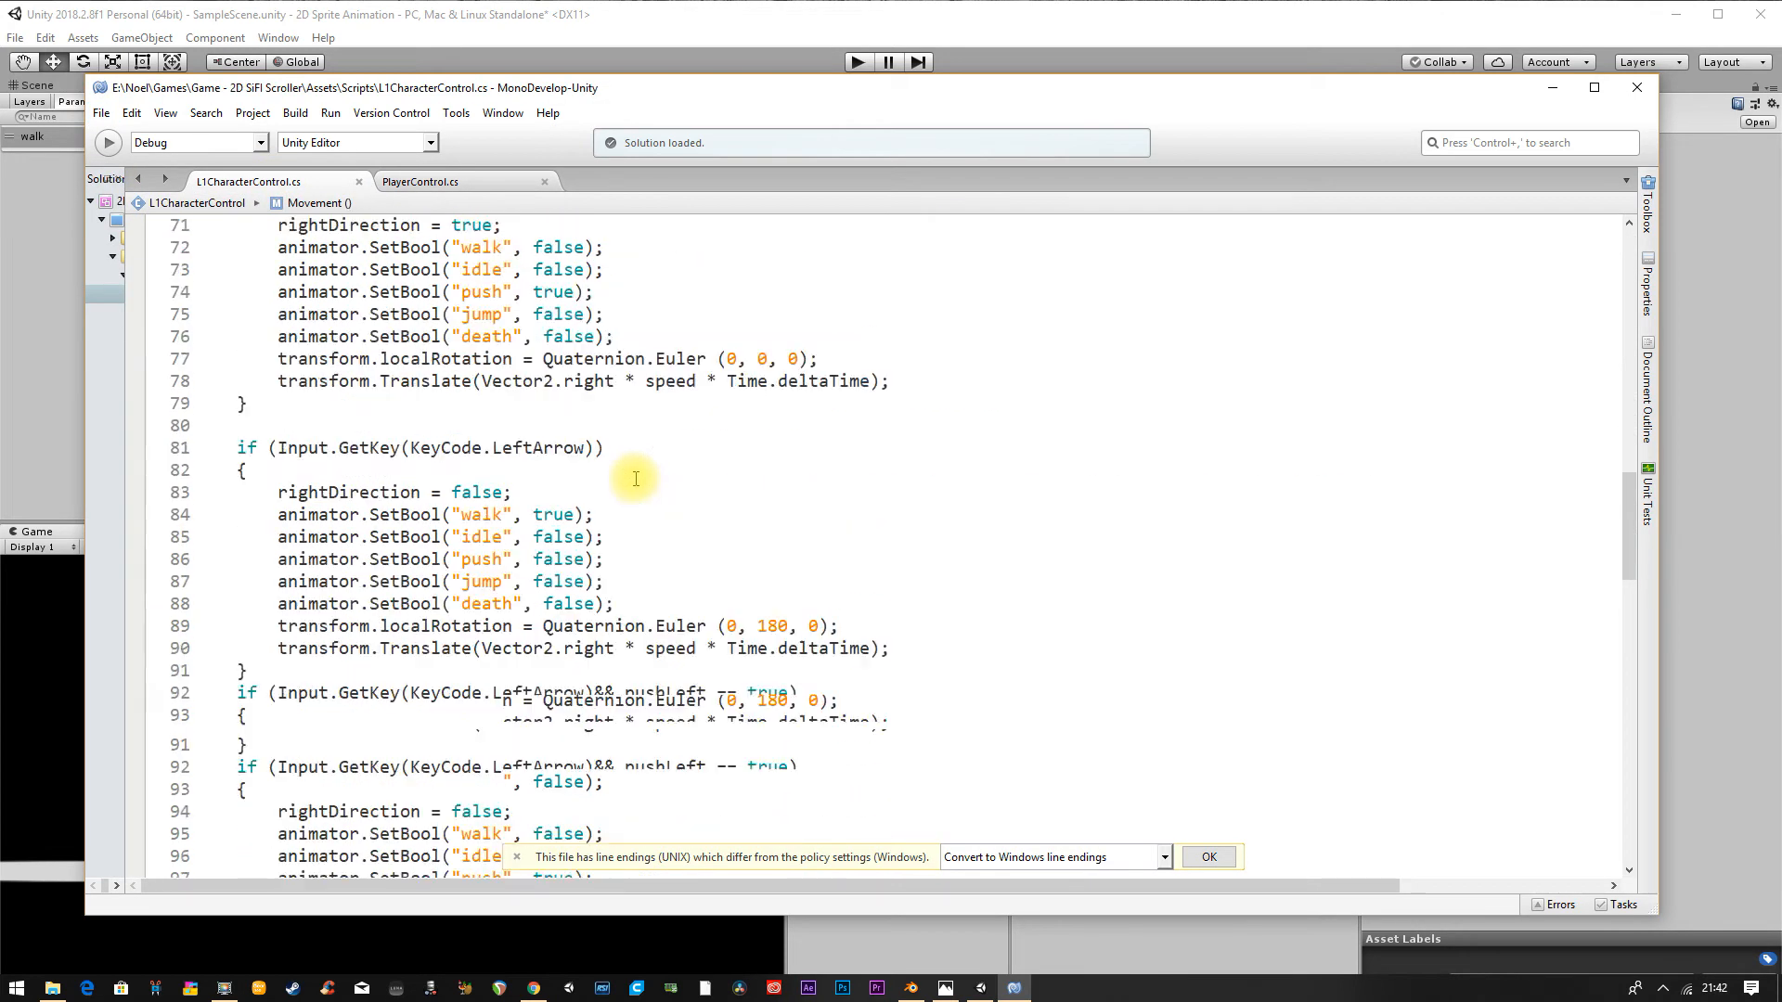
{"action": "scroll", "coordinate": [634, 480], "scroll_direction": "down", "scroll_amount": 6}
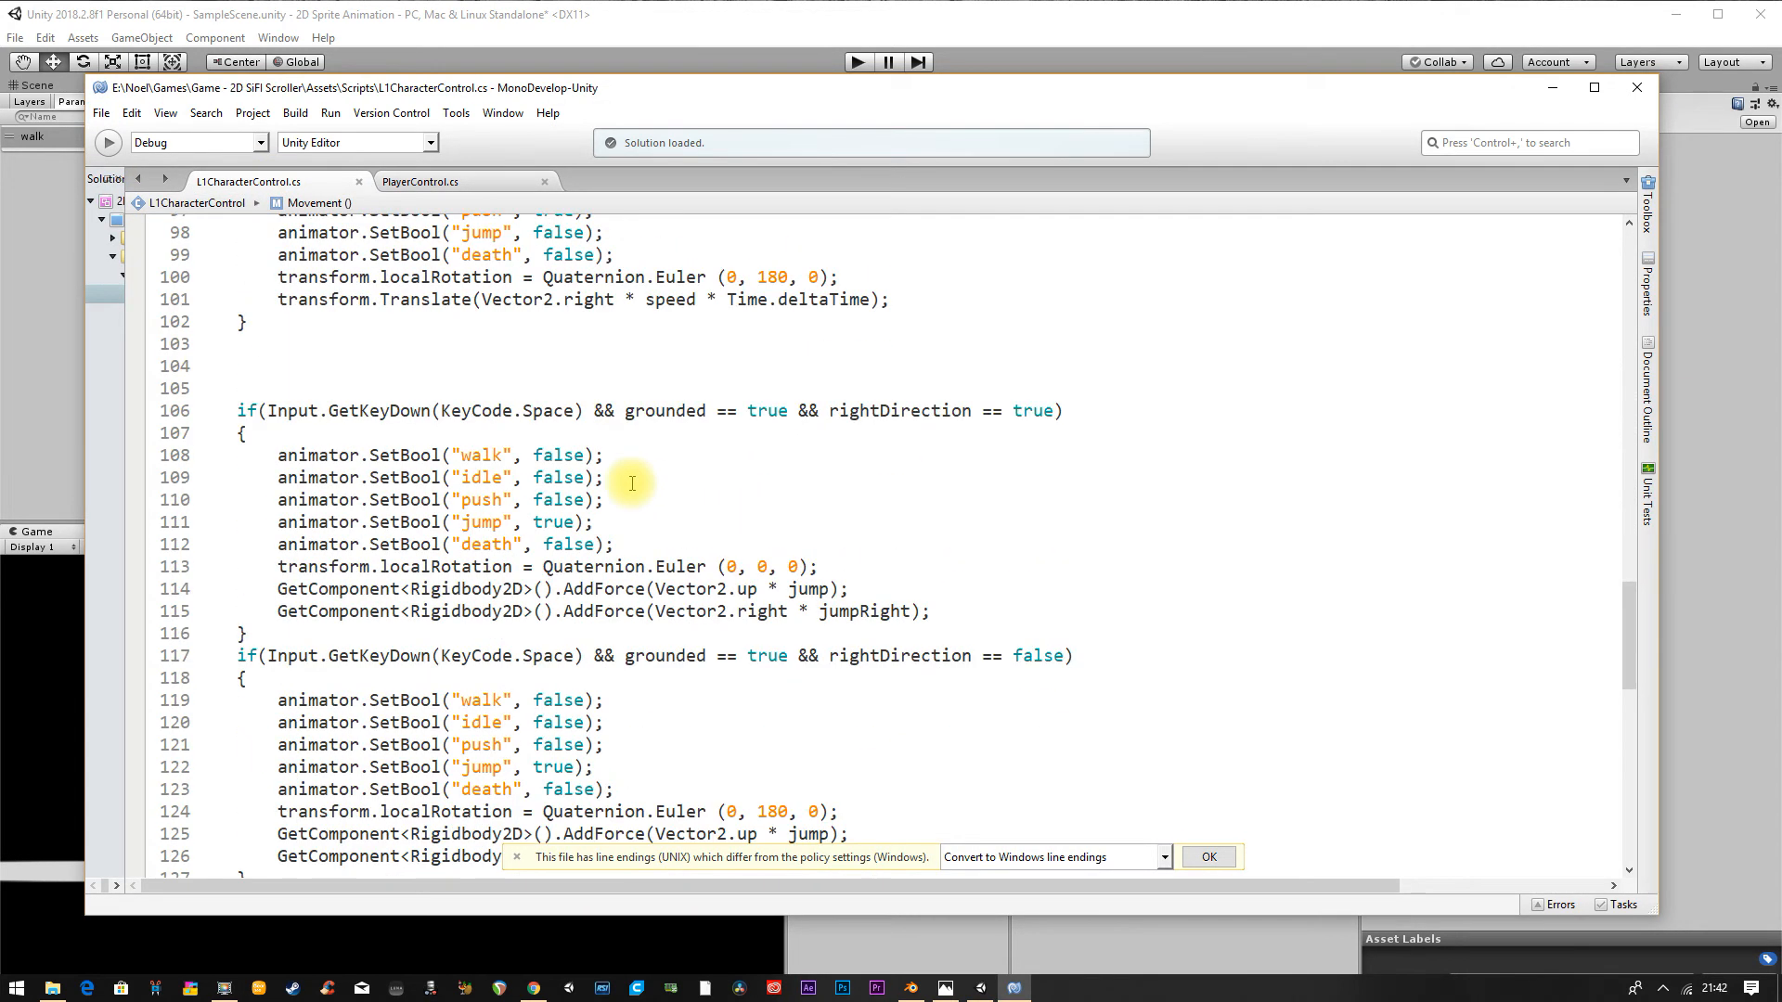
{"action": "scroll", "coordinate": [632, 483], "scroll_direction": "down", "scroll_amount": 11}
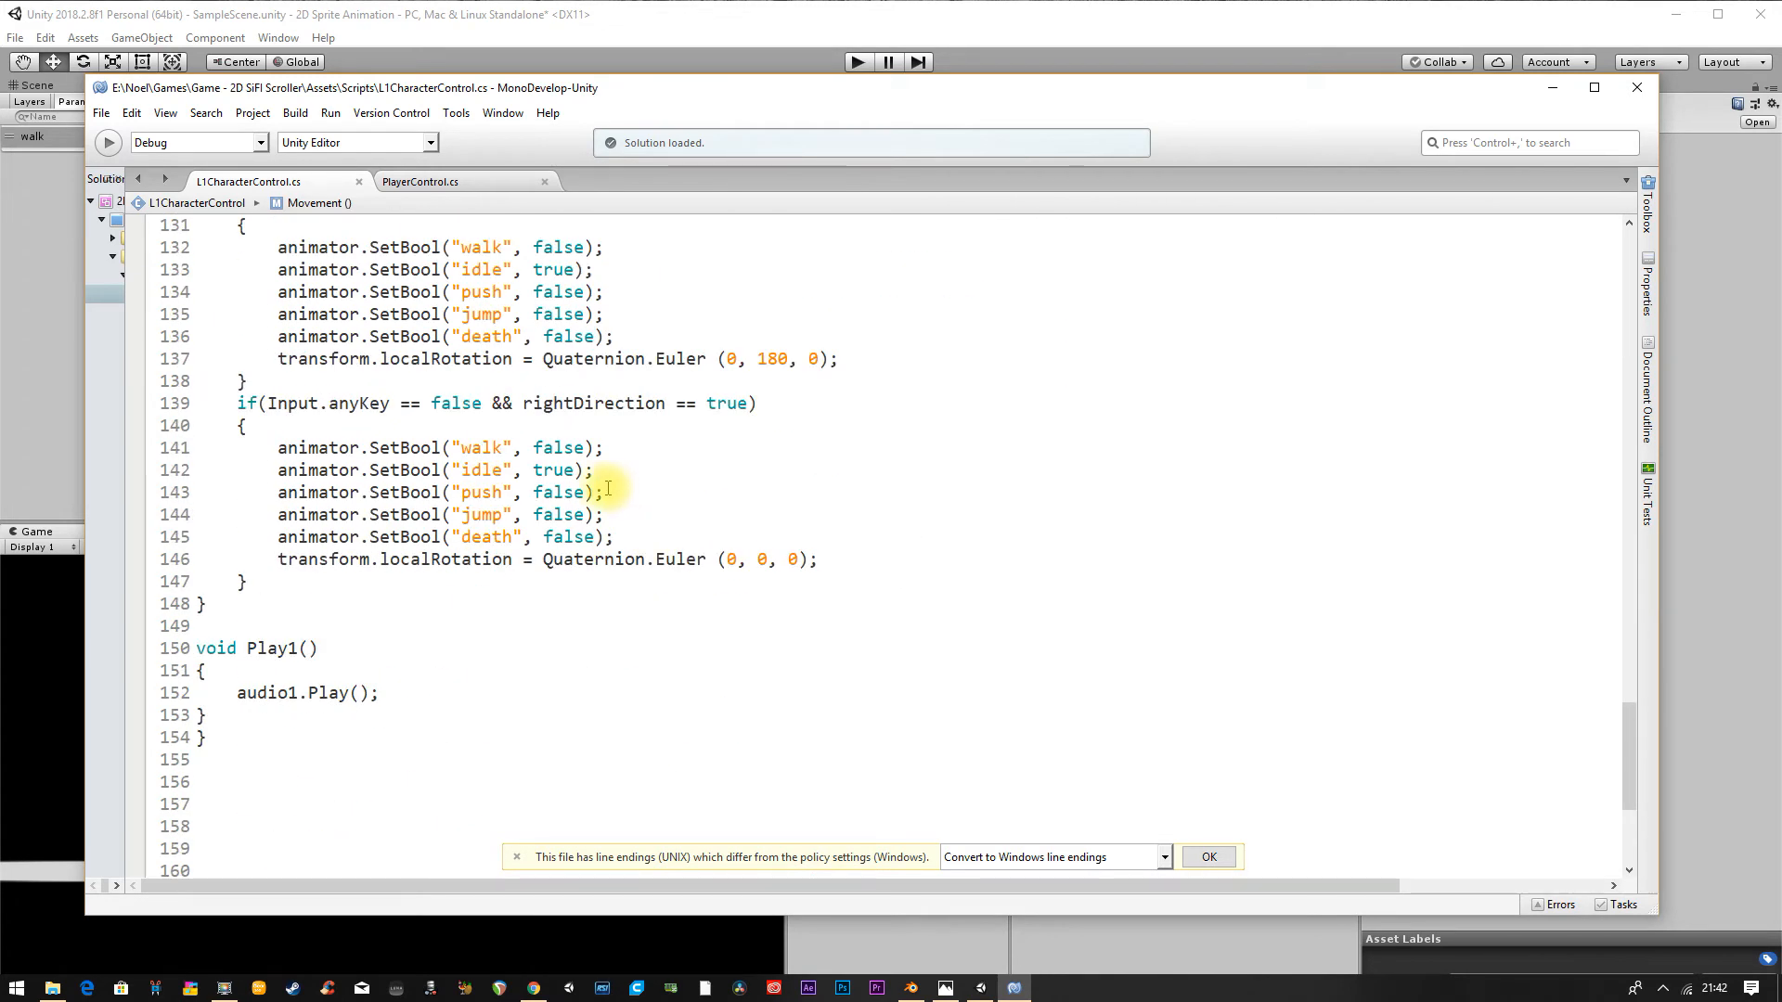
{"action": "scroll", "coordinate": [524, 491], "scroll_direction": "up", "scroll_amount": 1}
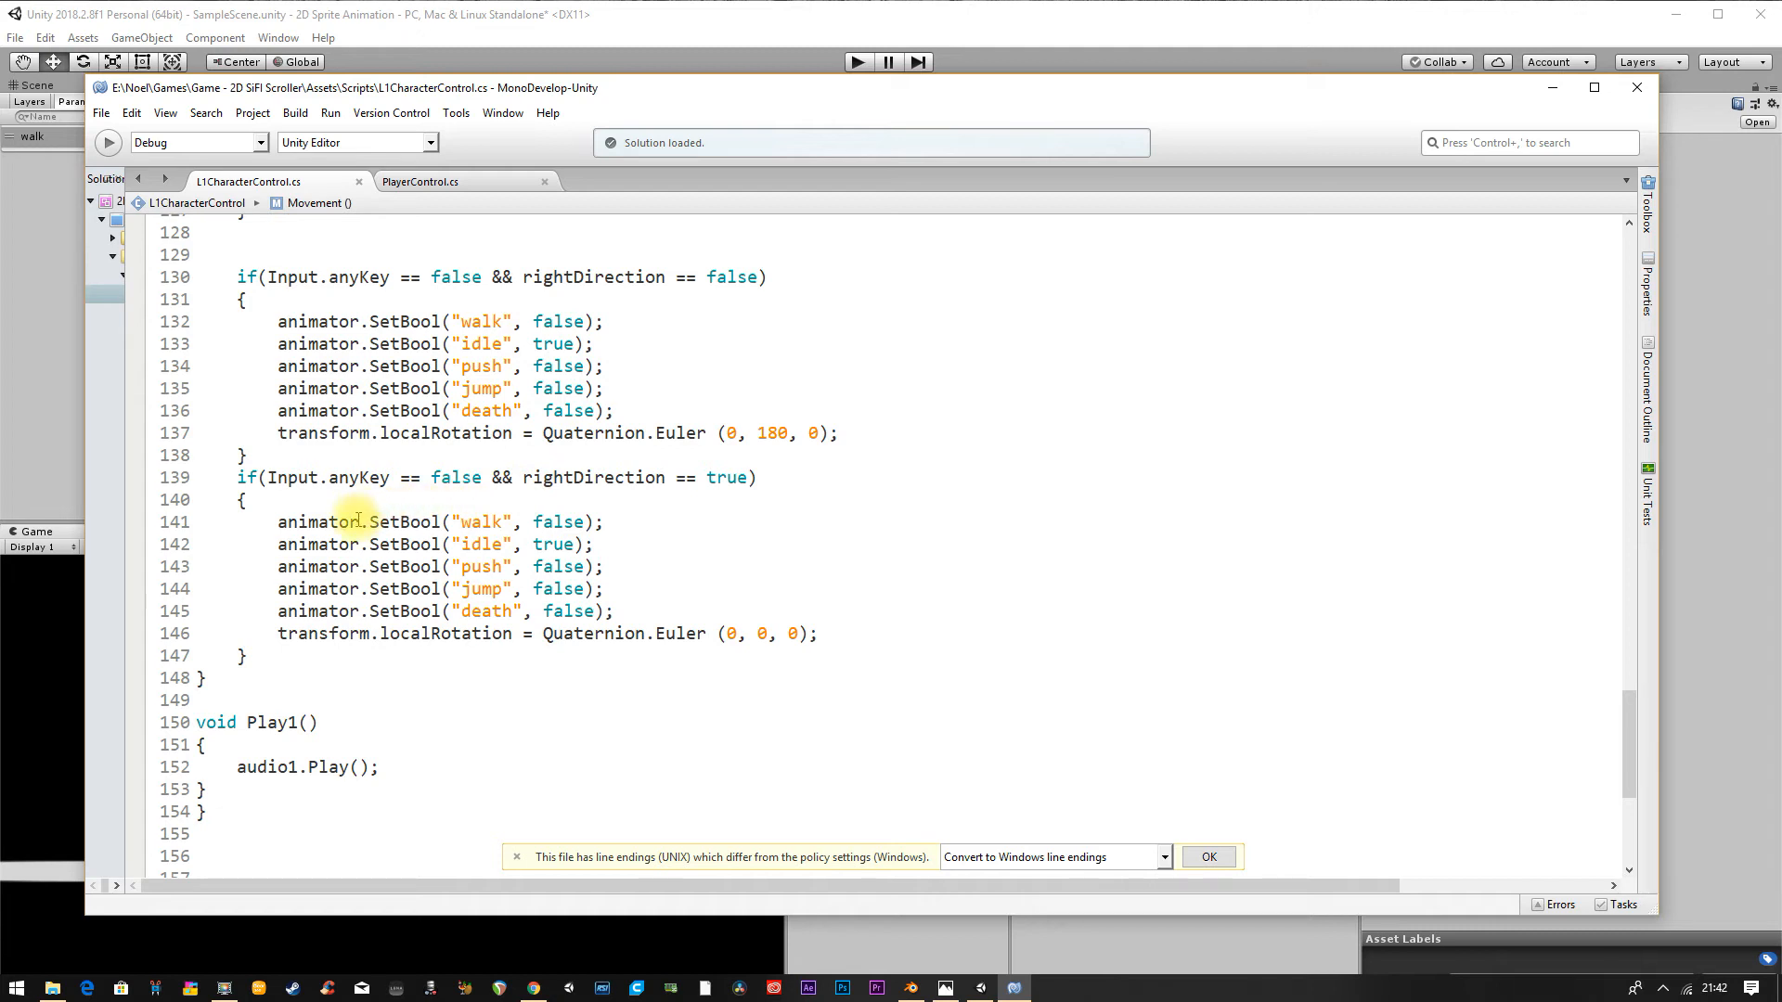
{"action": "left_click_drag", "start_coordinate": [231, 476], "coordinate": [434, 478]}
{"action": "scroll", "coordinate": [434, 433], "scroll_direction": "up", "scroll_amount": 7}
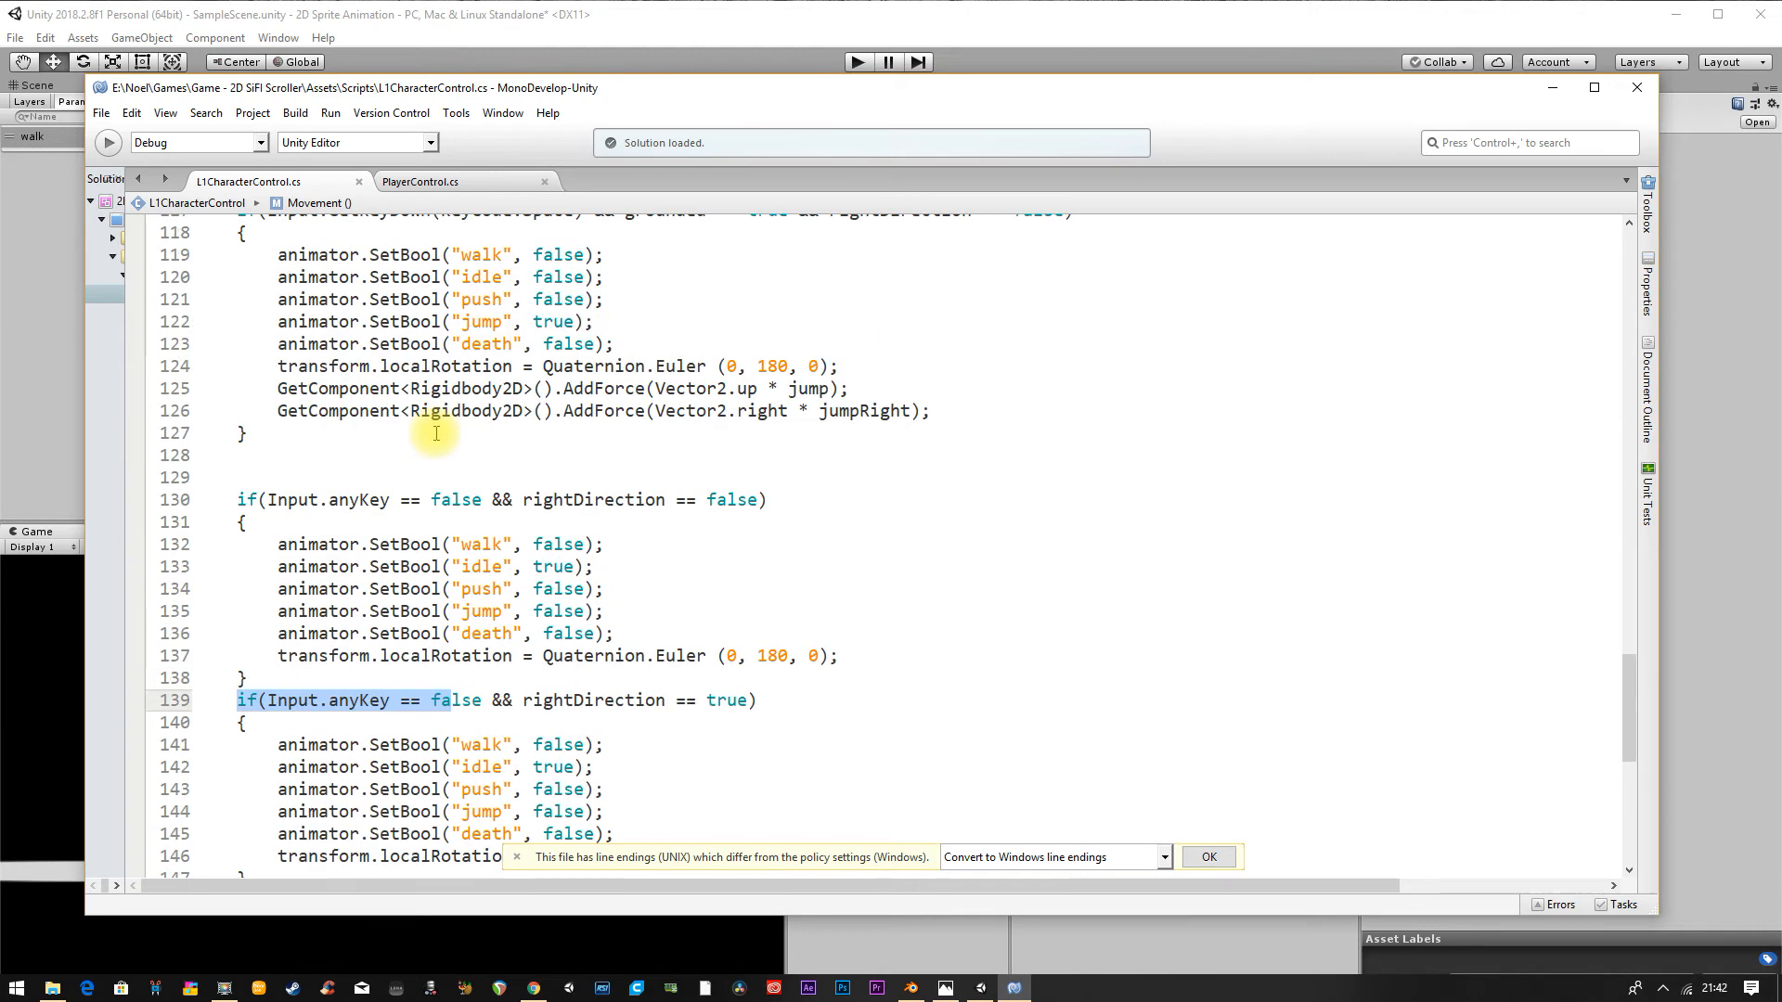
{"action": "scroll", "coordinate": [435, 432], "scroll_direction": "up", "scroll_amount": 10}
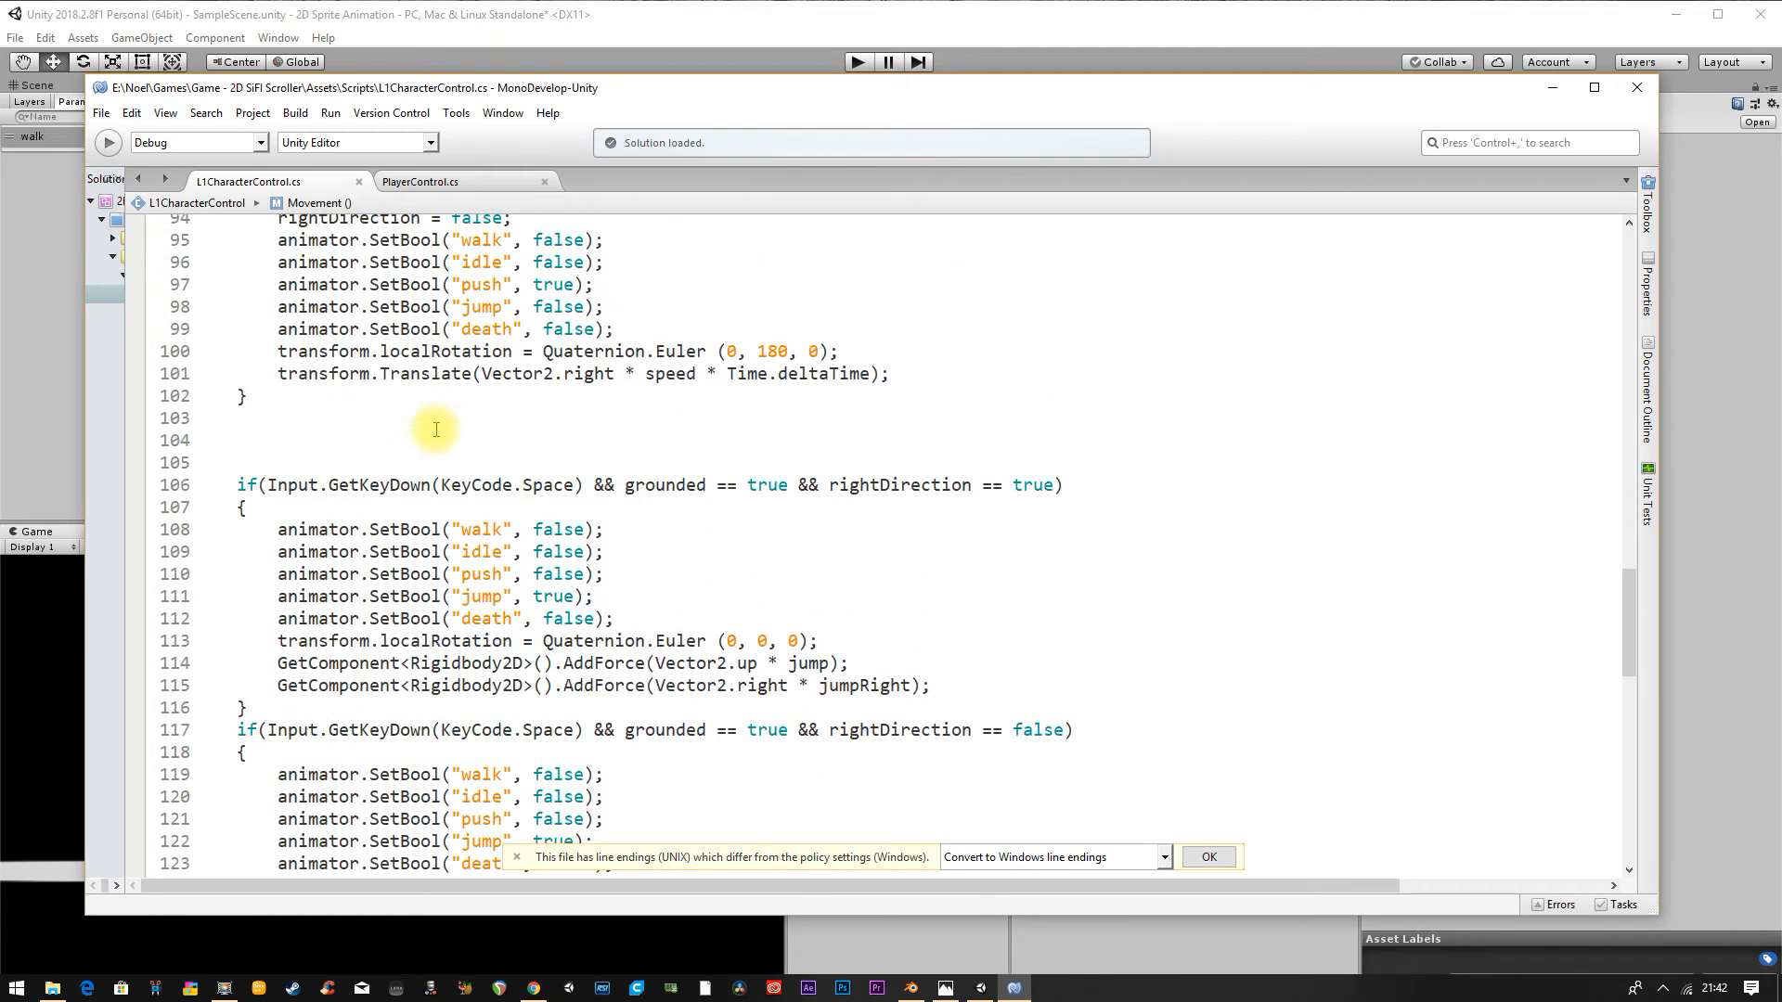
{"action": "scroll", "coordinate": [435, 422], "scroll_direction": "down", "scroll_amount": 13}
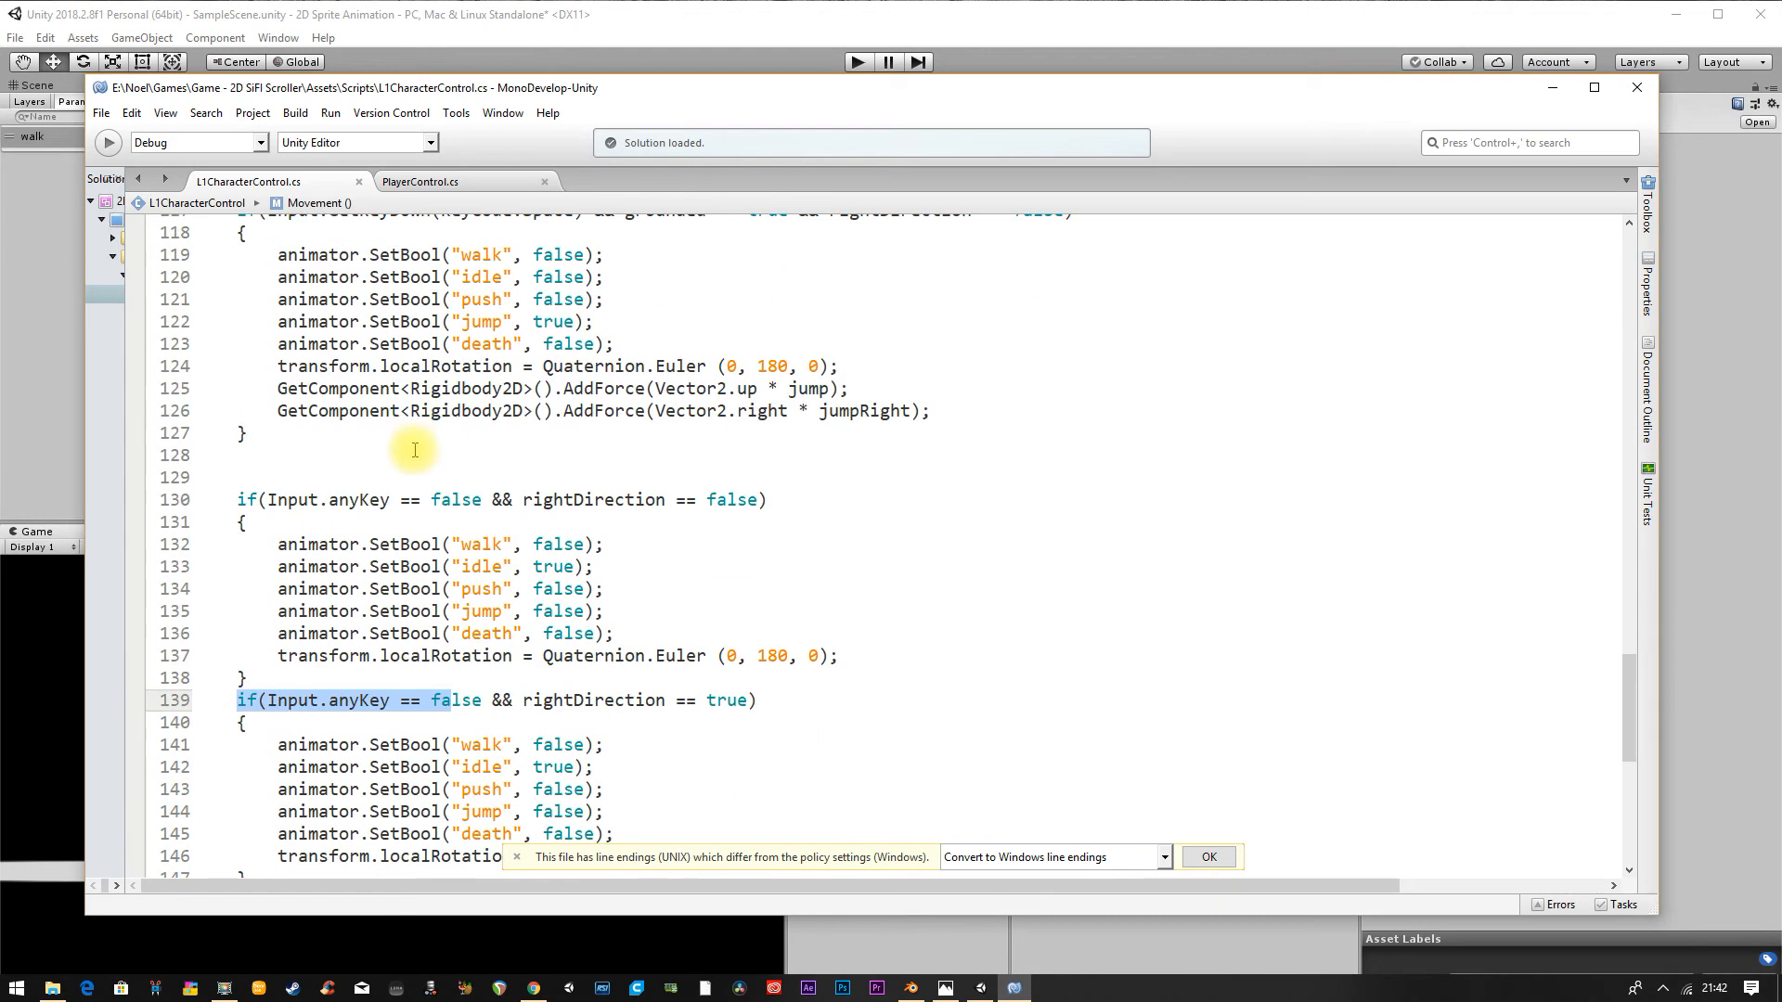
{"action": "left_click", "coordinate": [482, 657]}
{"action": "left_click_drag", "start_coordinate": [481, 703], "coordinate": [229, 706]}
{"action": "key", "text": "ctrl+c"}
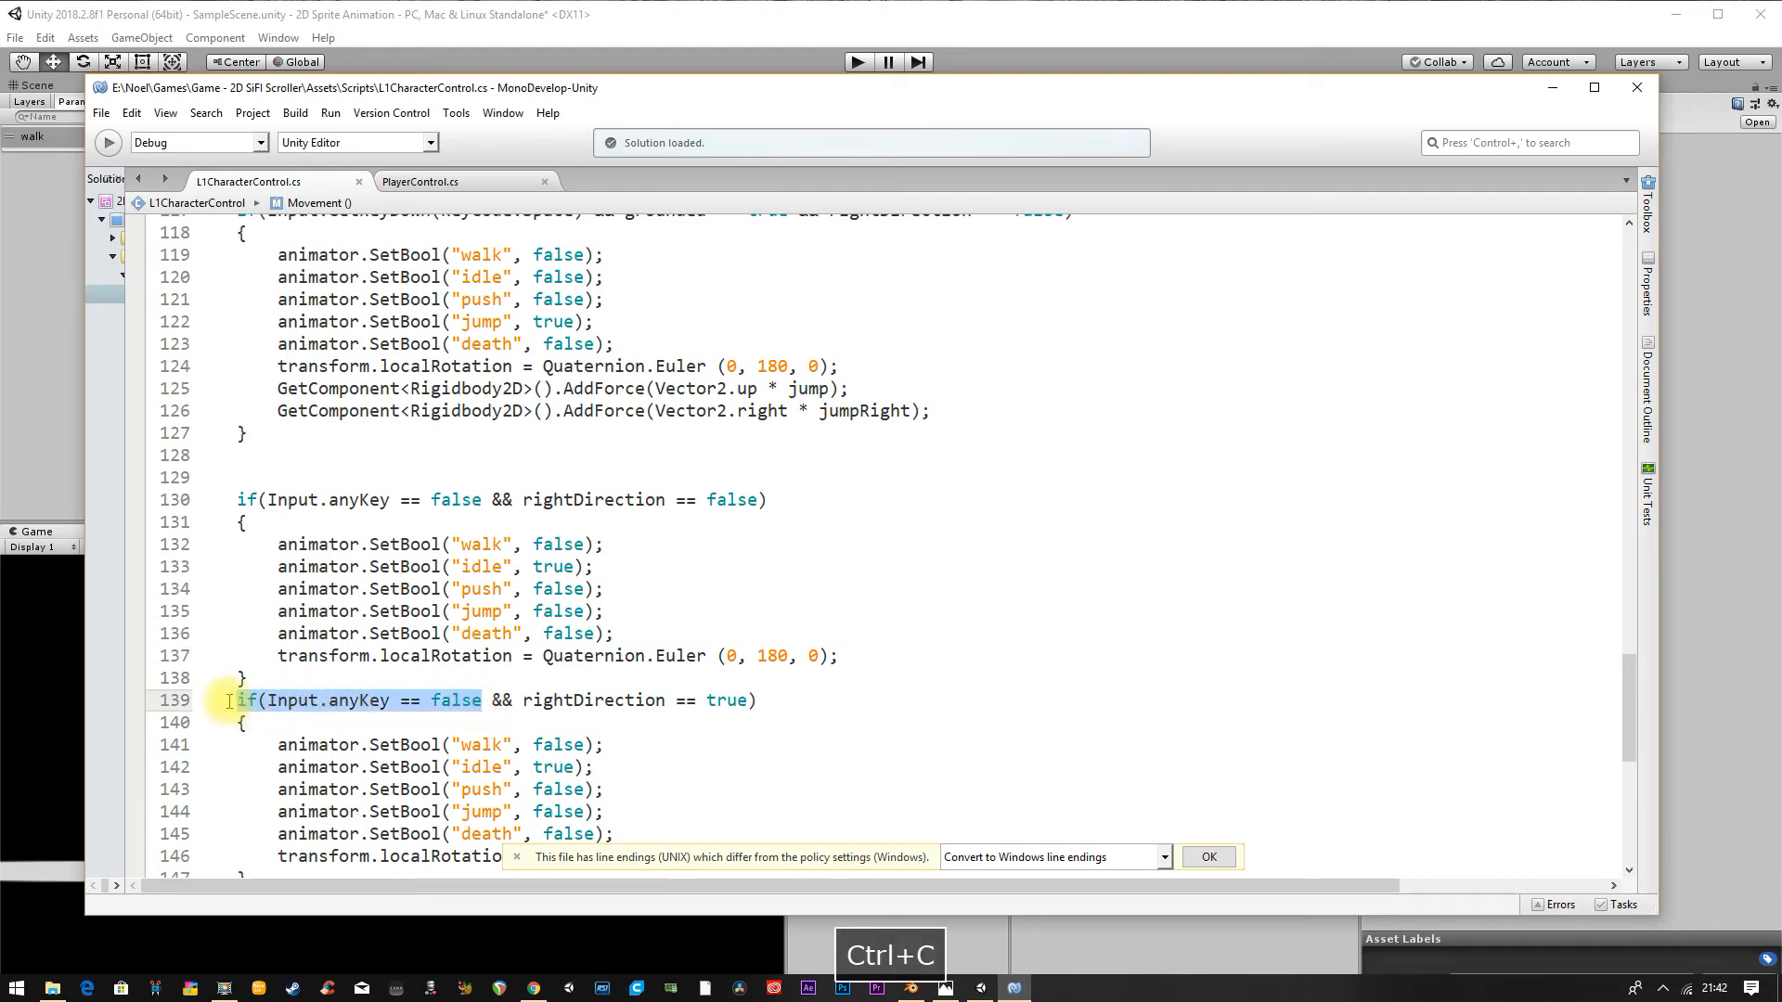
Step: Add an if (Input.anyKey == false) block with braces below the RightArrow block in PlayerControl.cs, using the copied condition
{"action": "left_click", "coordinate": [435, 181]}
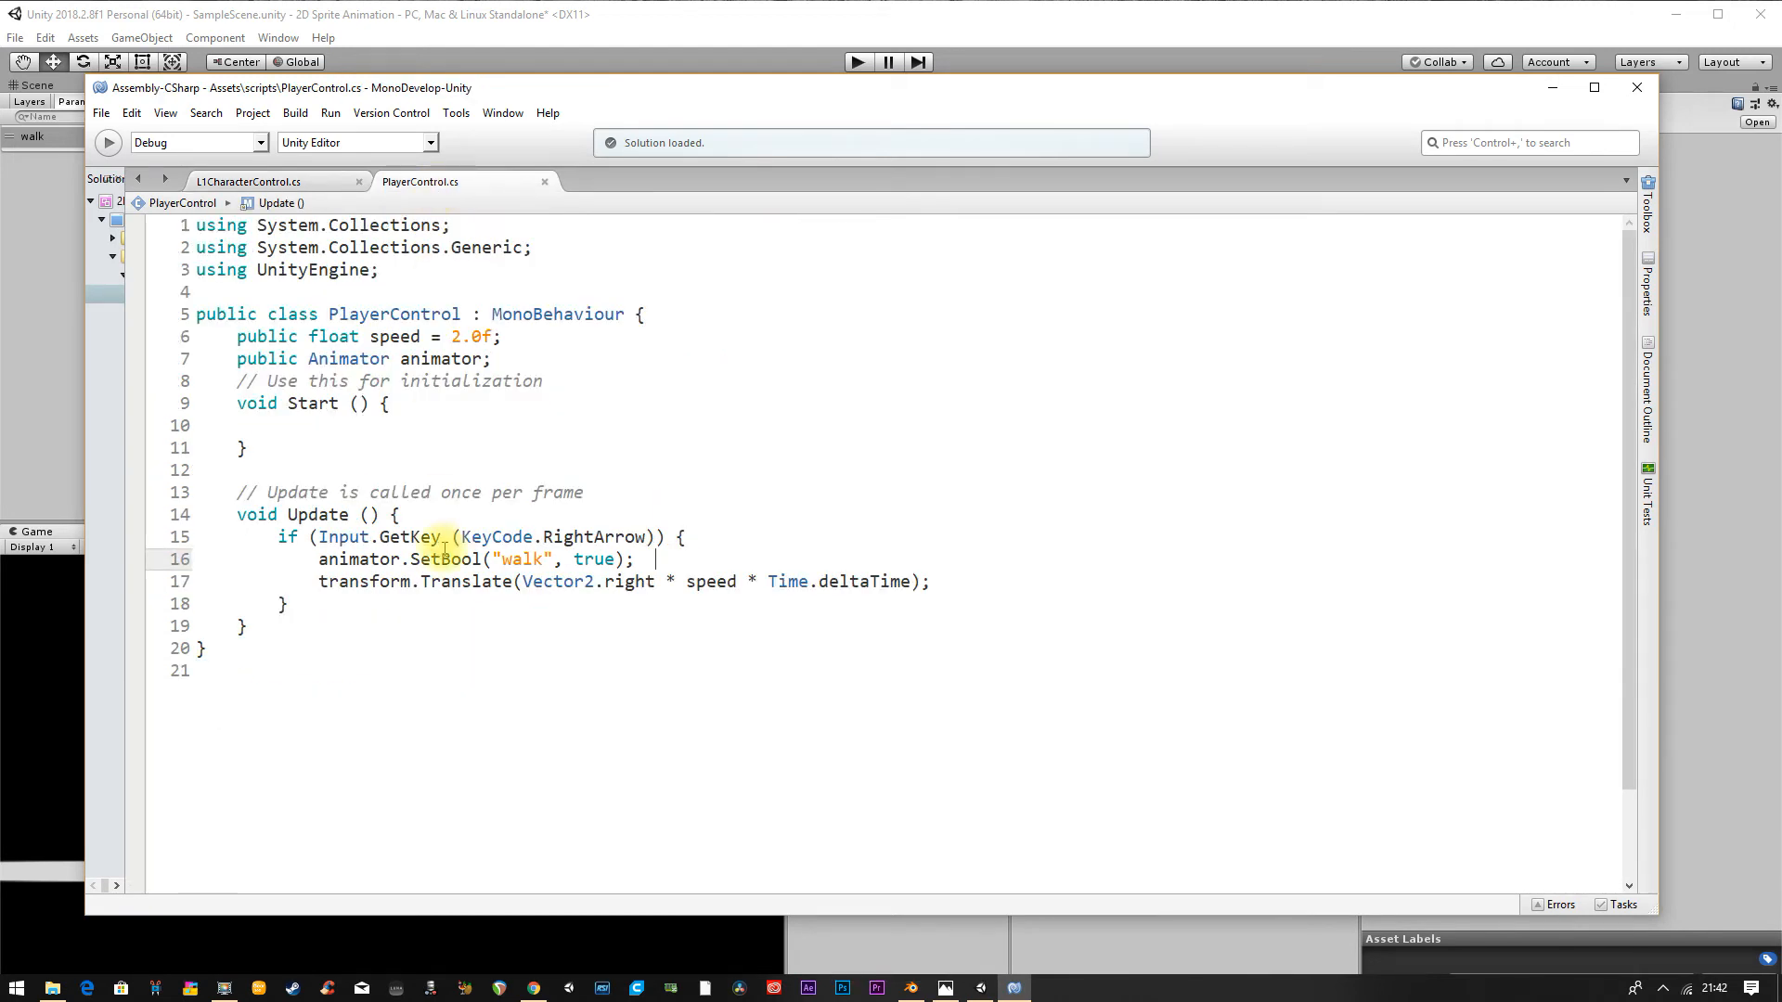
{"action": "left_click", "coordinate": [334, 613]}
{"action": "key", "text": "Return"}
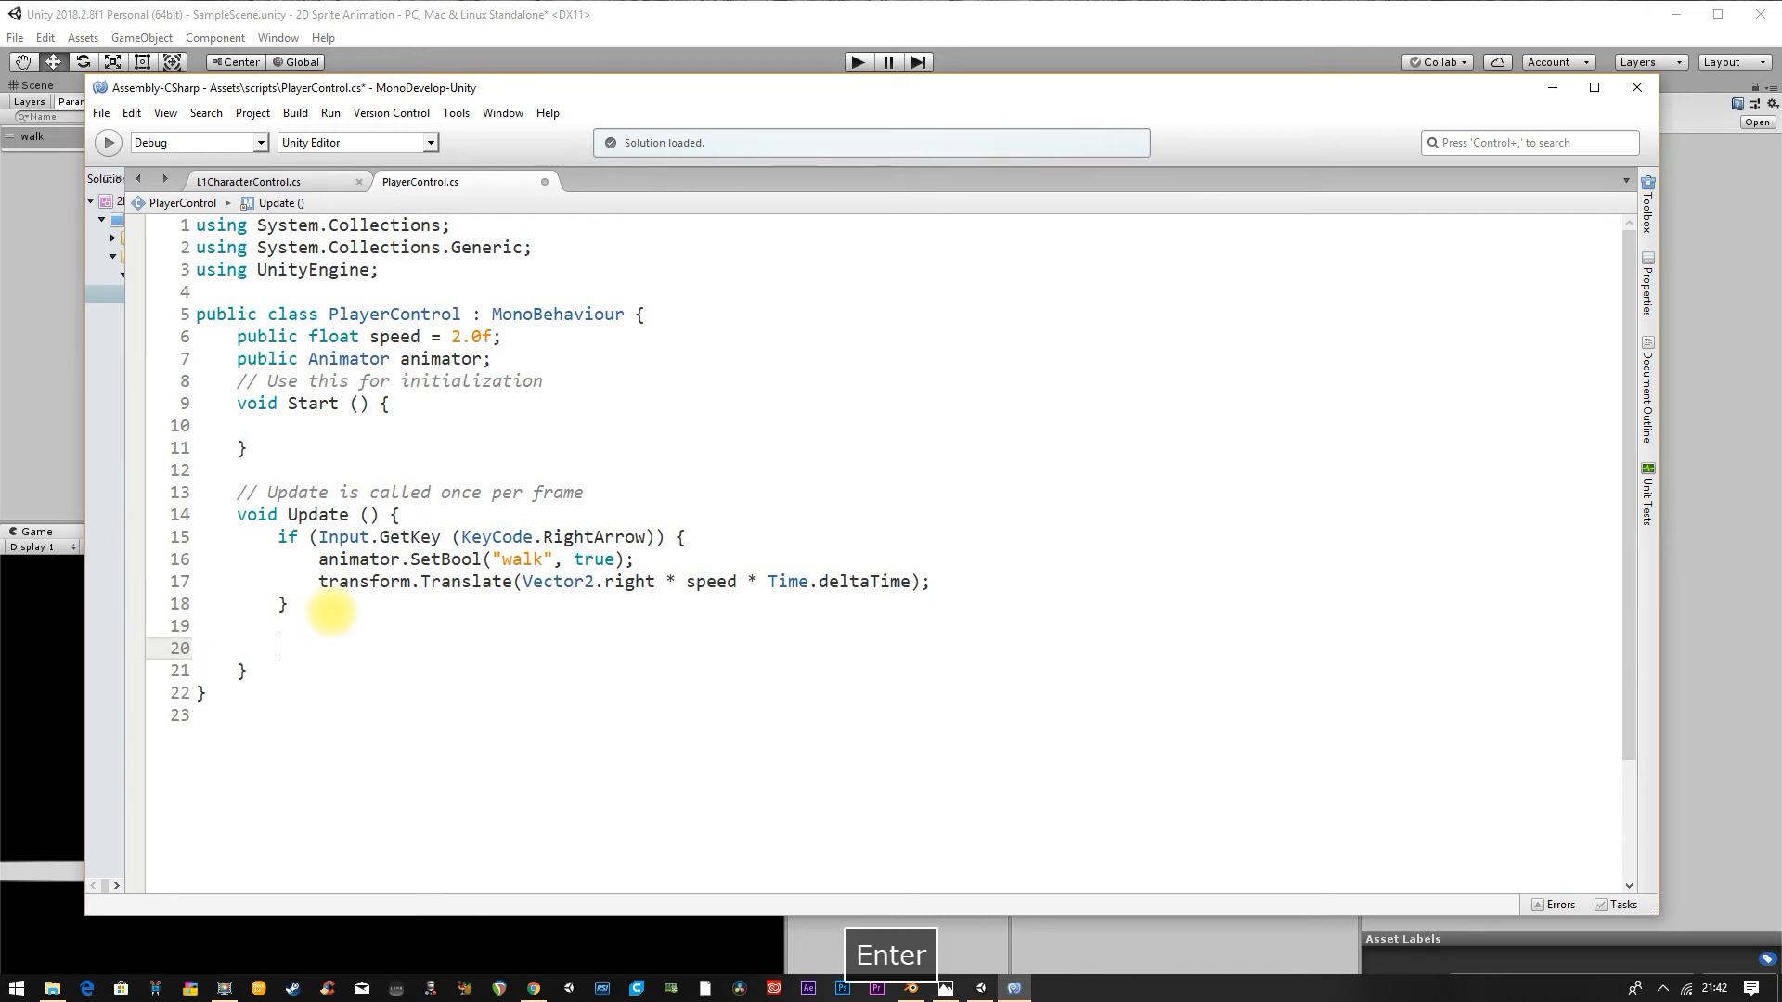
{"action": "key", "text": "ctrl+v"}
{"action": "type", "text": "){"}
{"action": "key", "text": "Return"}
{"action": "key", "text": "Return"}
{"action": "type", "text": "}"}
{"action": "key", "text": "Up"}
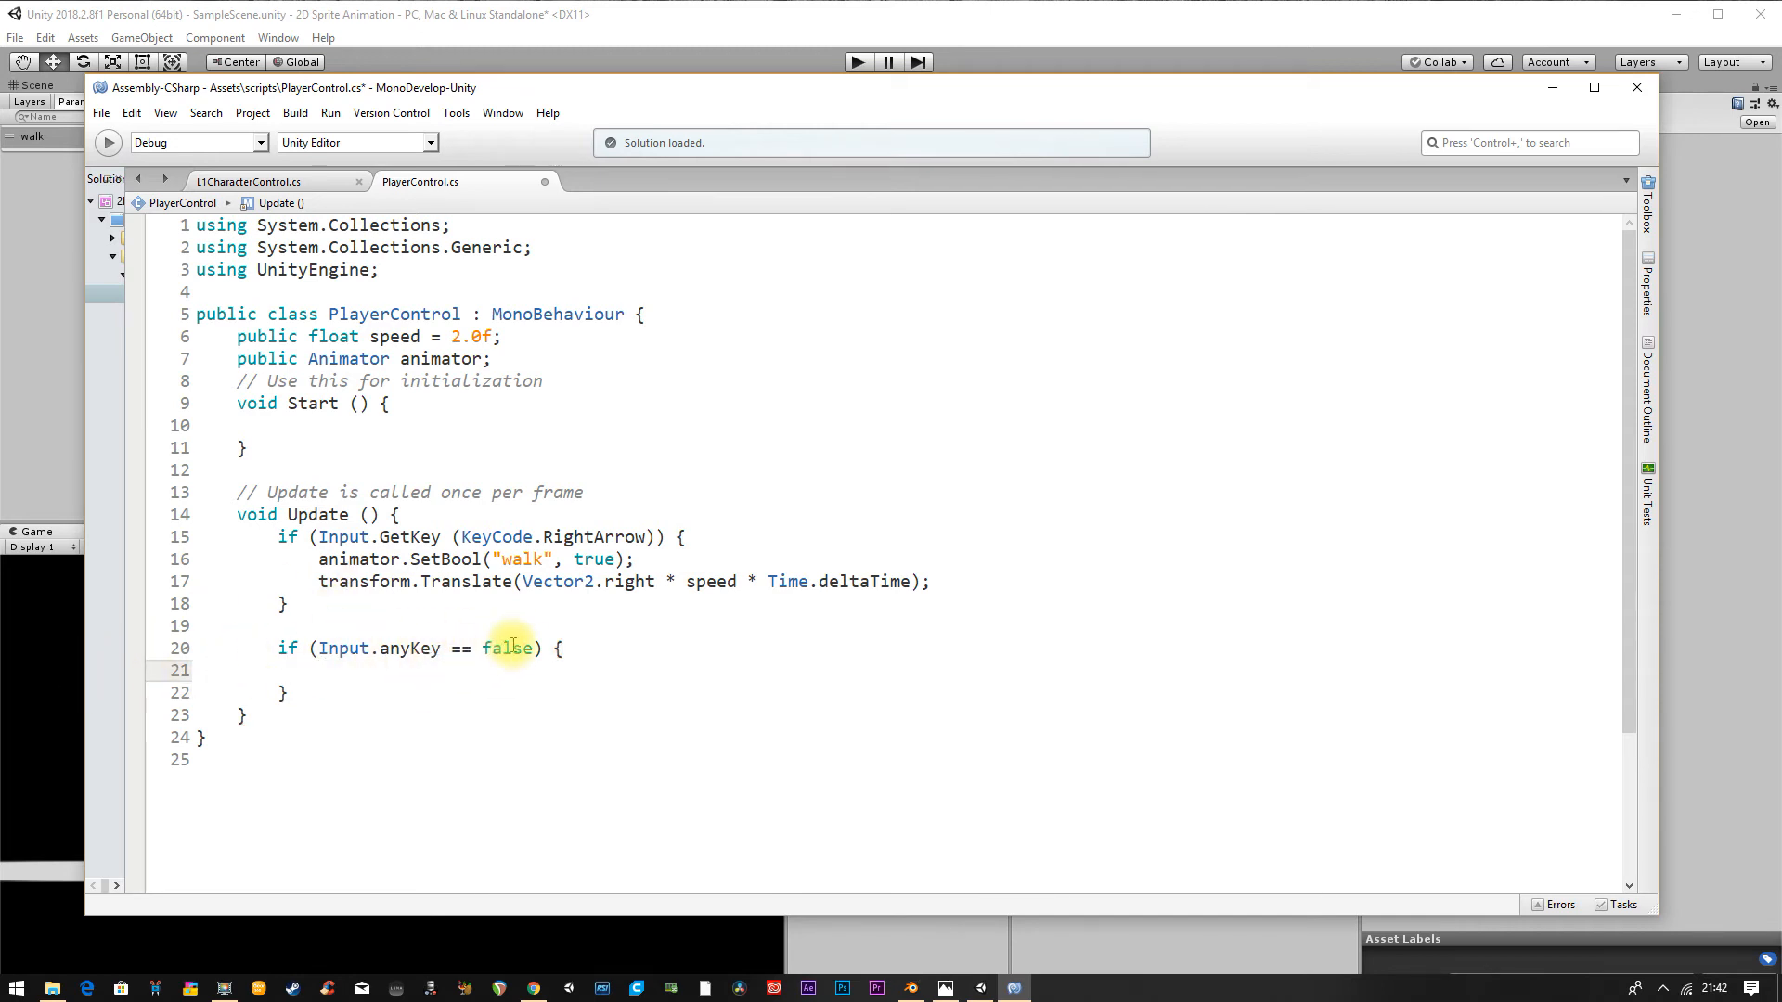
Step: Copy the animator.SetBool line from the RightArrow block into the anyKey block, change its value to false, and save the script
{"action": "left_click_drag", "start_coordinate": [314, 559], "coordinate": [654, 561]}
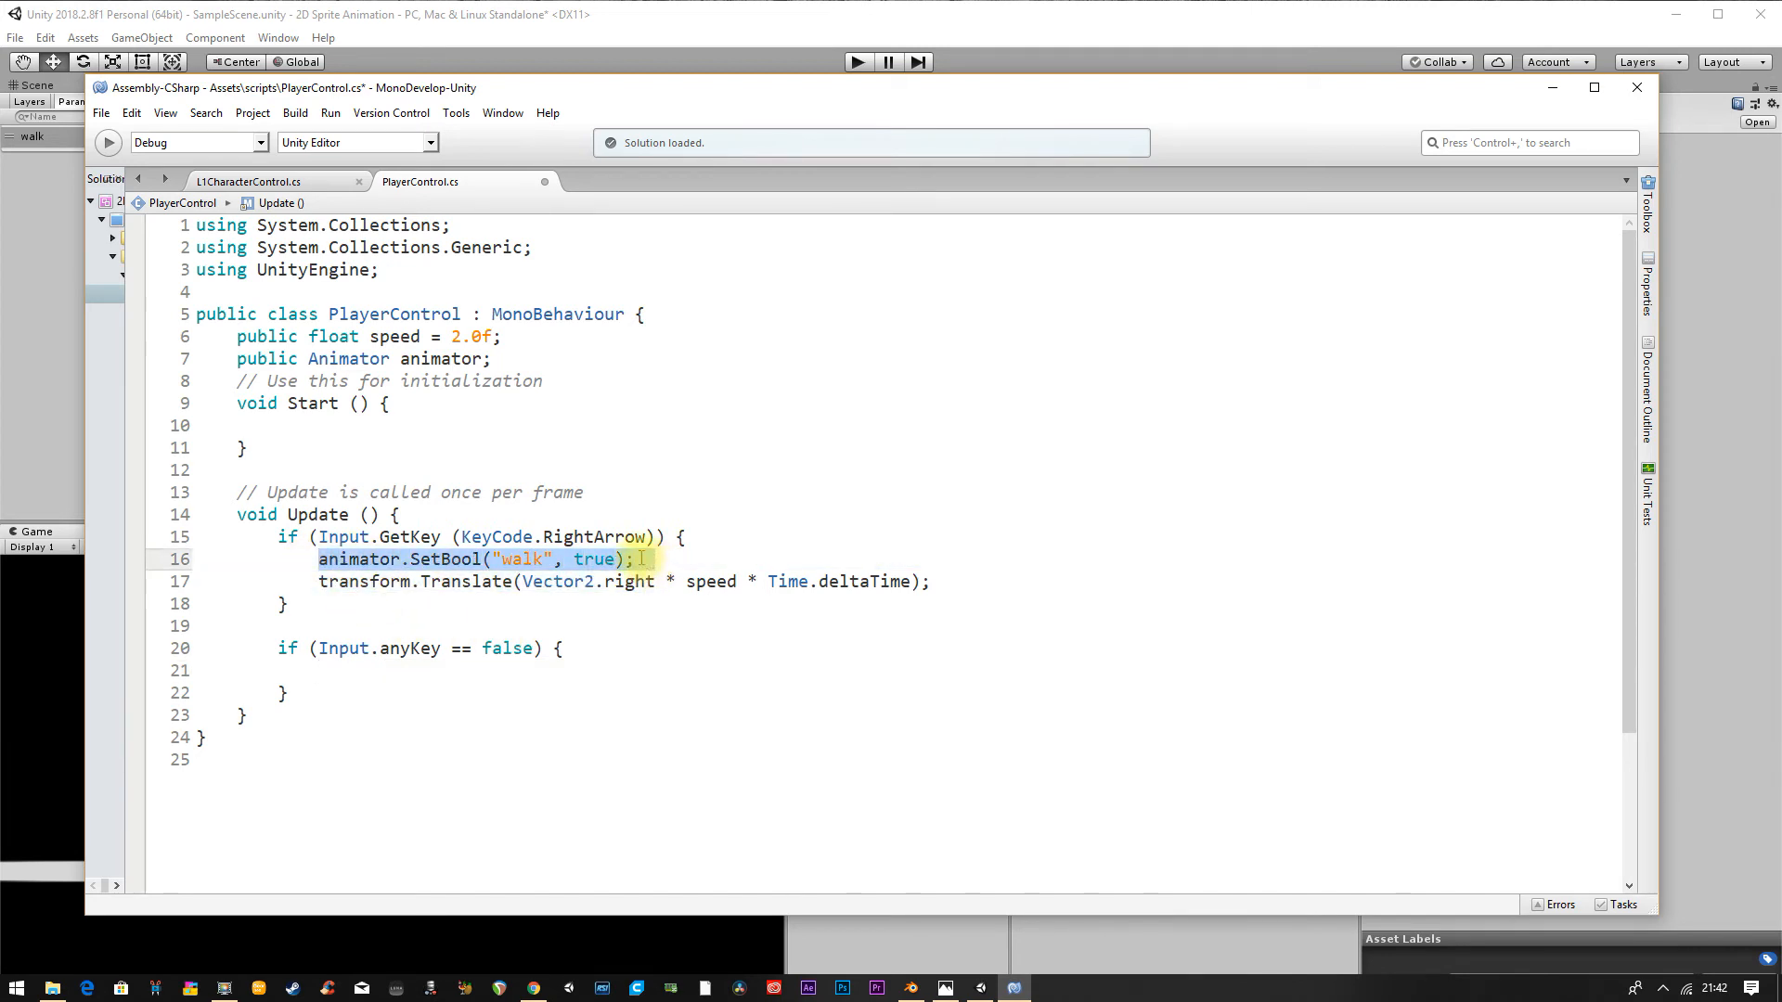
{"action": "key", "text": "ctrl+c"}
{"action": "left_click", "coordinate": [411, 672]}
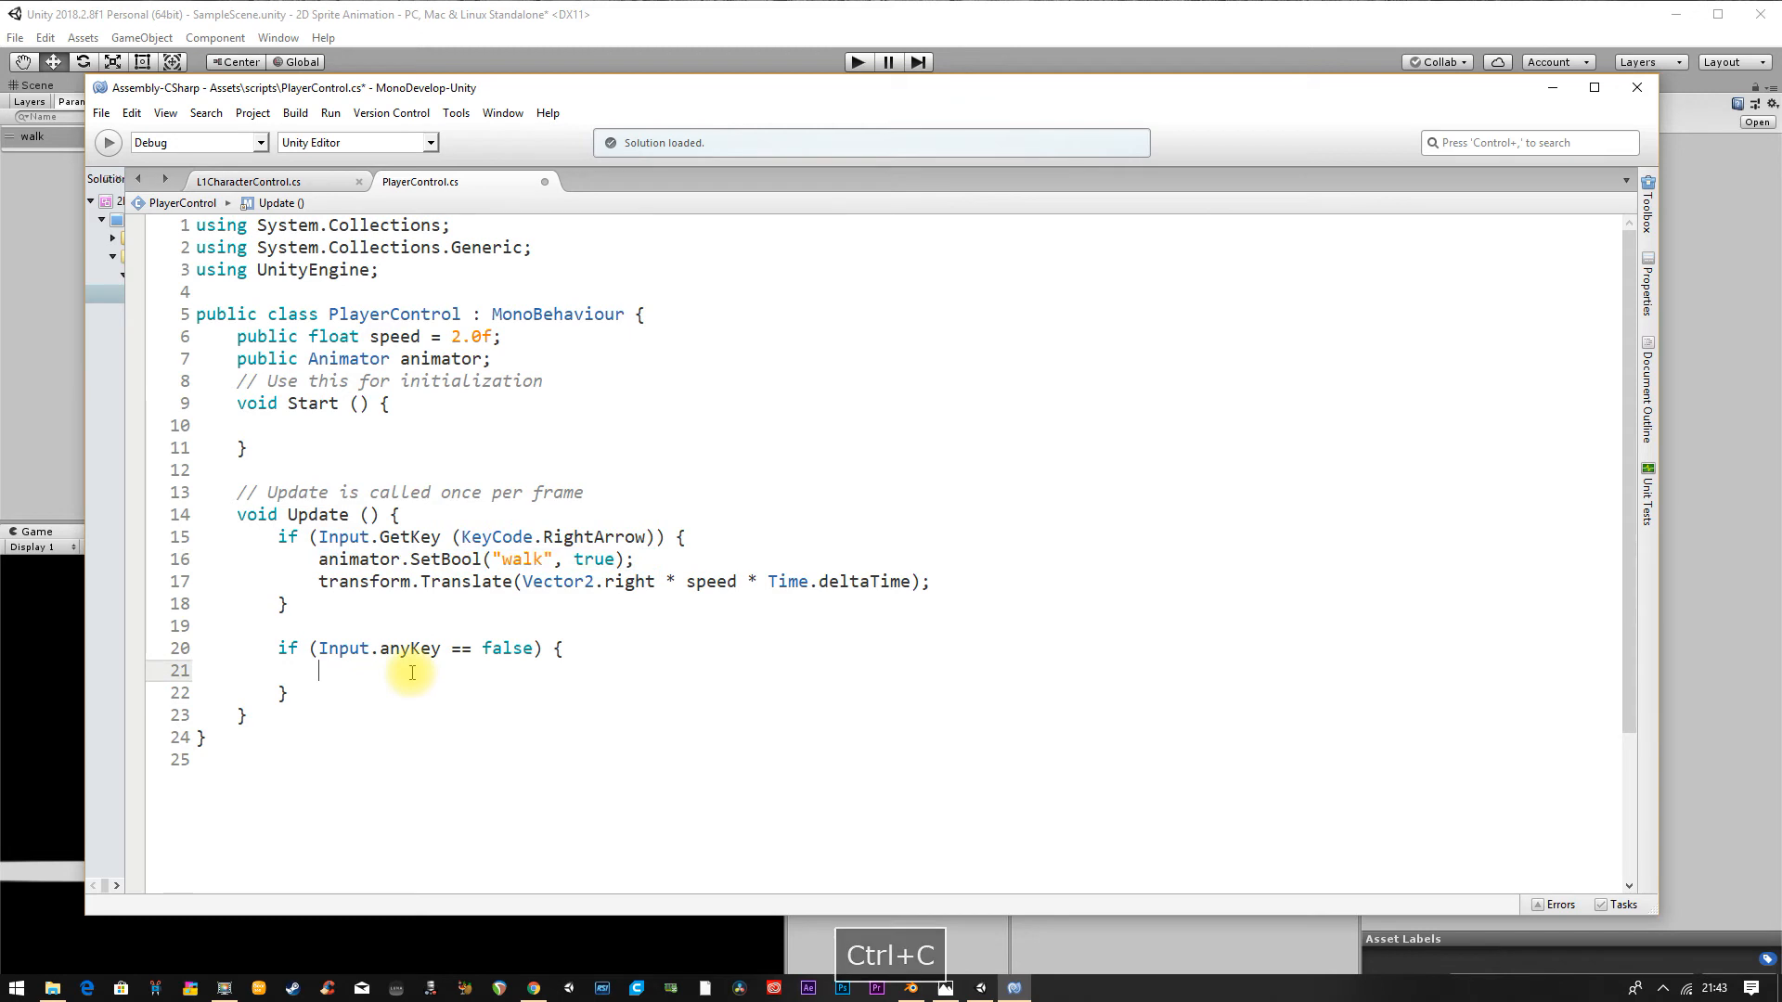
{"action": "key", "text": "ctrl+v"}
{"action": "double_click", "coordinate": [592, 670]}
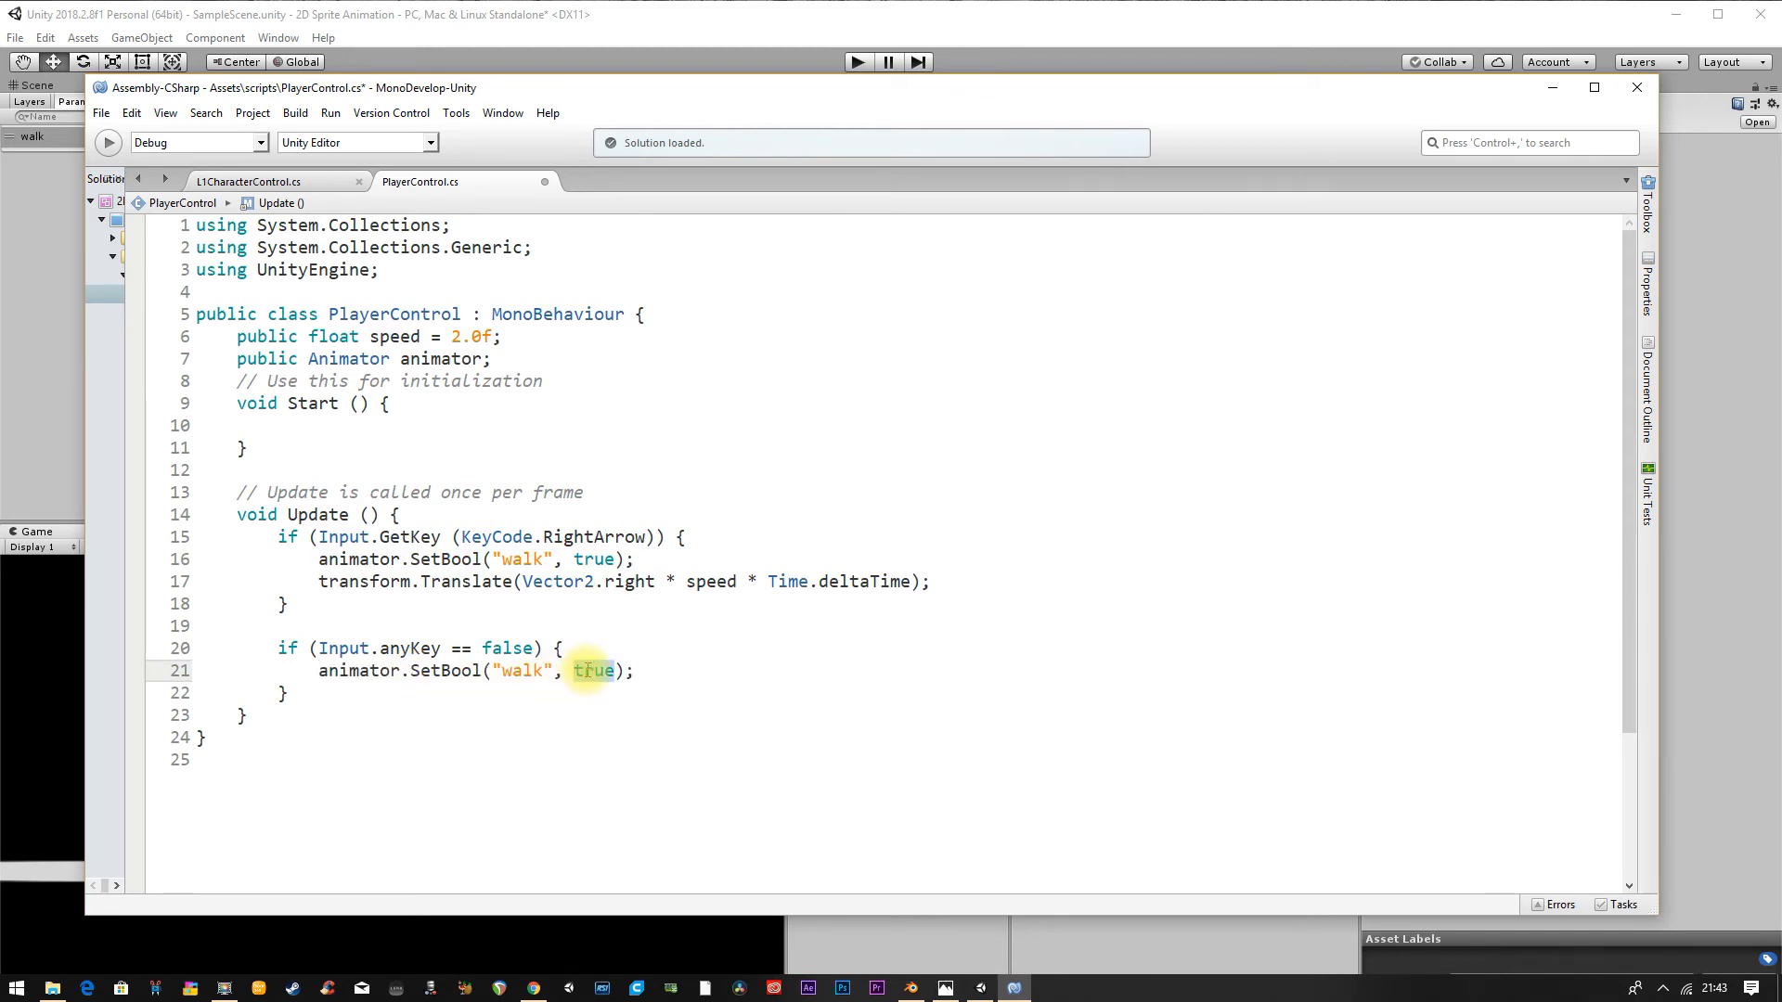
{"action": "type", "text": "fals"}
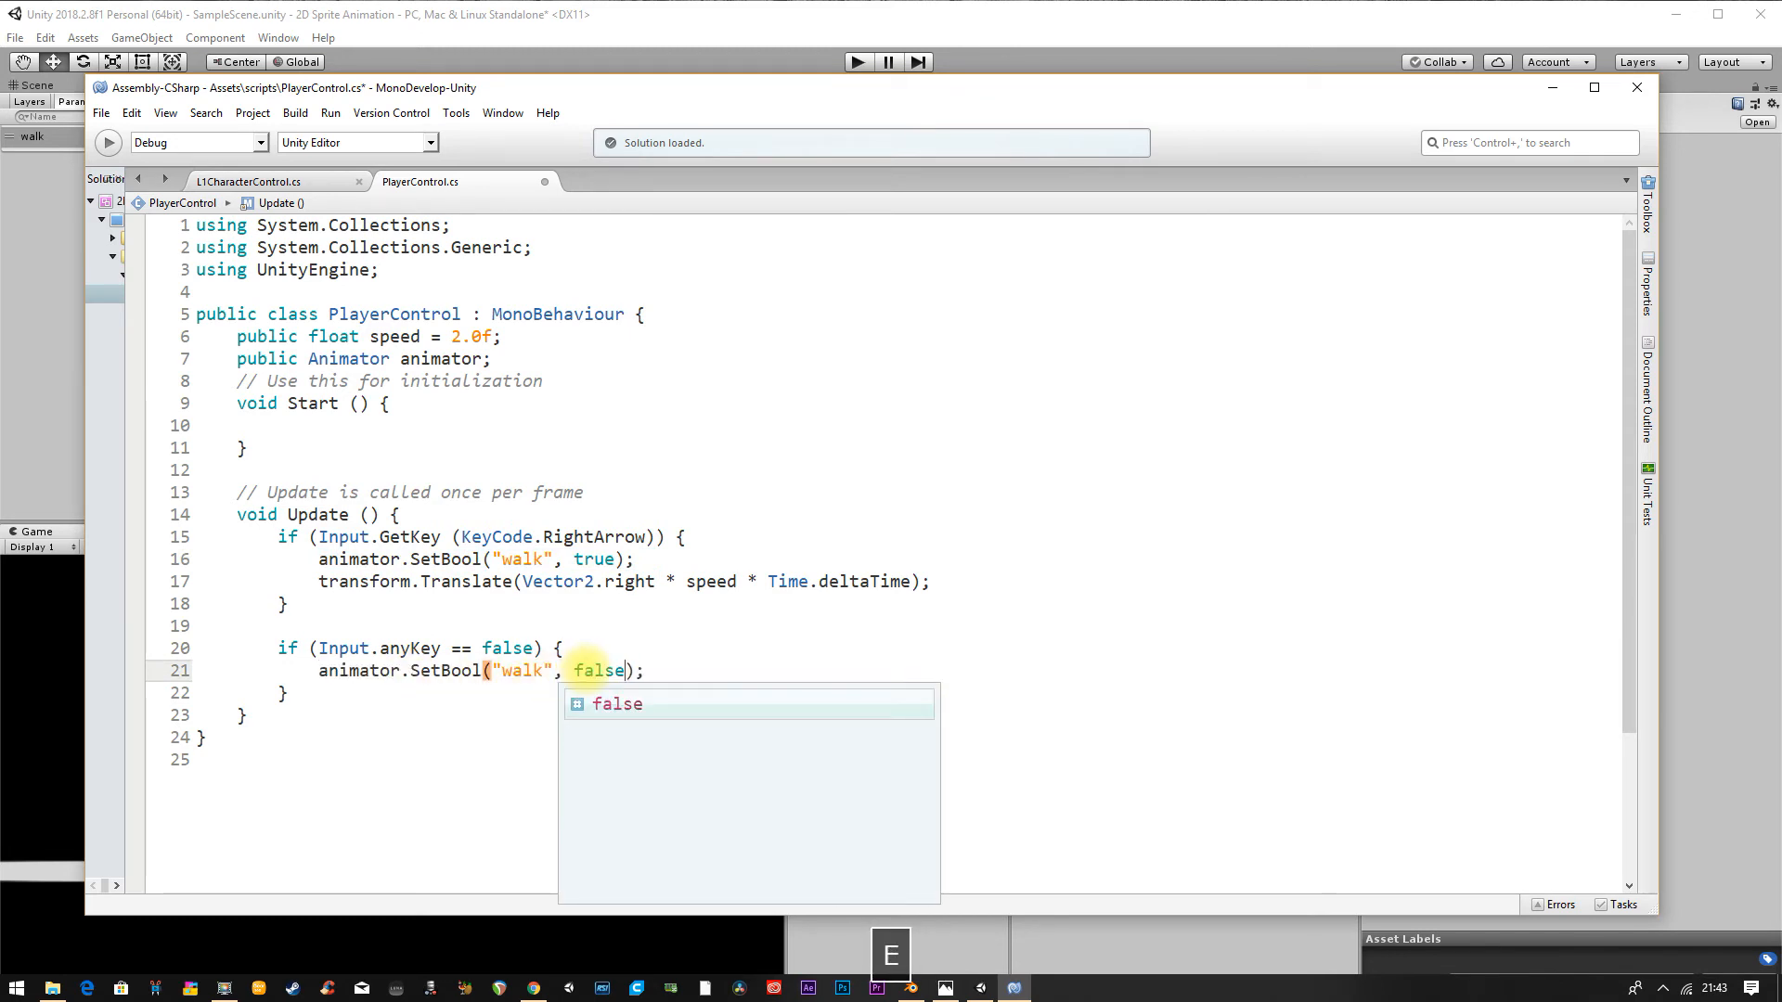
{"action": "left_click", "coordinate": [763, 656]}
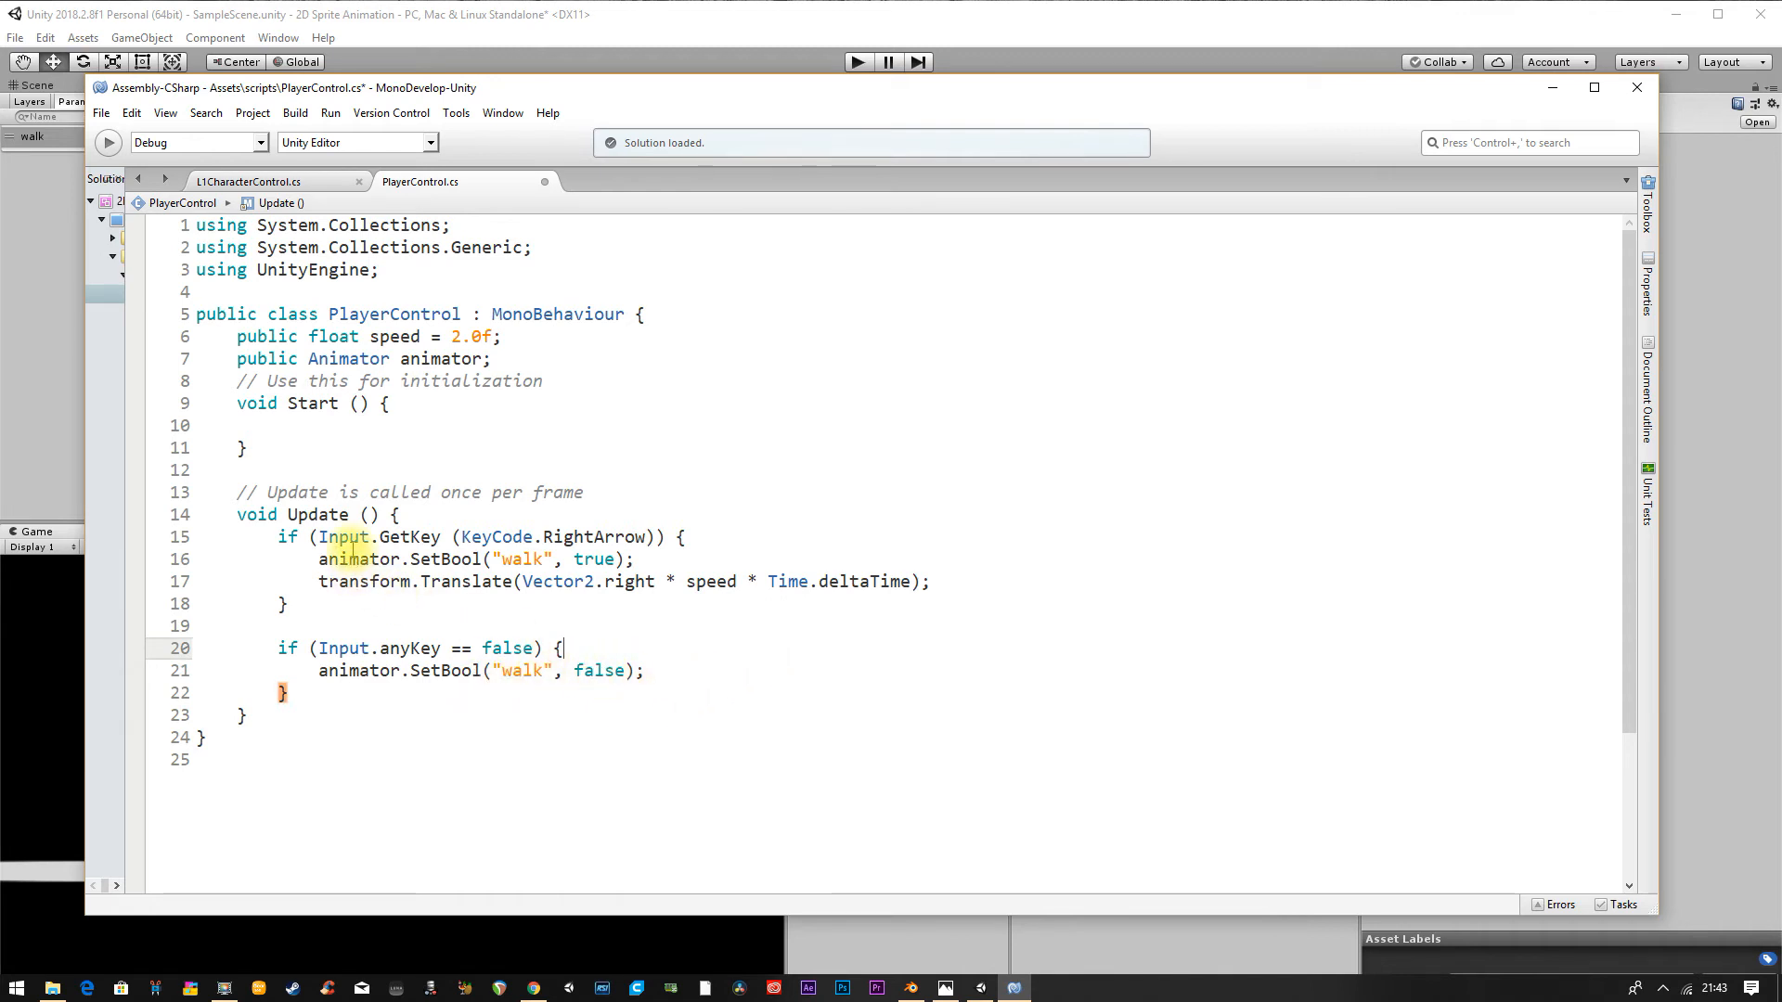
{"action": "mouse_move", "coordinate": [600, 538]}
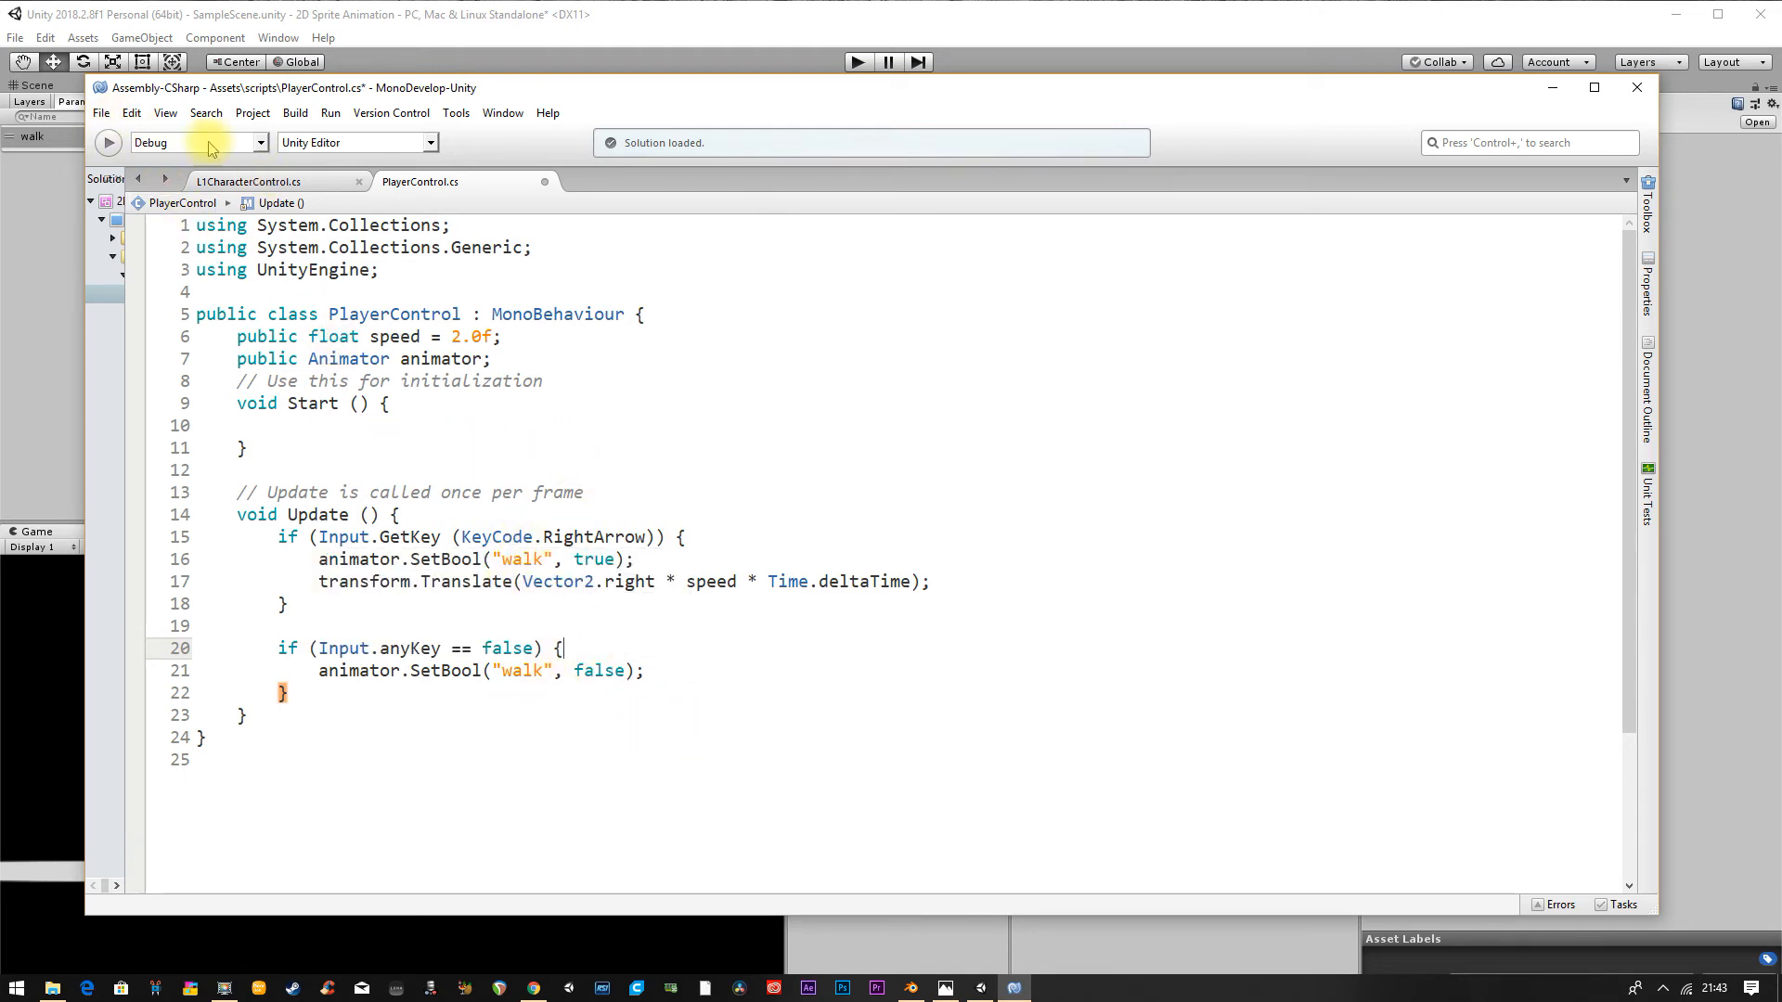
{"action": "left_click", "coordinate": [102, 112]}
{"action": "left_click", "coordinate": [125, 183]}
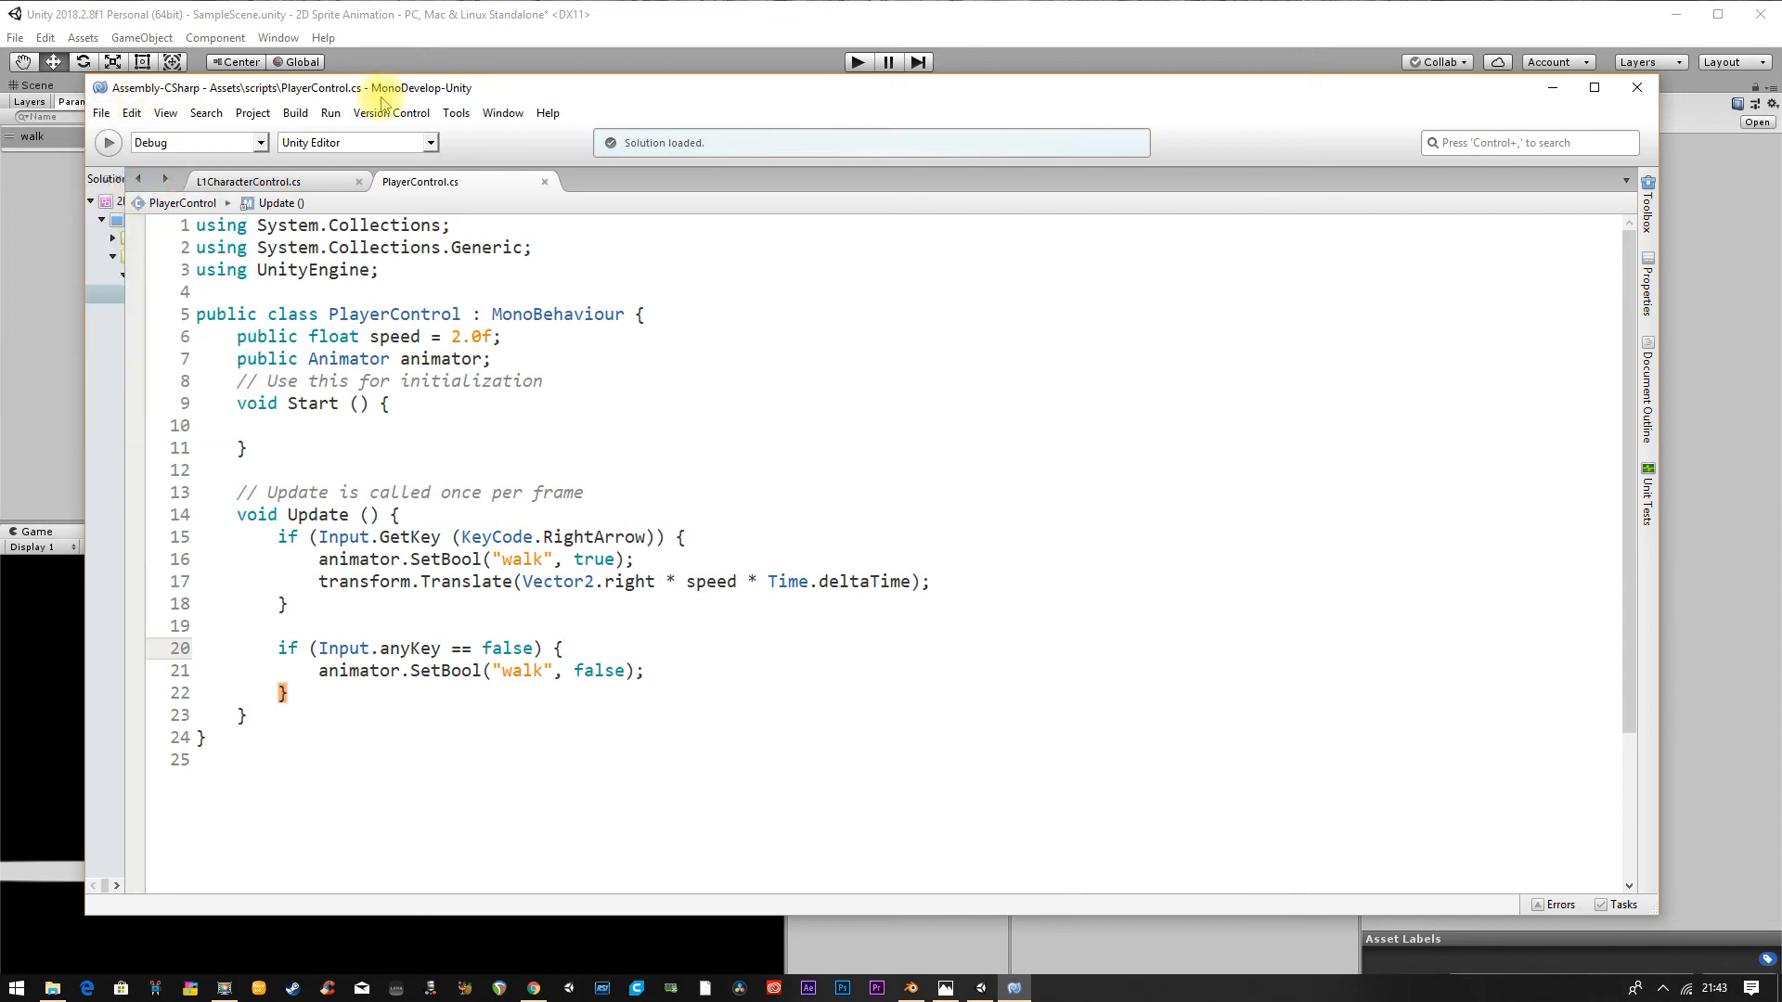
Step: Switch to Unity and assign the scene's walk1 animator to the Animator field of the walk1 object's Player Control script
{"action": "left_click", "coordinate": [560, 14]}
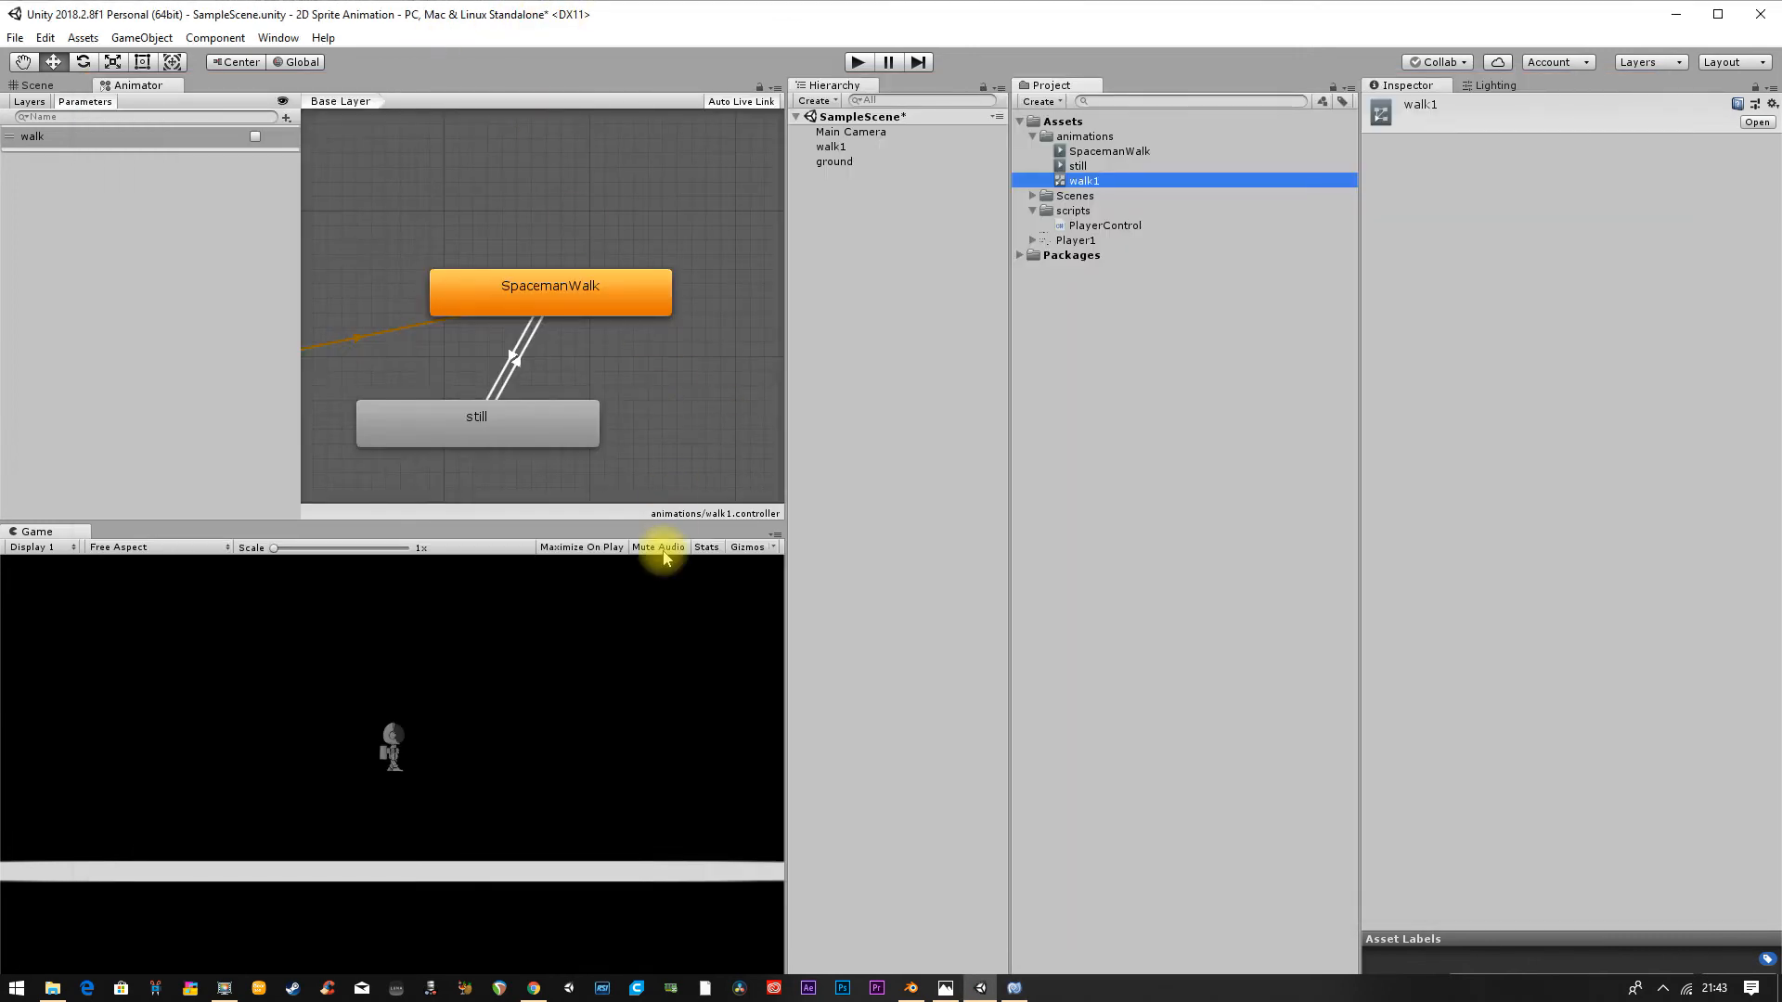
{"action": "left_click", "coordinate": [831, 146]}
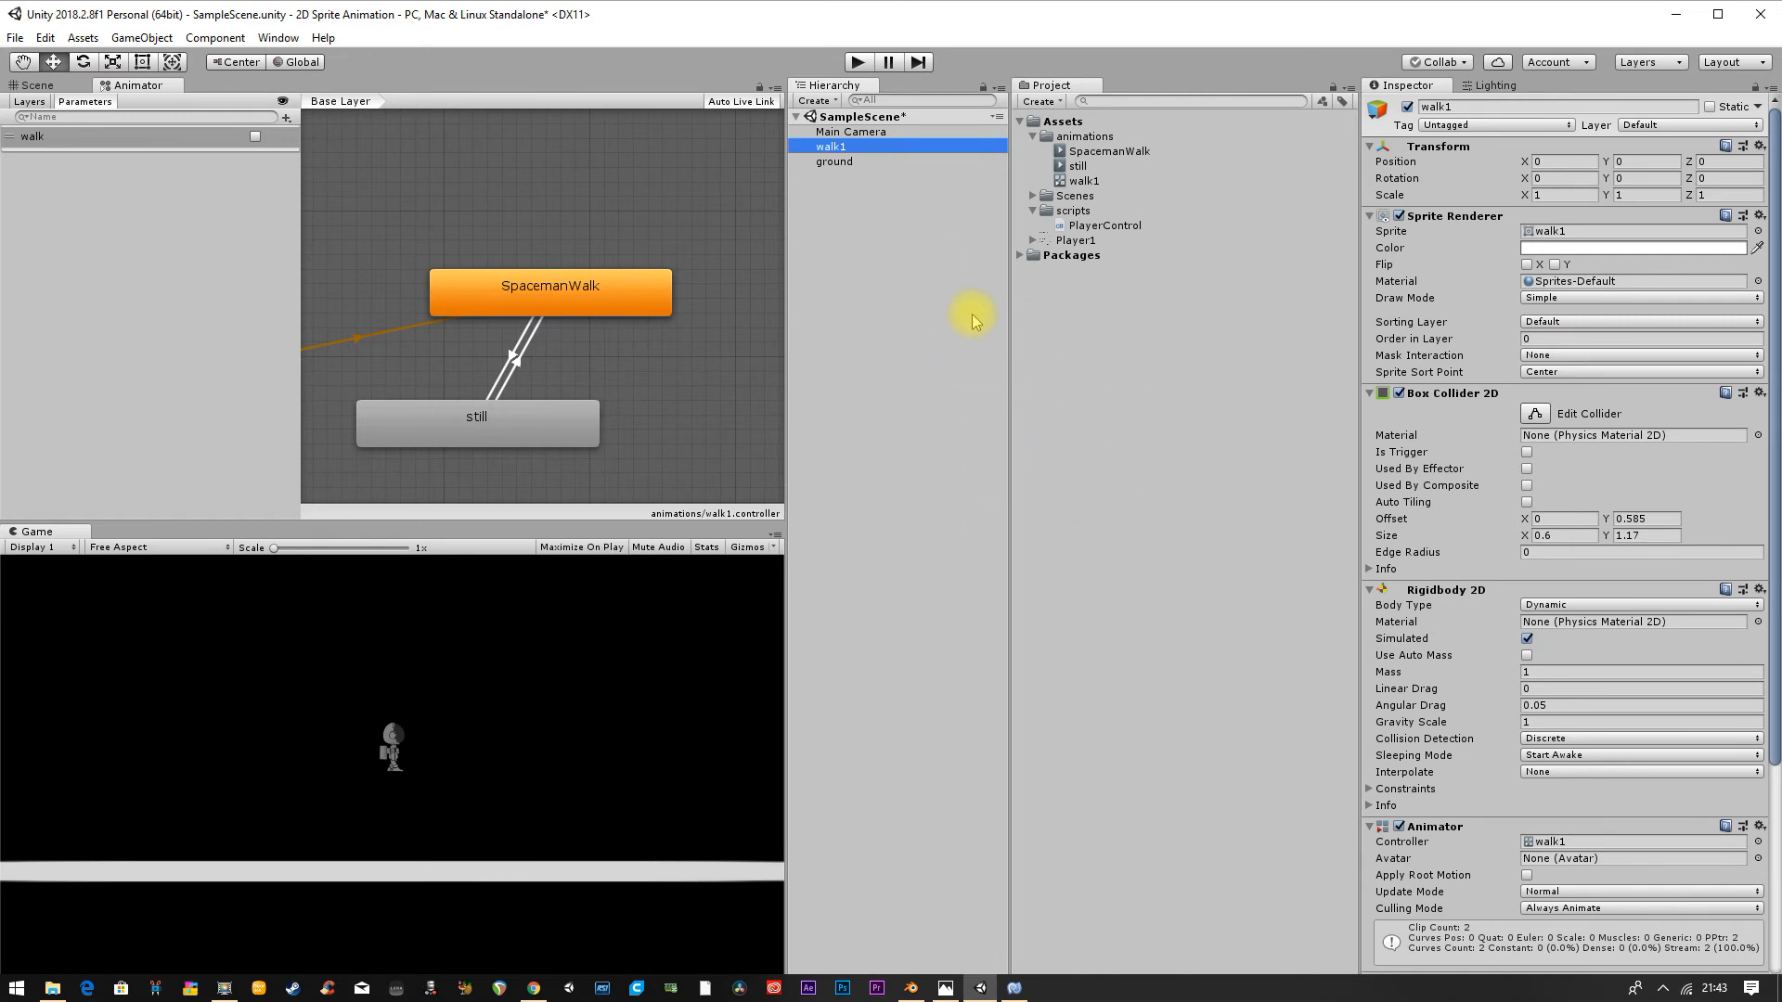
{"action": "left_click", "coordinate": [1370, 217]}
{"action": "left_click", "coordinate": [1371, 233]}
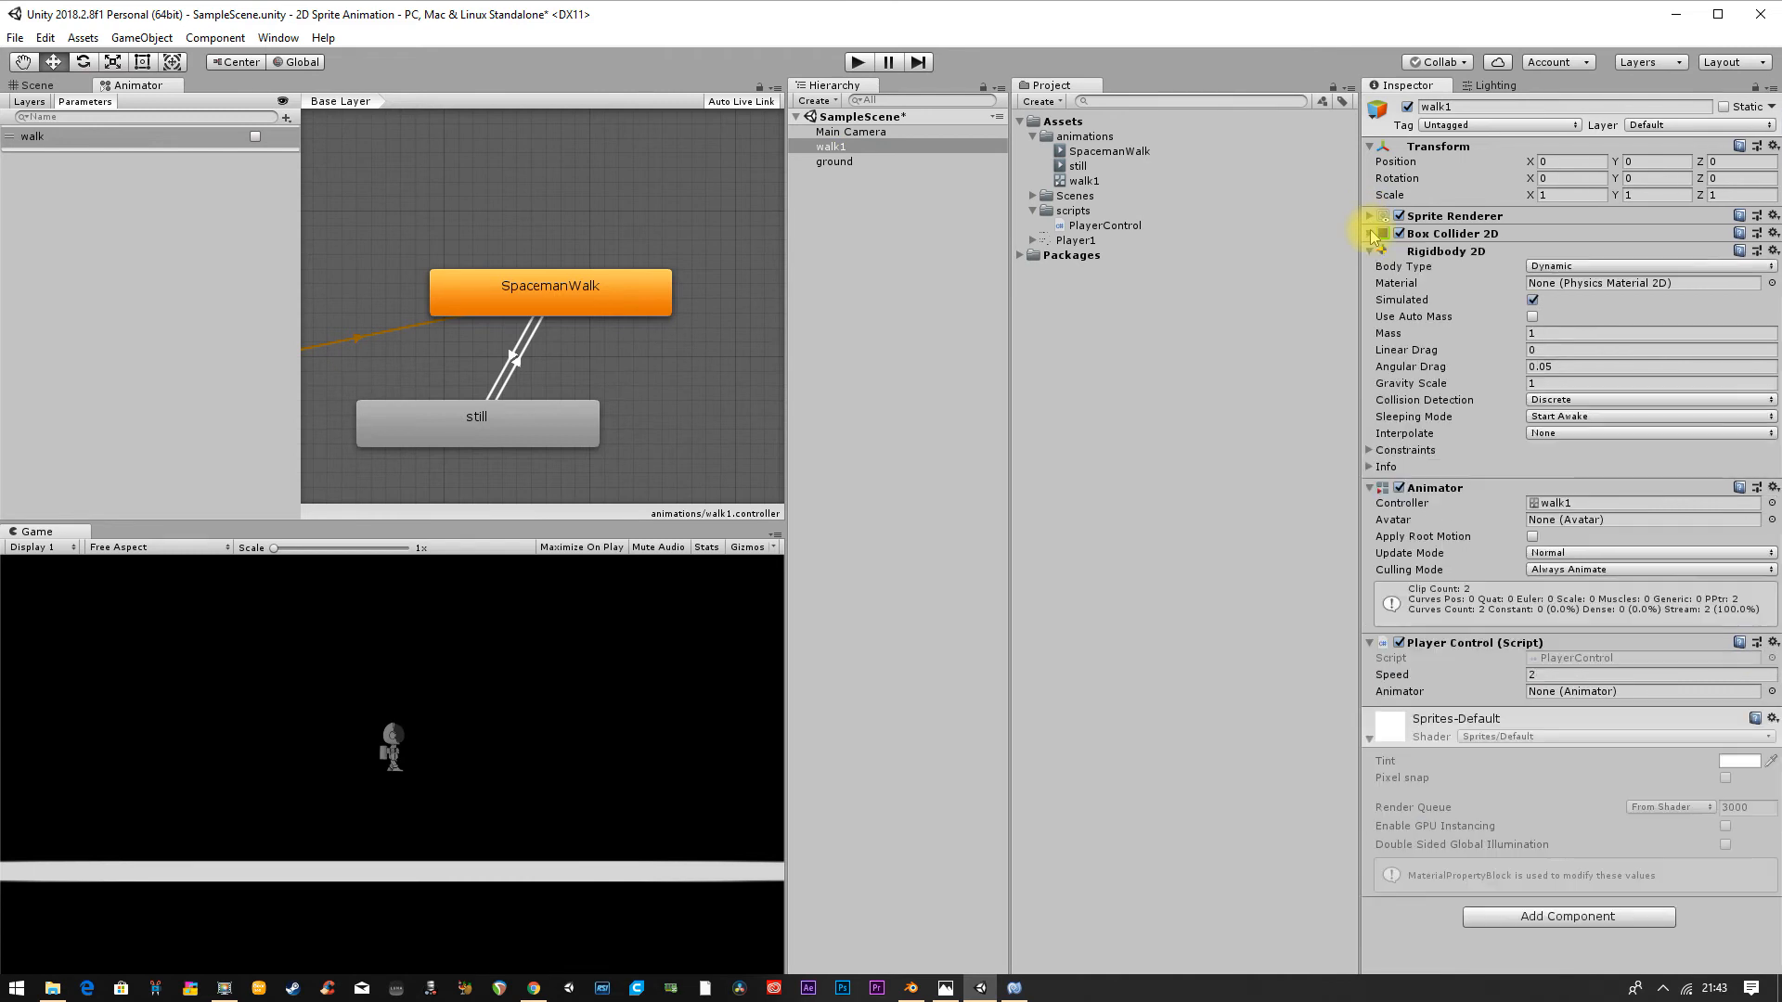
{"action": "left_click", "coordinate": [1370, 251]}
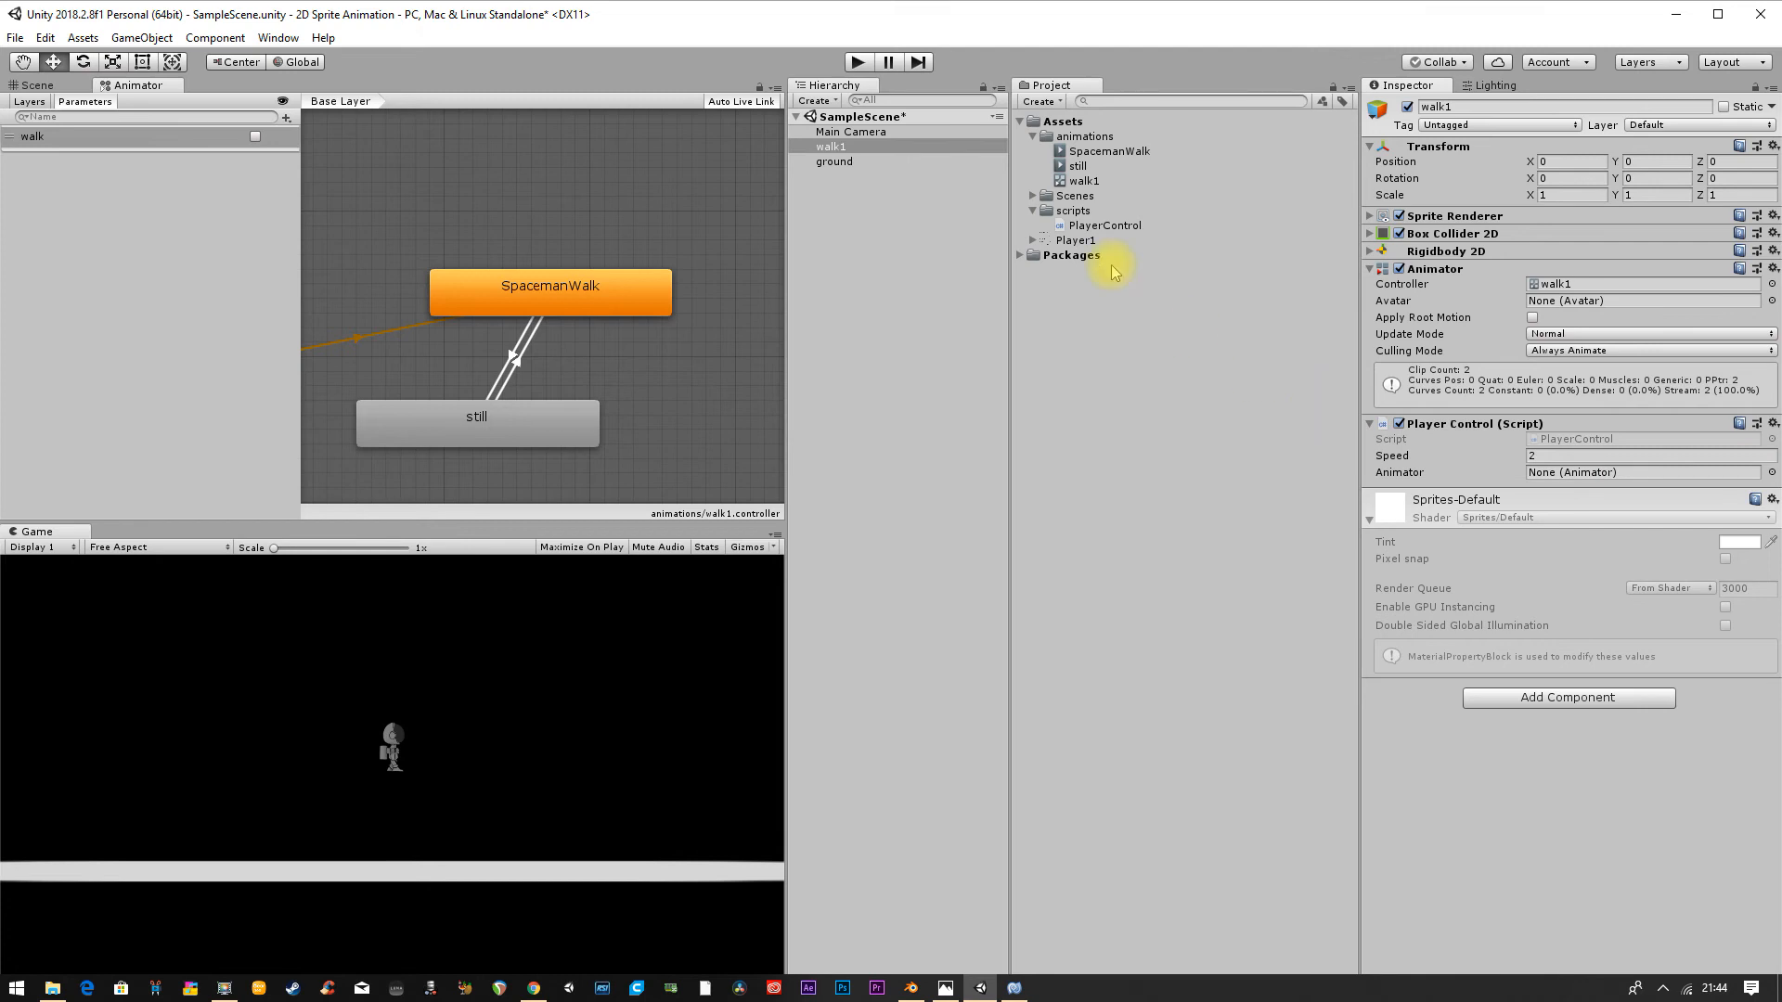
{"action": "left_click_drag", "start_coordinate": [1082, 181], "coordinate": [1582, 467]}
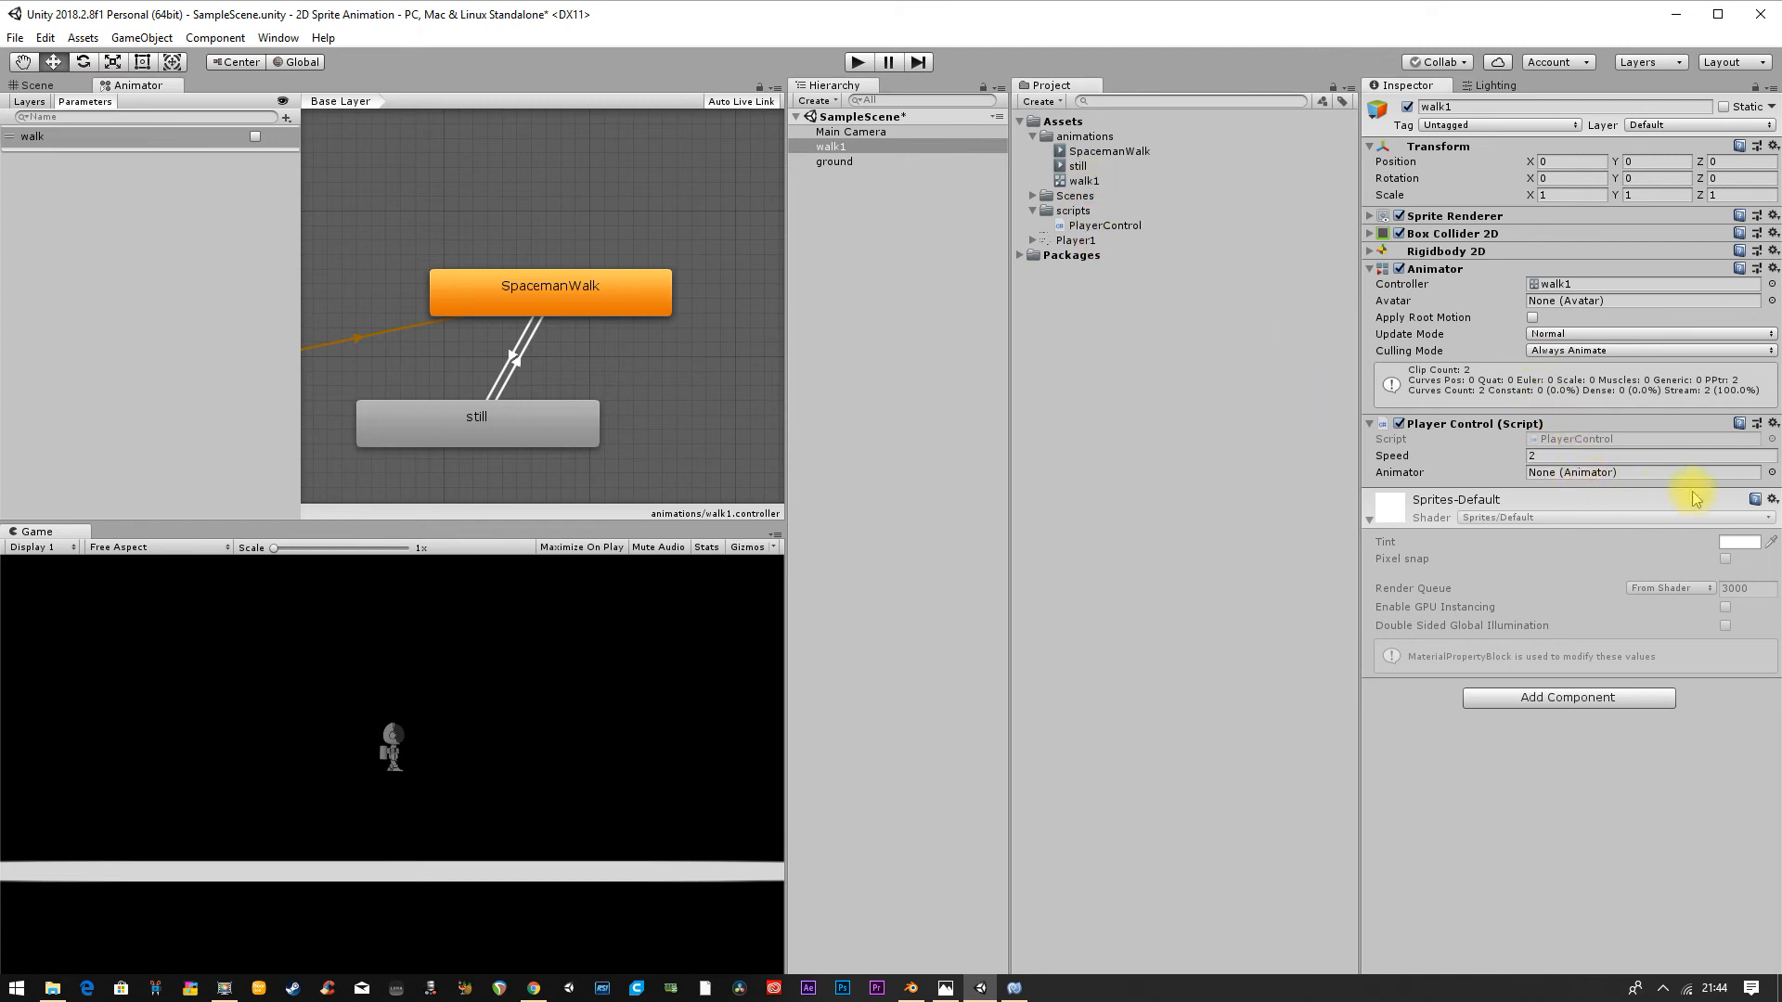
{"action": "left_click", "coordinate": [1772, 475]}
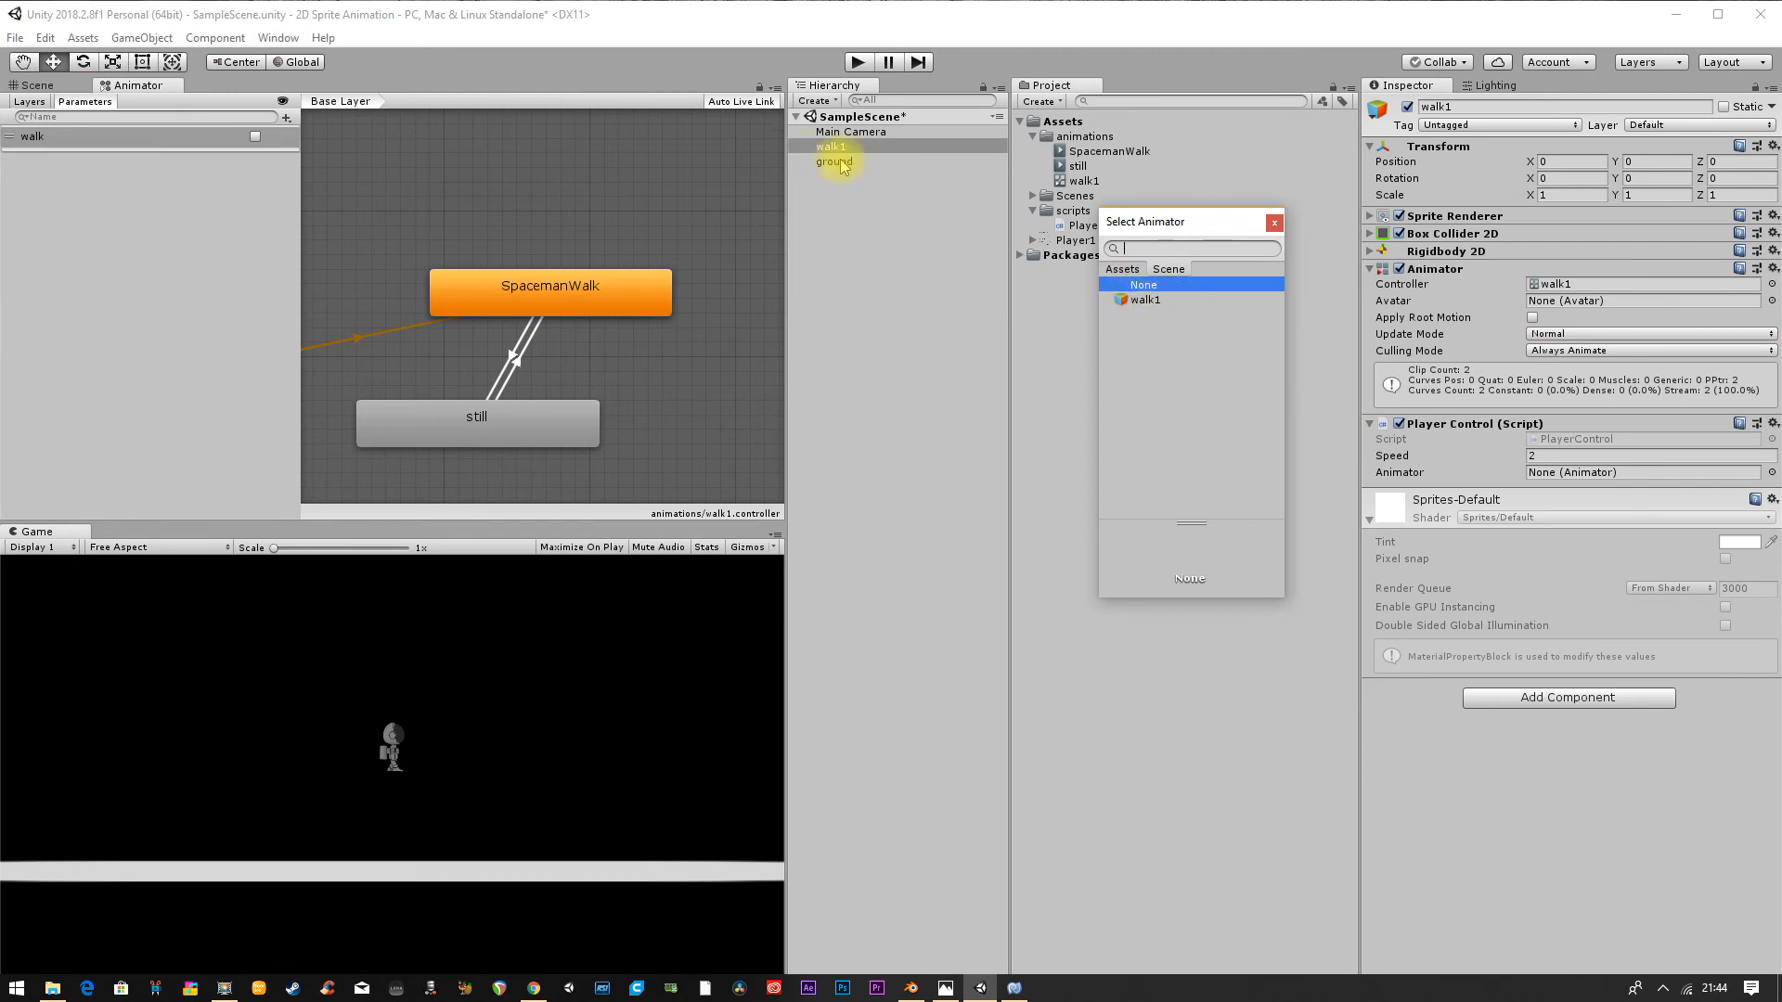
{"action": "double_click", "coordinate": [1141, 300]}
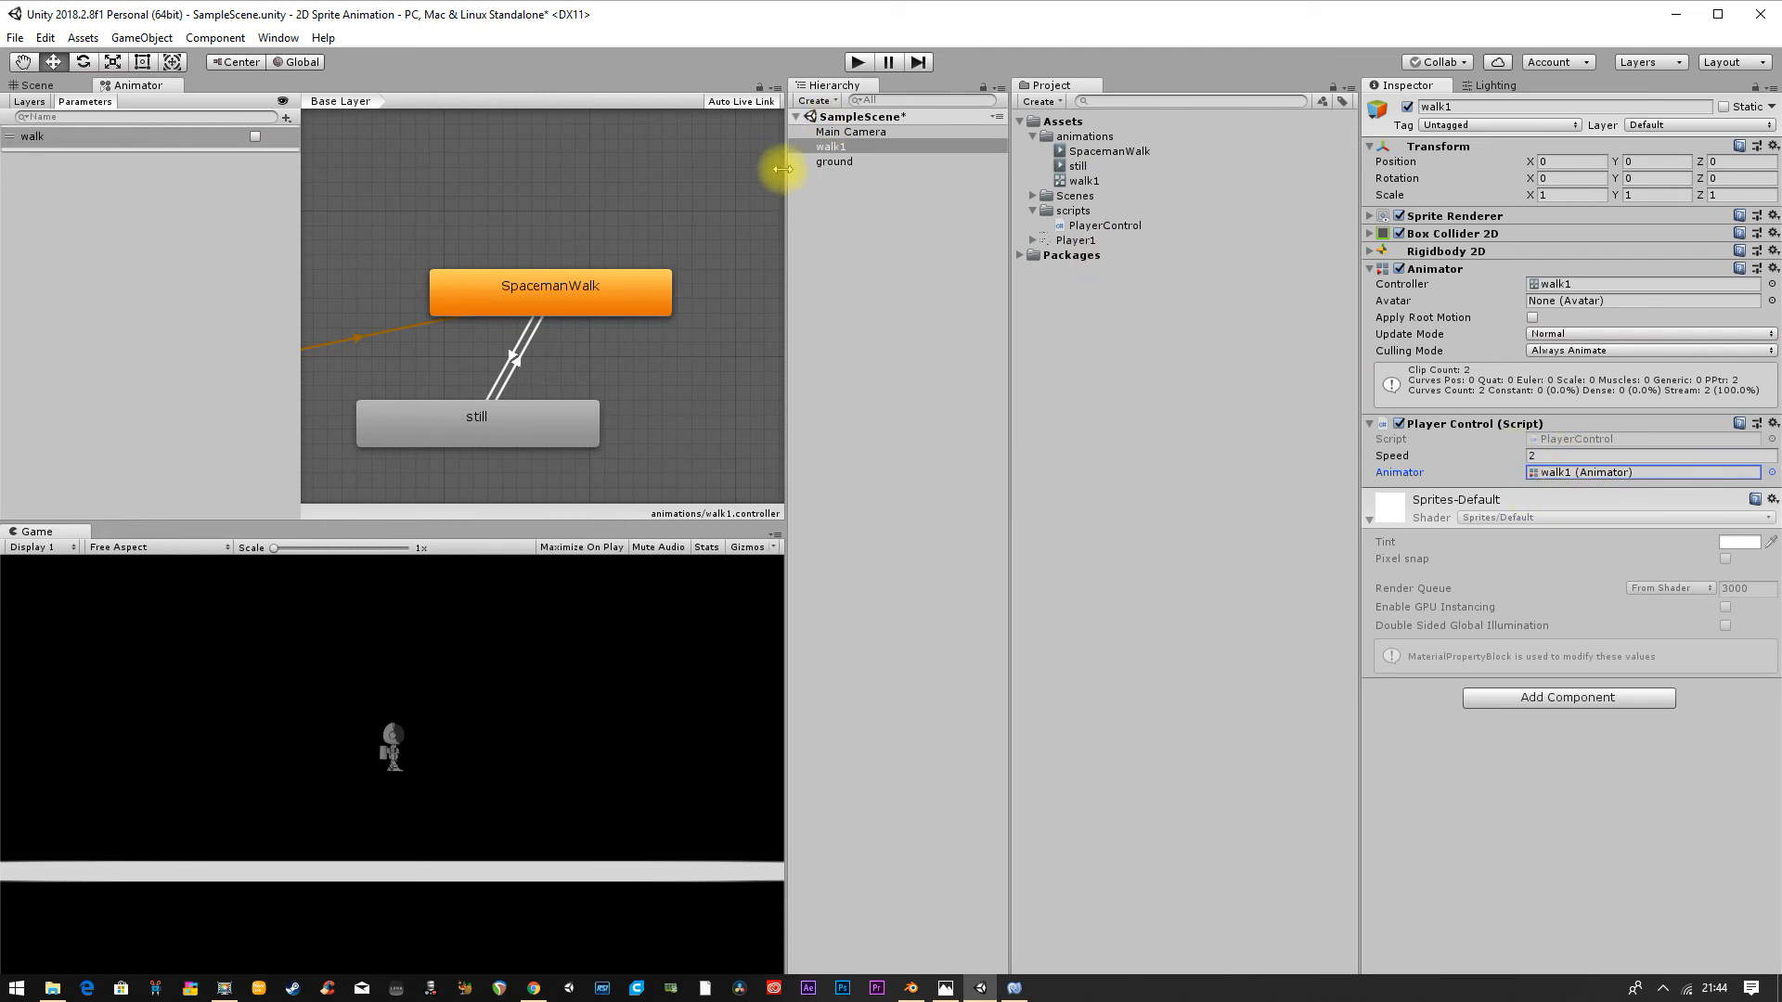
Step: Test walking the spaceman right in play mode, and review the PlayerControl.cs code before returning to Unity
{"action": "left_click", "coordinate": [858, 62]}
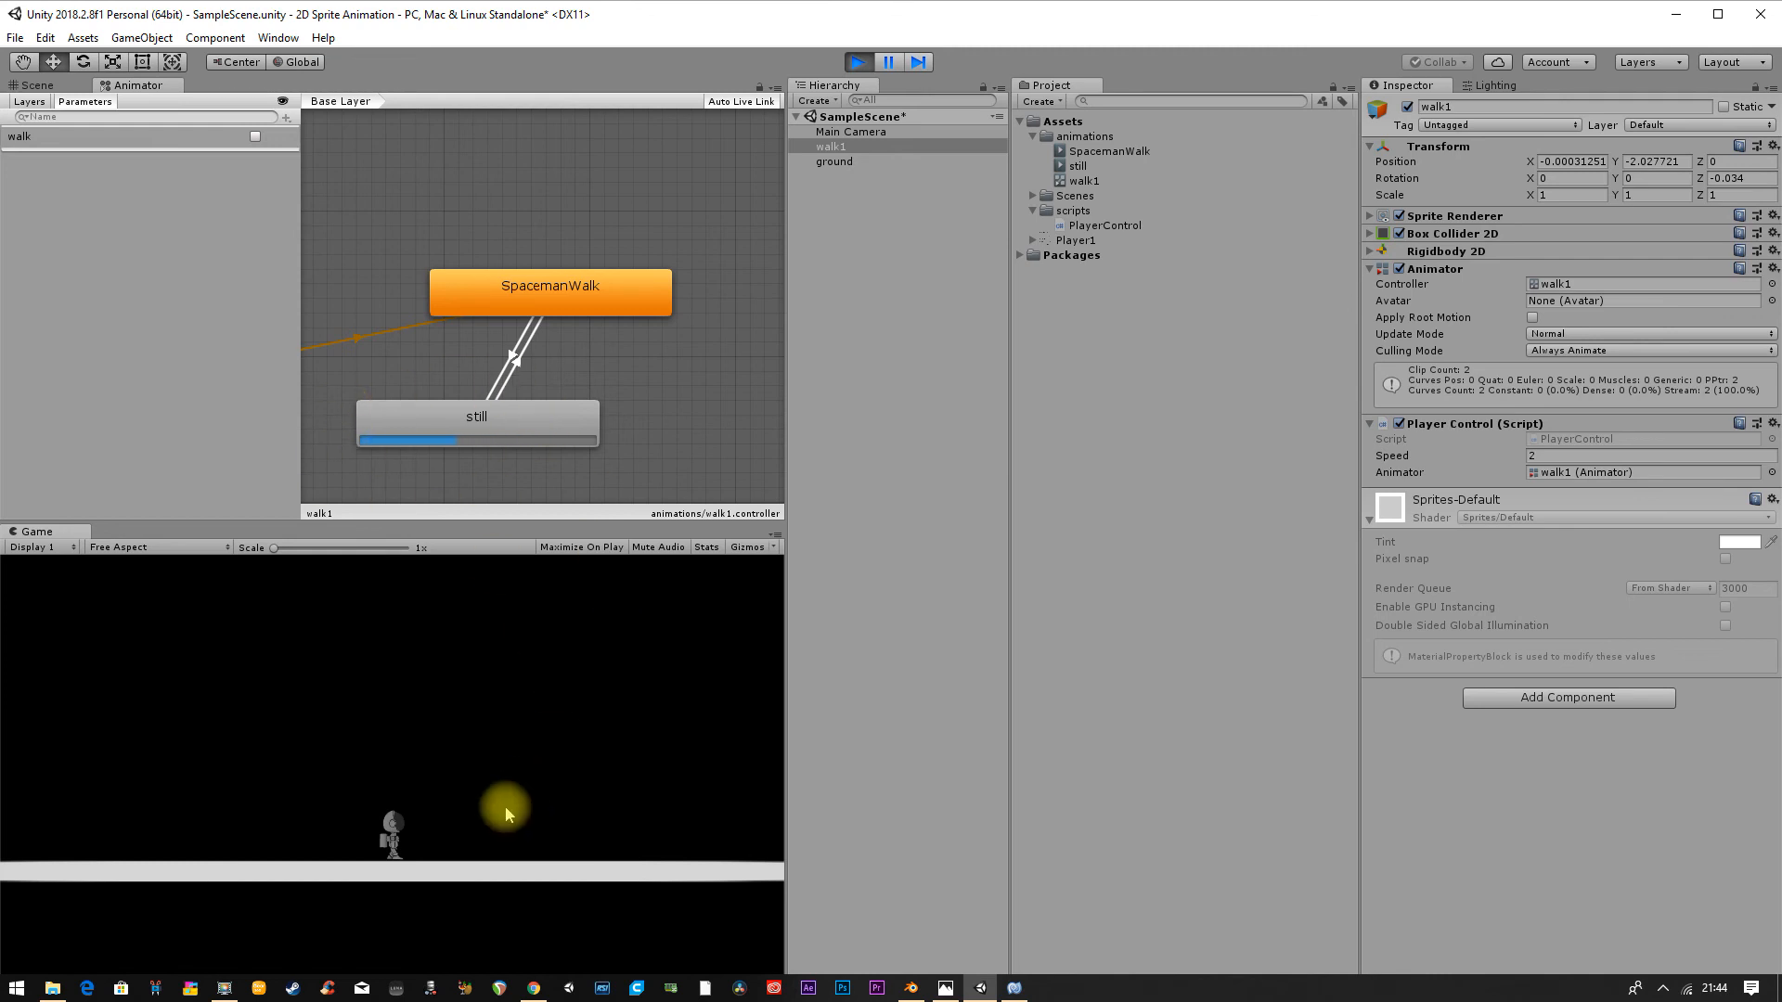
{"action": "key", "text": "Right"}
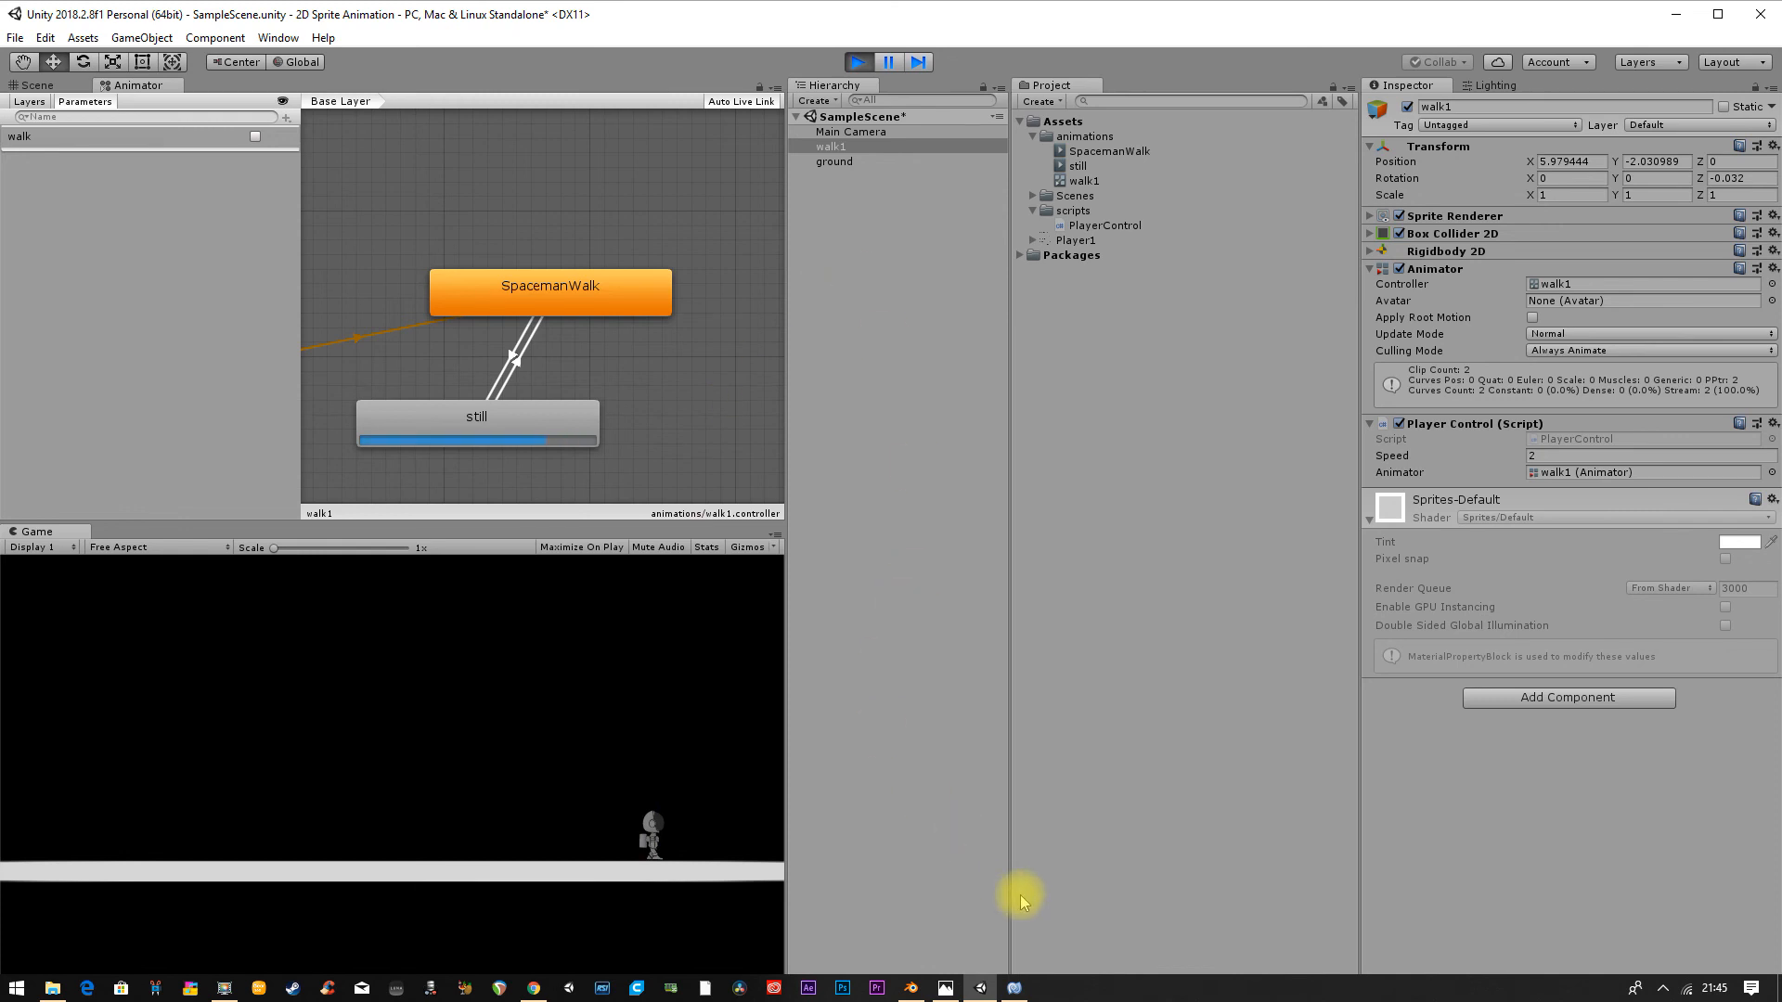
{"action": "left_click", "coordinate": [860, 65]}
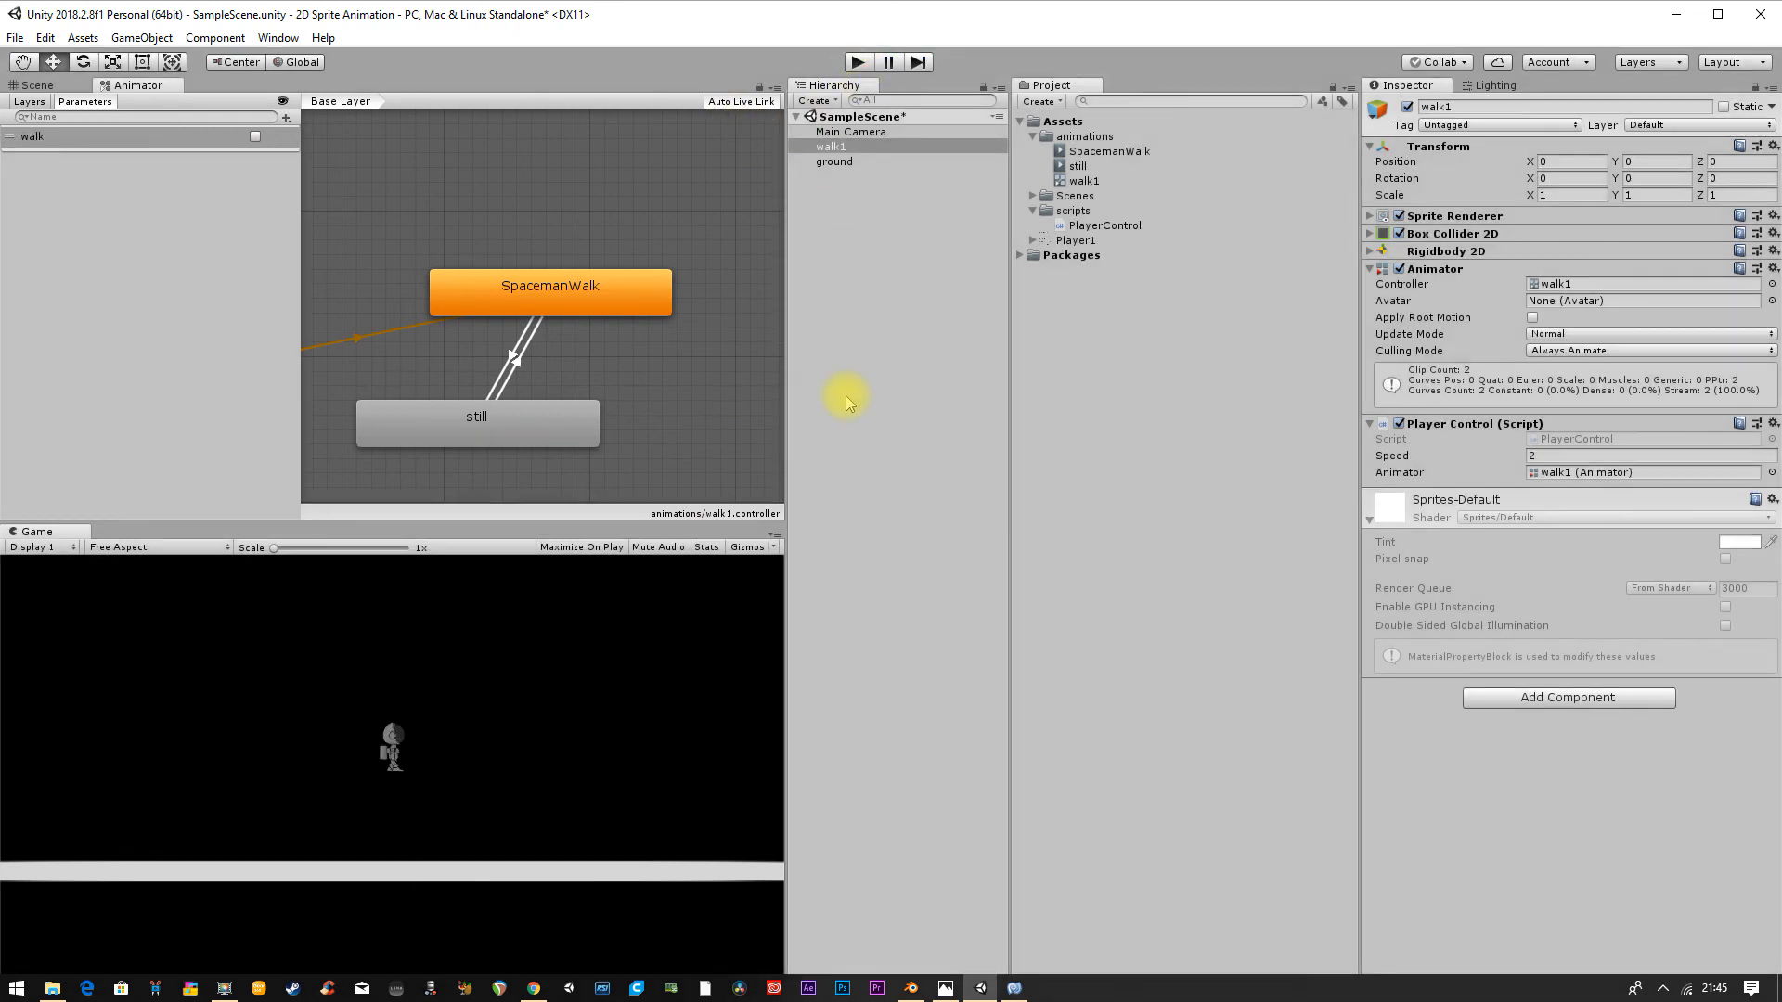
{"action": "left_click", "coordinate": [1014, 988]}
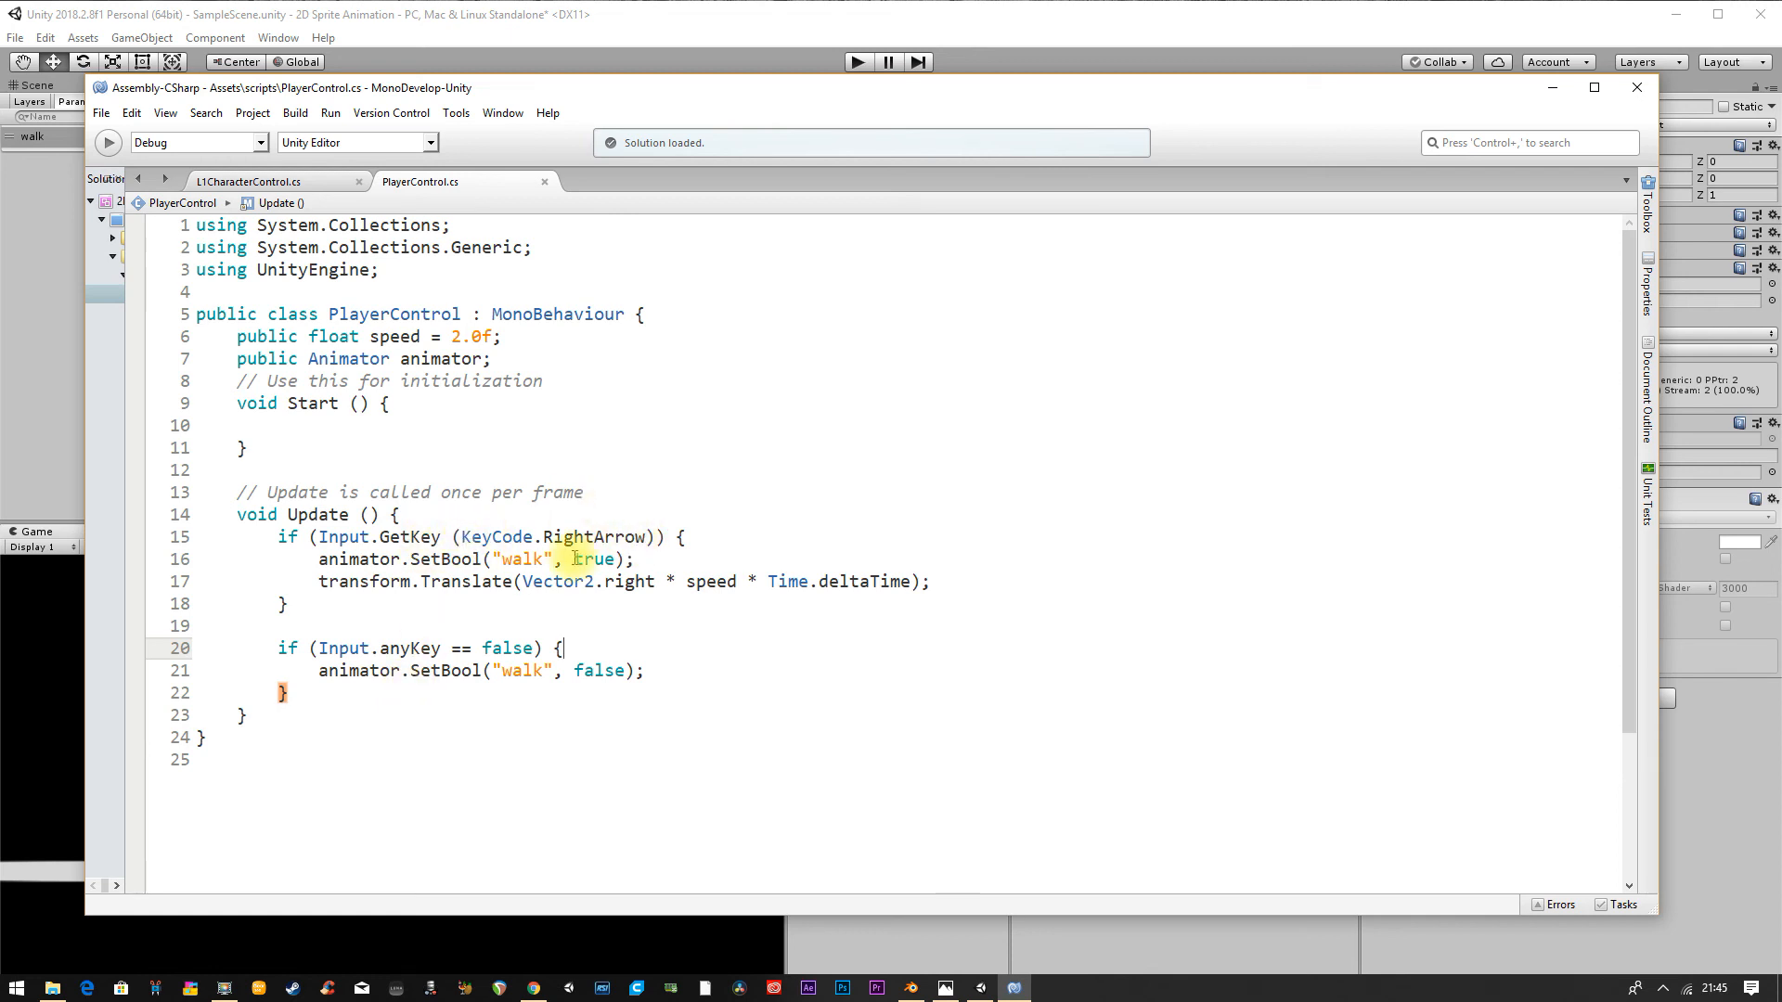
{"action": "left_click", "coordinate": [714, 33]}
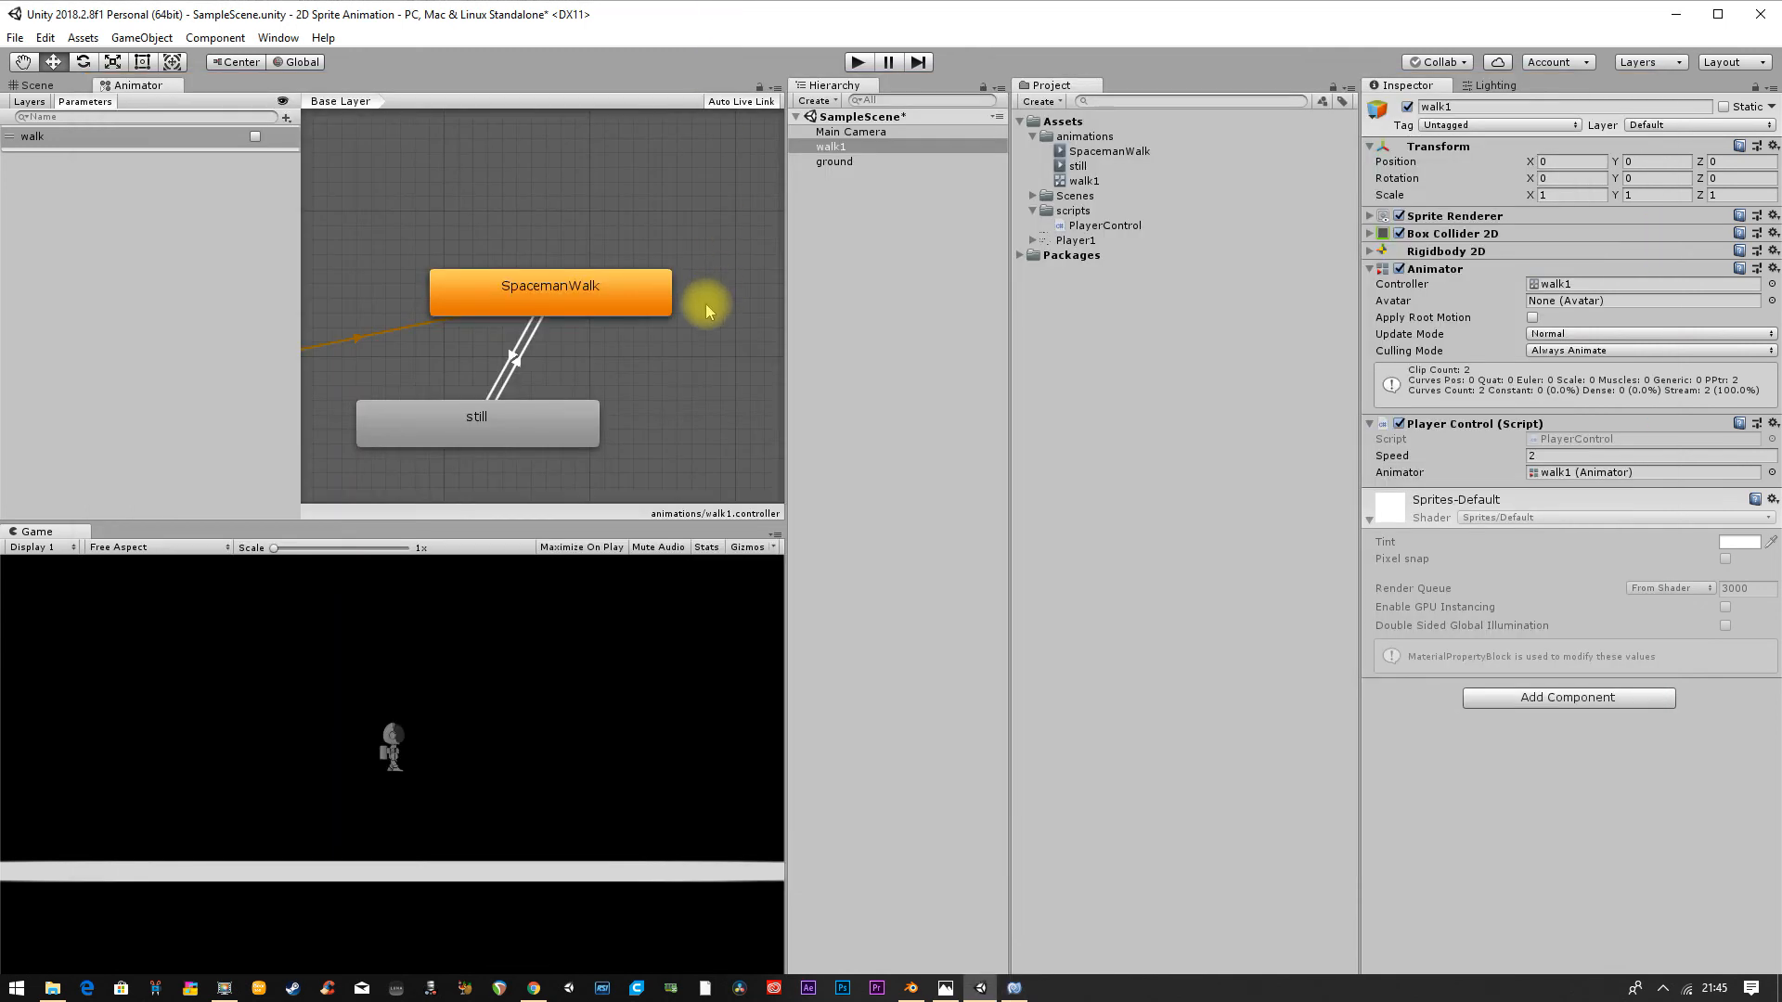